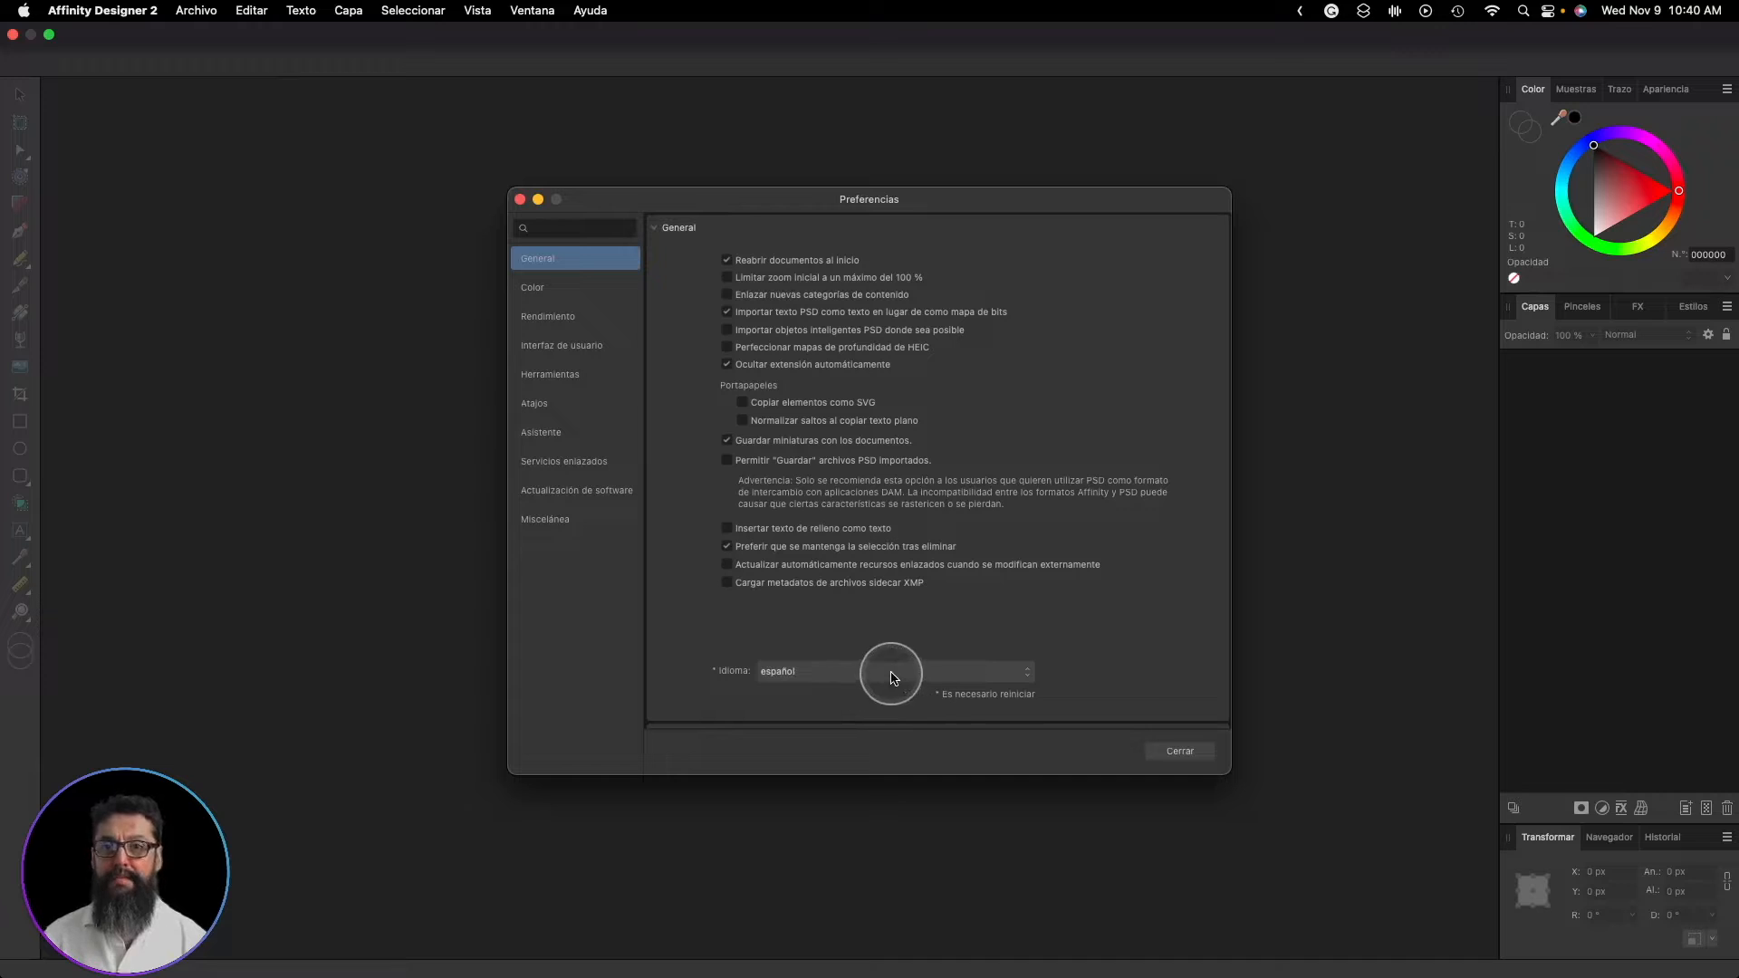
- Look through the available interface languages in the preferences, keep español and close the preferences
click(858, 674)
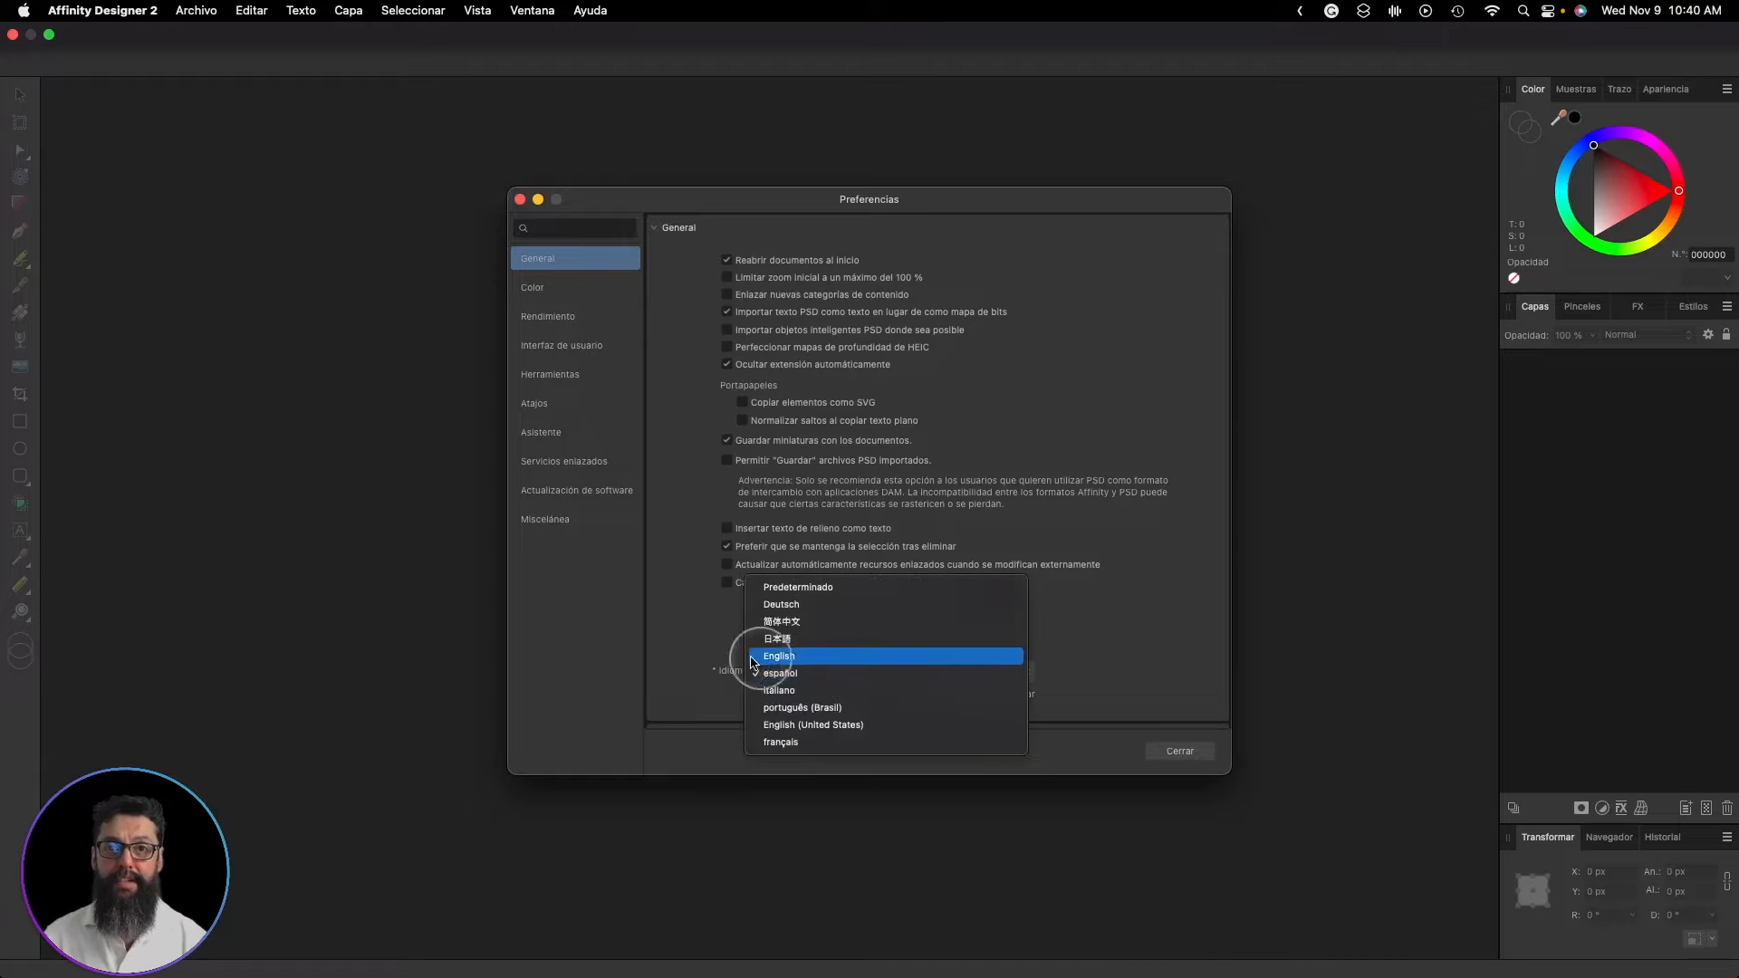
click(1072, 667)
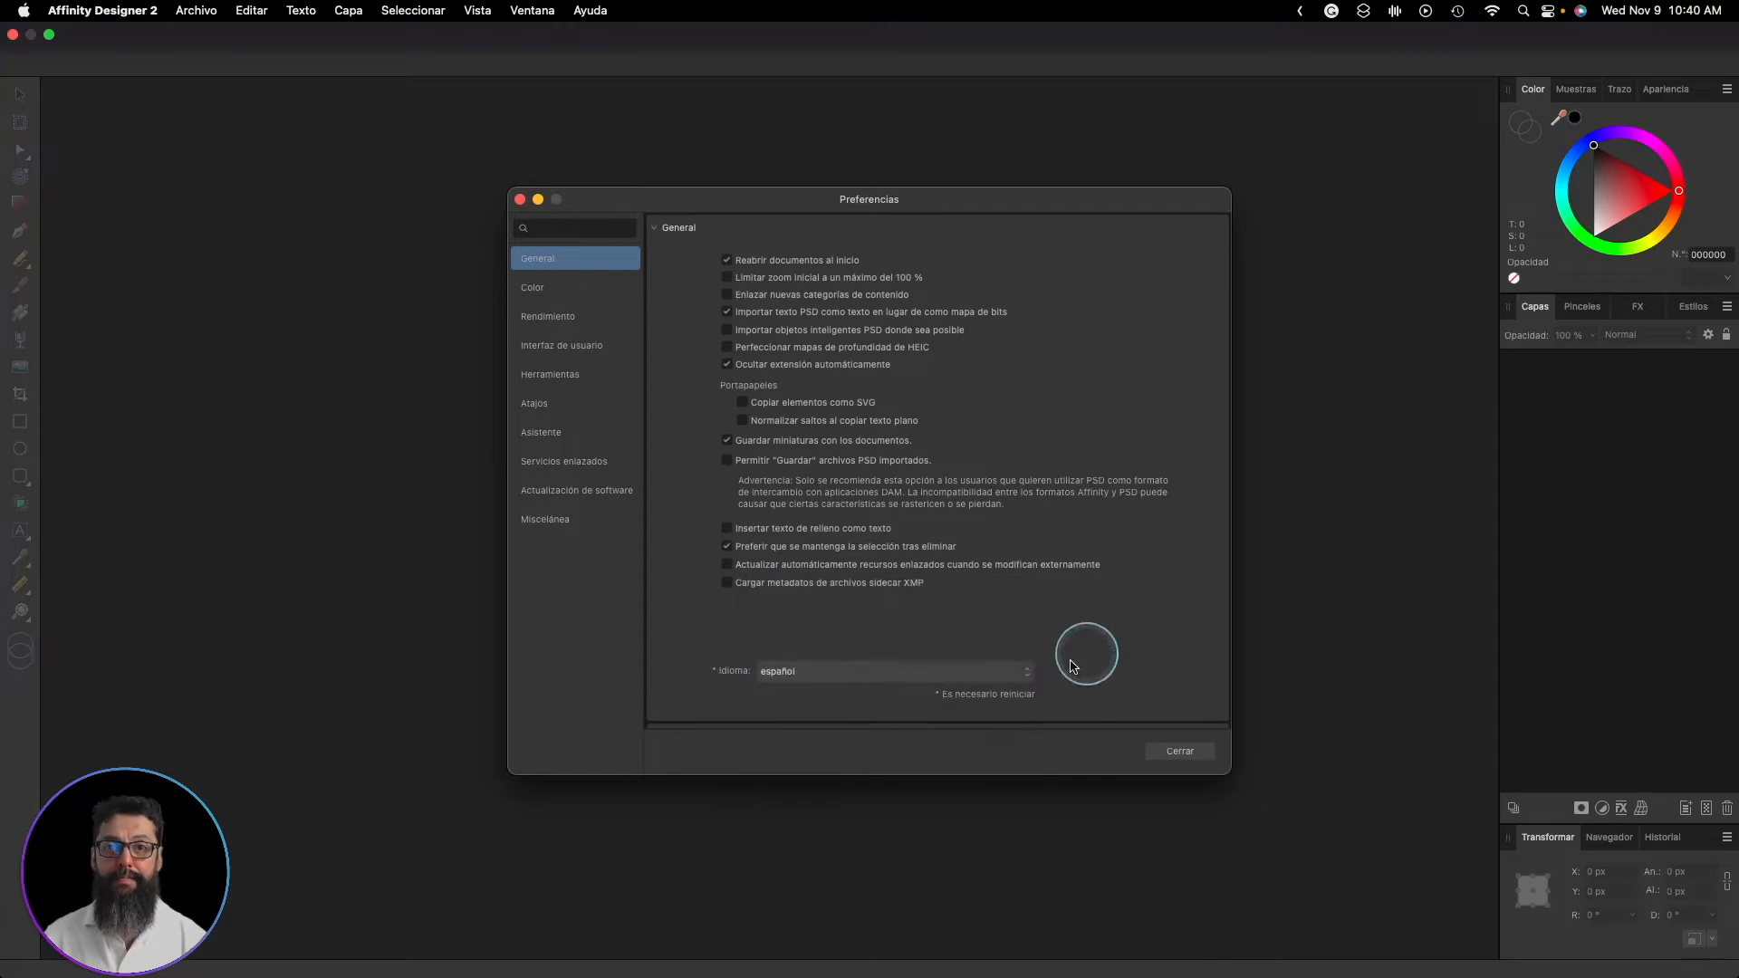
click(1181, 753)
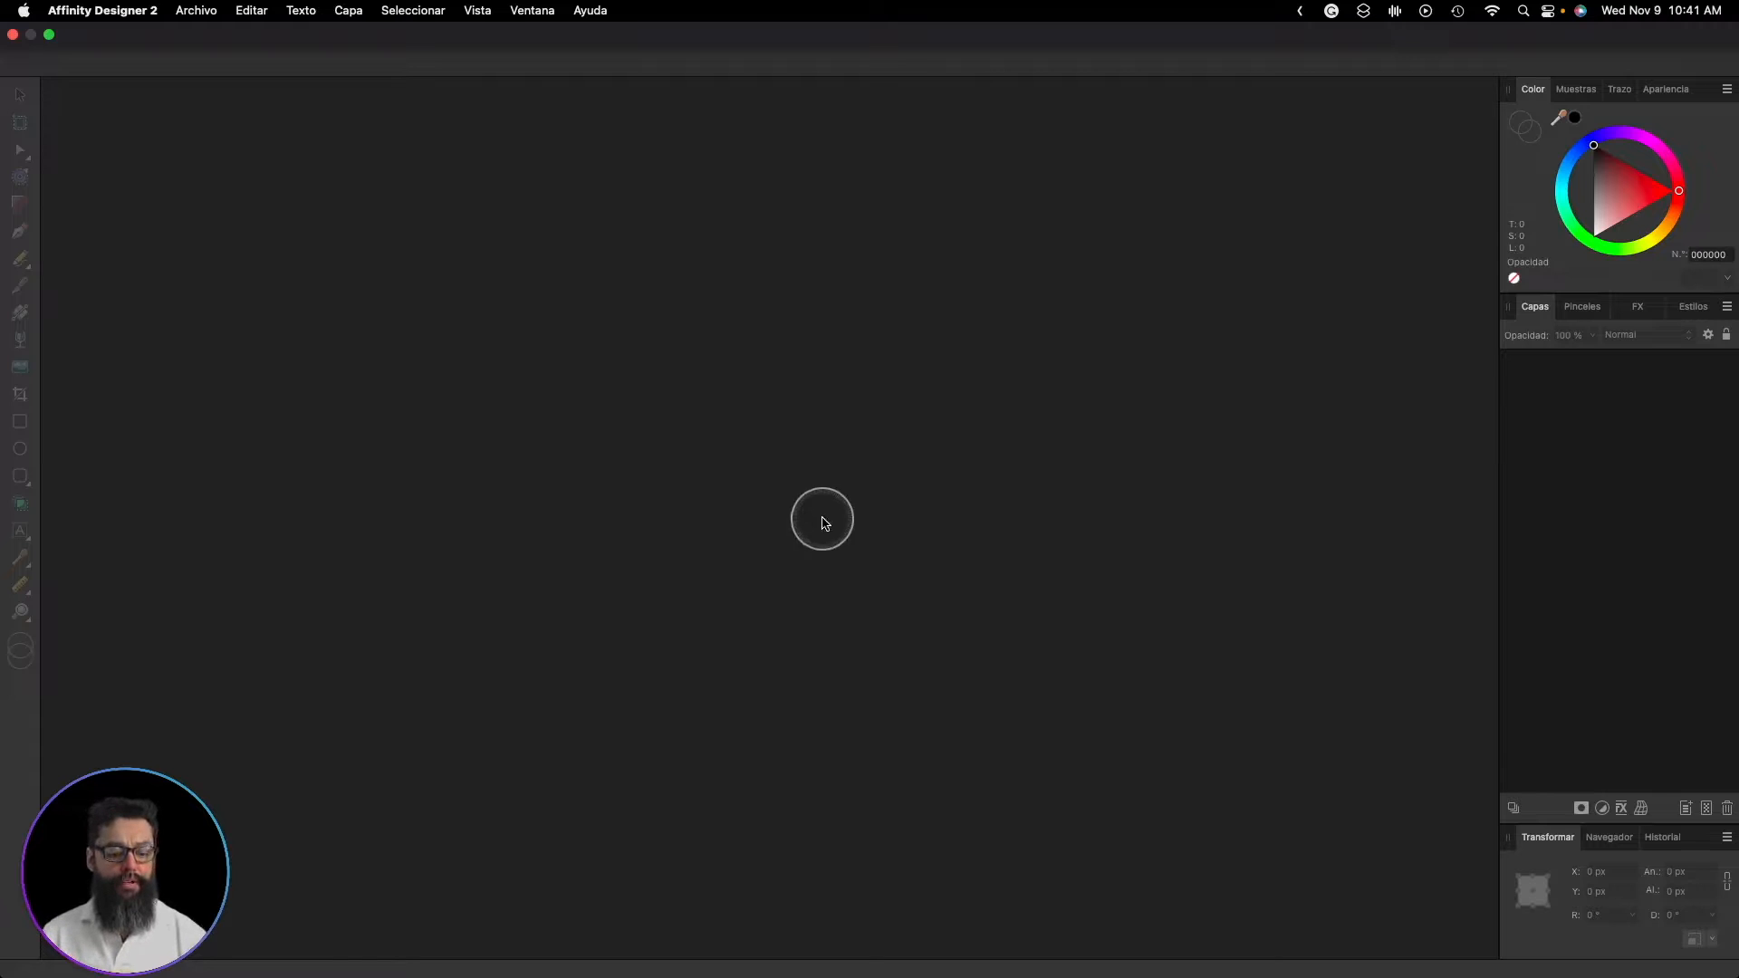
- Start a new document from the Web preset FHD 1080p, keeping it in landscape orientation after trying portrait
click(186, 13)
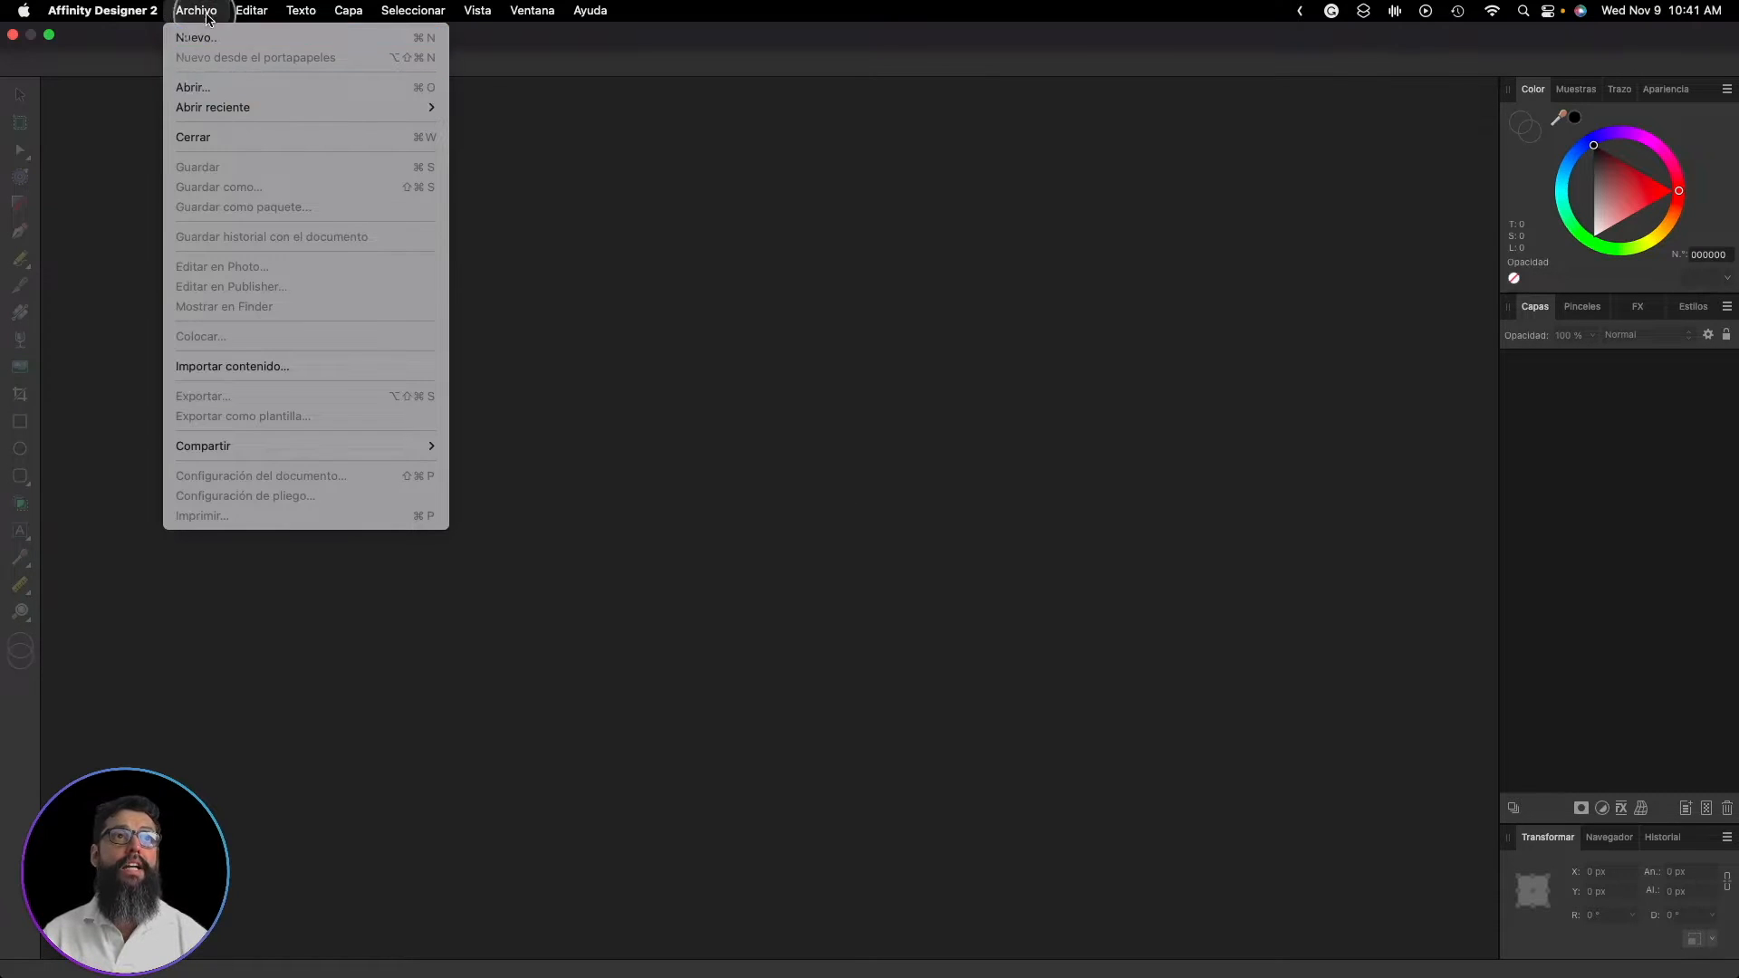
click(206, 42)
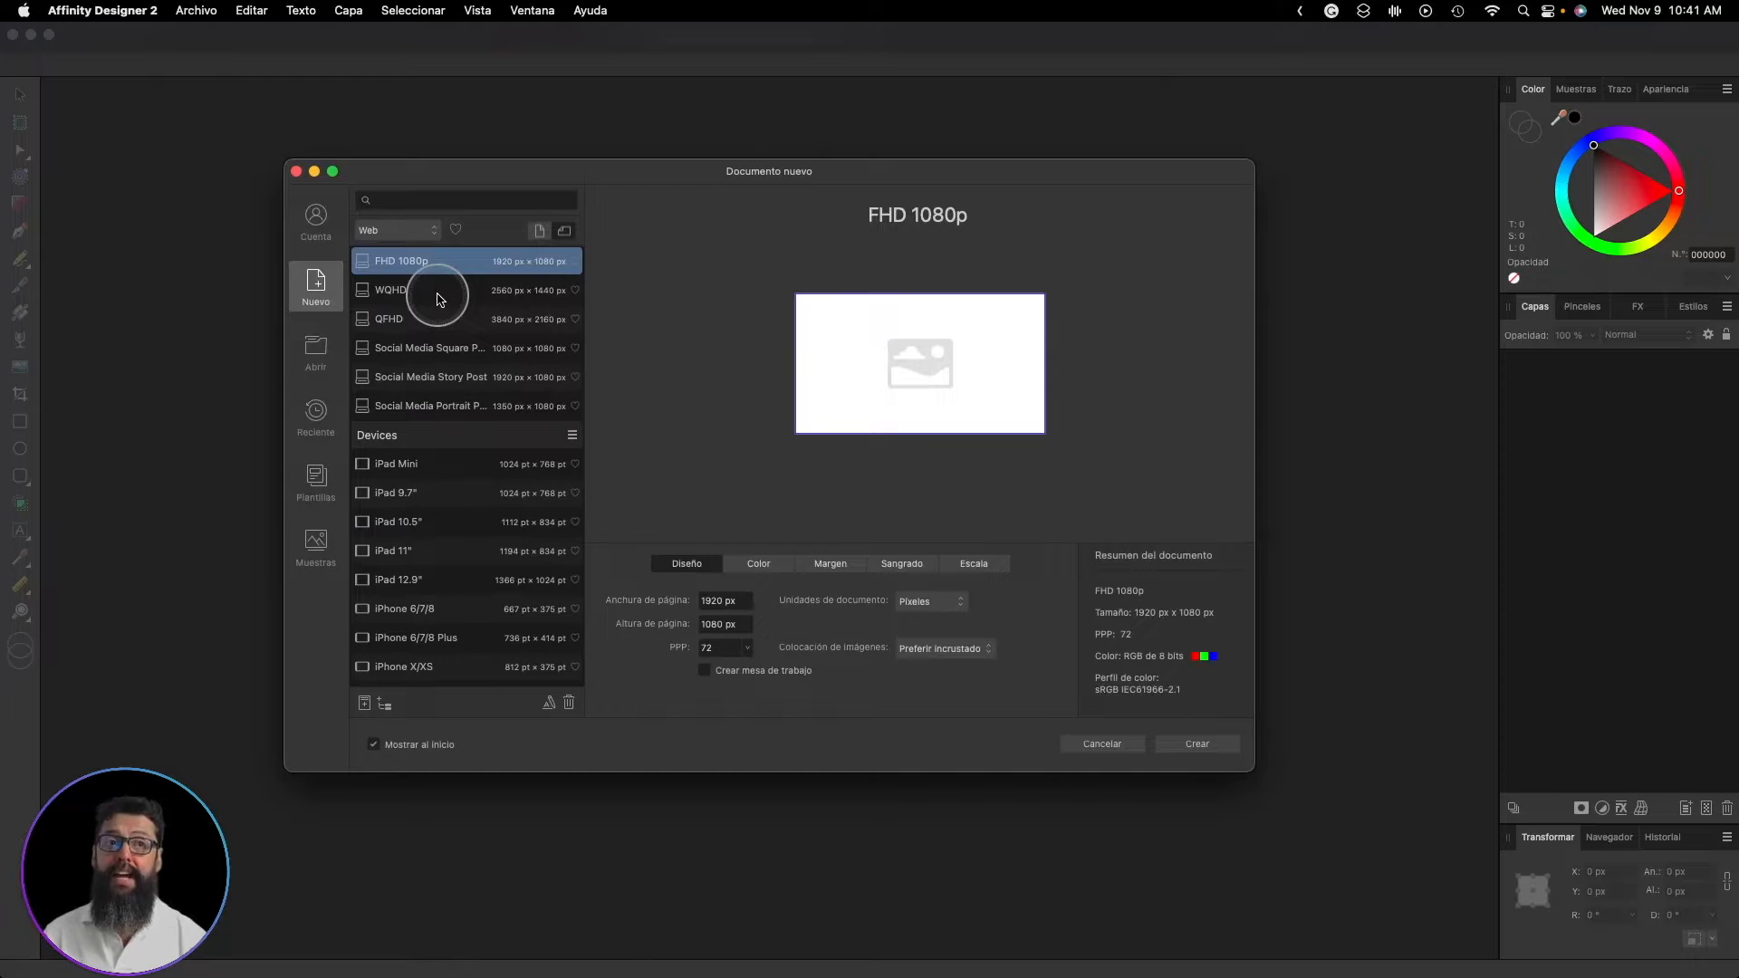
scroll(426, 322, down, 15)
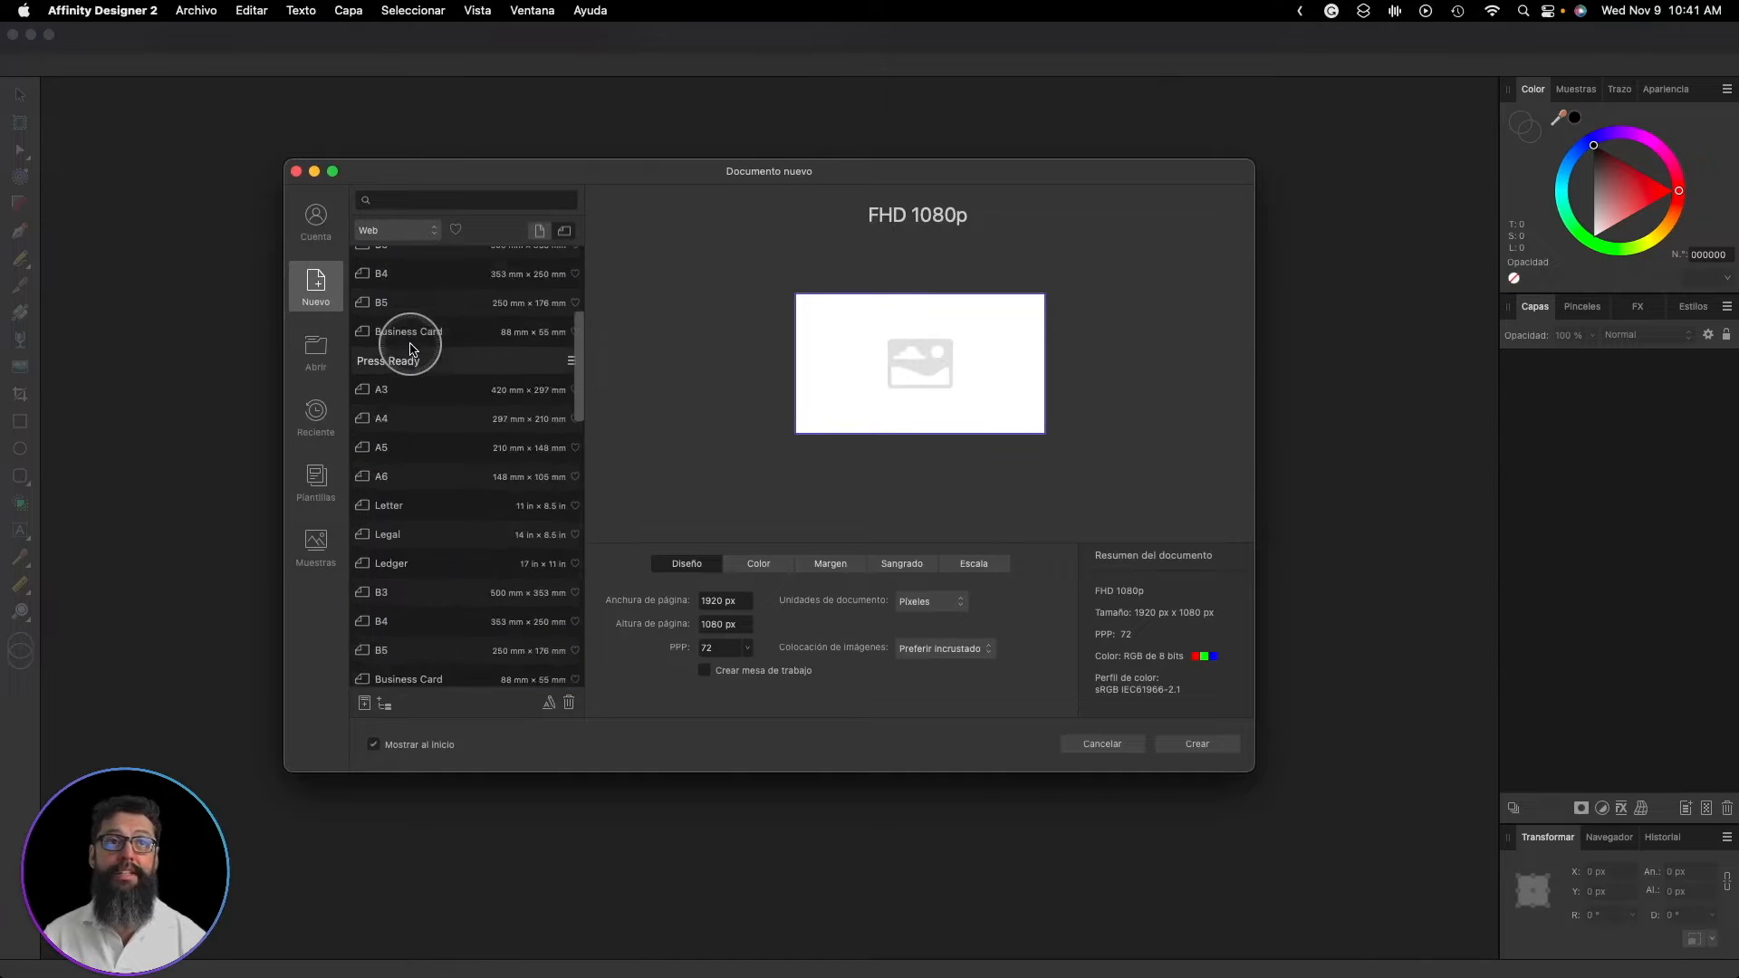
scroll(410, 348, up, 5)
click(371, 231)
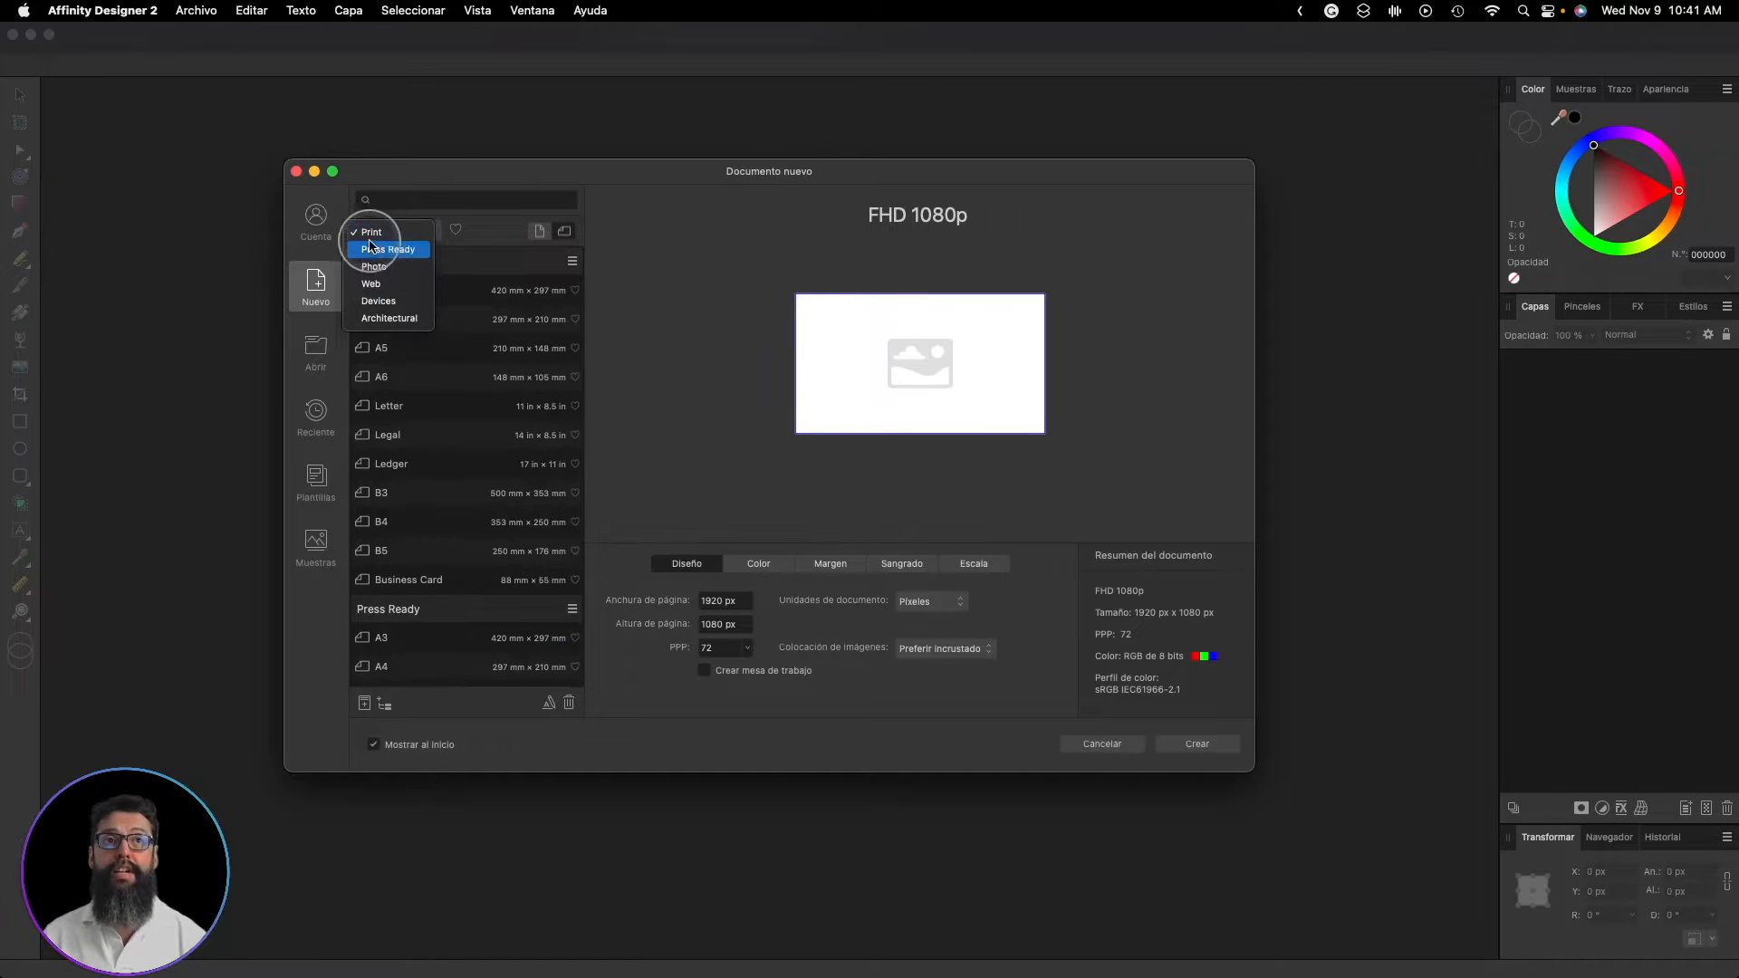
click(377, 286)
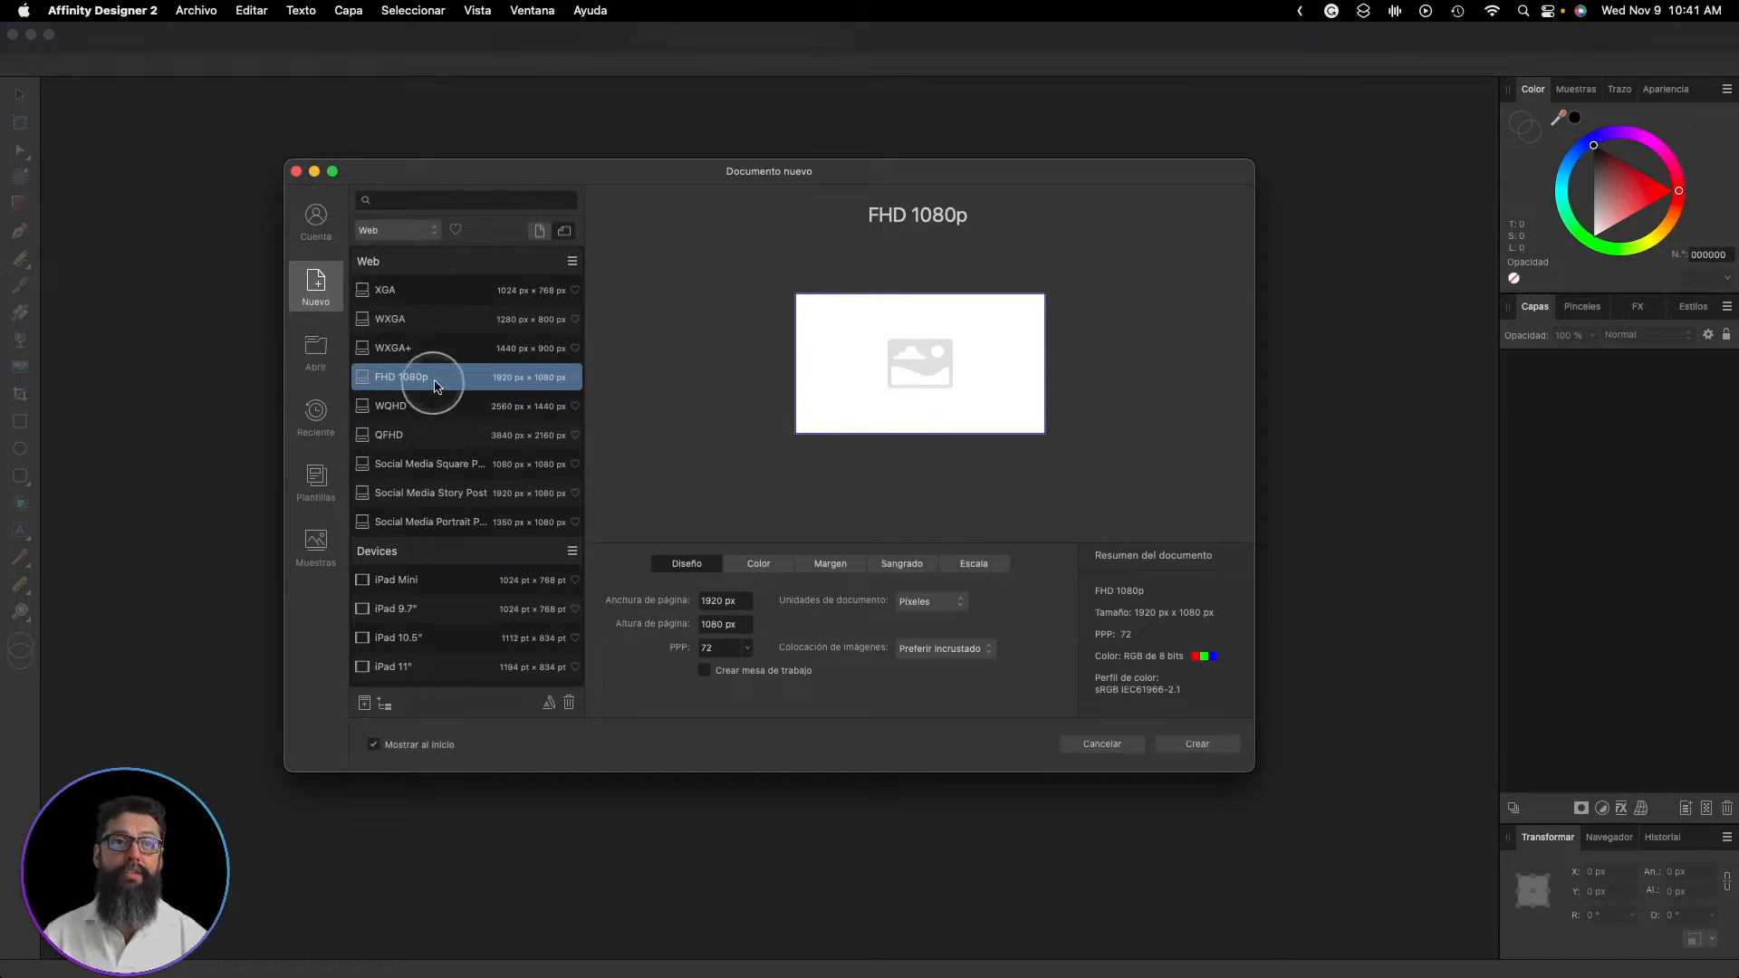
click(540, 232)
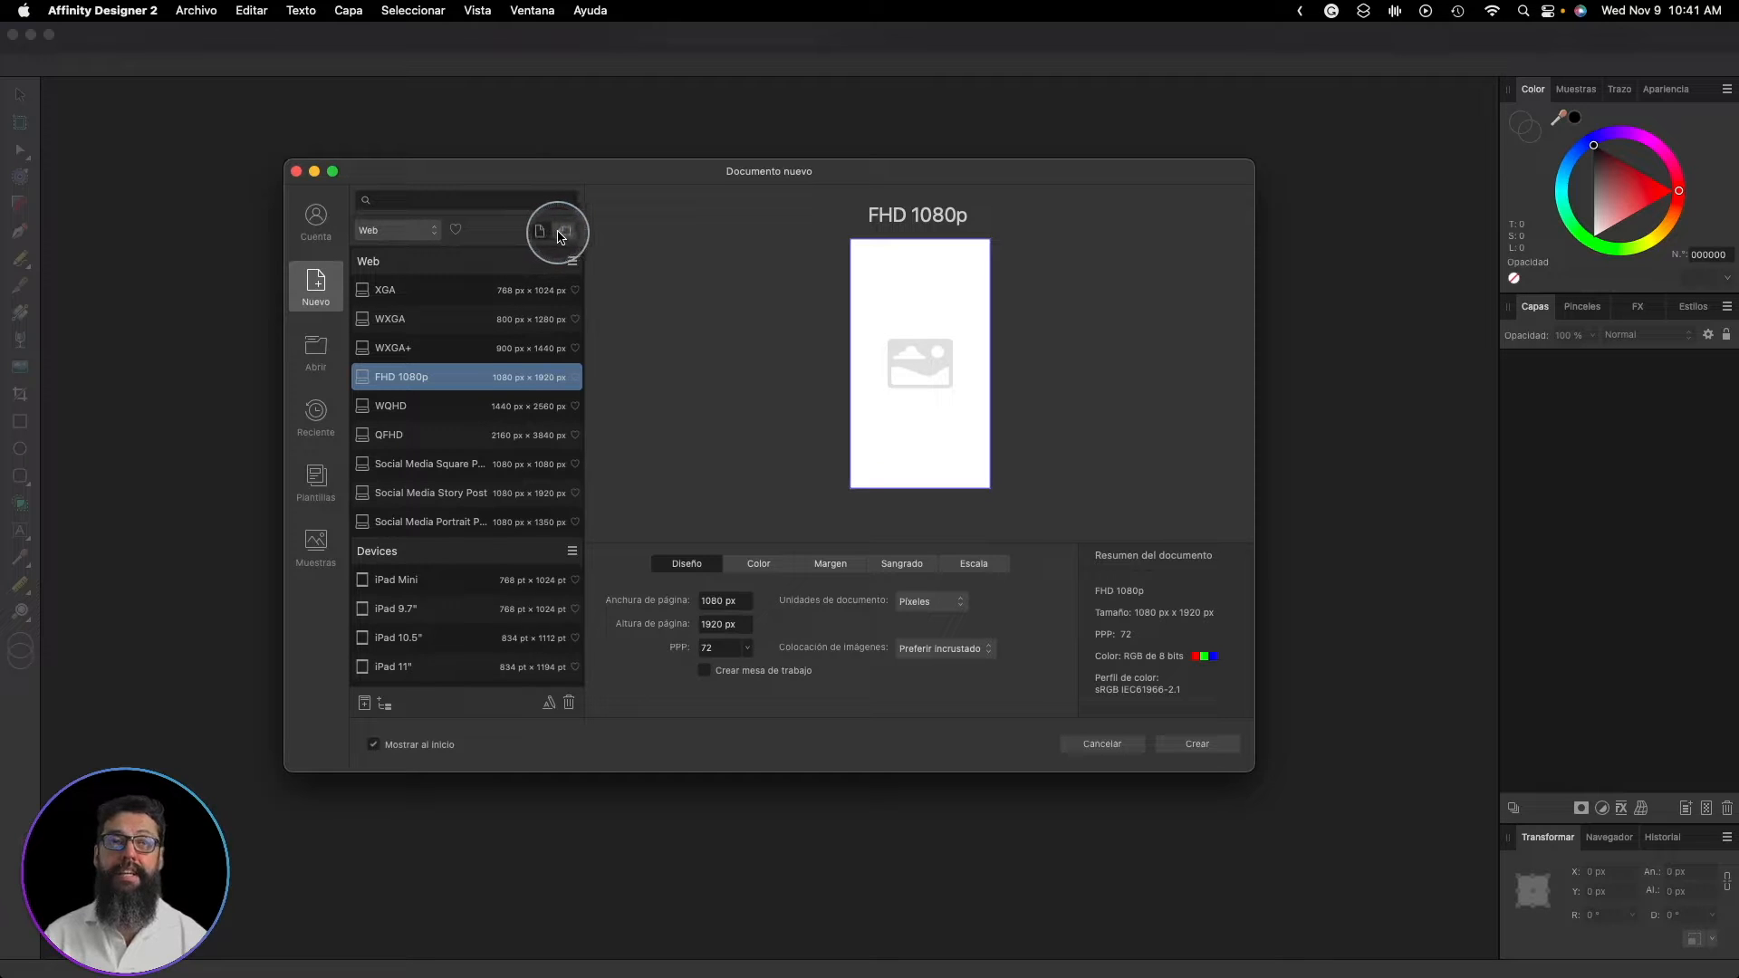
click(559, 235)
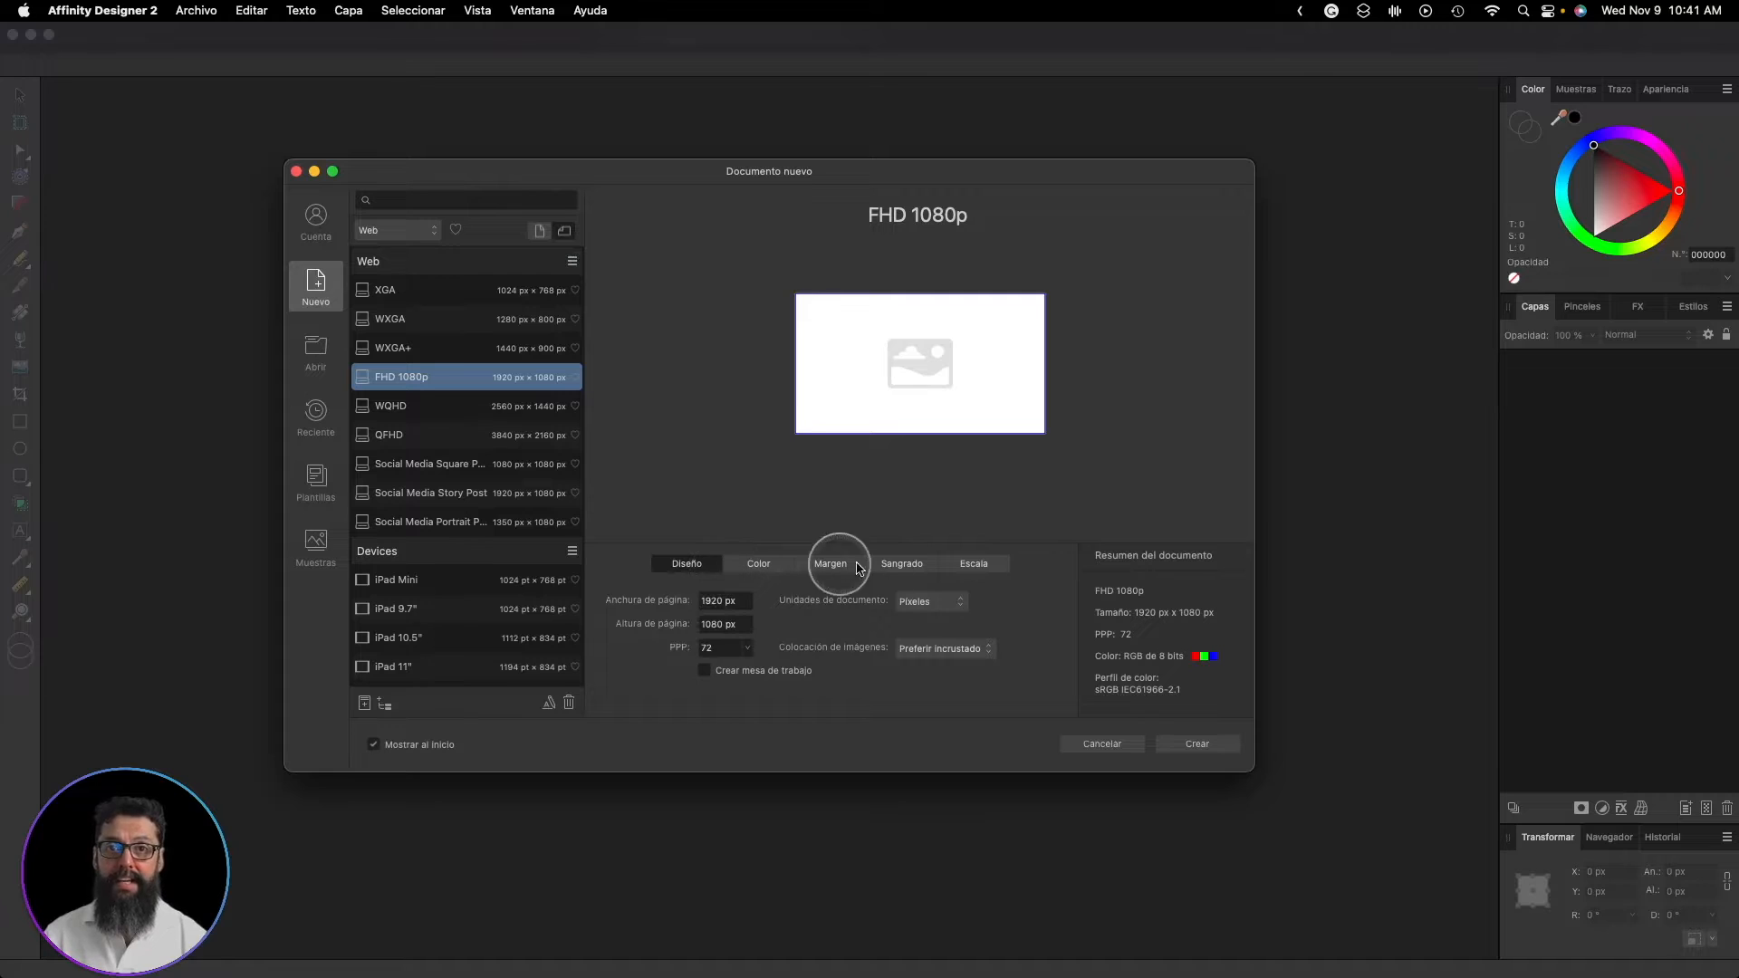
- Examine the new document's colour, margin, bleed and scale settings and return to its layout settings
click(758, 564)
click(831, 566)
click(902, 568)
click(974, 566)
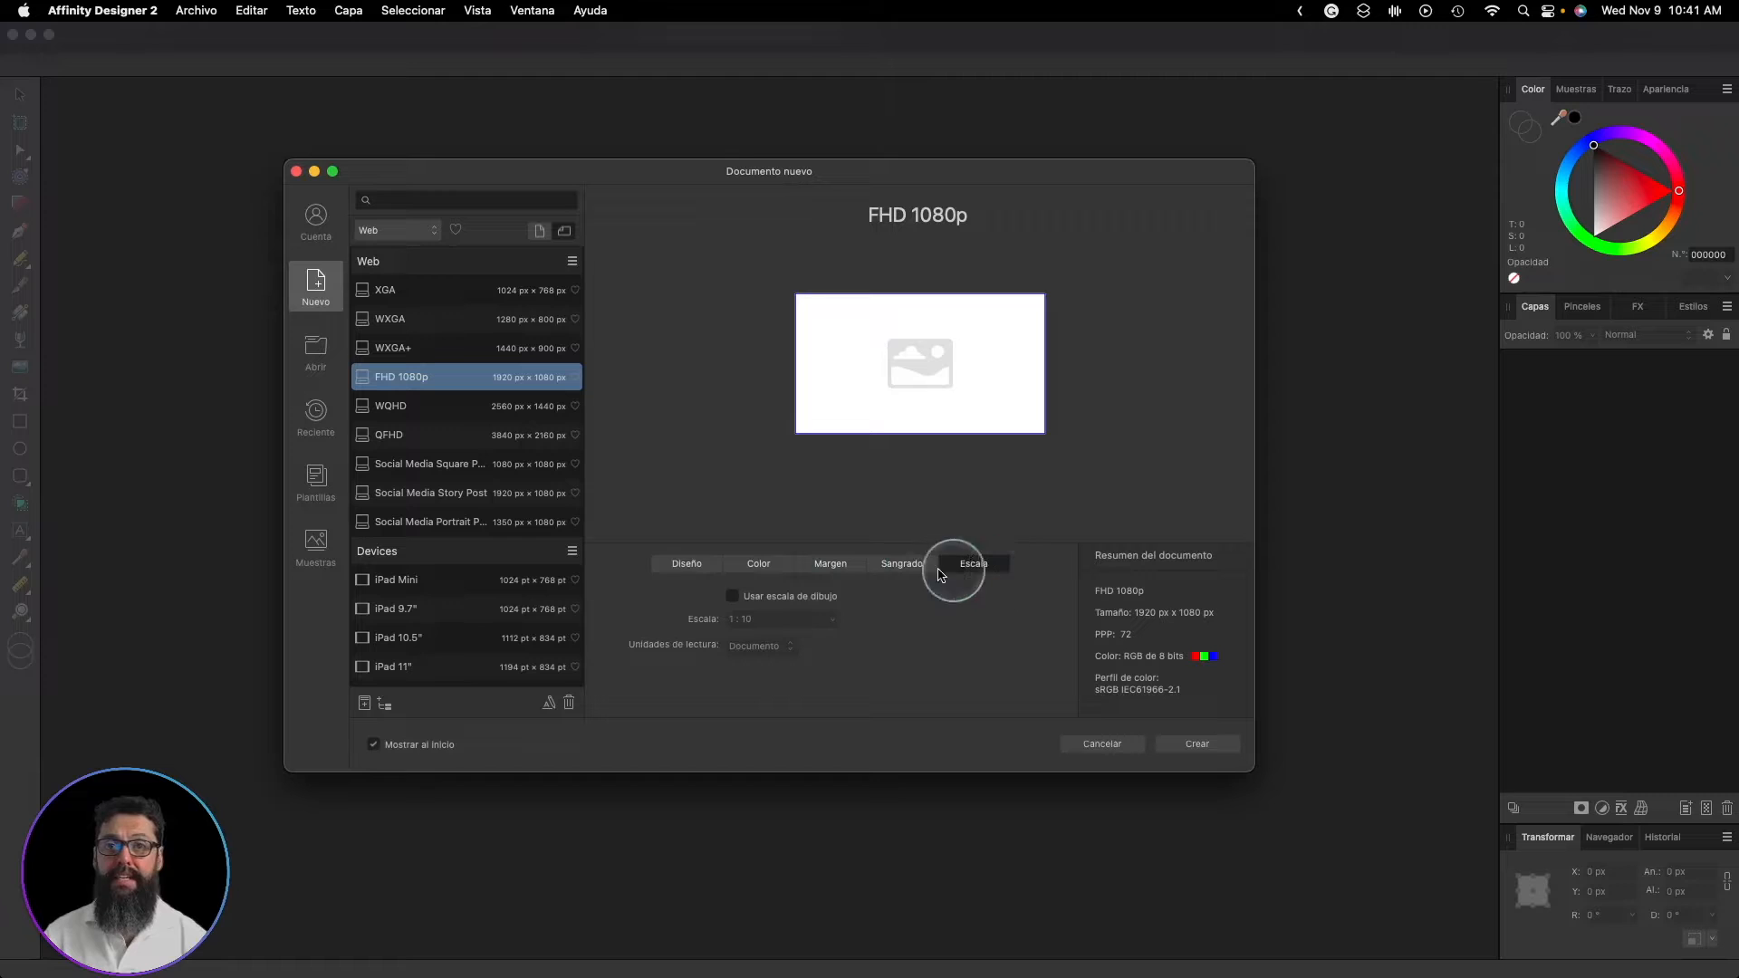
click(688, 564)
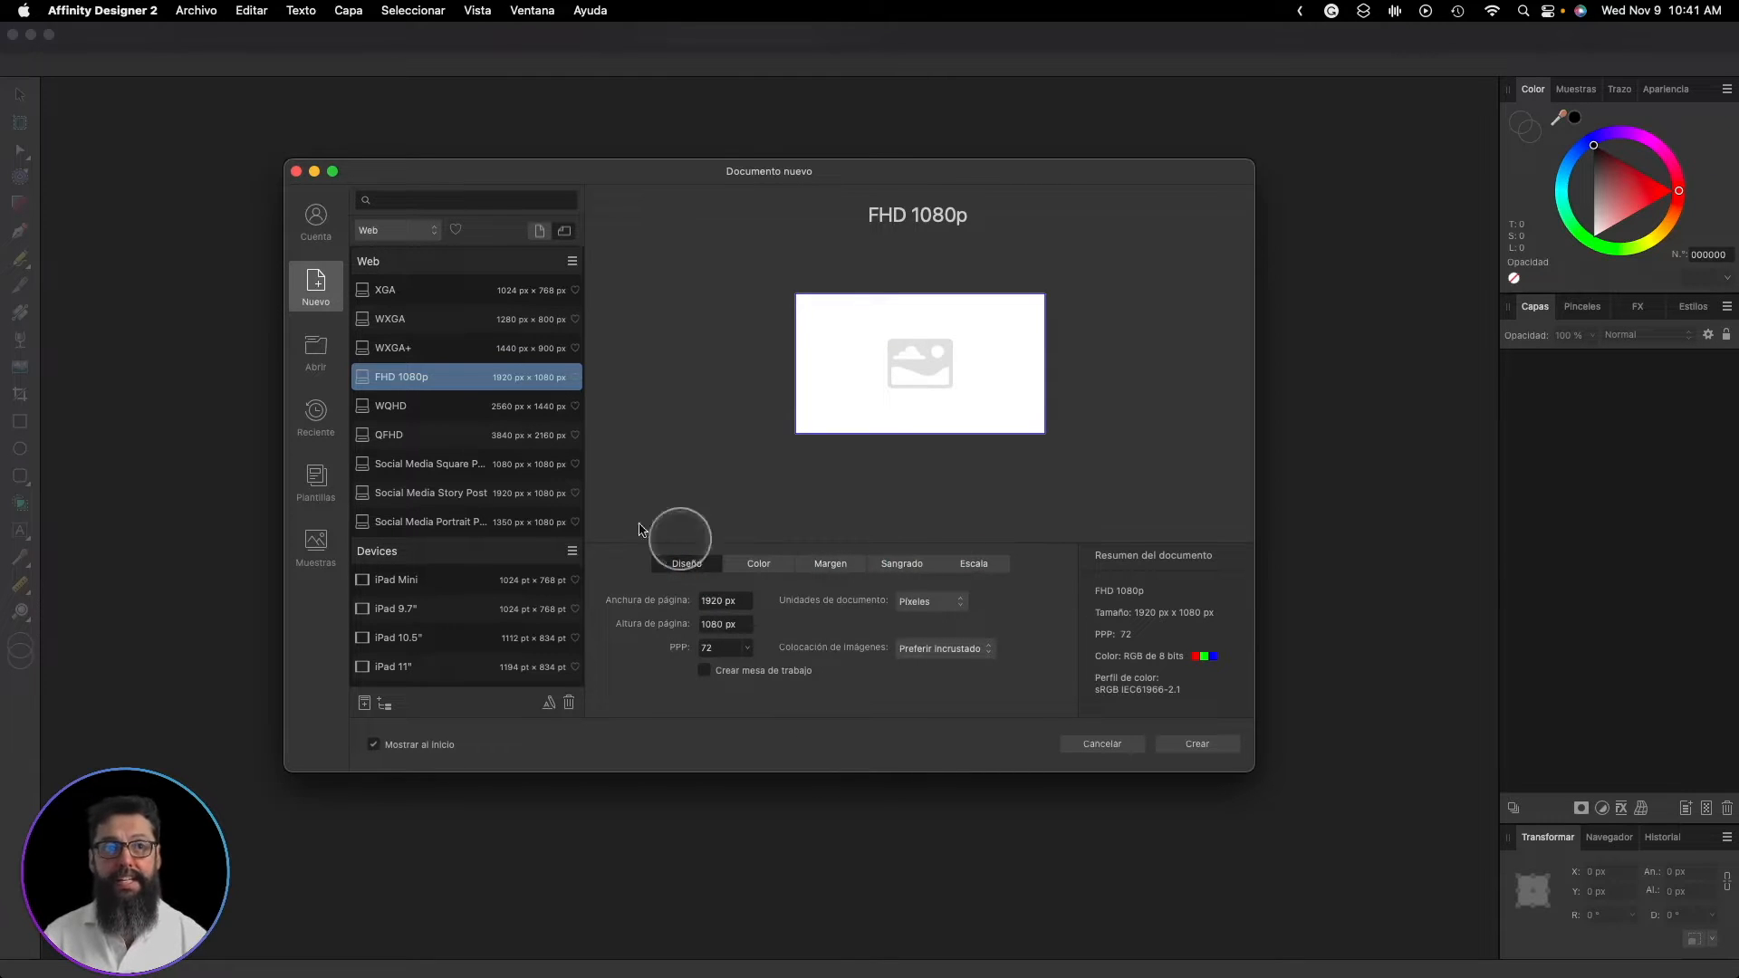
- Look at the files available for opening, cancel, and create the 1920 × 1080 px FHD 1080p document
click(320, 354)
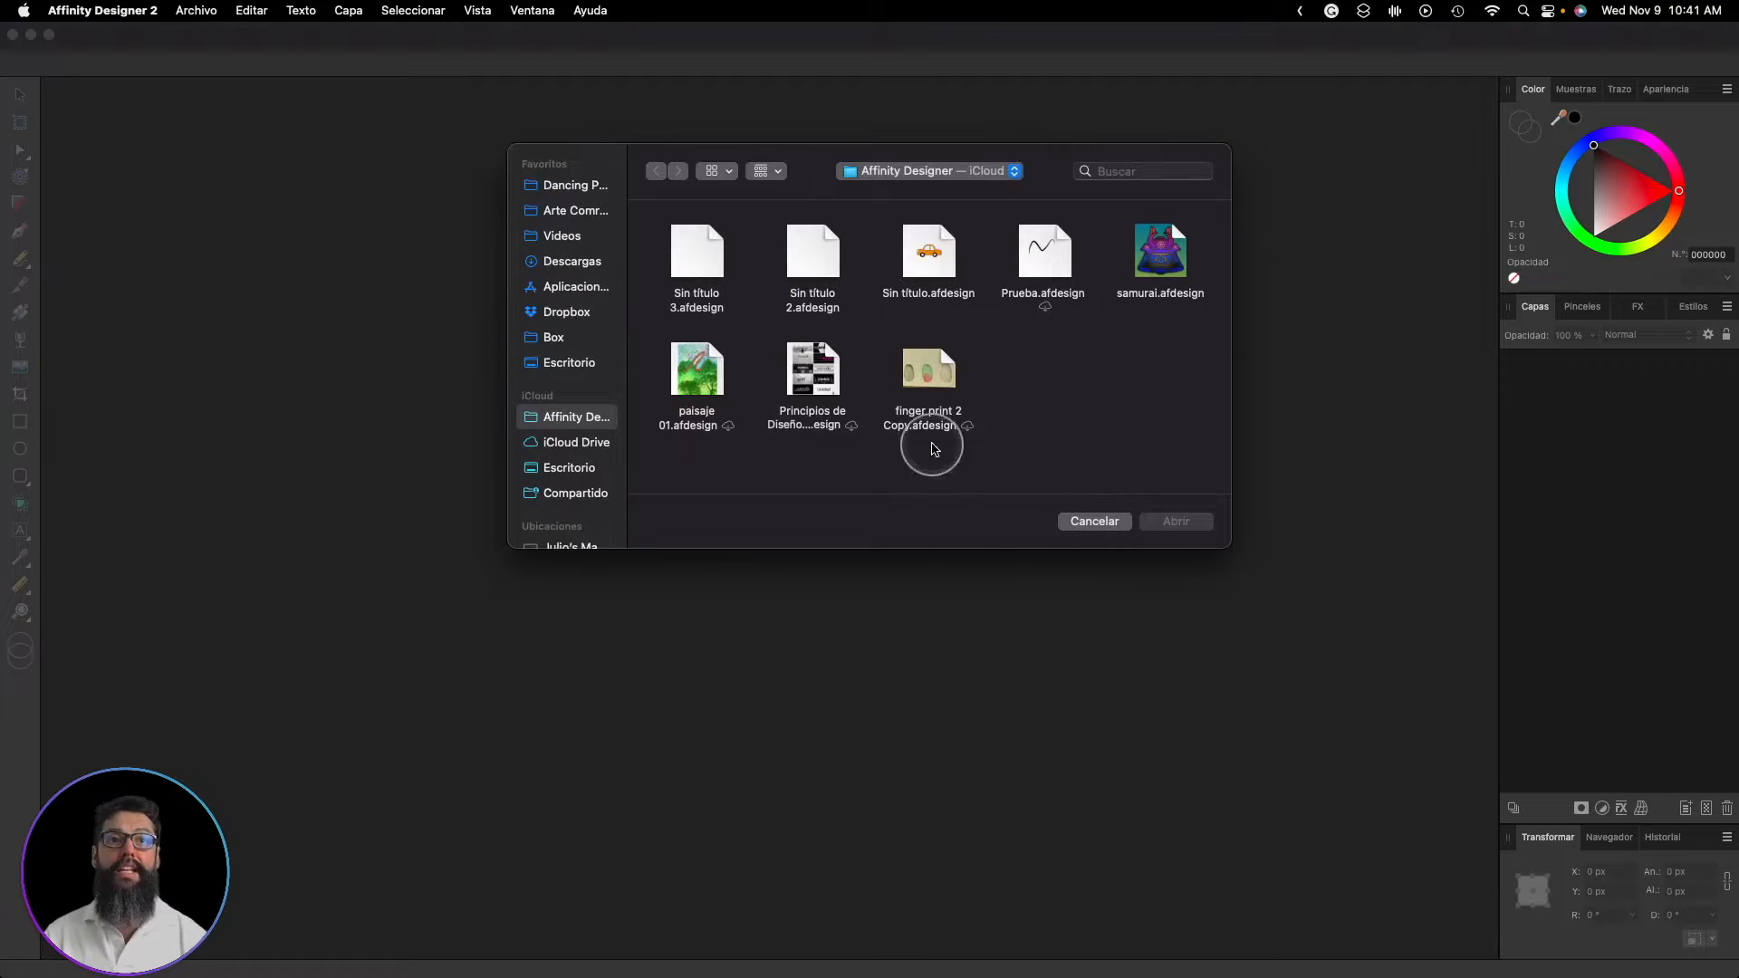
click(1110, 523)
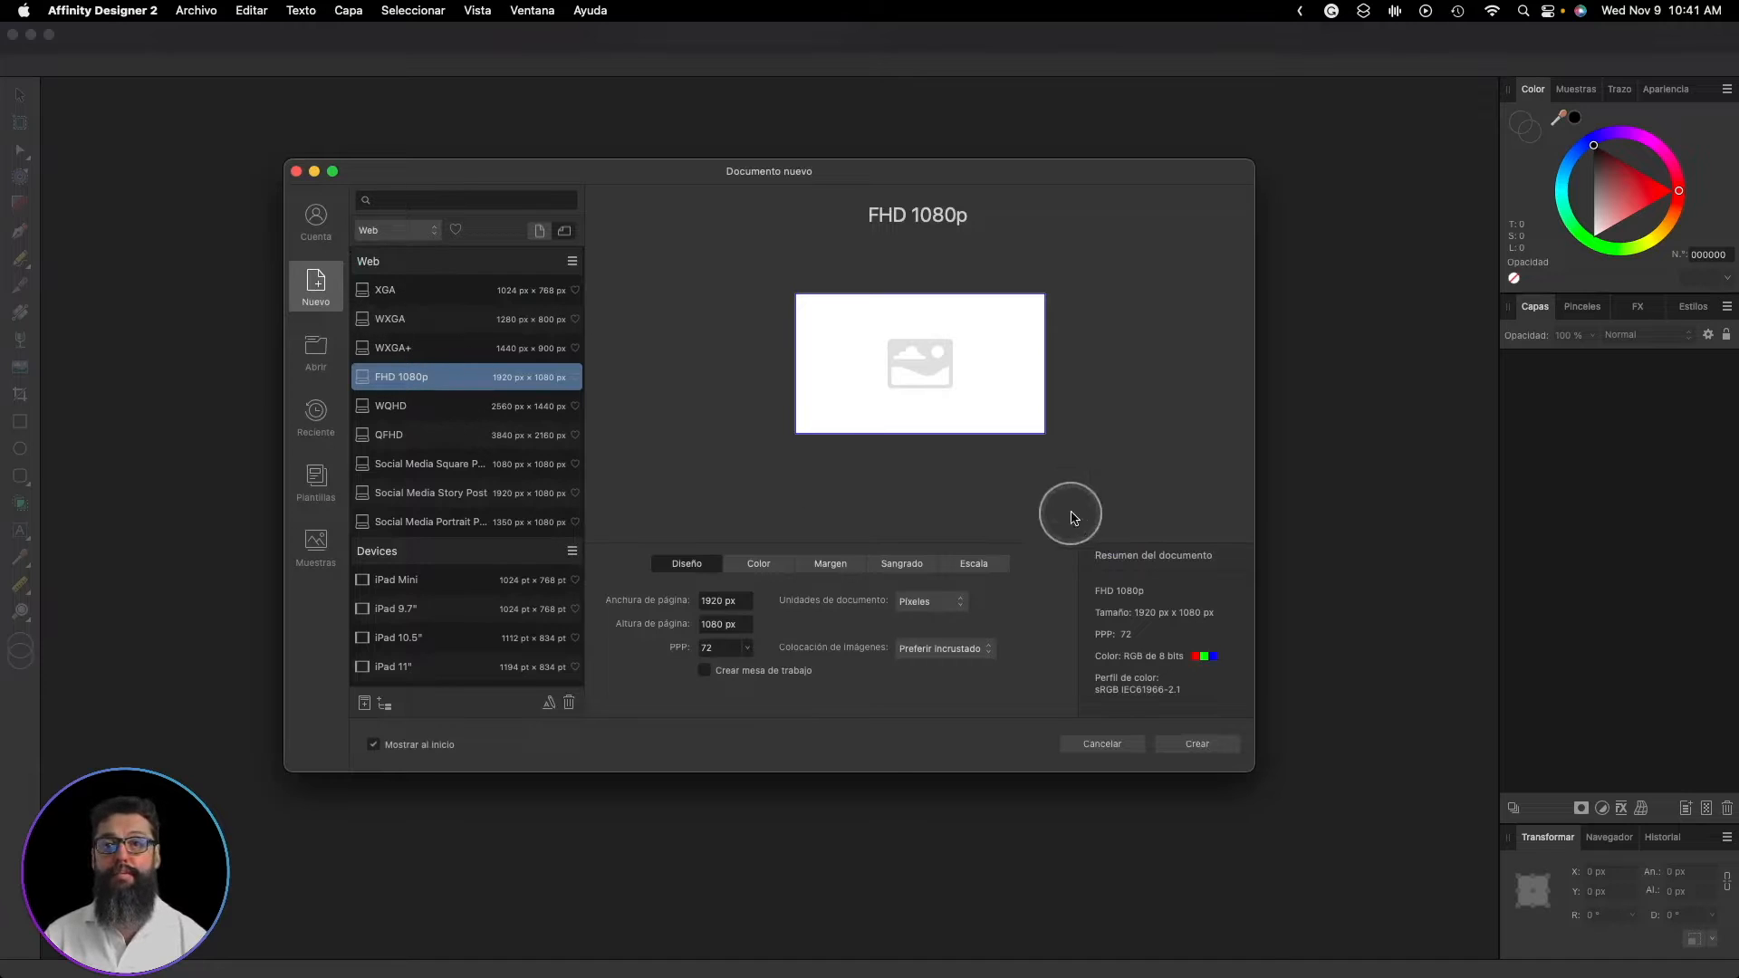
click(1196, 743)
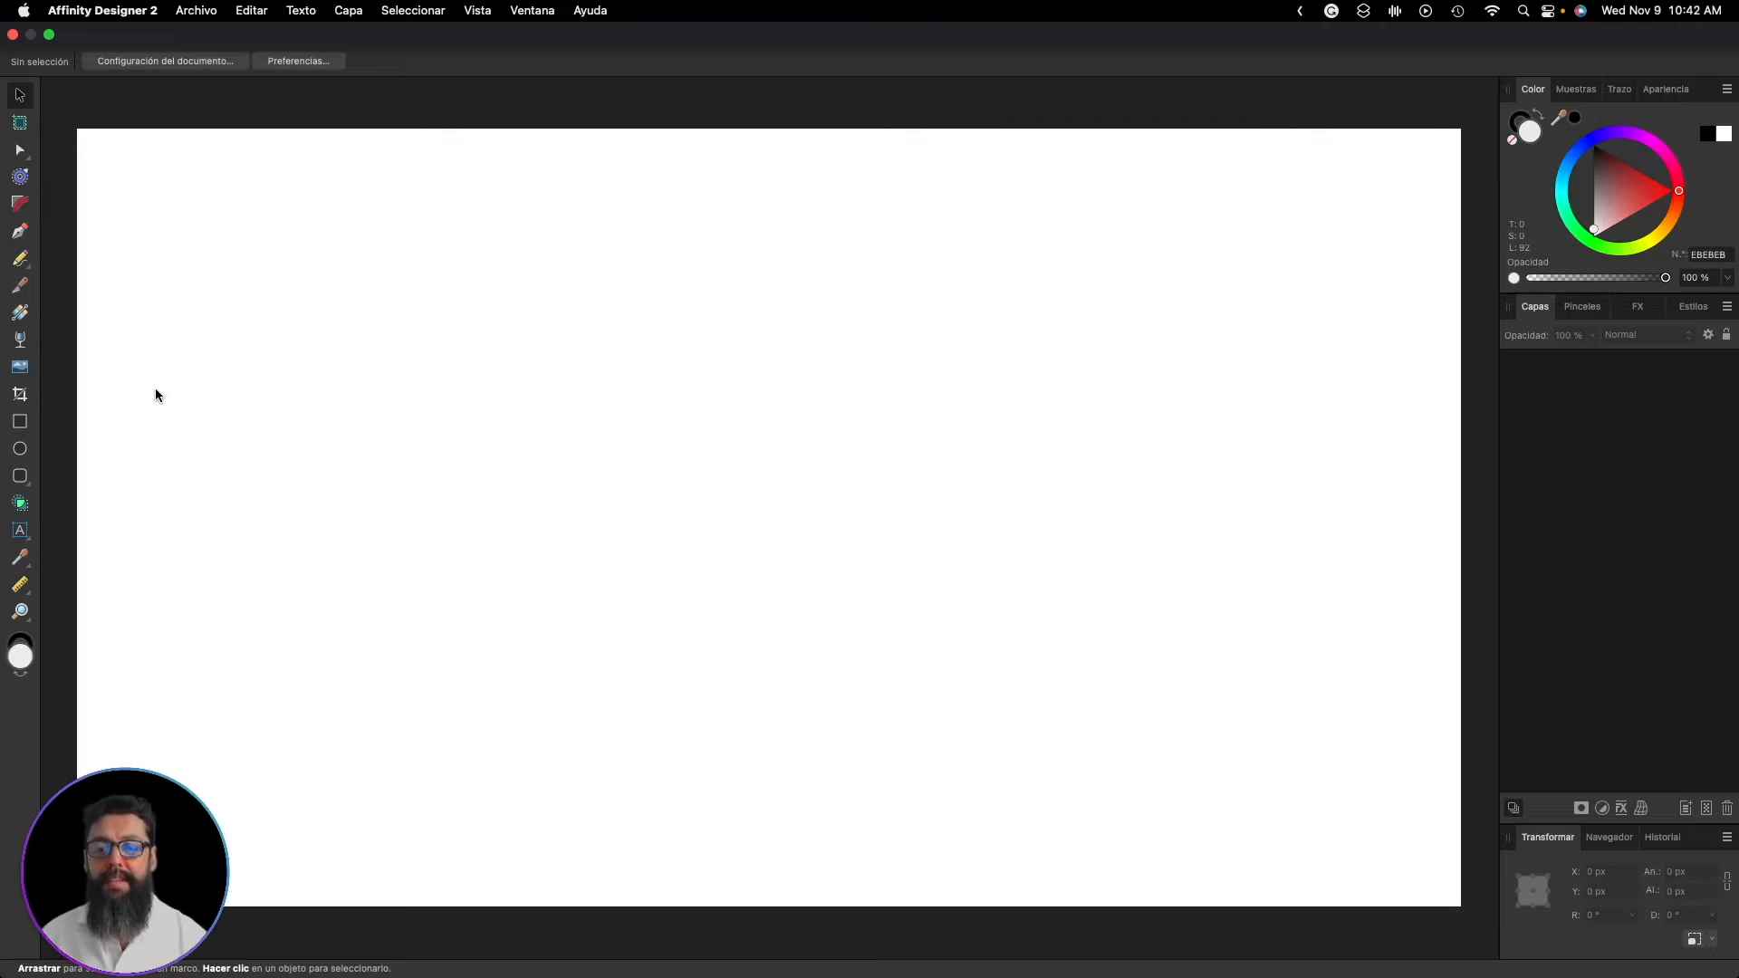
- Draw a gapless grid of rectangles, five columns by four rows, from the page's upper-left corner, about 1345 × 768 px overall
click(18, 421)
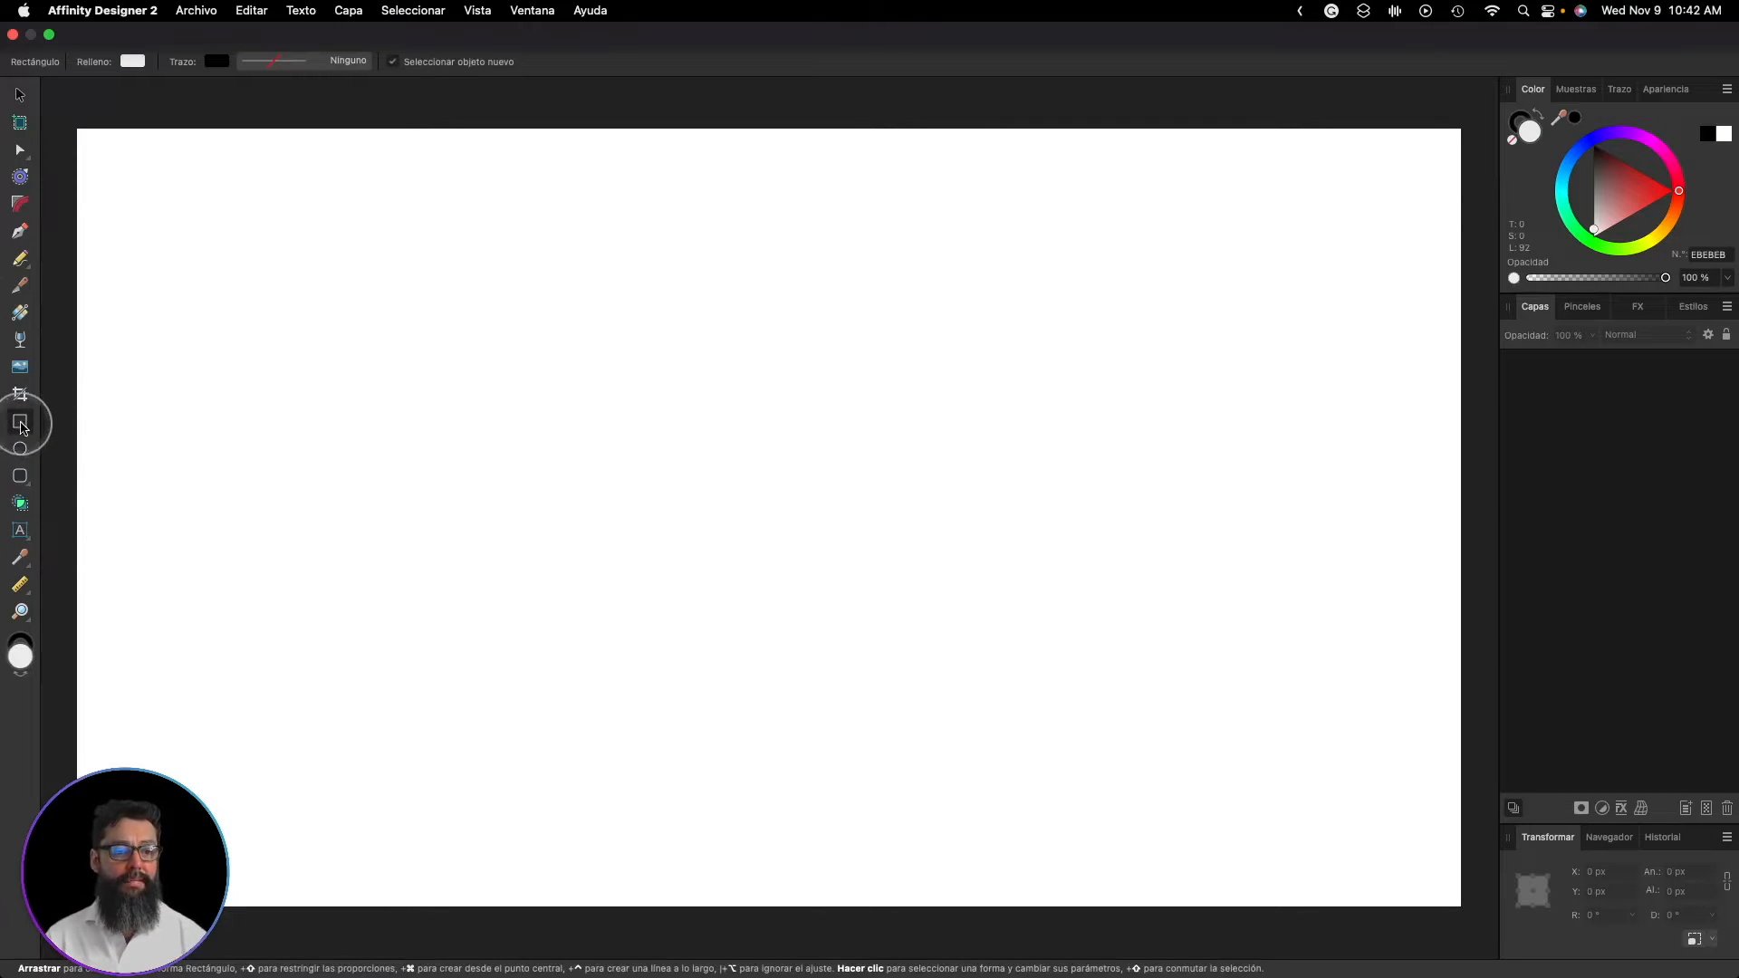
key(ctrl)
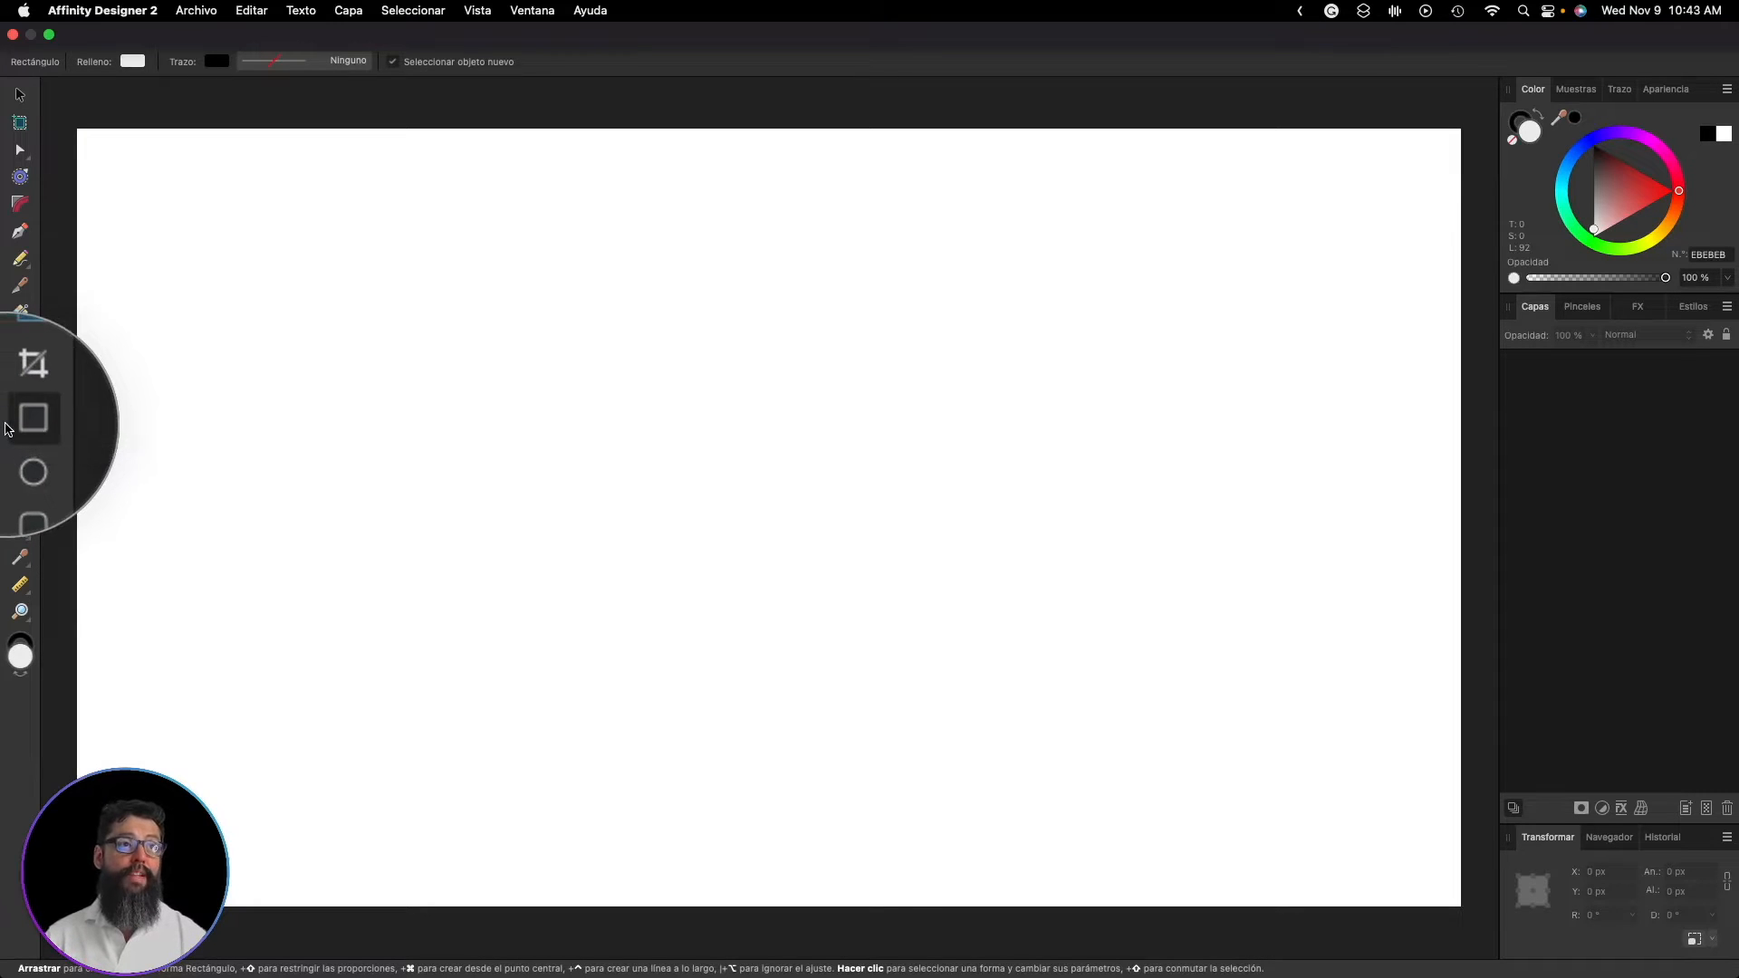
mouse_move(73, 127)
mouse_down()
mouse_move(136, 155)
mouse_move(182, 221)
mouse_move(265, 246)
mouse_move(195, 263)
mouse_move(329, 311)
mouse_move(245, 308)
mouse_move(268, 320)
mouse_up()
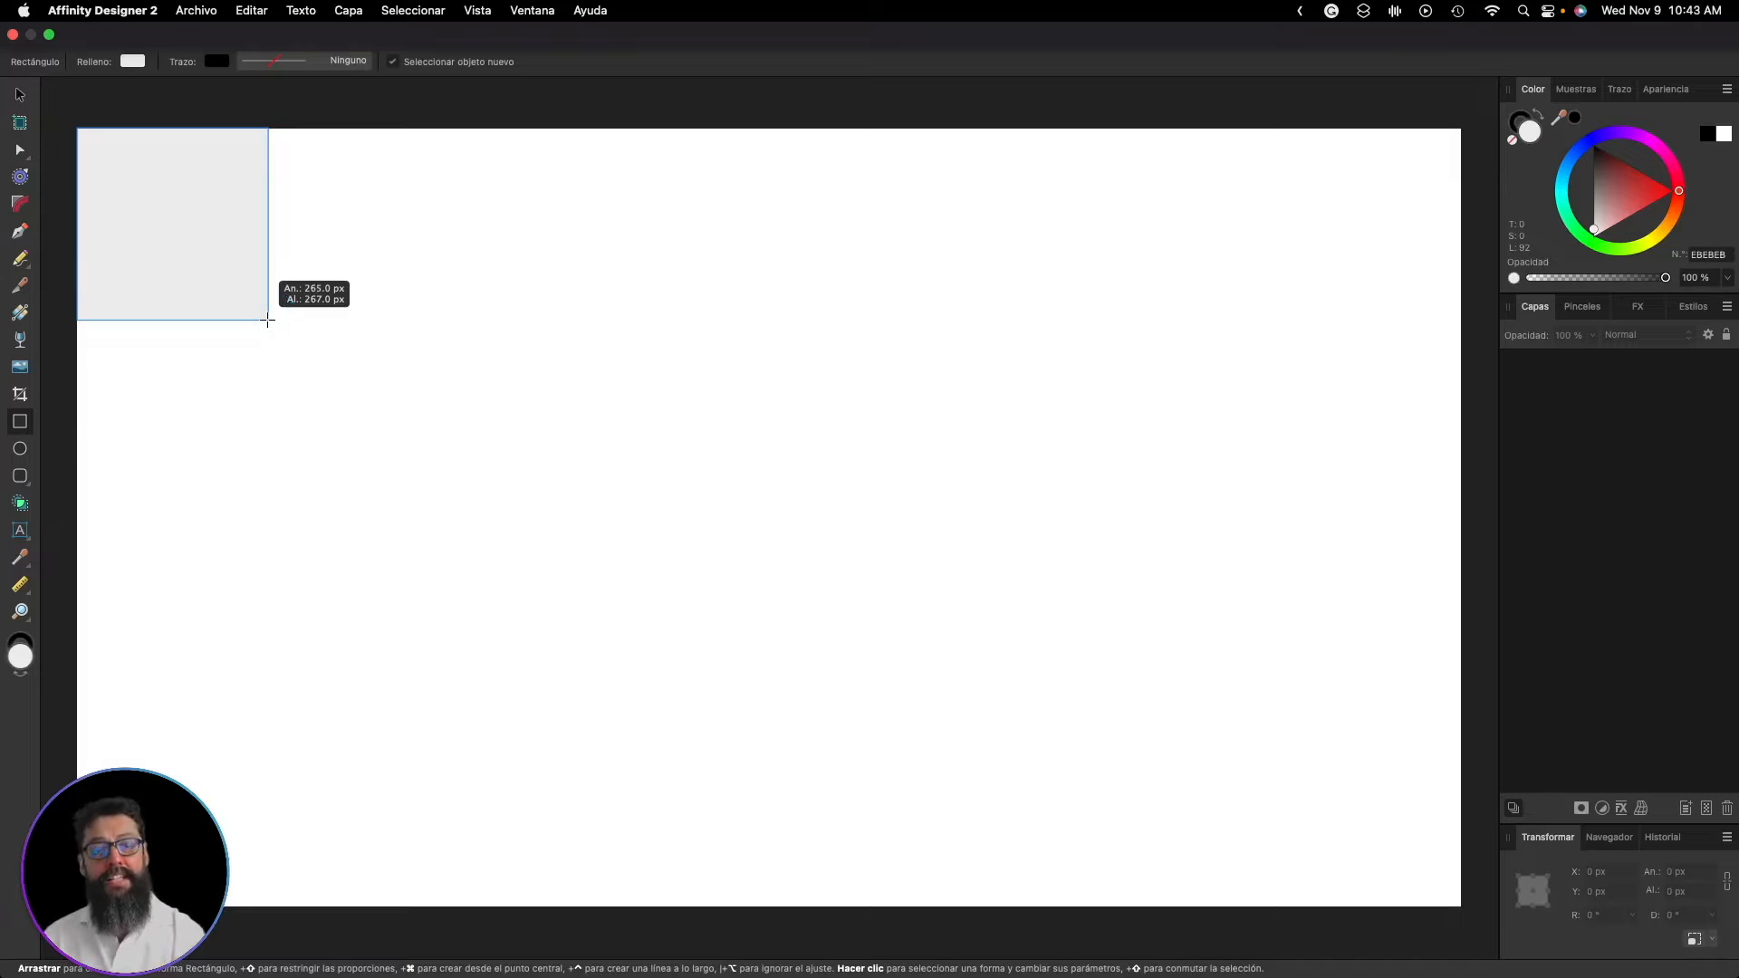
key(Right)
key(Right)
key(Right)
key(Right)
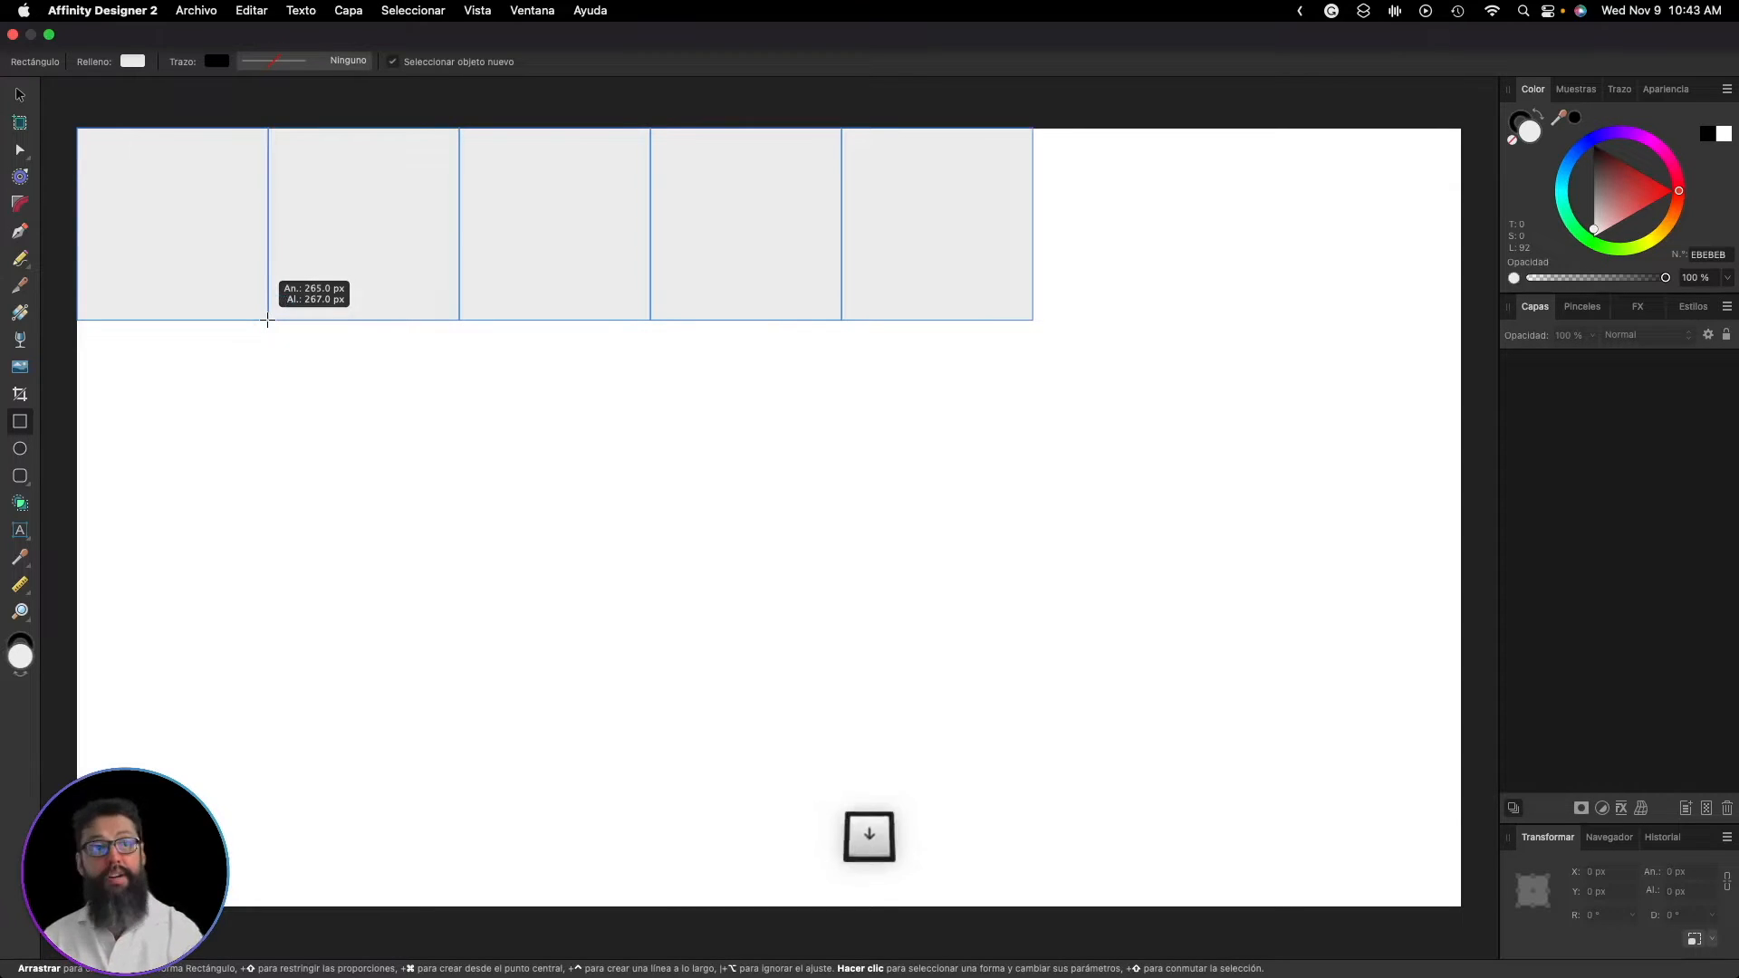
key(Down)
key(Down)
key(Down)
mouse_move(267, 319)
mouse_down()
mouse_move(172, 193)
mouse_move(332, 239)
mouse_move(273, 290)
mouse_move(251, 258)
mouse_move(314, 264)
mouse_move(263, 300)
mouse_move(342, 294)
mouse_move(291, 271)
mouse_move(272, 303)
mouse_move(299, 318)
mouse_move(283, 300)
mouse_move(306, 303)
mouse_move(232, 280)
mouse_move(280, 330)
mouse_move(182, 241)
mouse_move(263, 329)
mouse_move(186, 238)
mouse_move(236, 298)
mouse_move(217, 282)
mouse_move(241, 276)
mouse_move(175, 254)
mouse_move(202, 217)
mouse_move(217, 244)
mouse_move(172, 218)
mouse_move(221, 241)
mouse_move(203, 202)
mouse_move(179, 203)
mouse_move(214, 232)
mouse_move(175, 203)
mouse_move(220, 210)
mouse_move(209, 232)
mouse_move(245, 147)
mouse_move(173, 229)
mouse_move(80, 231)
mouse_move(228, 241)
mouse_move(213, 128)
mouse_move(171, 260)
mouse_move(80, 226)
mouse_move(220, 270)
mouse_move(246, 172)
mouse_move(232, 314)
mouse_move(287, 260)
mouse_move(271, 268)
mouse_up()
key(super)
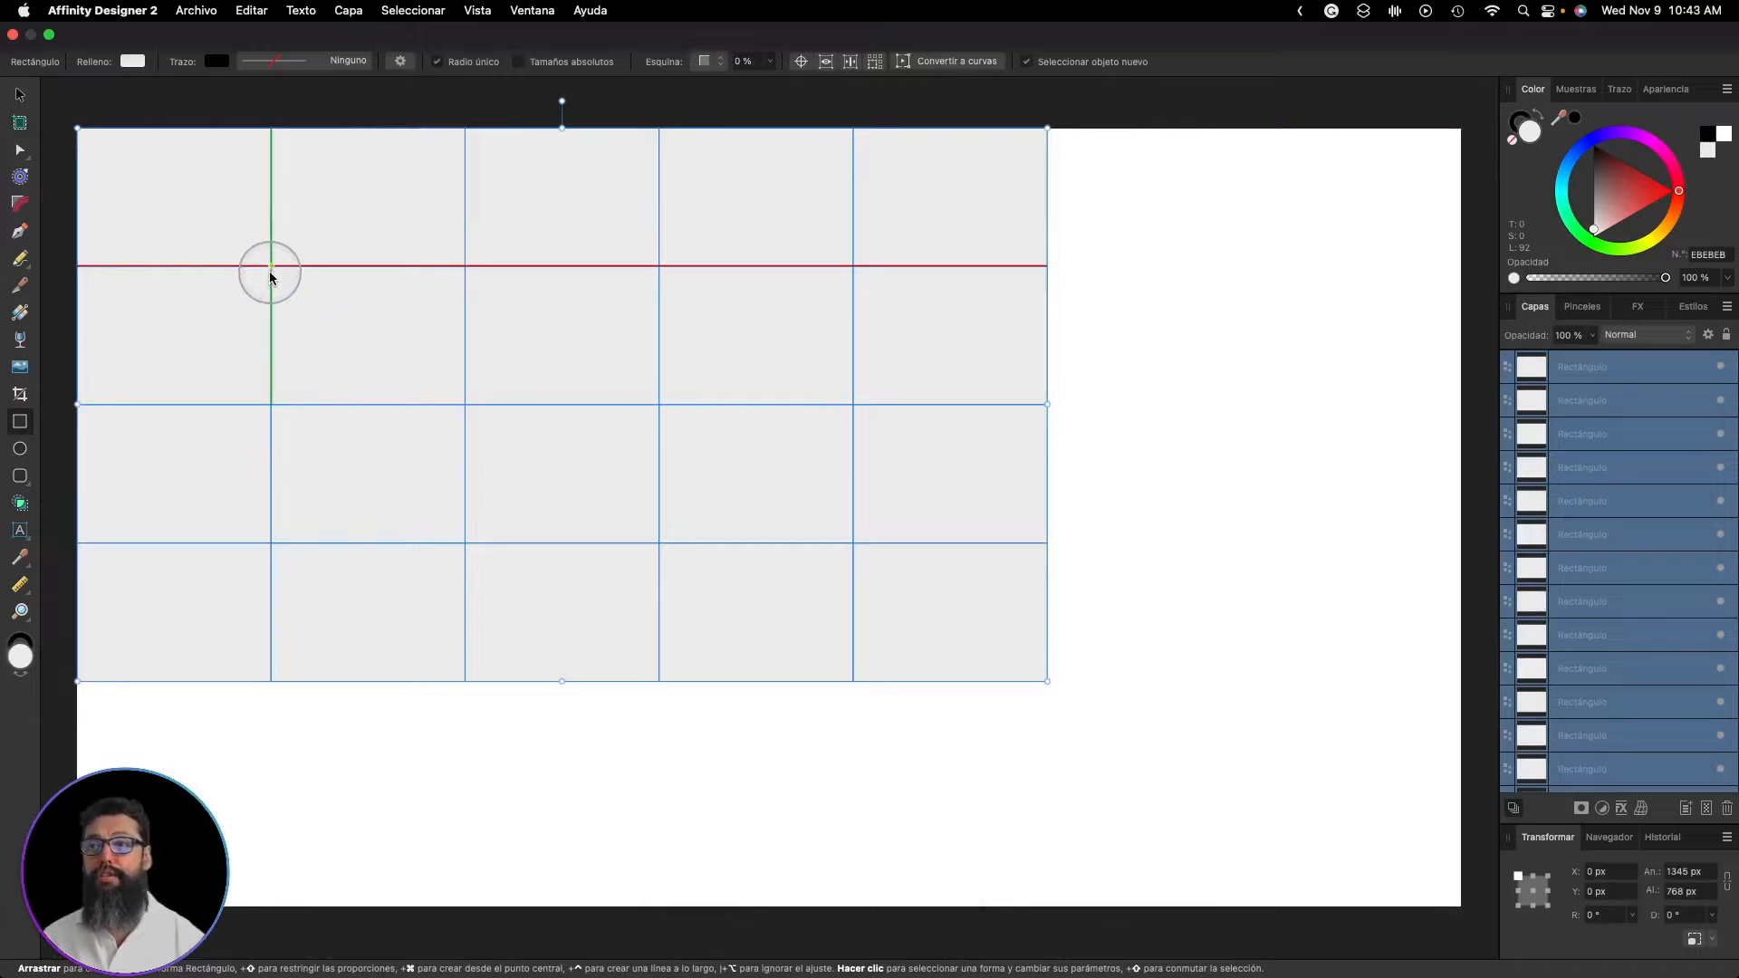
- Scale the selected rectangle grid to cover the full 1920 × 1080 px page and delete it
scroll(1598, 602, down, 3)
scroll(1599, 603, down, 1)
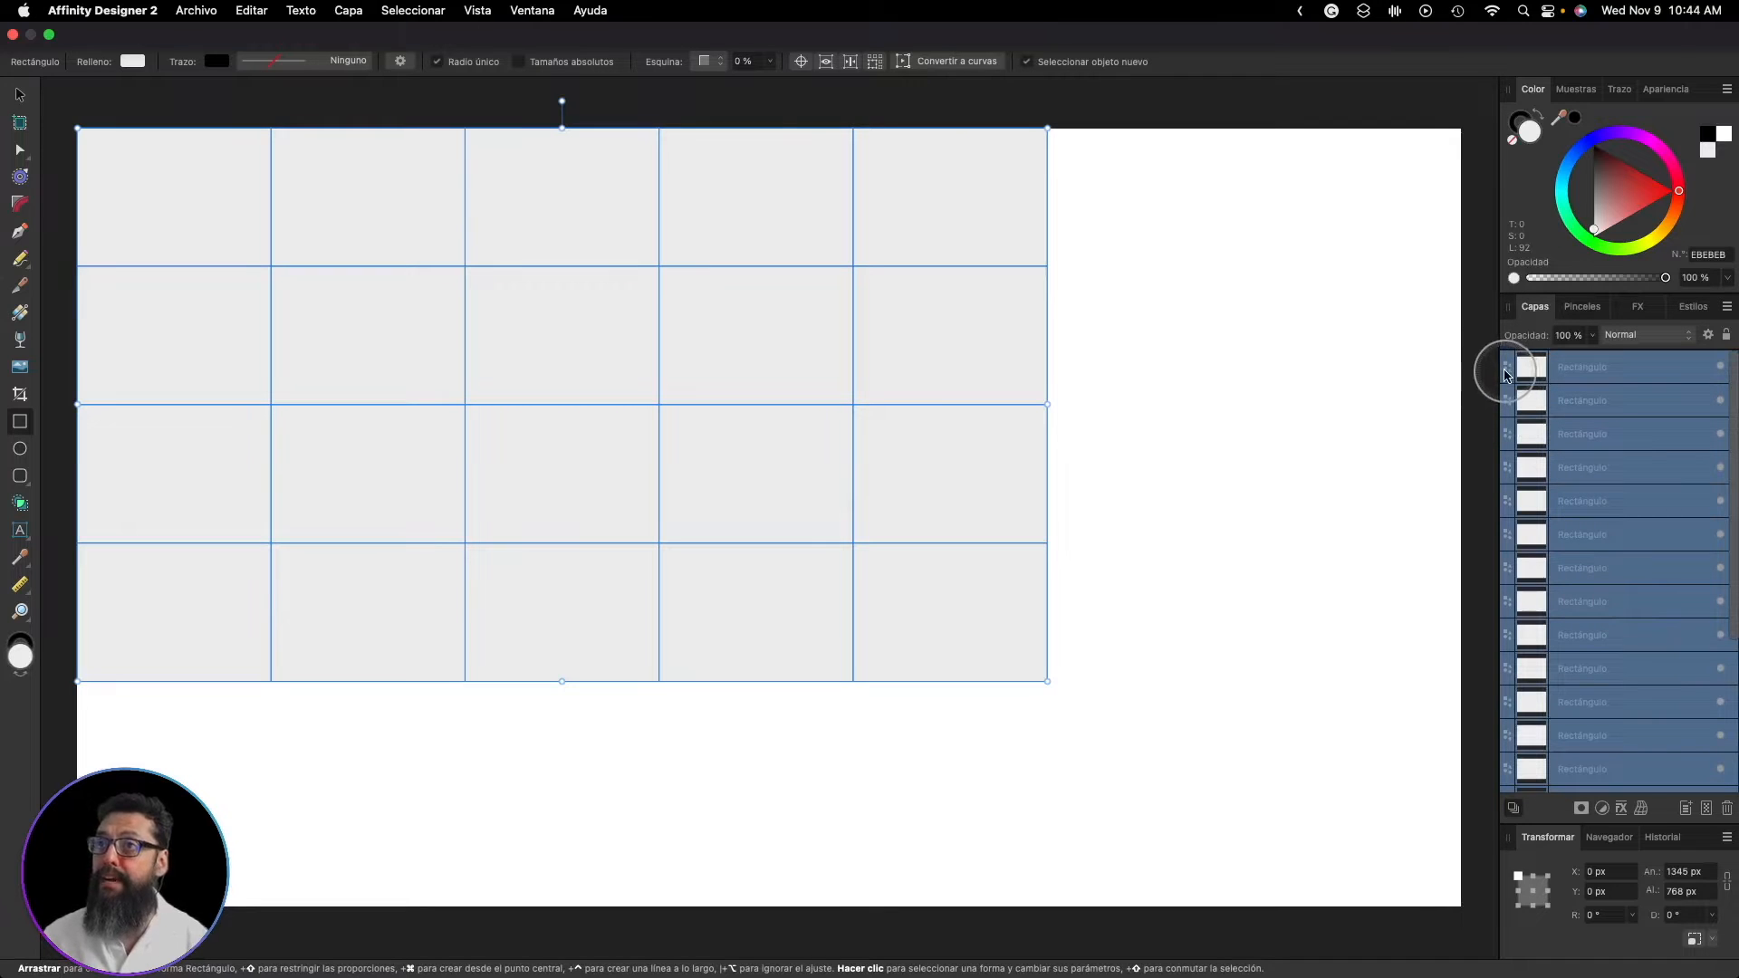
key(fn)
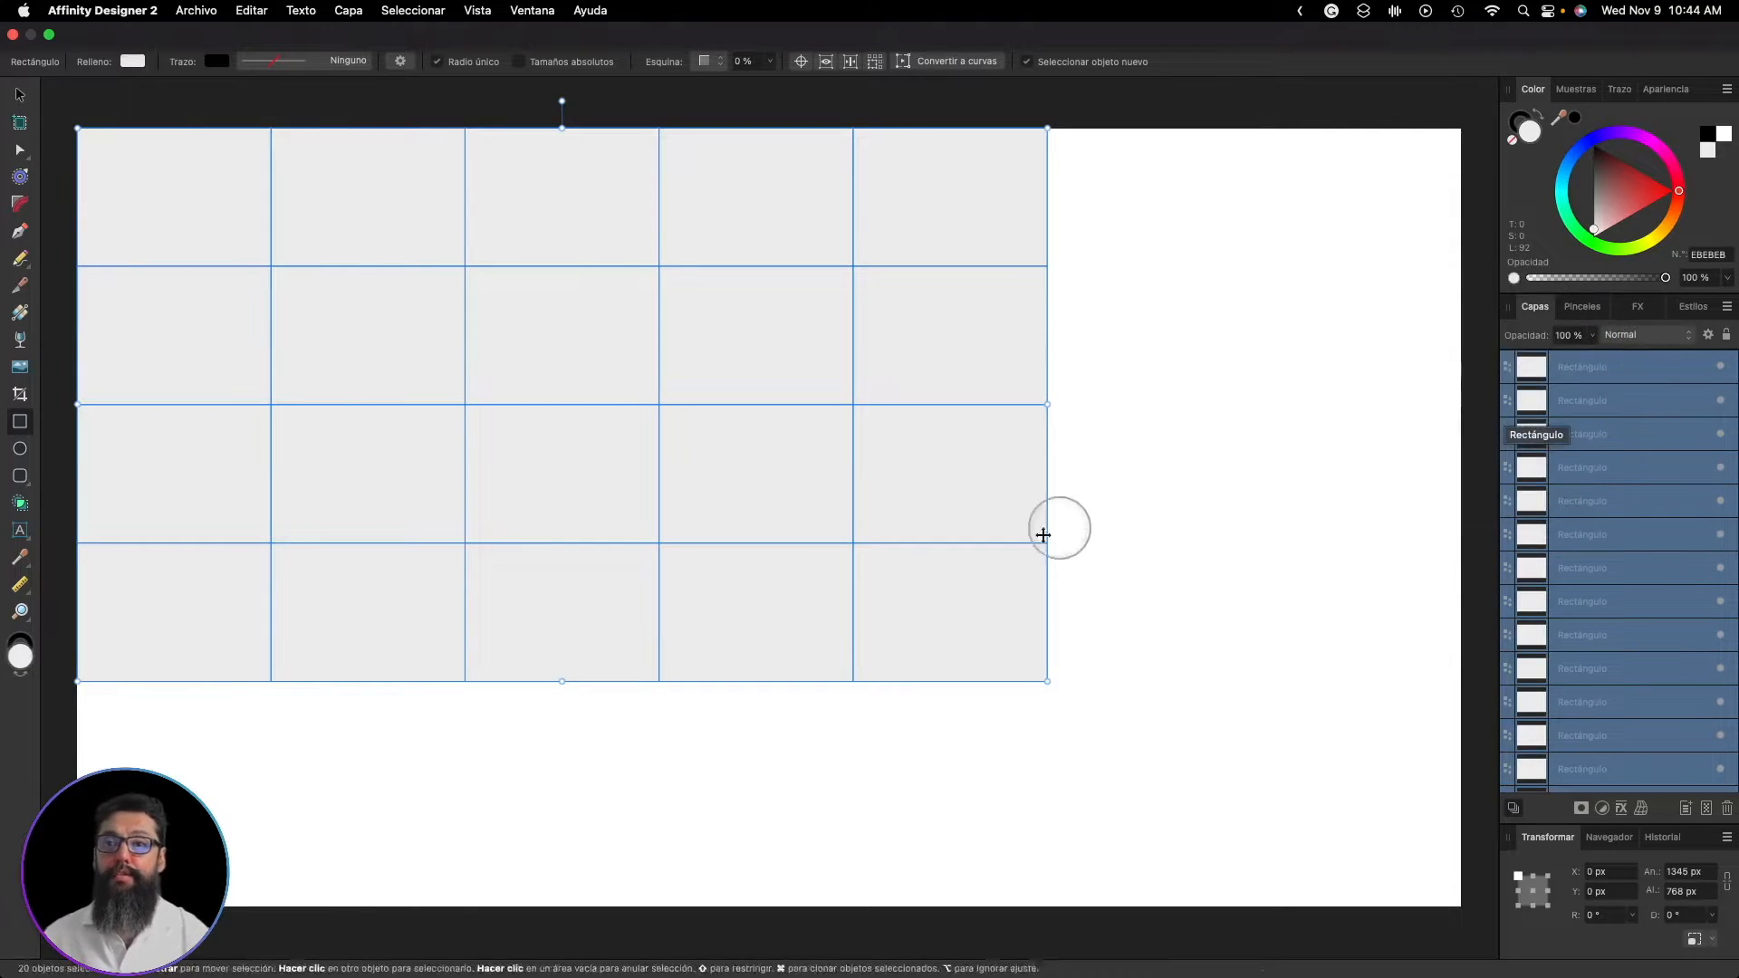
drag(1047, 681, 1461, 906)
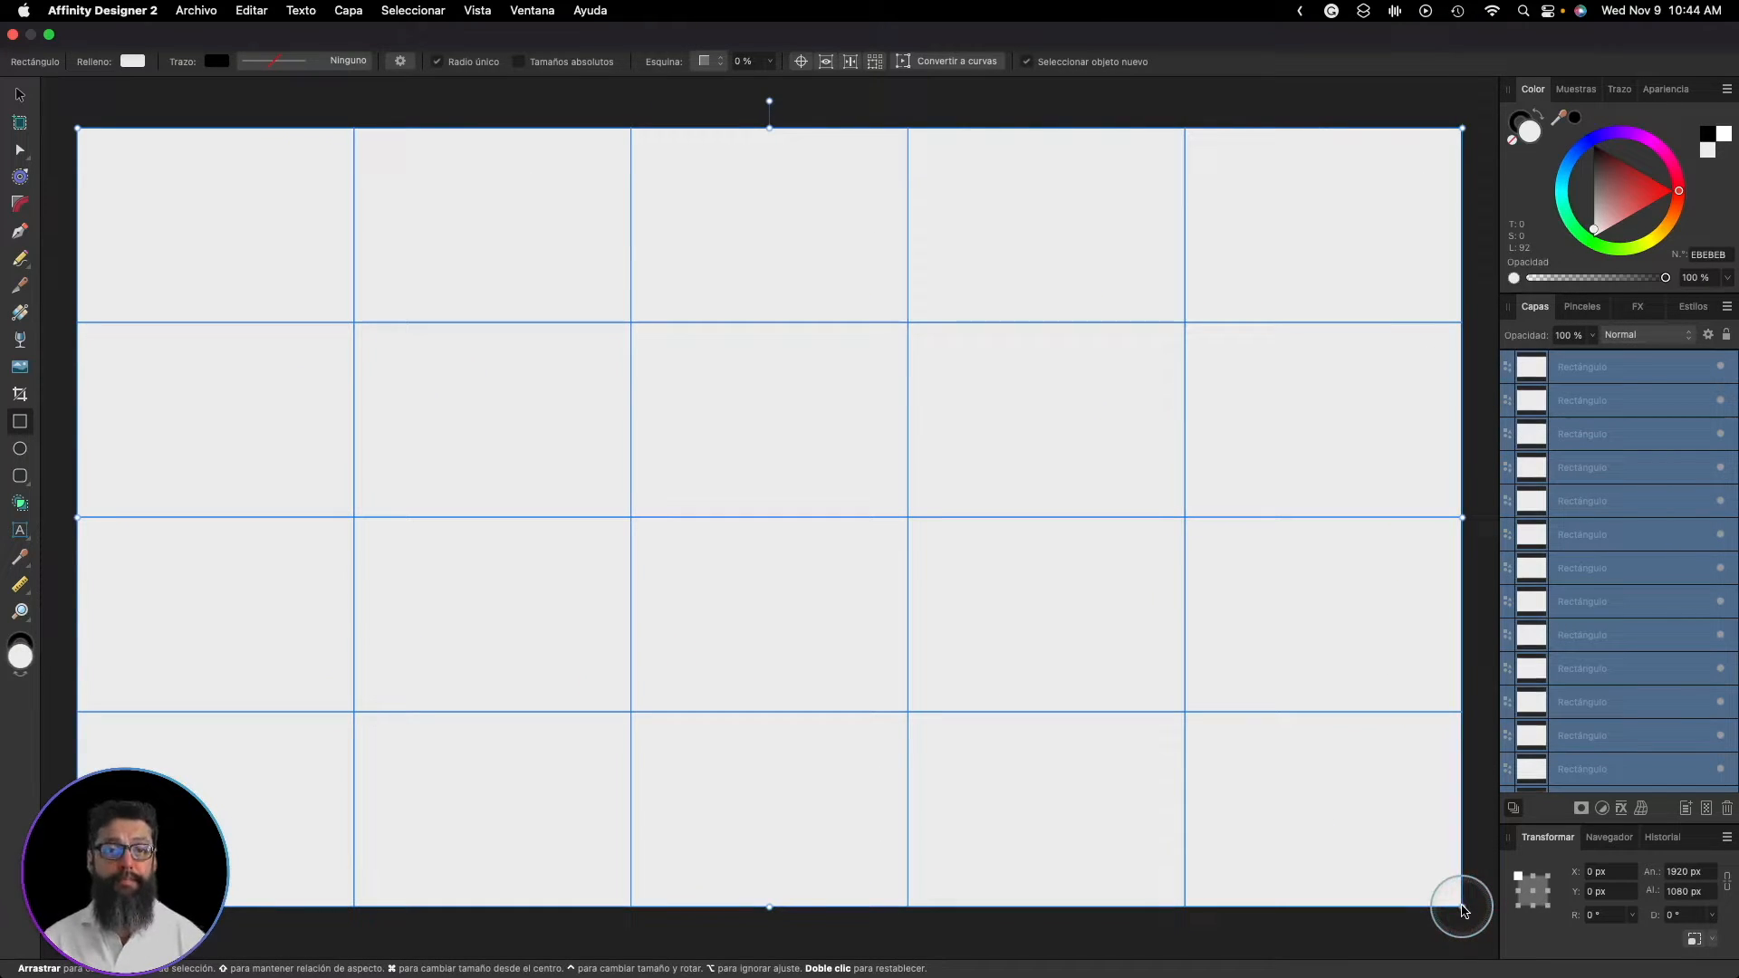
key(Delete)
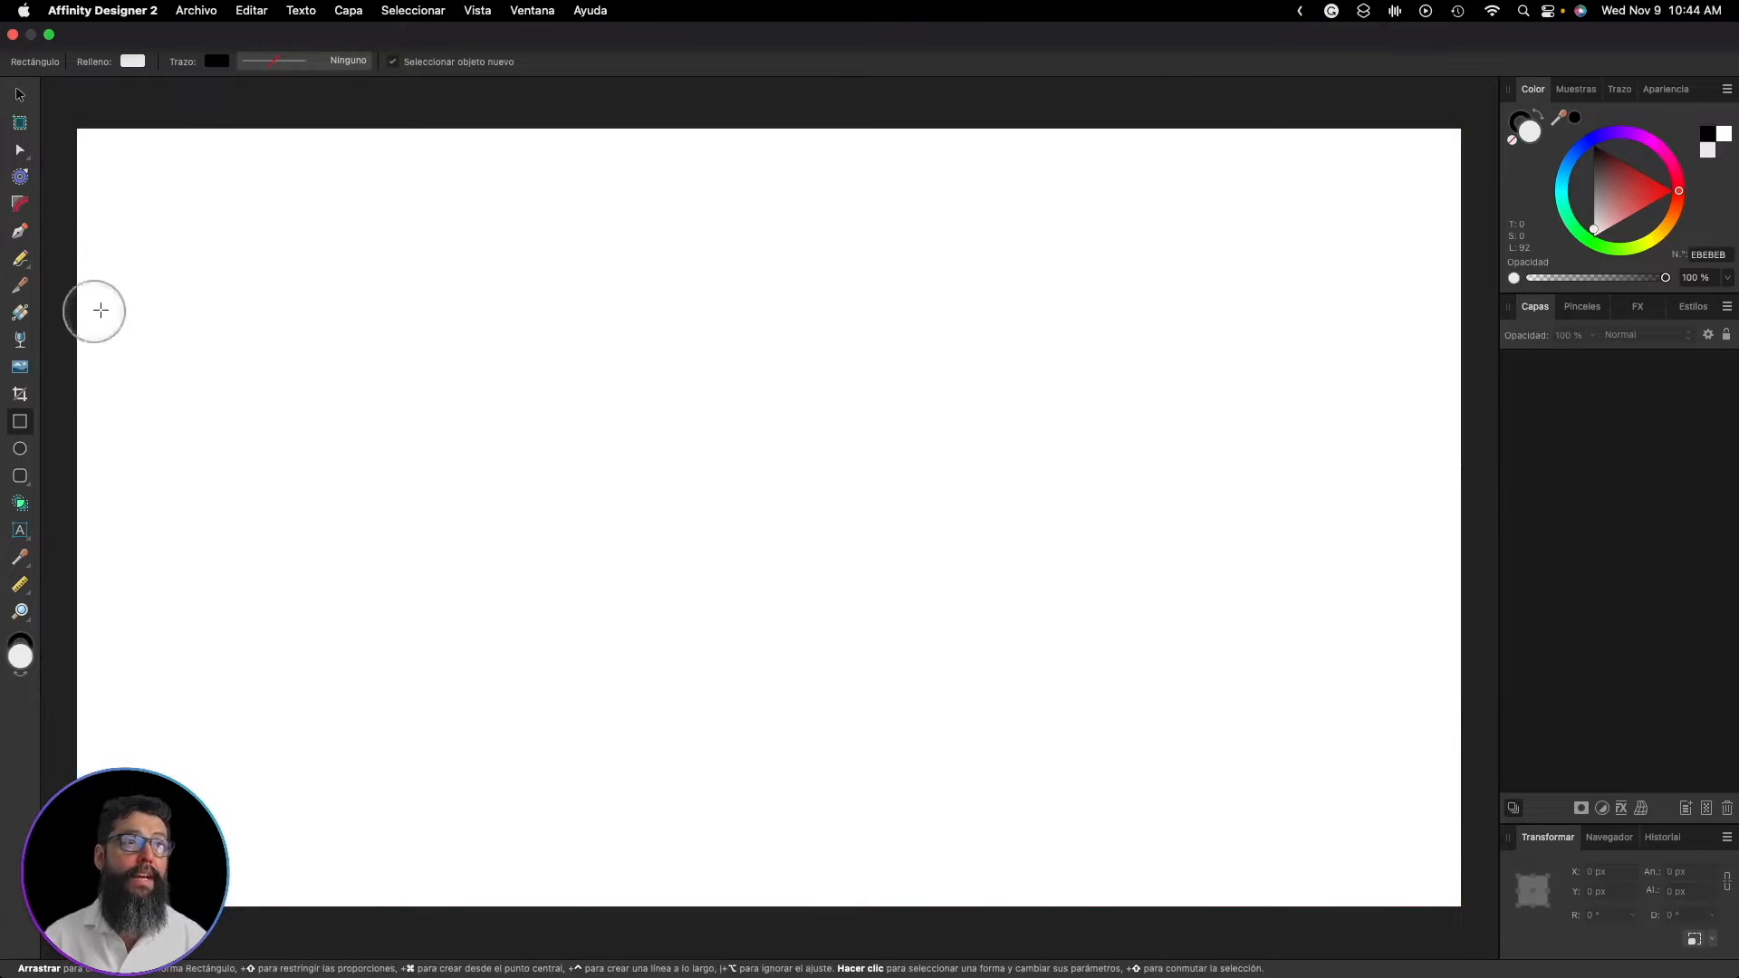
- Draw a five-column, four-row grid of rectangles, each about 201 × 172 px, from the page's upper-left corner
drag(77, 129, 222, 252)
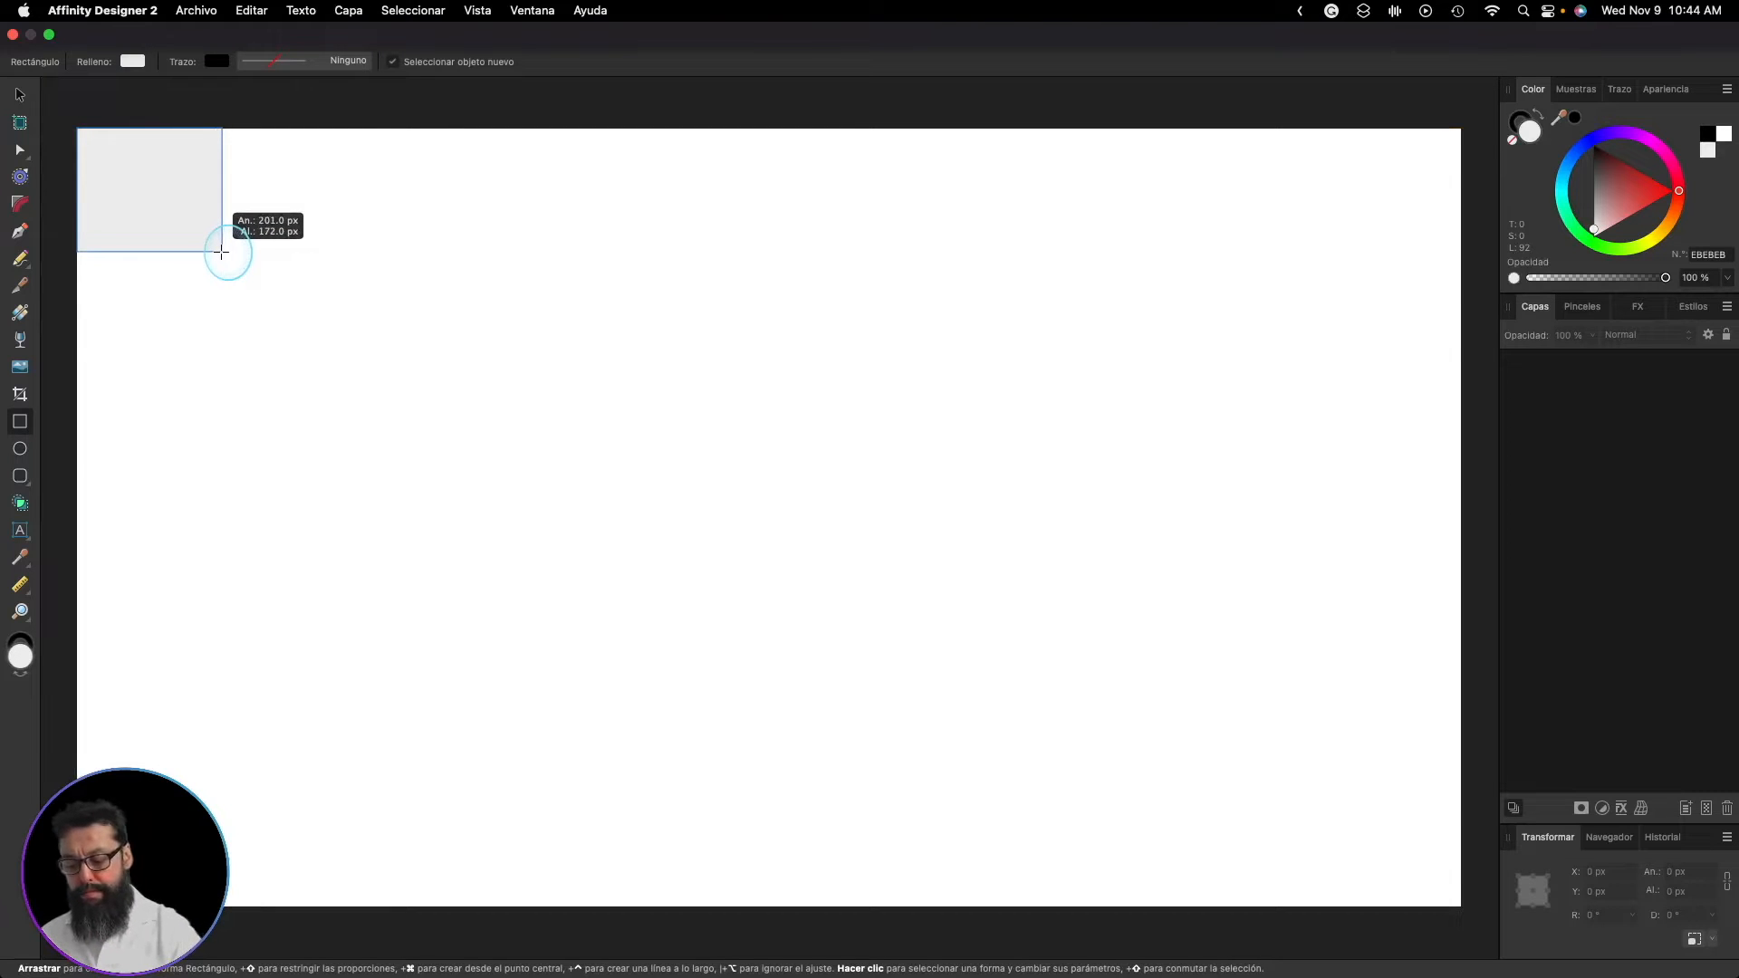
key(Right)
key(Right)
key(Down)
key(Down)
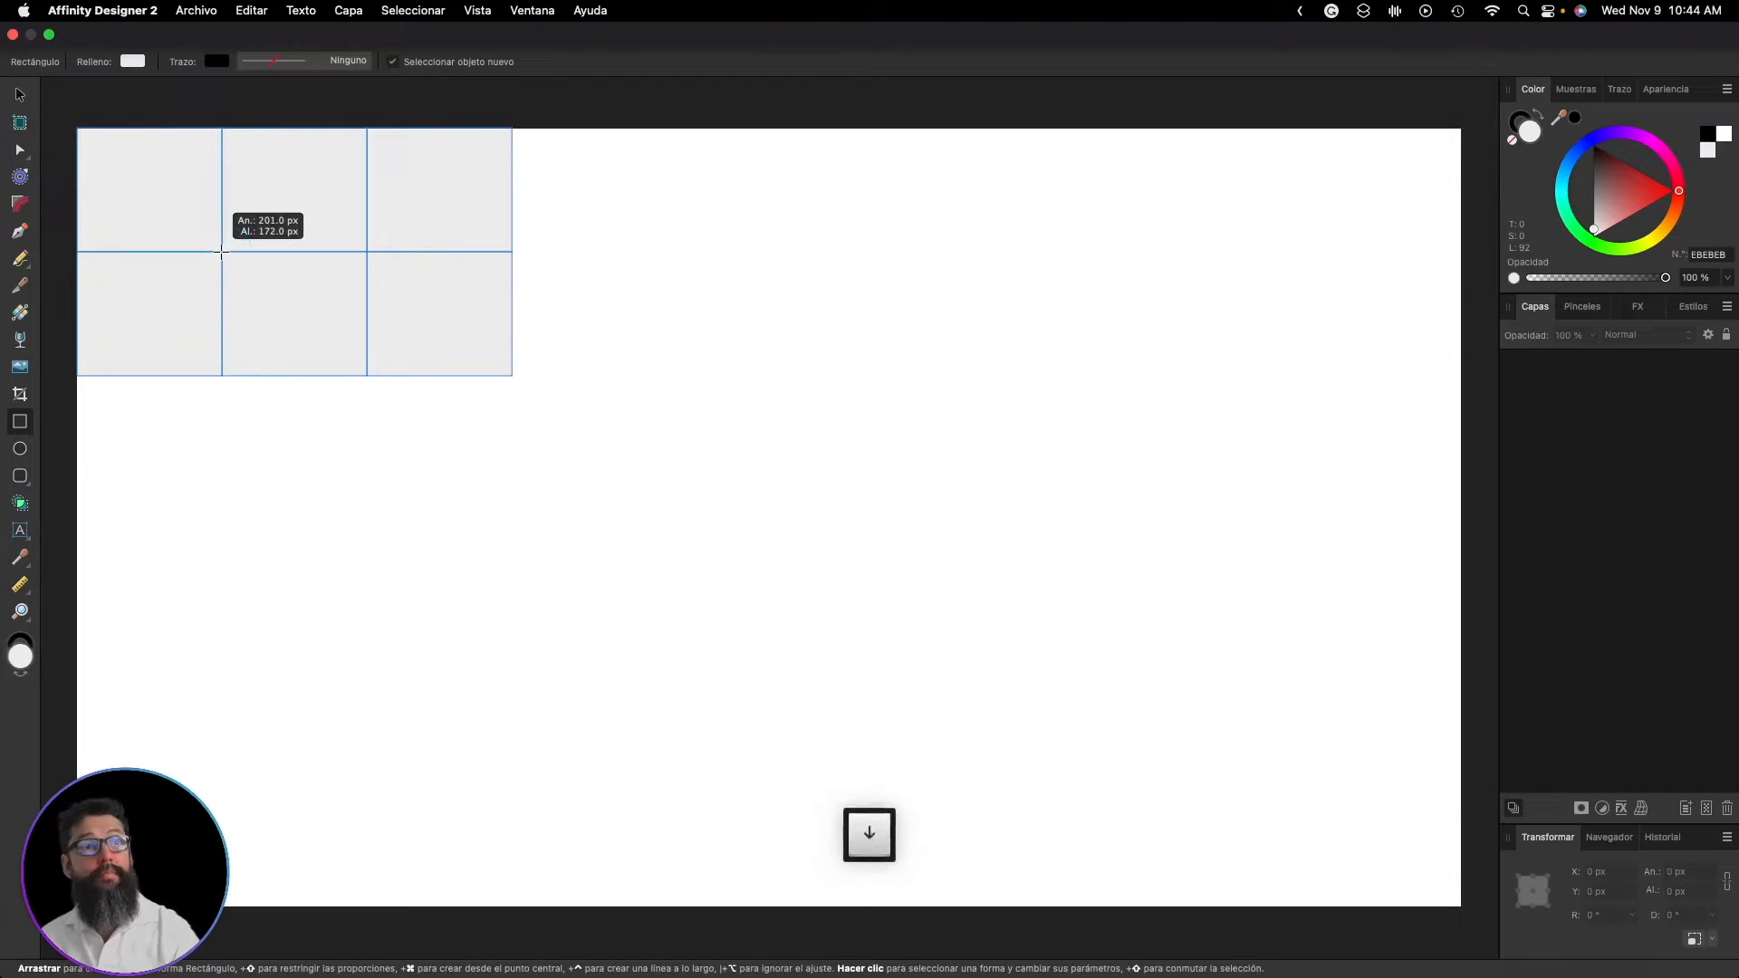
key(Right)
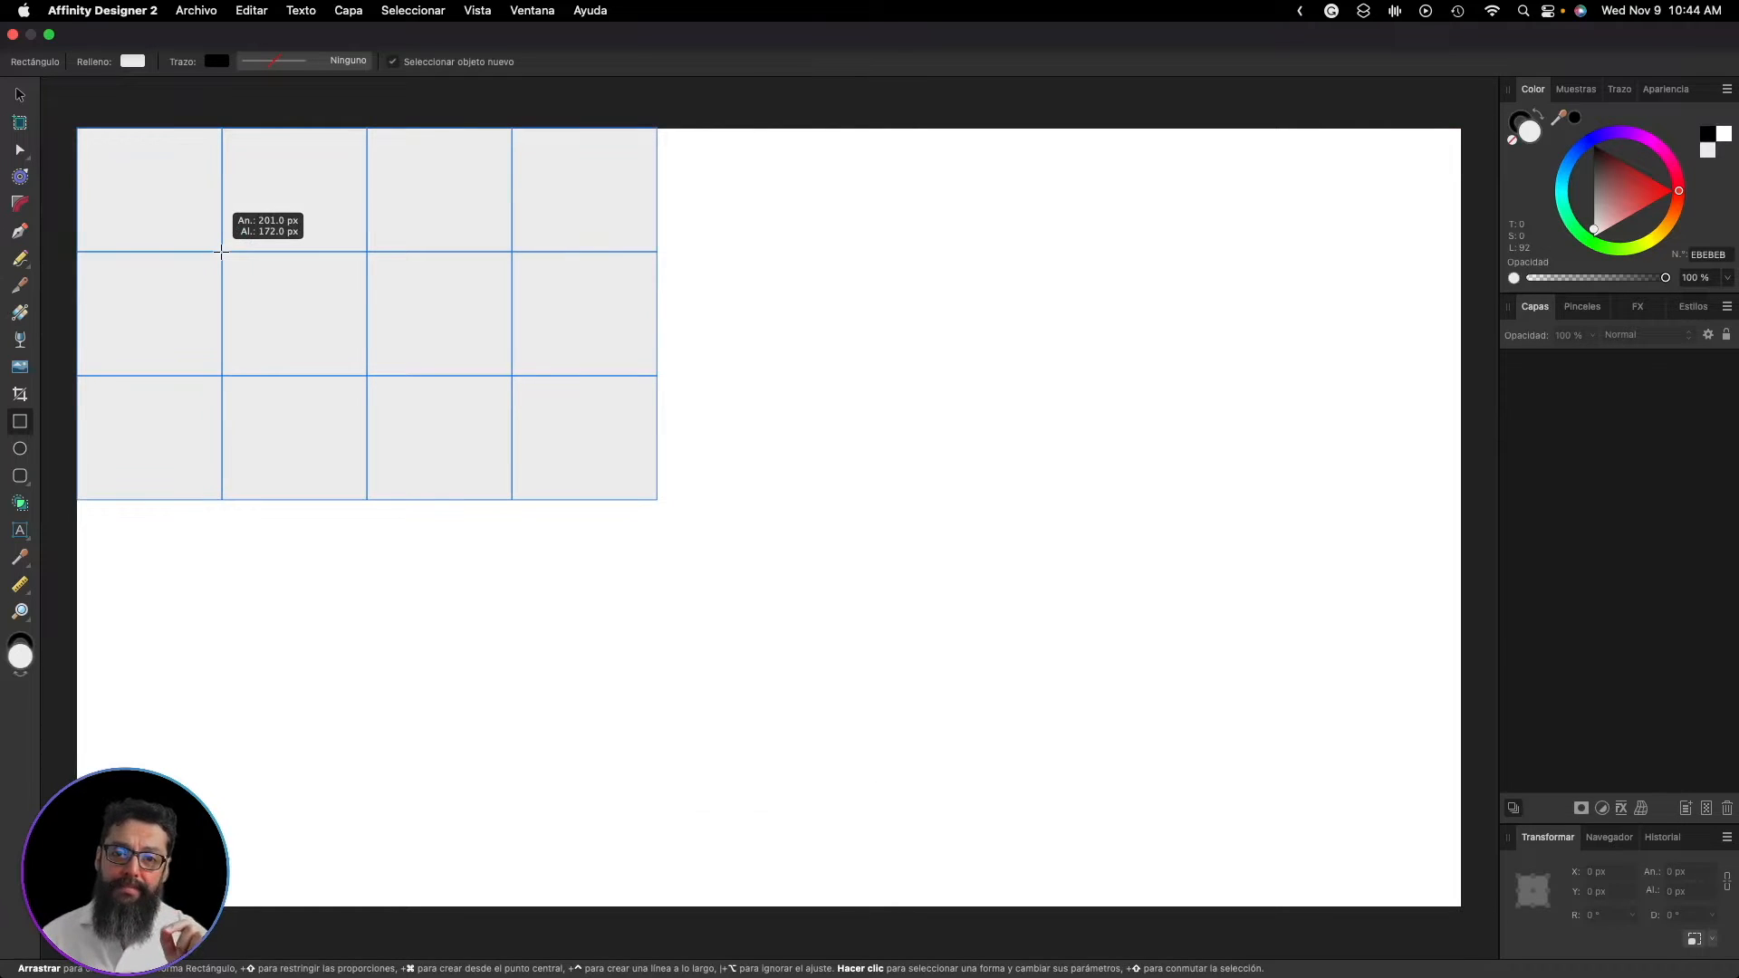
key(Right)
key(Down)
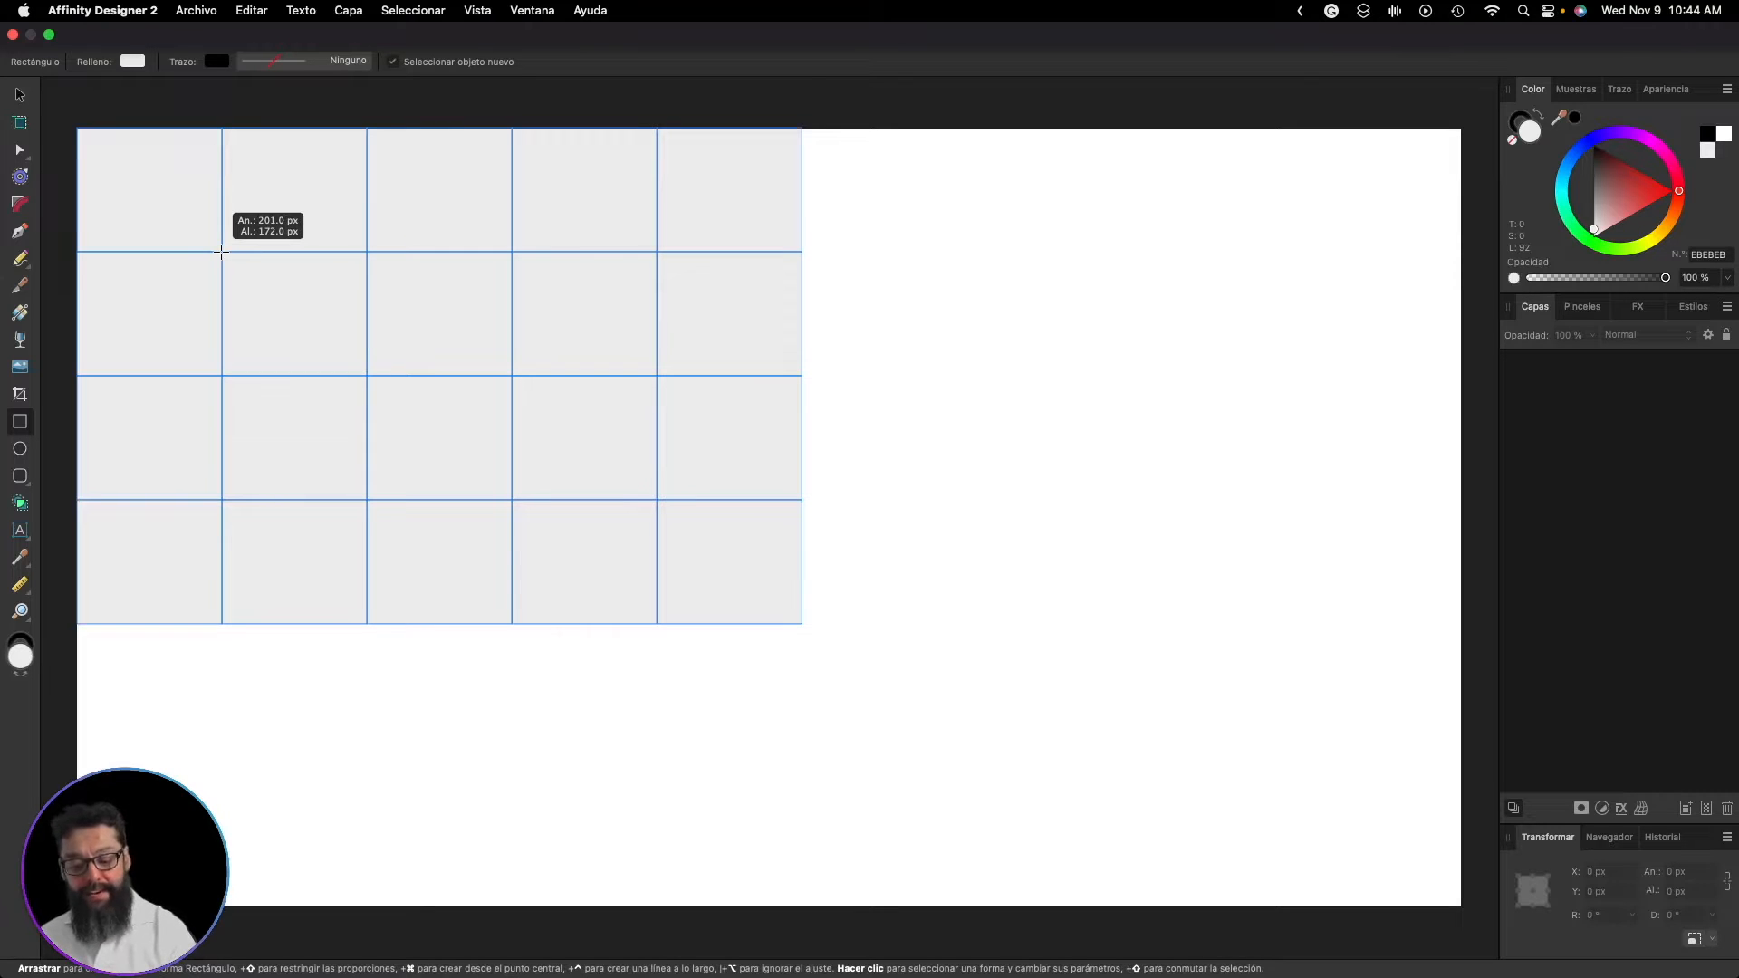
- Add gaps between the grid's rows and columns and enlarge the grid to fill the 1920 × 1080 px page
key(Down)
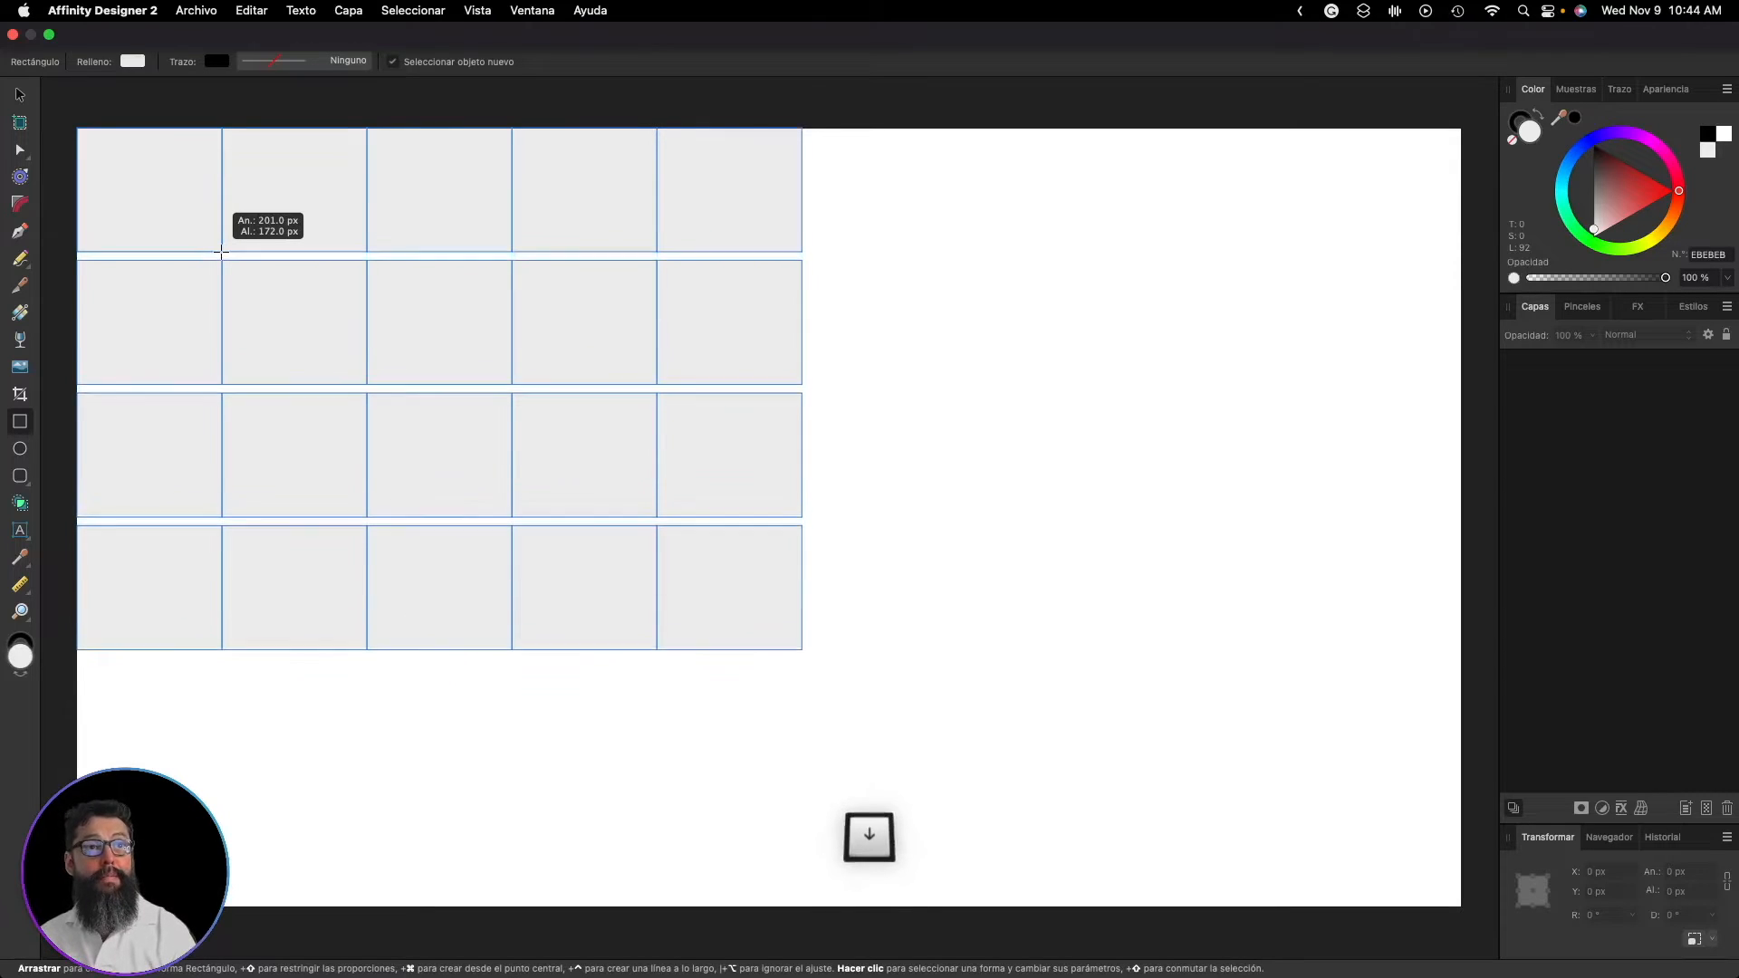
key(Down)
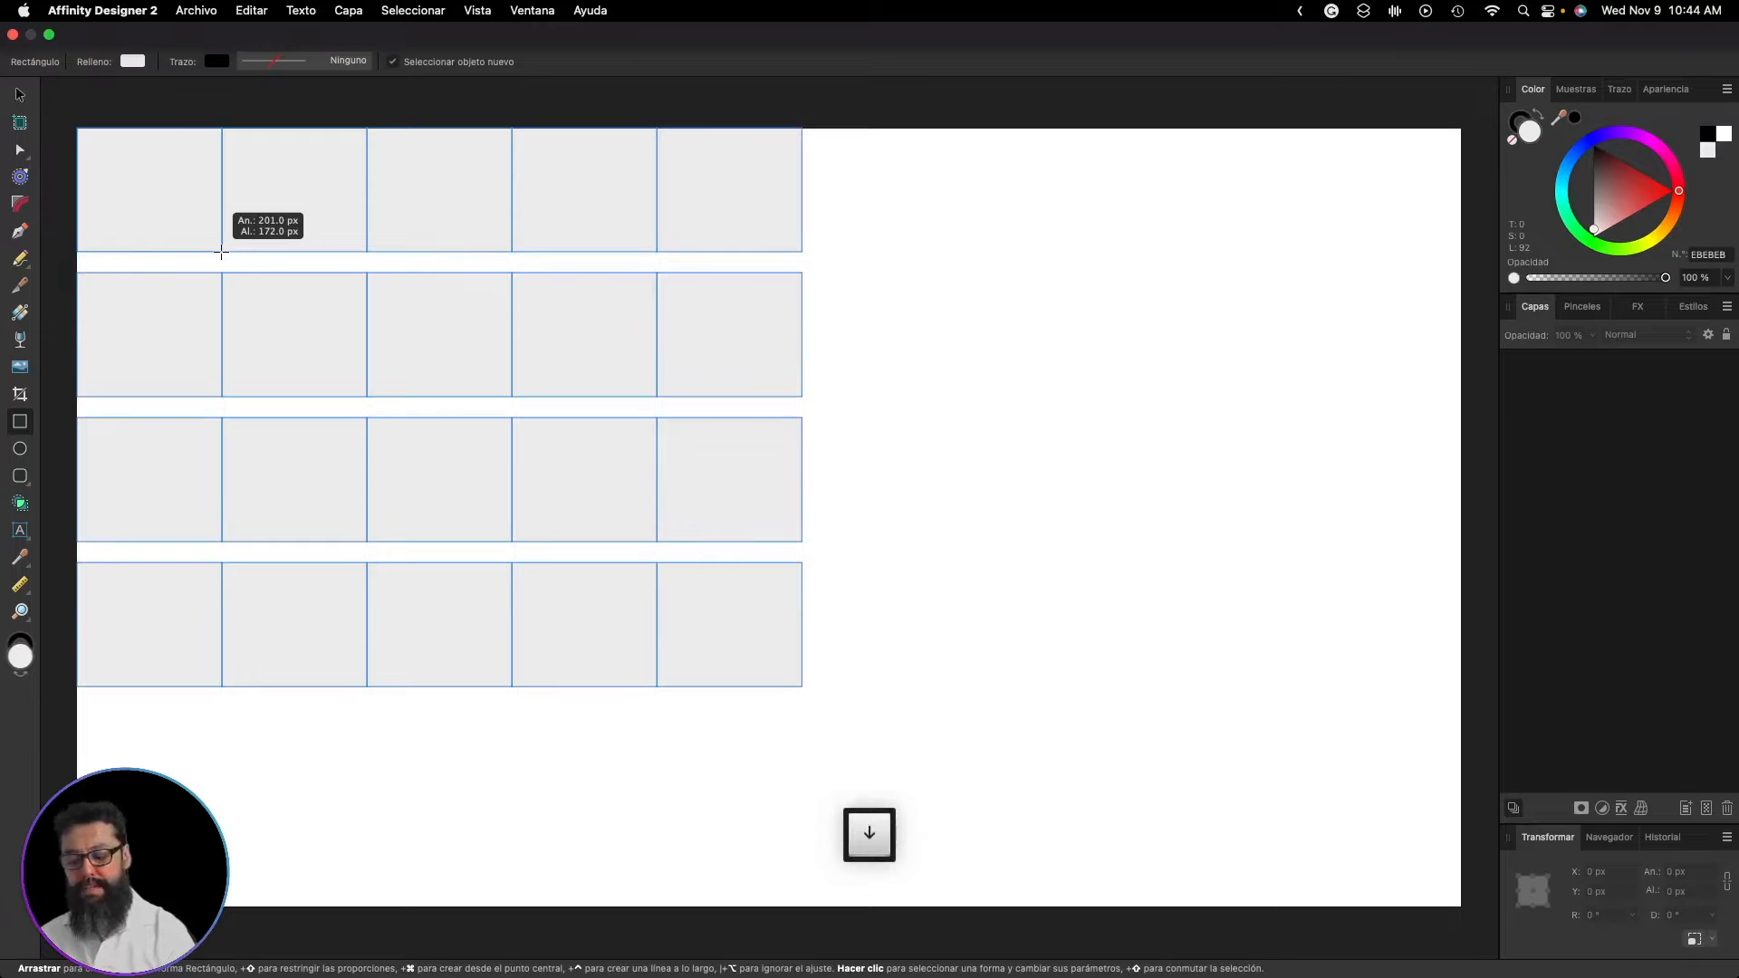
key(Right)
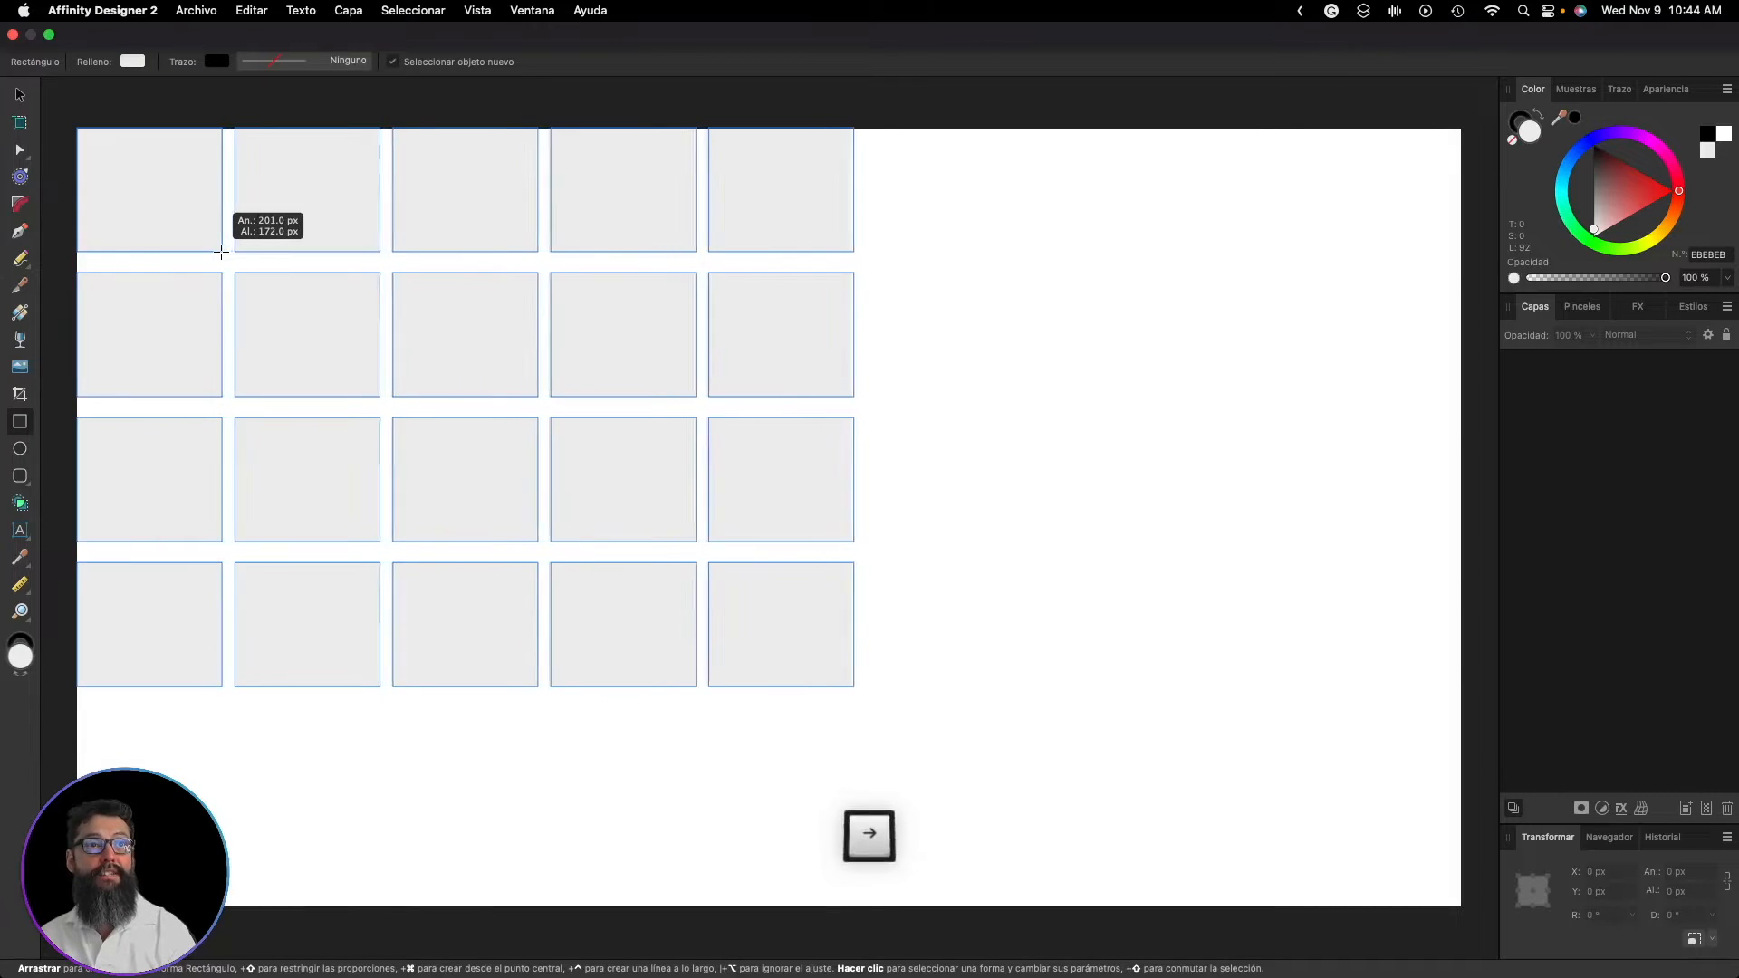
key(Right)
mouse_move(221, 252)
mouse_down()
mouse_move(241, 273)
mouse_move(304, 249)
mouse_move(247, 282)
mouse_move(272, 245)
mouse_move(271, 266)
mouse_move(319, 298)
mouse_up()
drag(1398, 877, 1460, 906)
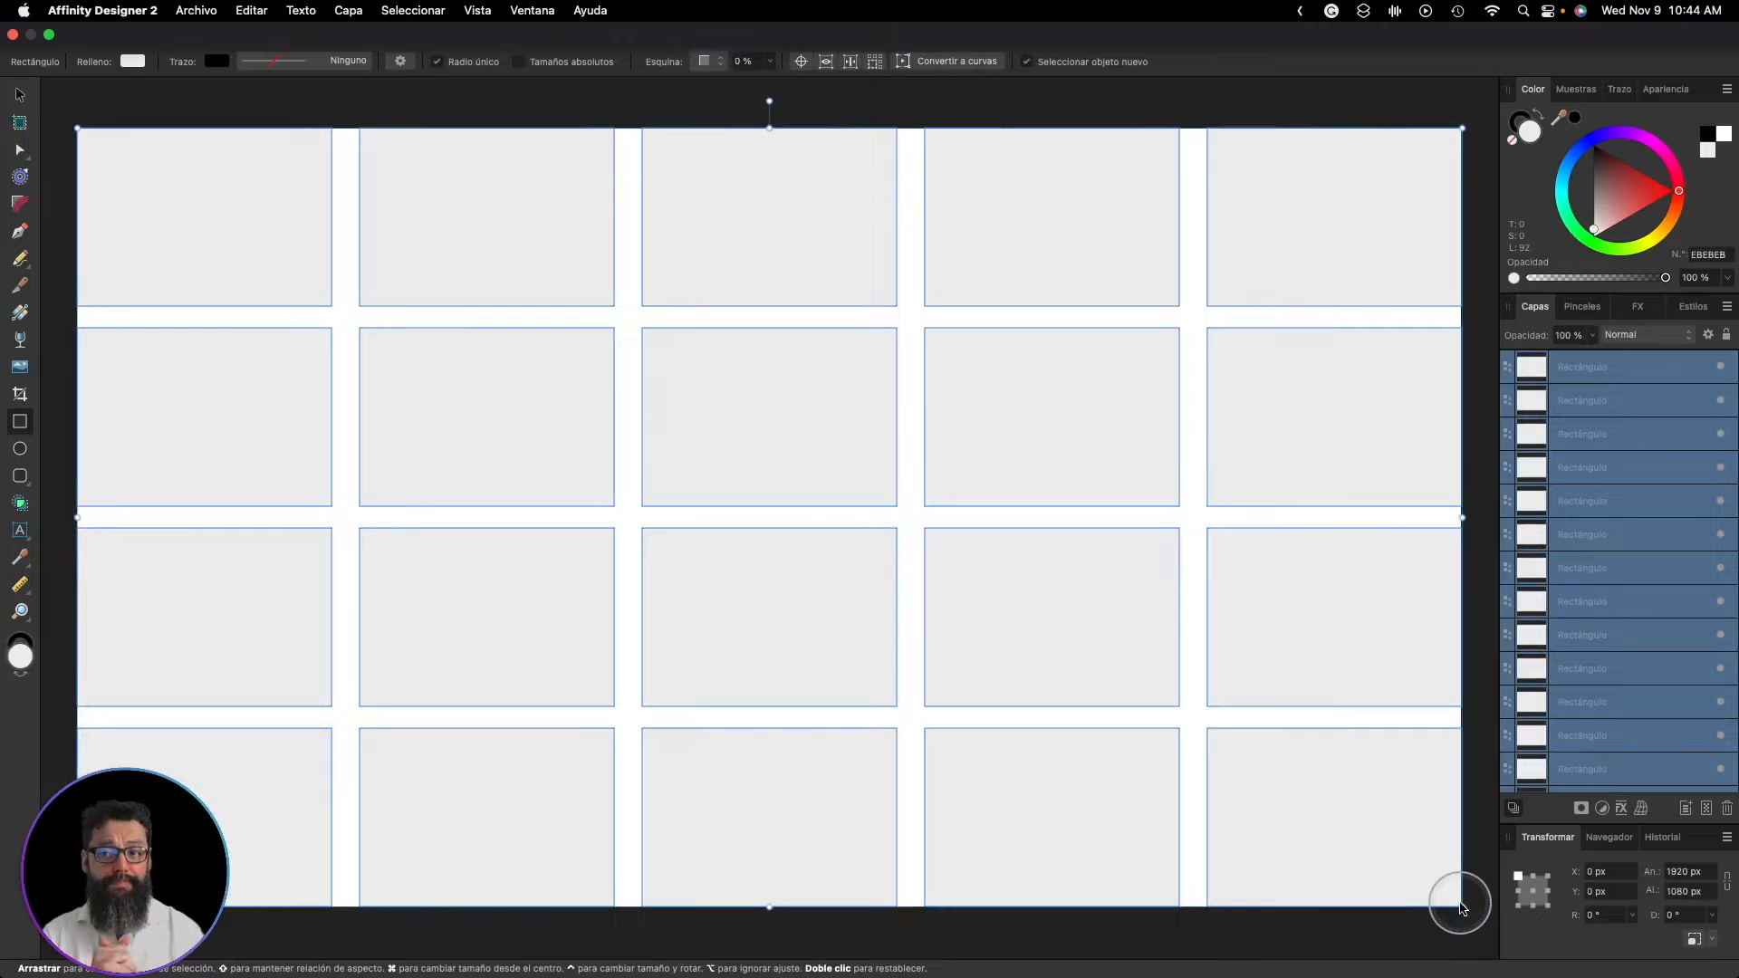
- Select several rectangle layers one at a time to examine which grid cell each one represents
scroll(1611, 490, down, 1)
scroll(1611, 490, up, 1)
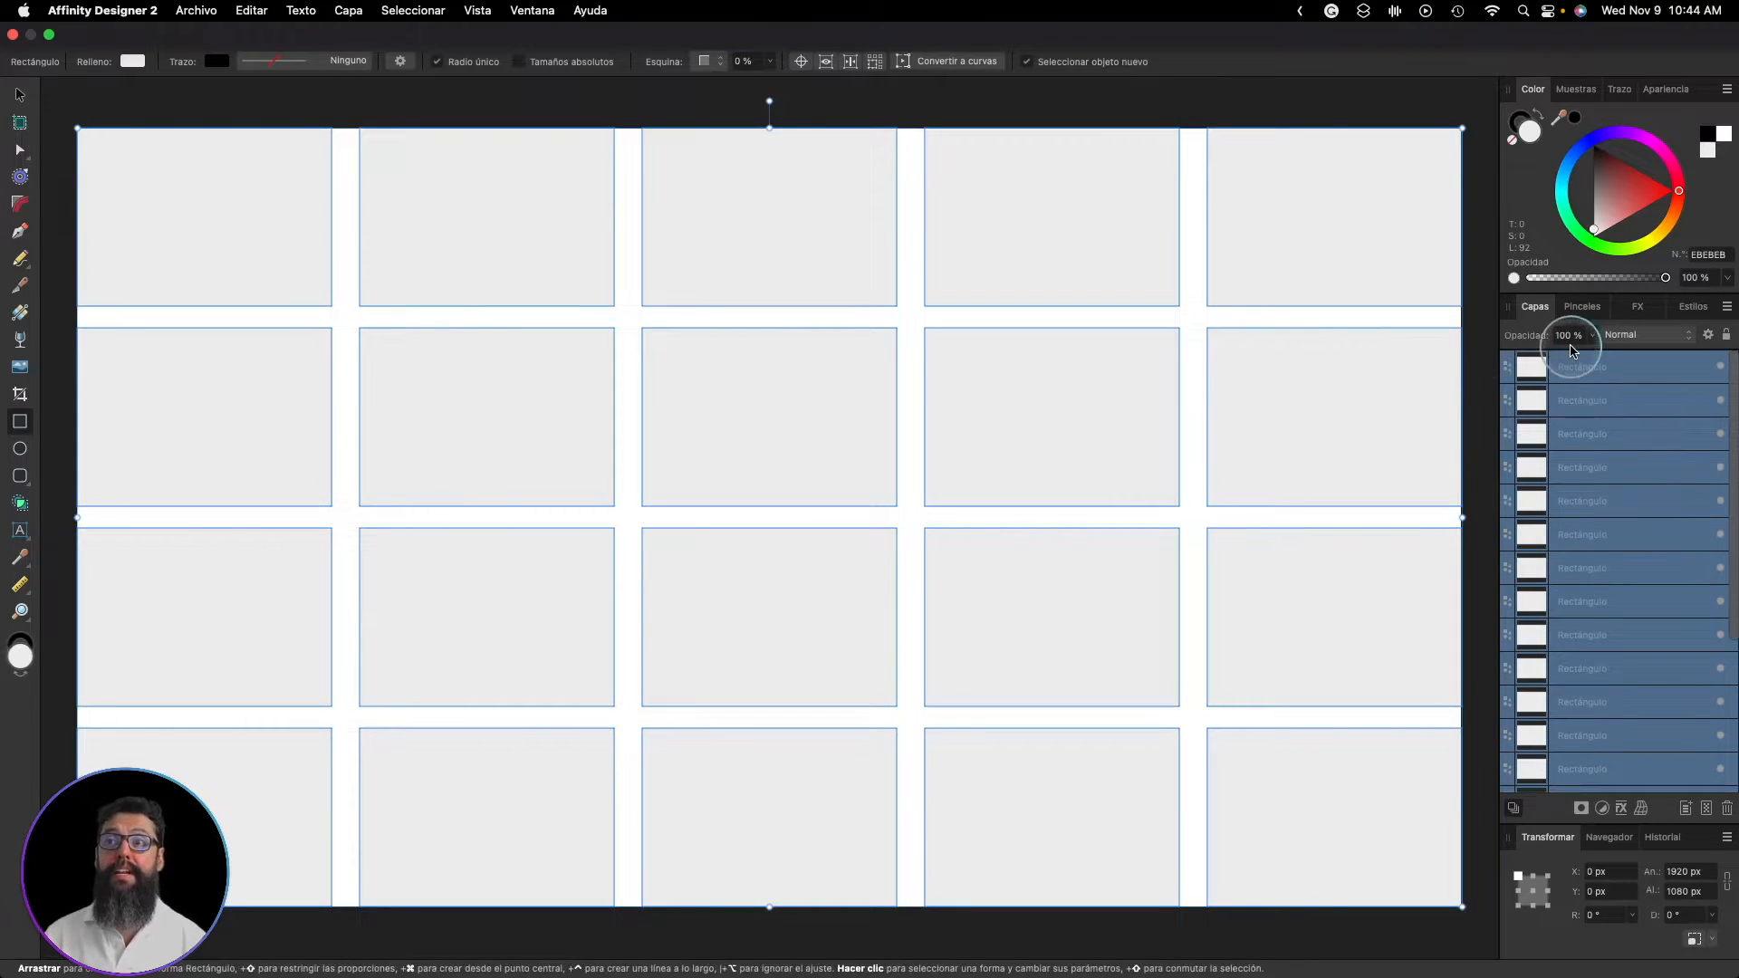
click(1580, 369)
click(1580, 400)
click(1586, 568)
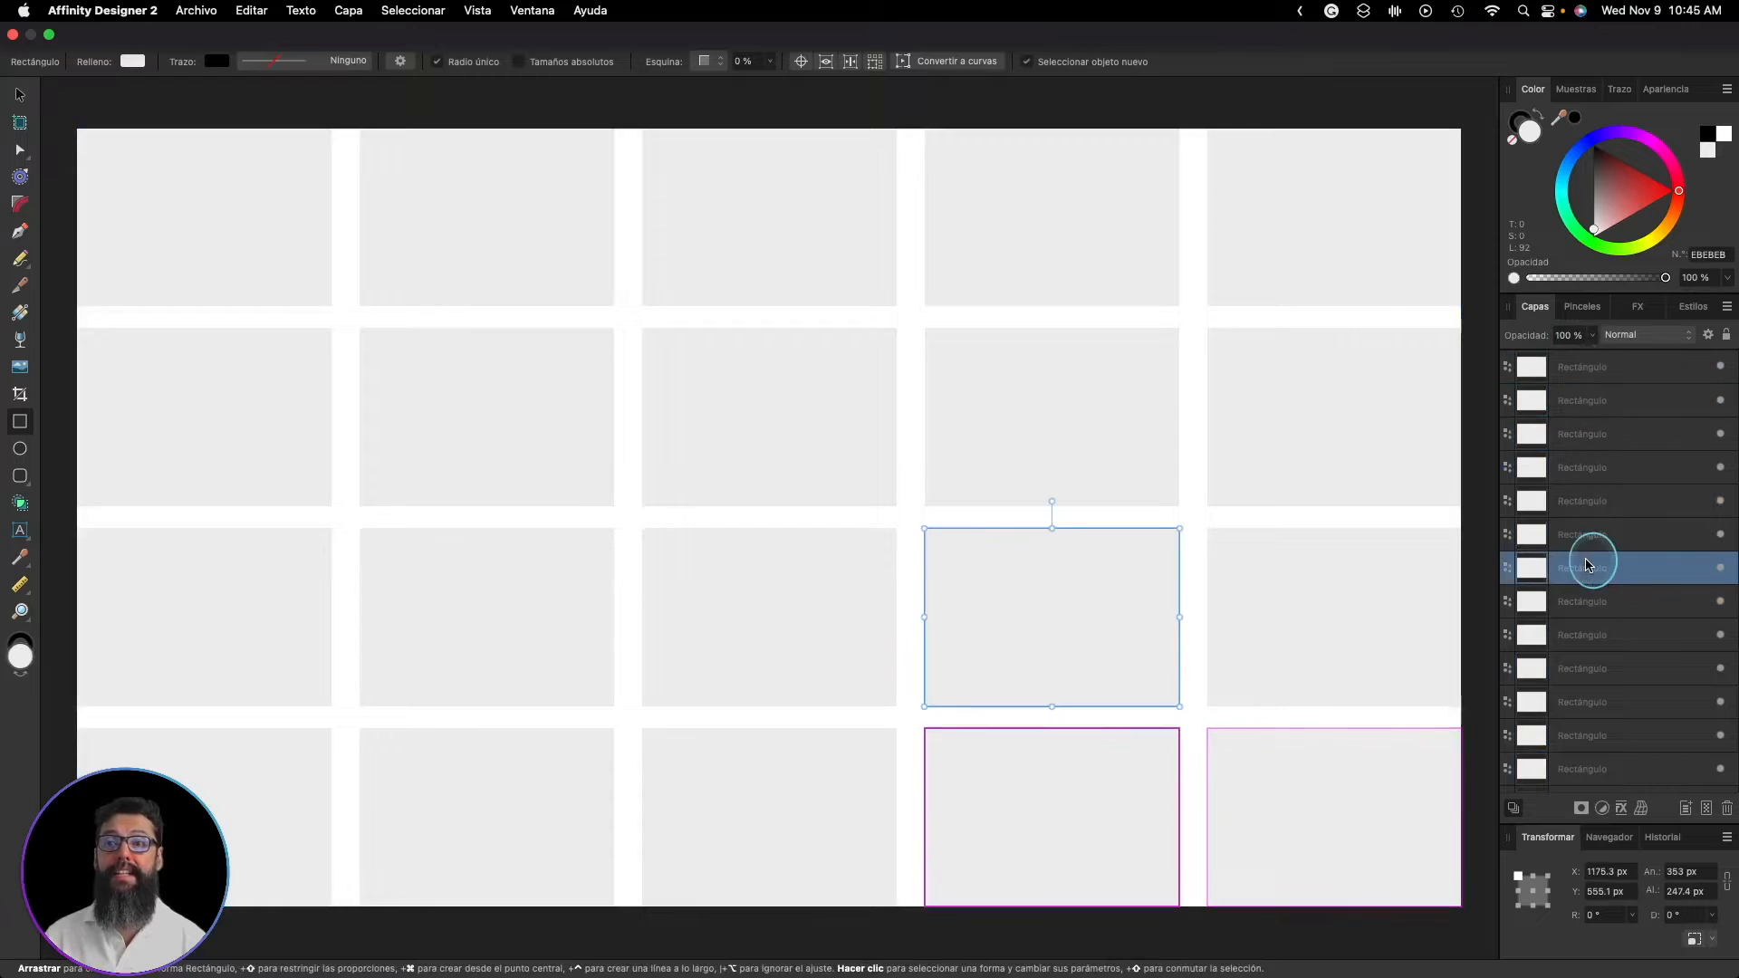
click(1596, 636)
click(1588, 697)
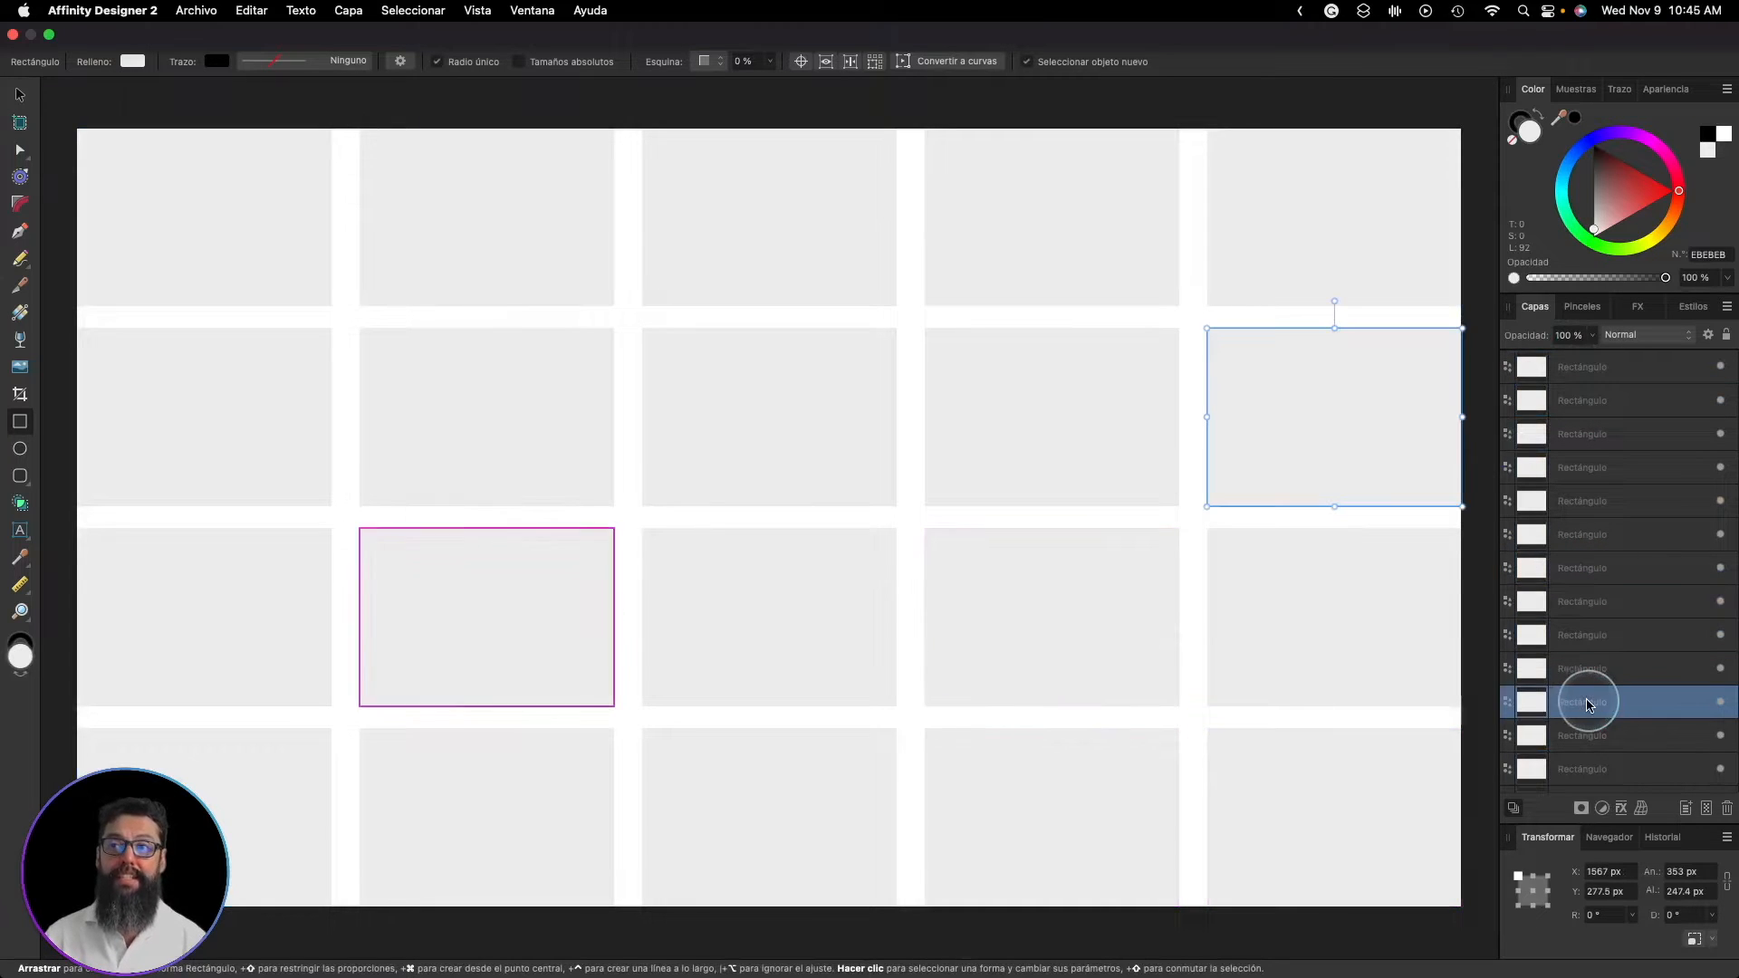
- Select all the rectangles of the five-by-four grid and group them
scroll(1589, 698, down, 5)
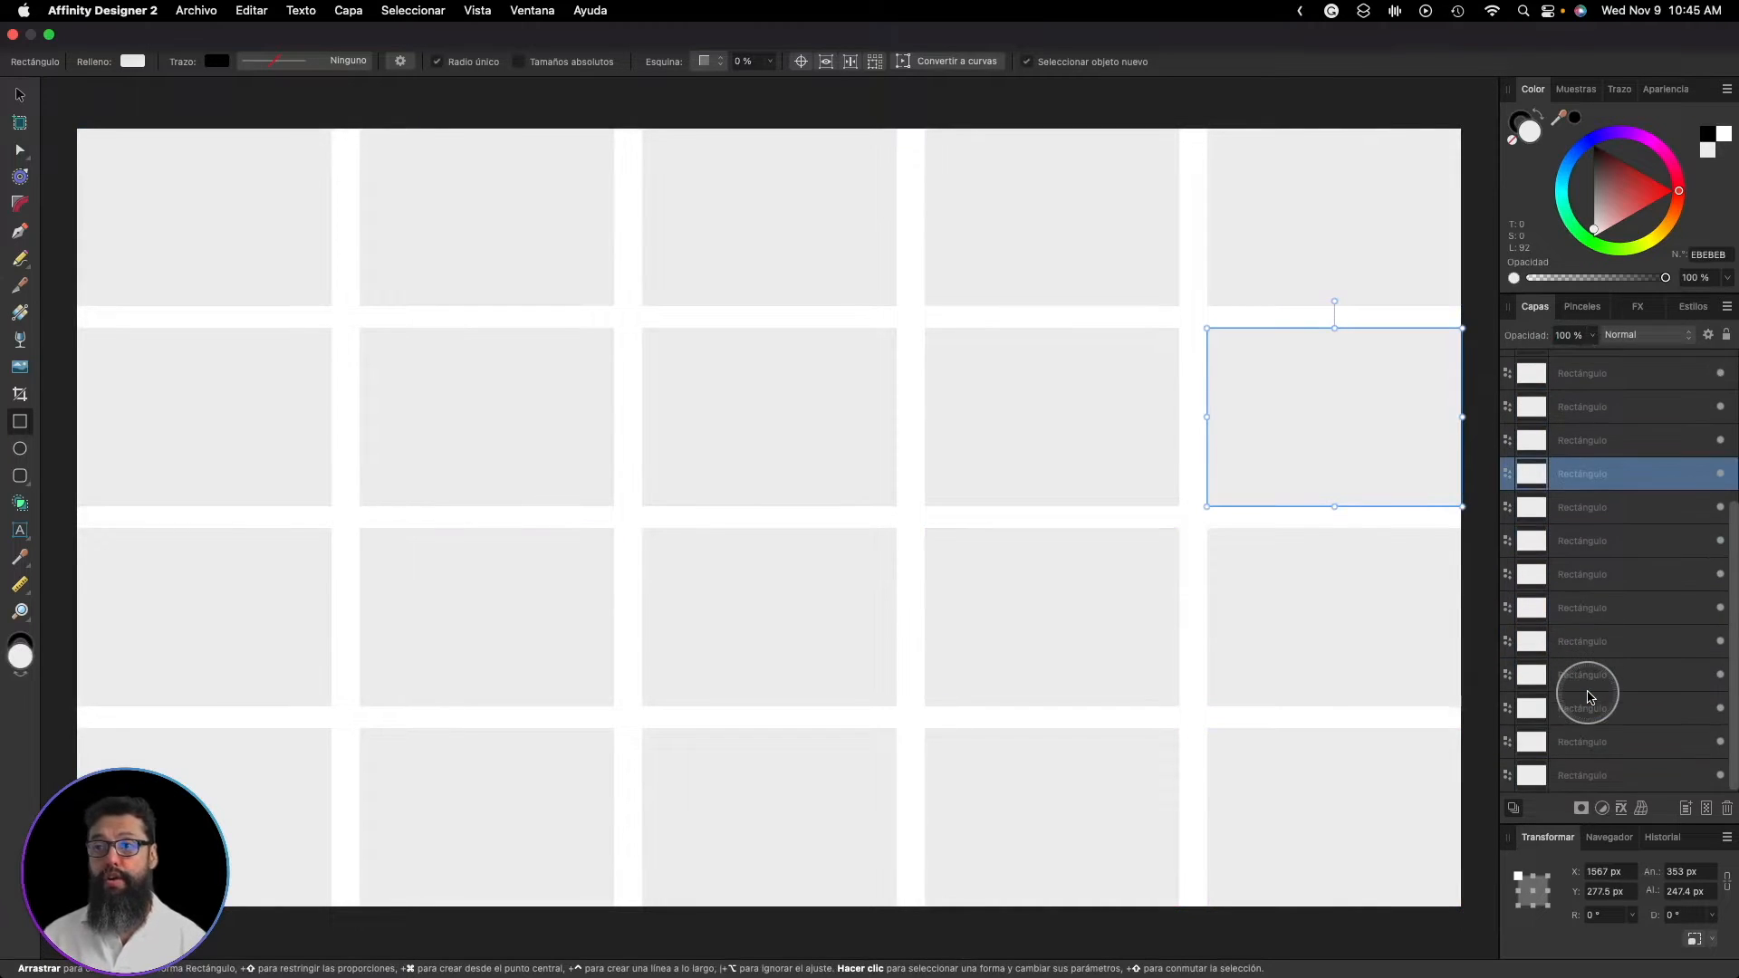
click(1573, 776)
scroll(1591, 634, up, 5)
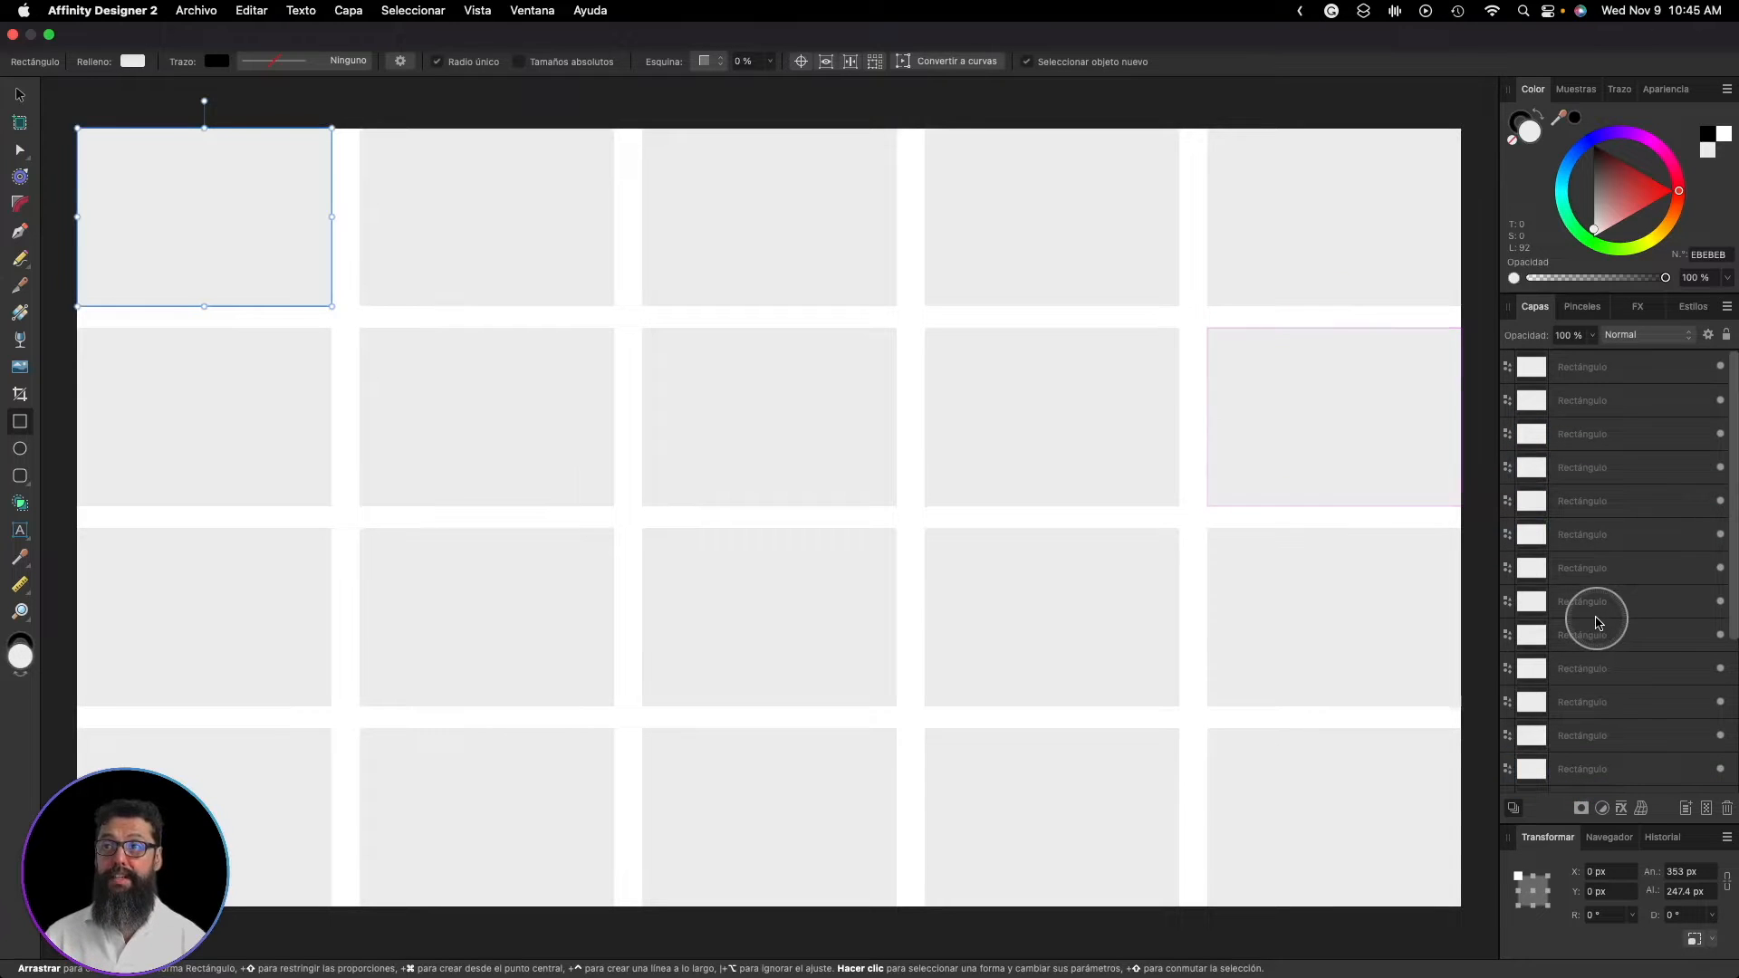
key(super+a)
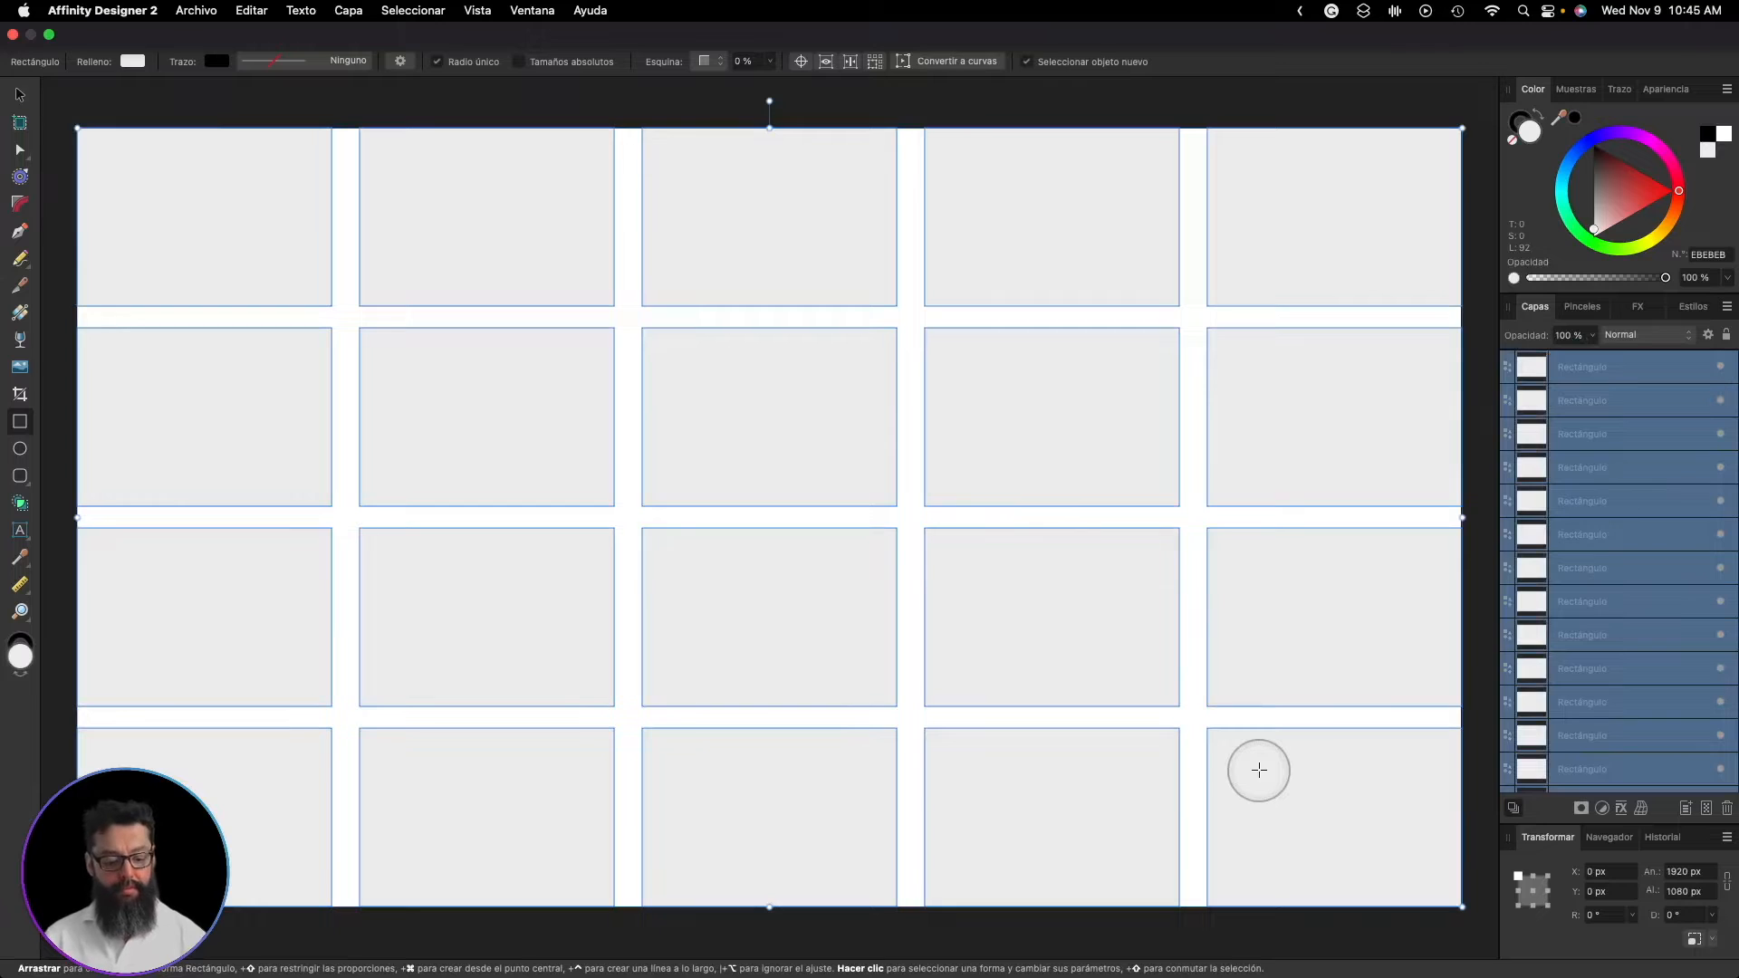
key(super+g)
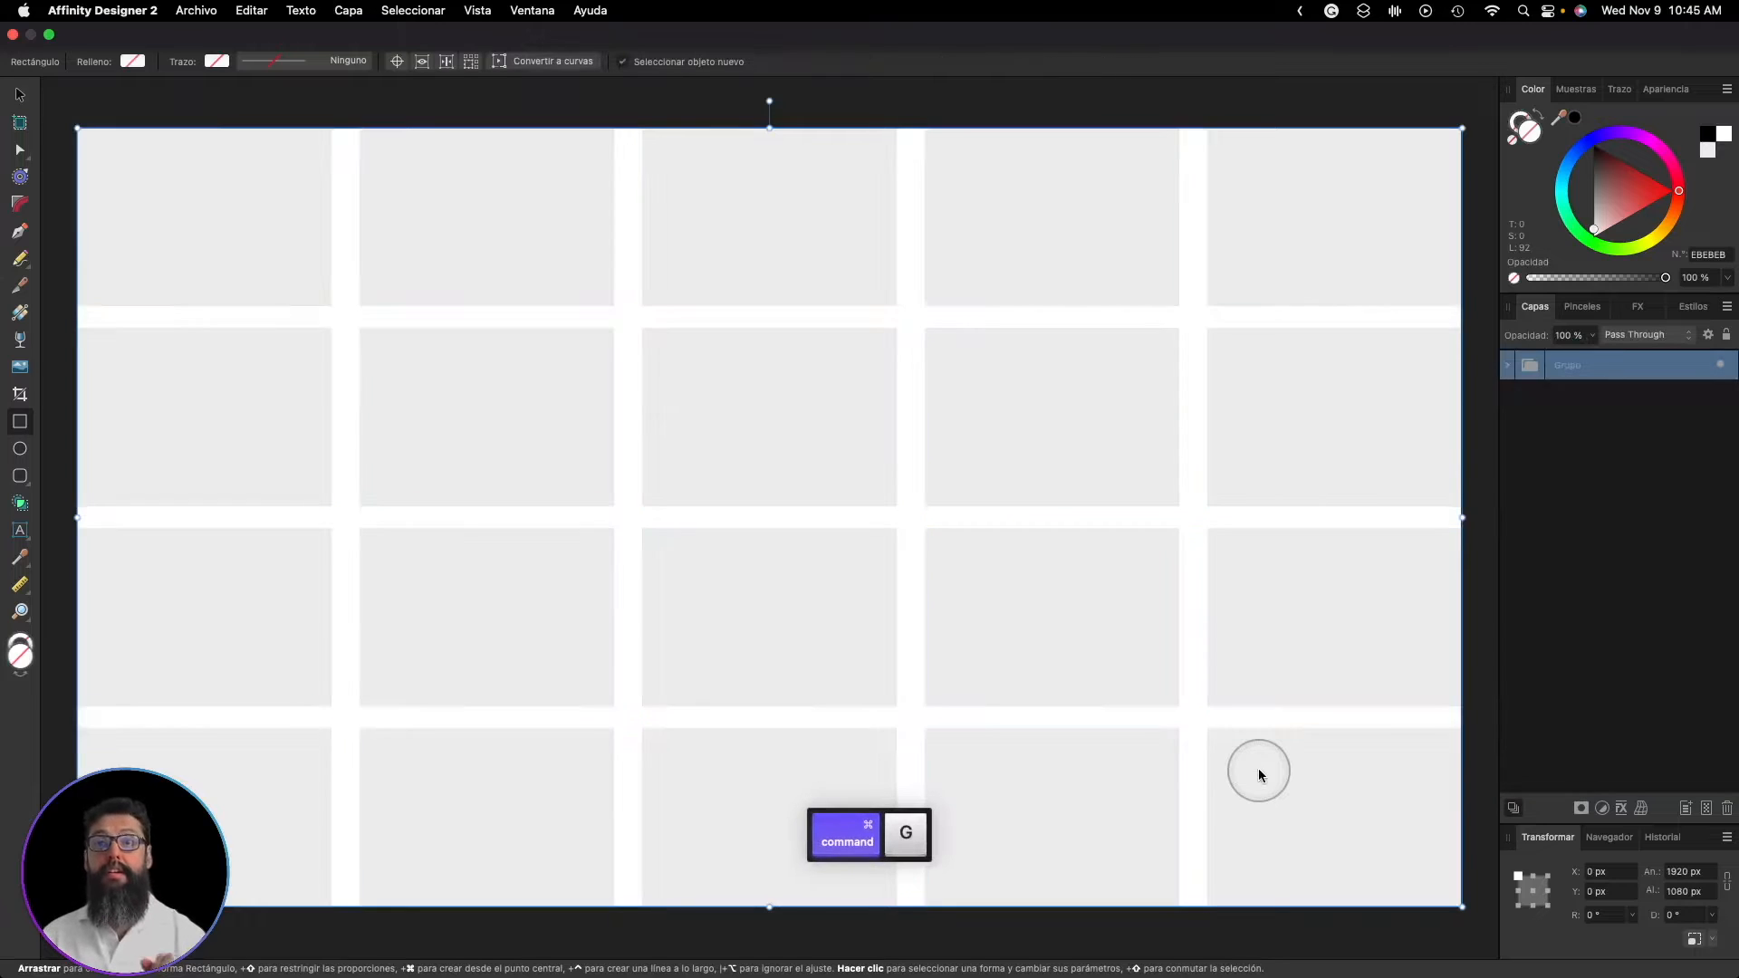
- Expand the grid's group to look through its rectangle layers and collapse it again
click(1502, 364)
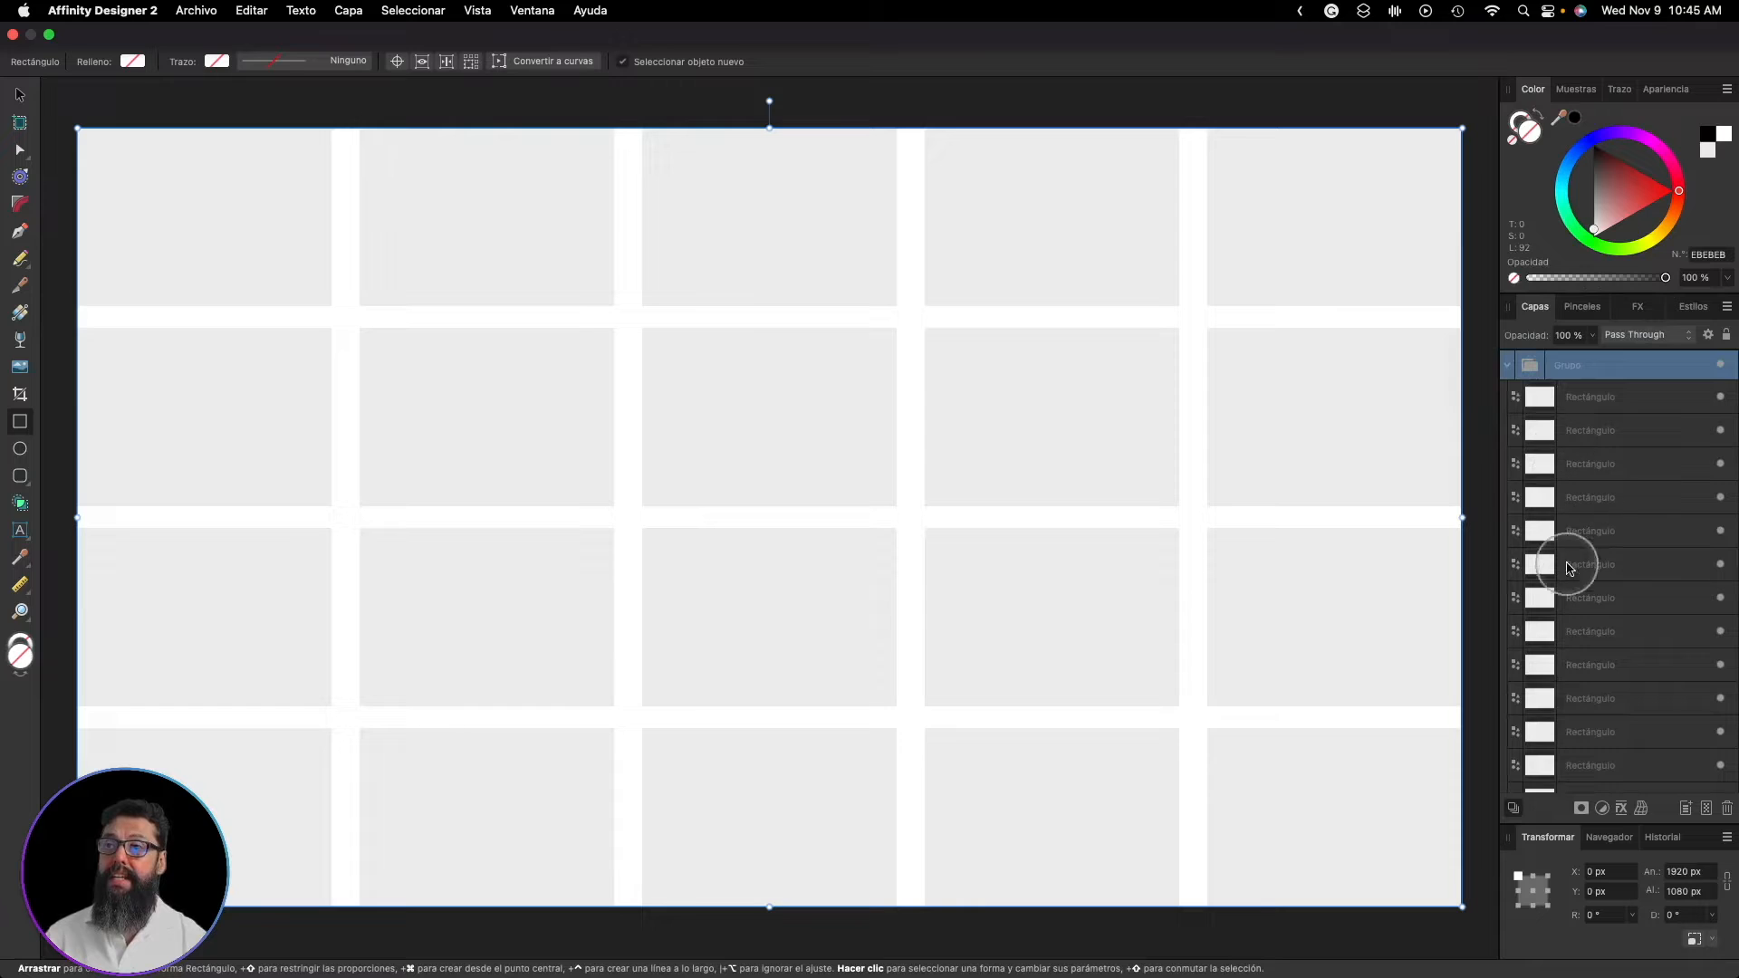
scroll(1567, 568, down, 5)
scroll(1566, 568, up, 5)
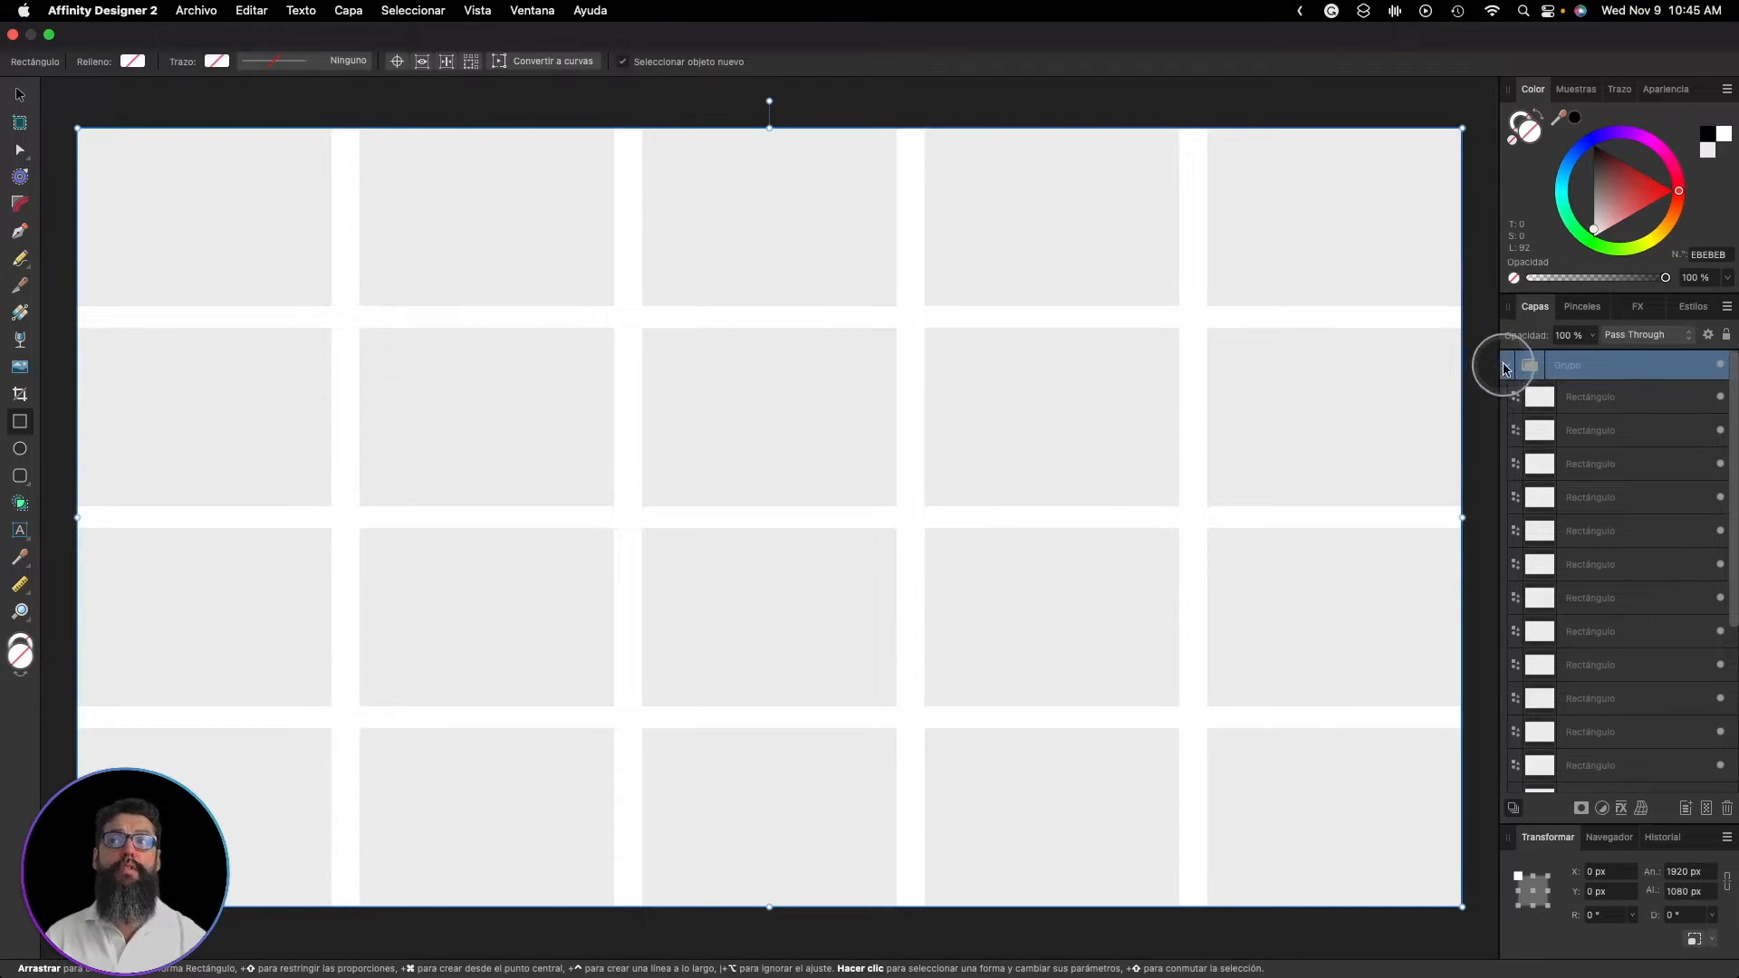
click(1505, 367)
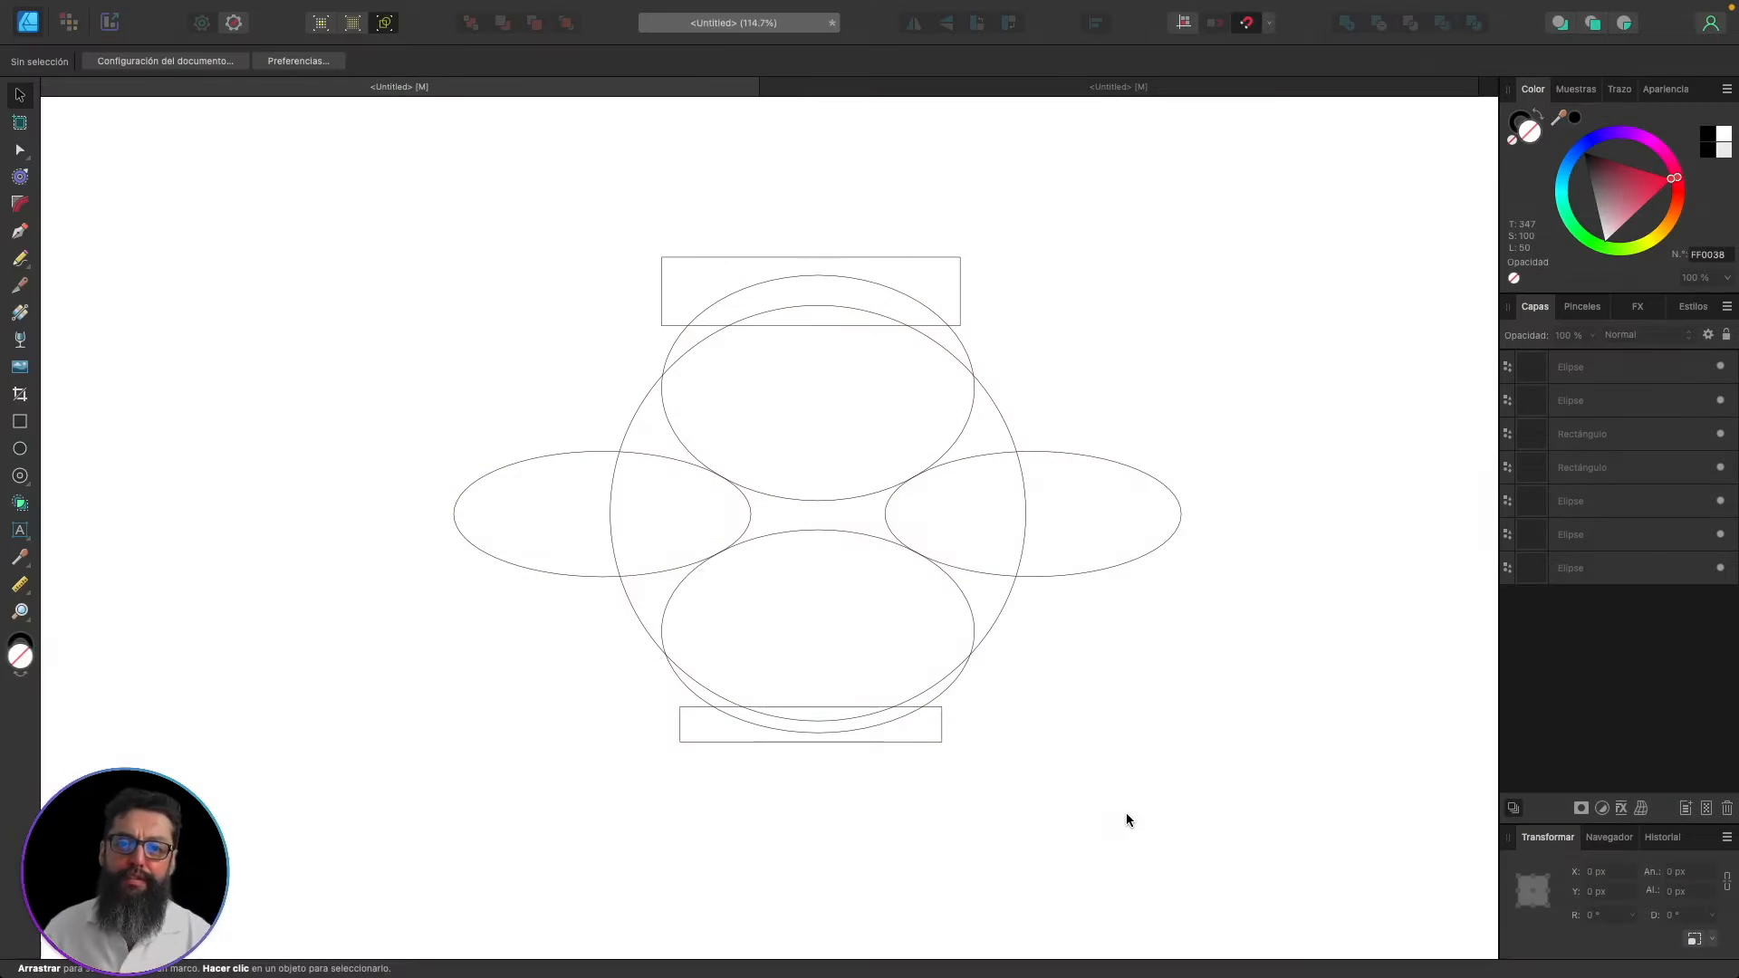
click(1213, 637)
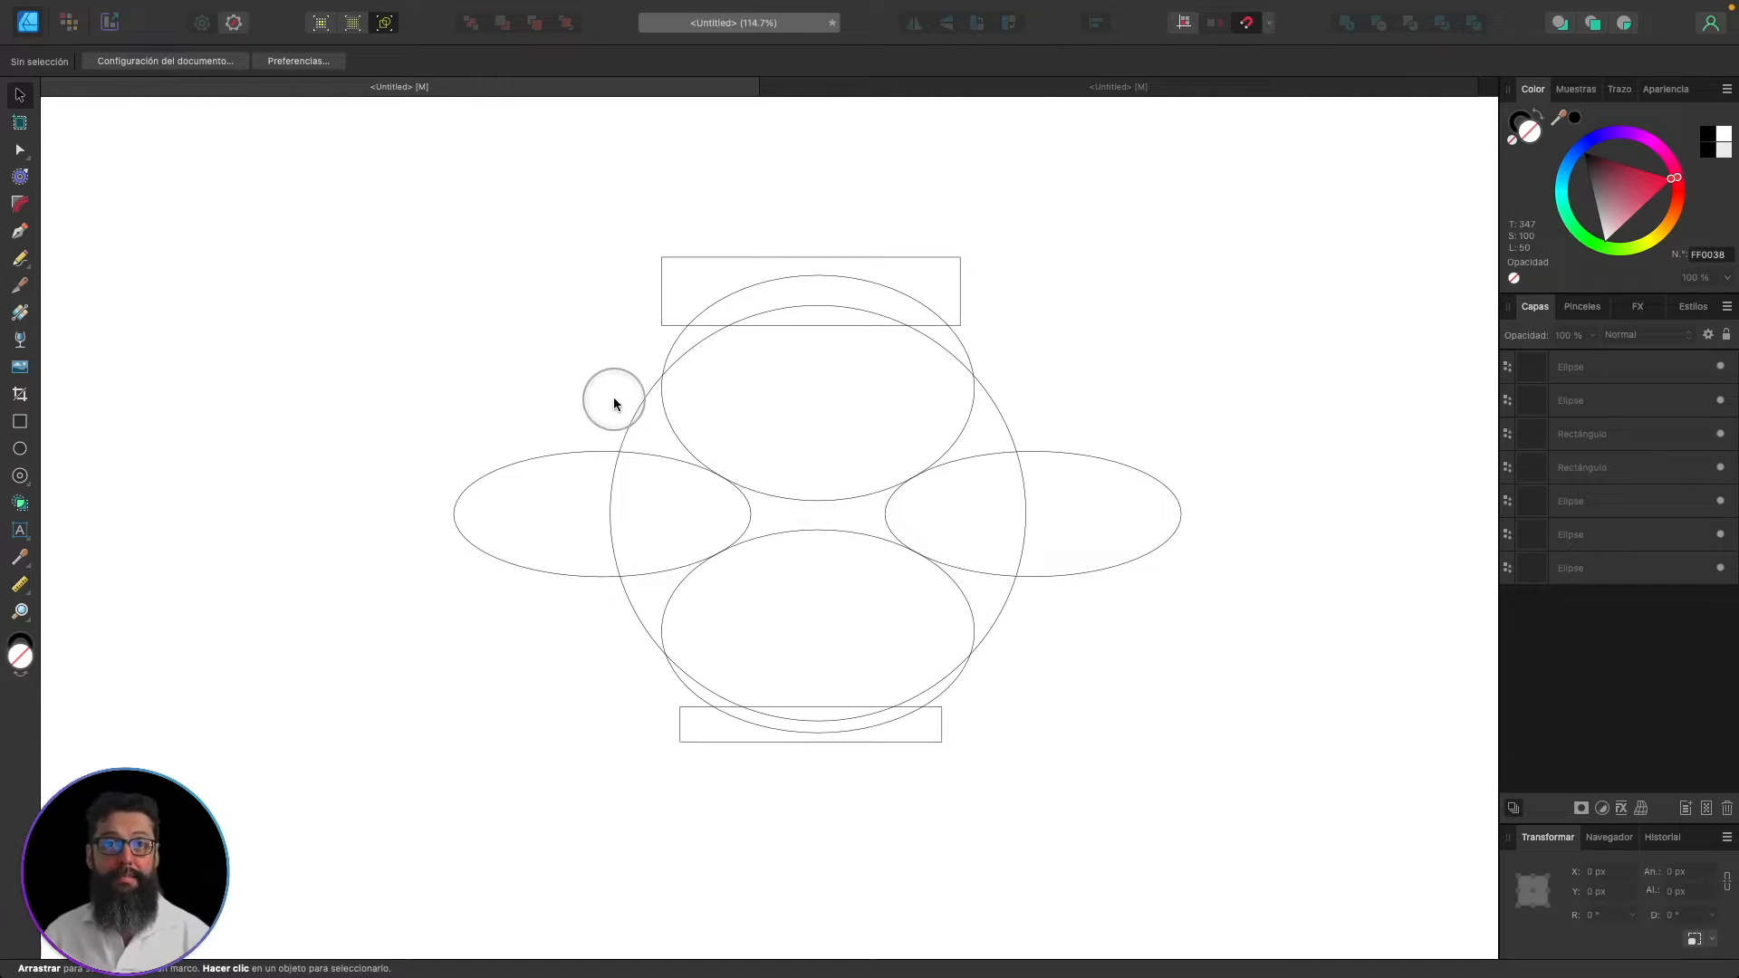
click(594, 450)
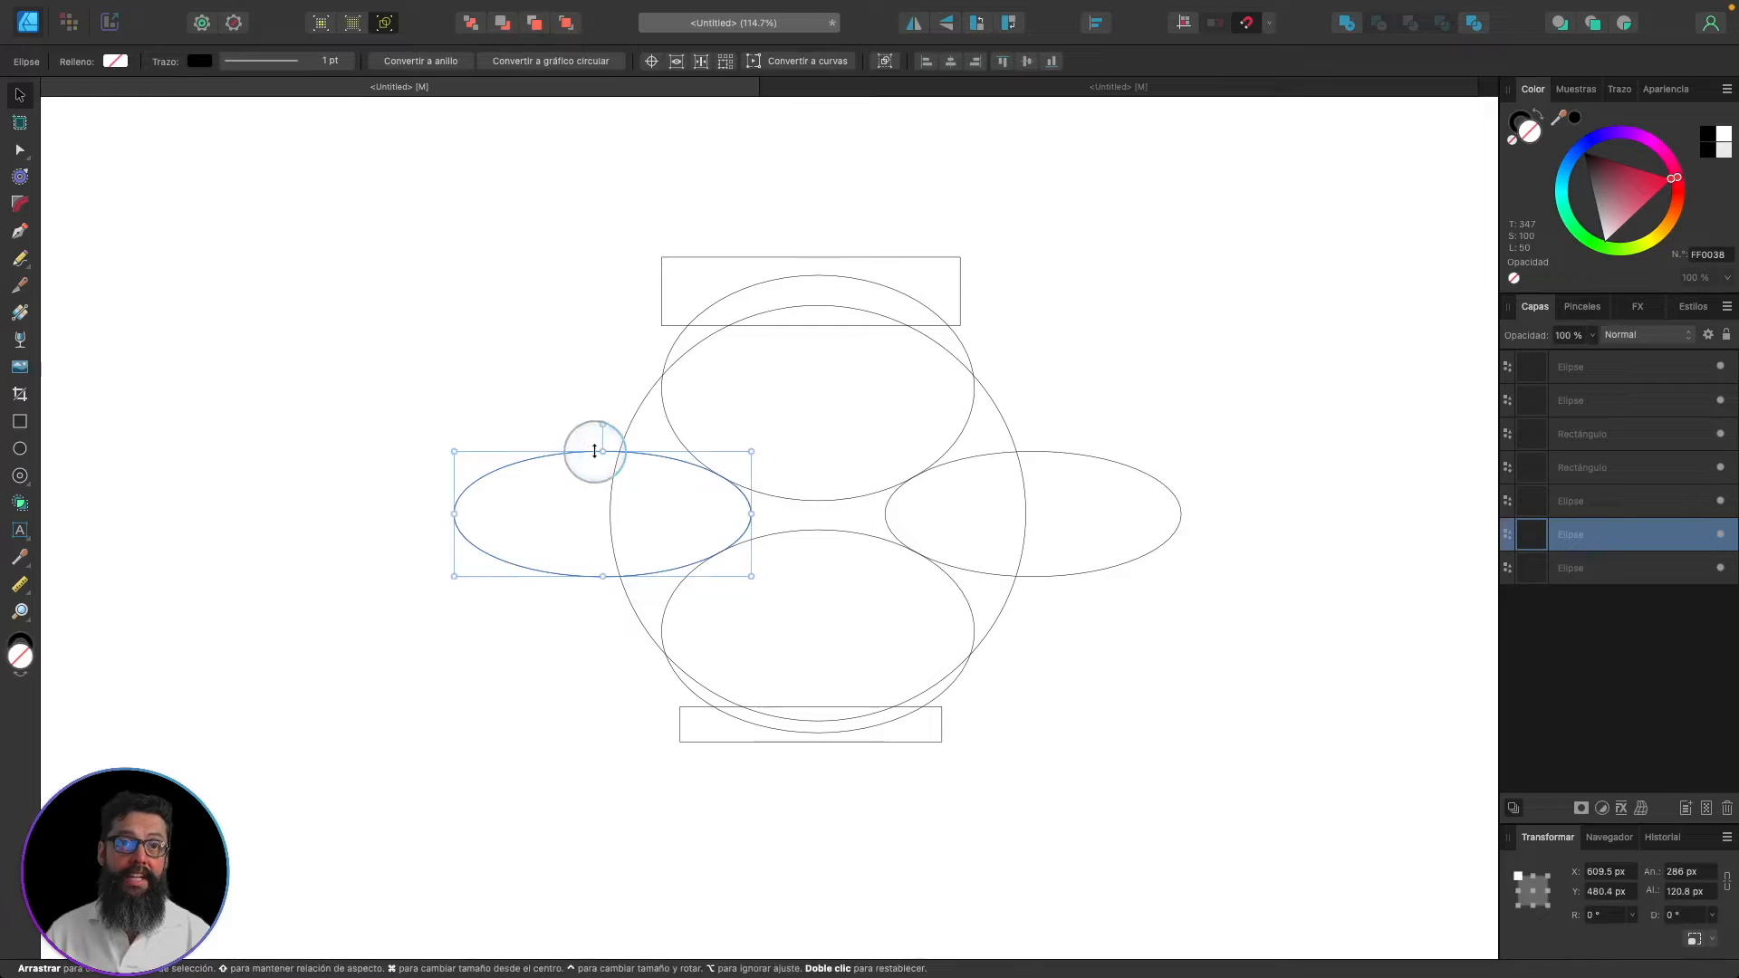
shift+click(633, 609)
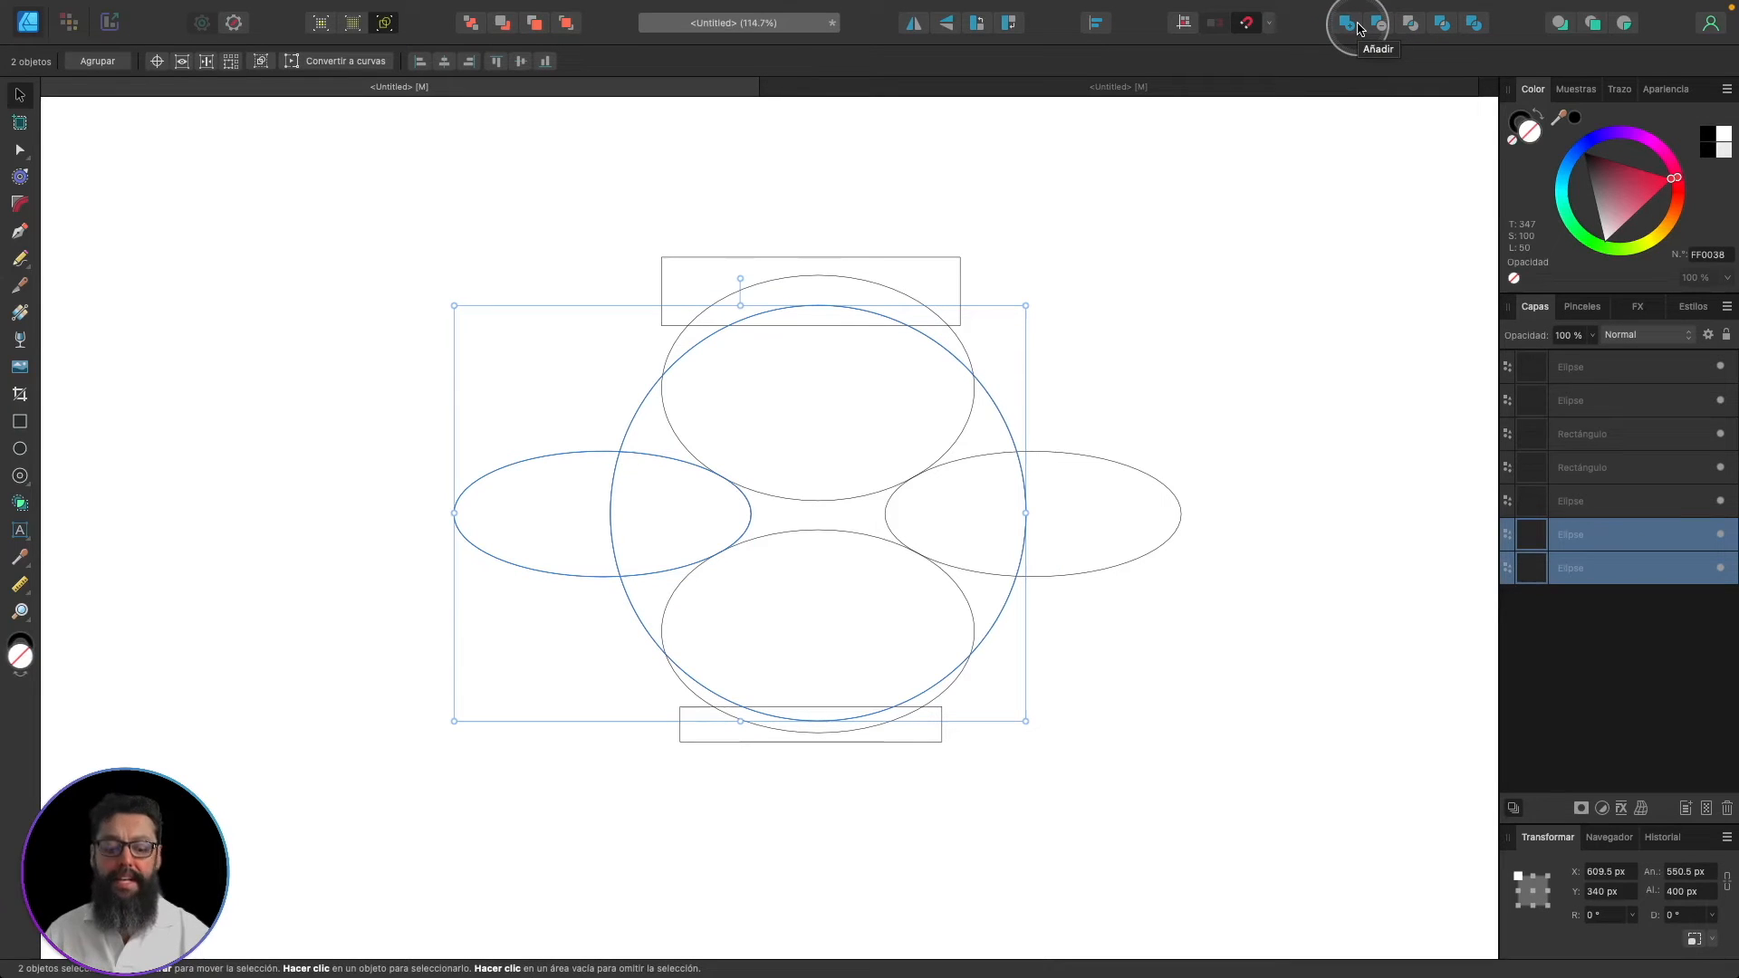
key(fn)
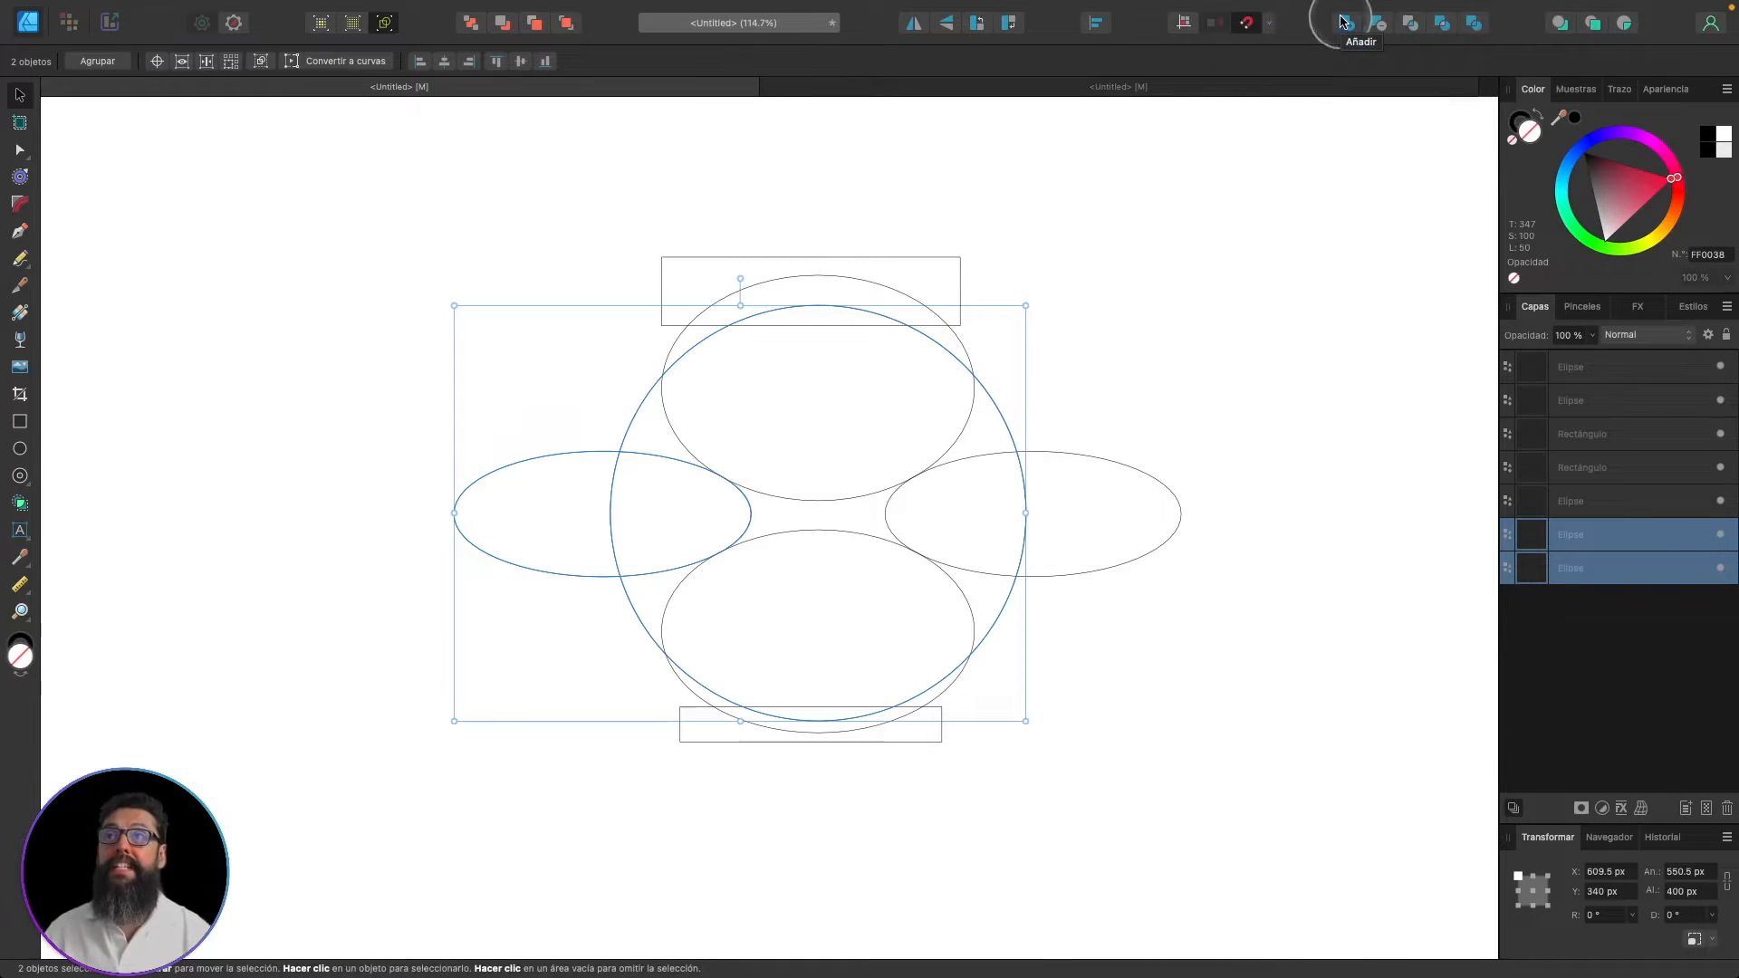
click(455, 282)
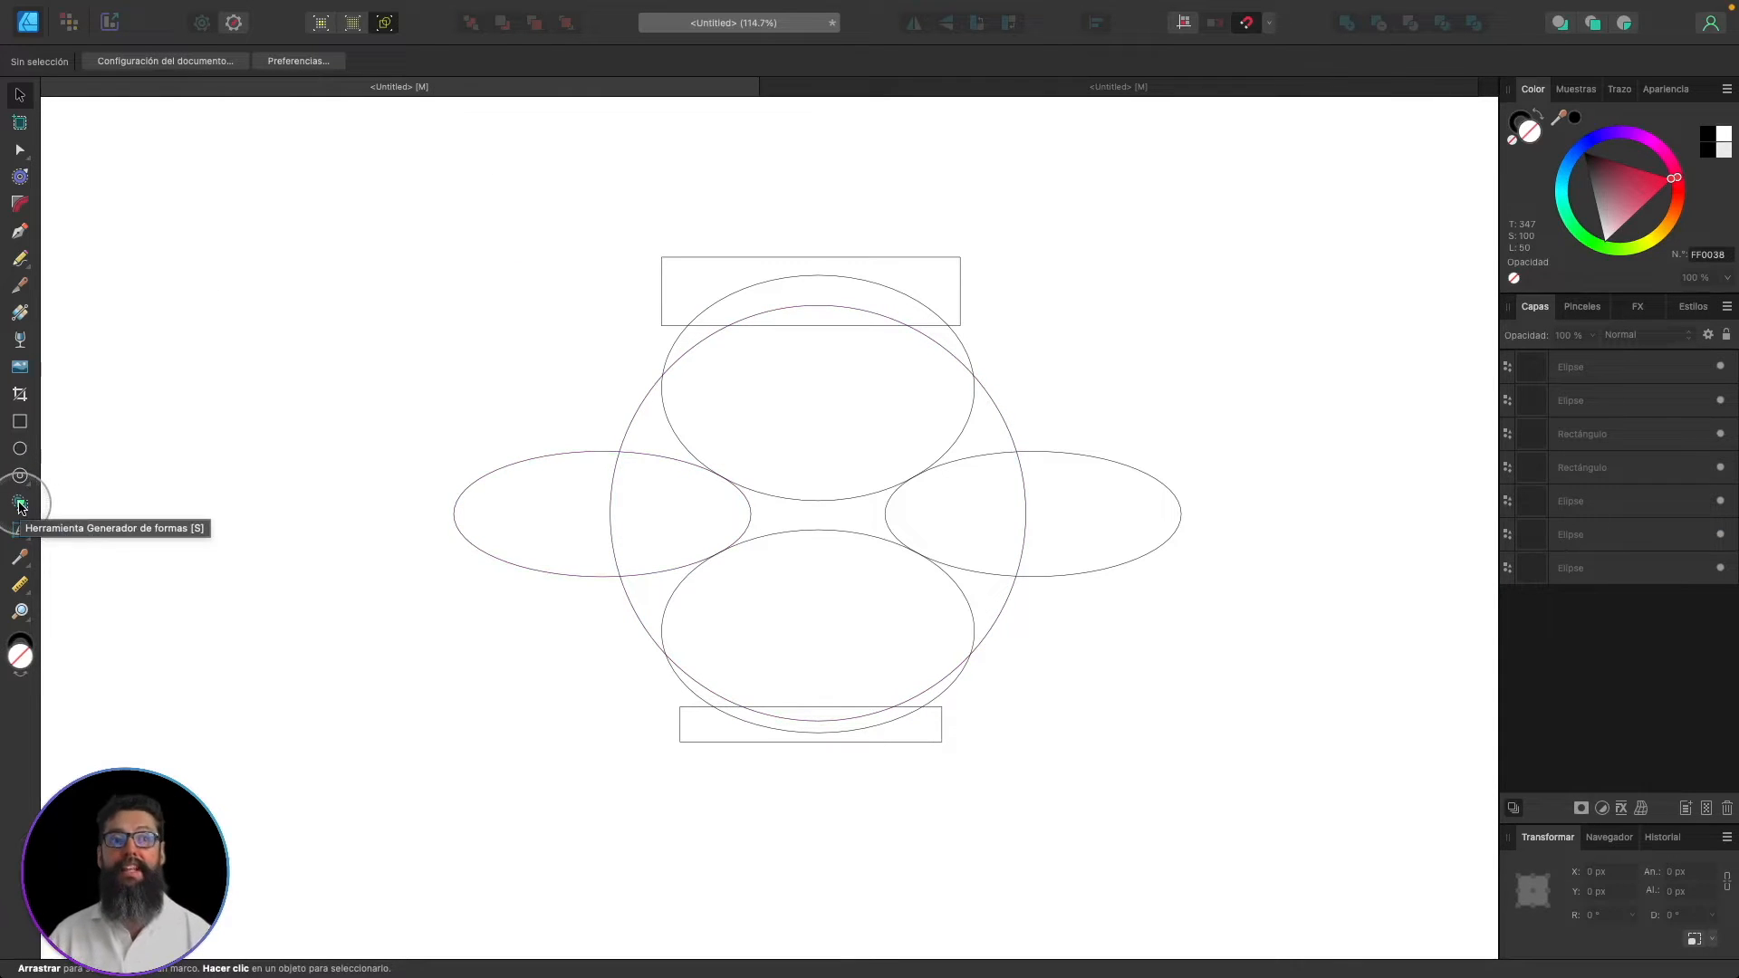
- Use the Shape Builder on all seven overlapping shapes to remove both side ellipses, the circle's side slivers and the upper and lower rectangles
click(20, 505)
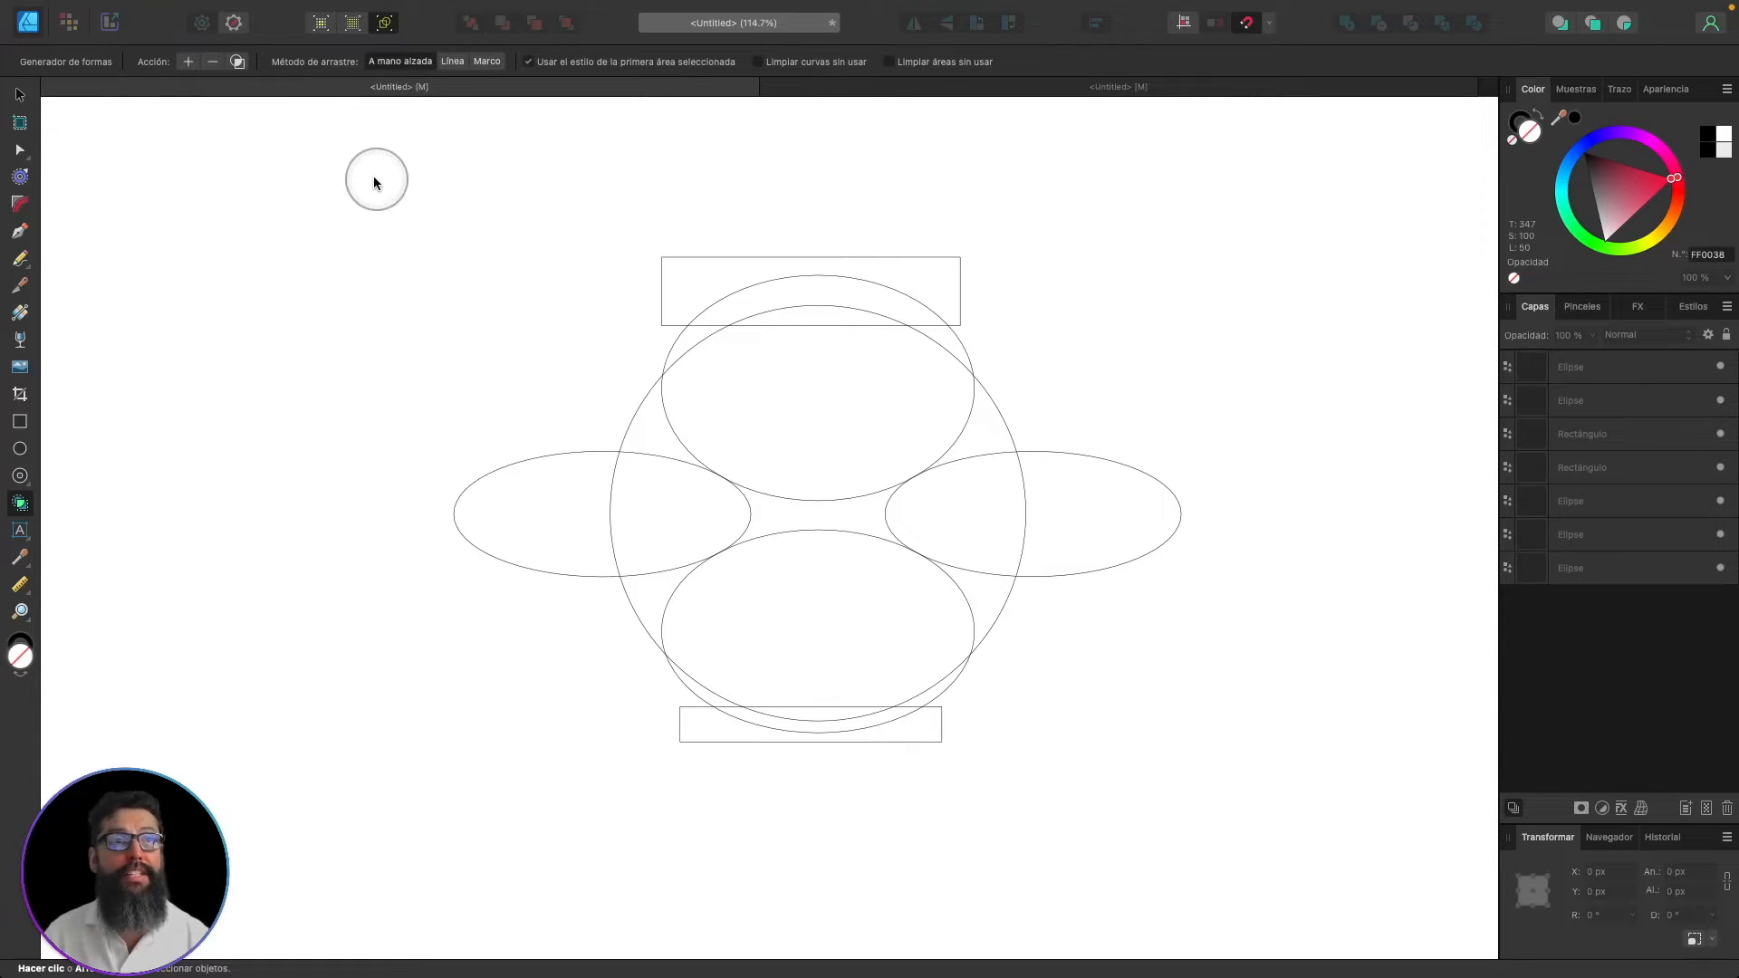
drag(401, 207, 1351, 842)
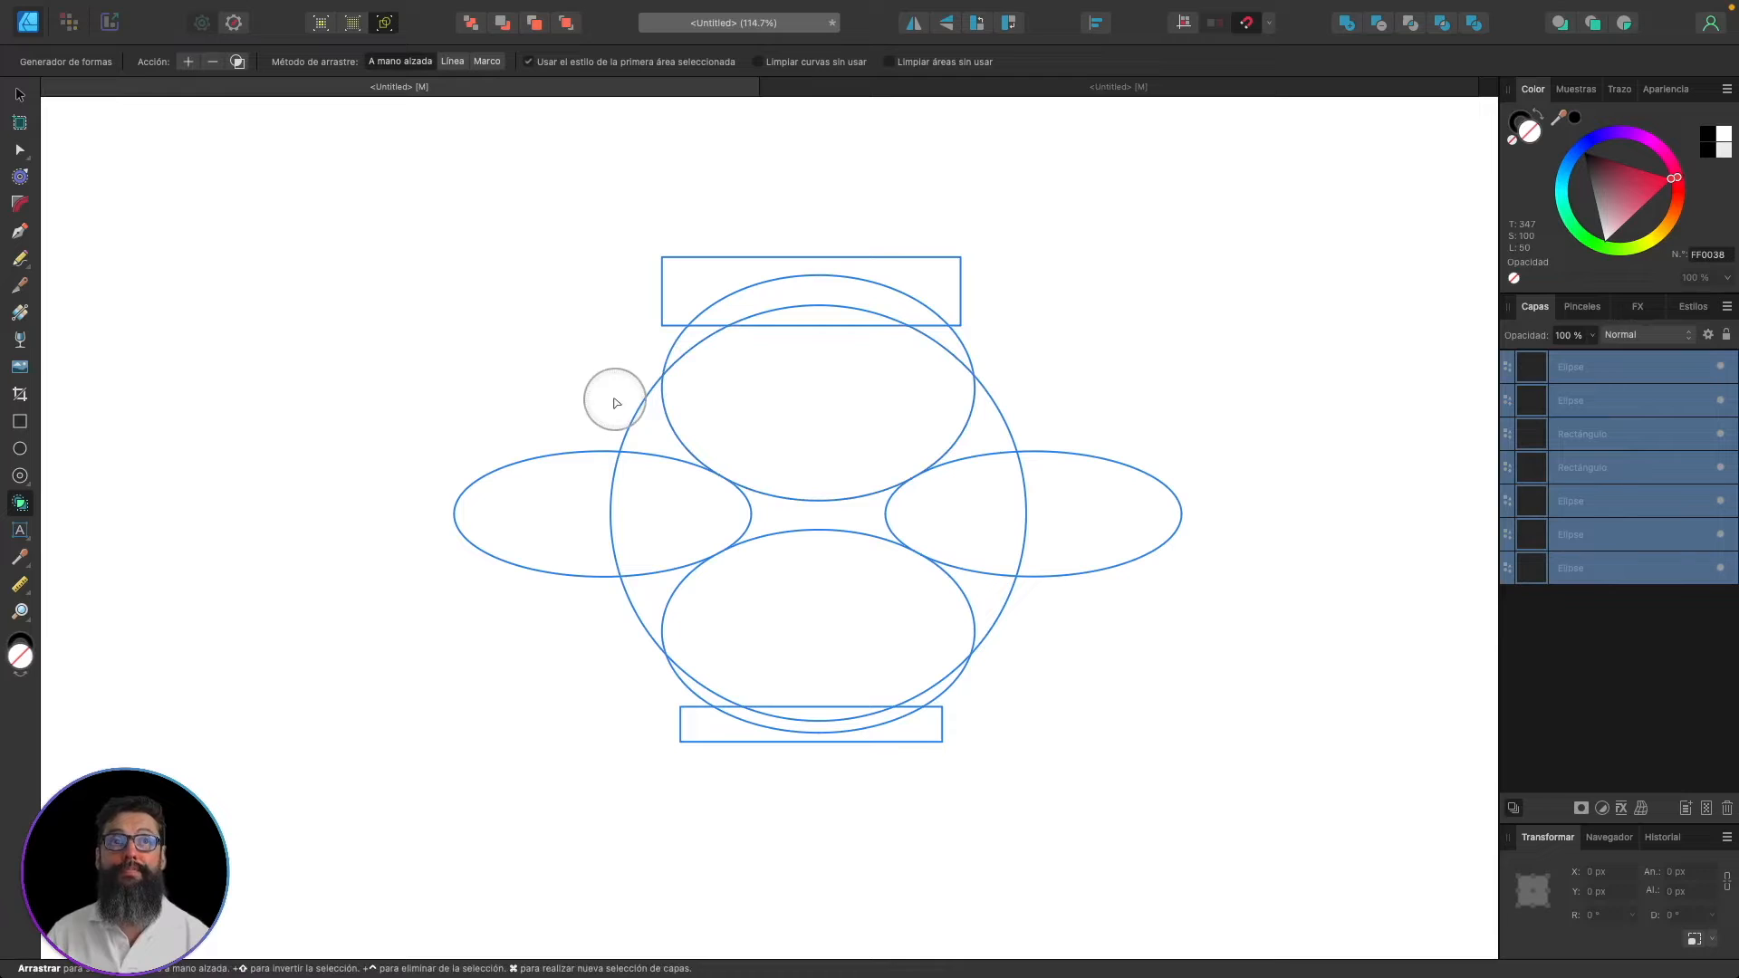
mouse_move(617, 401)
mouse_down()
mouse_move(647, 486)
mouse_move(604, 507)
mouse_move(574, 558)
mouse_move(637, 602)
mouse_up()
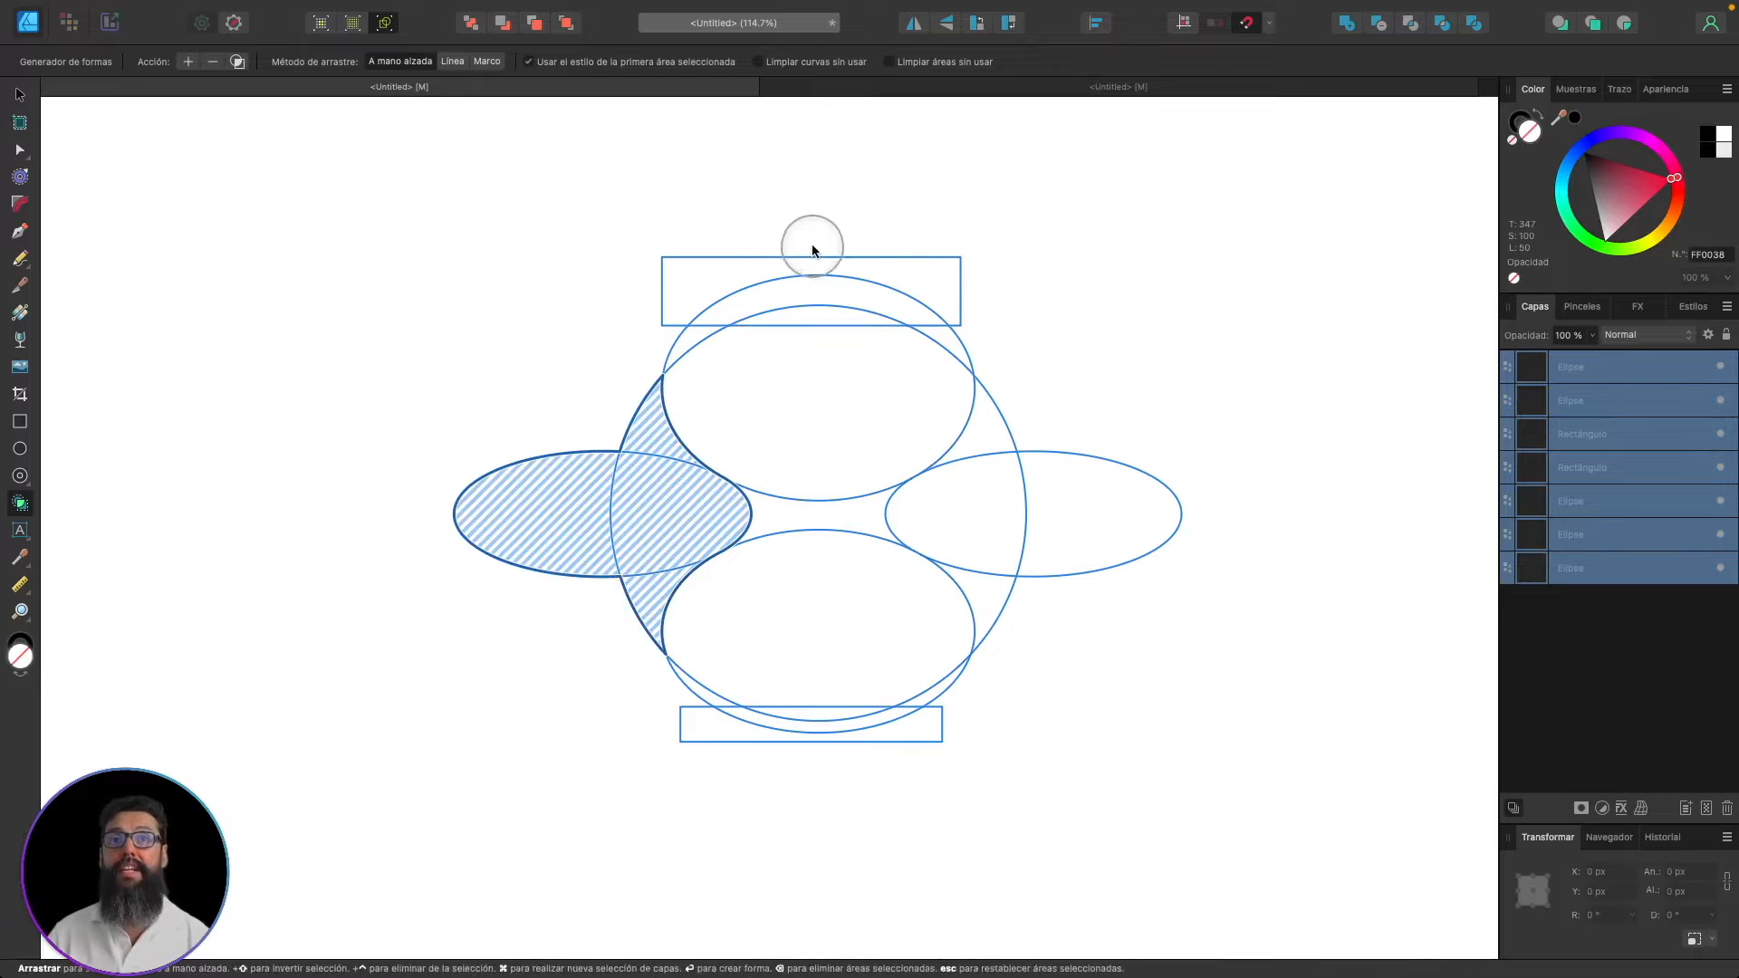
click(821, 265)
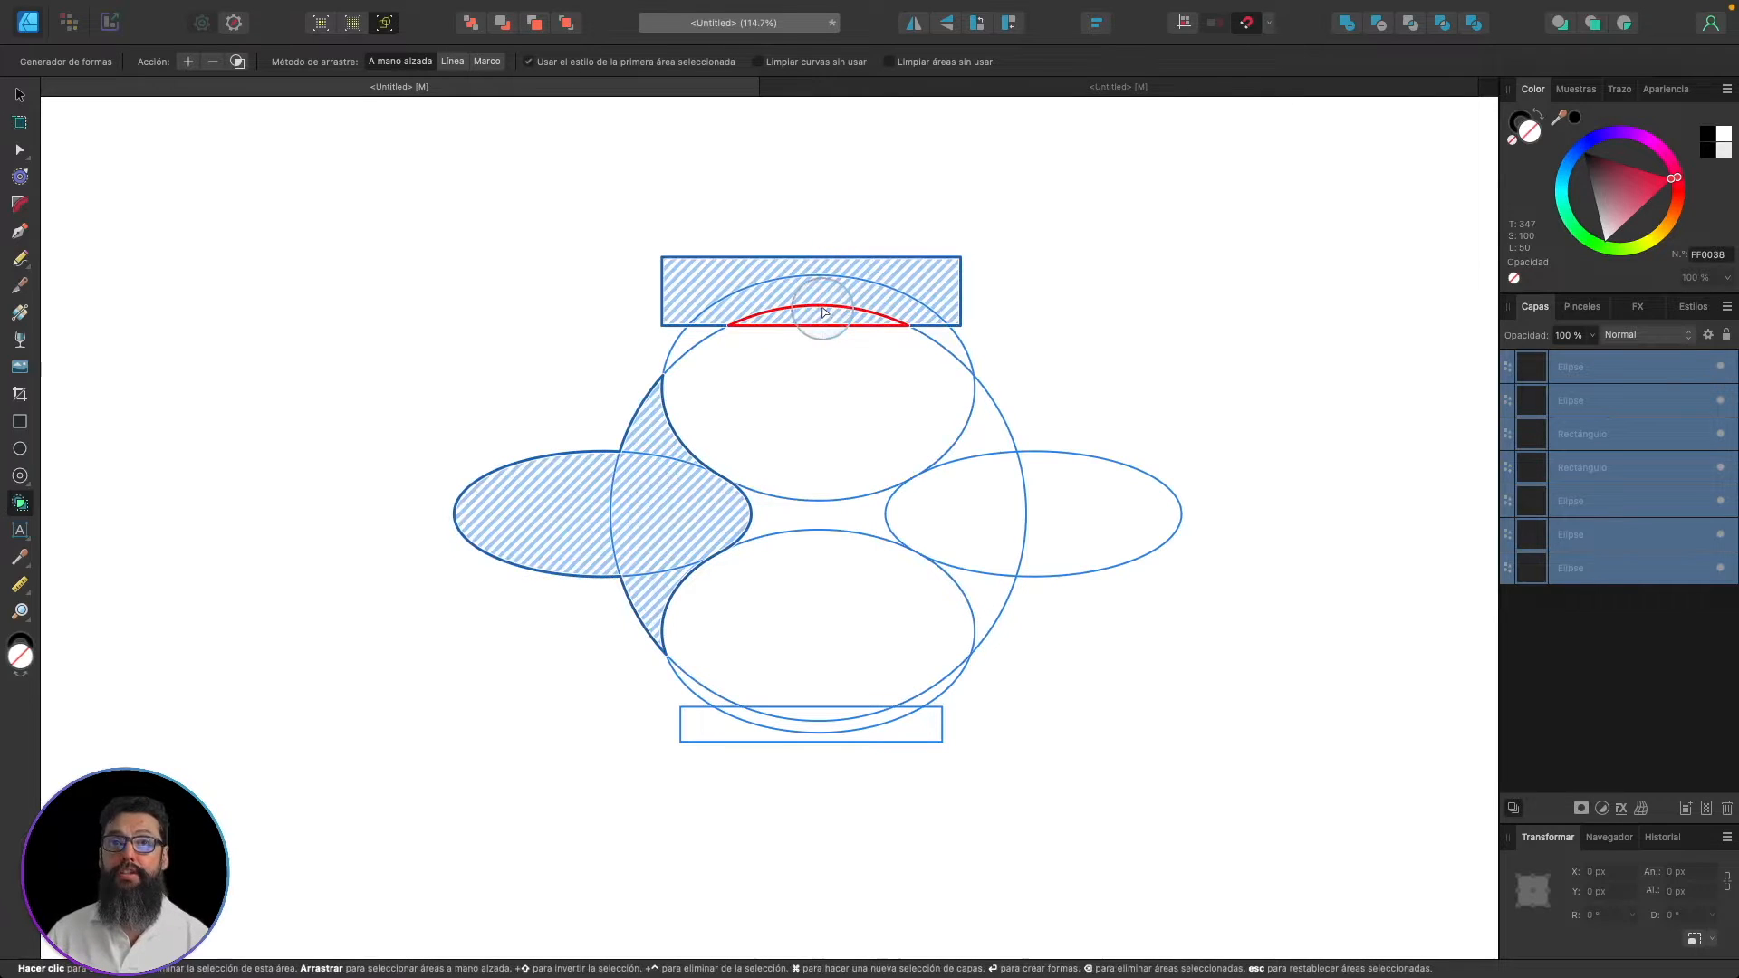
mouse_move(1066, 403)
mouse_down()
mouse_move(979, 435)
mouse_move(1044, 498)
mouse_up()
drag(1048, 570, 1005, 615)
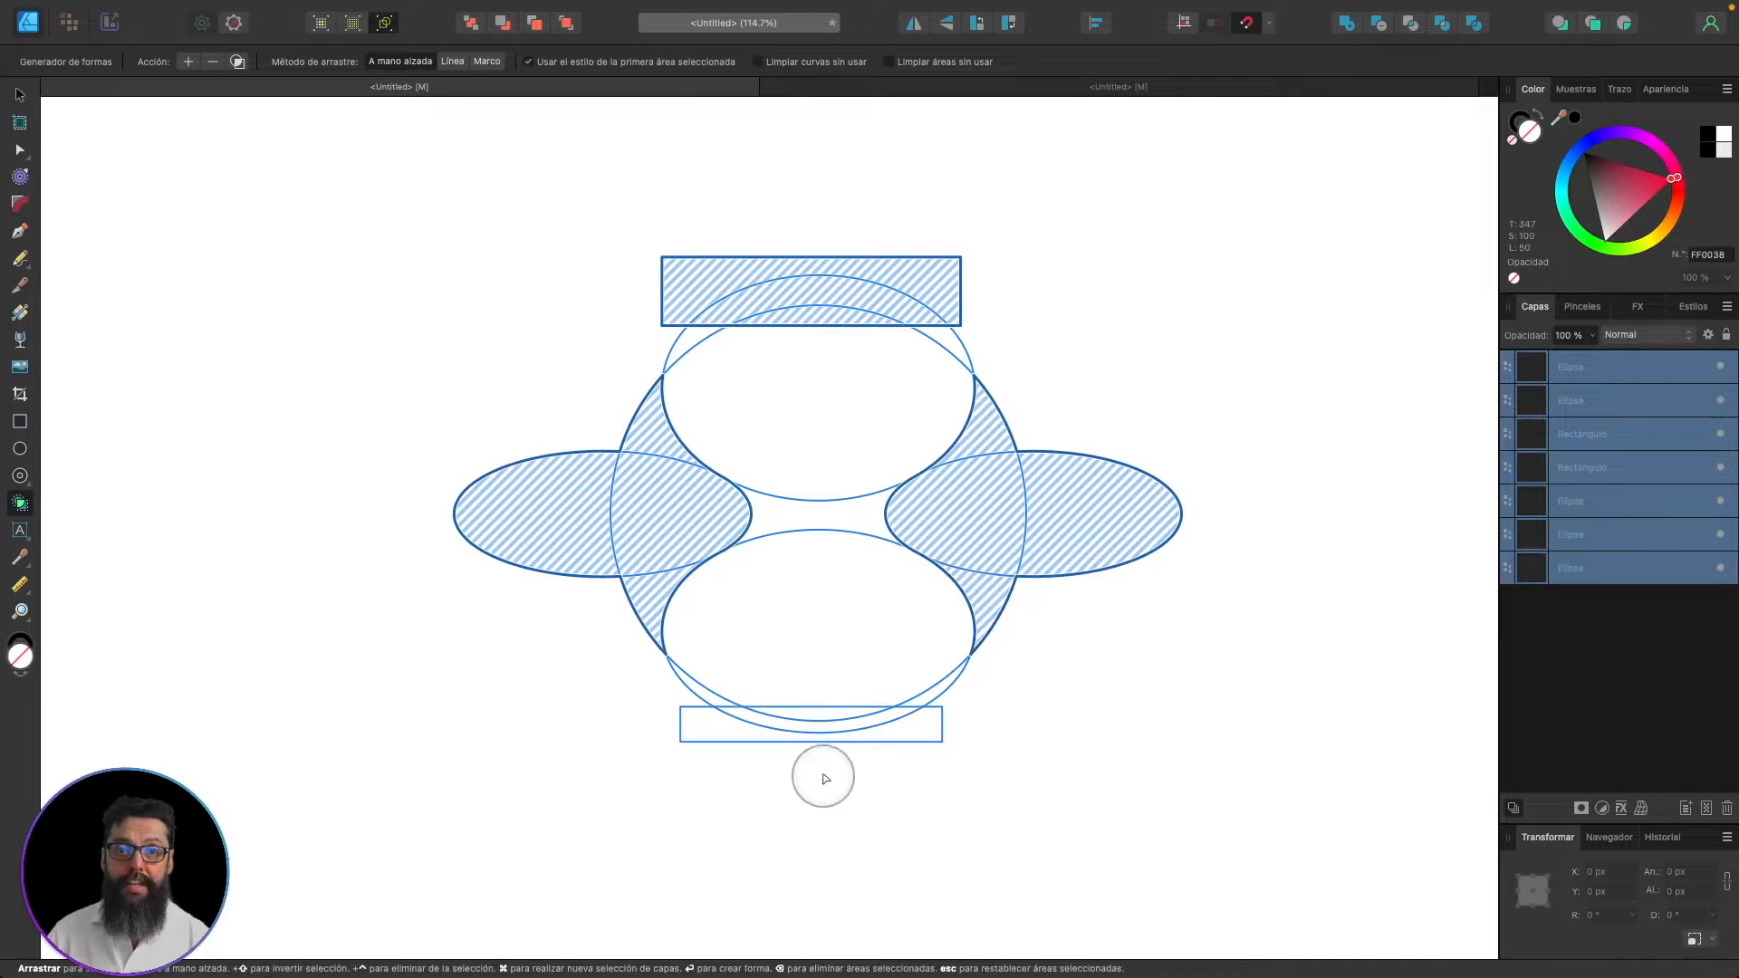
click(818, 731)
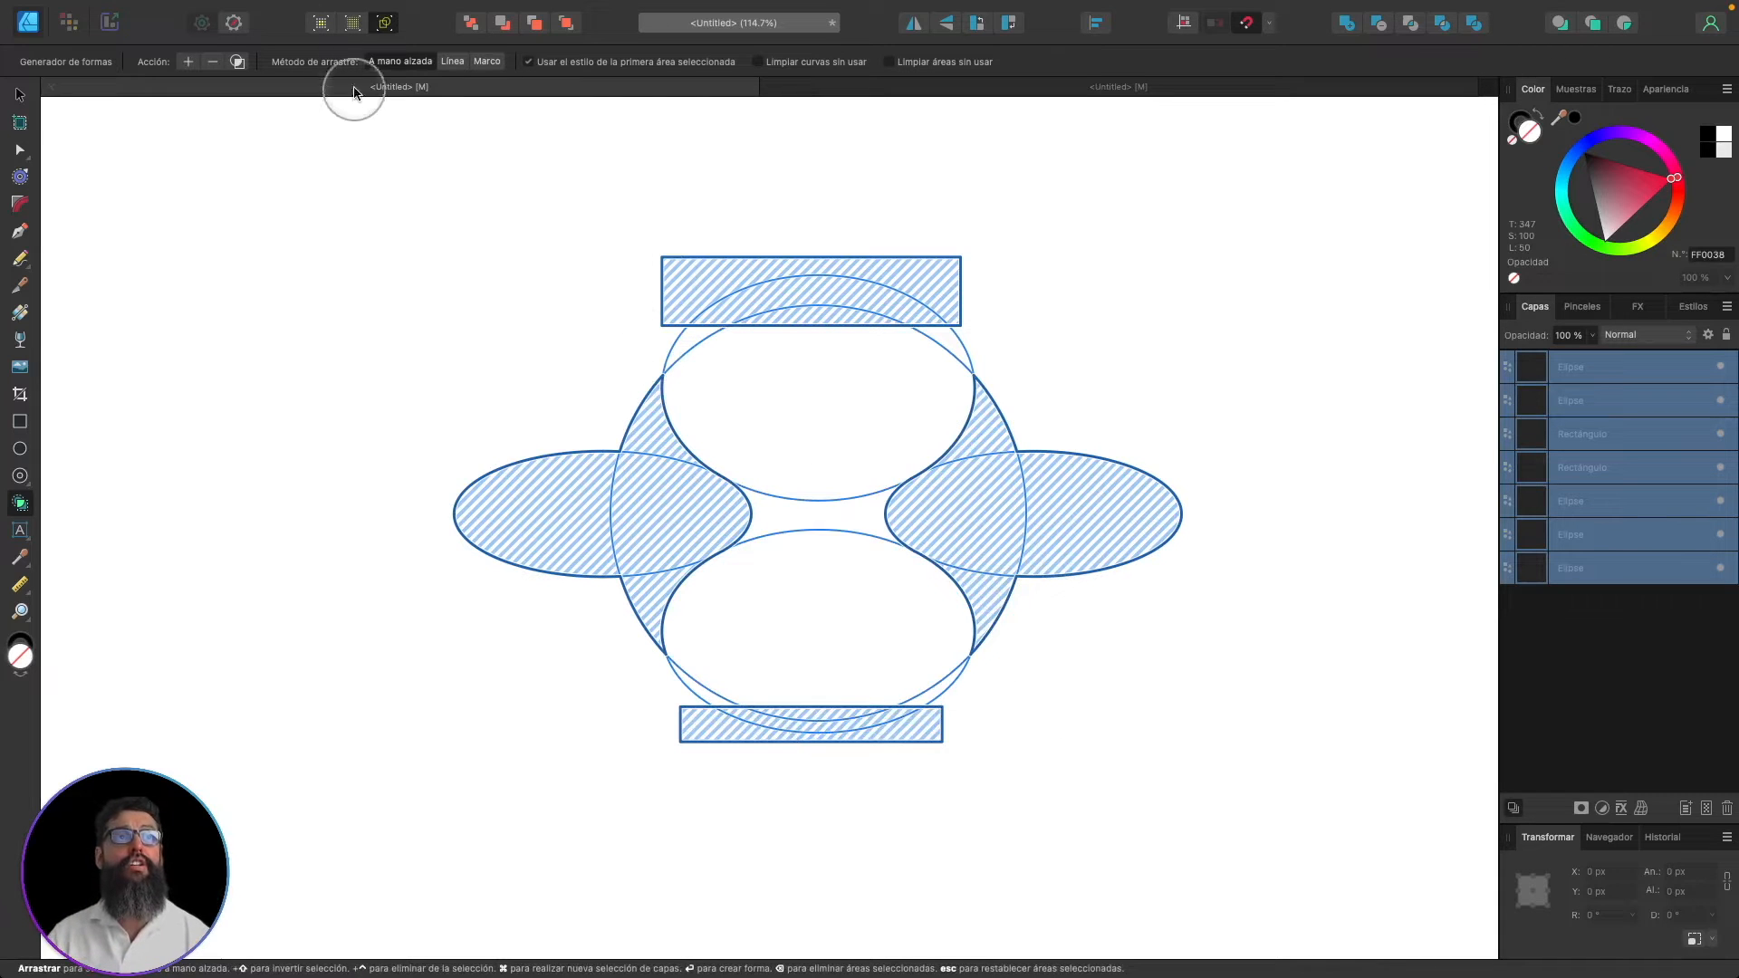
click(212, 61)
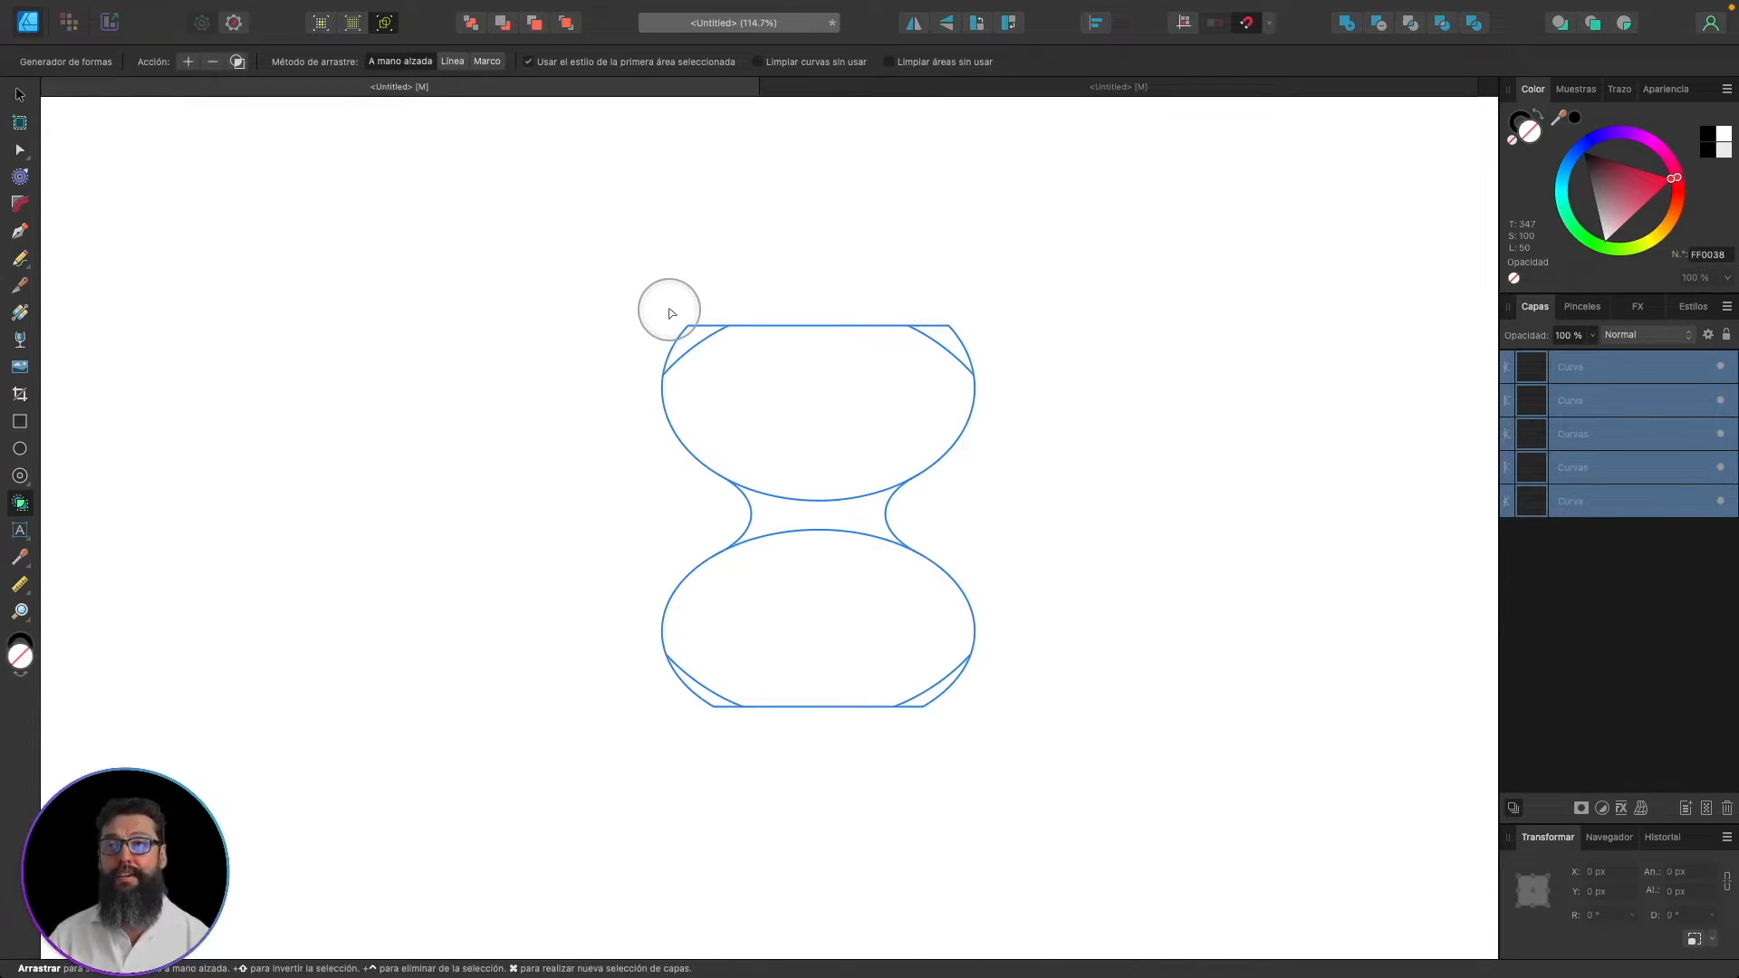
- Merge the remaining areas, including the corner slivers and the waist, into one hourglass shape by adding them with the Shape Builder
click(189, 61)
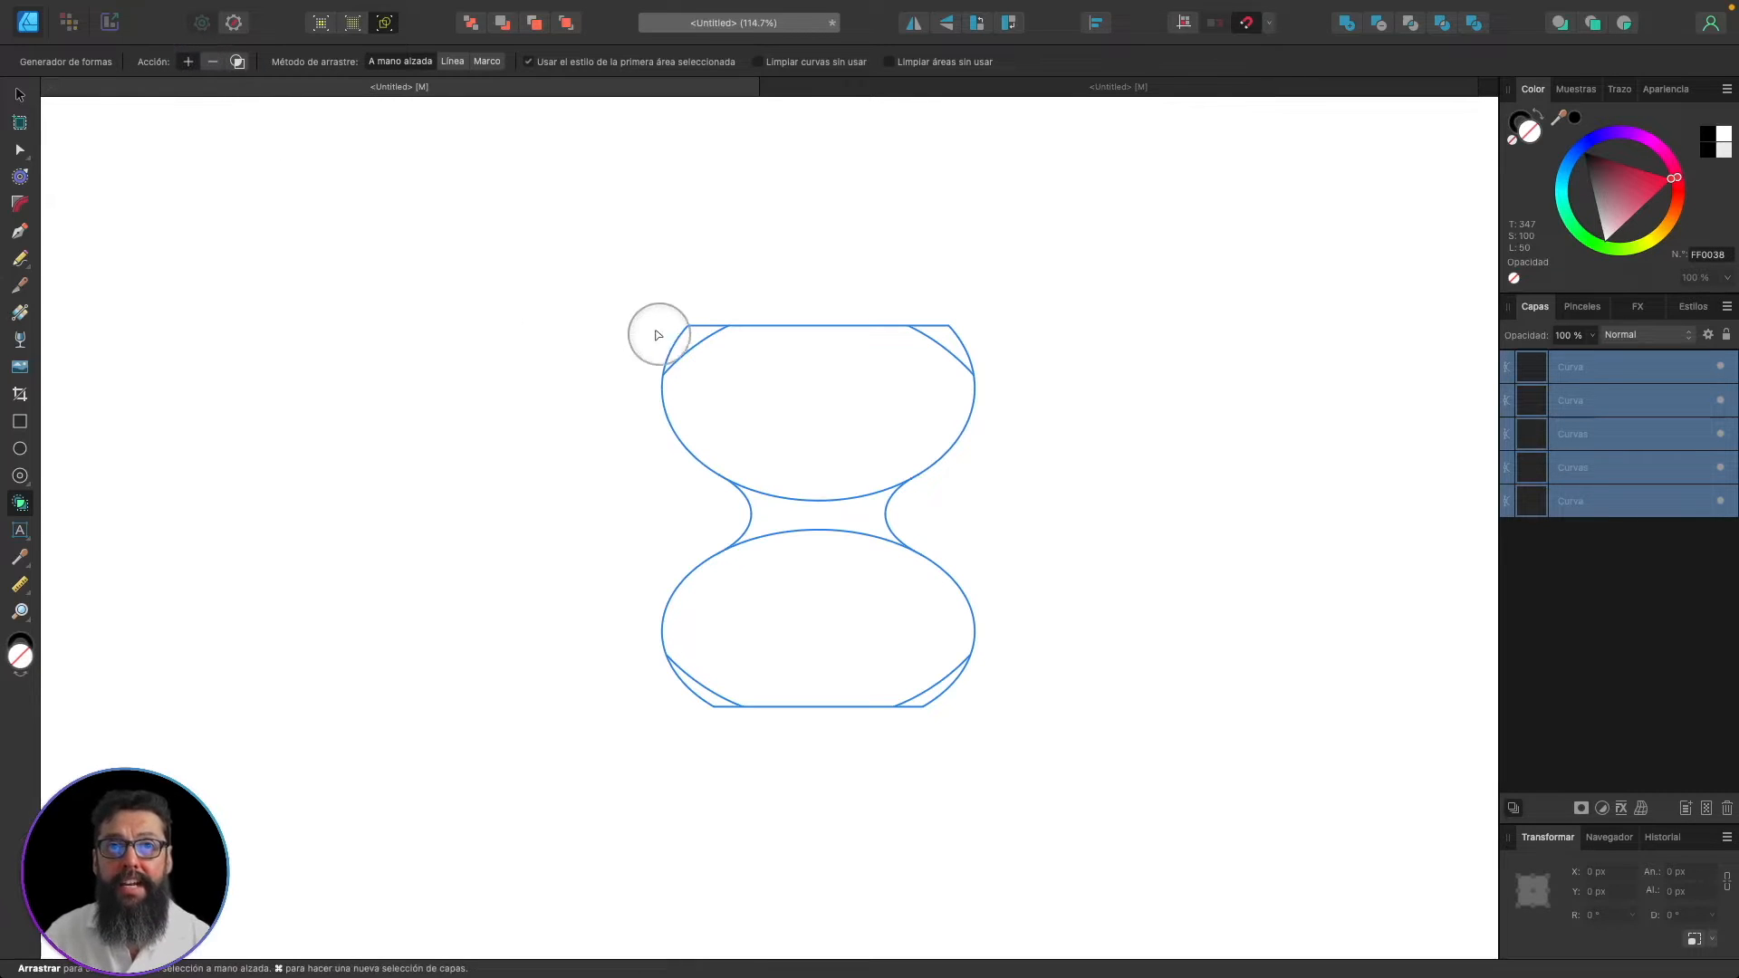
drag(657, 324, 731, 380)
mouse_move(938, 356)
mouse_down()
mouse_move(982, 342)
mouse_move(1013, 488)
mouse_move(1009, 503)
mouse_move(918, 487)
mouse_up()
mouse_move(729, 478)
mouse_down()
mouse_move(764, 511)
mouse_move(788, 553)
mouse_move(725, 596)
mouse_up()
mouse_move(662, 671)
mouse_down()
mouse_move(672, 714)
mouse_move(693, 664)
mouse_up()
mouse_move(848, 702)
mouse_down()
mouse_move(921, 687)
mouse_move(973, 711)
mouse_up()
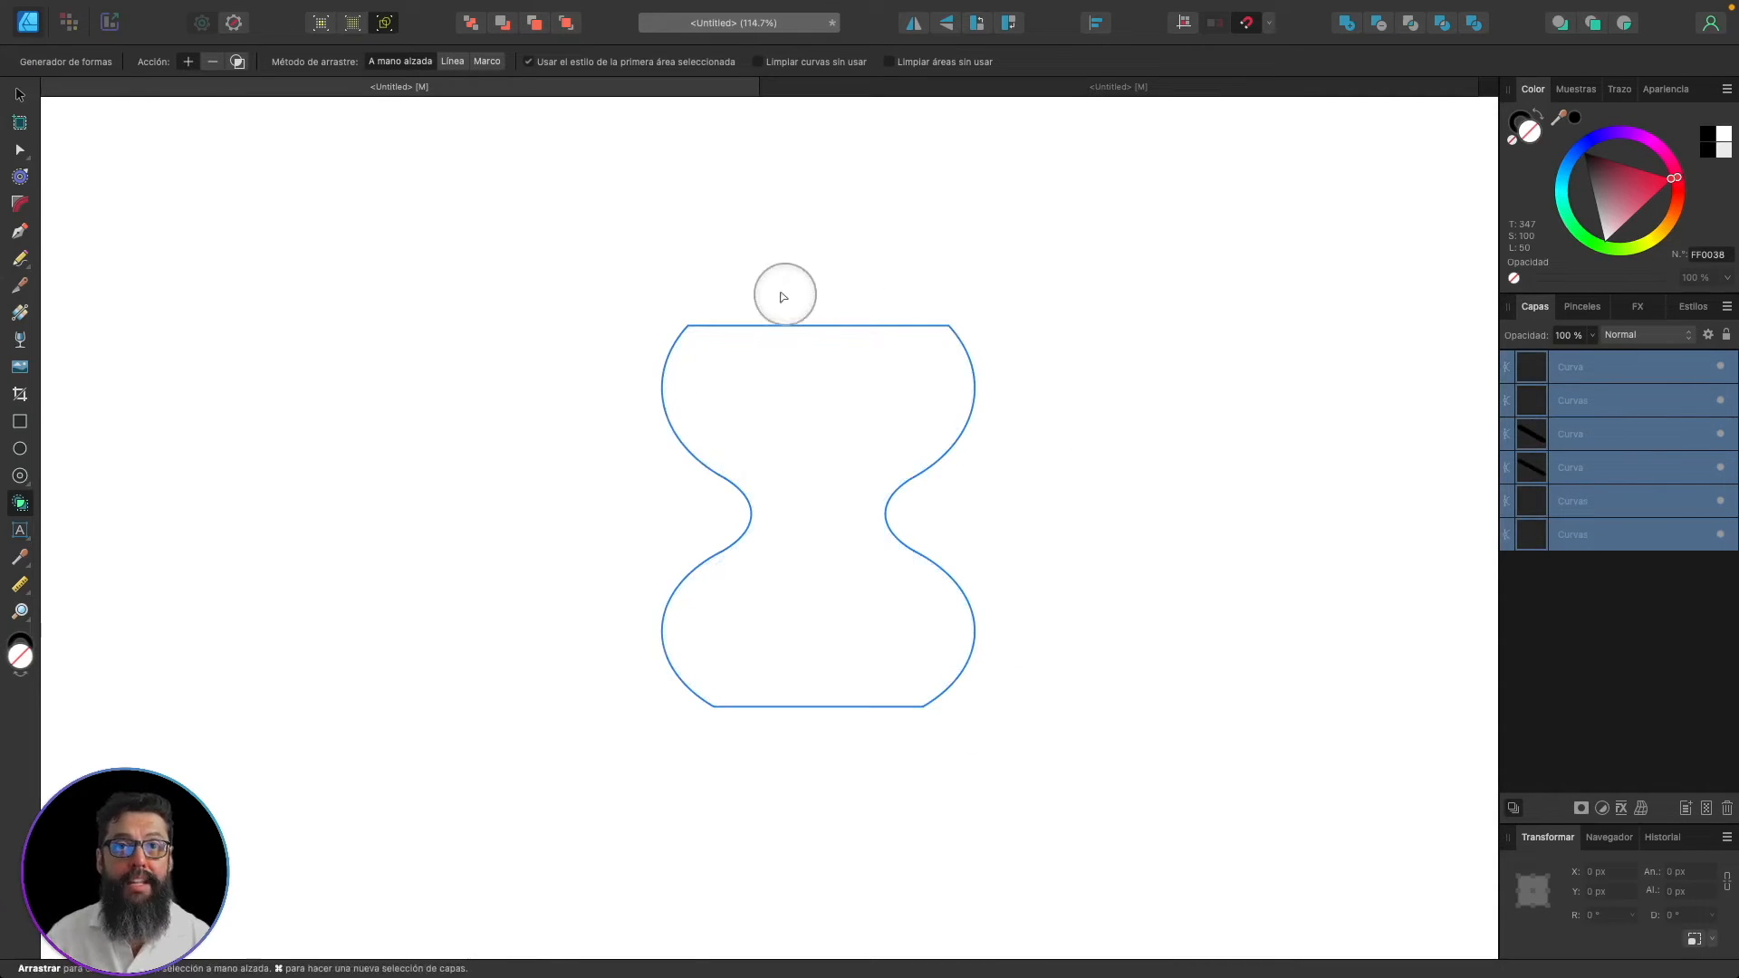
- Select the hourglass and the leftover curve layers one at a time to examine what each one contains
click(20, 94)
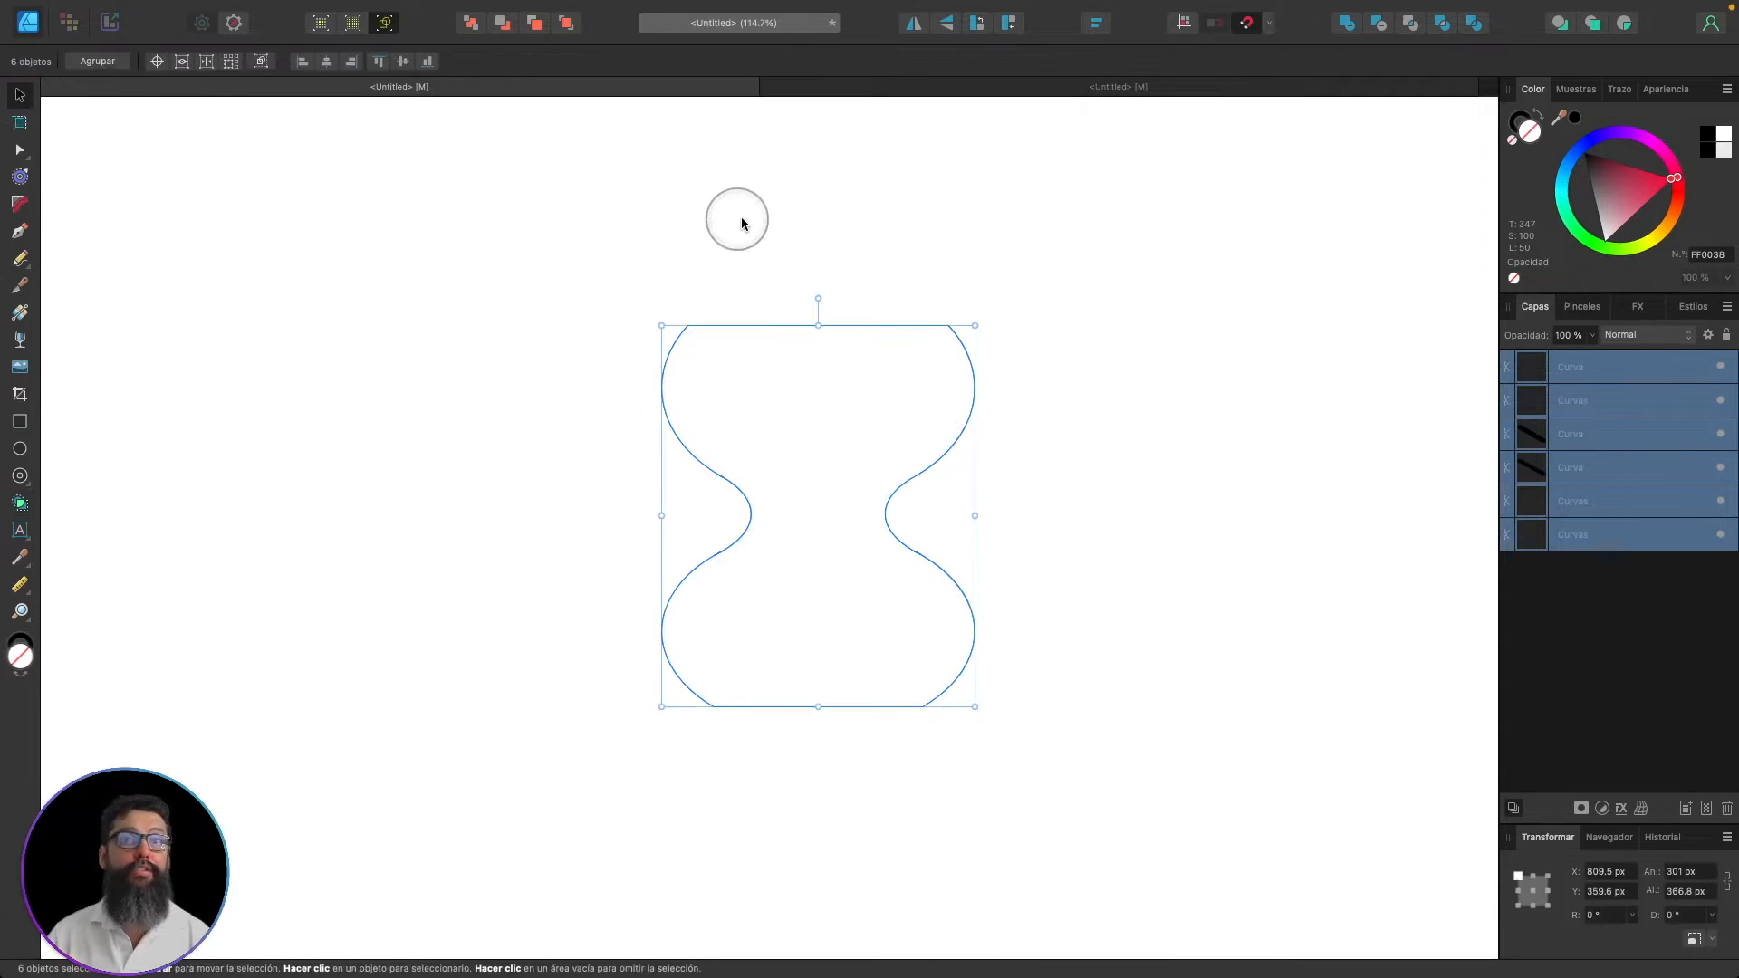
click(1223, 356)
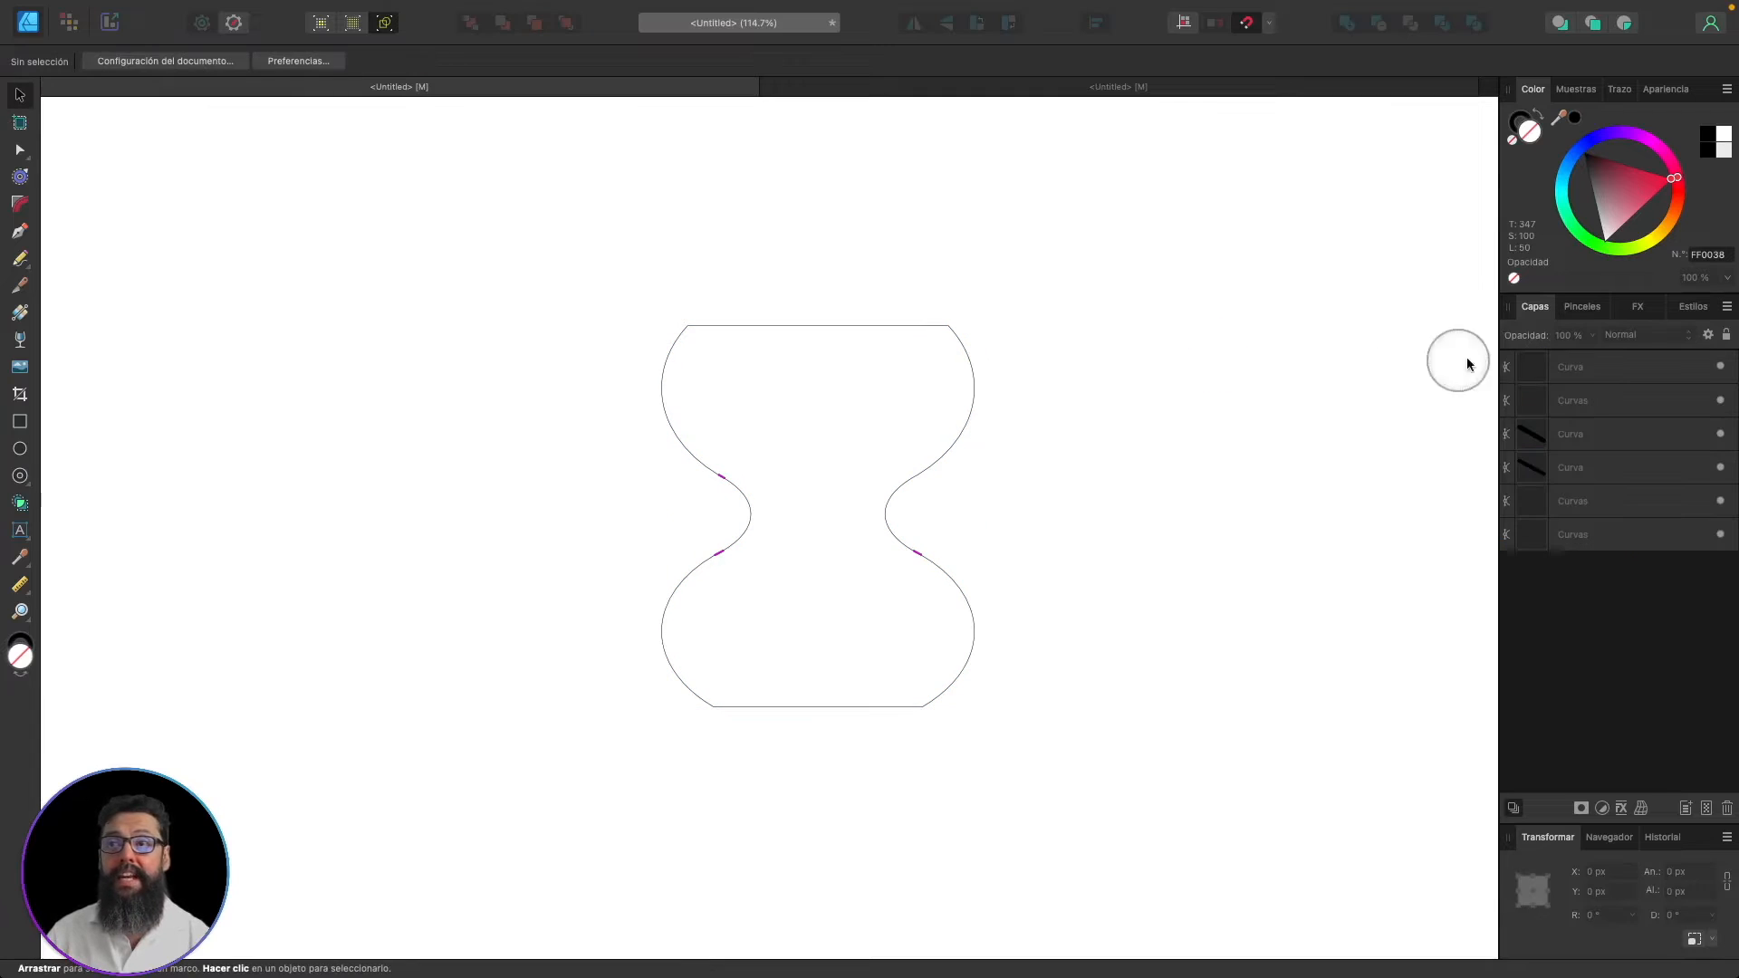
click(1586, 359)
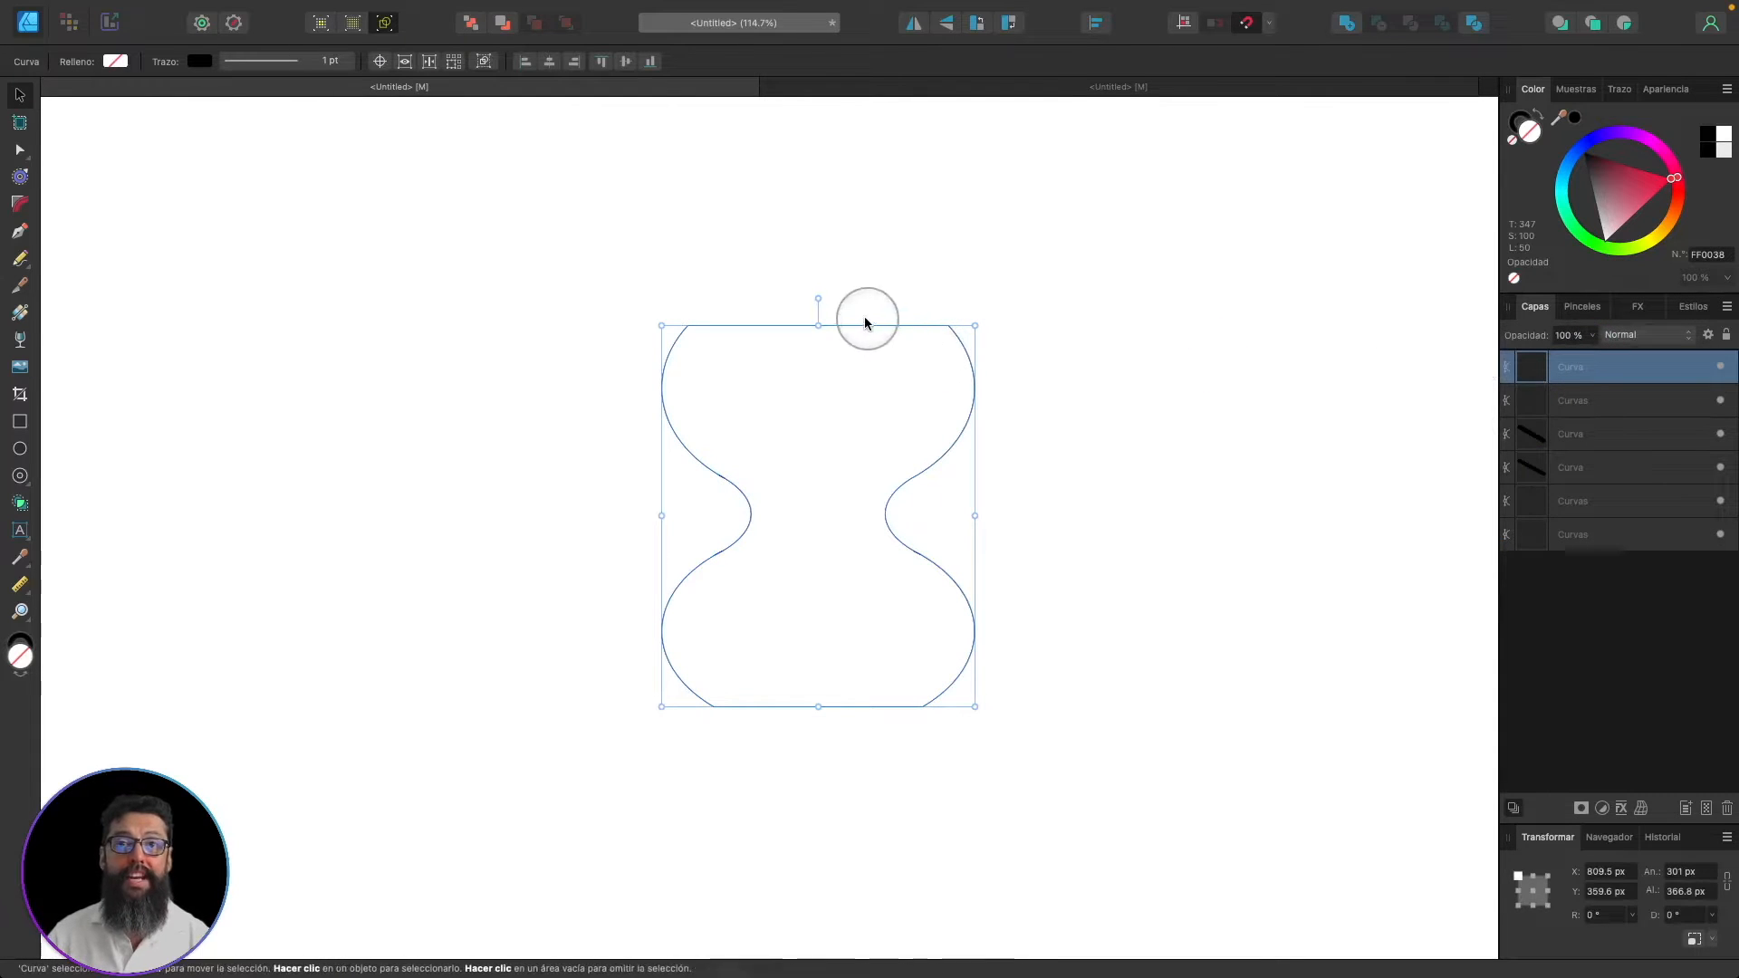
click(1586, 435)
click(1585, 471)
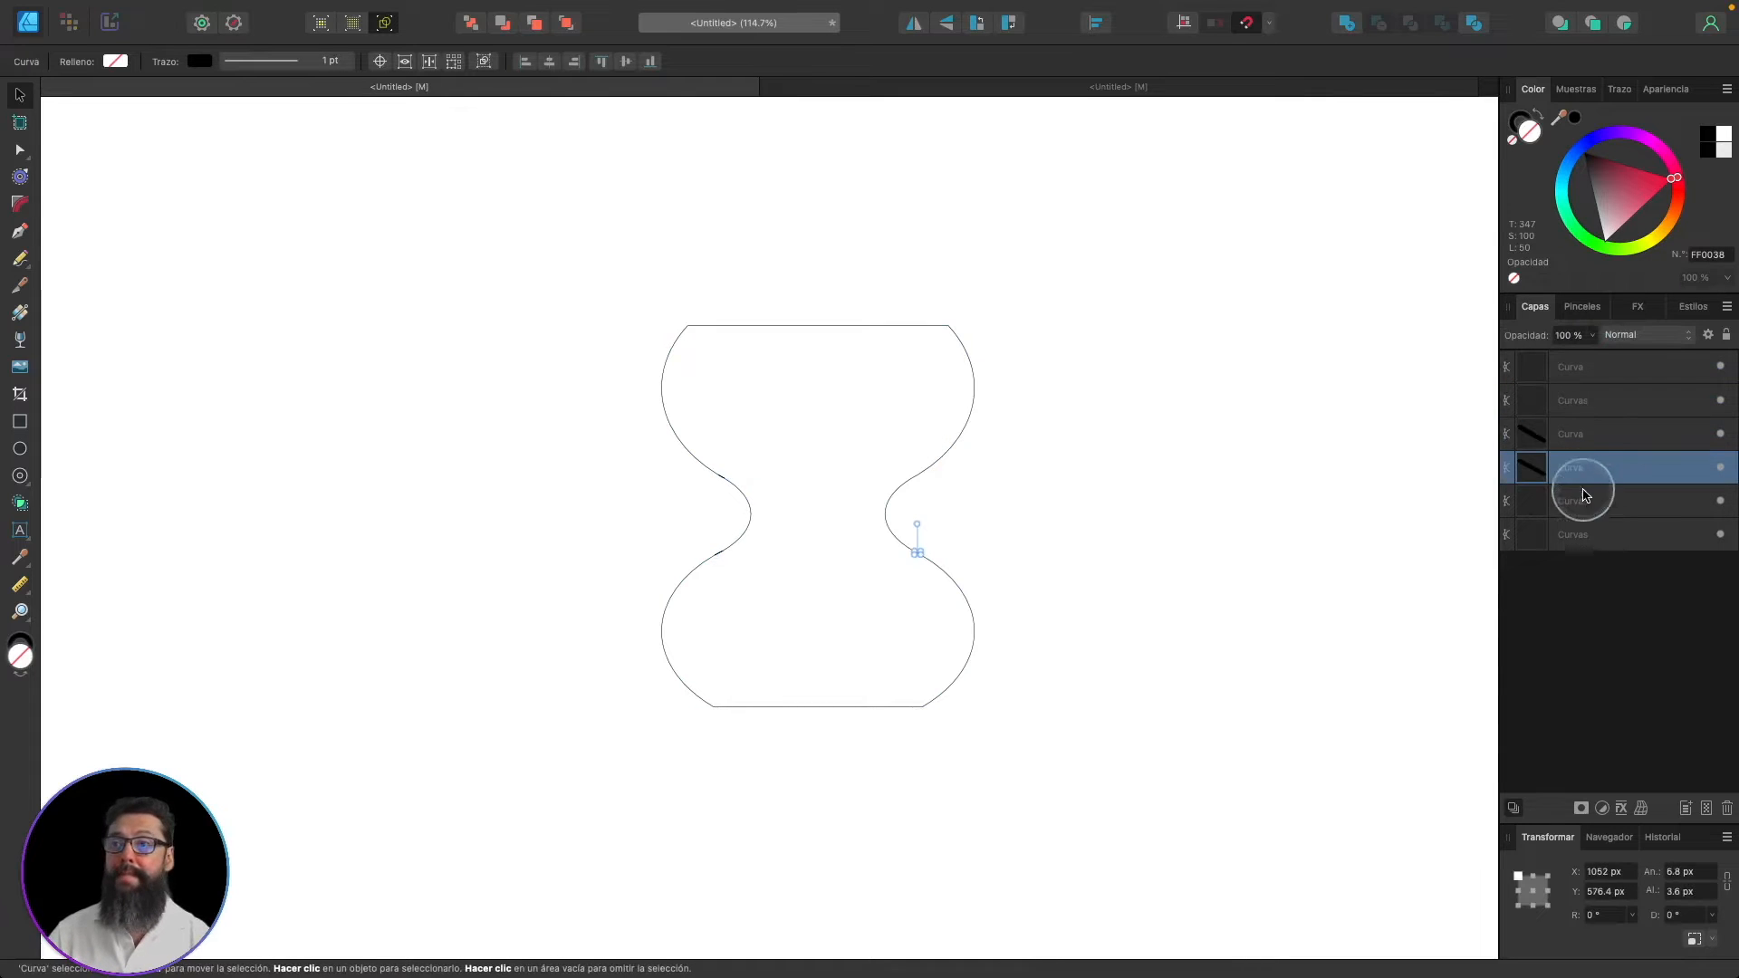
click(1585, 498)
click(1587, 541)
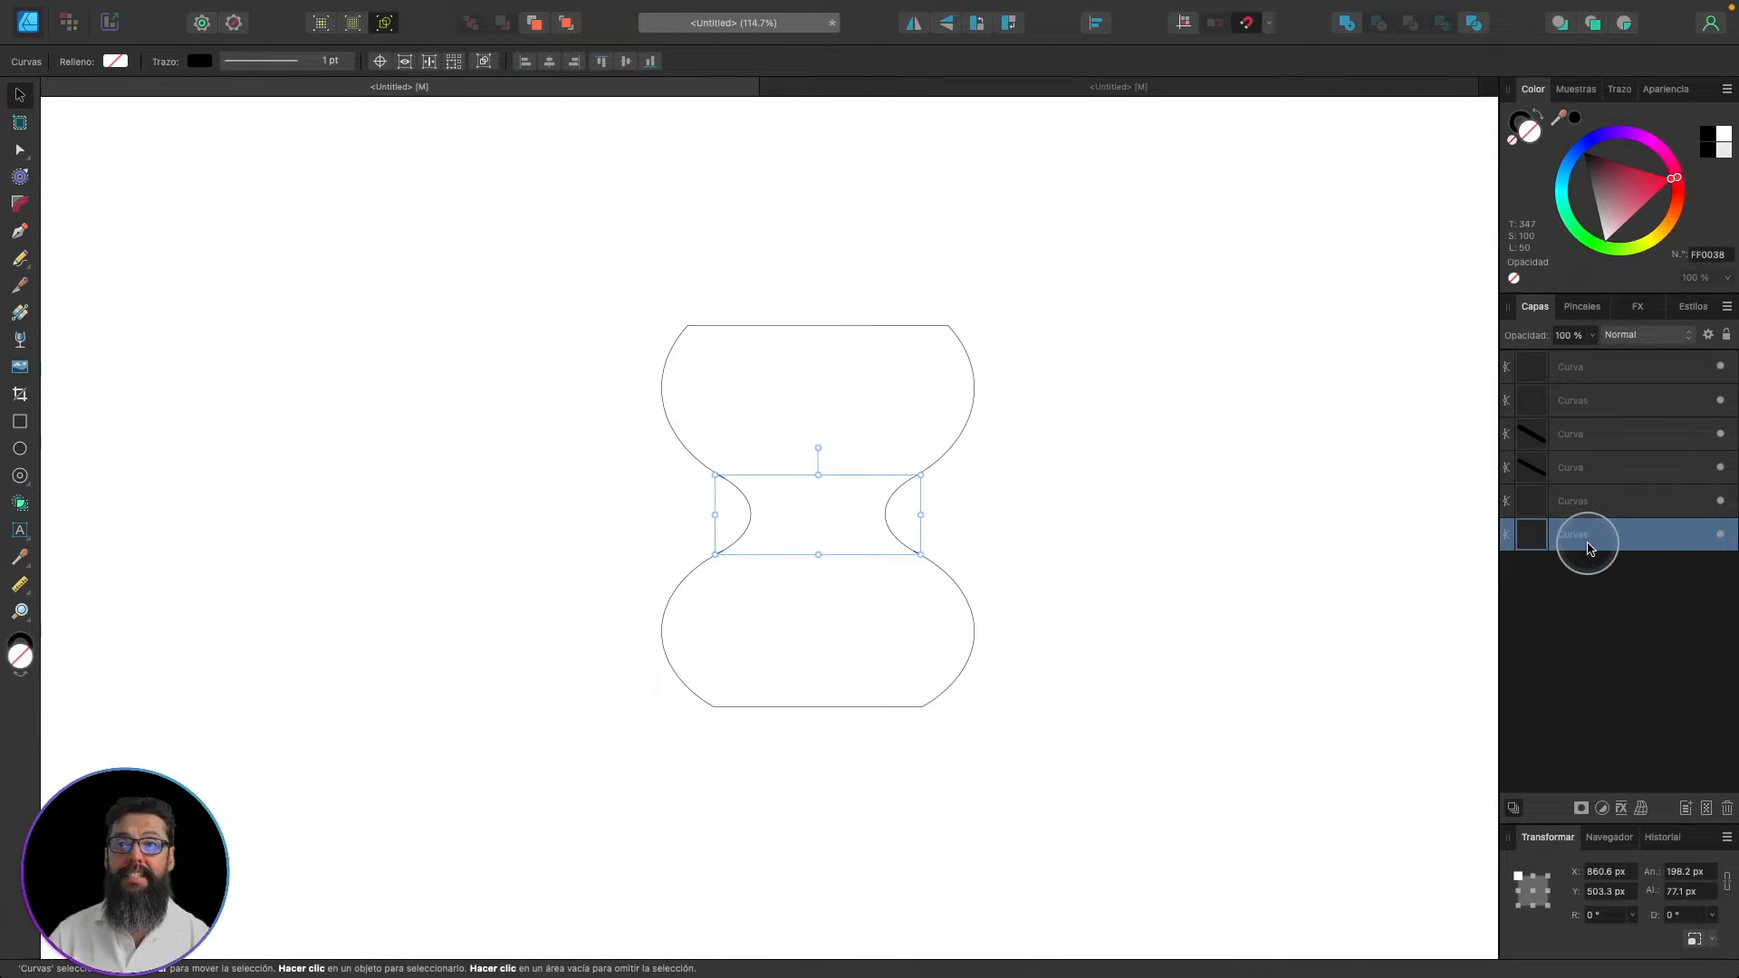
scroll(794, 485, up, 8)
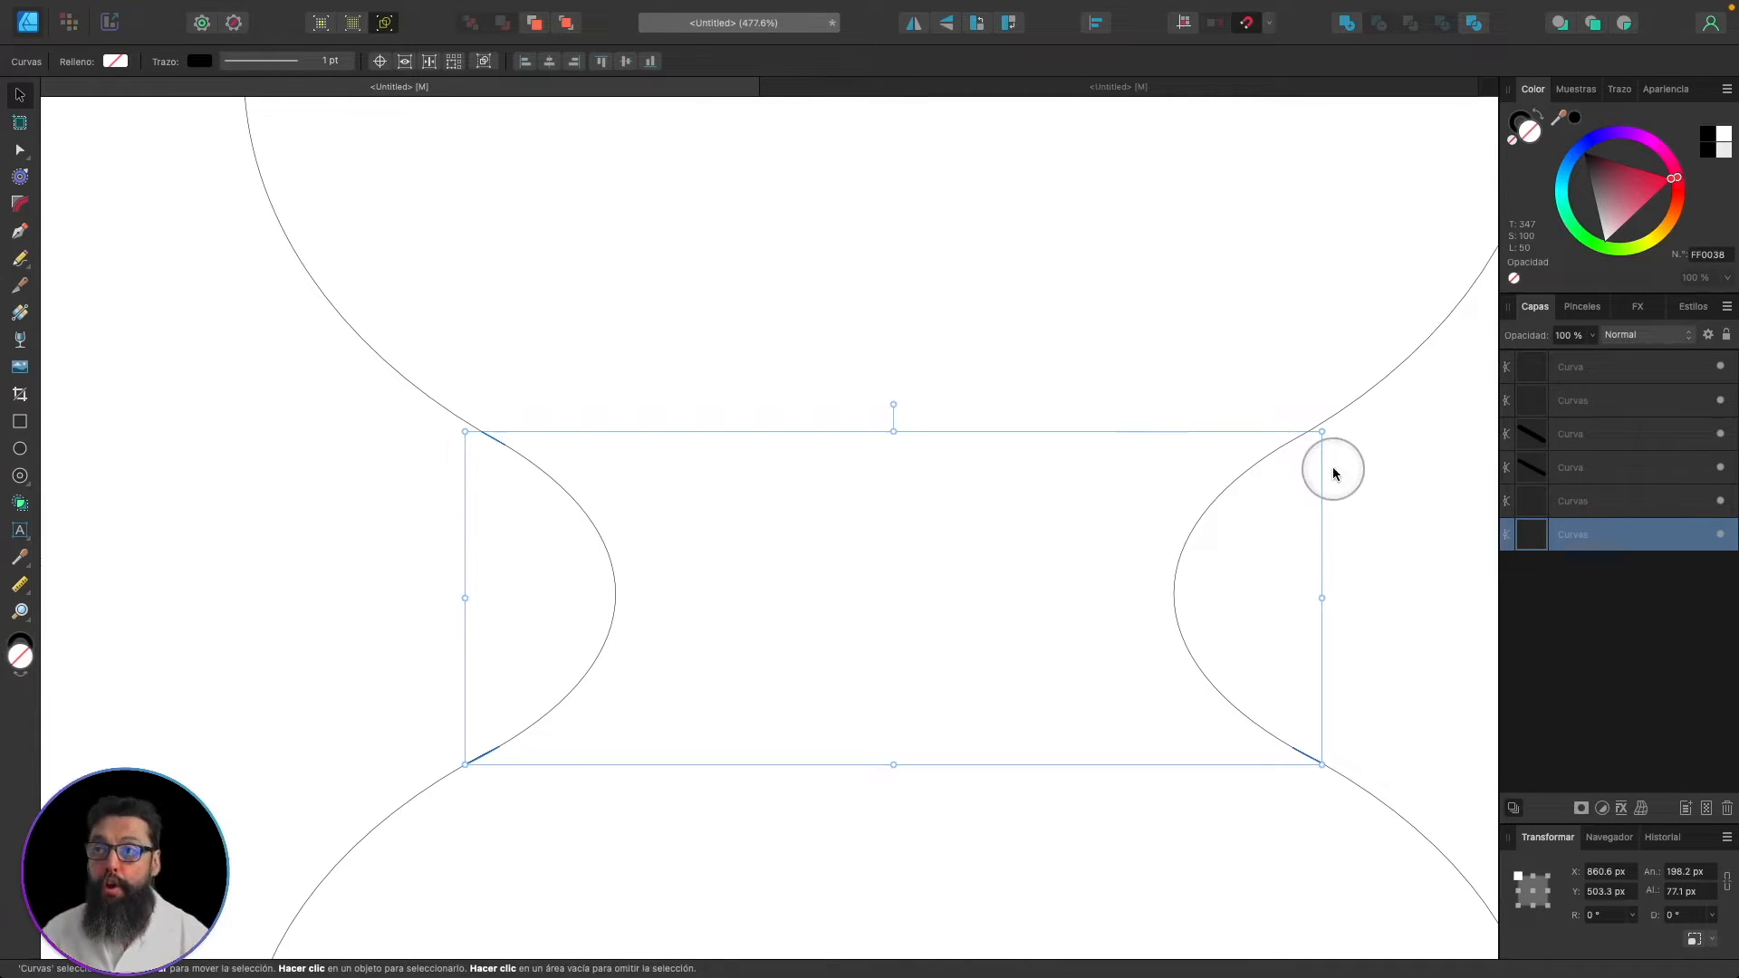
- Delete the five leftover curve layers beneath the hourglass outline
shift+click(1558, 414)
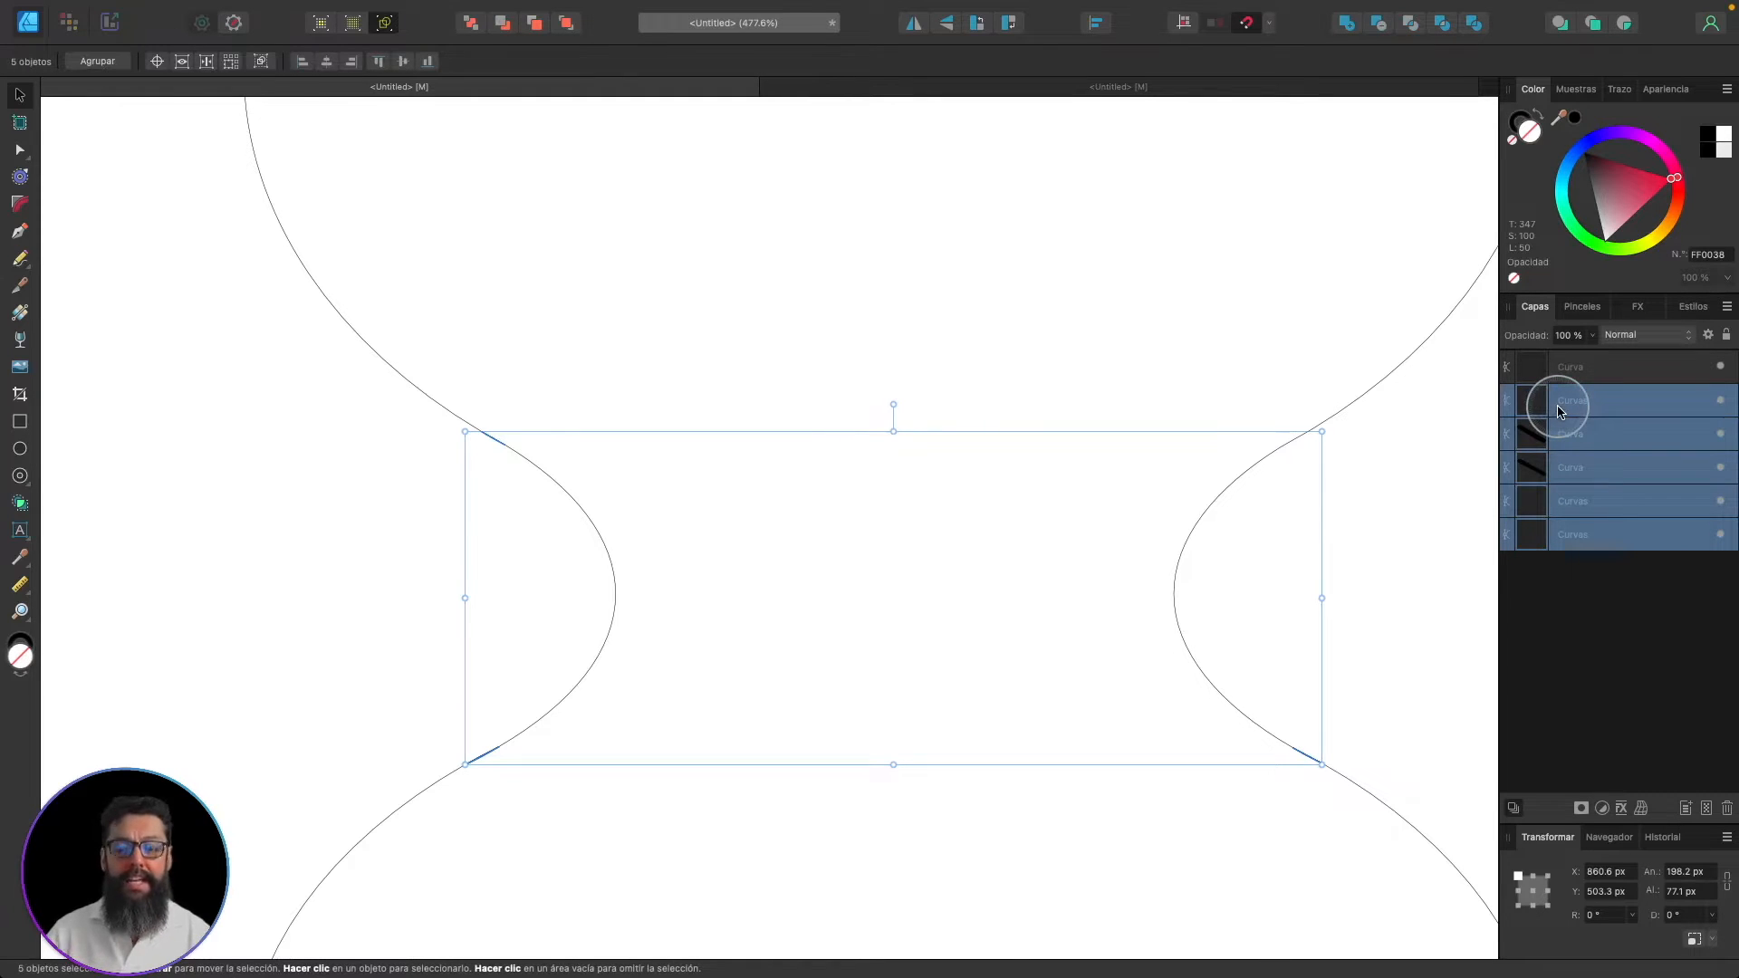
key(BackSpace)
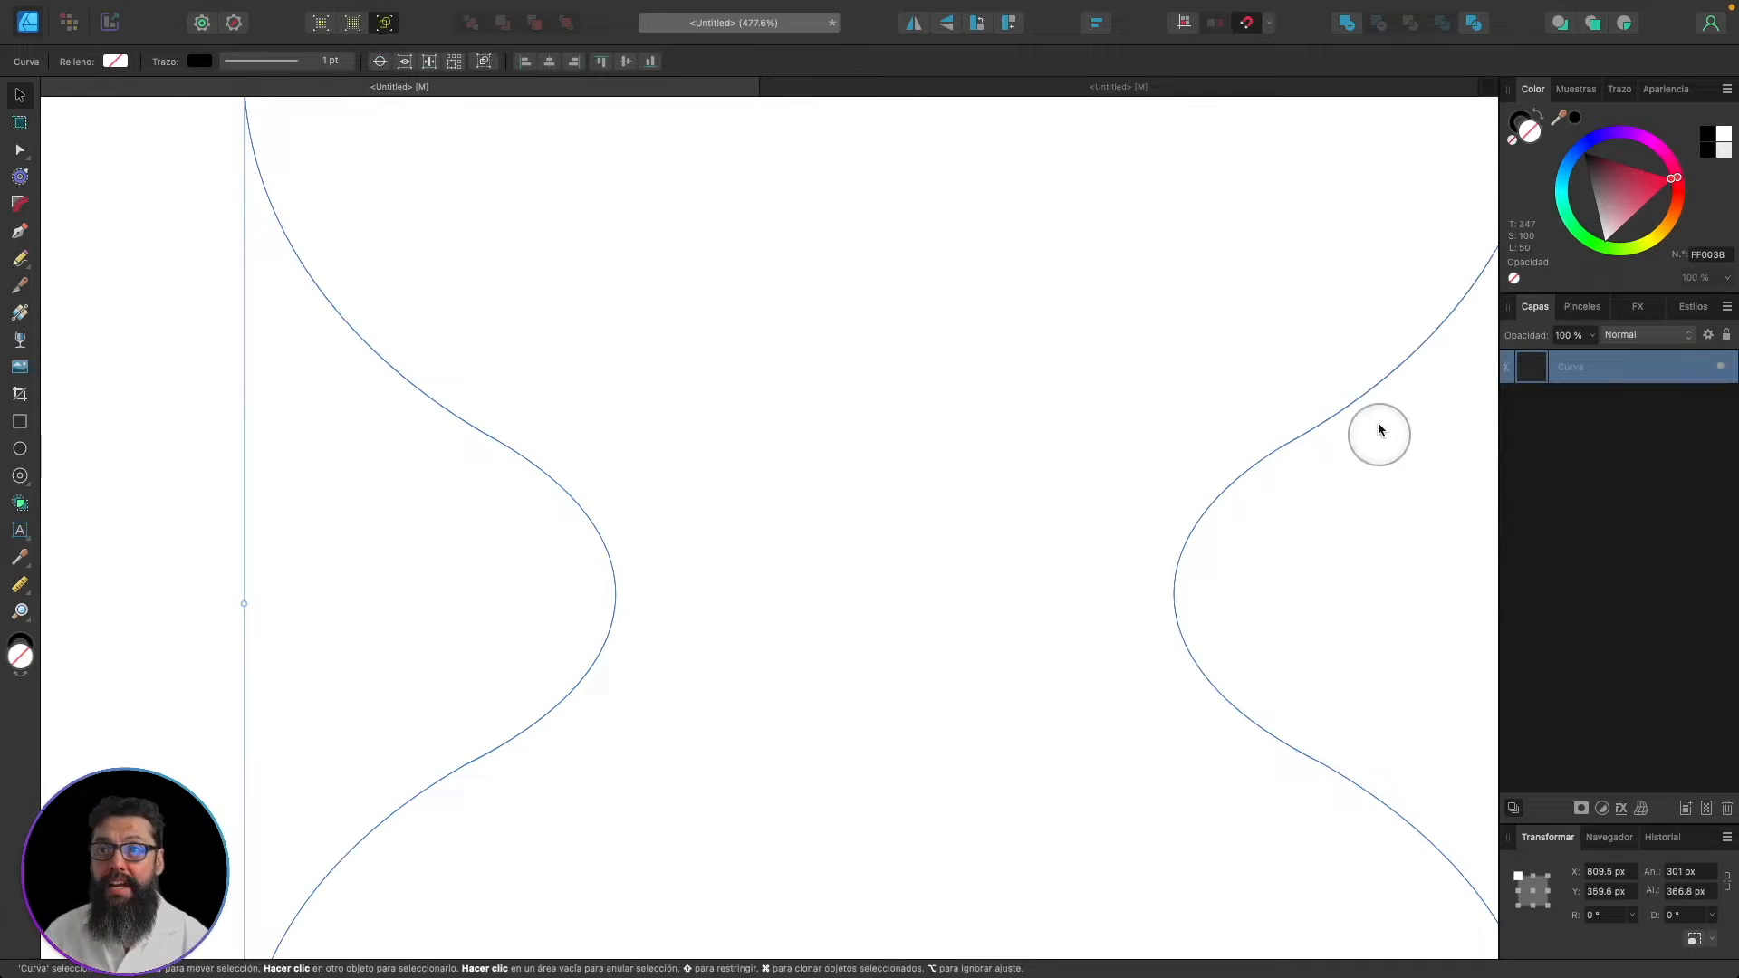
key(super+0)
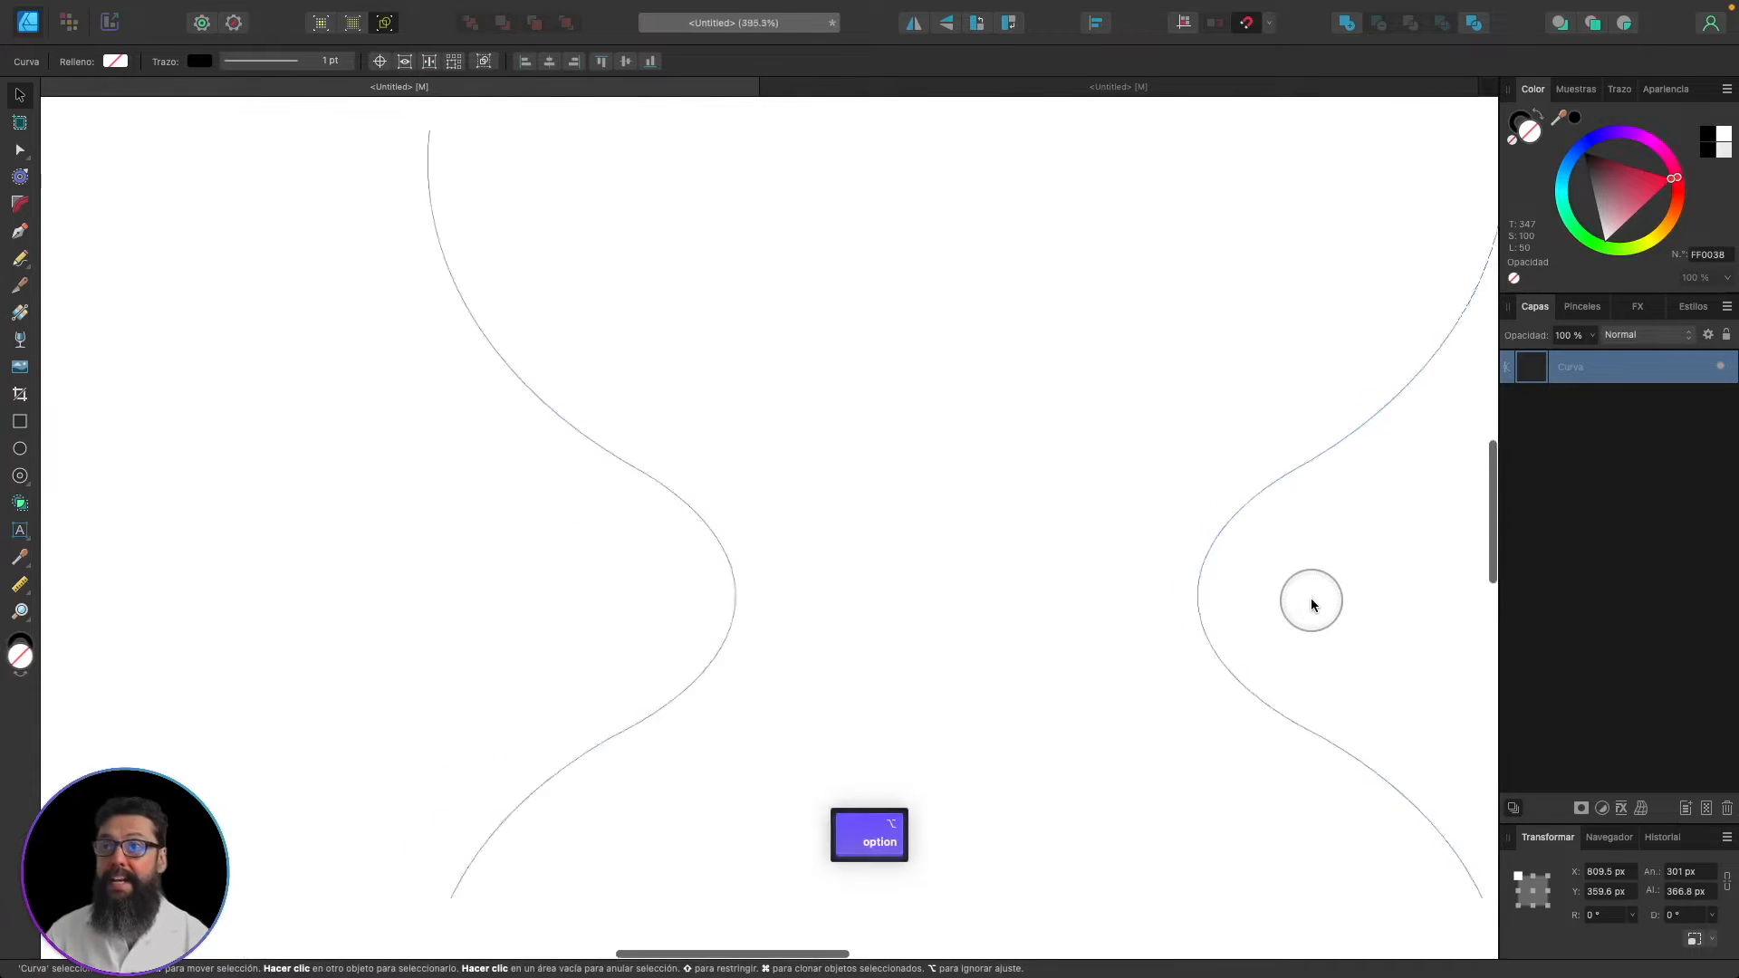
scroll(1313, 605, right, 5)
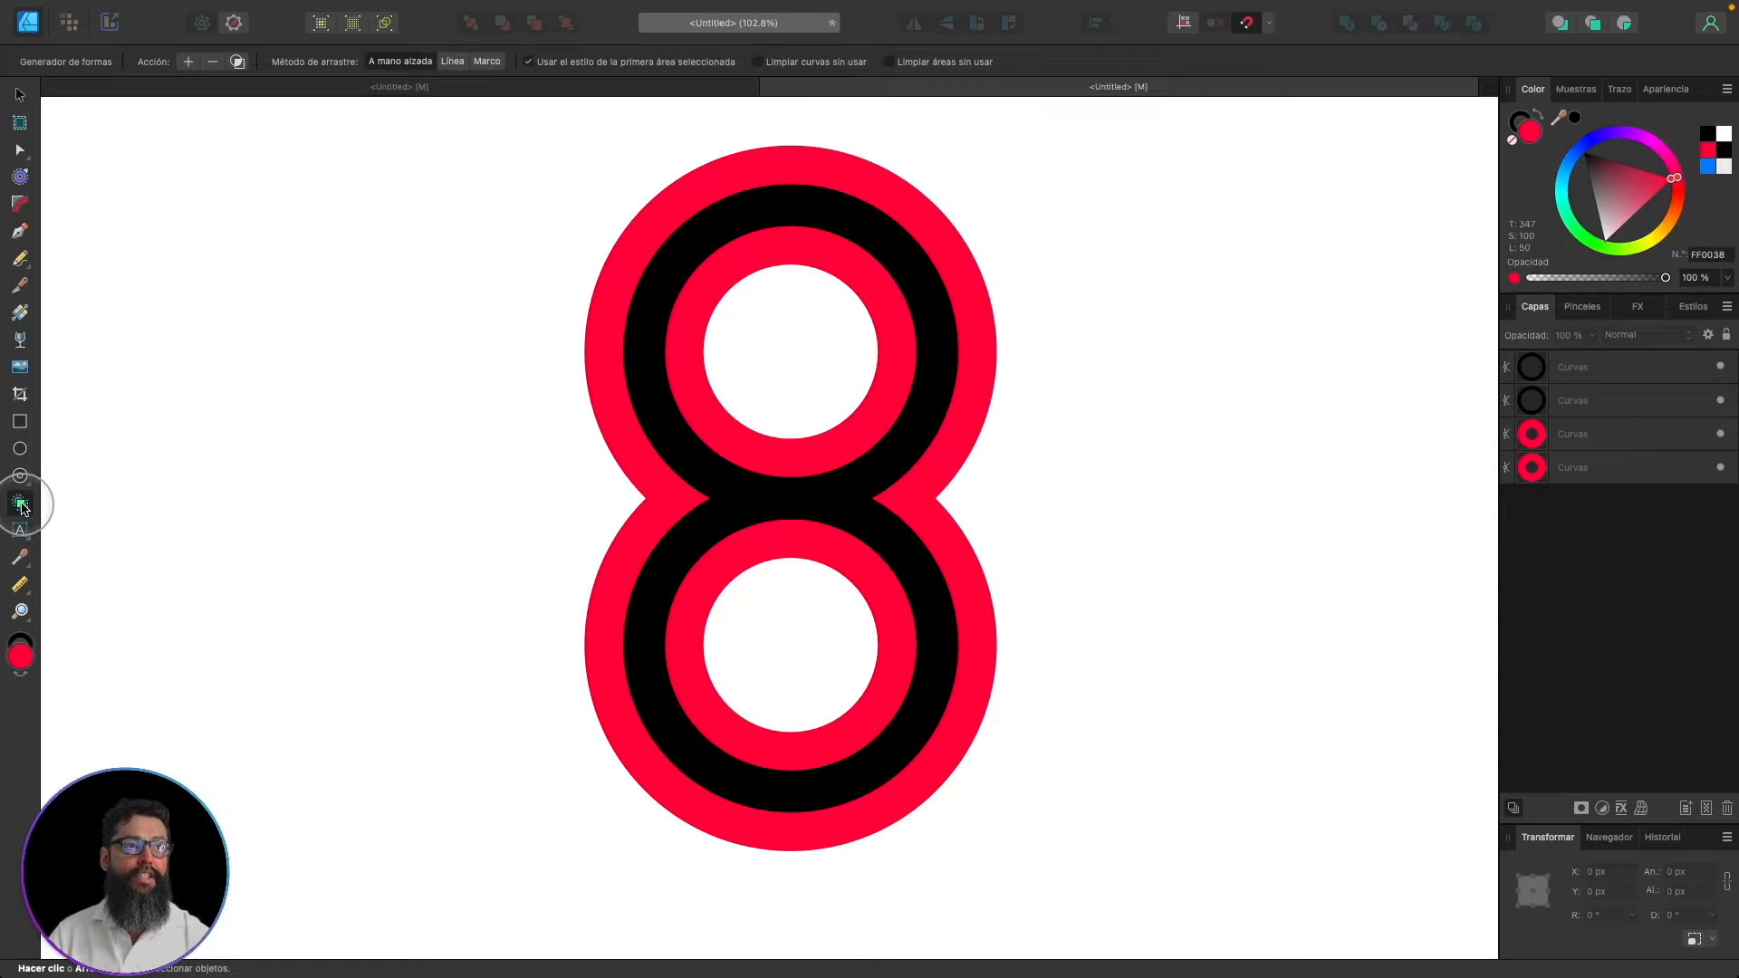
- Use the Shape Builder on the four red and black rings, cleaning unused curves and areas, to merge the black segments into one open-ended figure-eight
drag(450, 128, 1191, 905)
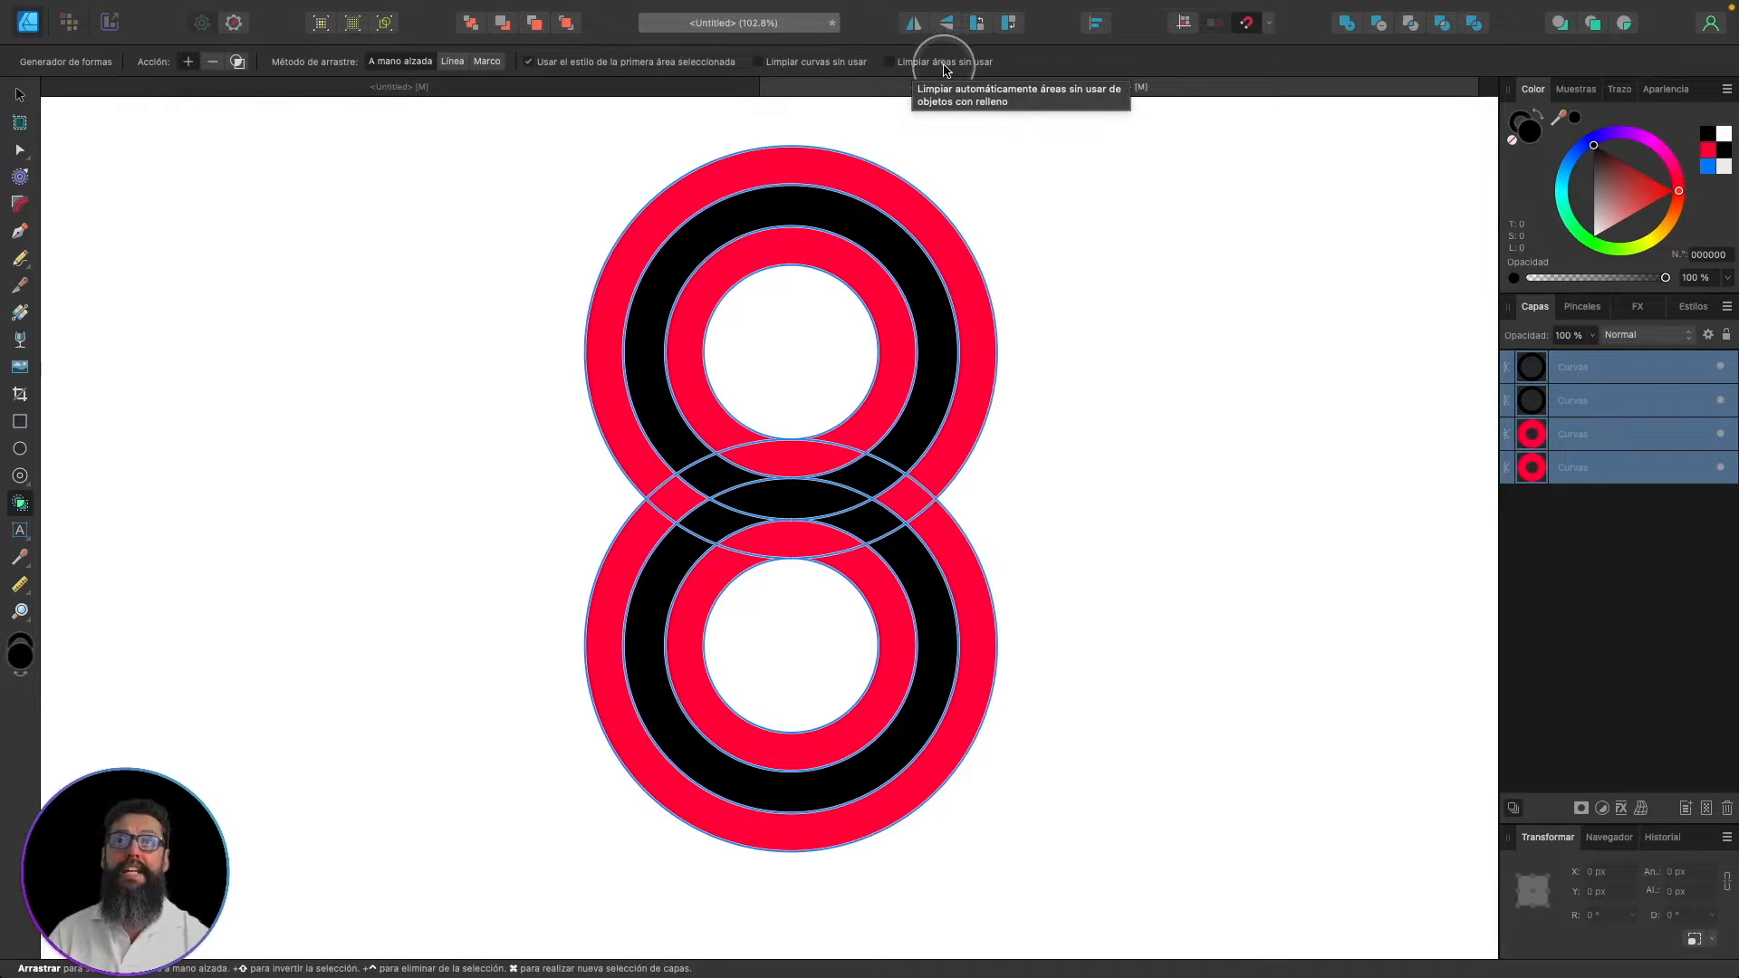
click(763, 64)
click(887, 62)
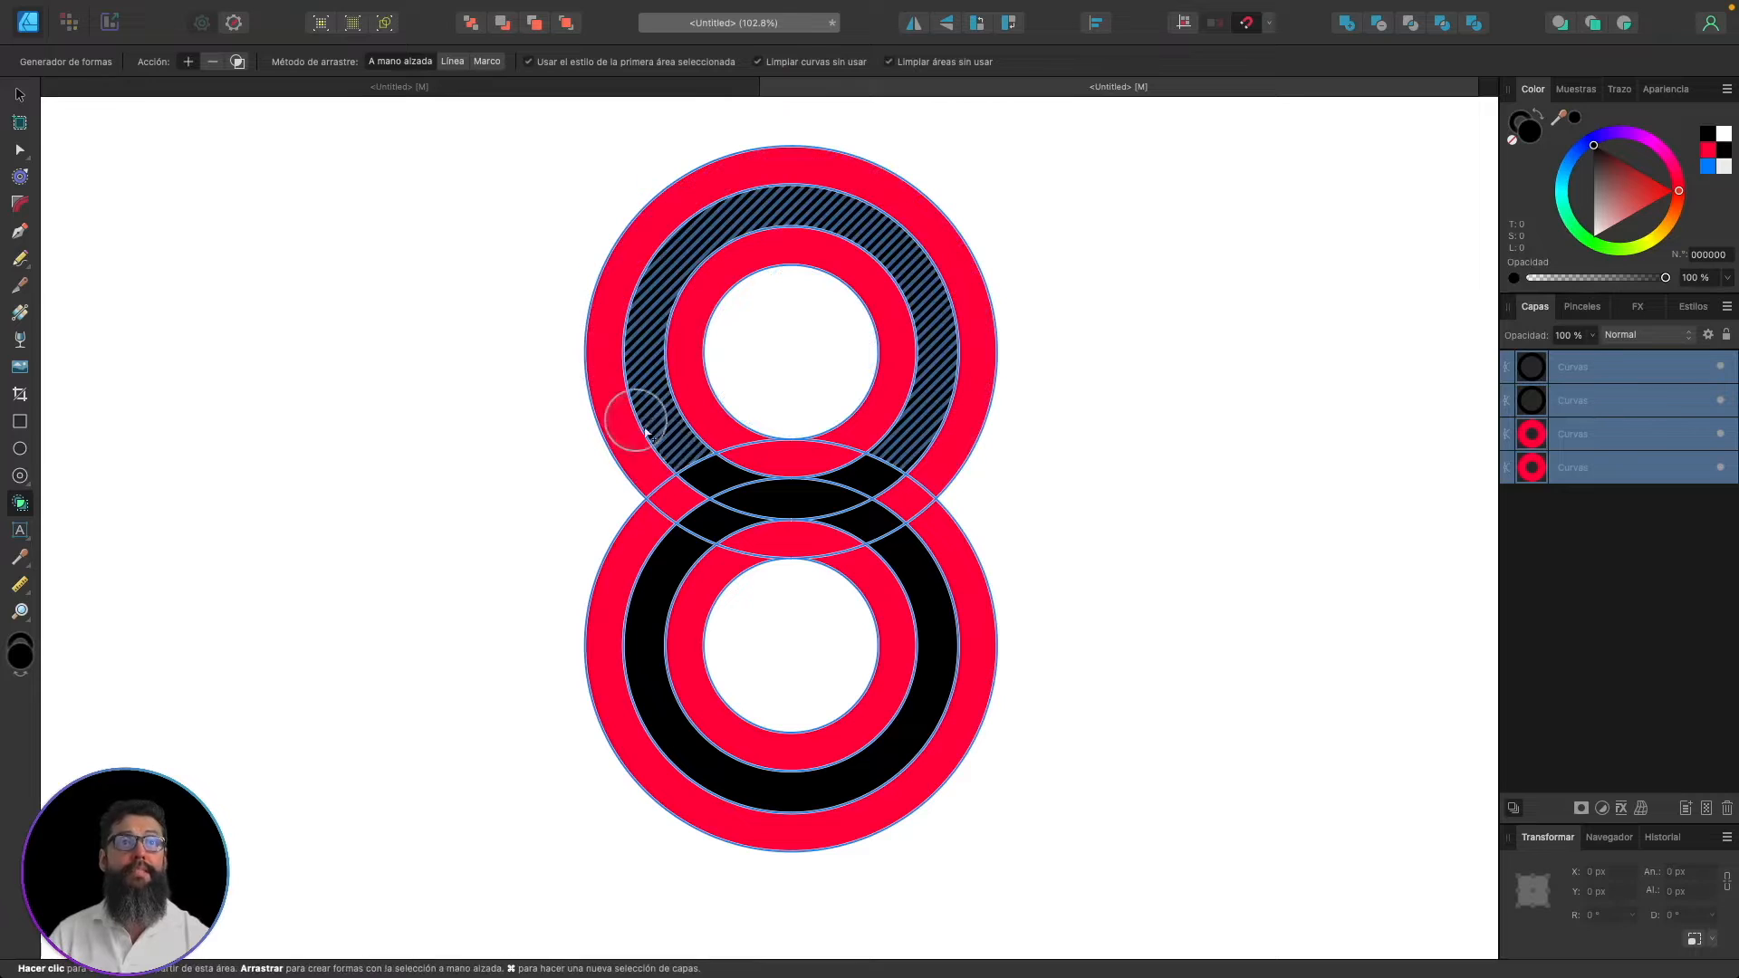
mouse_move(675, 444)
mouse_down()
mouse_move(725, 482)
mouse_move(861, 505)
mouse_move(902, 550)
mouse_up()
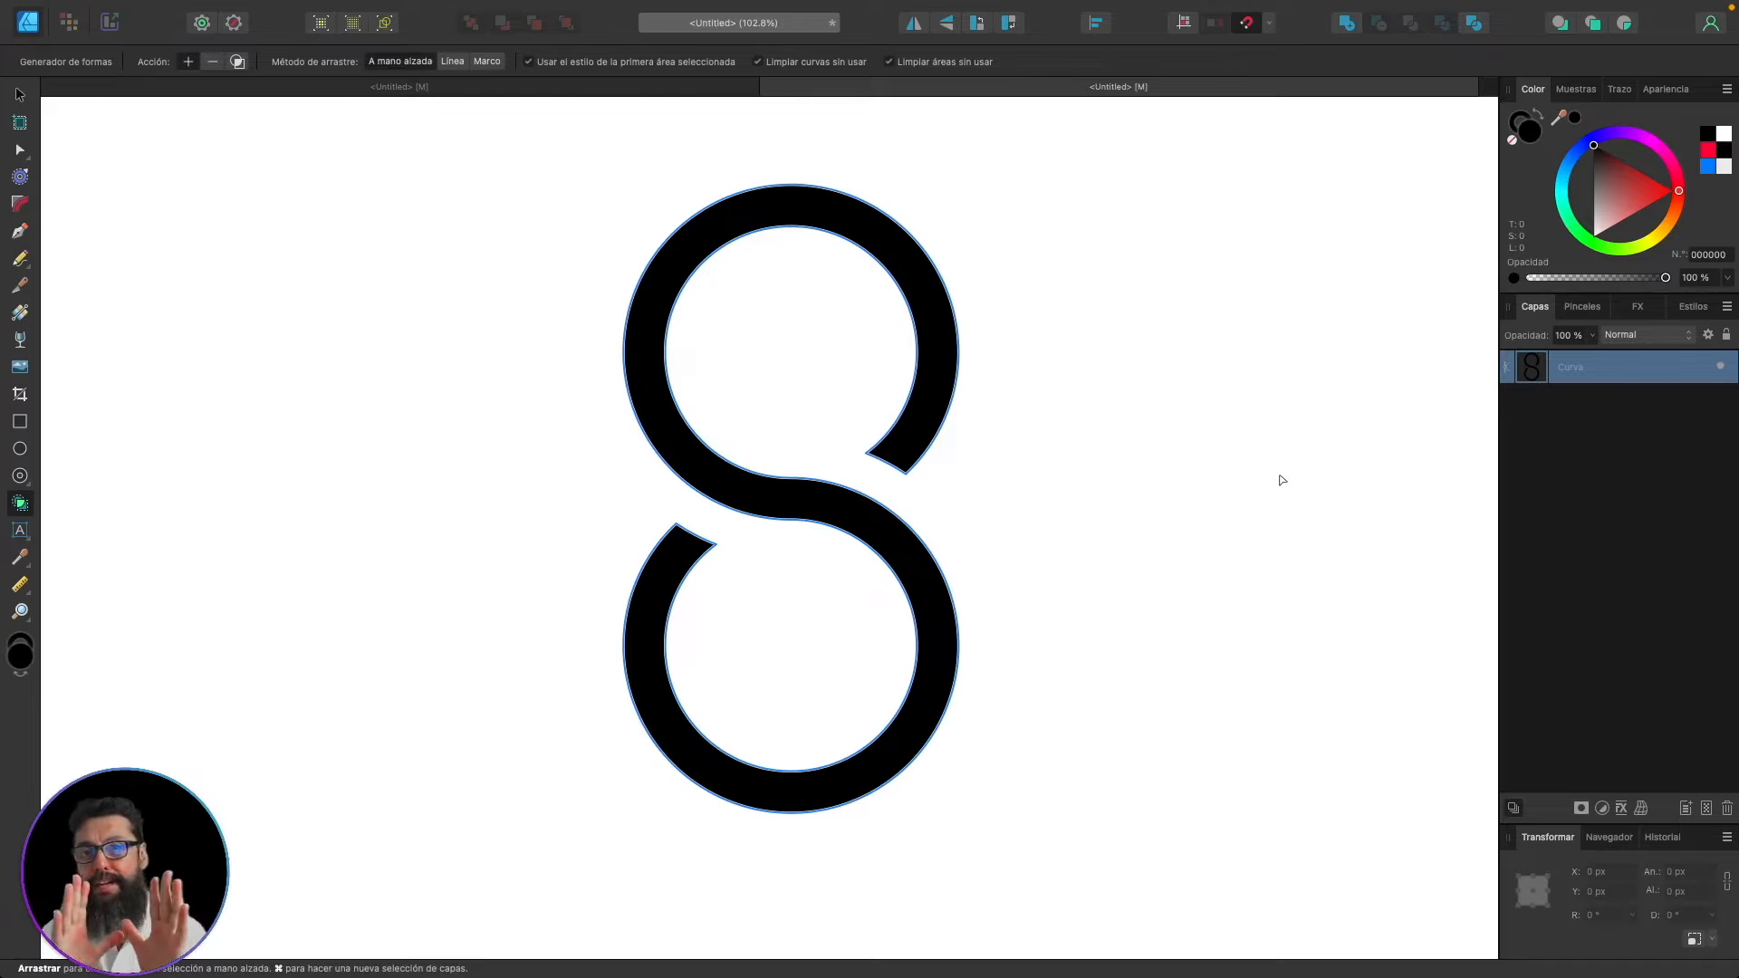
key(super)
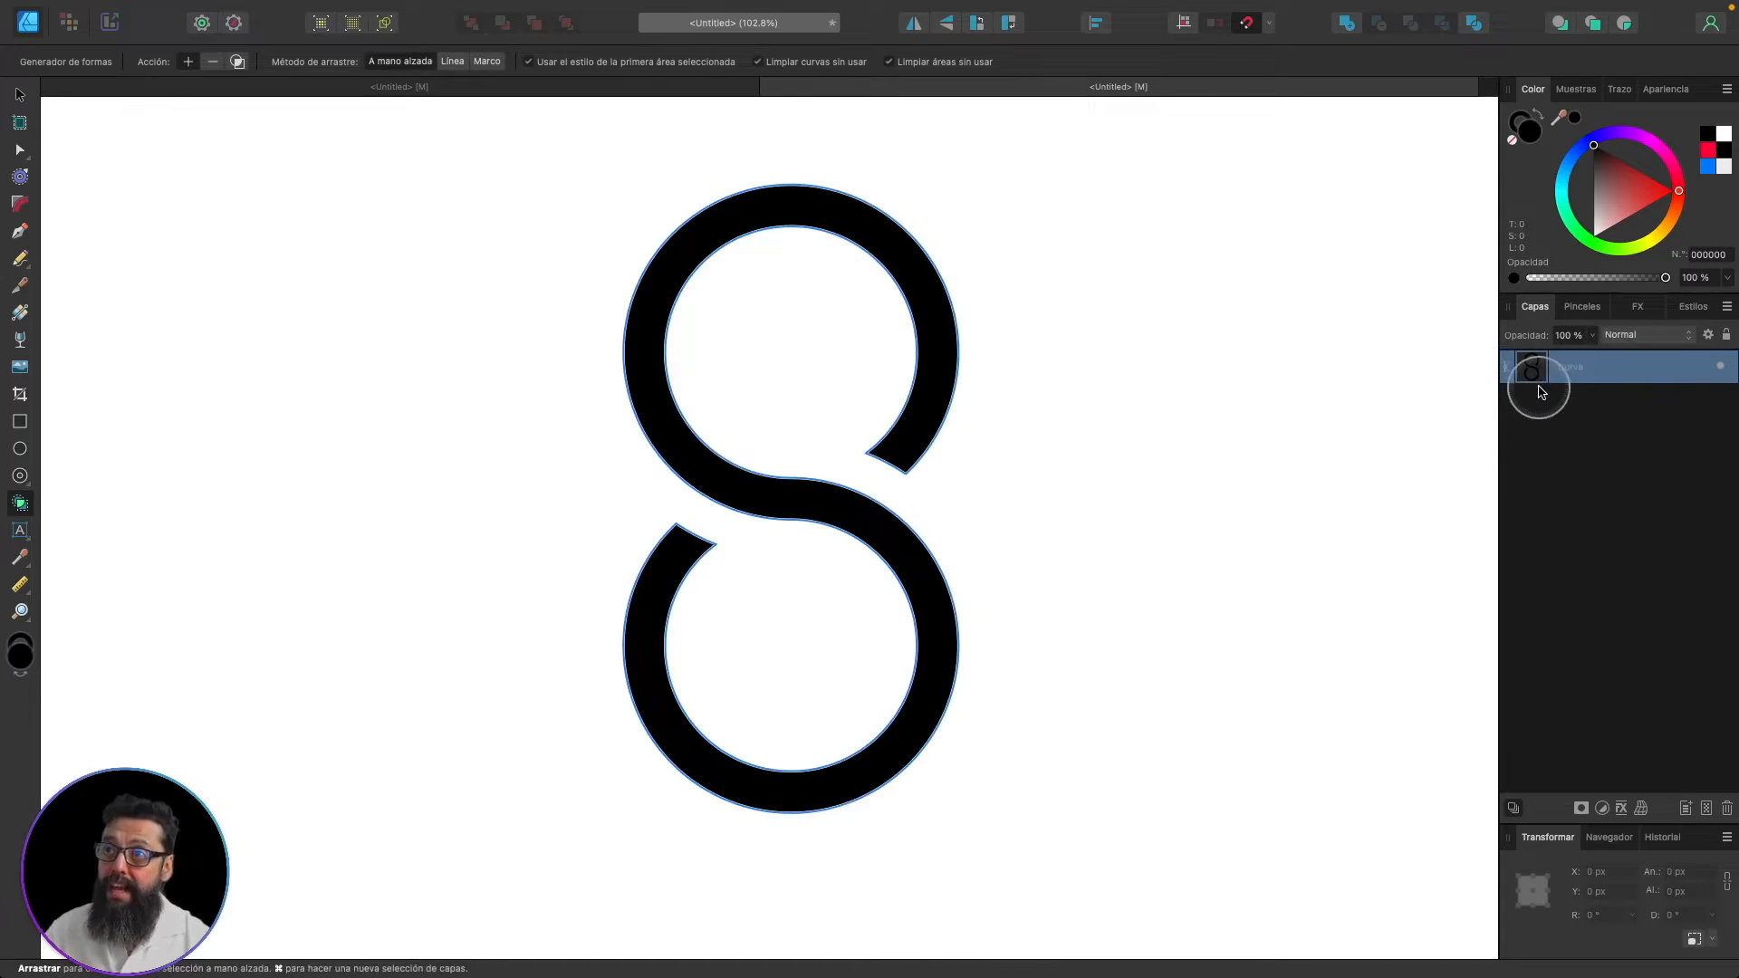
- Undo the previous figure-eight merge and rebuild it with the Shape Builder from the black ring segments, keeping the four source rings
key(super+z)
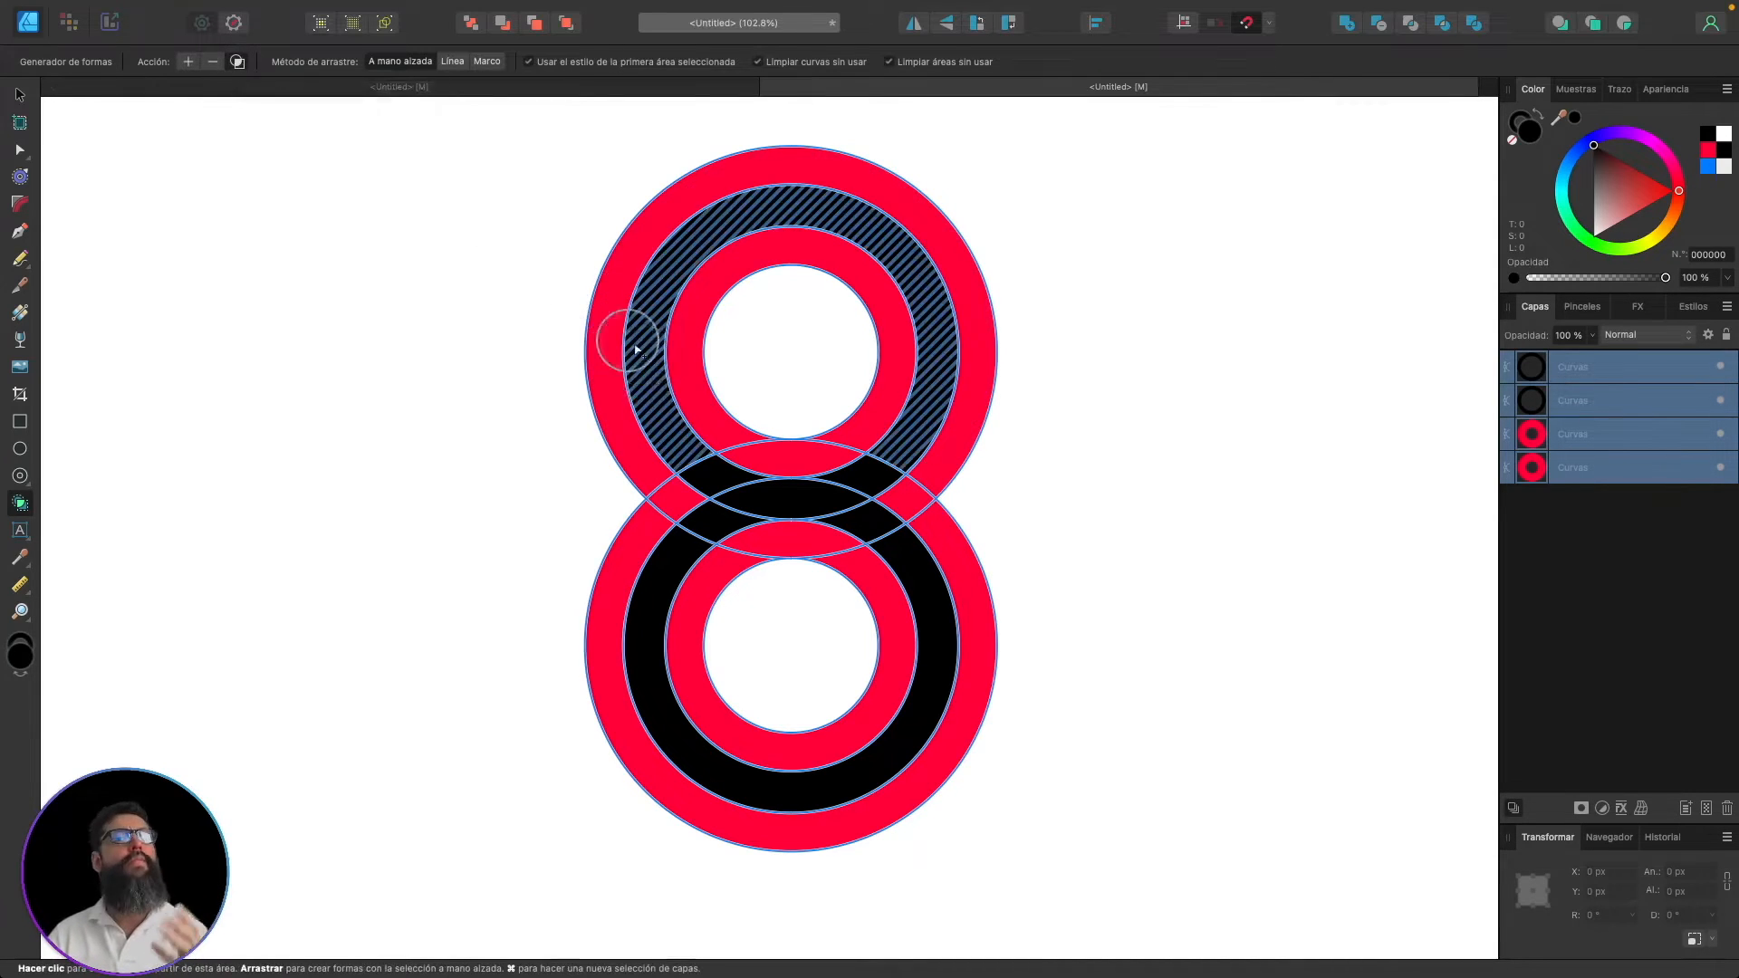
mouse_move(672, 444)
mouse_down()
mouse_move(760, 499)
mouse_move(871, 508)
mouse_move(904, 554)
mouse_up()
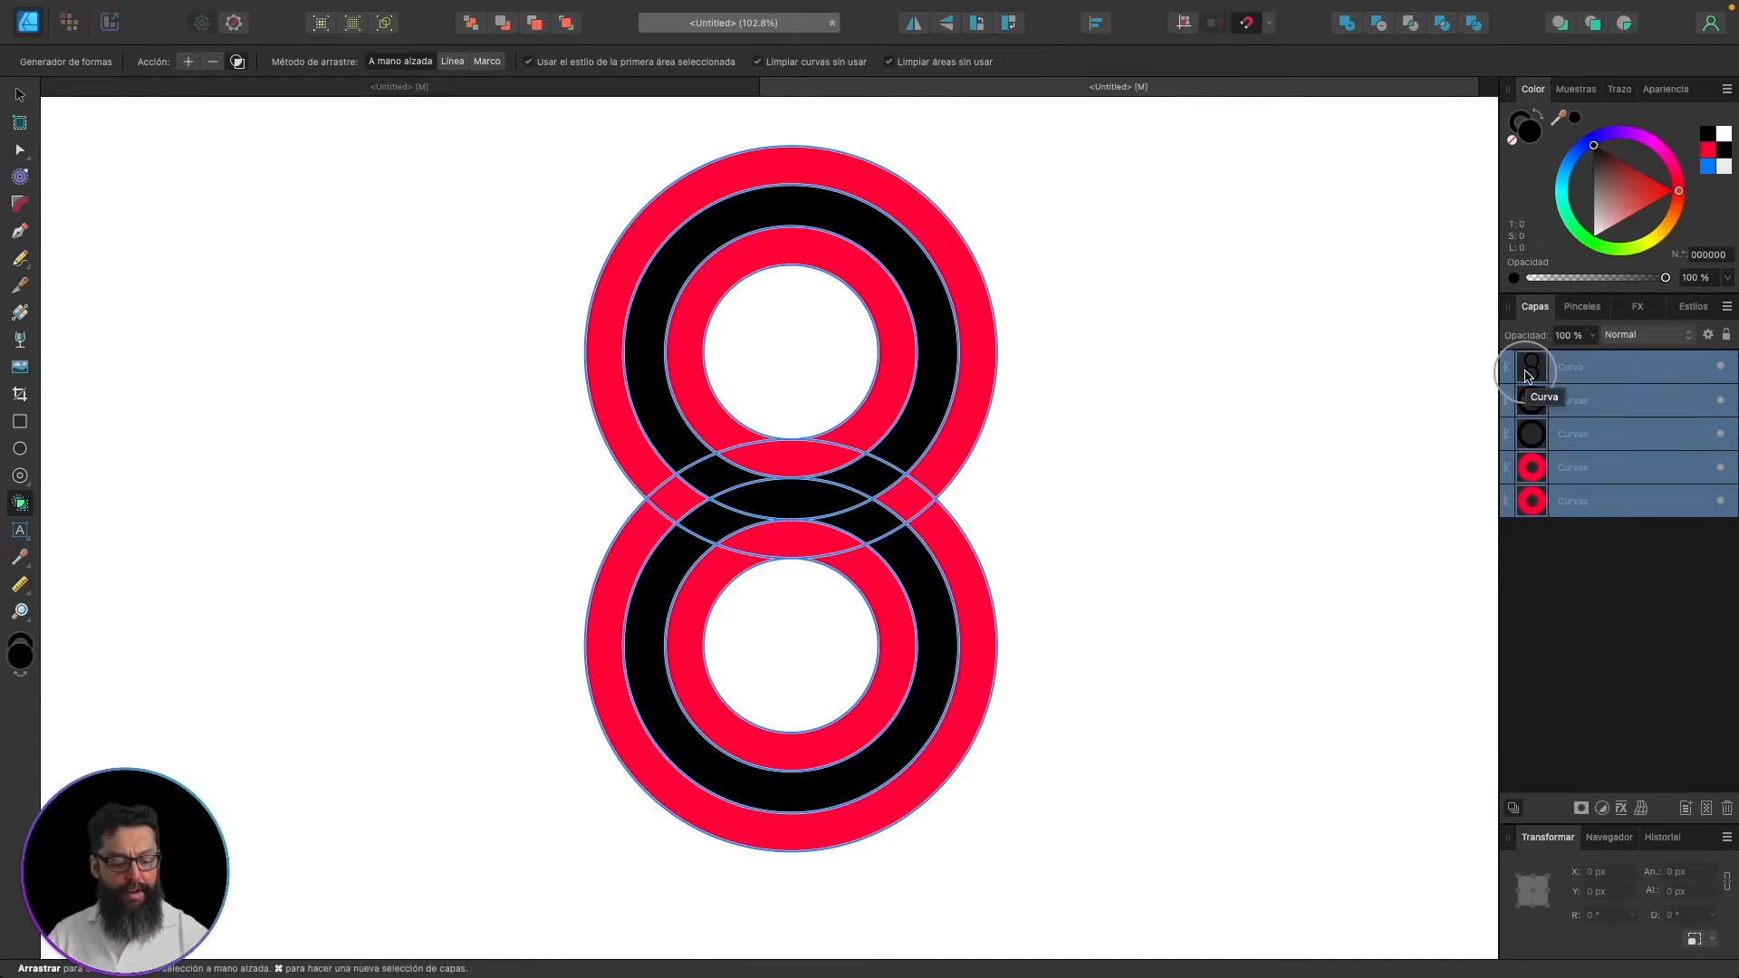
key(ctrl)
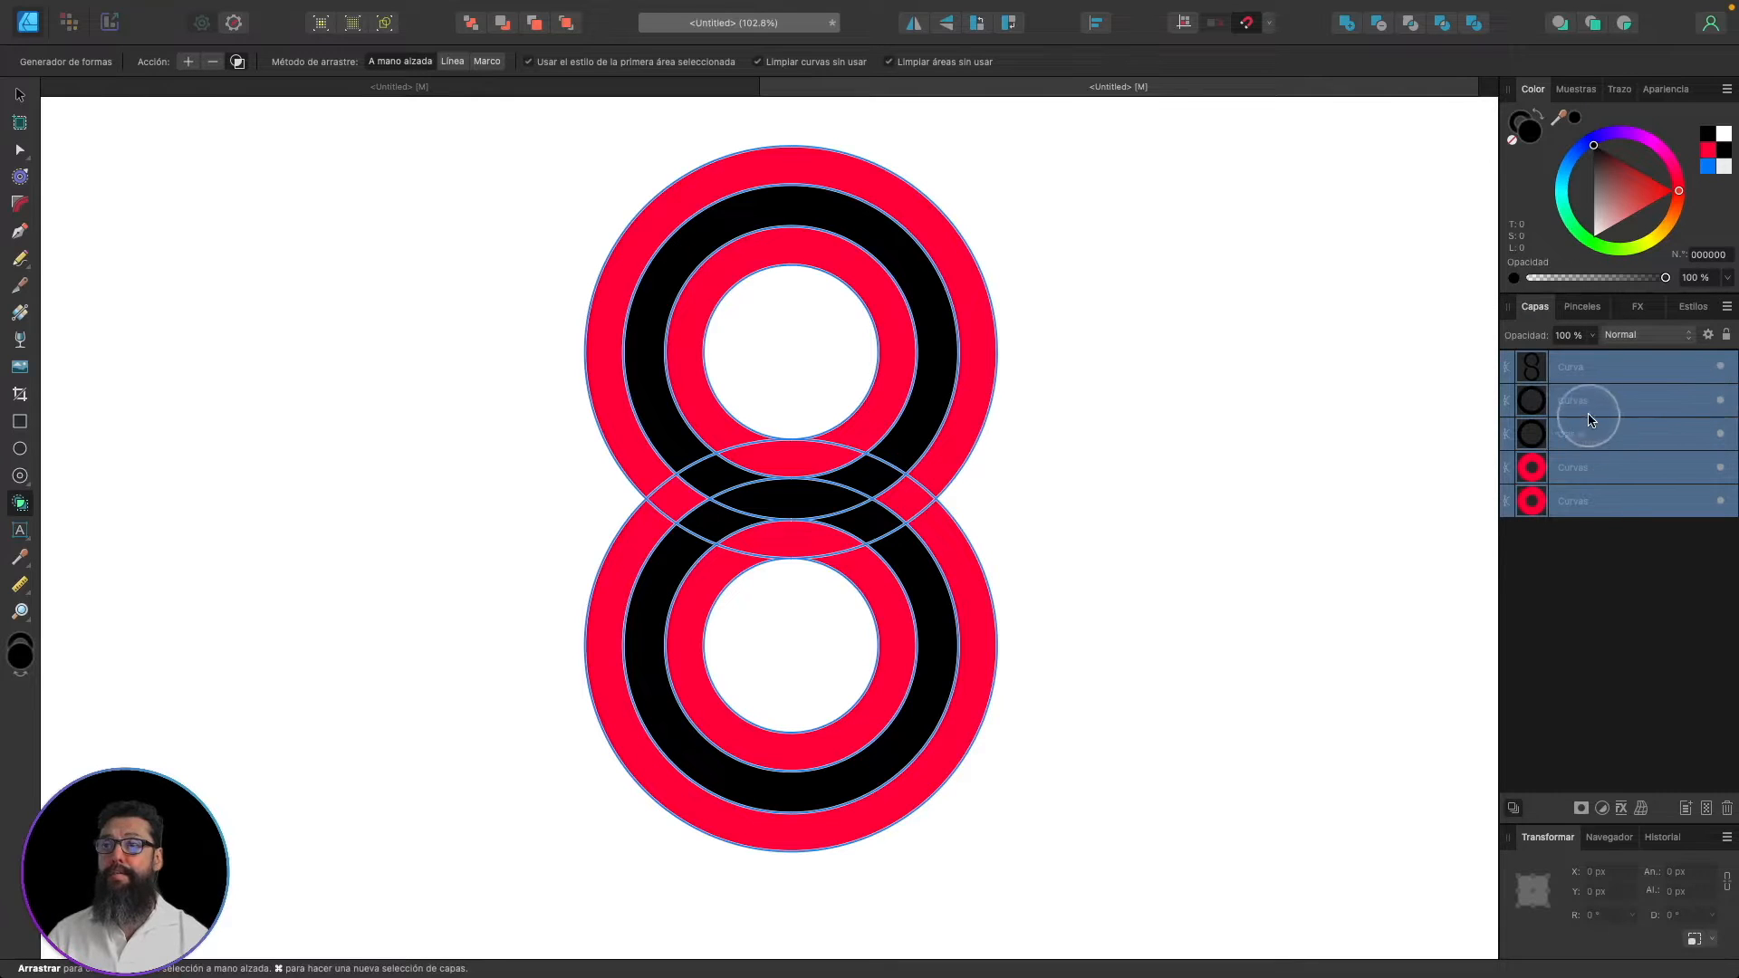
- Deselect everything and hide the source ring layers beneath the new figure-eight curve
click(1611, 543)
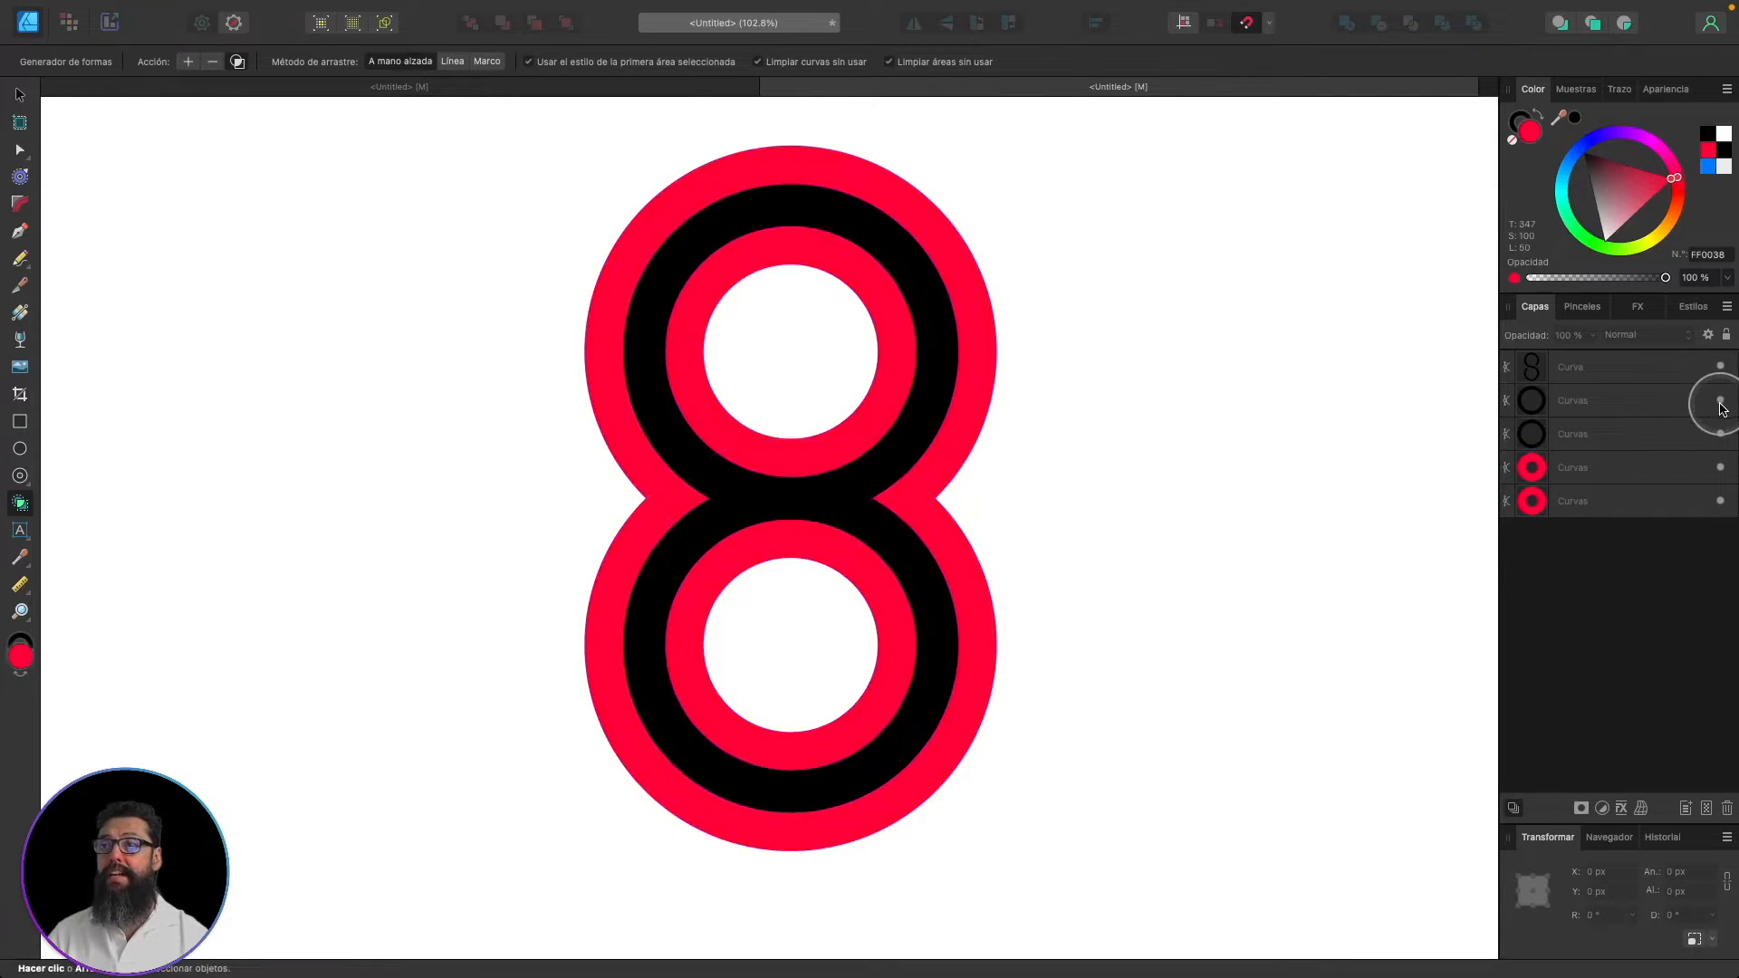
click(1720, 467)
click(1720, 501)
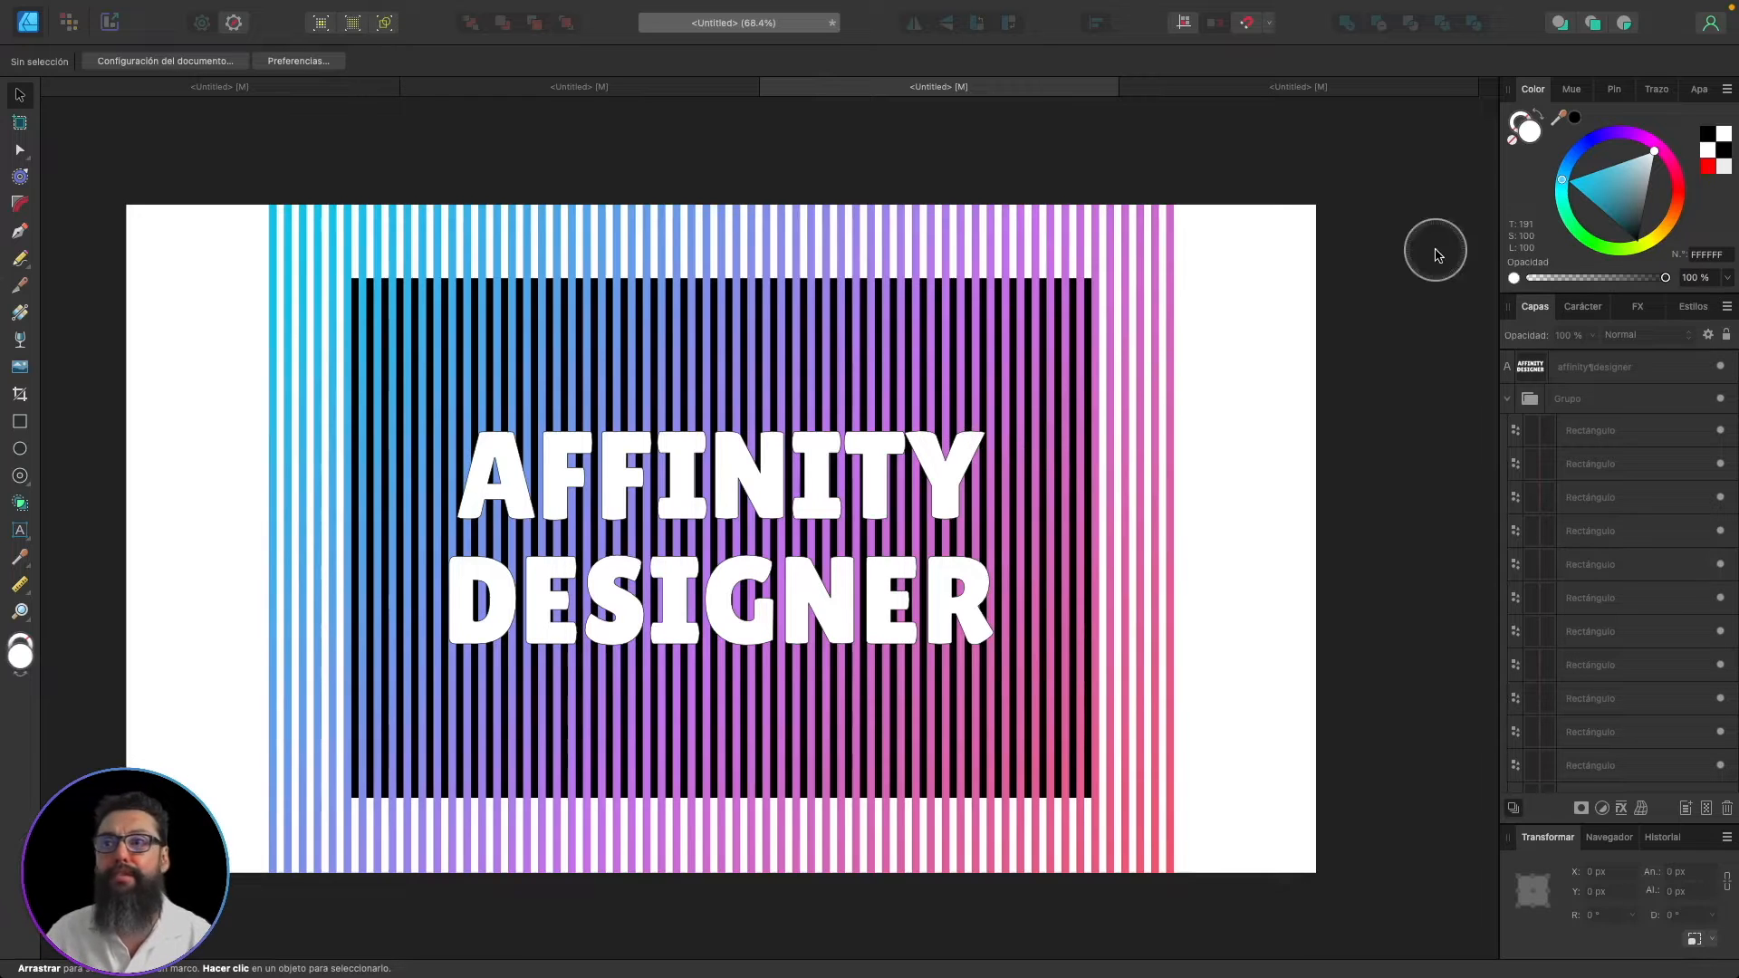
- Examine the poster's layers: the gradient stripe group with its rectangles, the black rectangle, and the AFFINITY DESIGNER text
click(1558, 405)
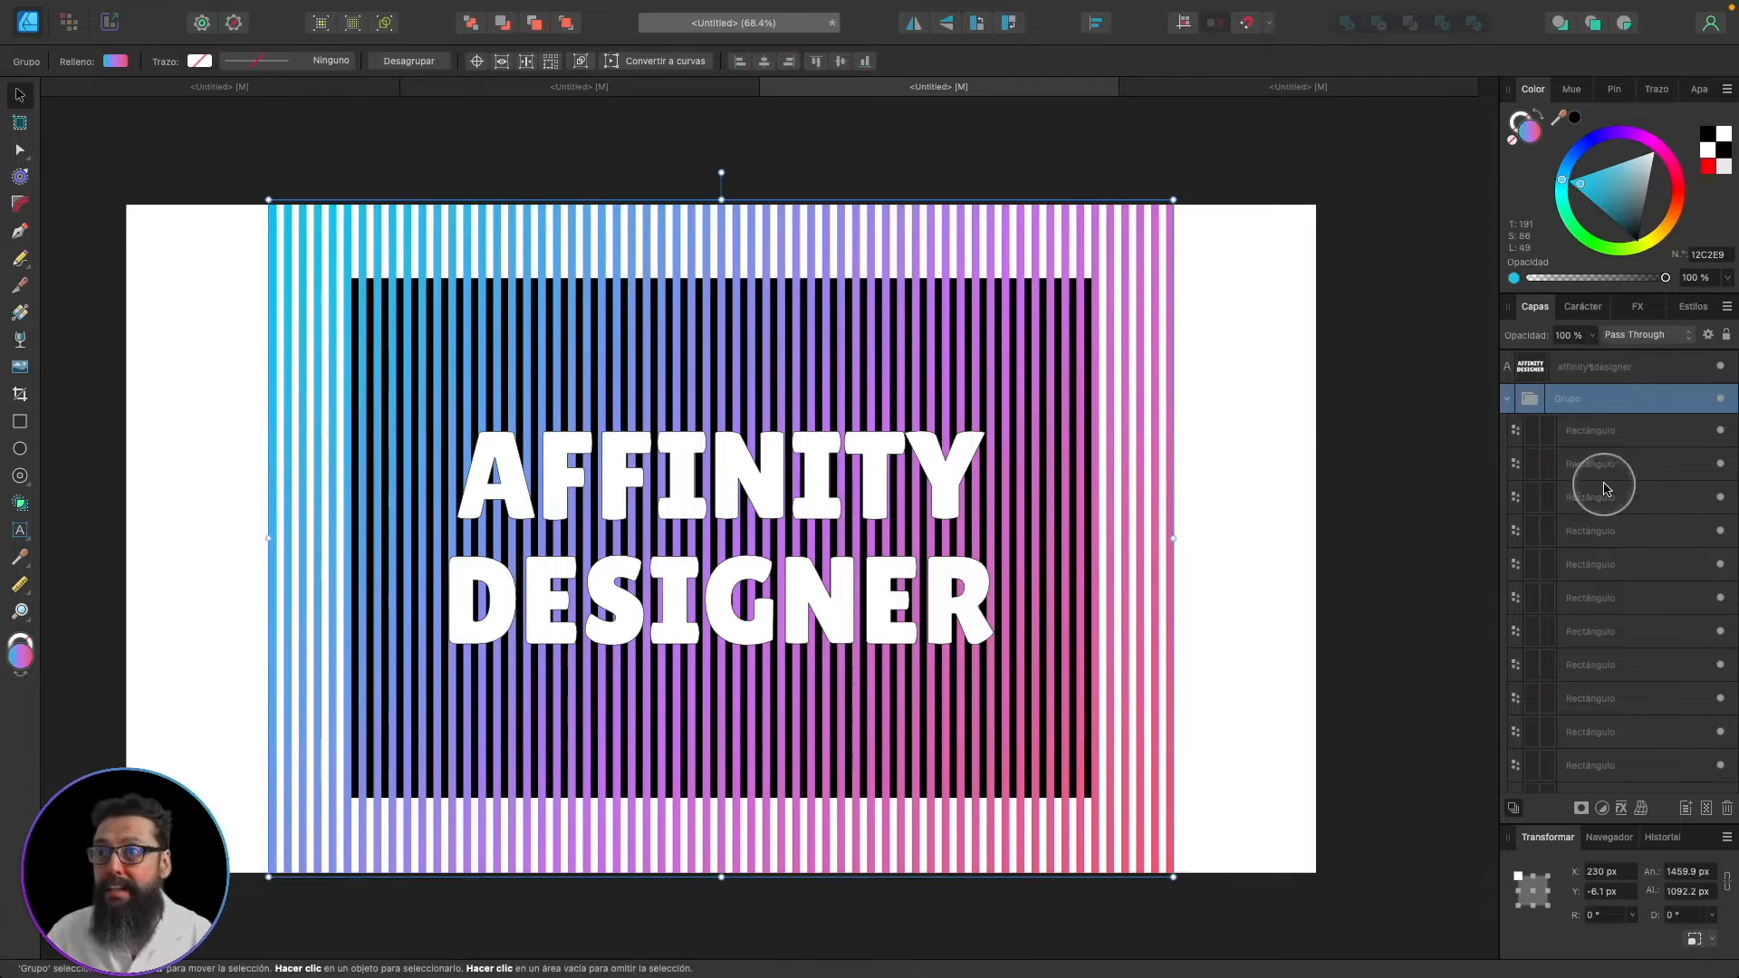
scroll(1594, 597, down, 3)
scroll(1592, 656, up, 3)
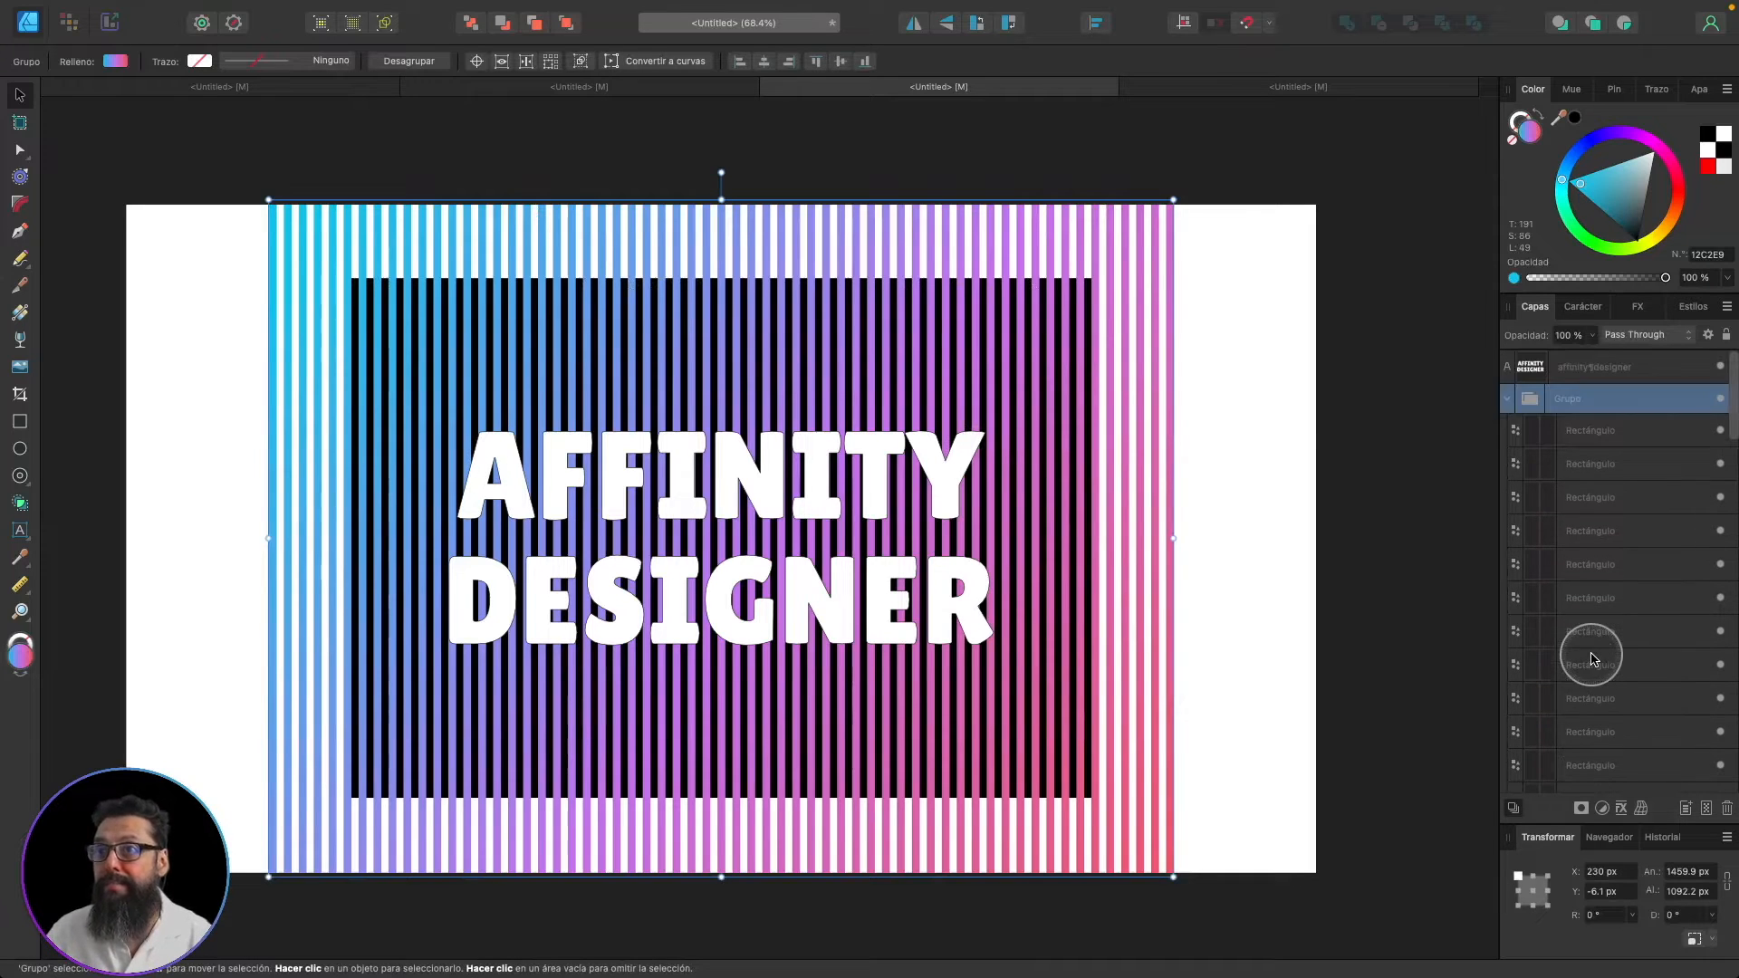
click(1502, 404)
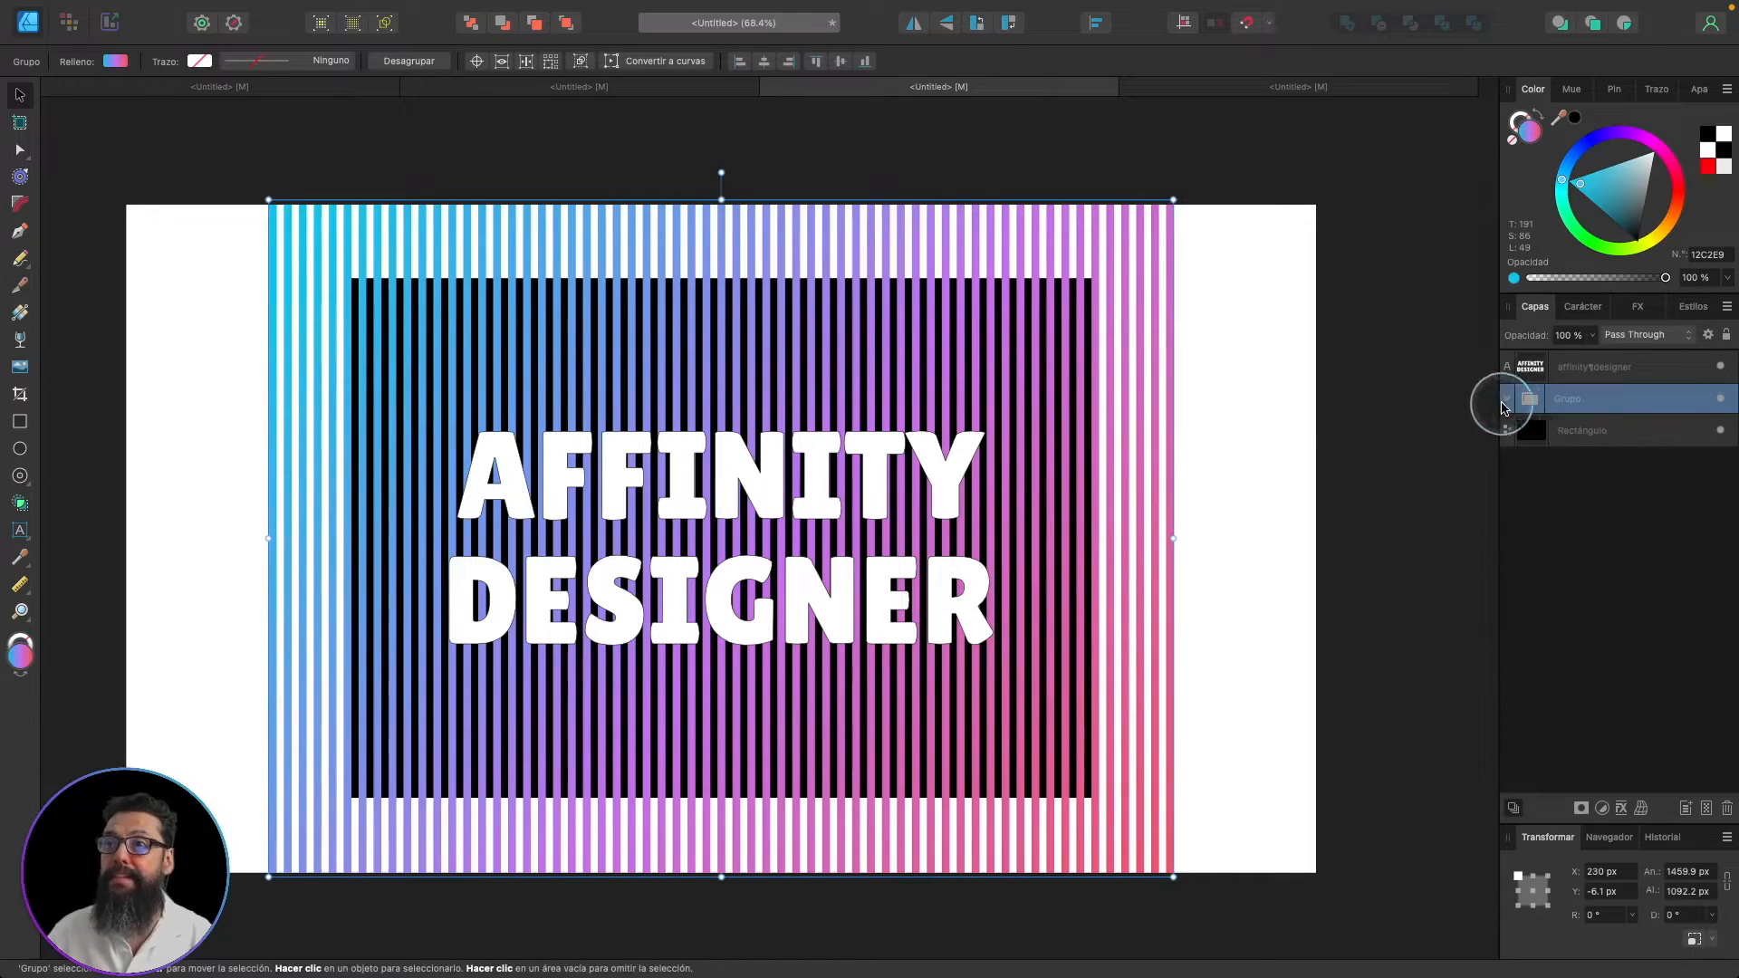
click(1569, 430)
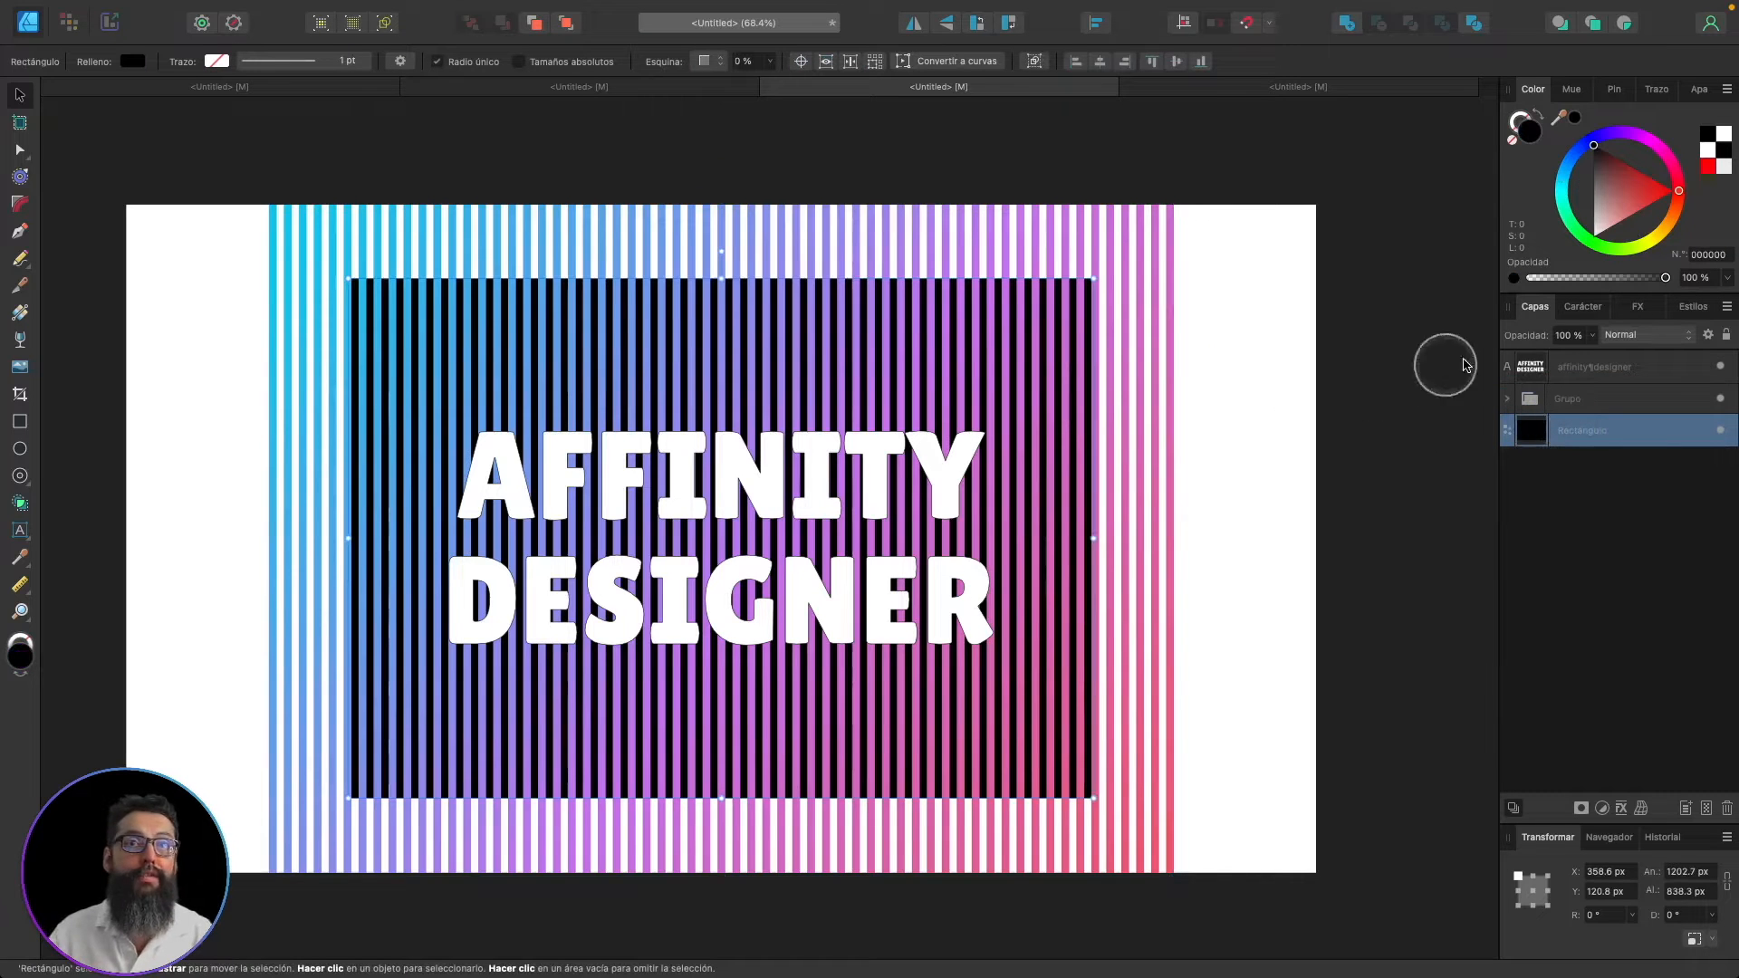
click(1574, 366)
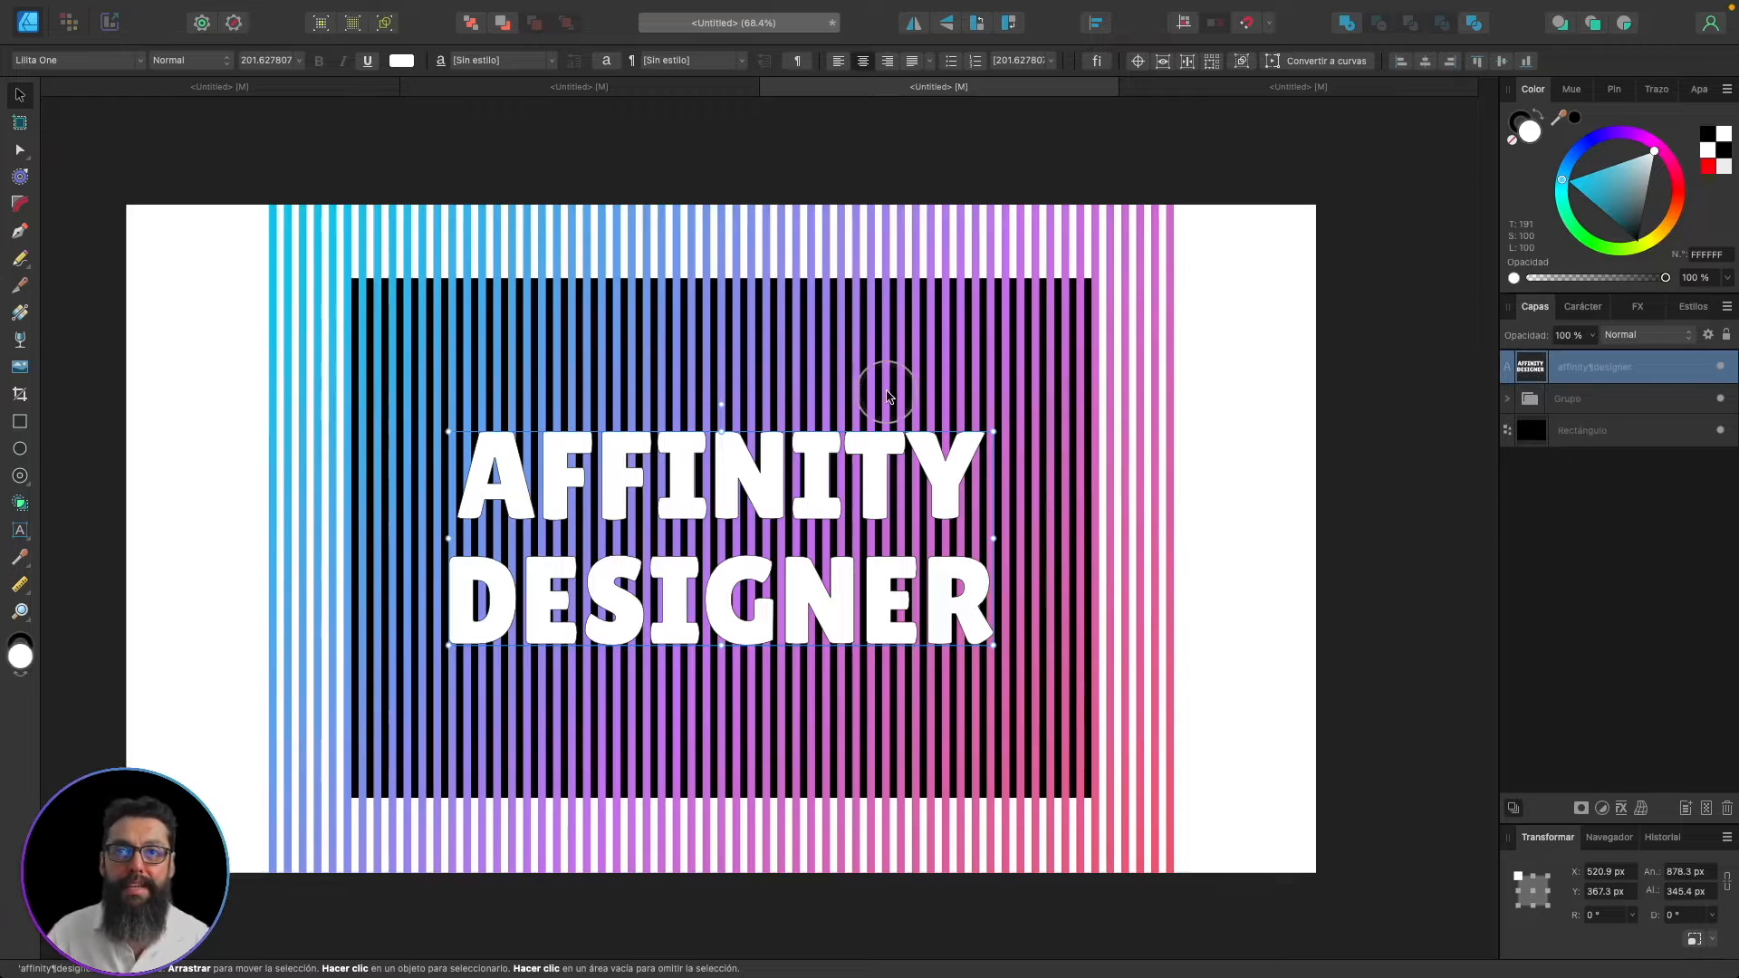
- Apply a Malla (mesh) warp to the gradient stripe group and ready its mesh nodes for editing
click(1593, 399)
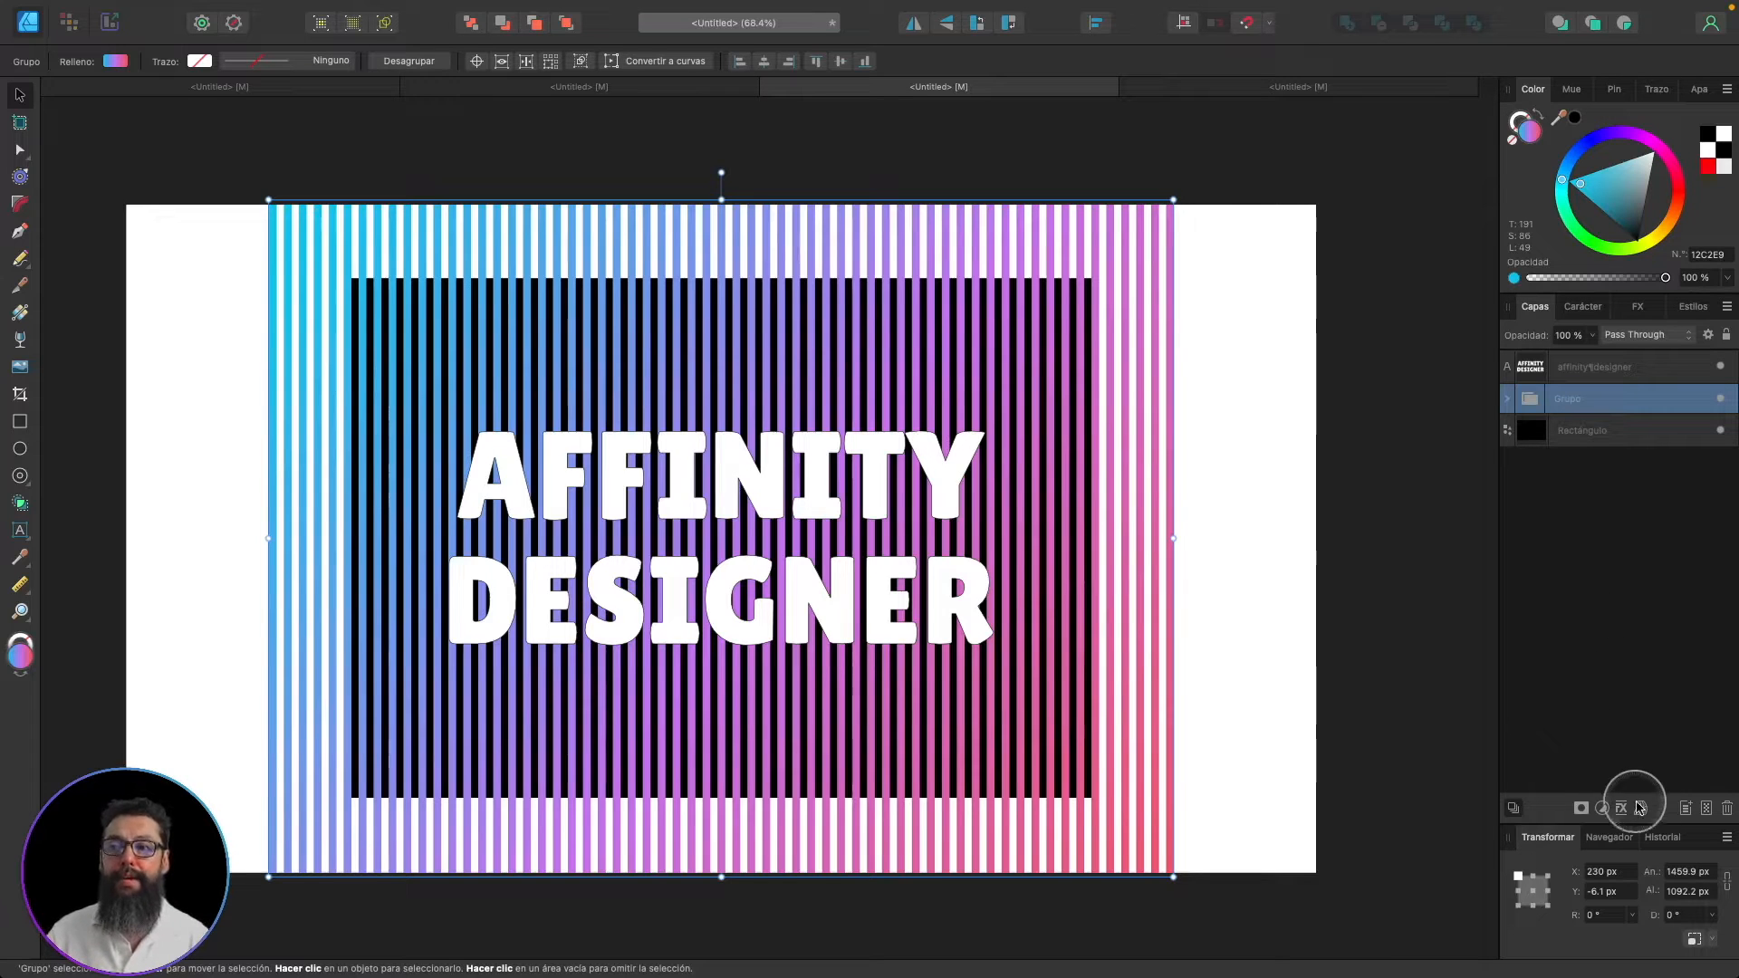
key(fn)
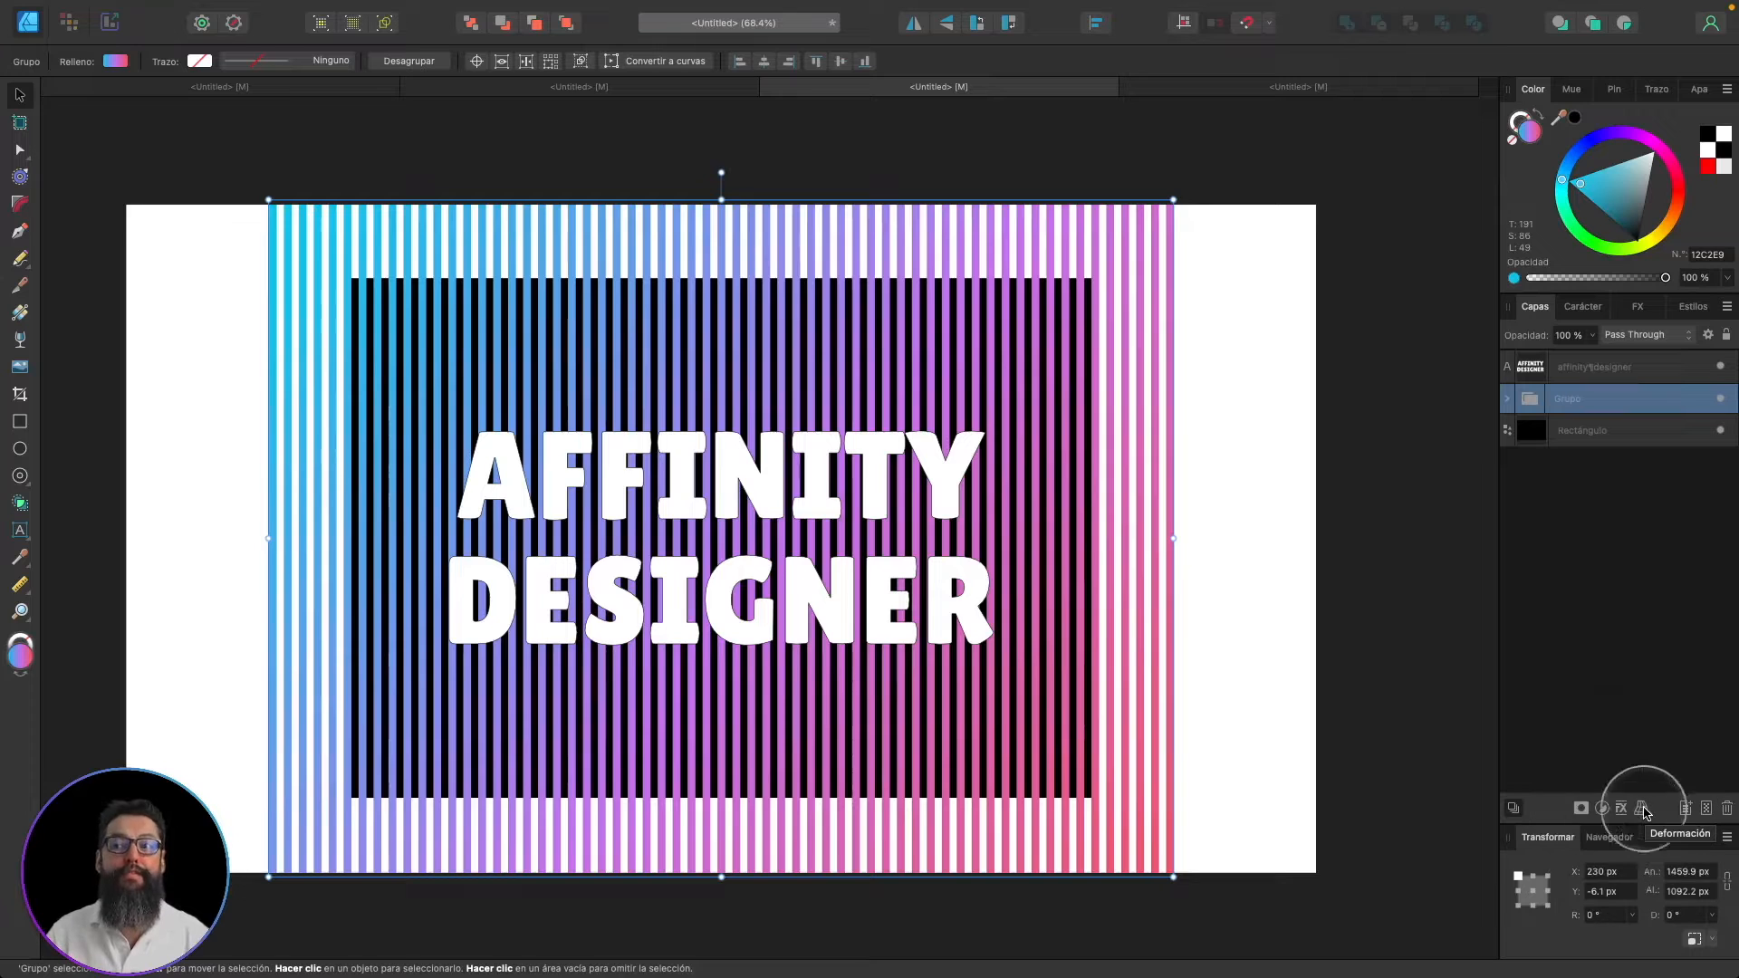
click(1643, 811)
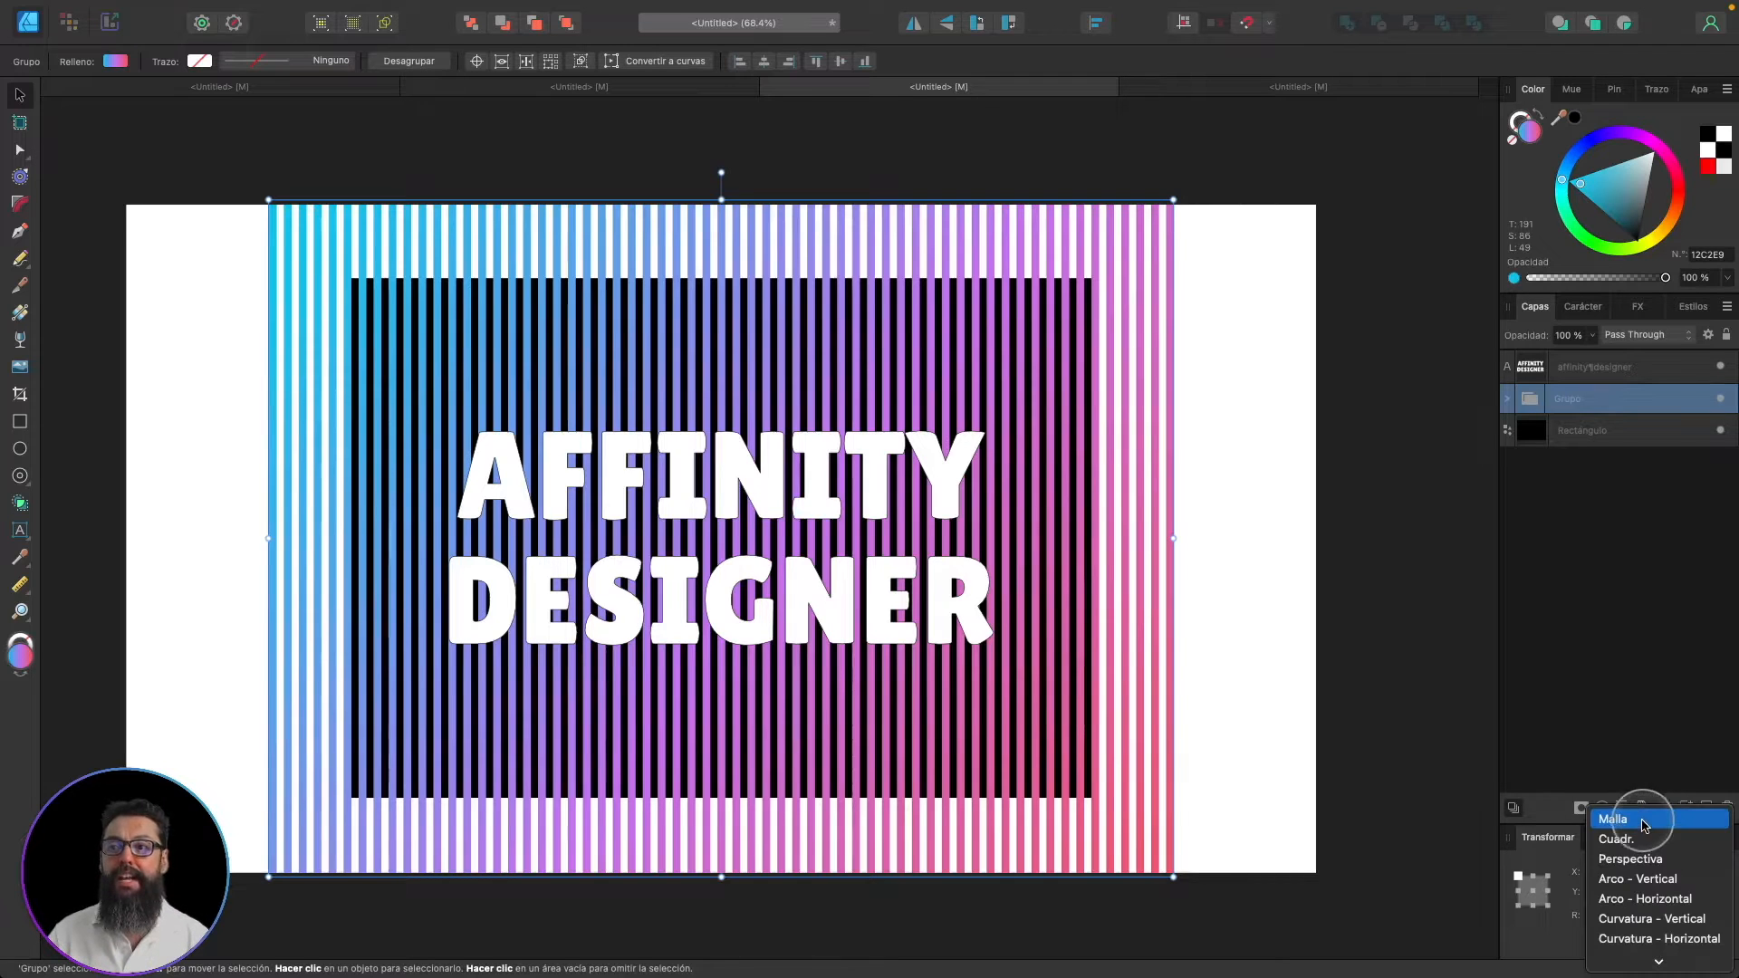
click(1644, 828)
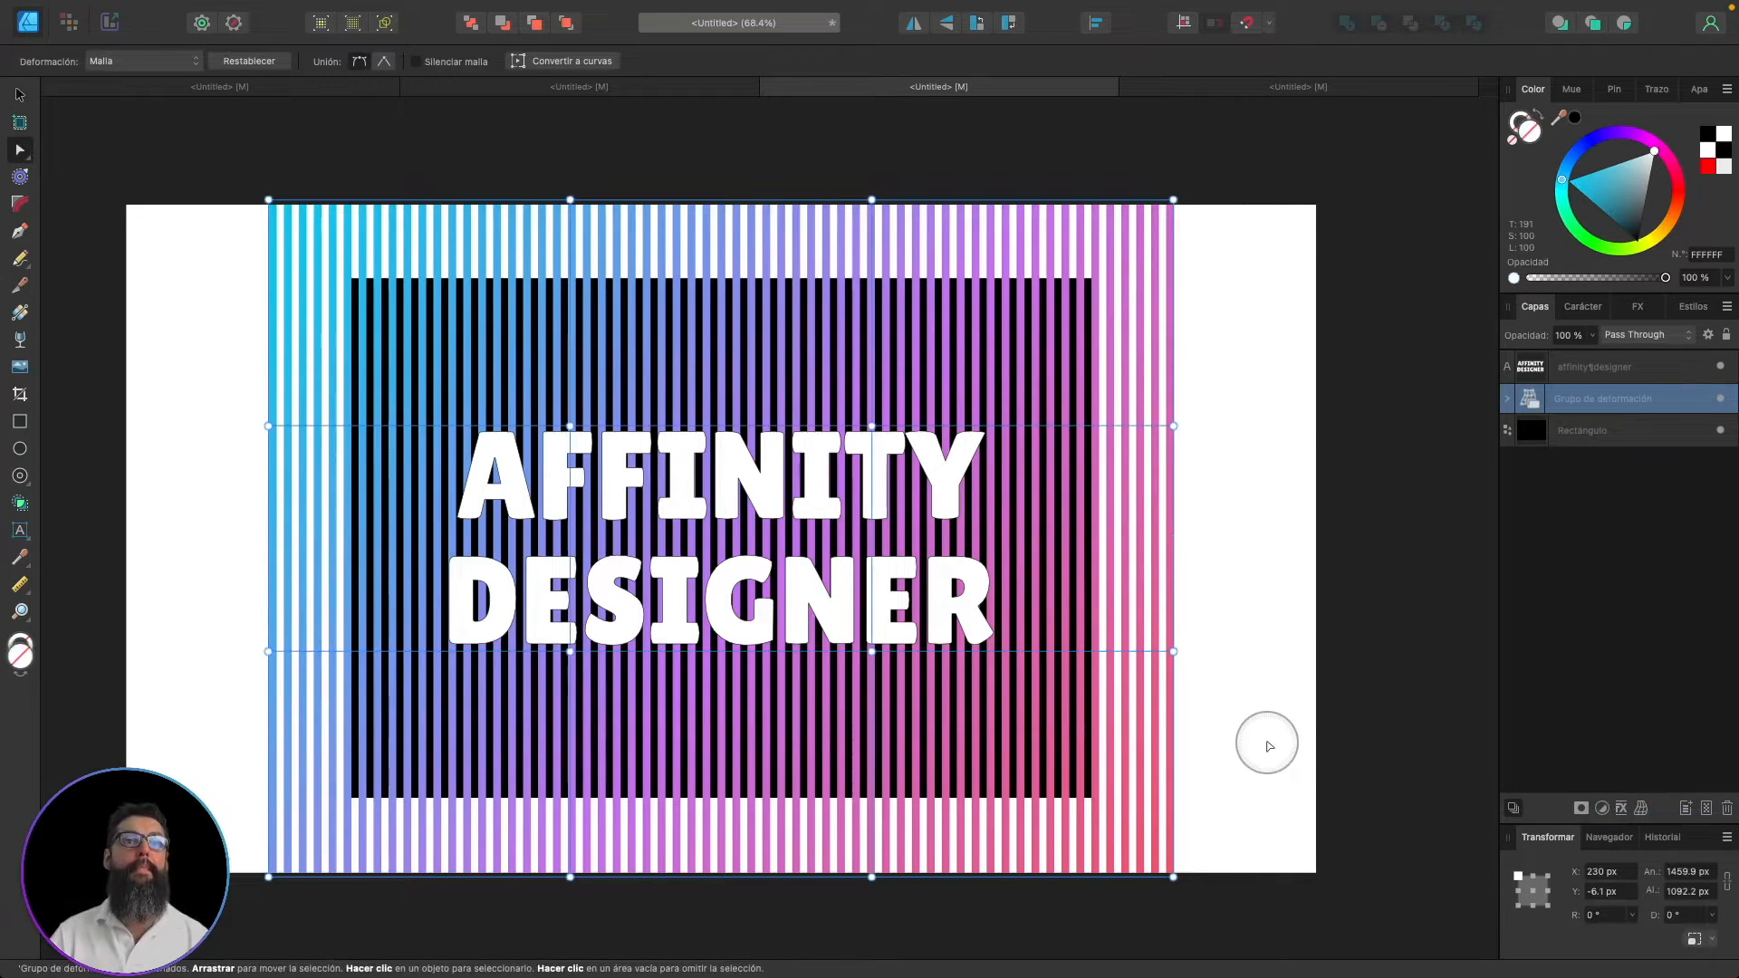
click(22, 150)
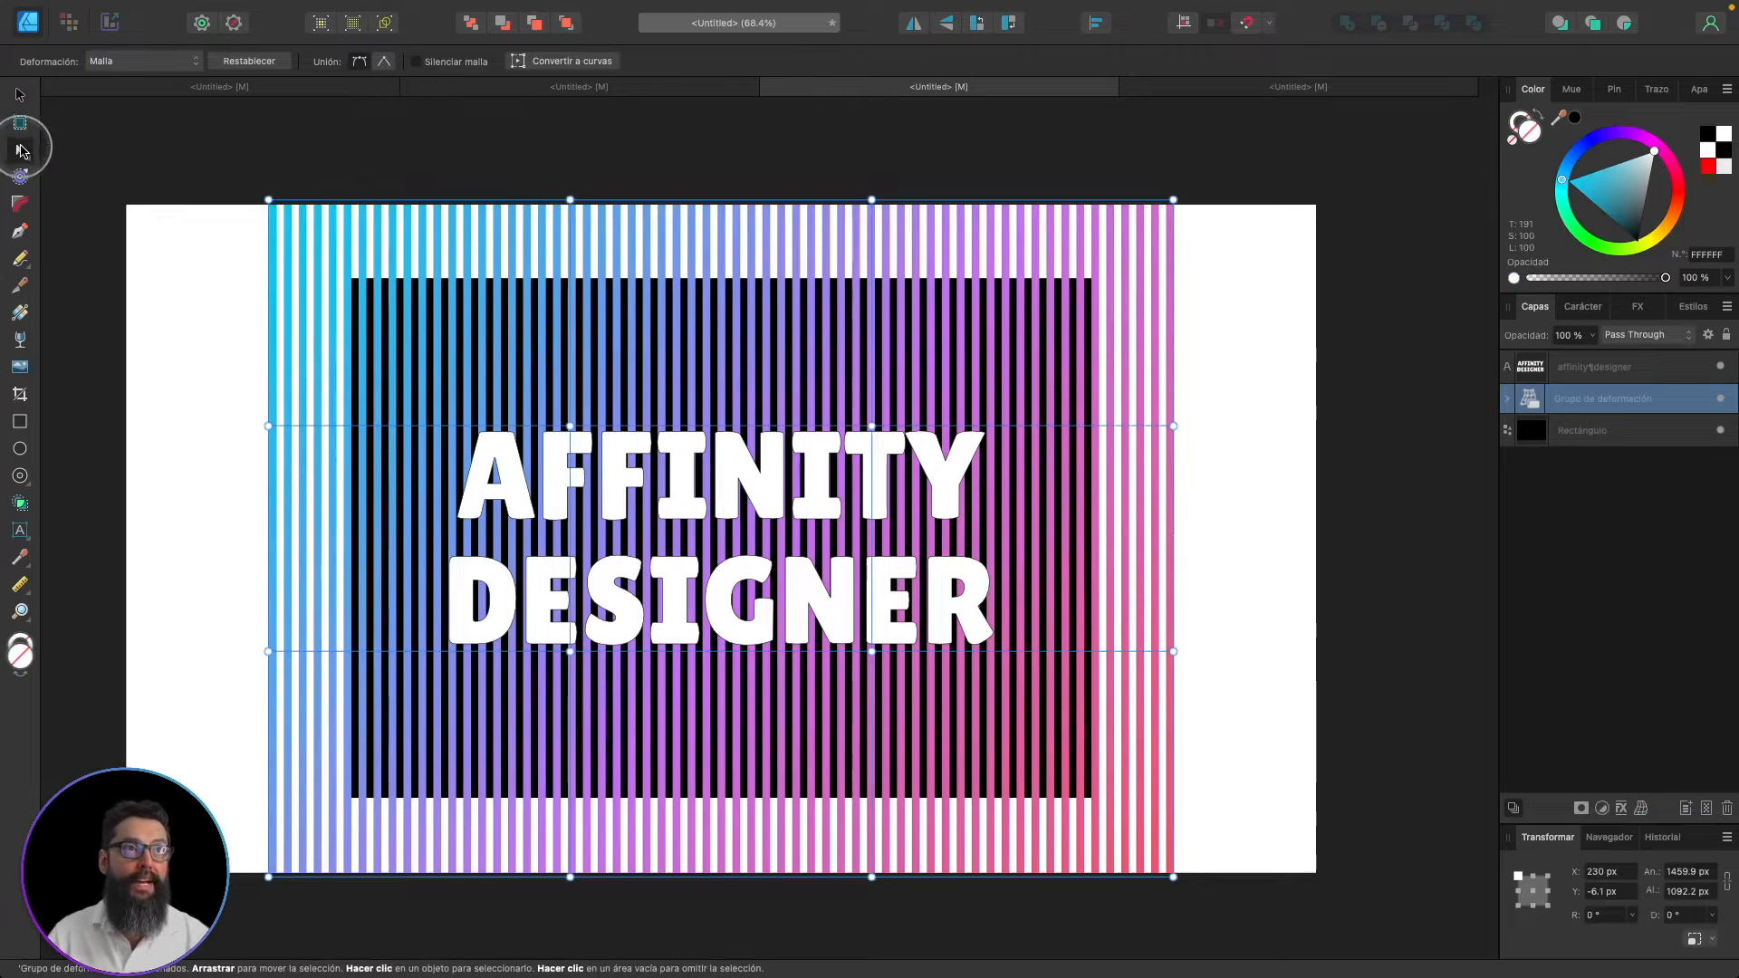
click(112, 62)
click(137, 69)
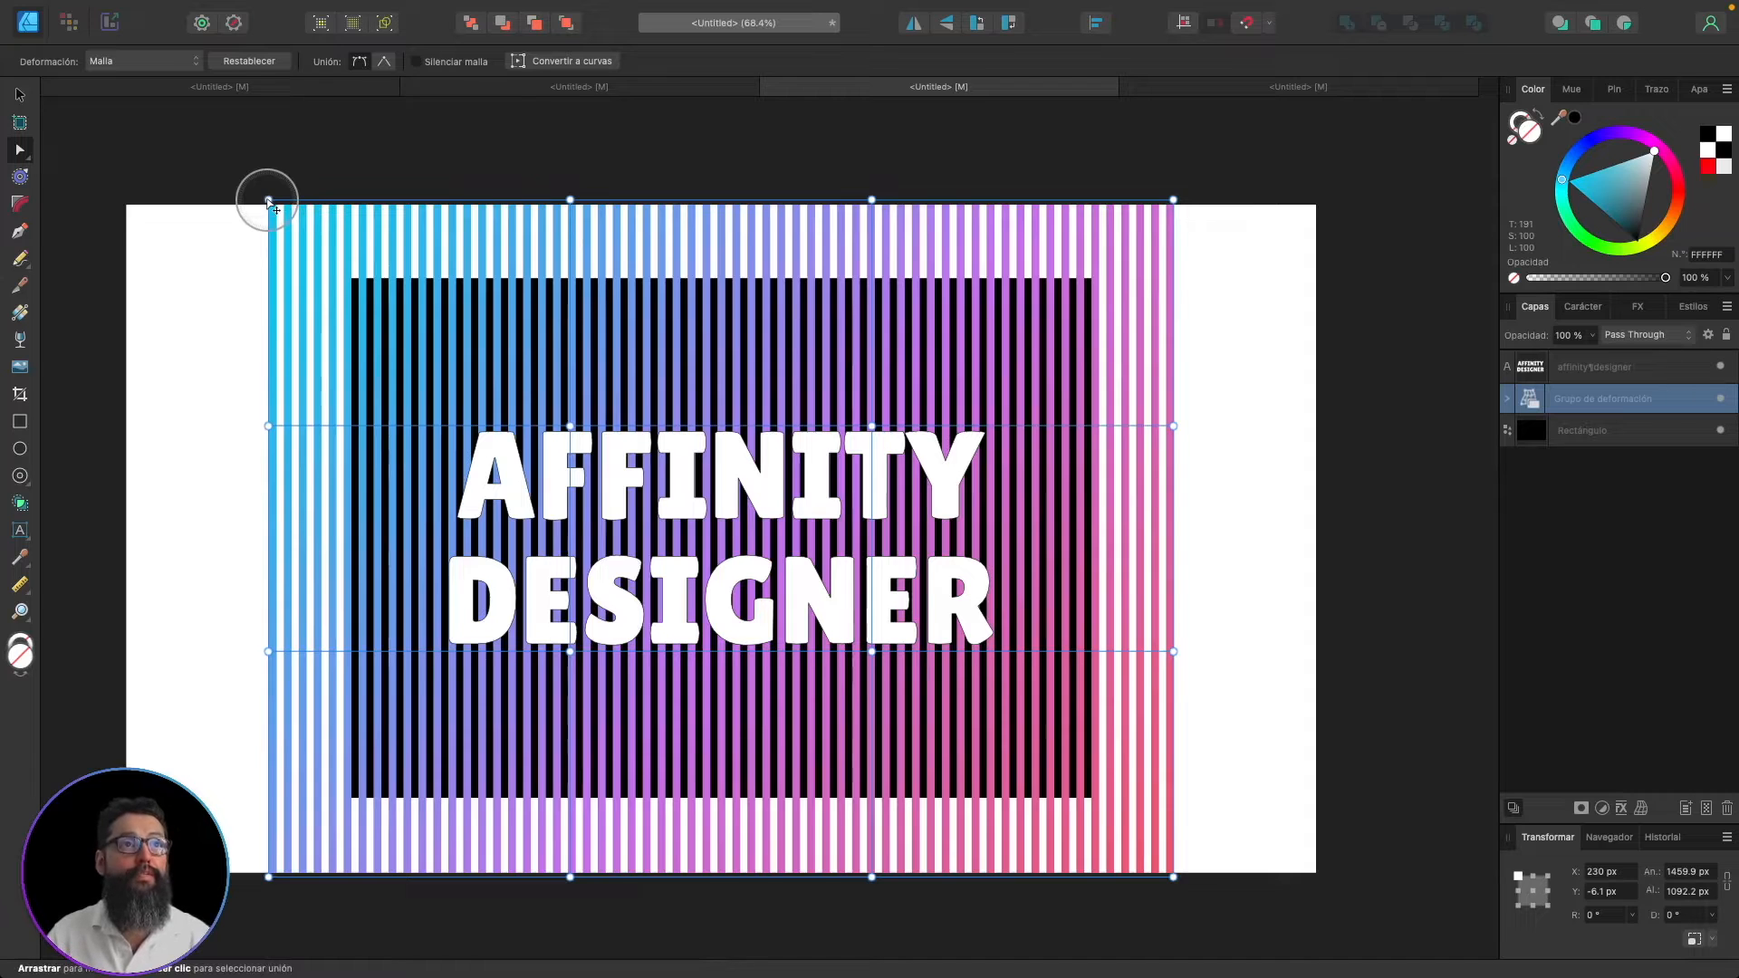
- Distort the left part of the stripe mesh by moving its upper-left corner inward, both left inner nodes, and the left node of the bottom edge
drag(272, 204, 333, 241)
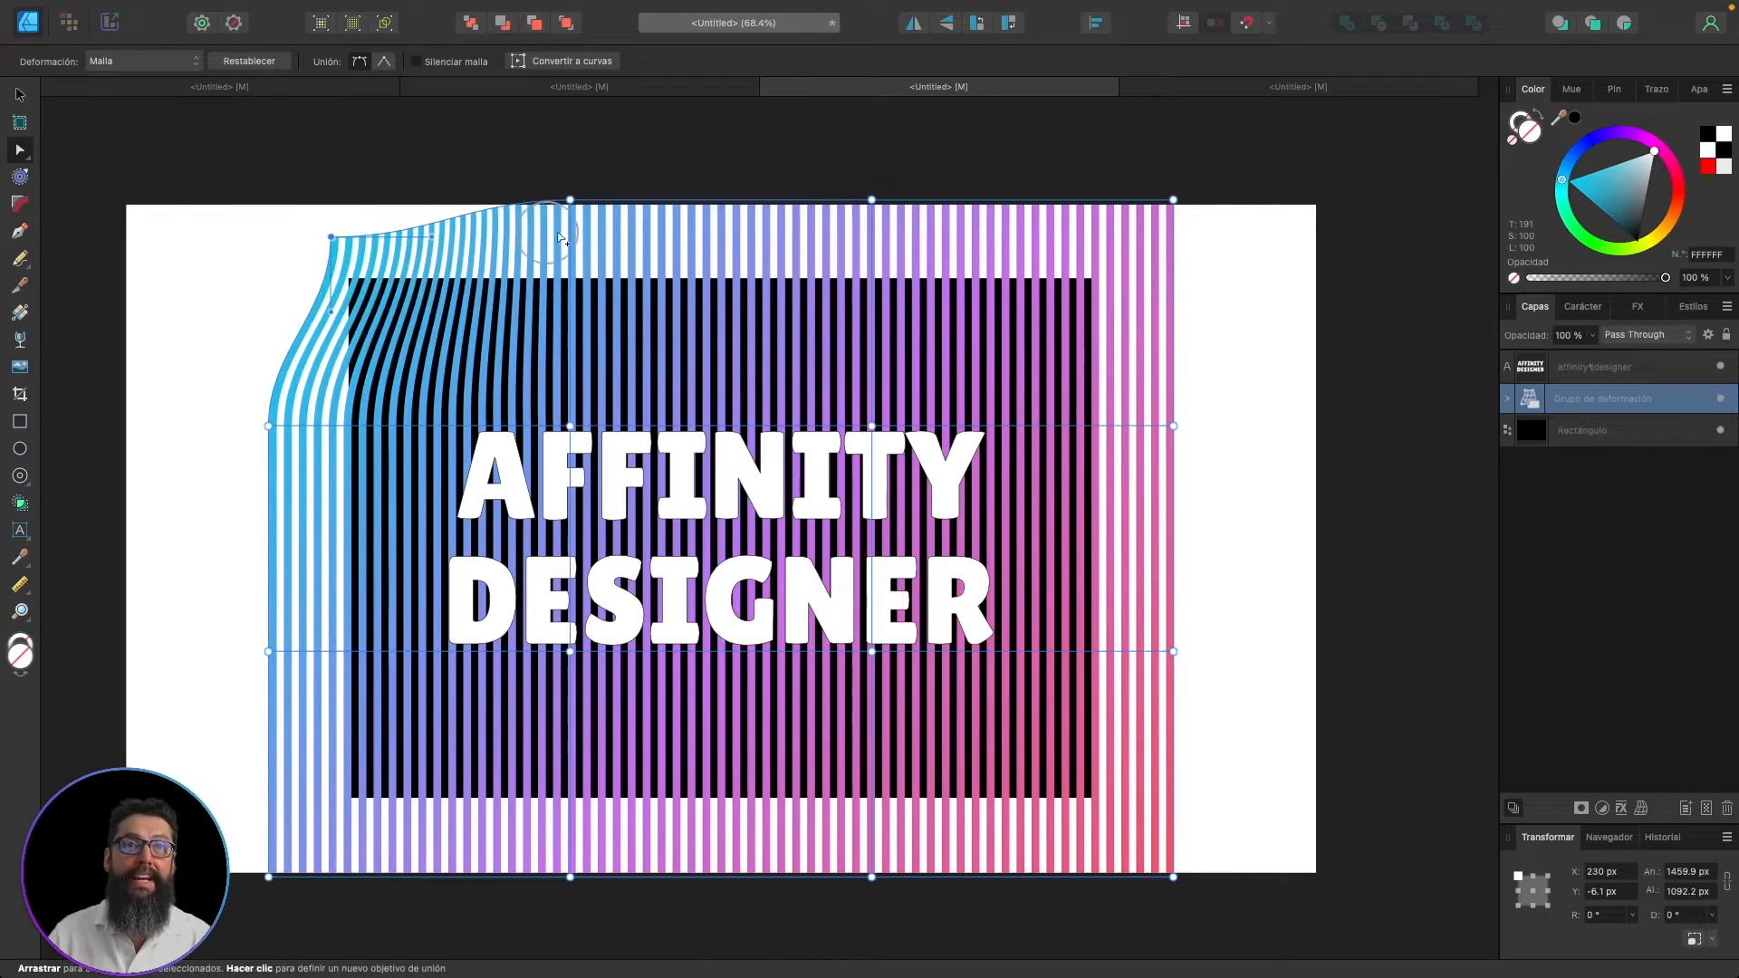
drag(572, 428, 470, 416)
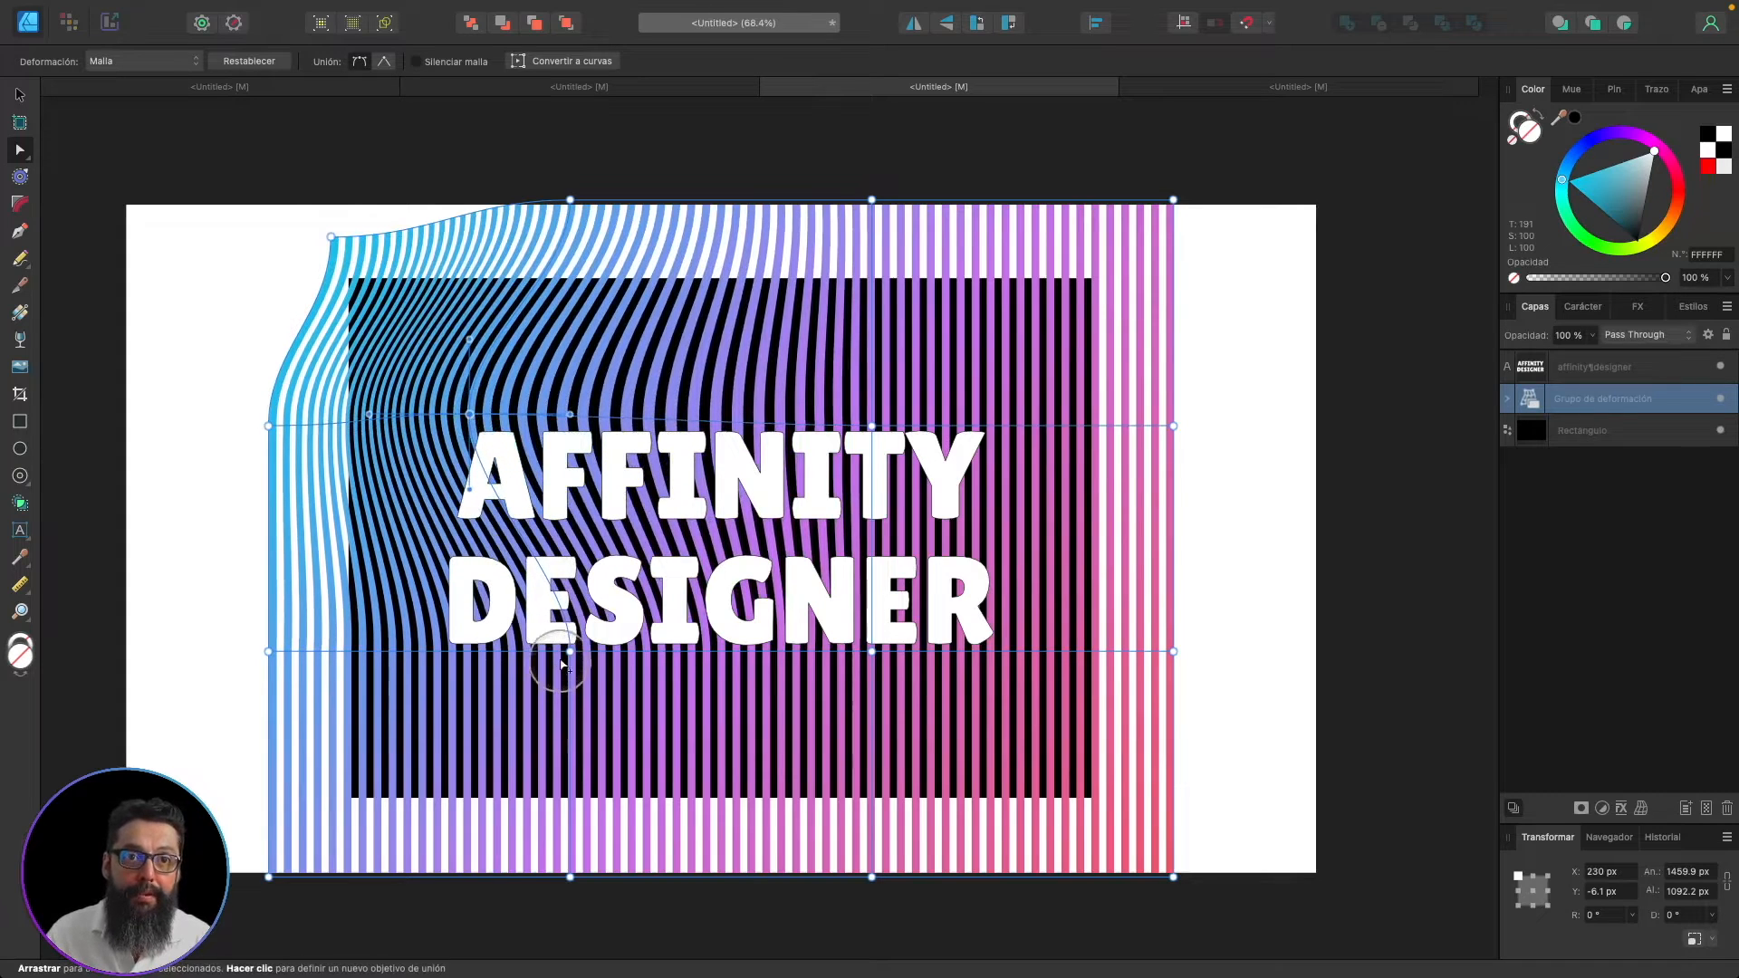
drag(562, 666, 605, 685)
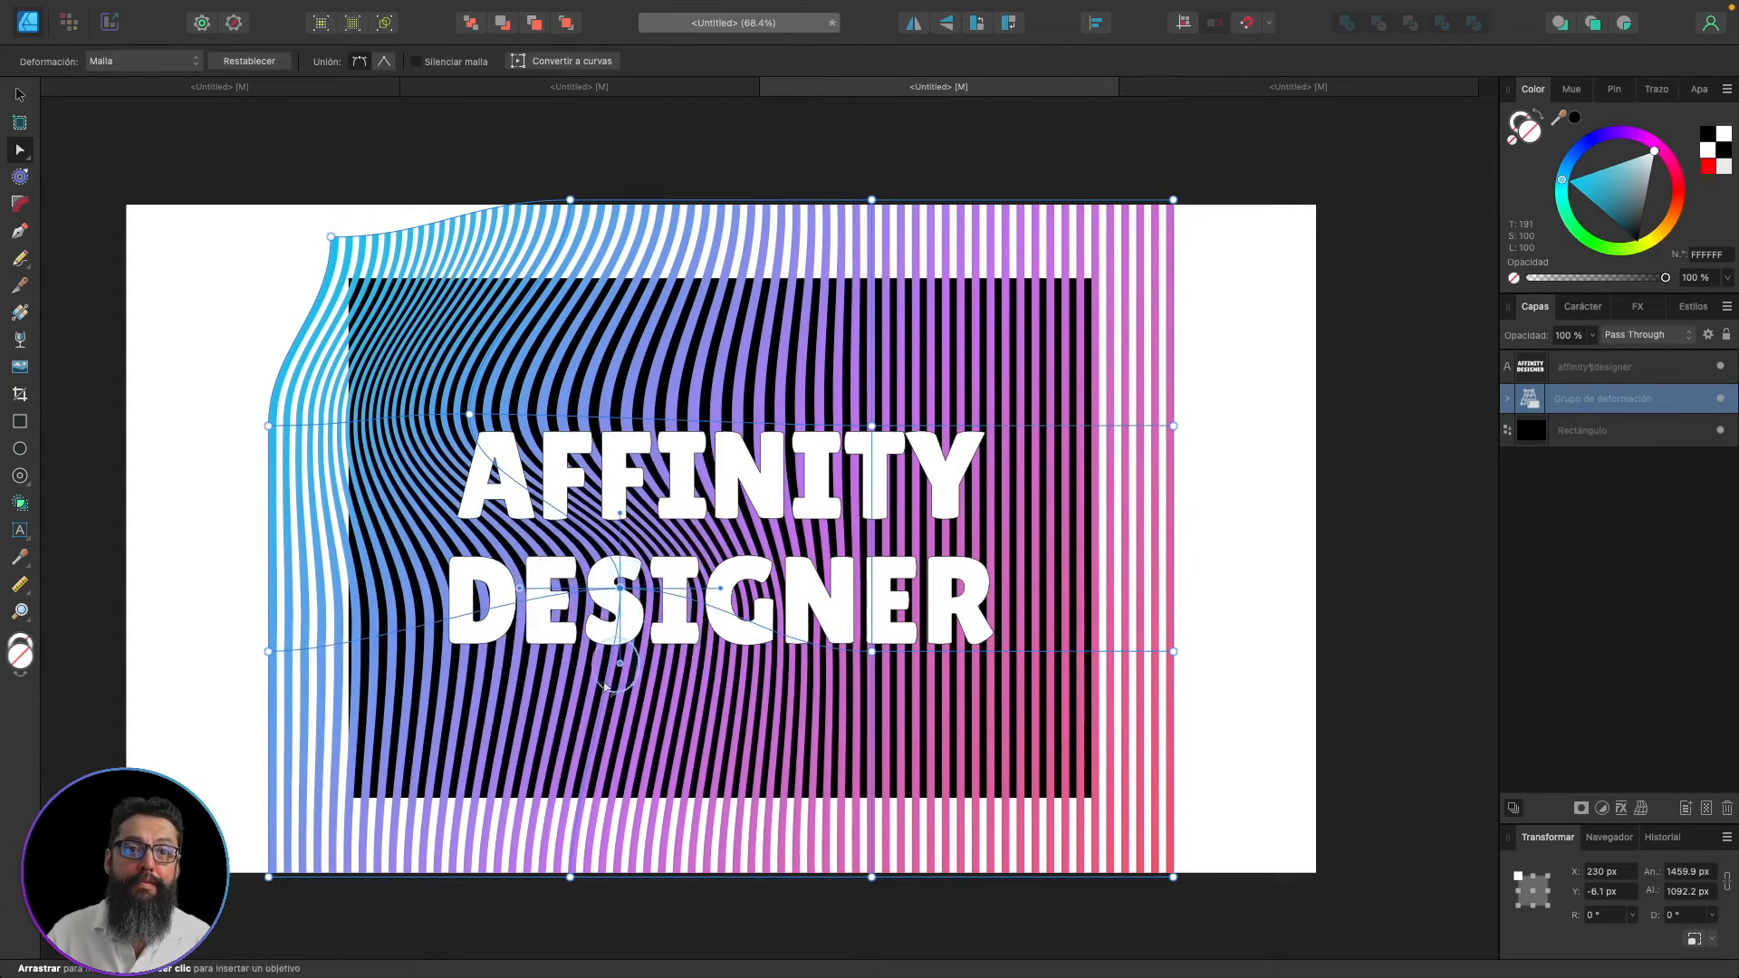
drag(571, 876, 575, 824)
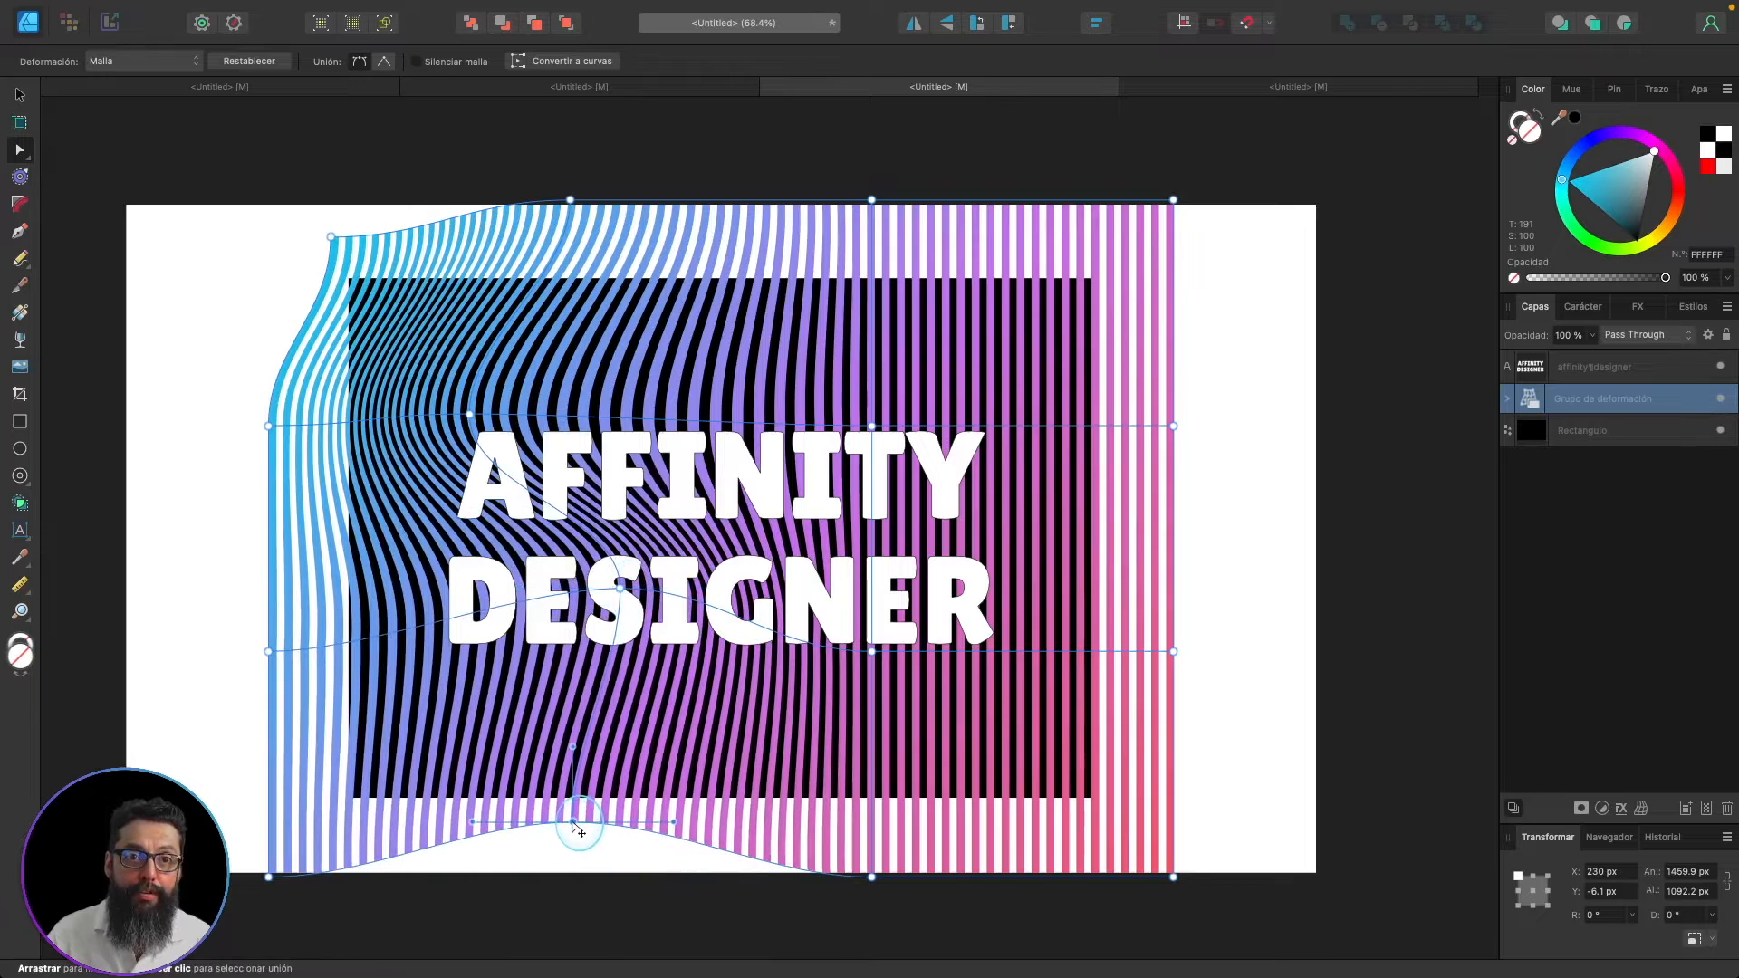
- Move the mesh's lower-right inner node up and inward, and tilt its vertical and horizontal handles to twist the stripes
drag(871, 651, 835, 588)
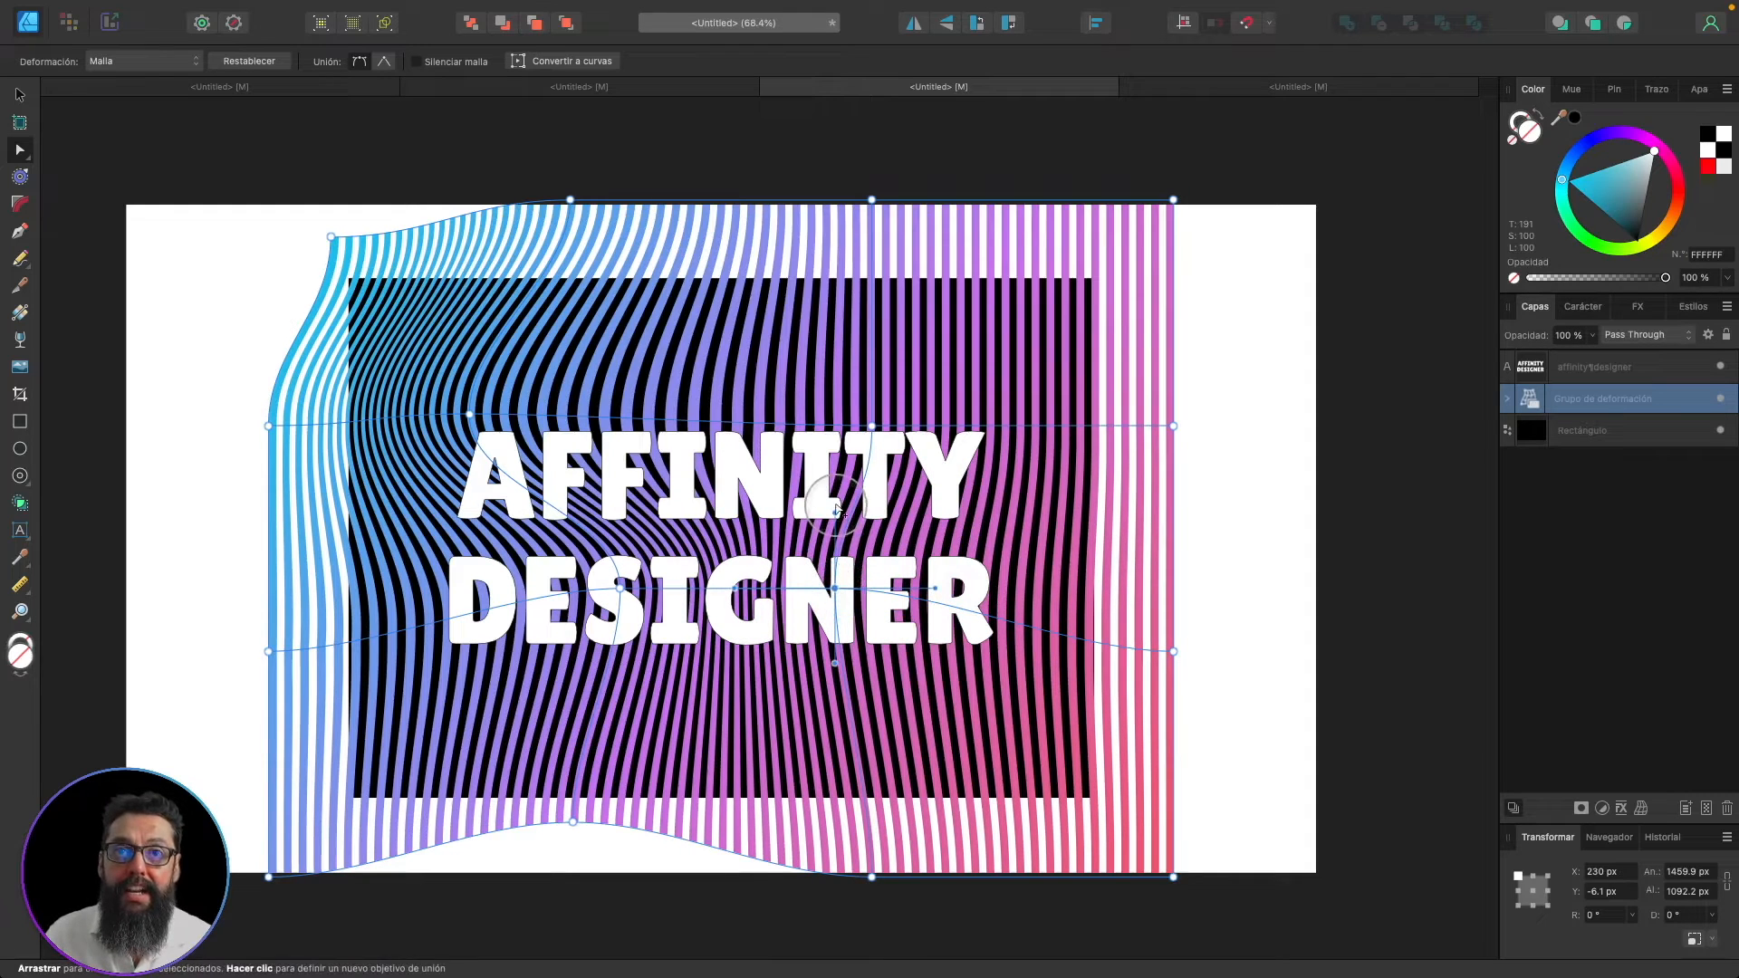
drag(835, 511, 797, 529)
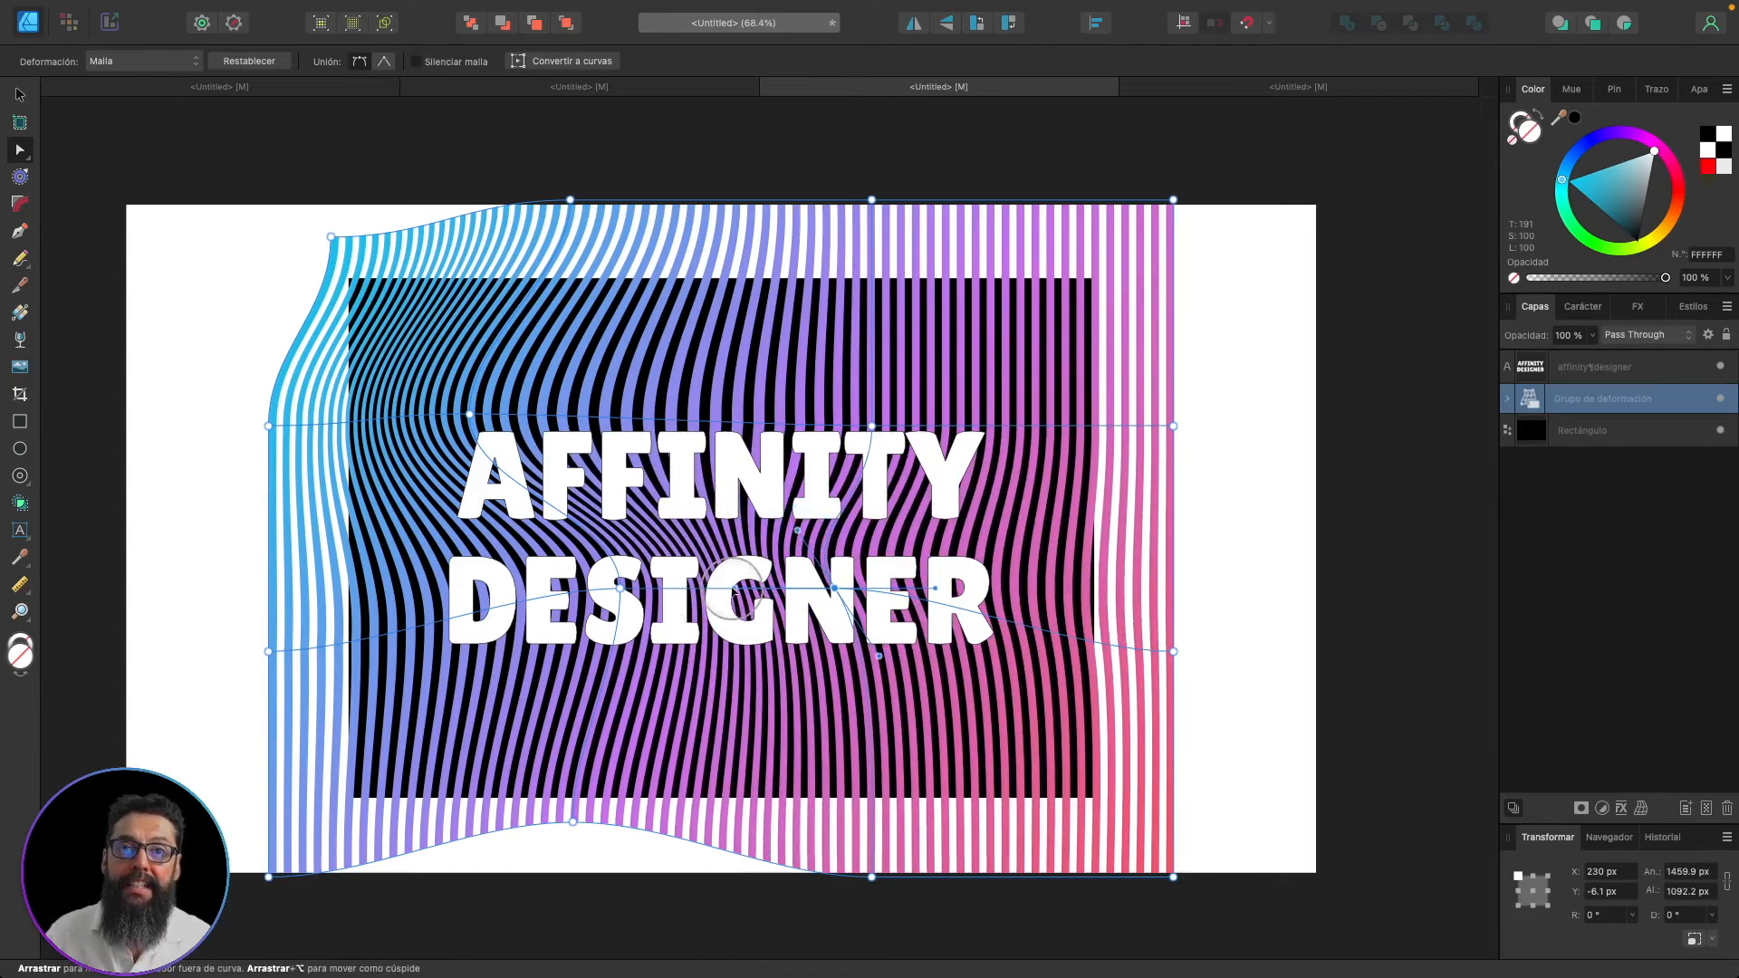
drag(733, 597, 730, 641)
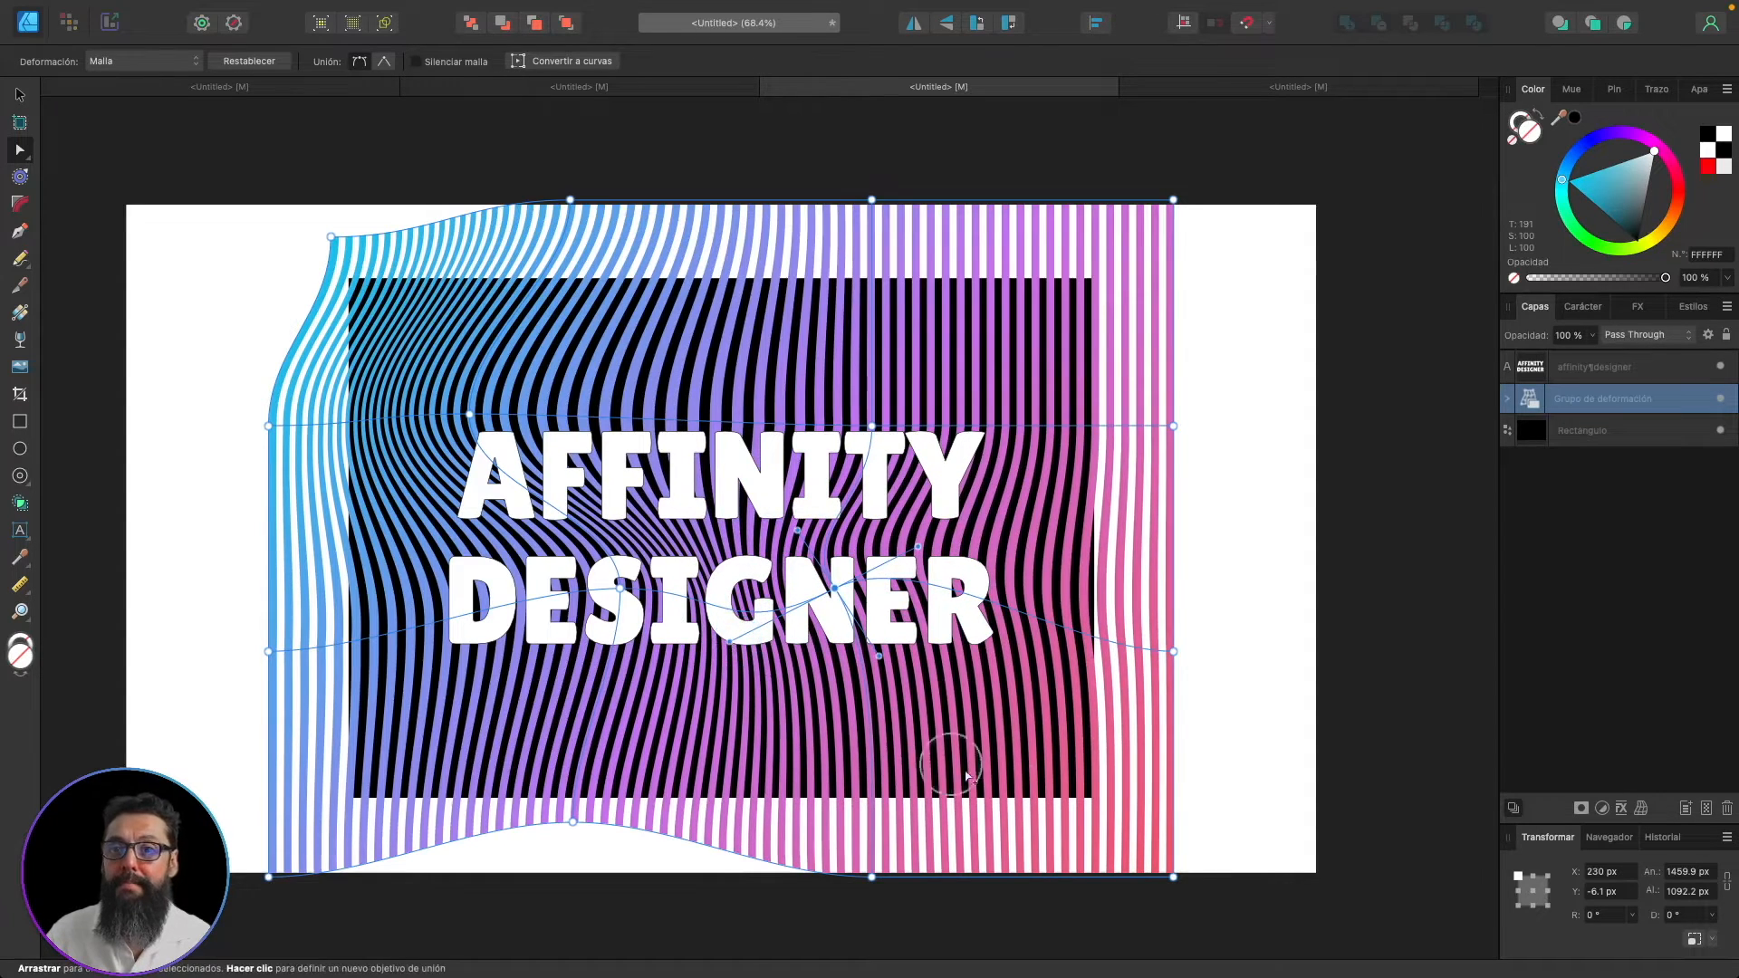
- Pull the mesh's lower-right corner inward with its handle adjusted, and insert a node on the lower grid line near the right edge
drag(1174, 880, 1110, 830)
mouse_move(1111, 757)
mouse_down()
mouse_move(1210, 806)
mouse_move(1096, 752)
mouse_up()
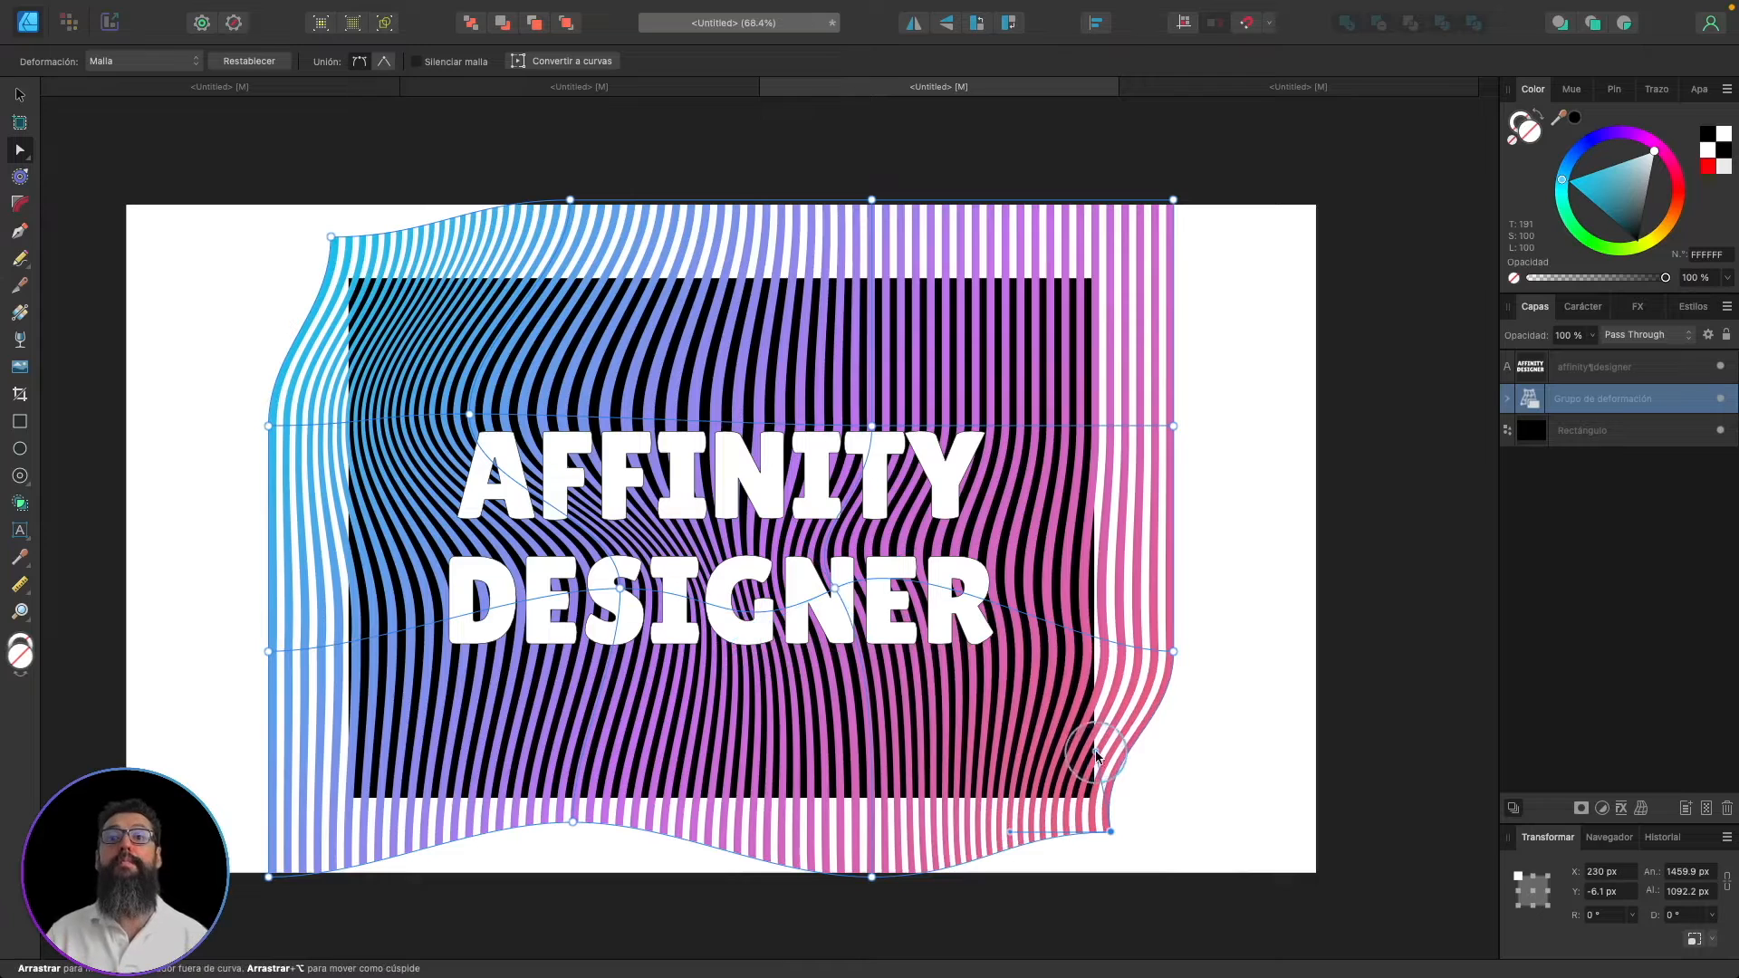
click(1017, 615)
mouse_move(1015, 611)
mouse_down()
mouse_move(1029, 520)
mouse_move(1023, 598)
mouse_up()
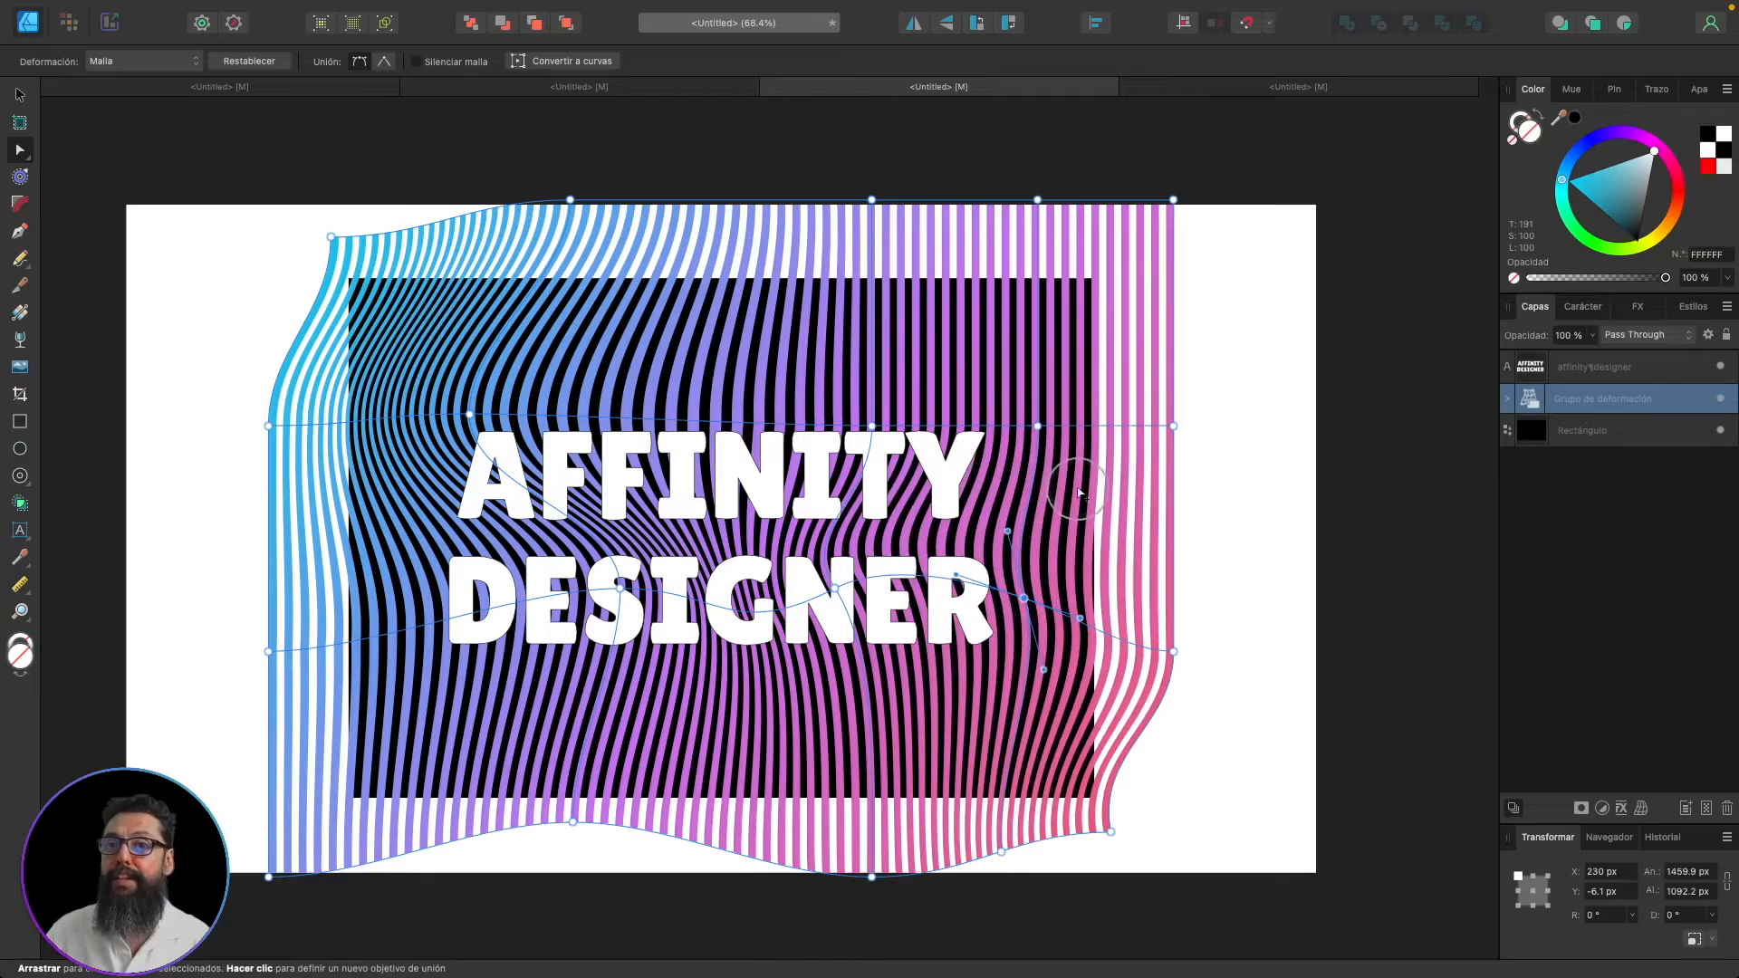
- Raise the upper-middle mesh patch, and insert a node on its lower line, moving it up and inward with its upper handle tilted
mouse_move(739, 353)
mouse_down()
mouse_move(772, 375)
mouse_move(692, 332)
mouse_move(722, 363)
mouse_move(720, 331)
mouse_up()
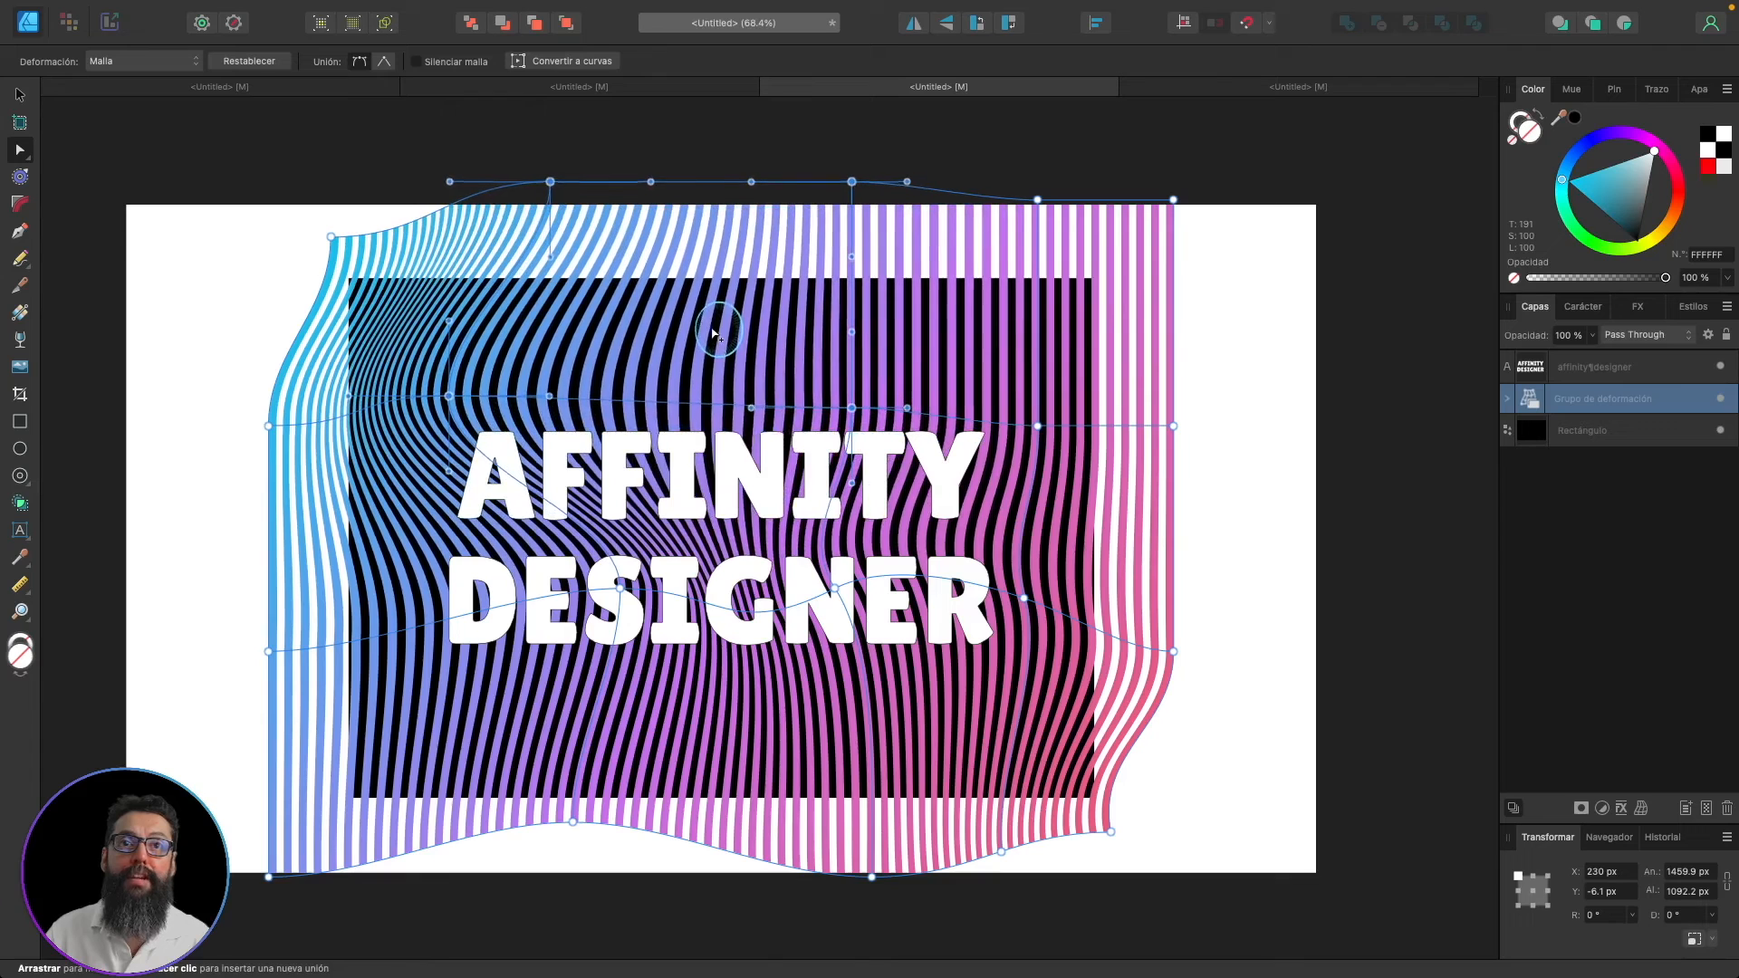
click(716, 405)
drag(715, 406, 666, 367)
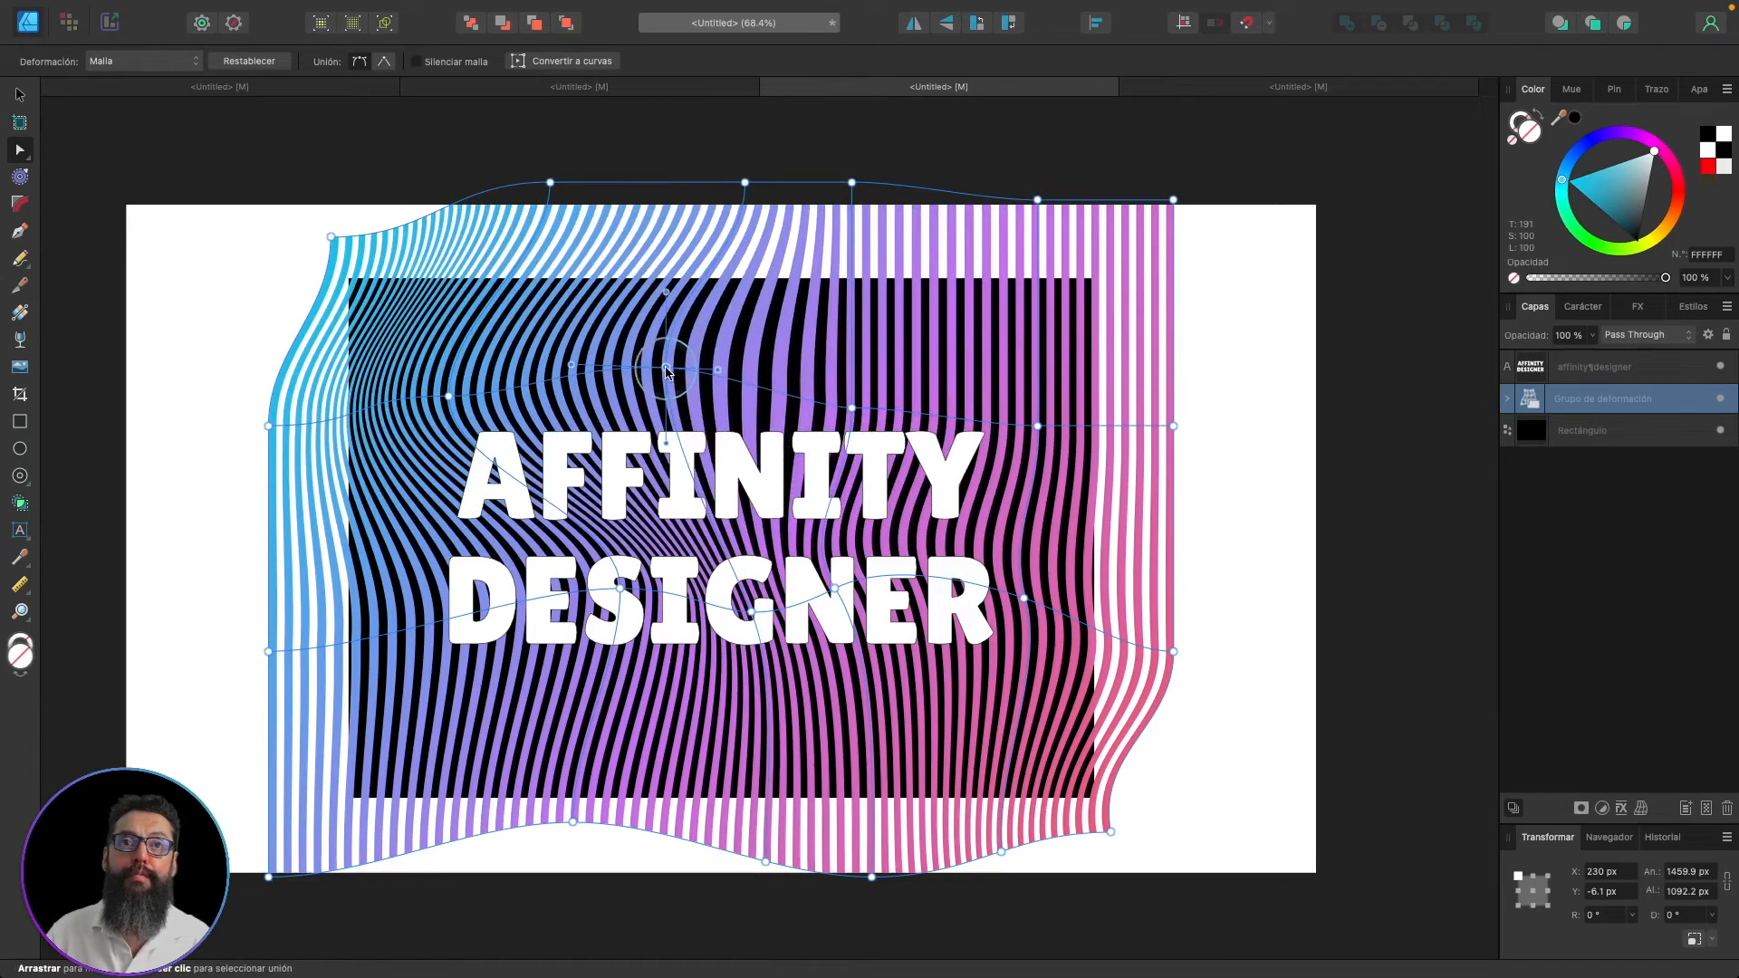
drag(669, 290, 712, 313)
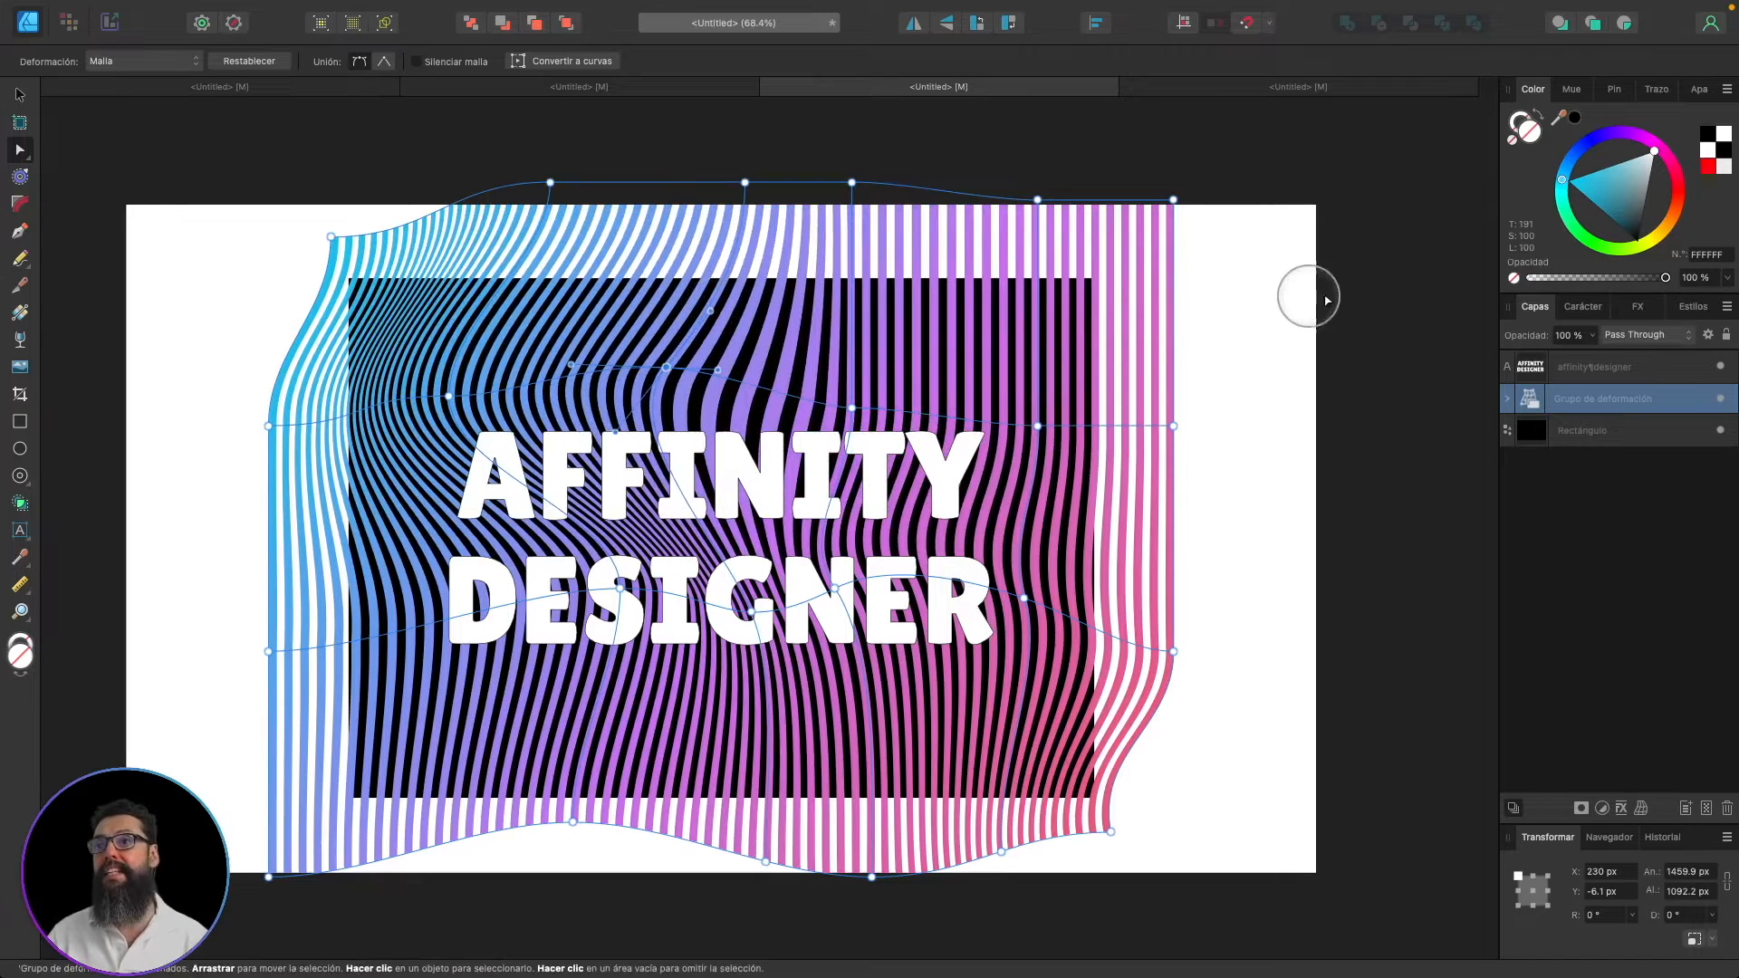
- Hide the AFFINITY DESIGNER text, bend the upper right mesh edge inward, and tilt the vertical handle of the nearby inner node
click(1720, 366)
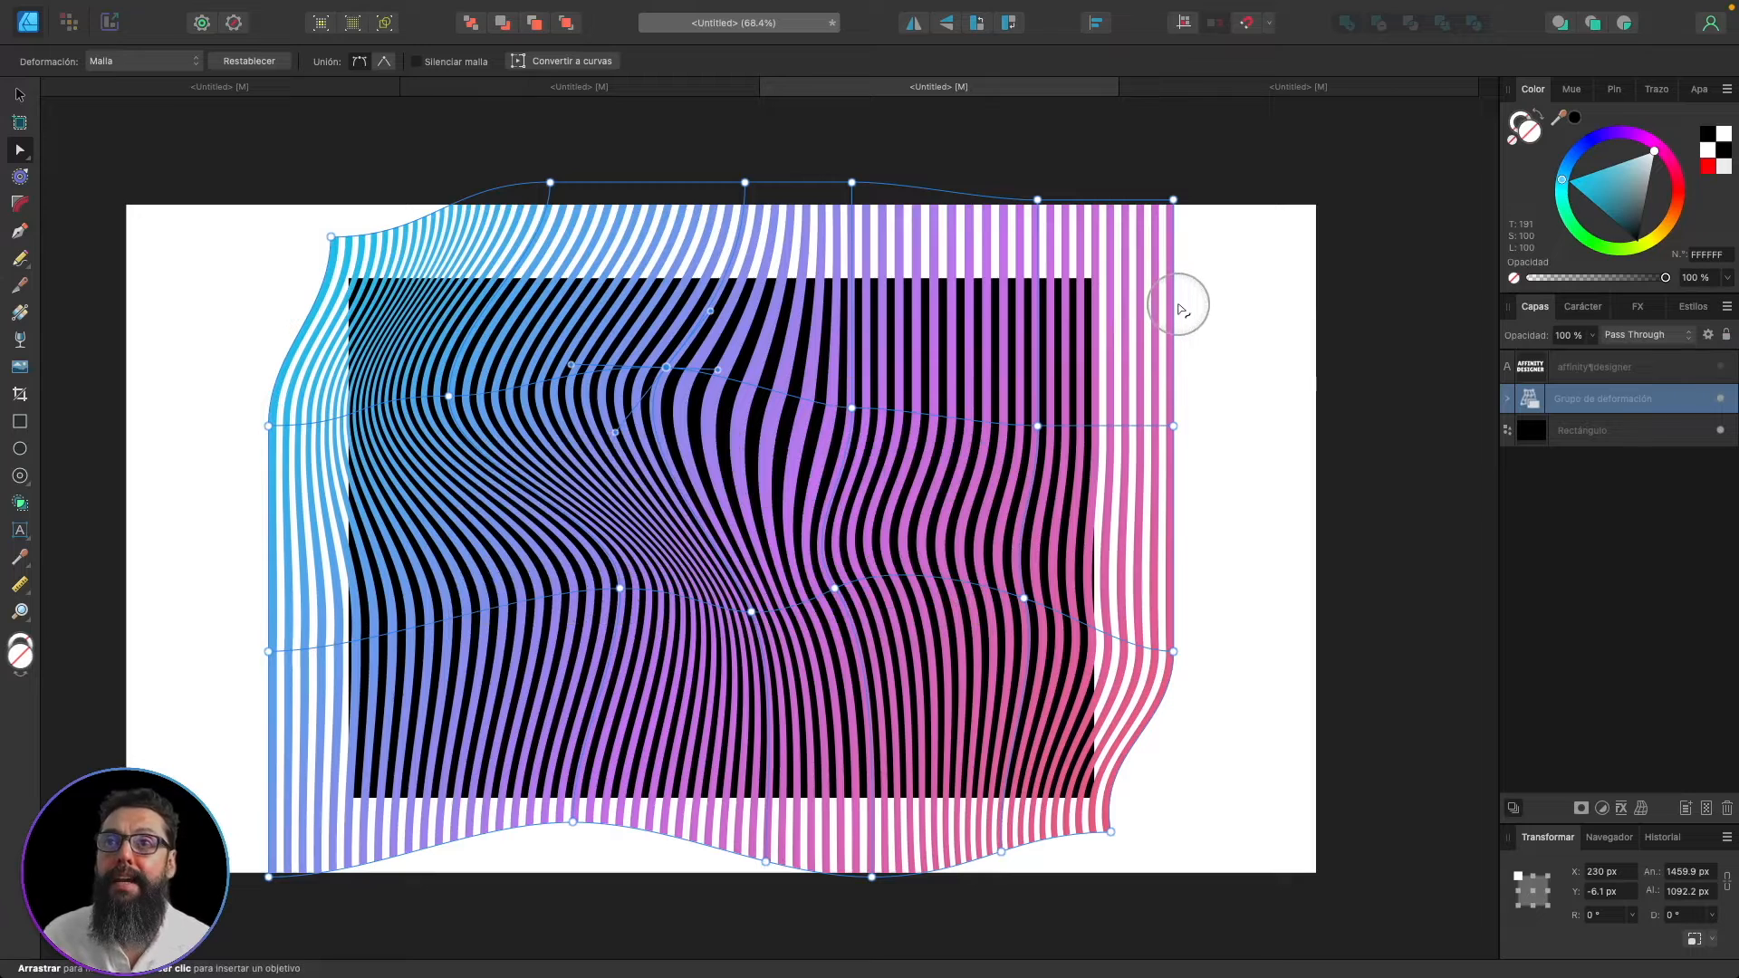
drag(1174, 311, 983, 324)
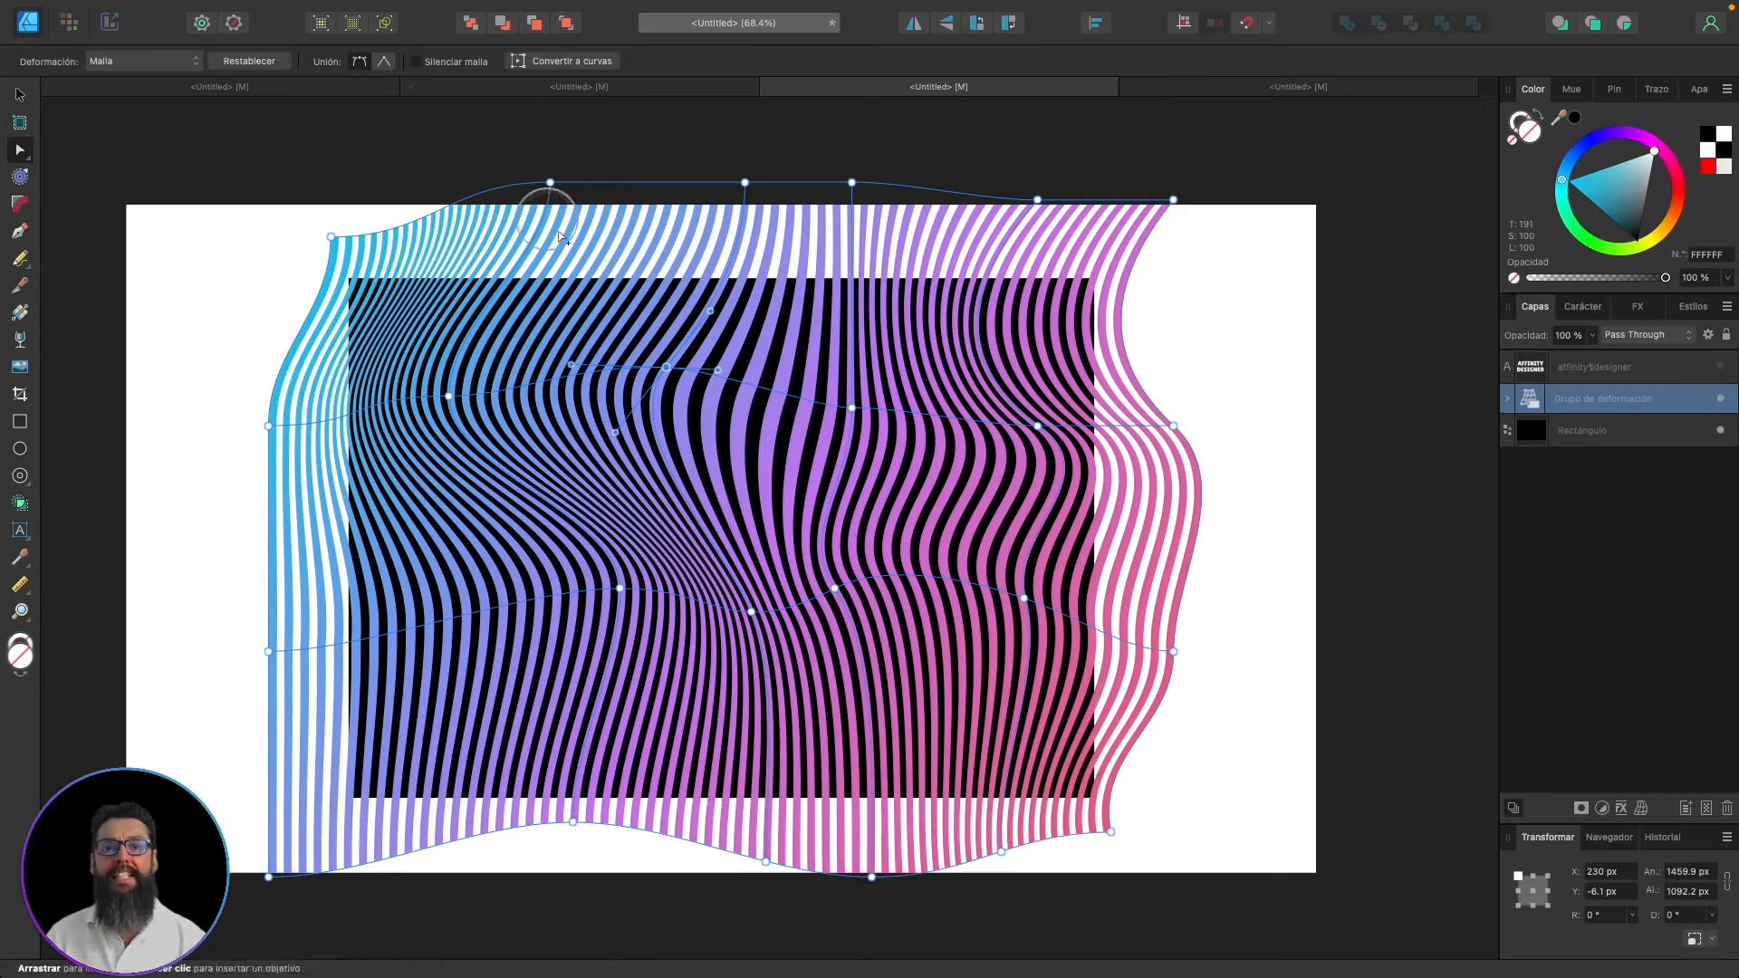
click(1037, 427)
drag(956, 348, 1069, 365)
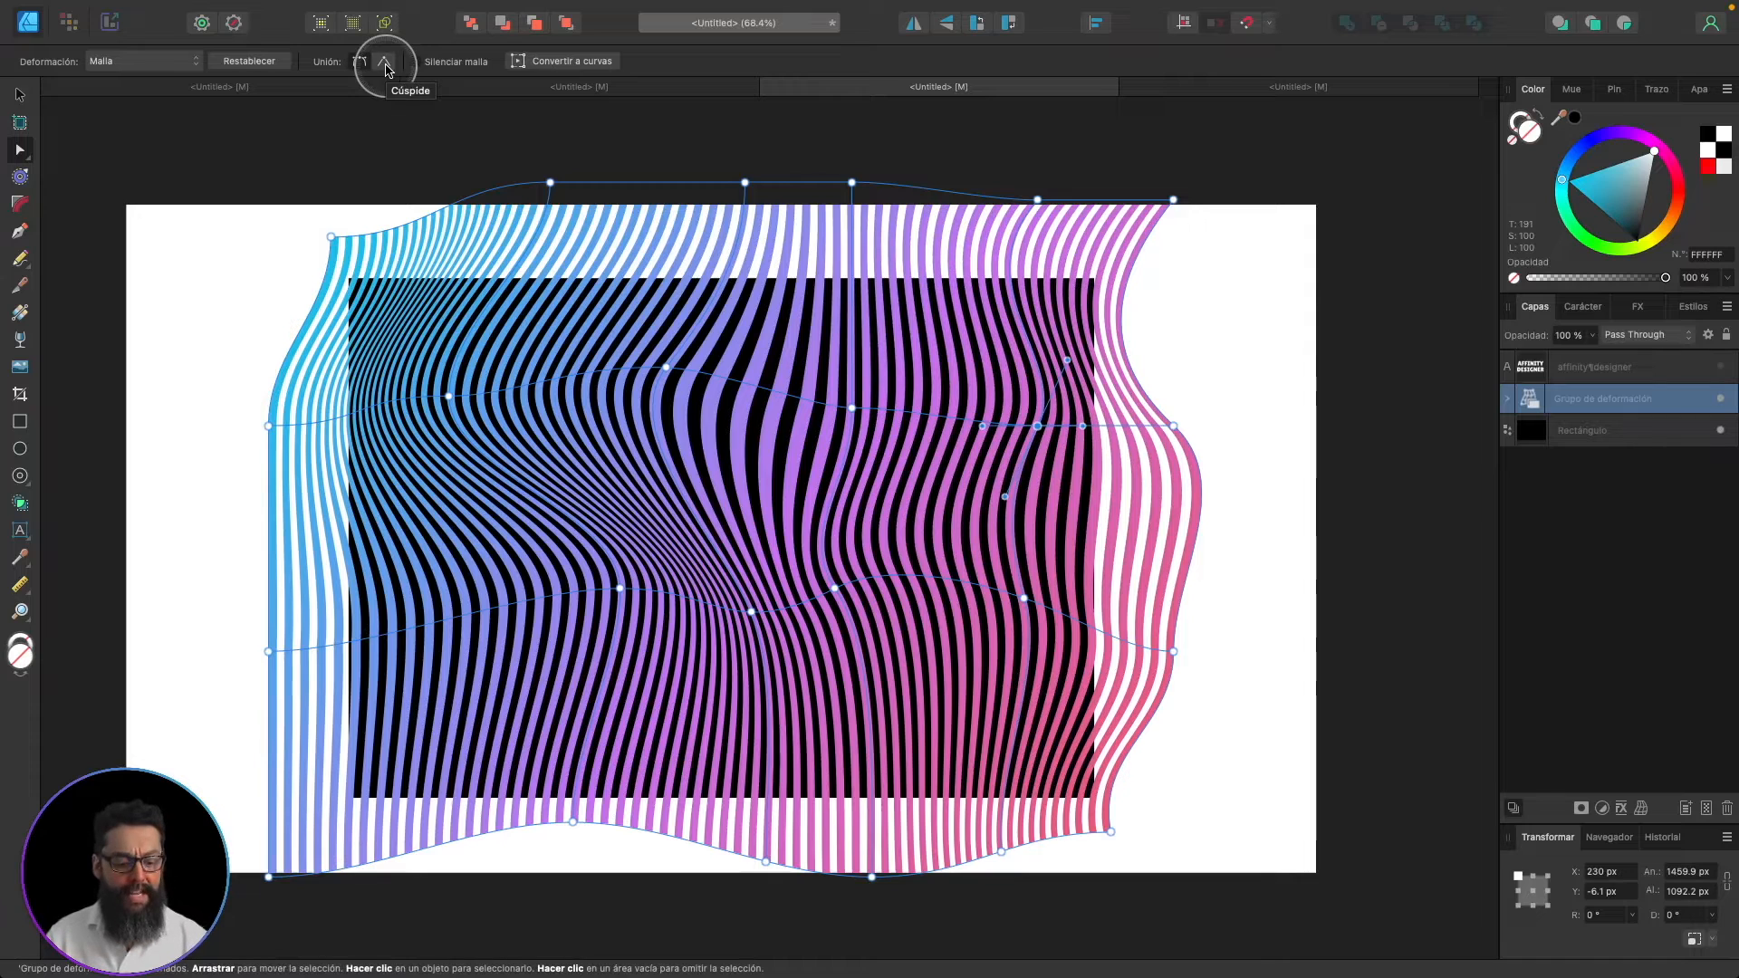
- Convert the selected mesh node to Cúspide, adjust its upper handle, and return the node to a smooth join
key(fn)
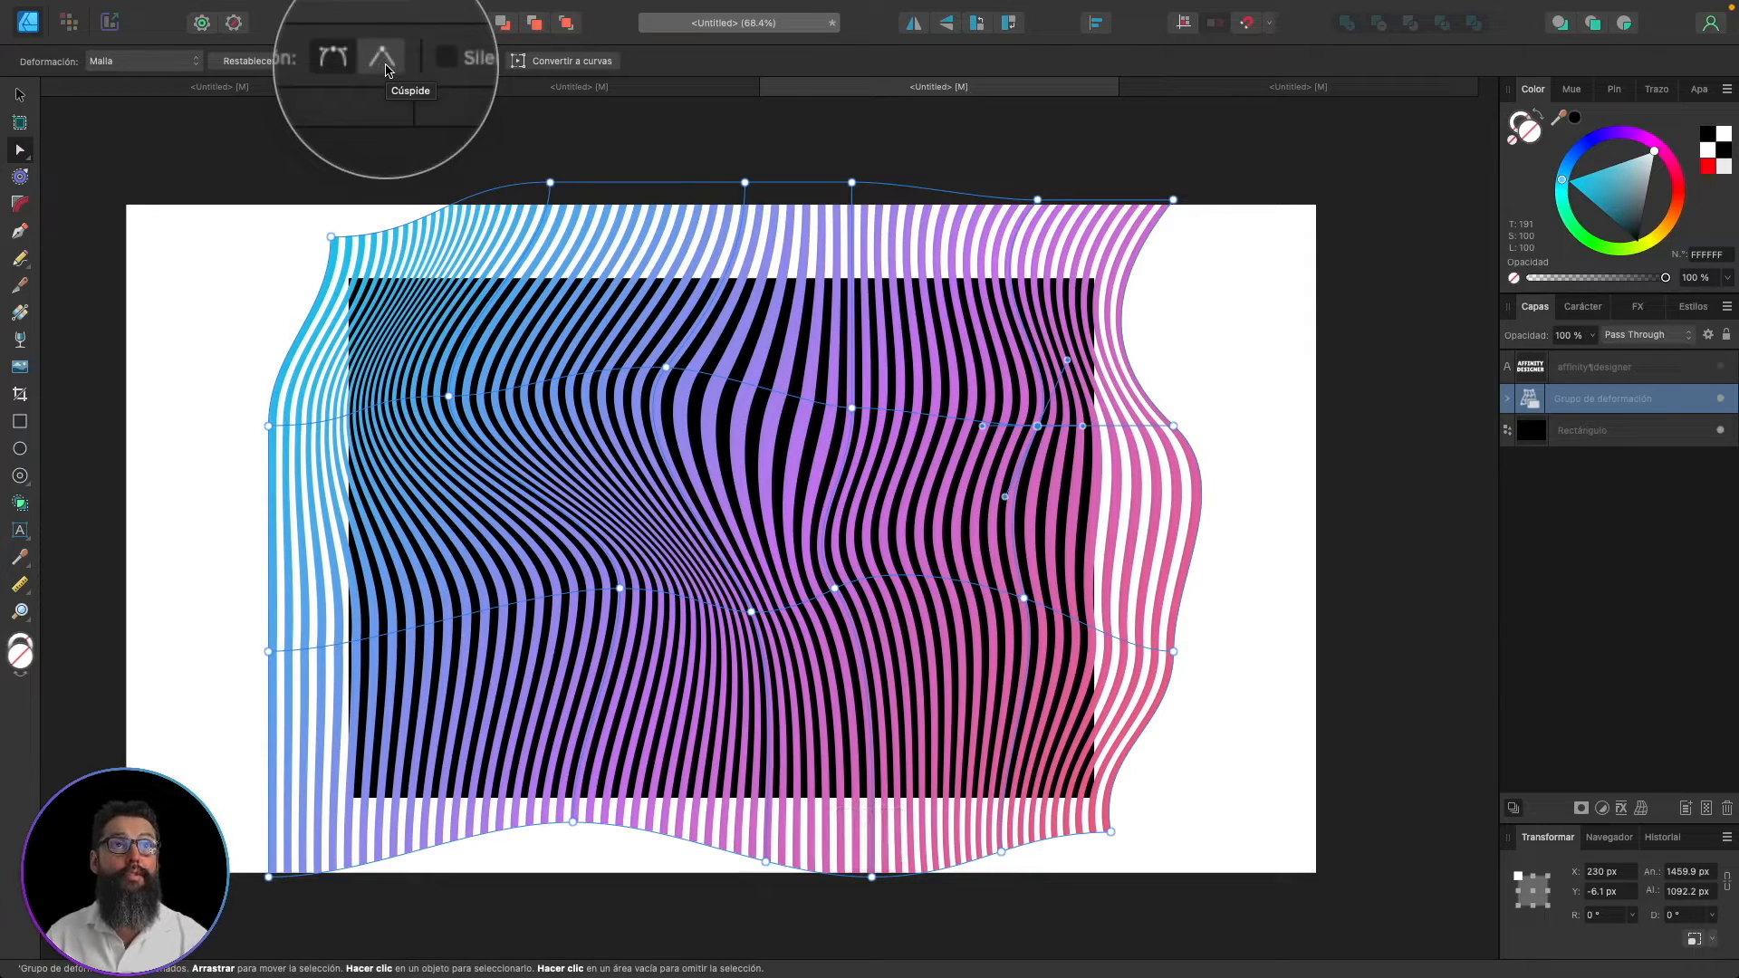
click(386, 67)
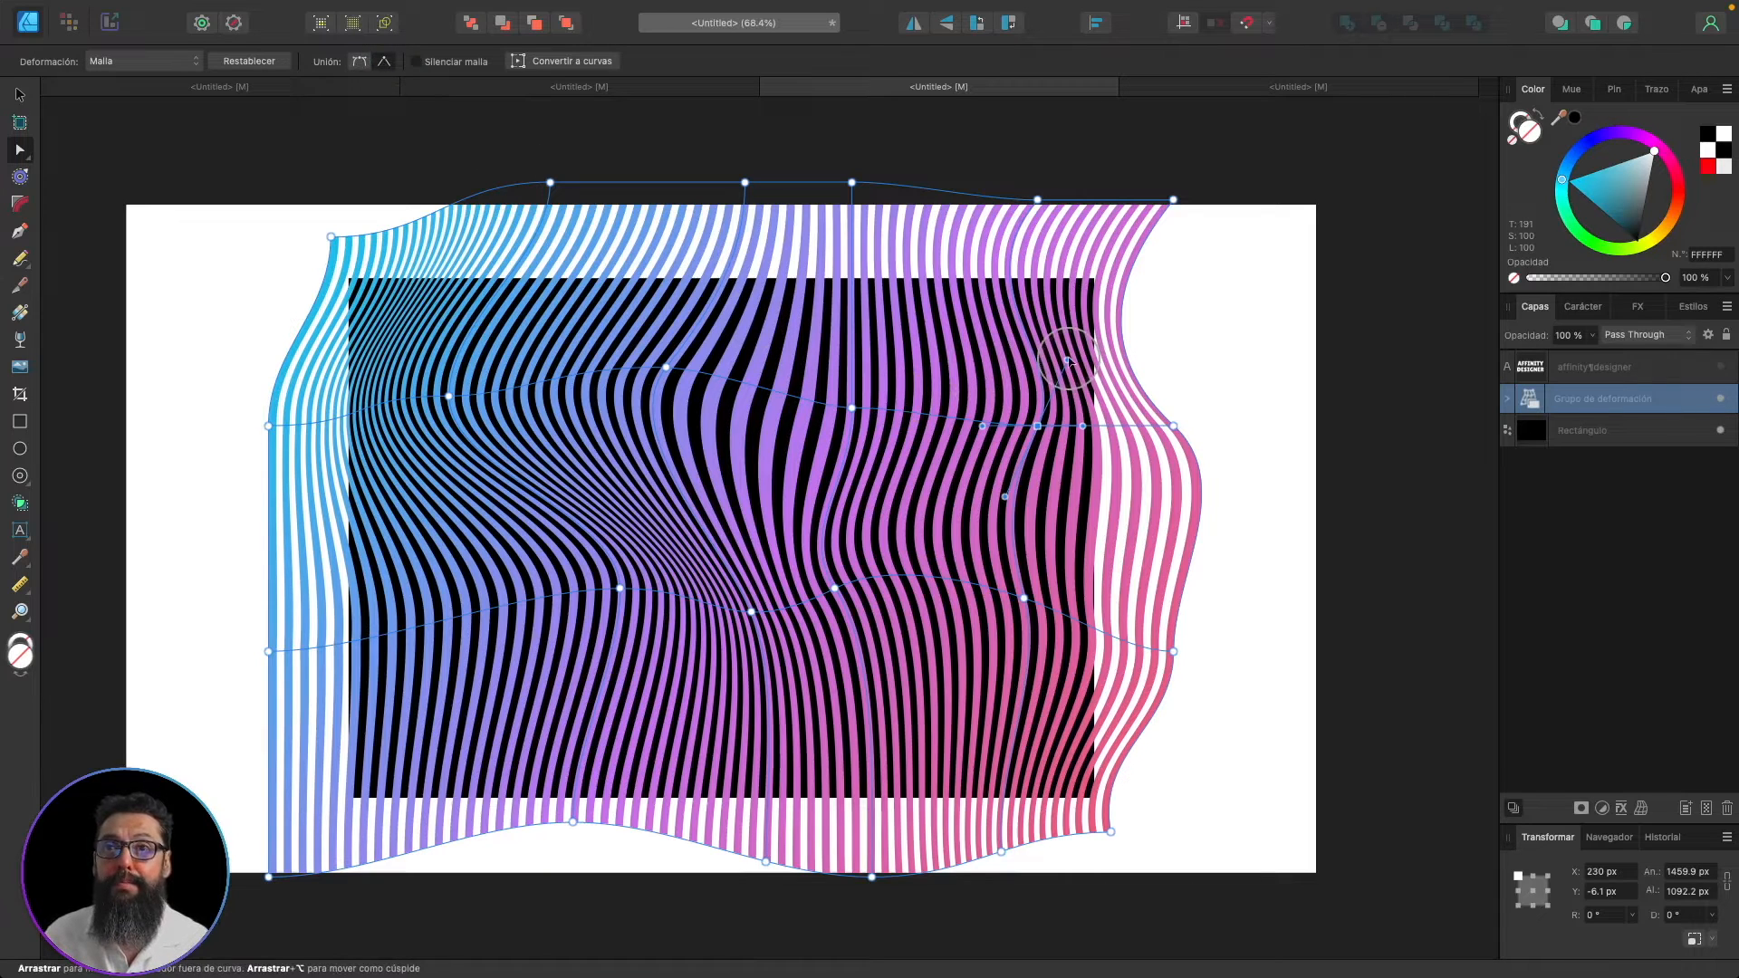
mouse_move(1067, 360)
mouse_down()
mouse_move(1005, 348)
mouse_move(1083, 367)
mouse_move(1021, 342)
mouse_move(1052, 350)
mouse_up()
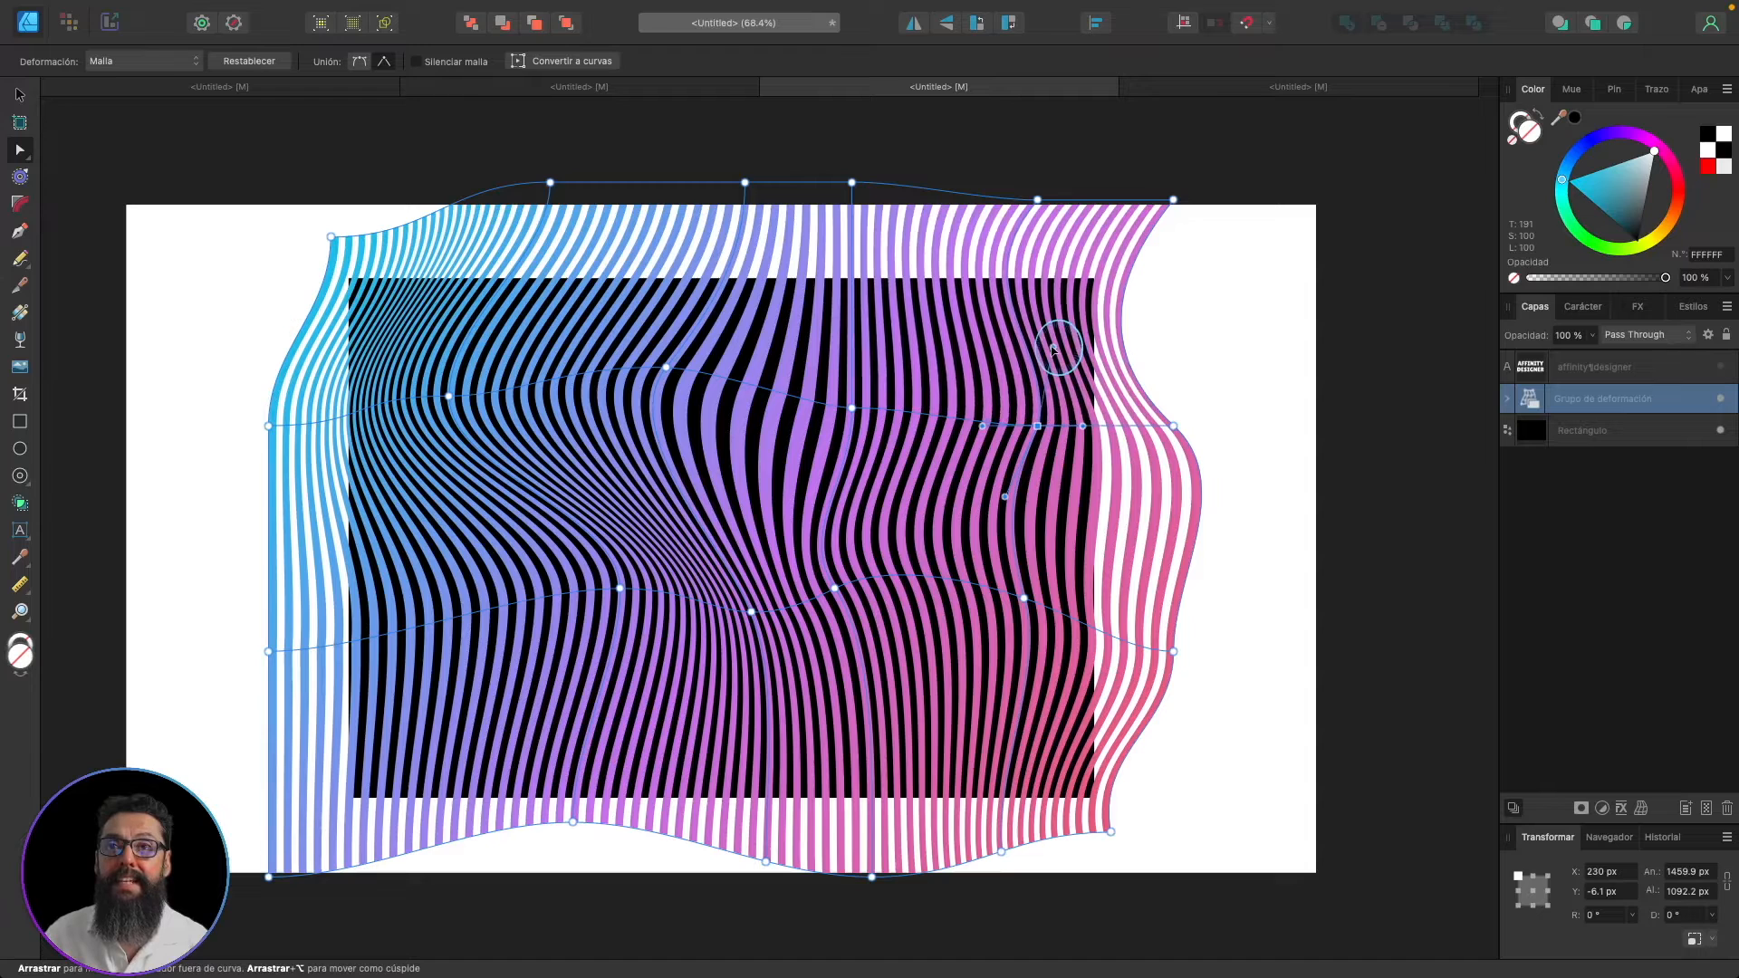
click(359, 61)
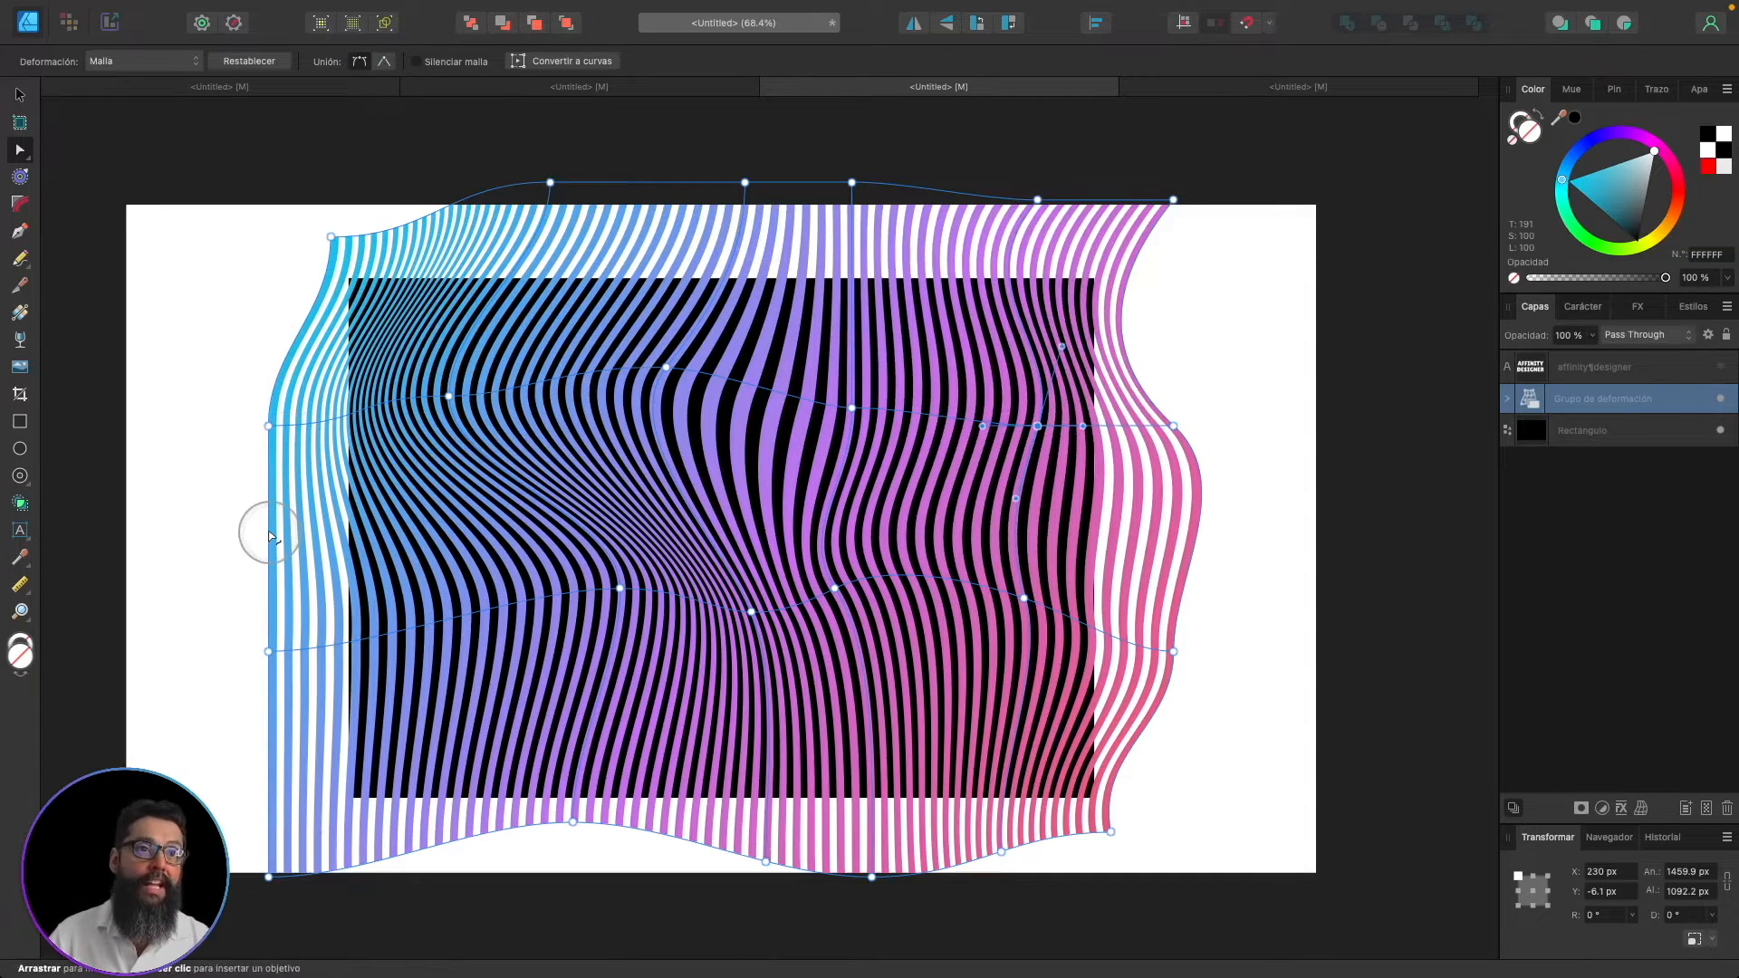
- Bend the mesh's left edge inward and two lower vertical lines in opposite directions, and pull two upper-edge nodes down into the stripes
drag(269, 534, 332, 545)
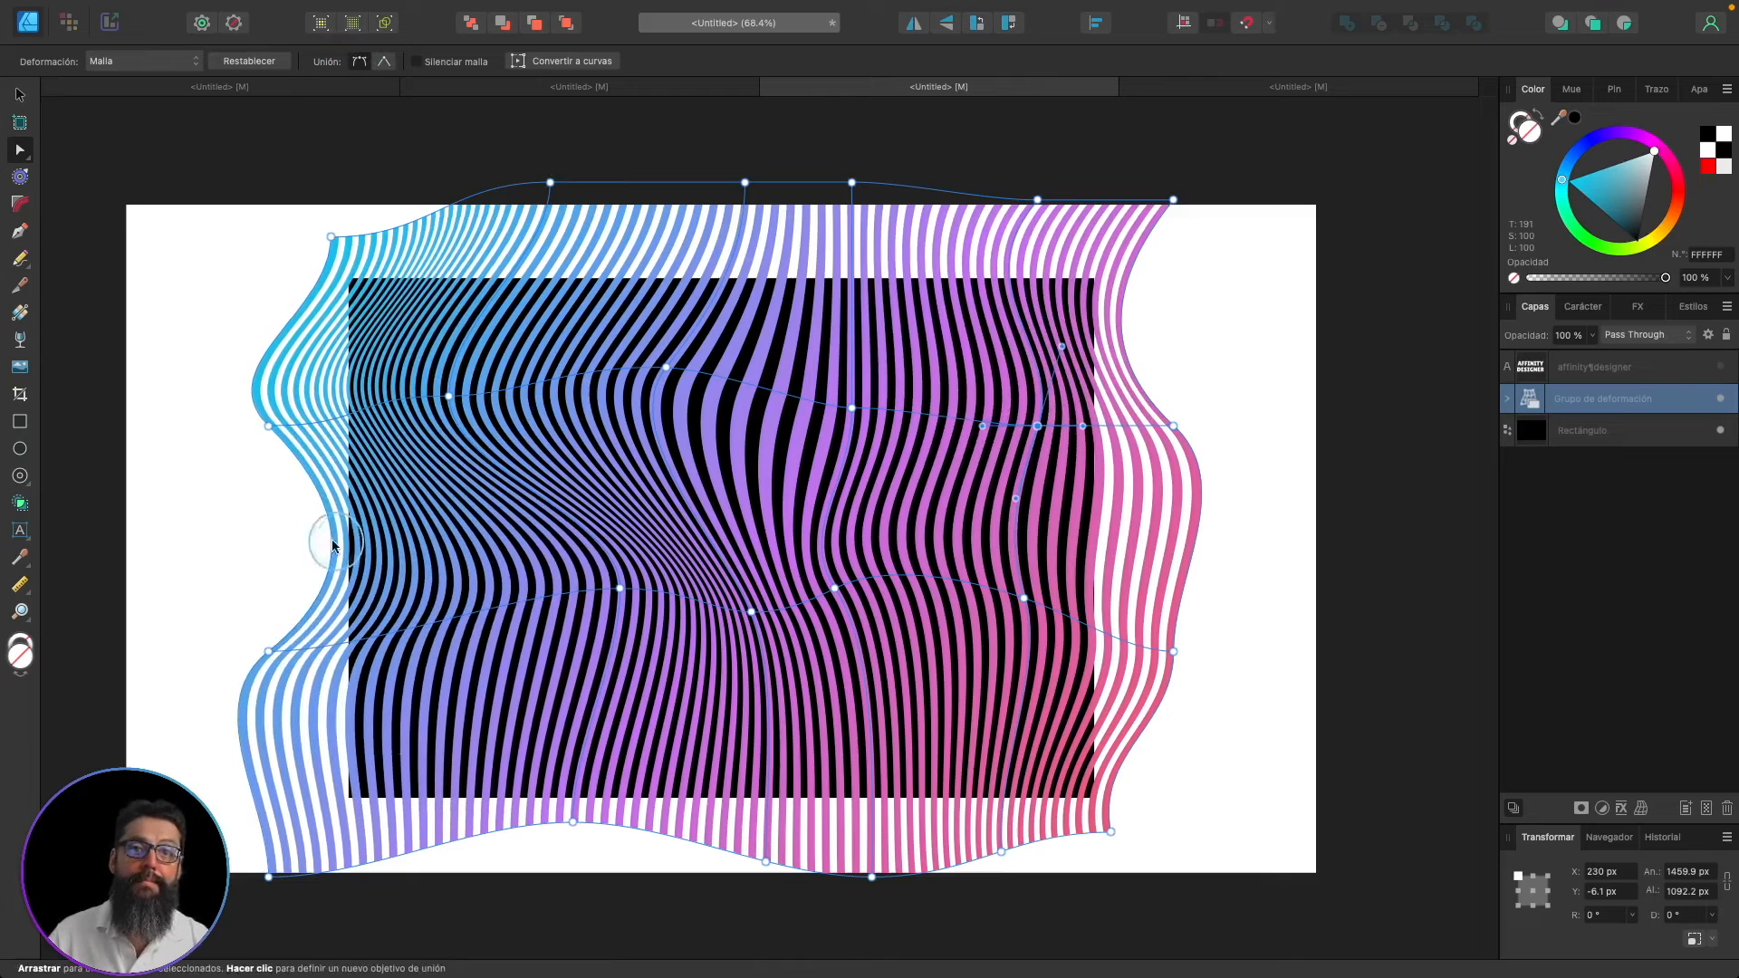
drag(757, 784, 691, 730)
drag(866, 725, 913, 697)
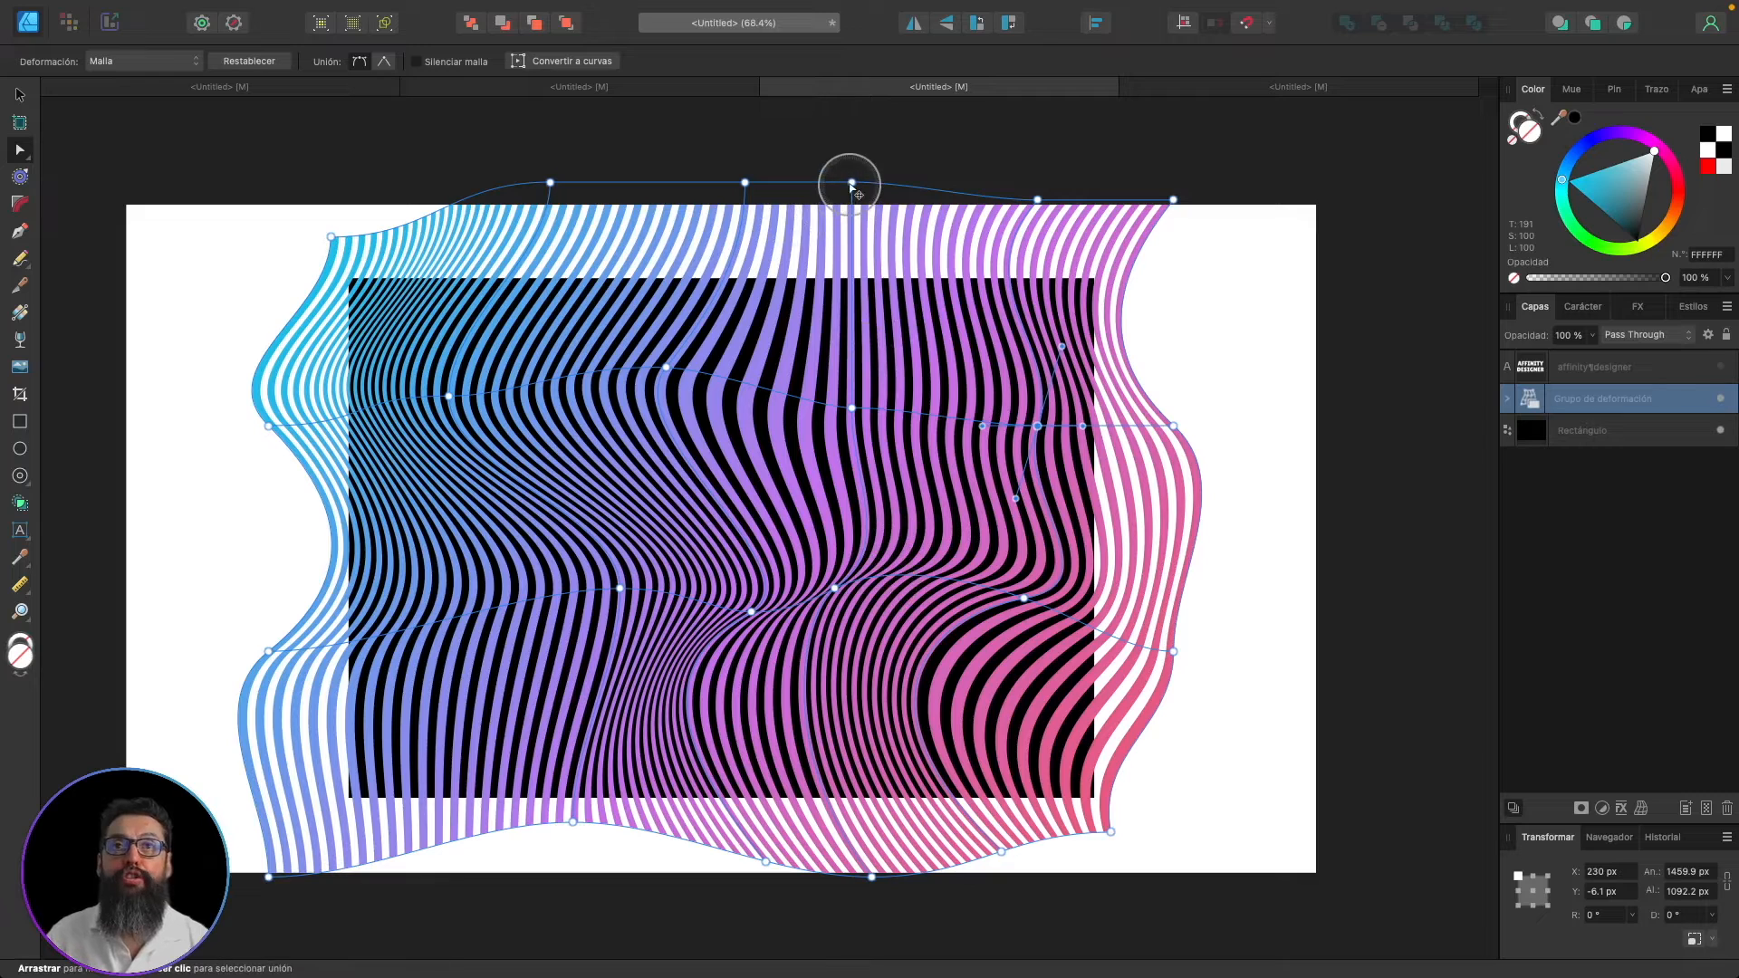
drag(852, 184, 857, 266)
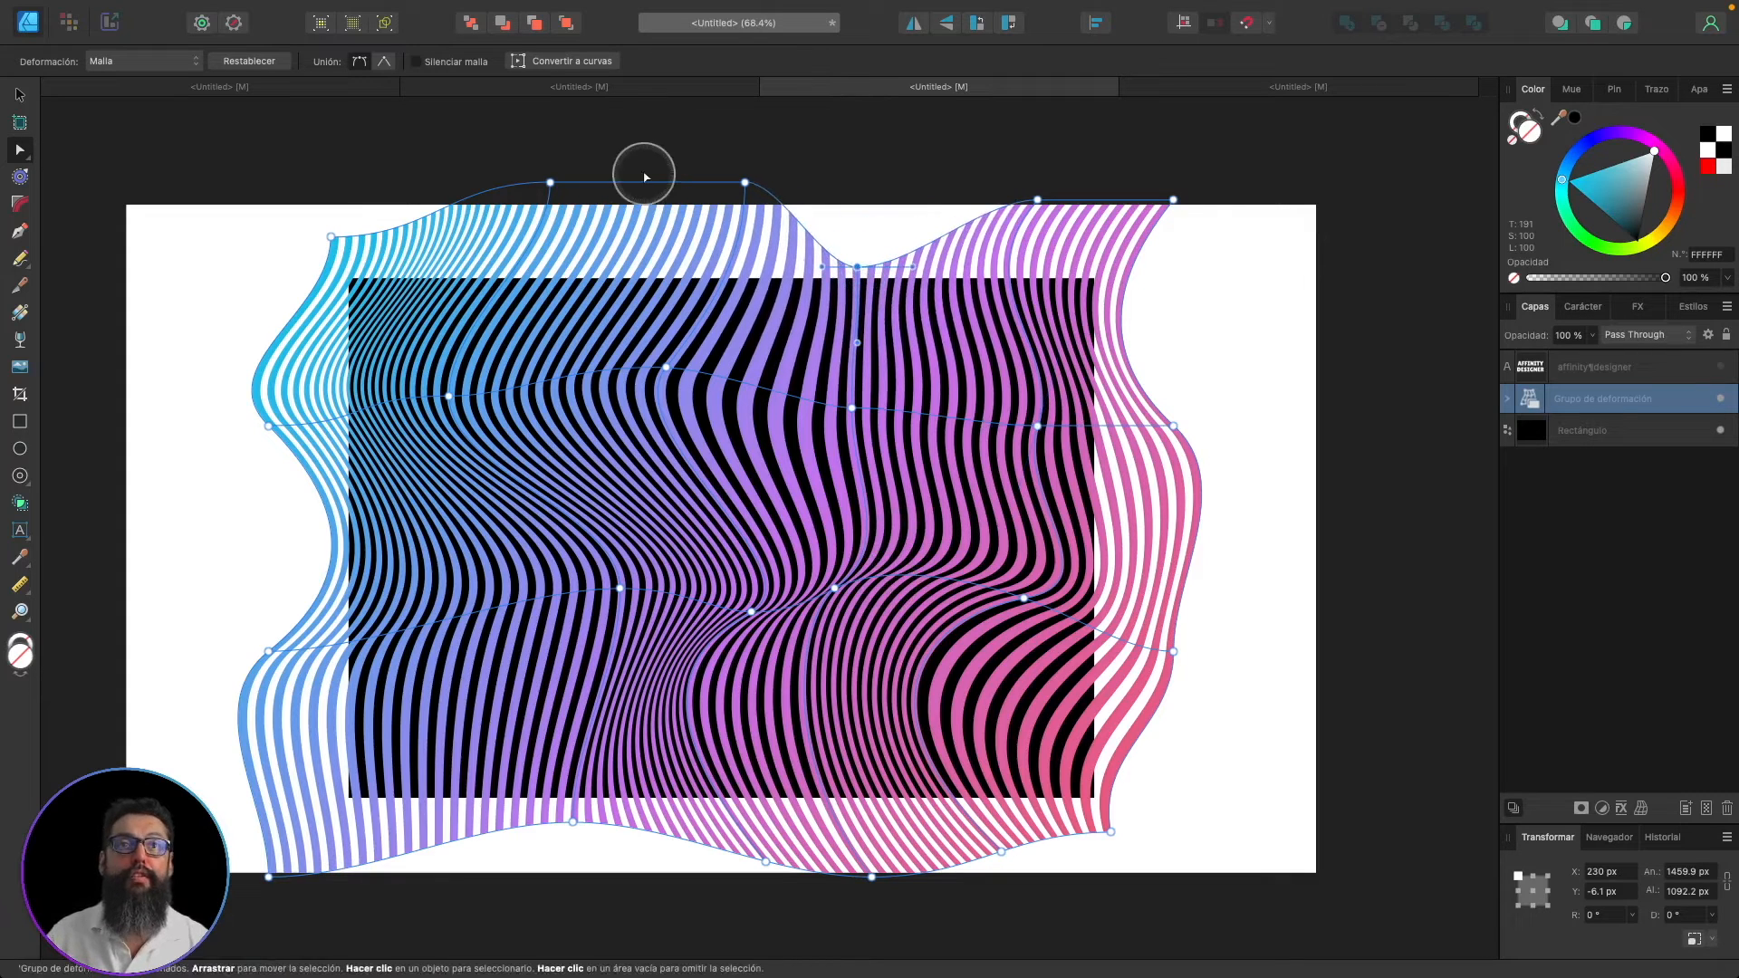
drag(569, 185, 638, 236)
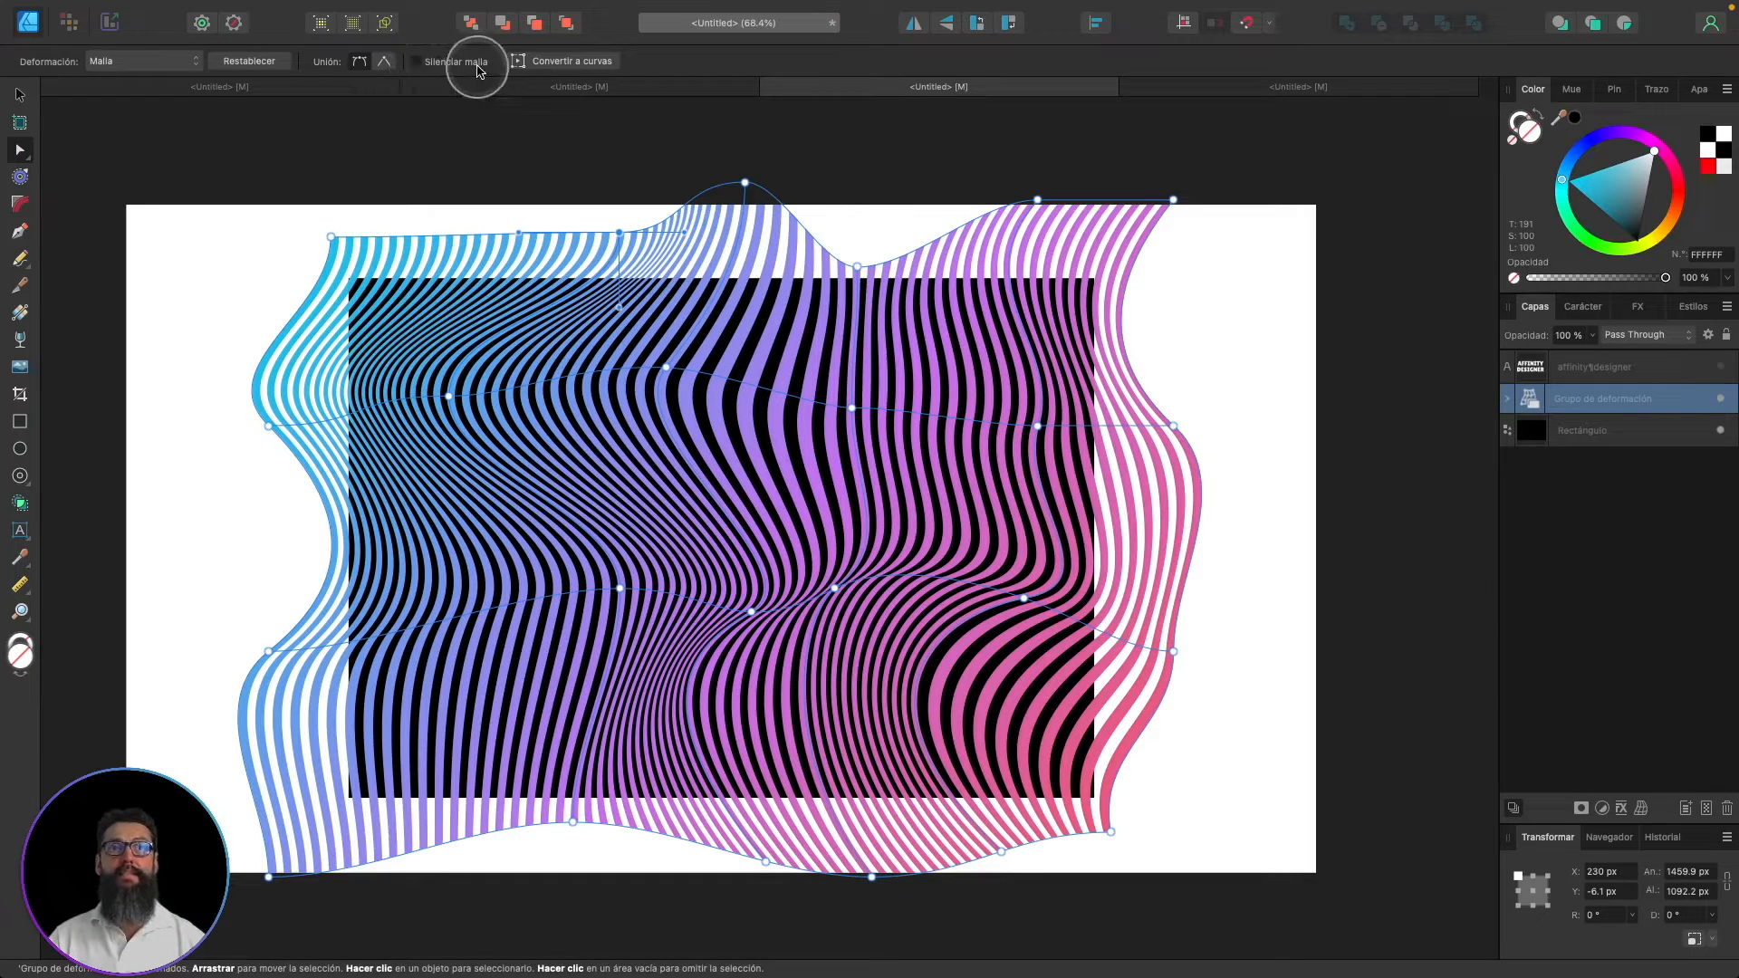
- Compare the stripes with the mesh silenced and active, and examine the nested group and rectangles inside the warp group
click(418, 63)
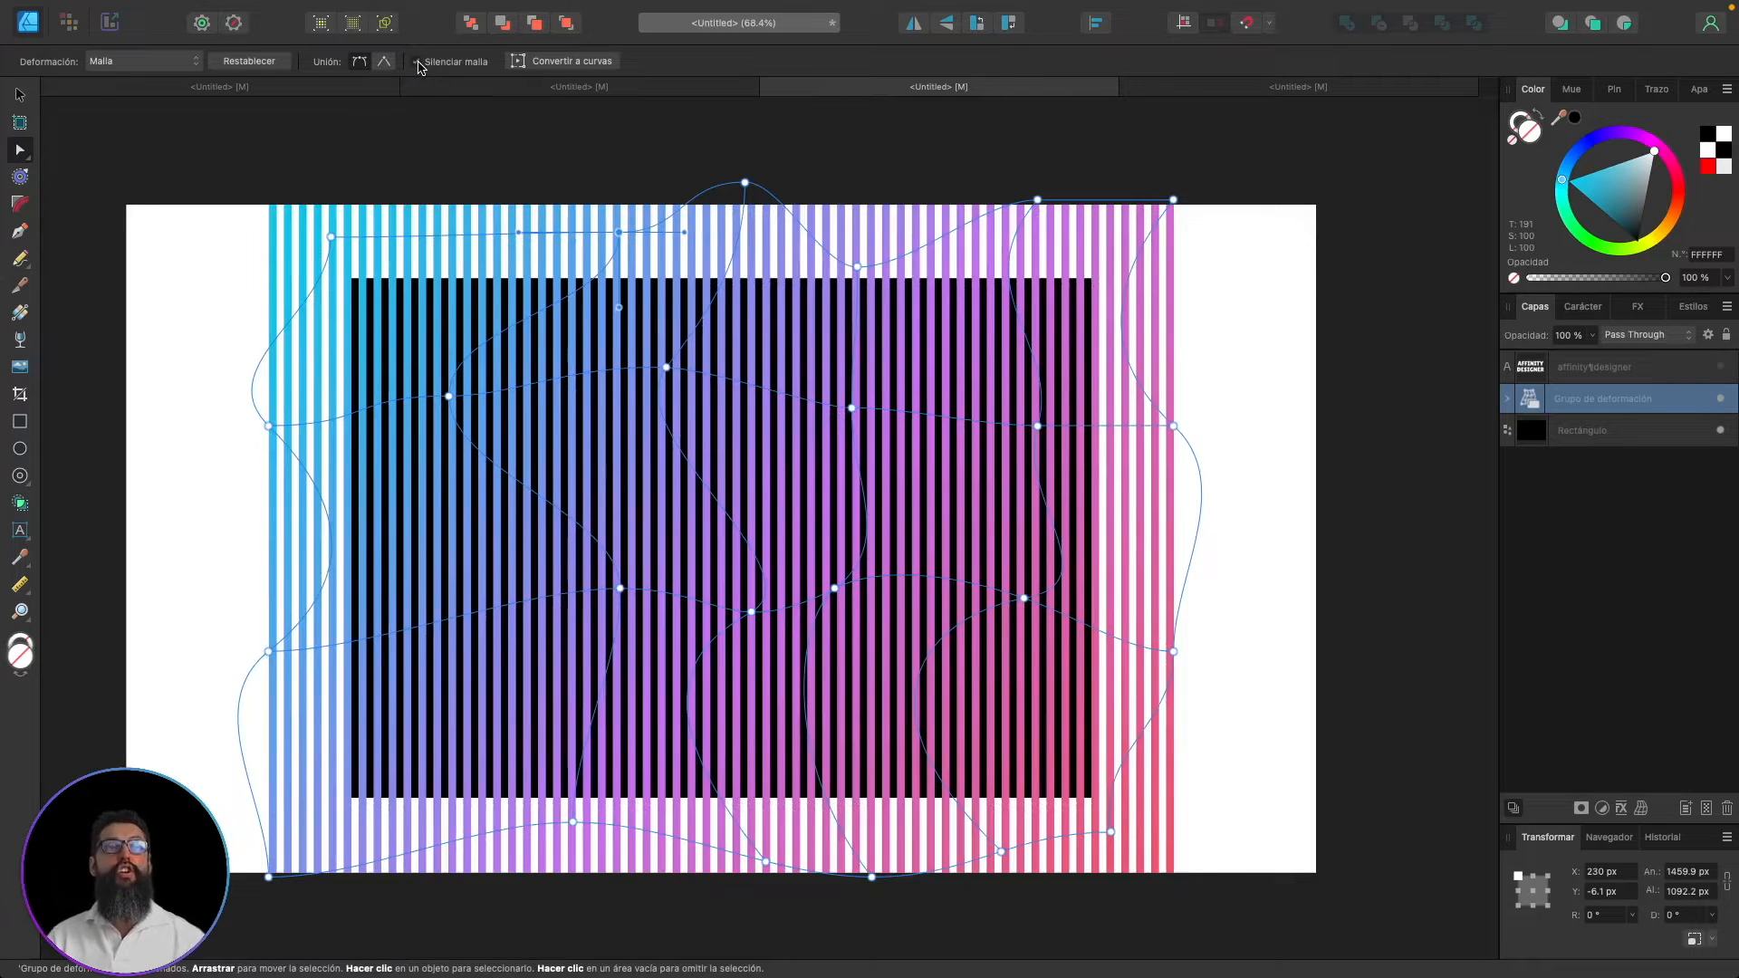
click(417, 63)
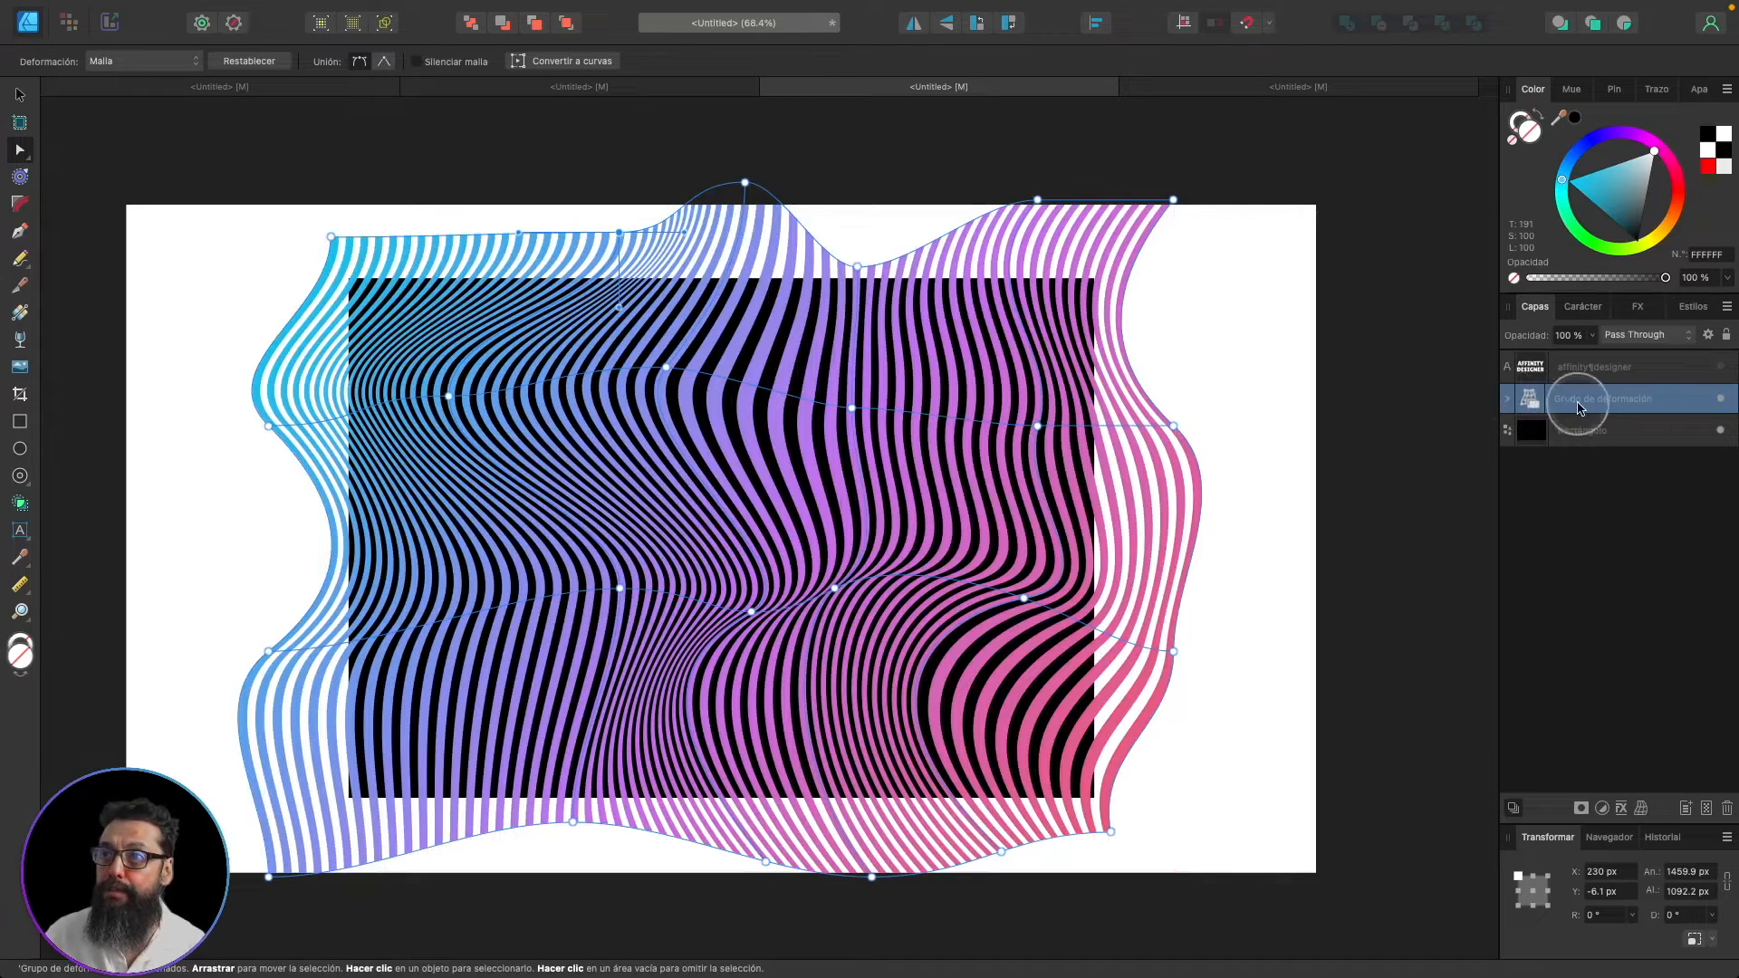
click(1507, 399)
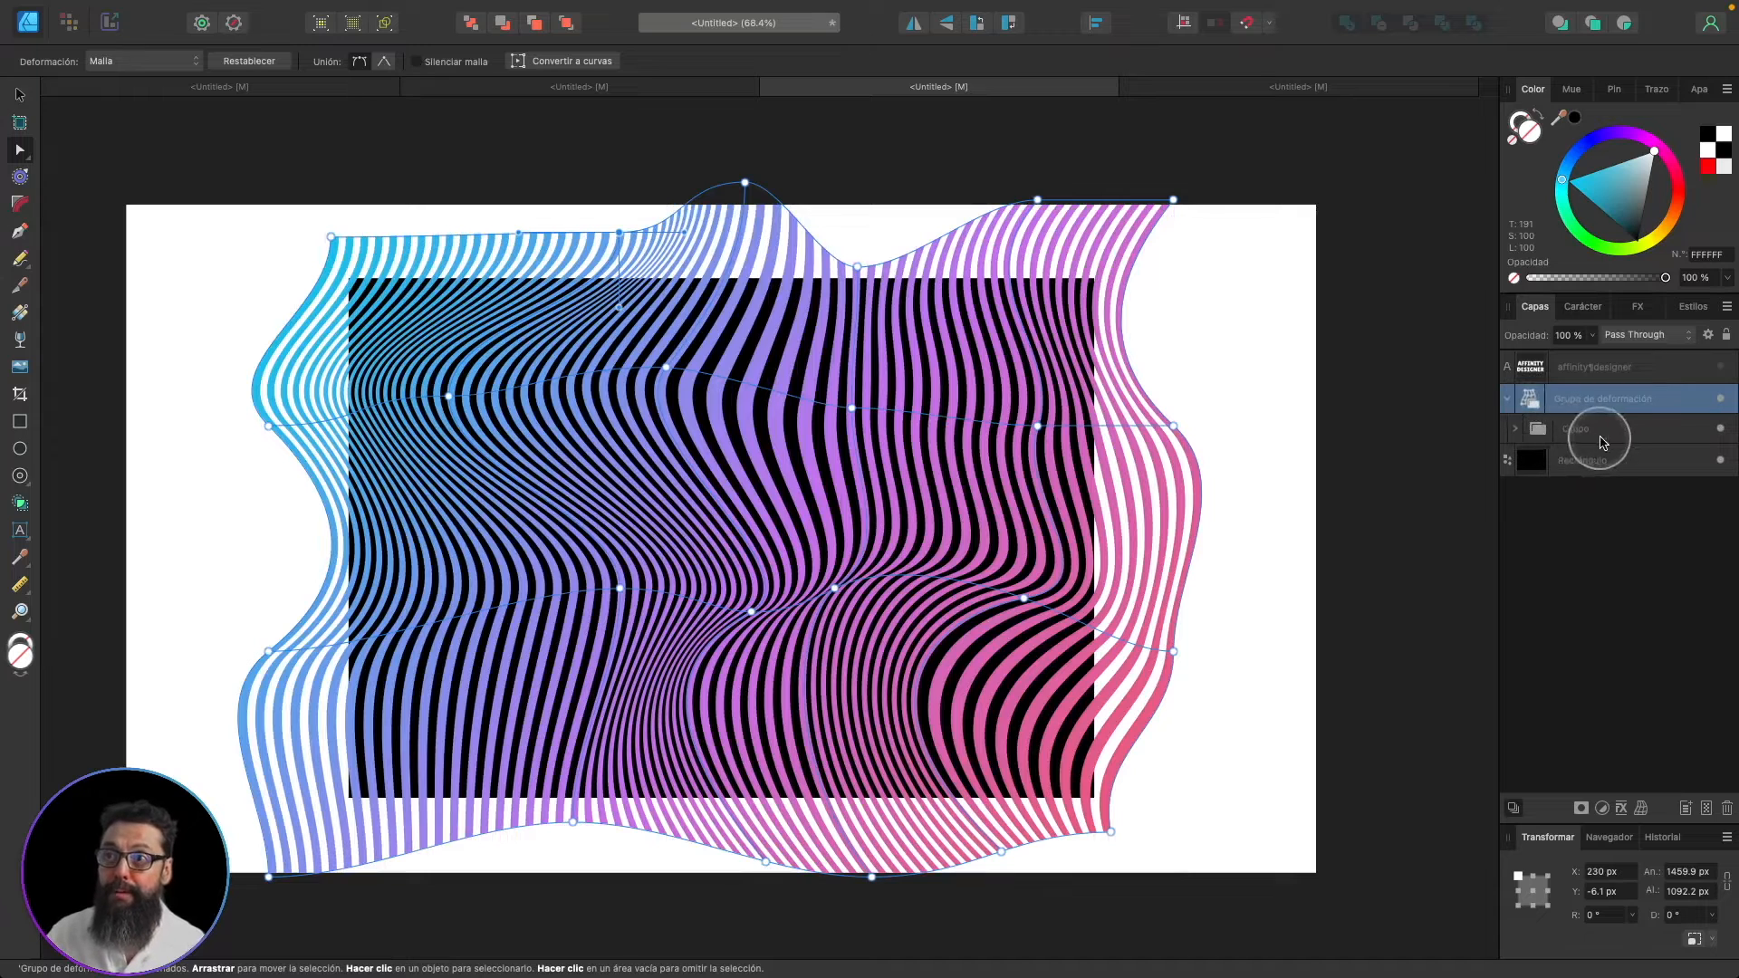
click(1515, 429)
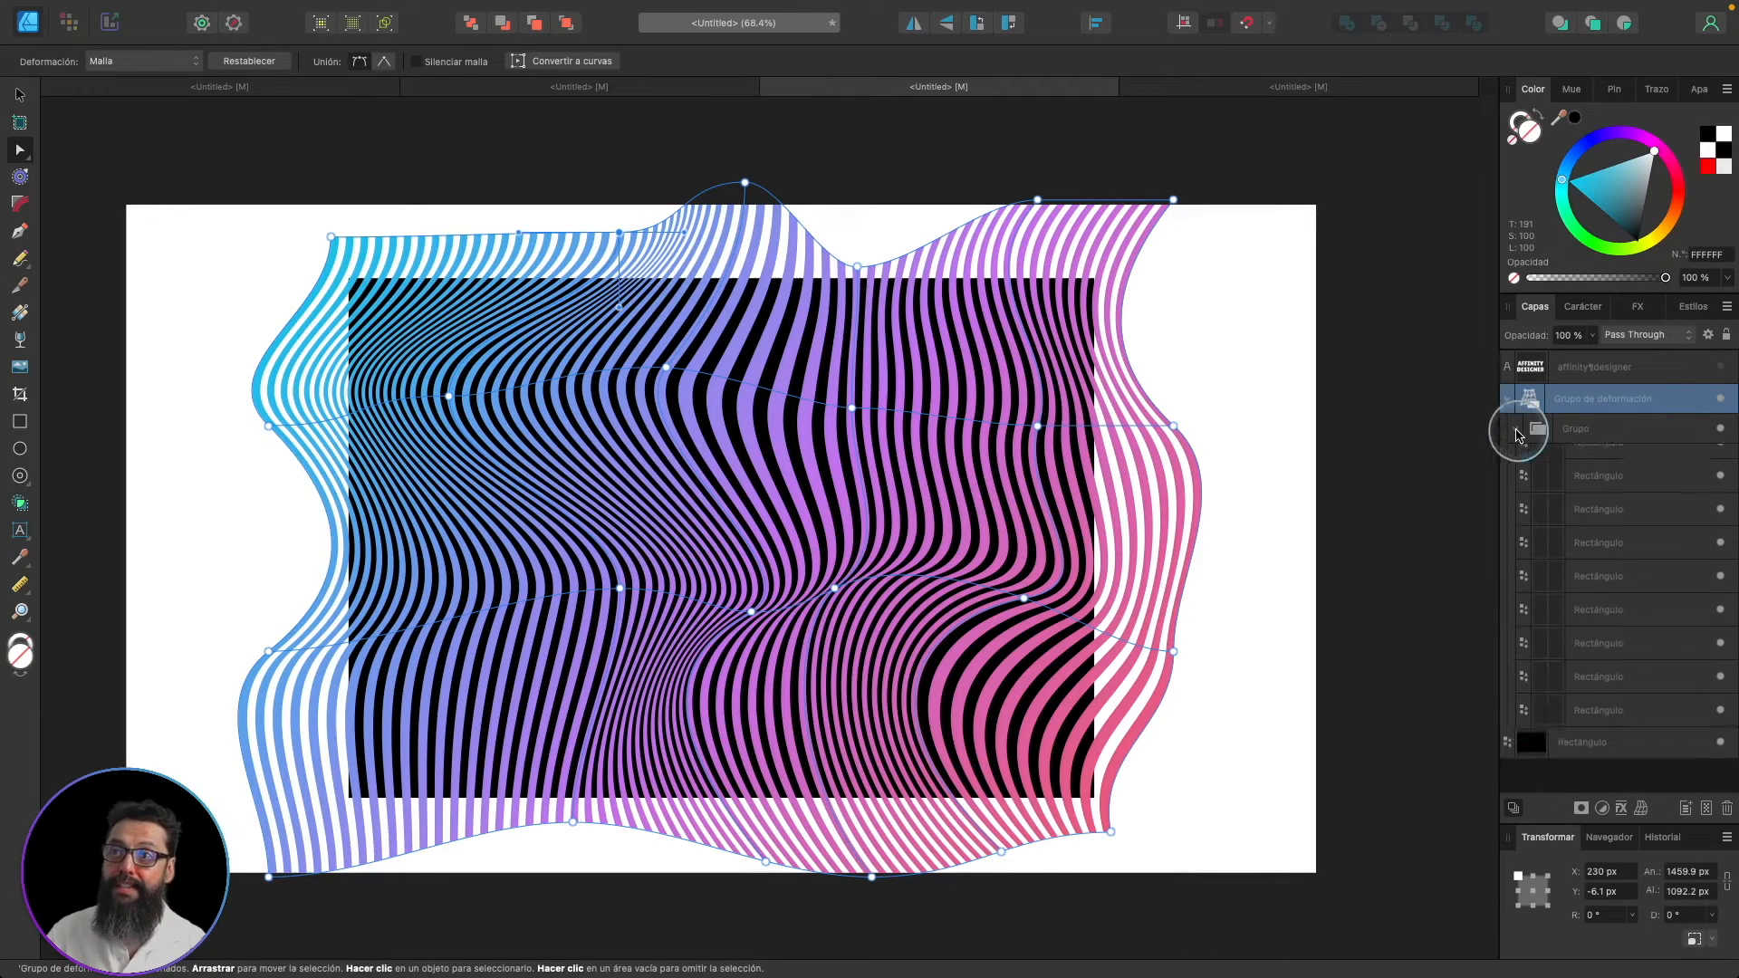
scroll(1584, 543, down, 3)
scroll(1584, 544, down, 5)
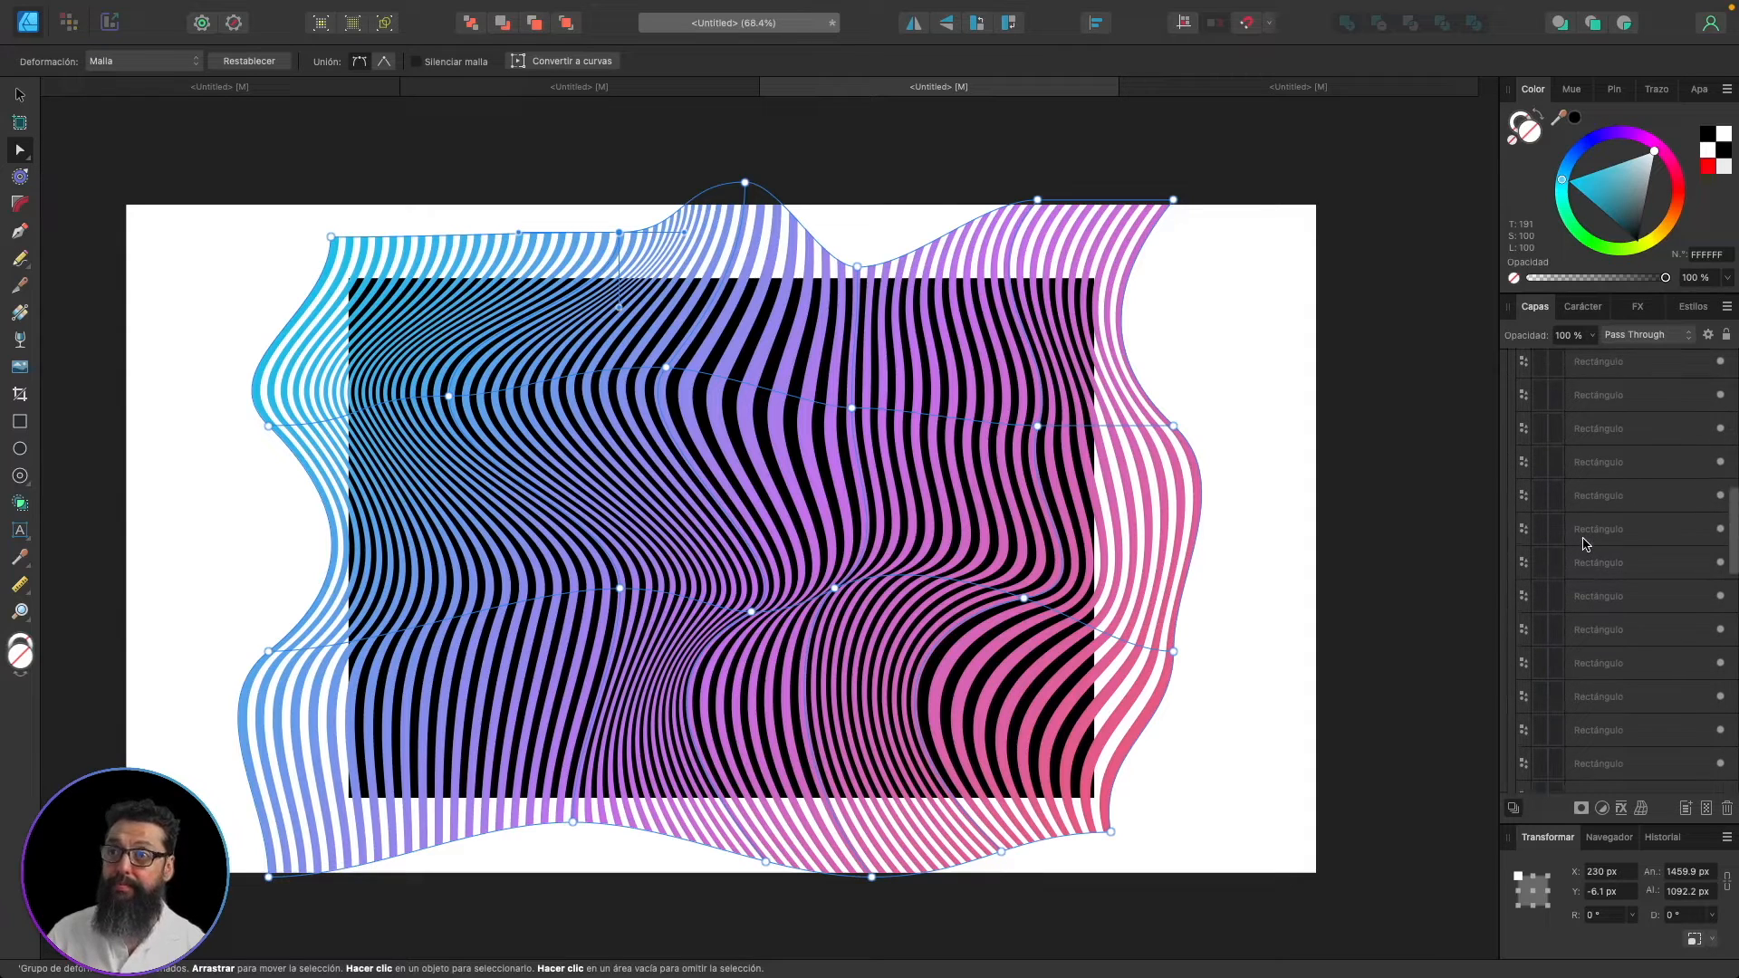
scroll(1584, 543, up, 8)
click(1515, 429)
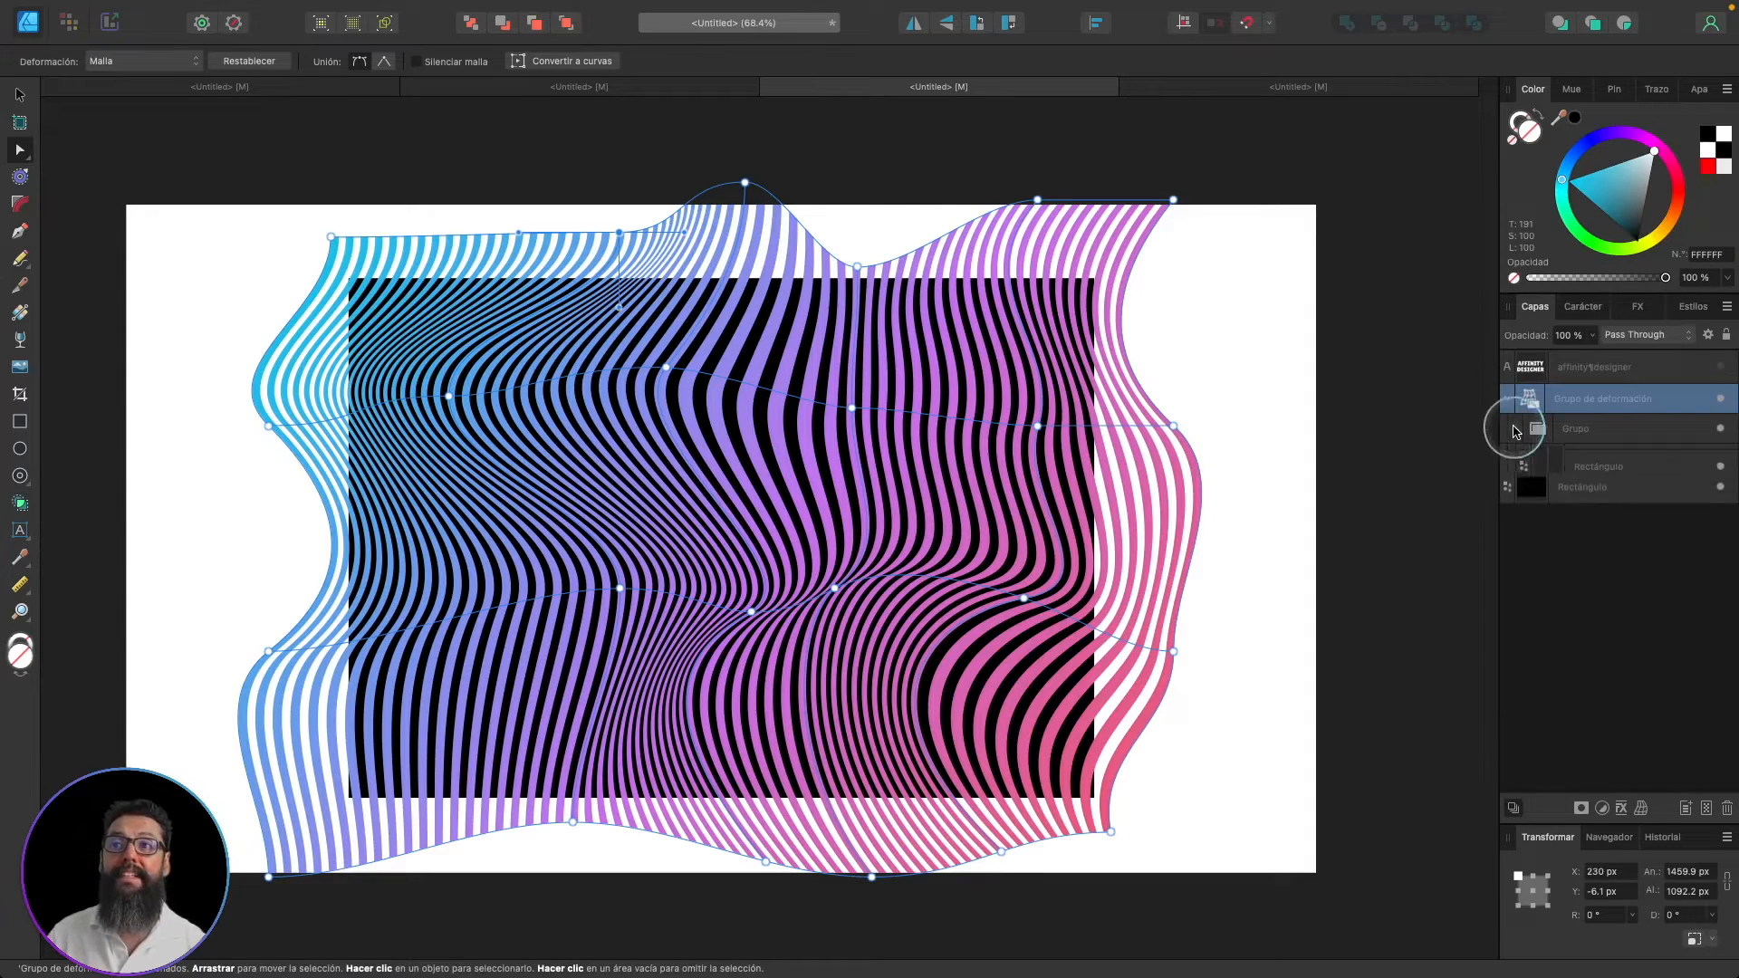
click(1504, 397)
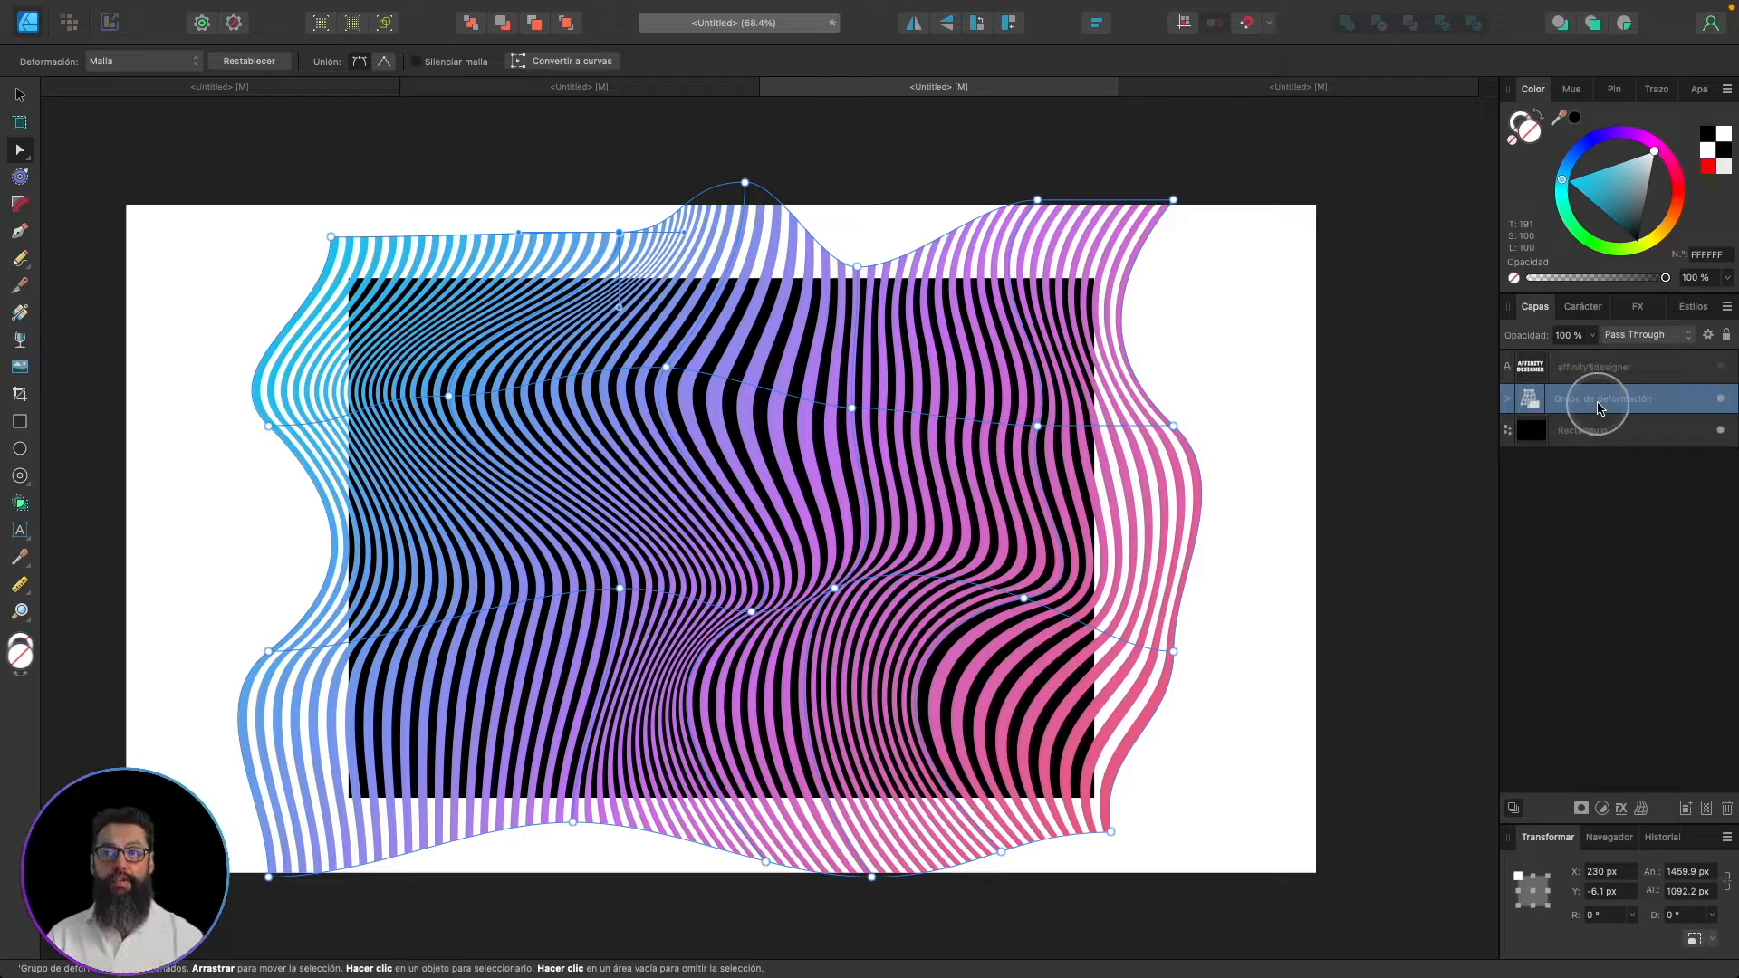
- Duplicate the warp group and move the stripe group out of the lower copy, hiding the other copy
key(super)
key(super+j)
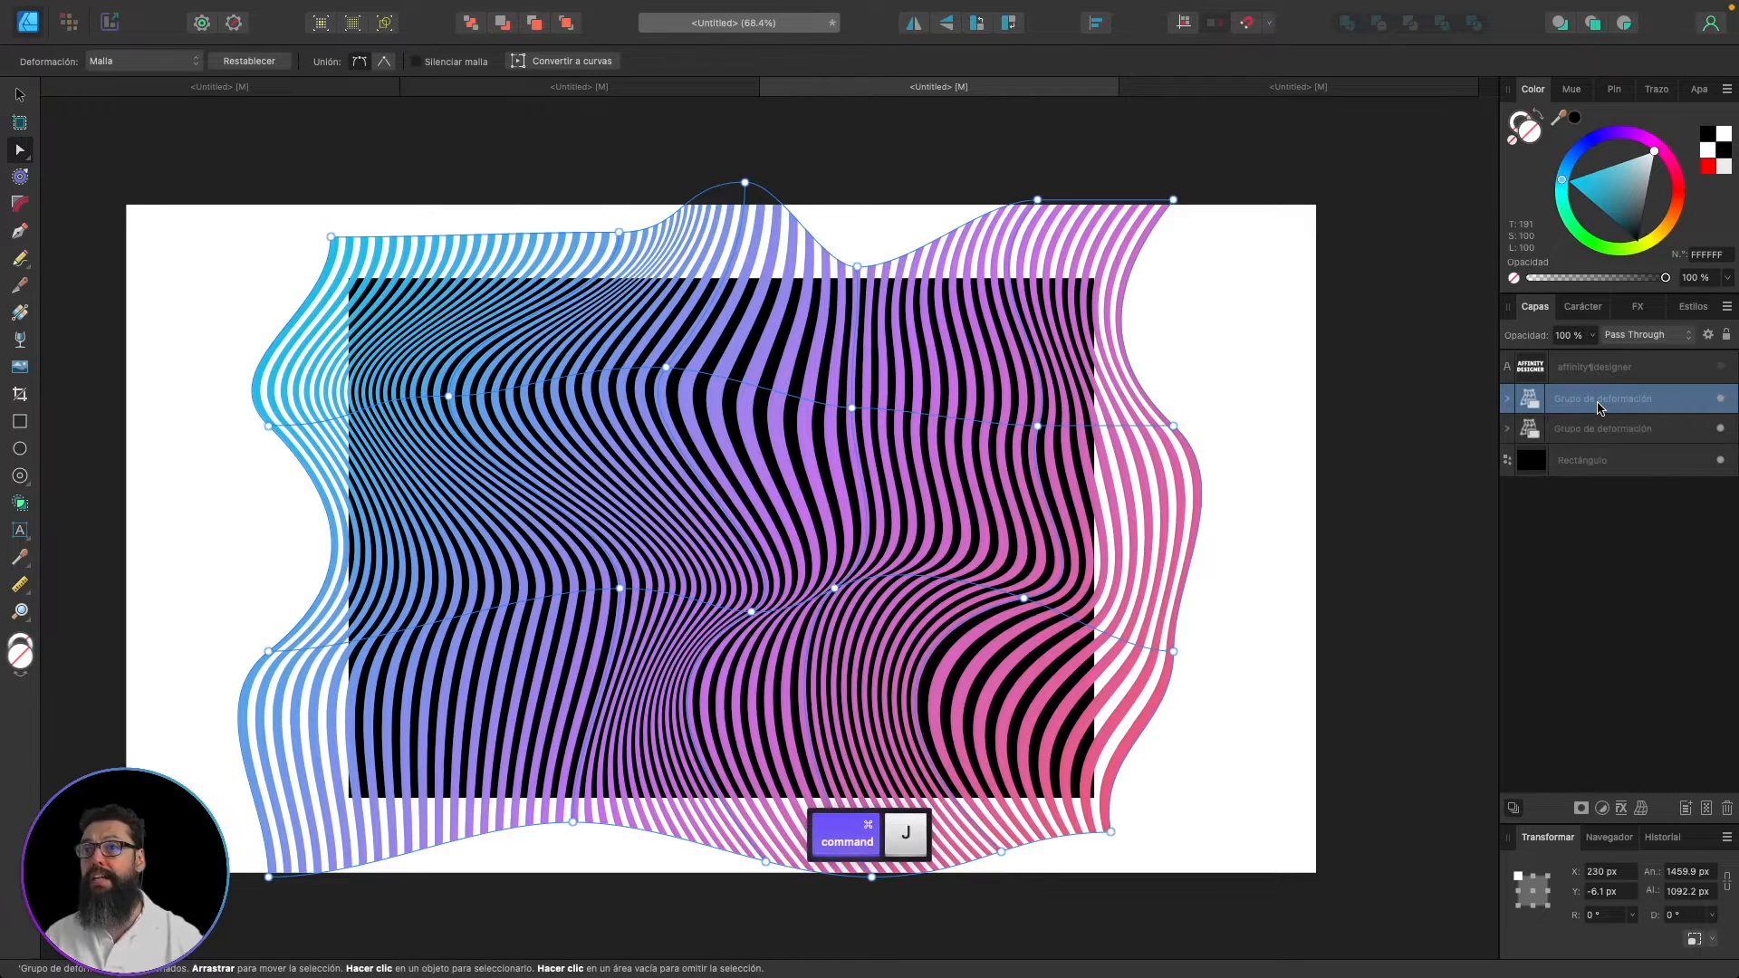
click(1508, 430)
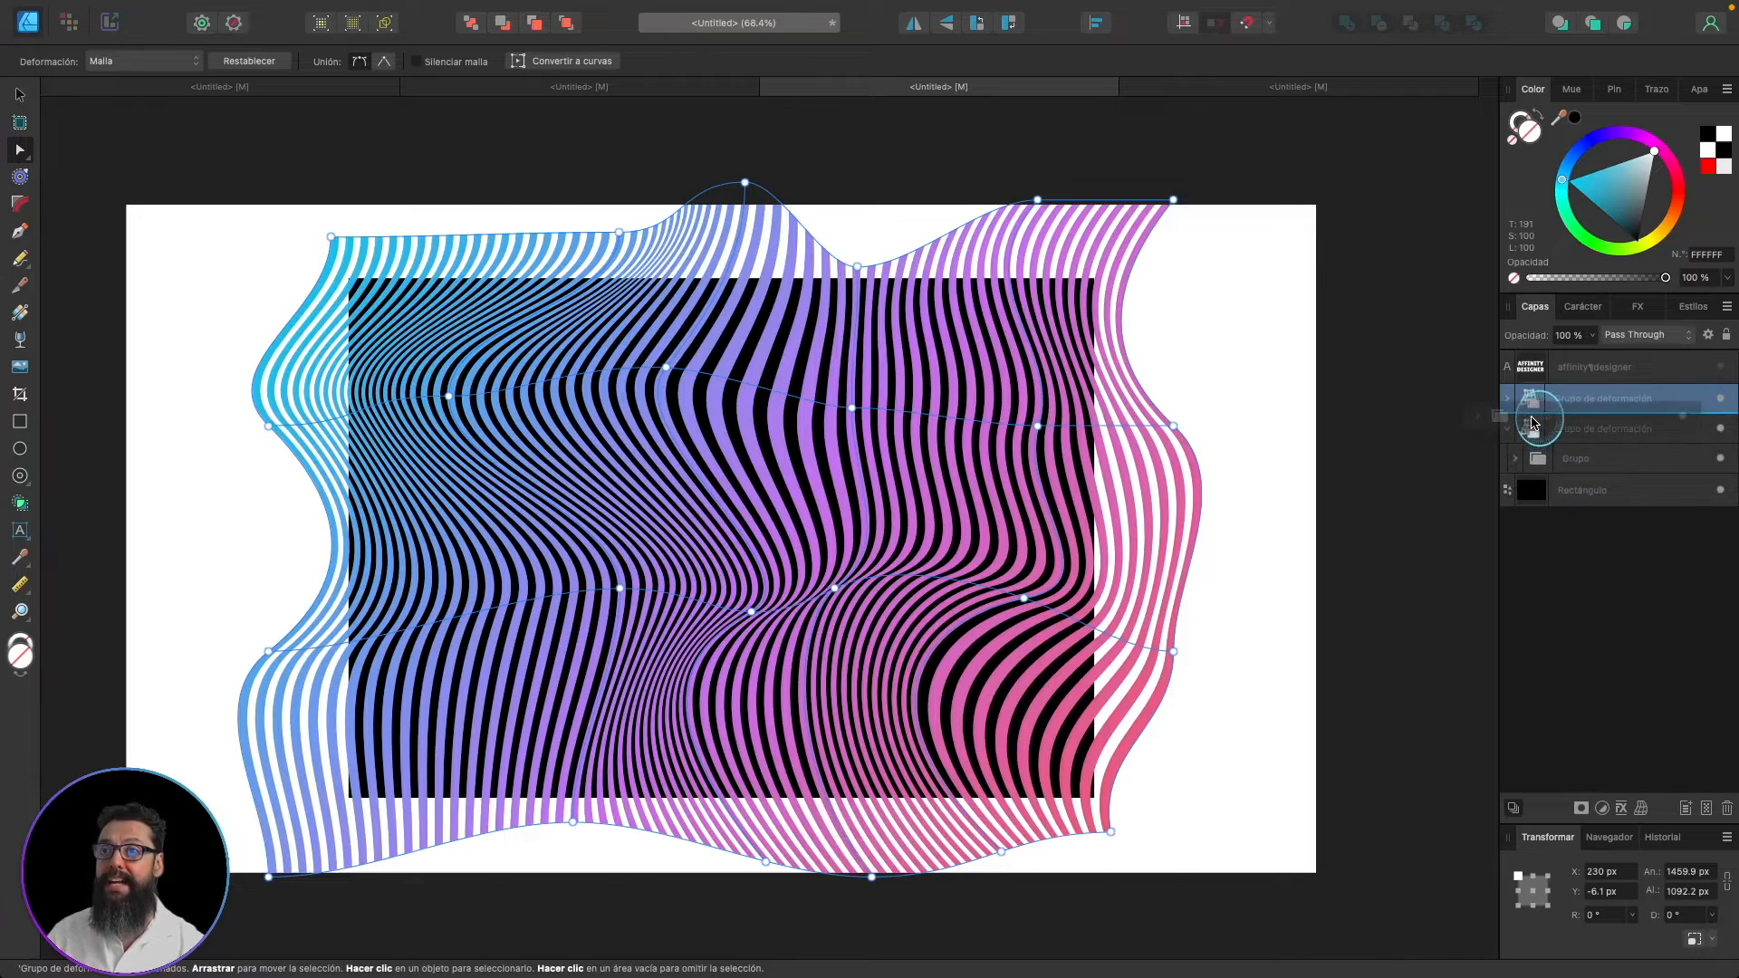
drag(1531, 423, 1531, 423)
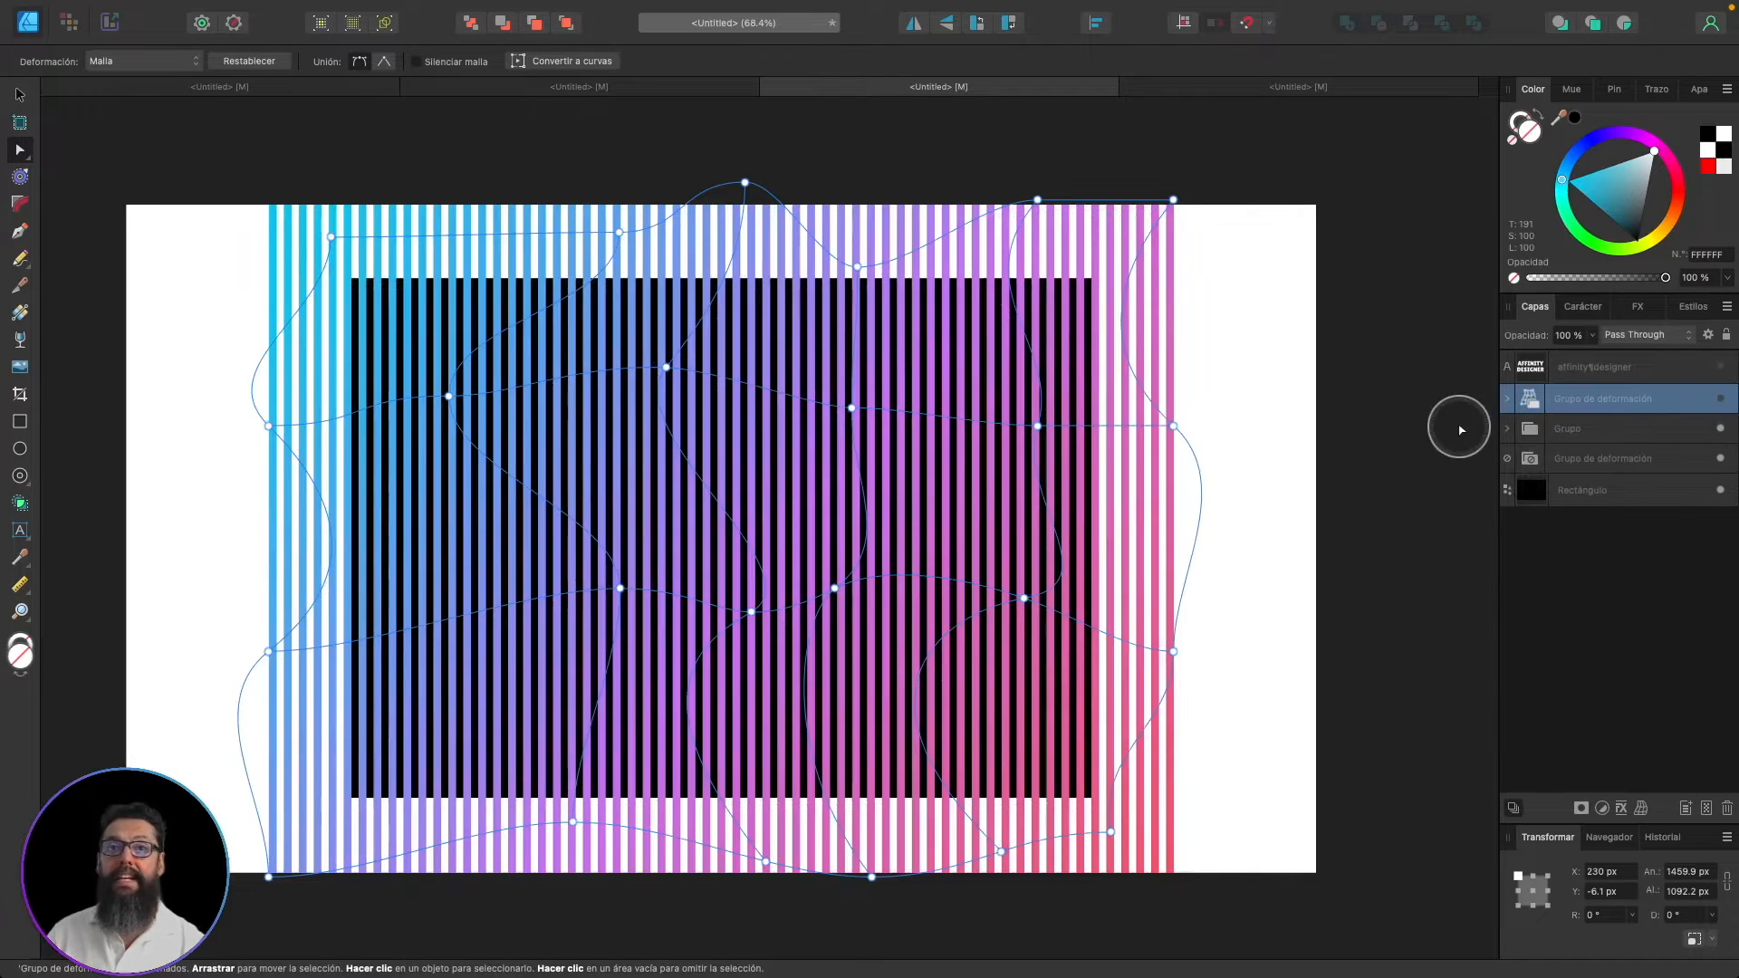
- Check that individual extracted stripes are selectable, and delete all the straight stripes together with their group
click(1609, 437)
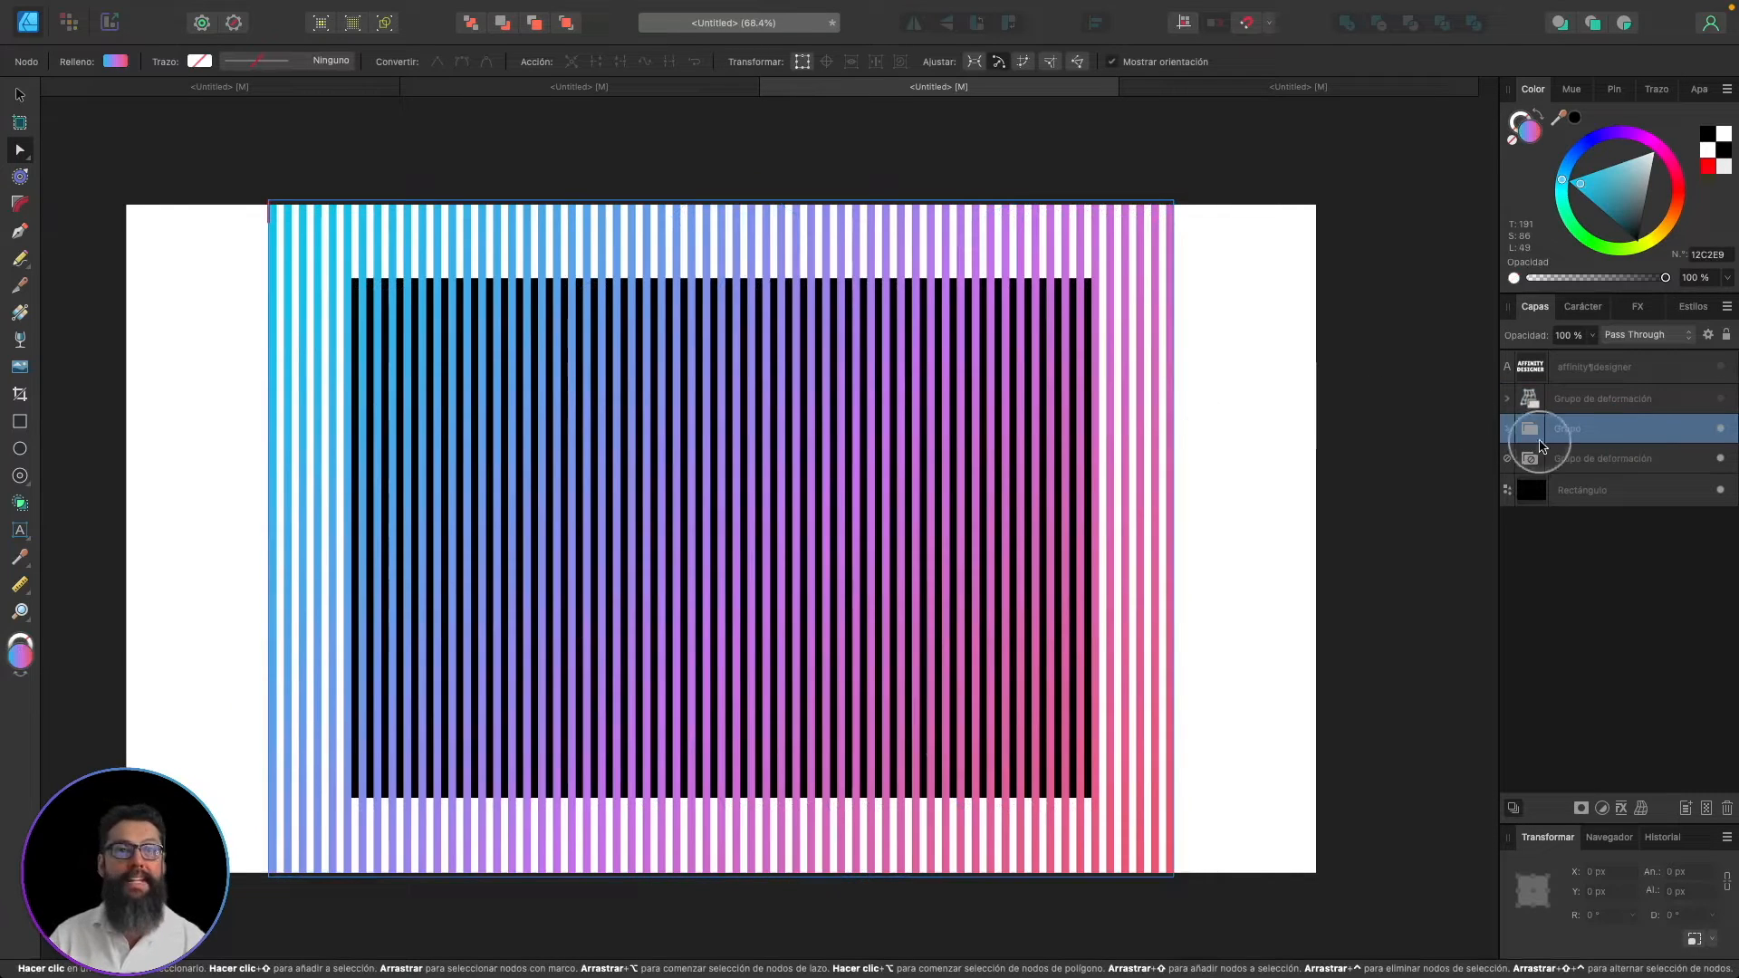
click(1124, 418)
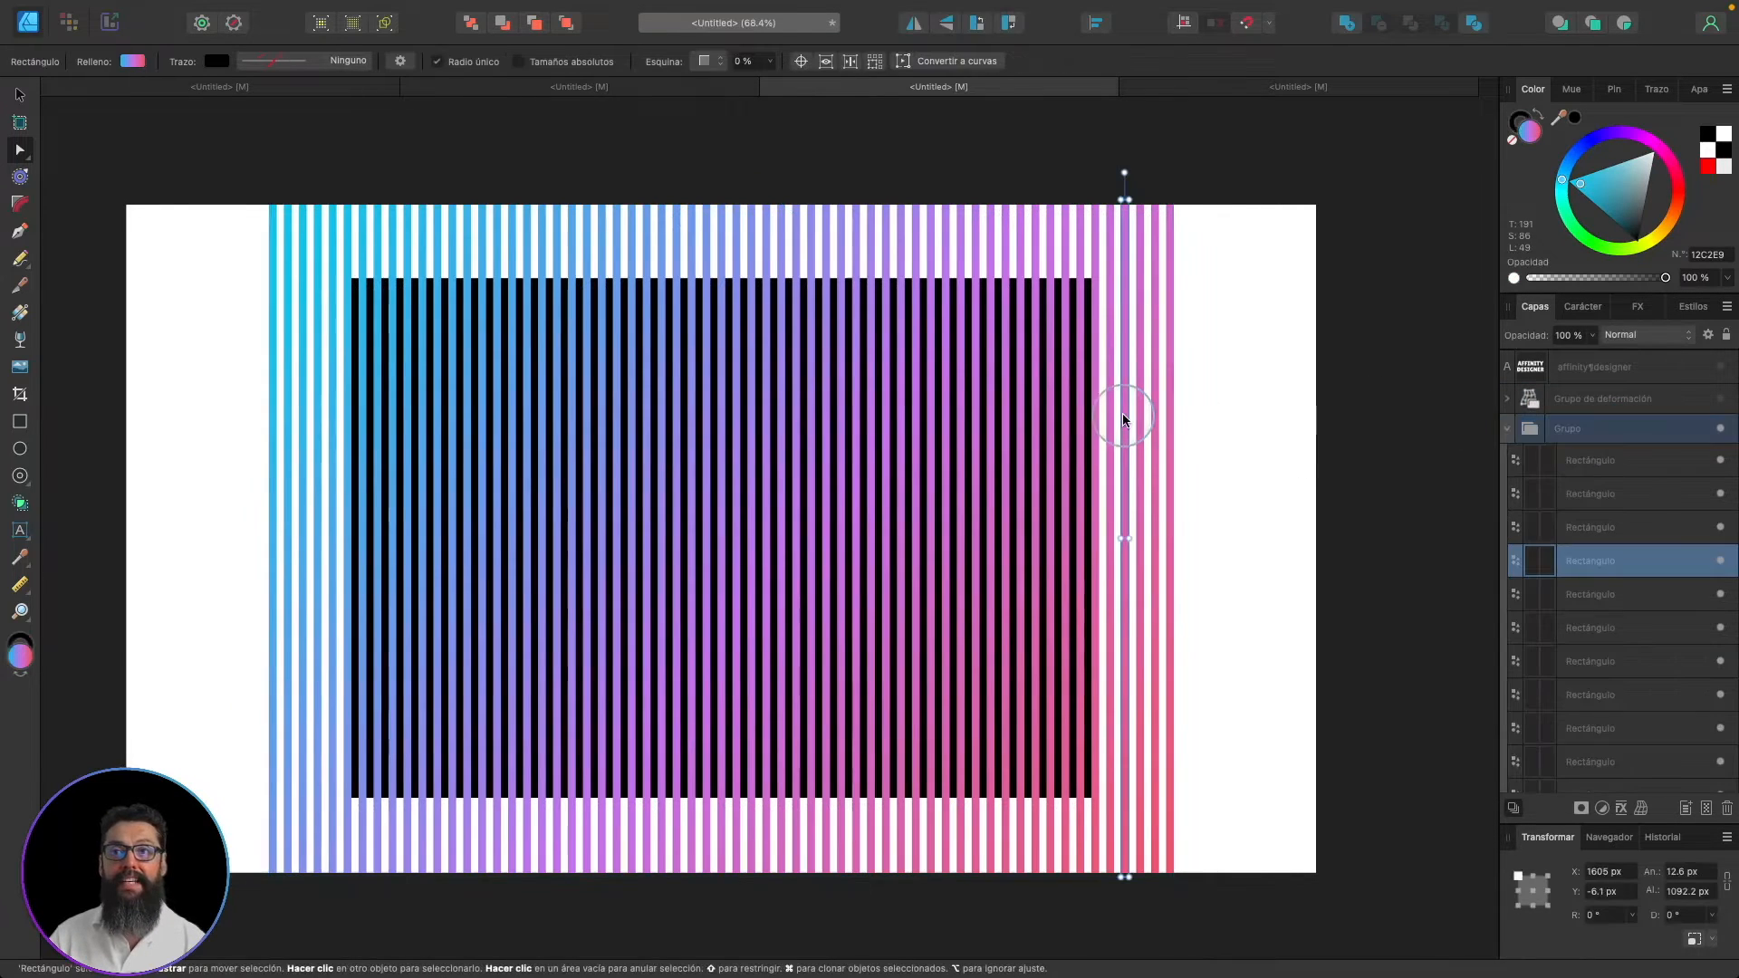
click(958, 366)
click(809, 375)
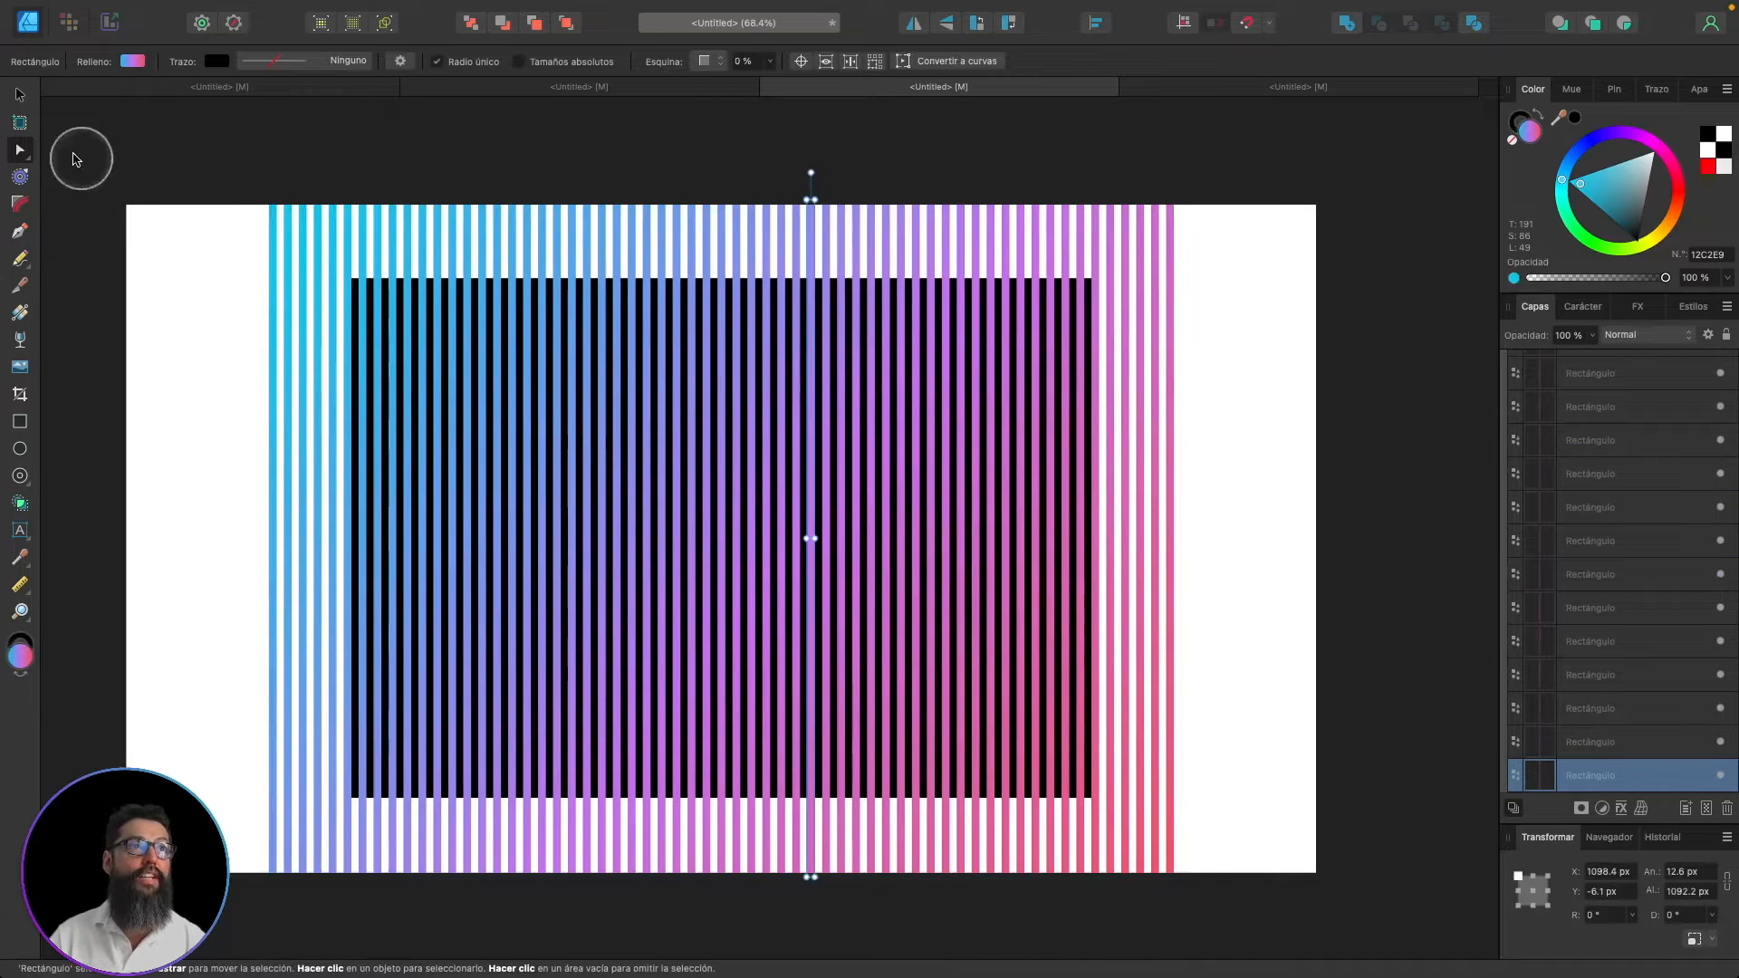
click(20, 94)
drag(198, 177, 1287, 919)
key(super+g)
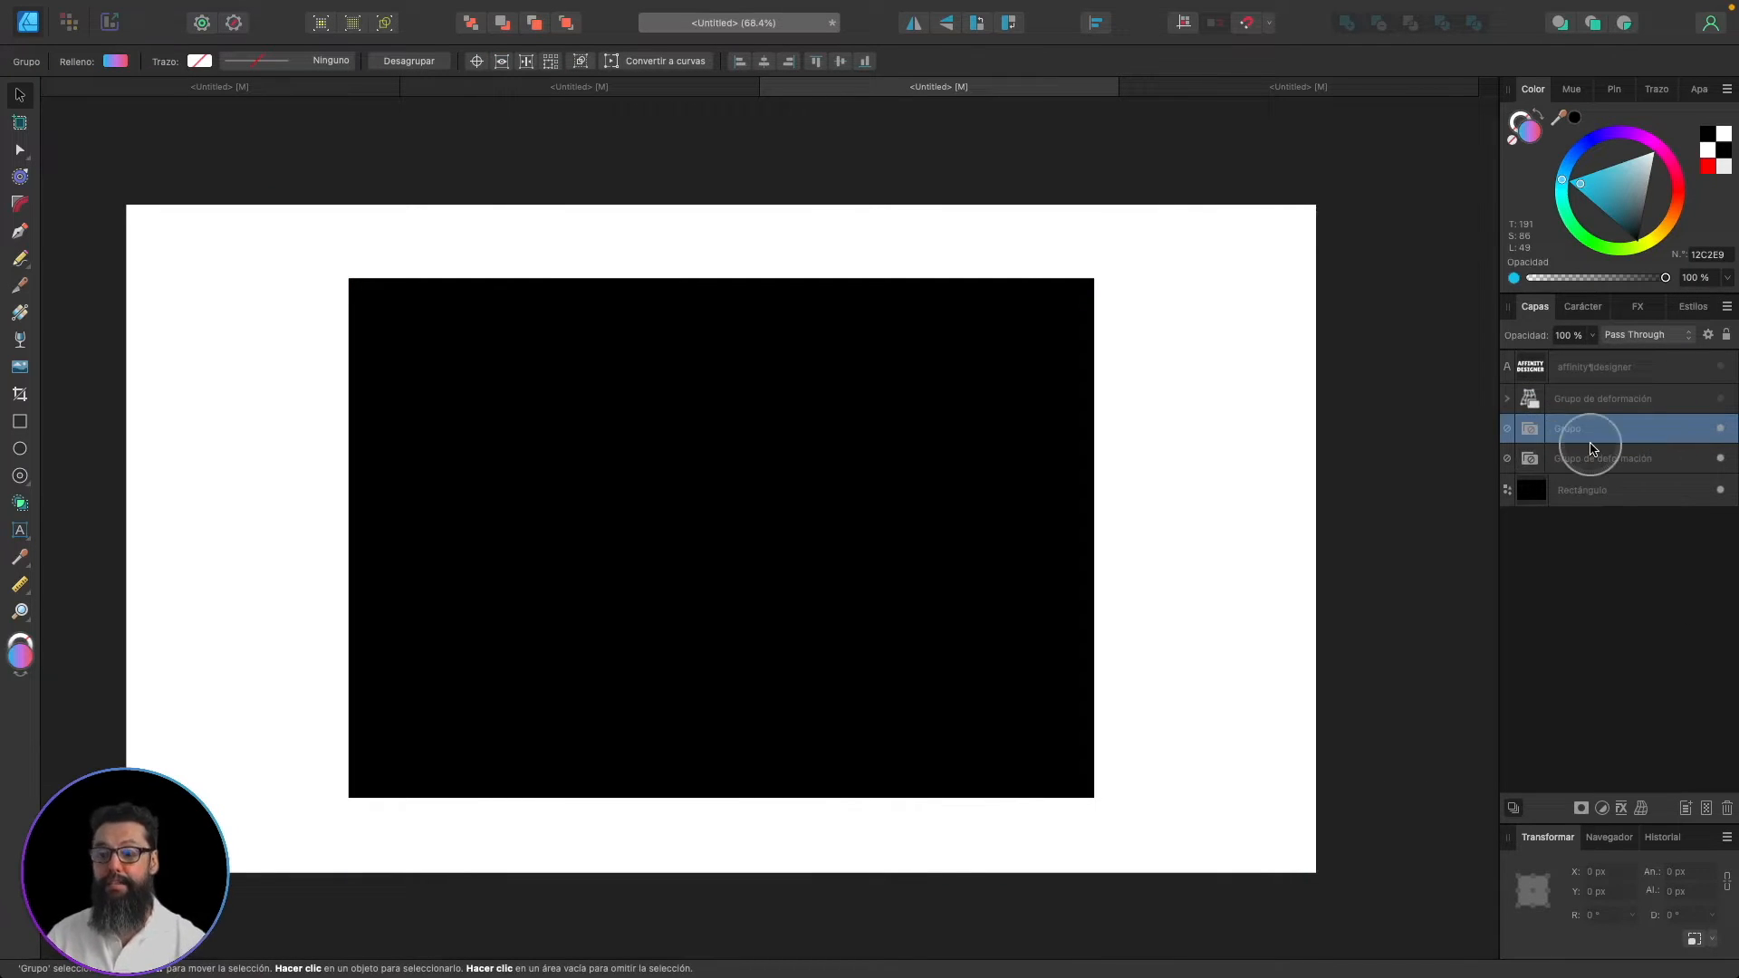
key(Delete)
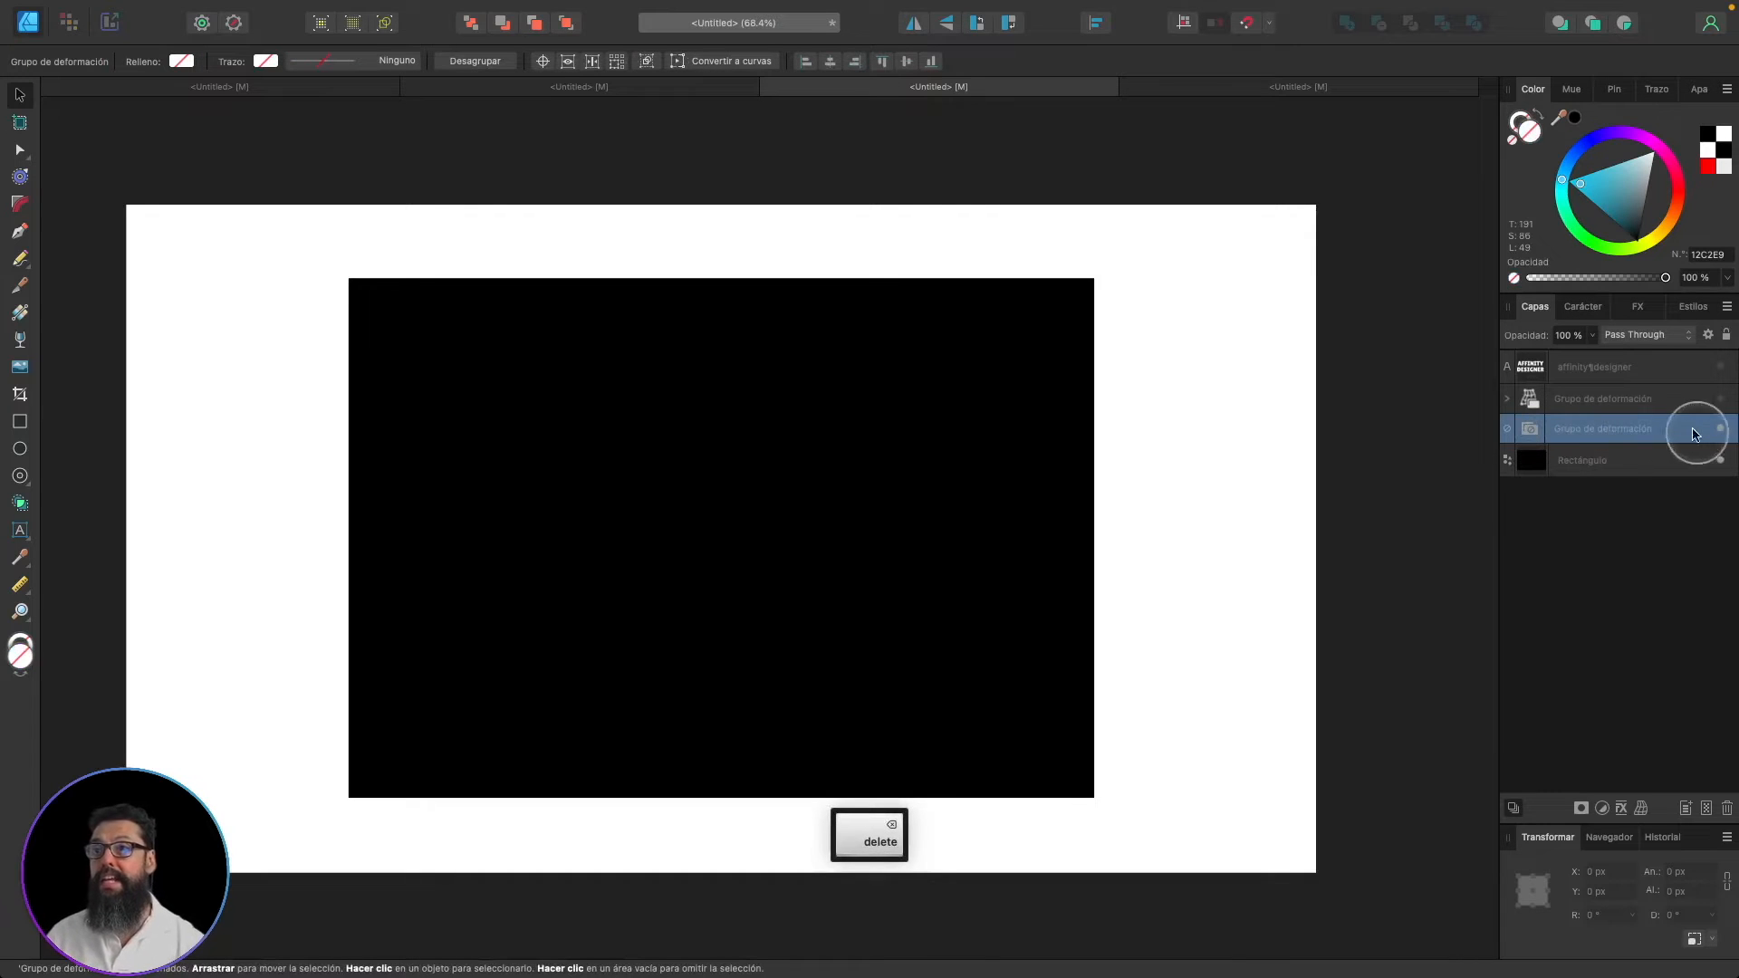
- Show the distorted stripe group again and delete the emptied warp group beneath it
click(1724, 399)
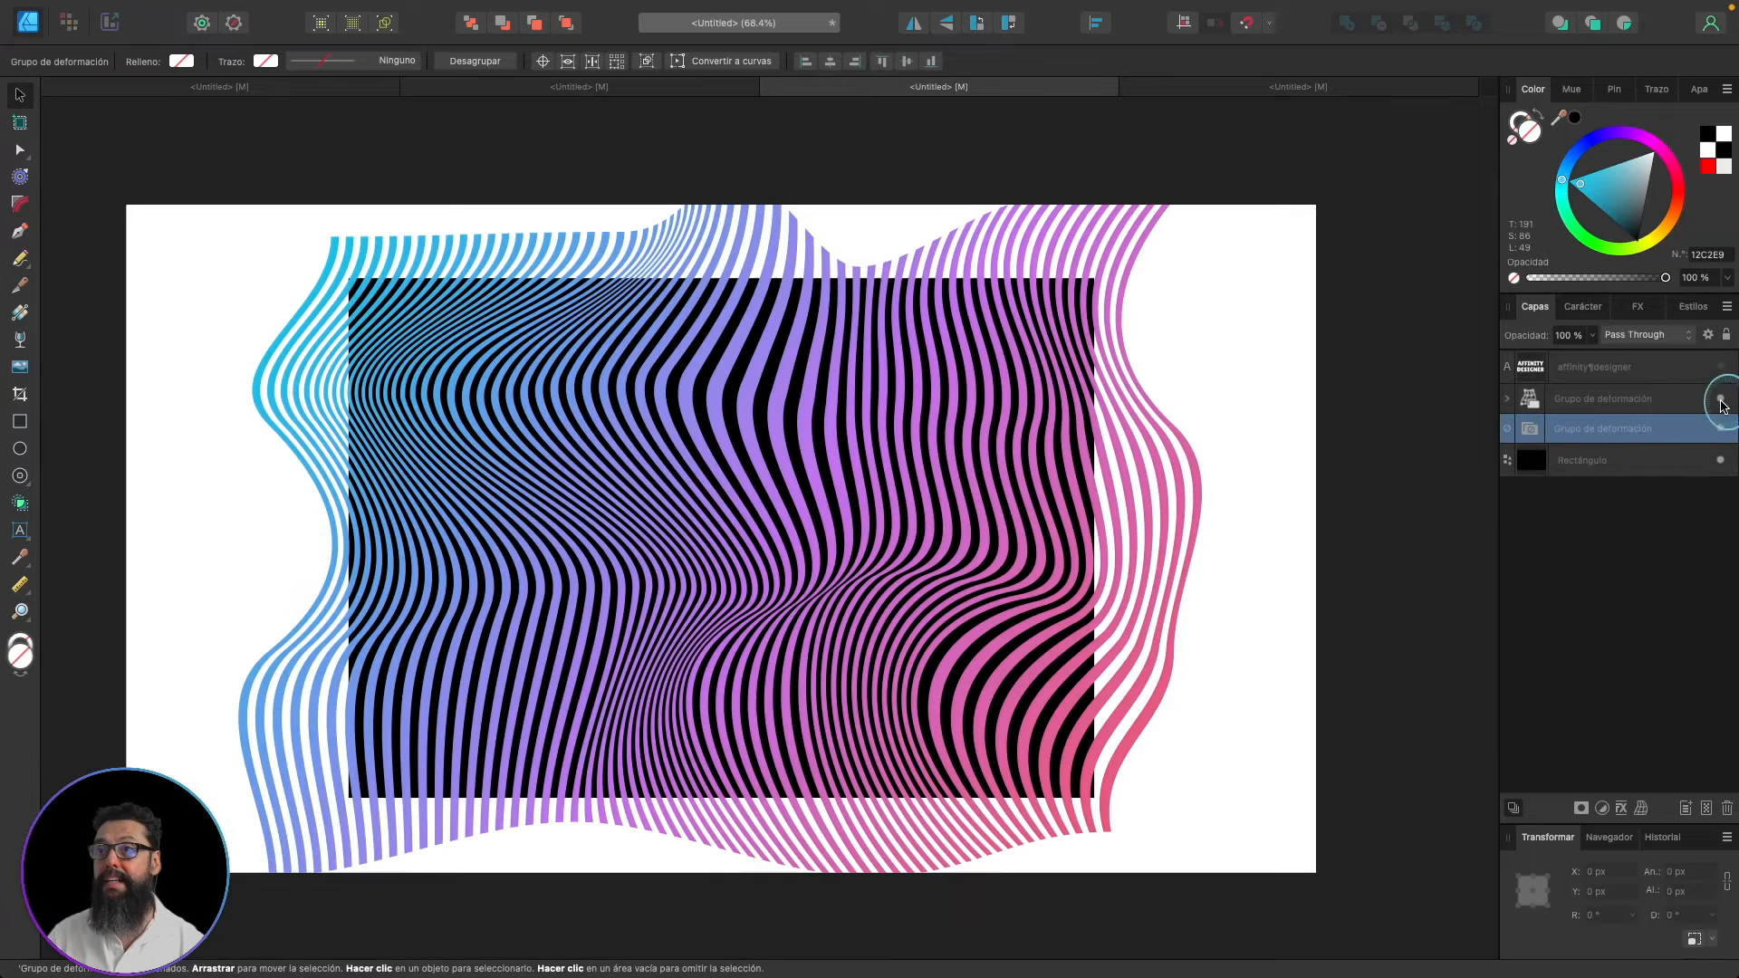
click(1584, 407)
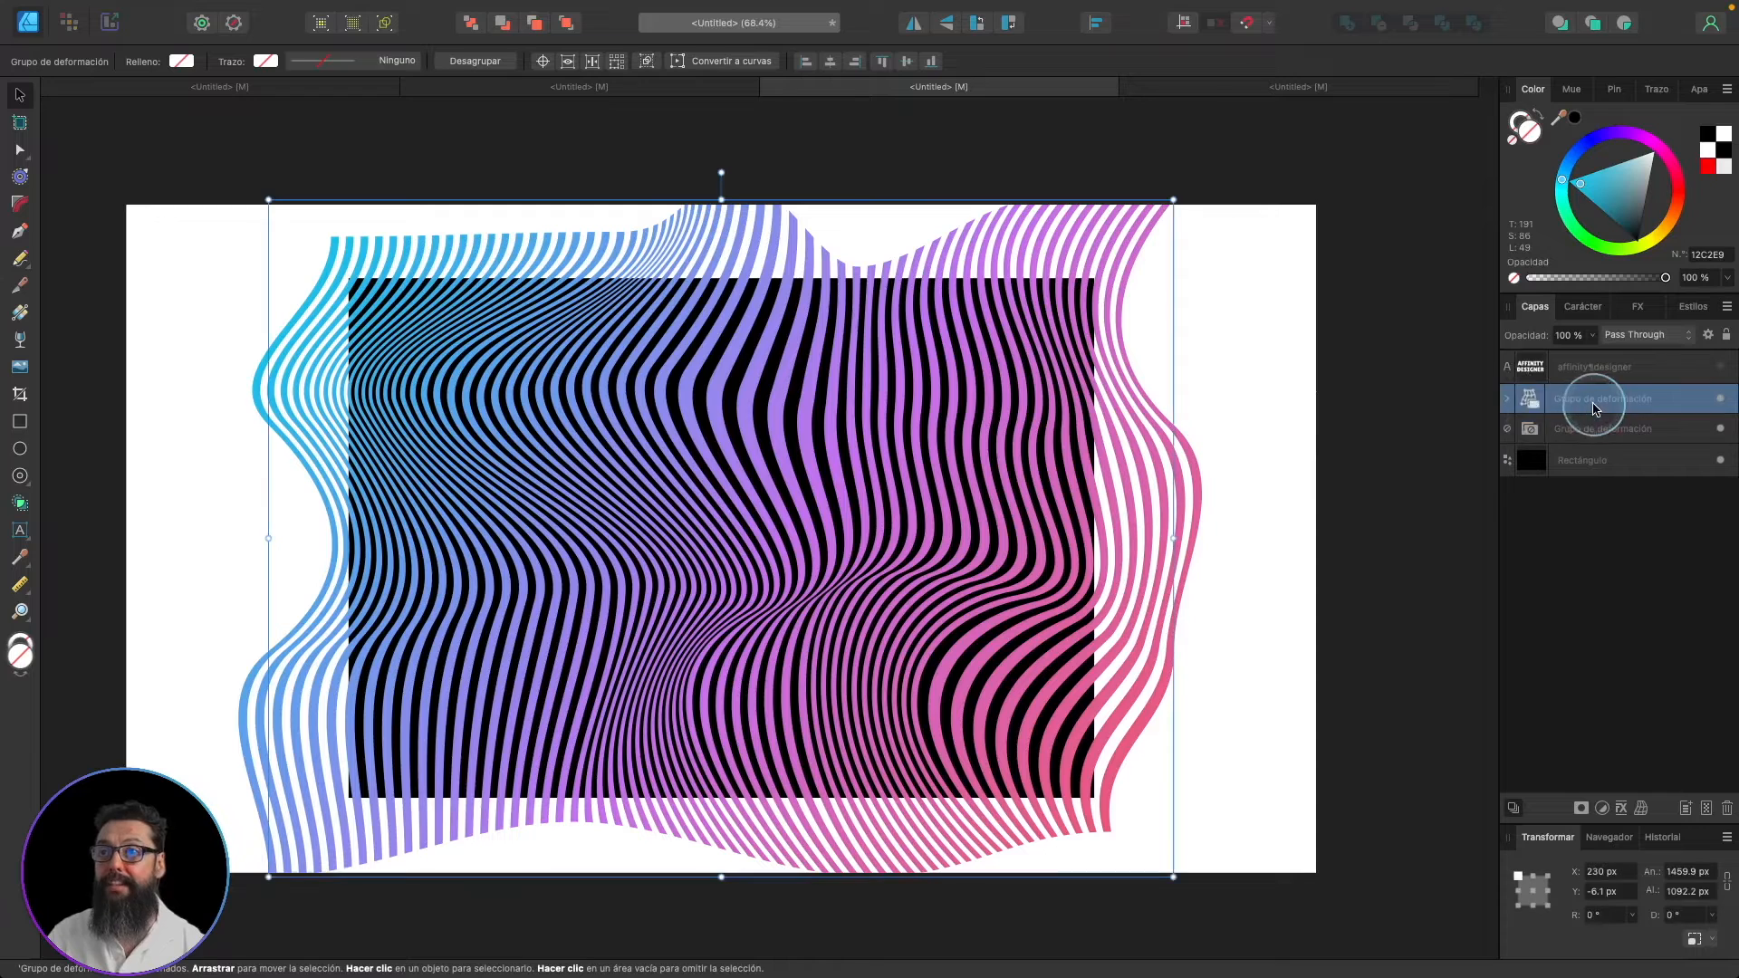
click(1506, 400)
click(1568, 460)
key(BackSpace)
click(1560, 389)
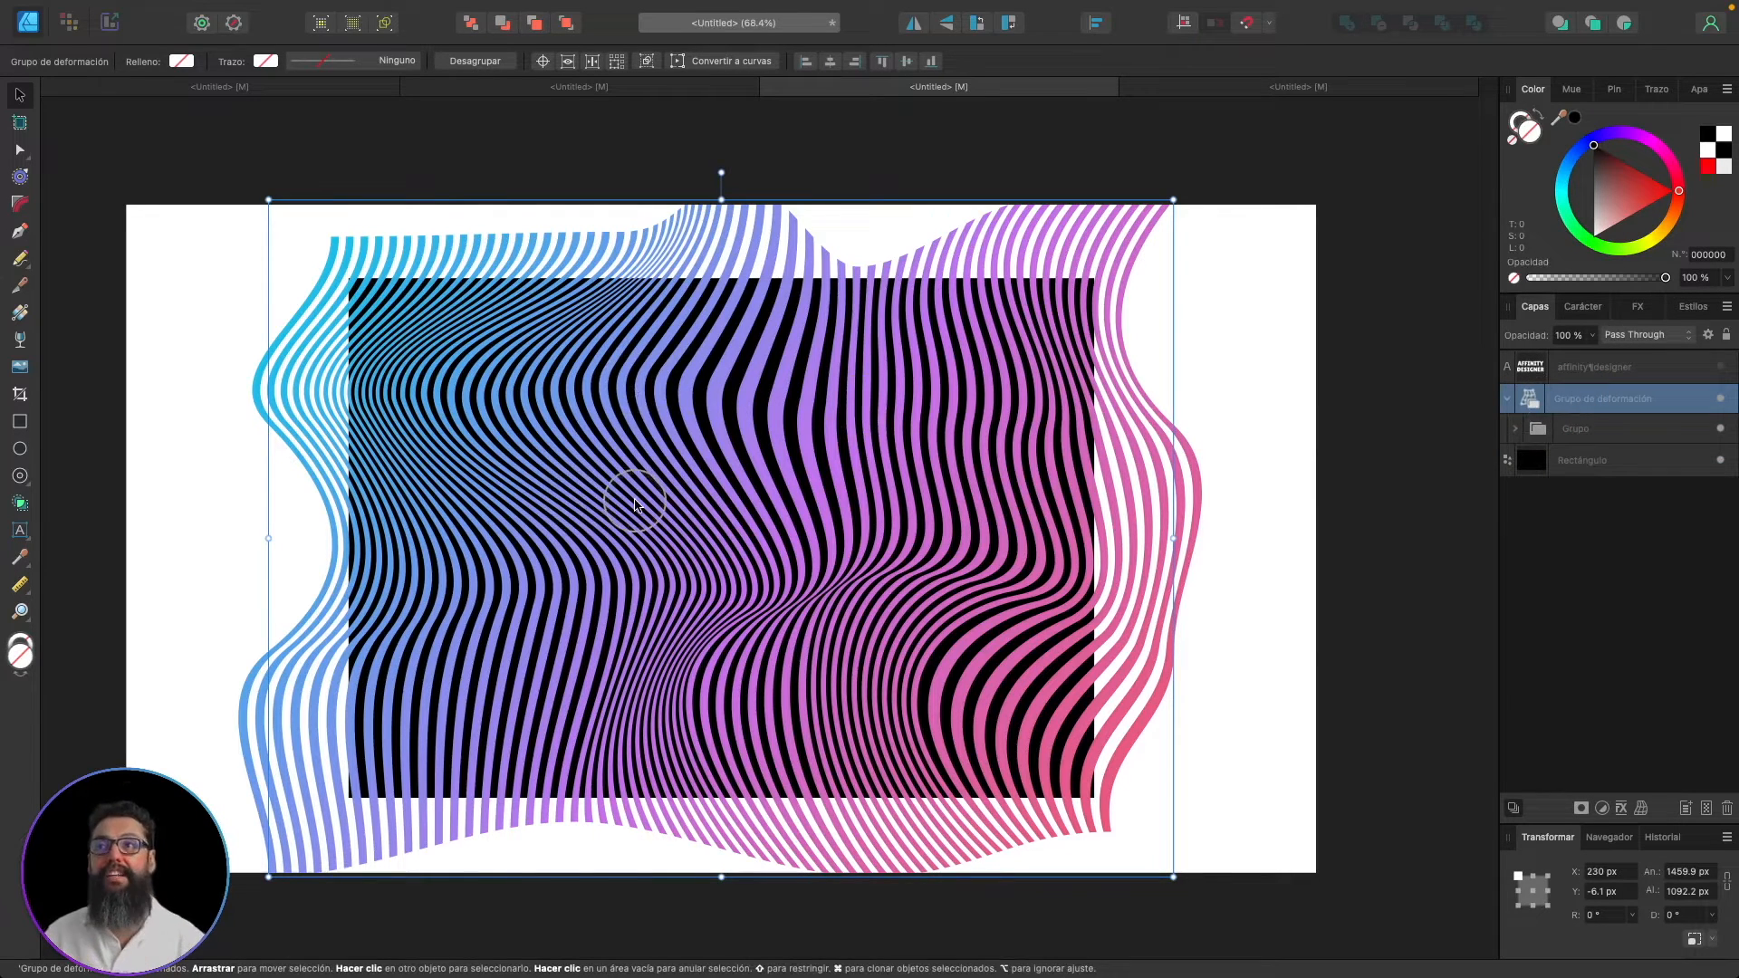
- Nest the warp group inside the black rectangle so the stripes are clipped to it, and deselect everything
click(1508, 399)
click(1578, 399)
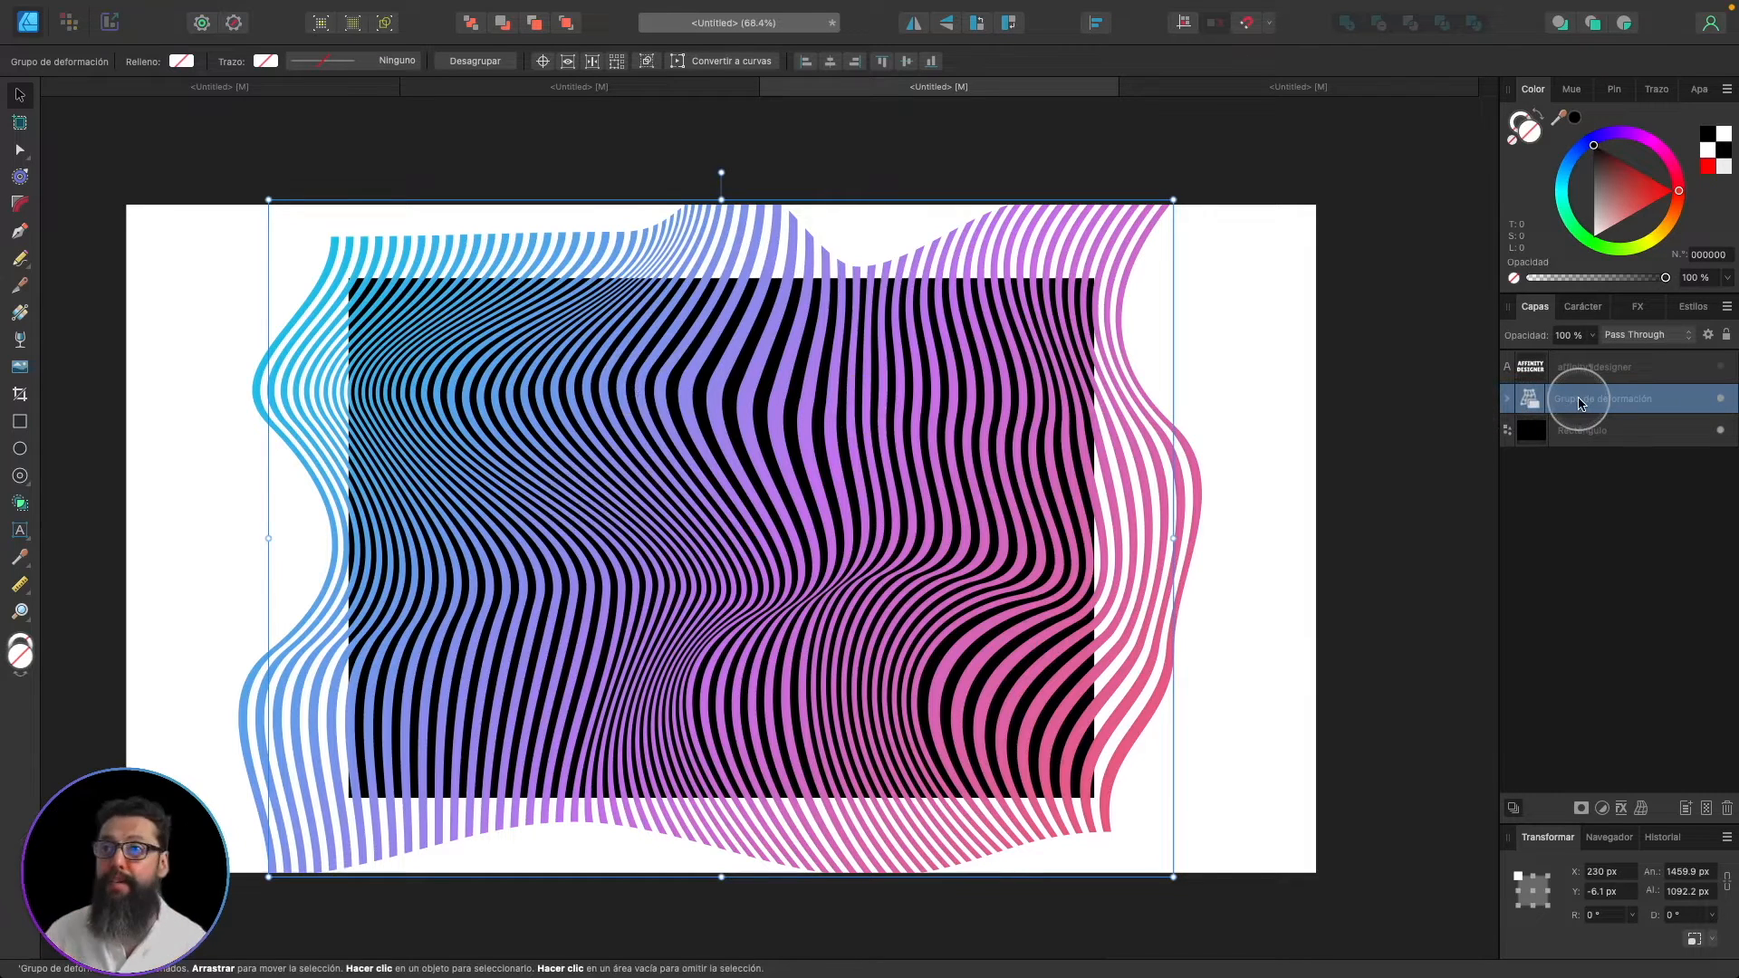
drag(1581, 403, 1610, 435)
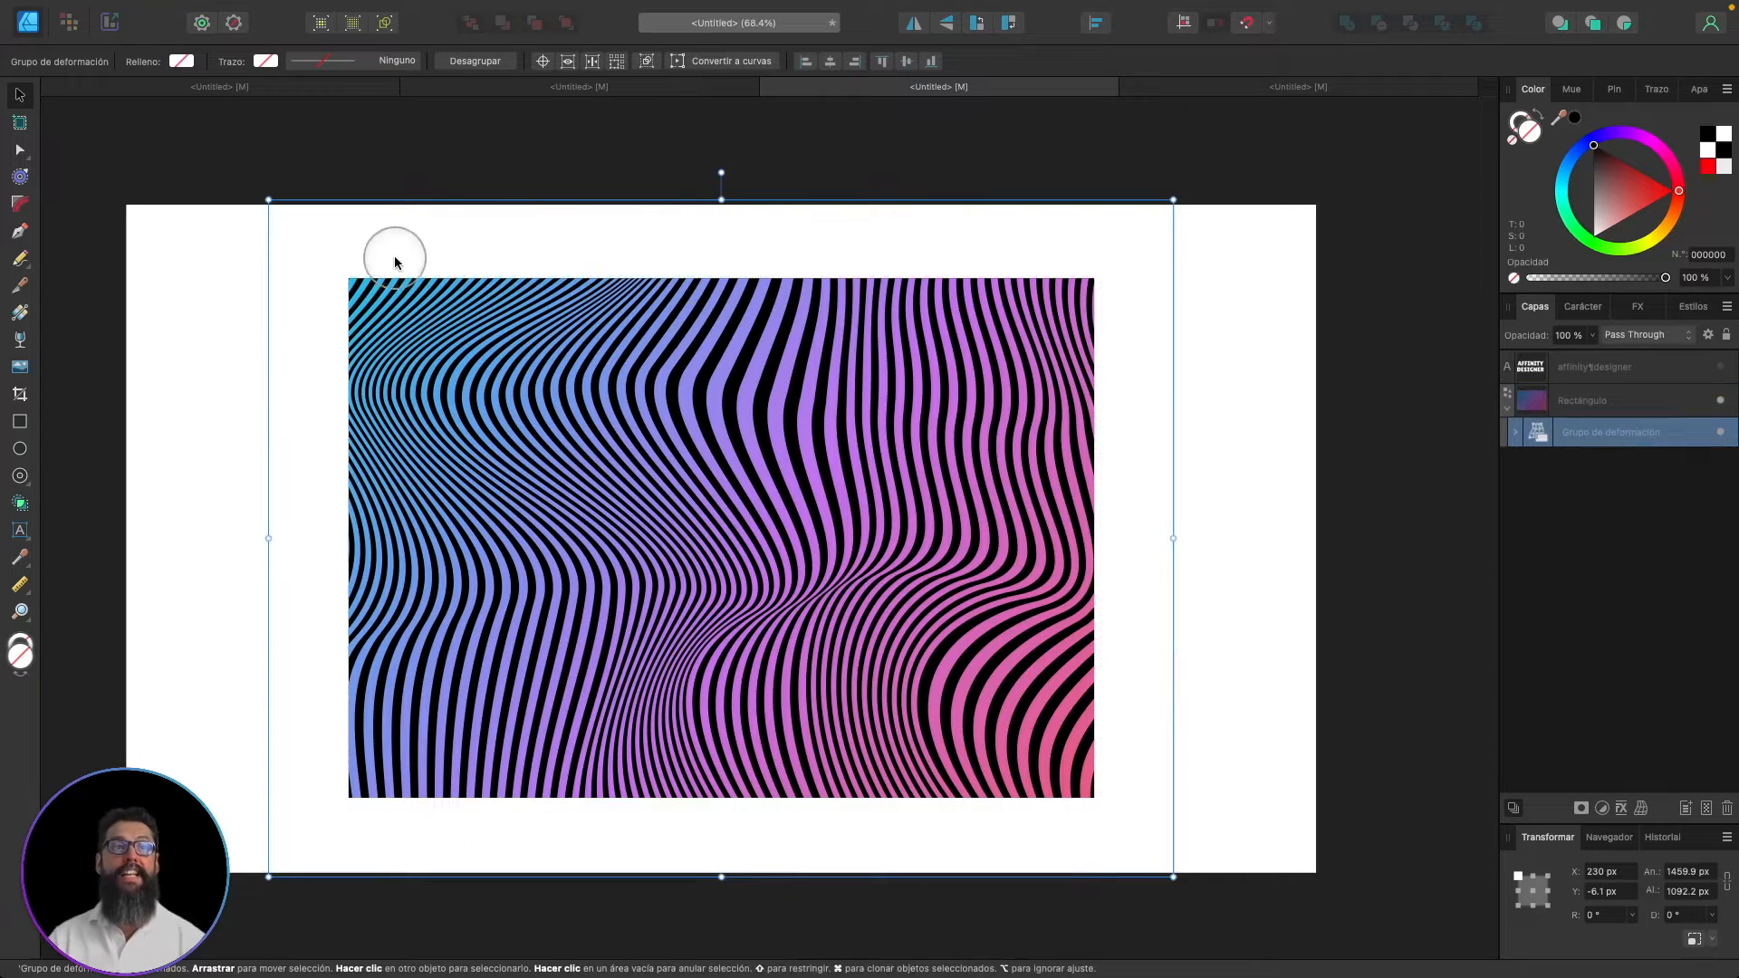
click(473, 165)
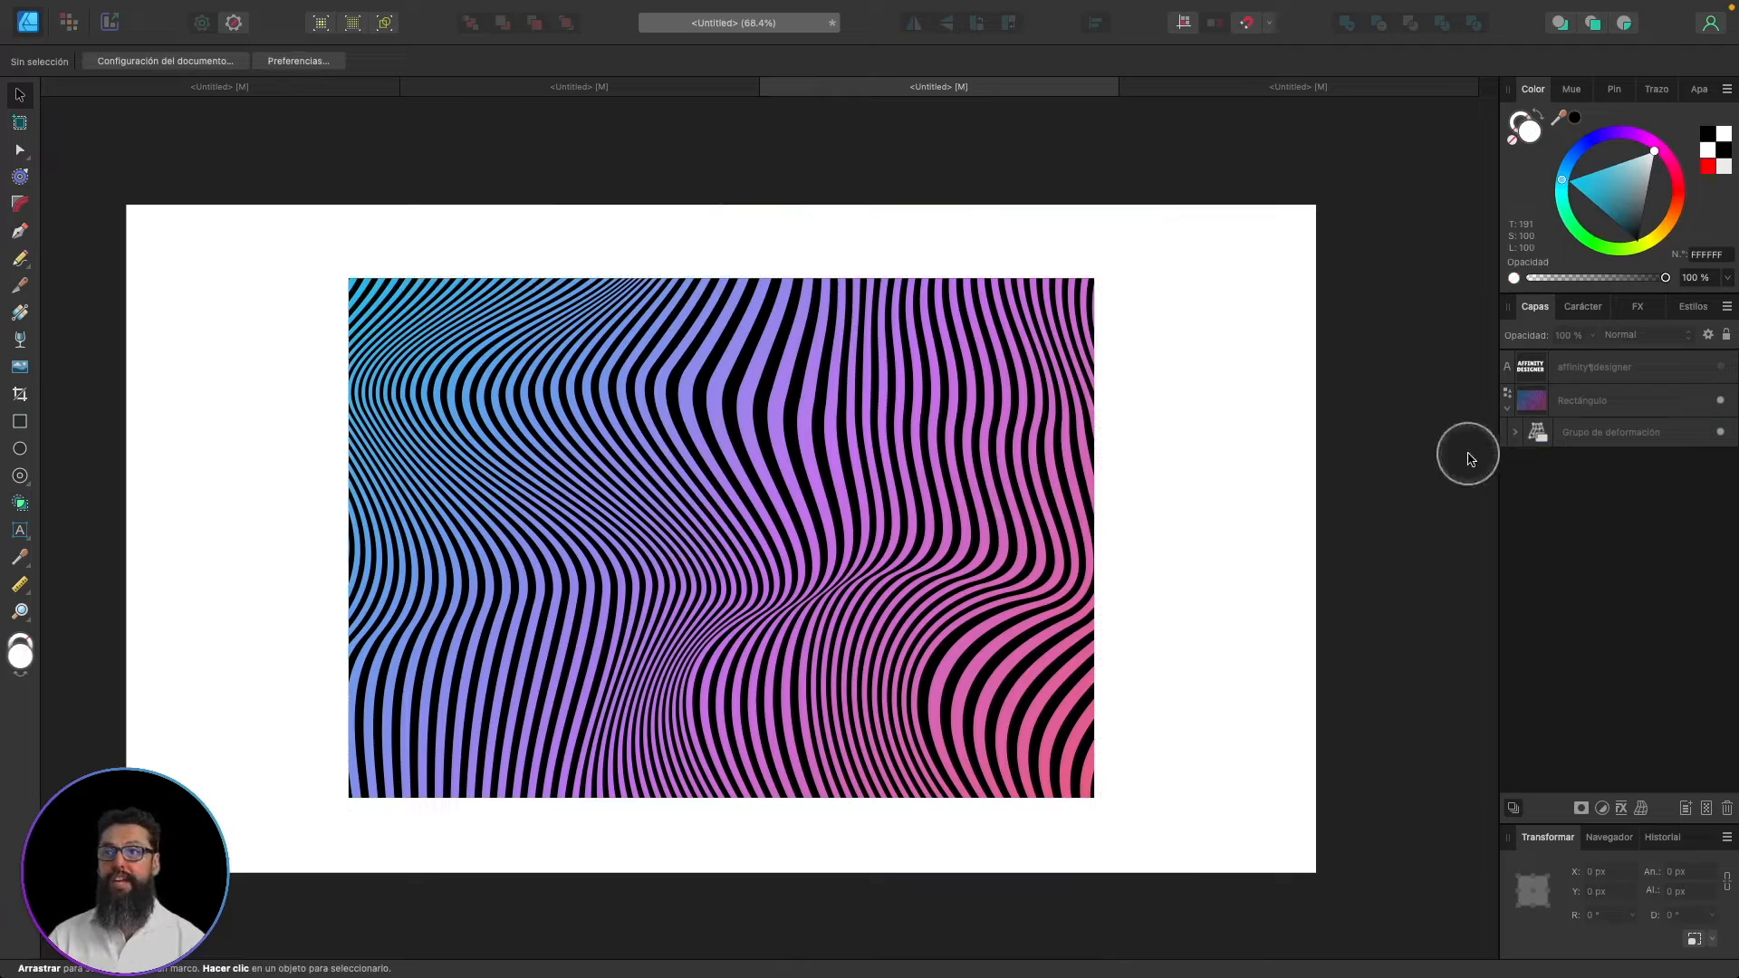
- Reshape the clipped warp group's mesh by bending the upper-right vertical line and pulling the upper-right corner down and inward
click(1541, 434)
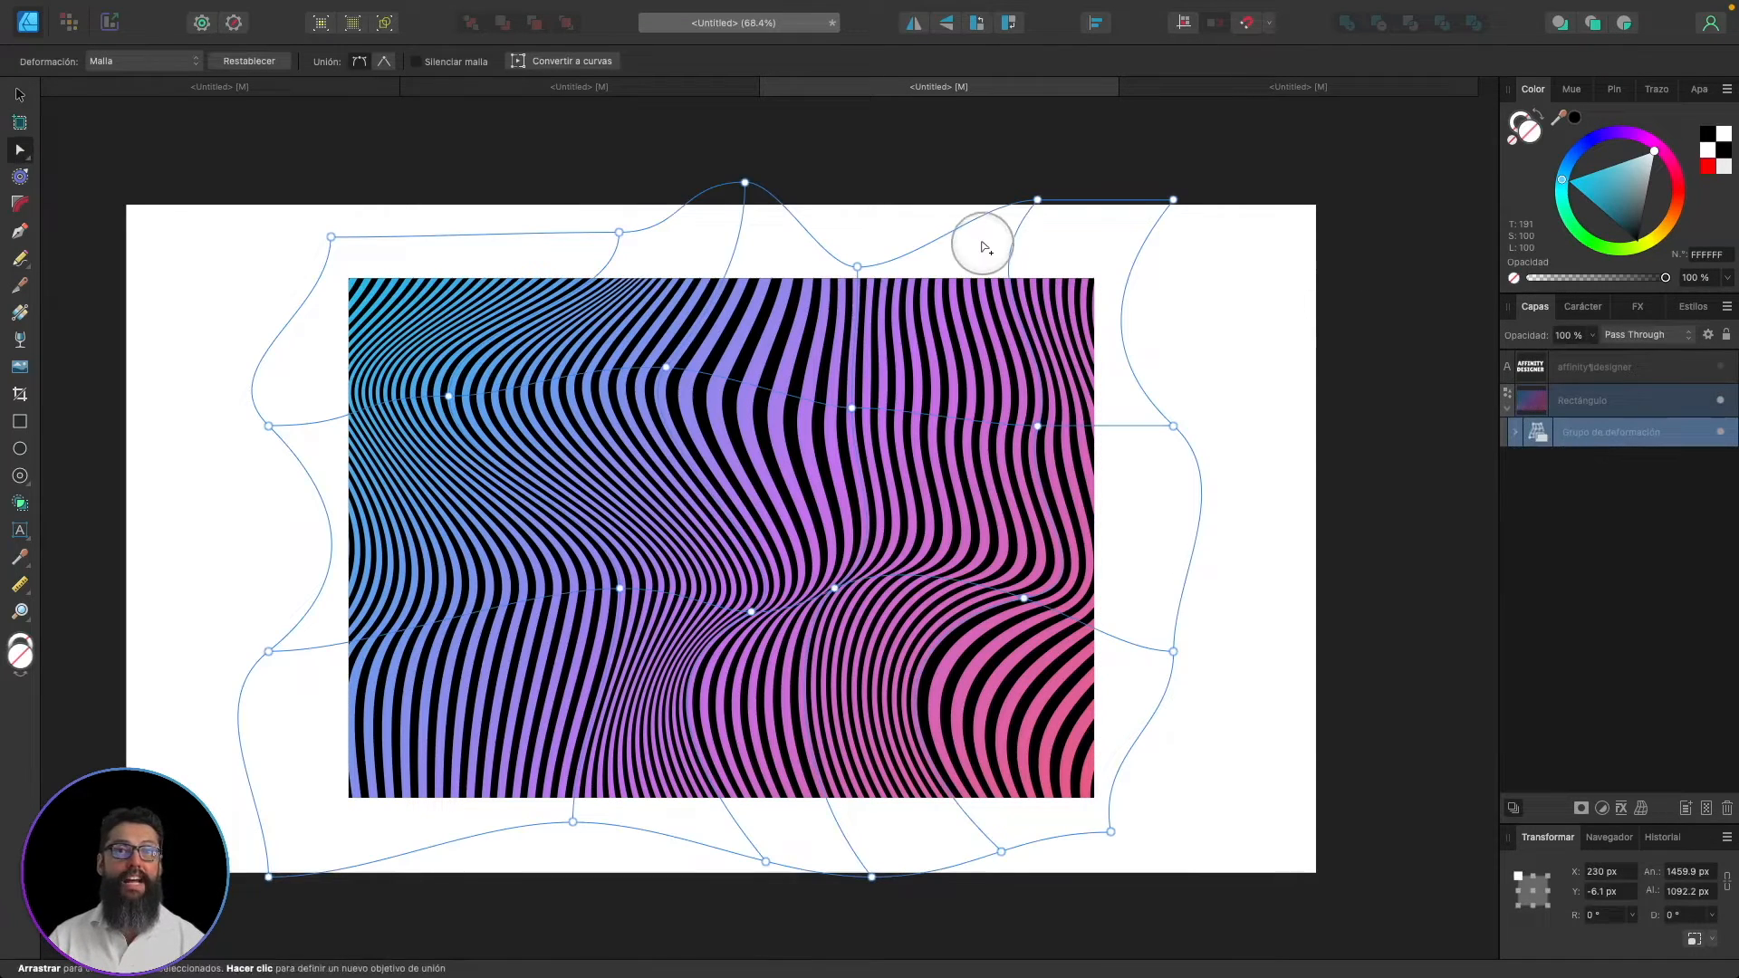
mouse_move(1013, 304)
mouse_down()
mouse_move(991, 330)
mouse_move(1038, 349)
mouse_move(1035, 396)
mouse_move(1017, 311)
mouse_move(1007, 327)
mouse_up()
drag(1171, 201, 1137, 265)
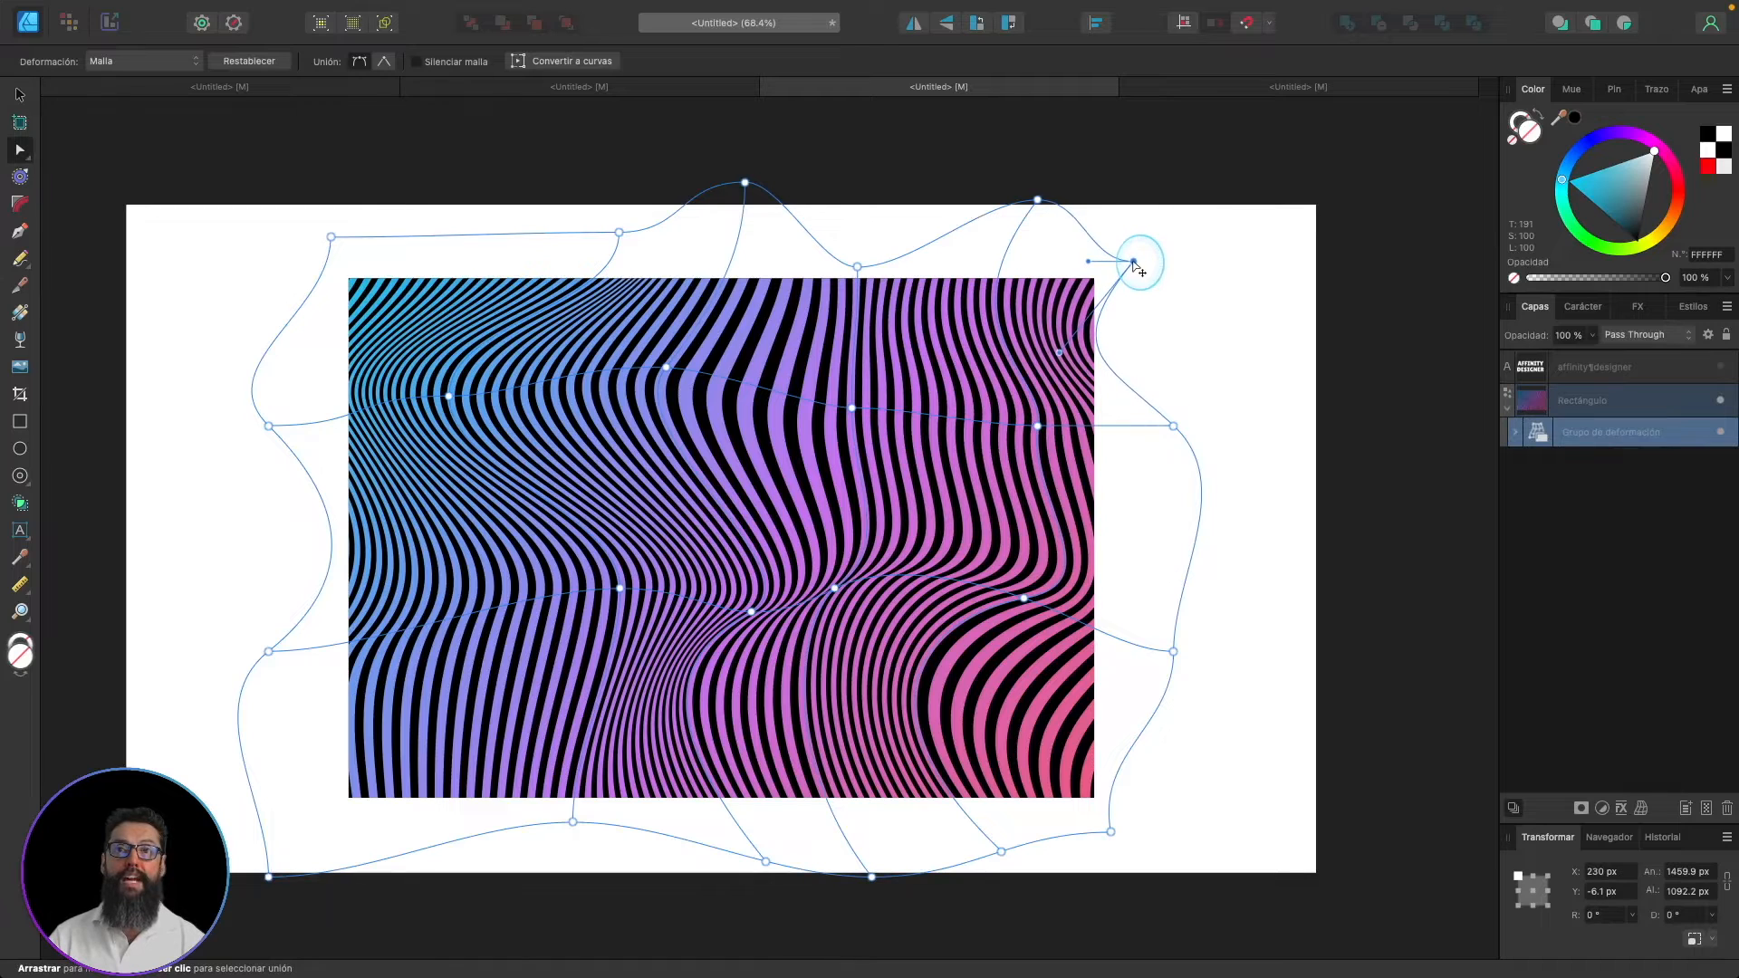
click(1200, 196)
- Show the AFFINITY DESIGNER text and apply an Ojo de pez warp to it
click(1578, 380)
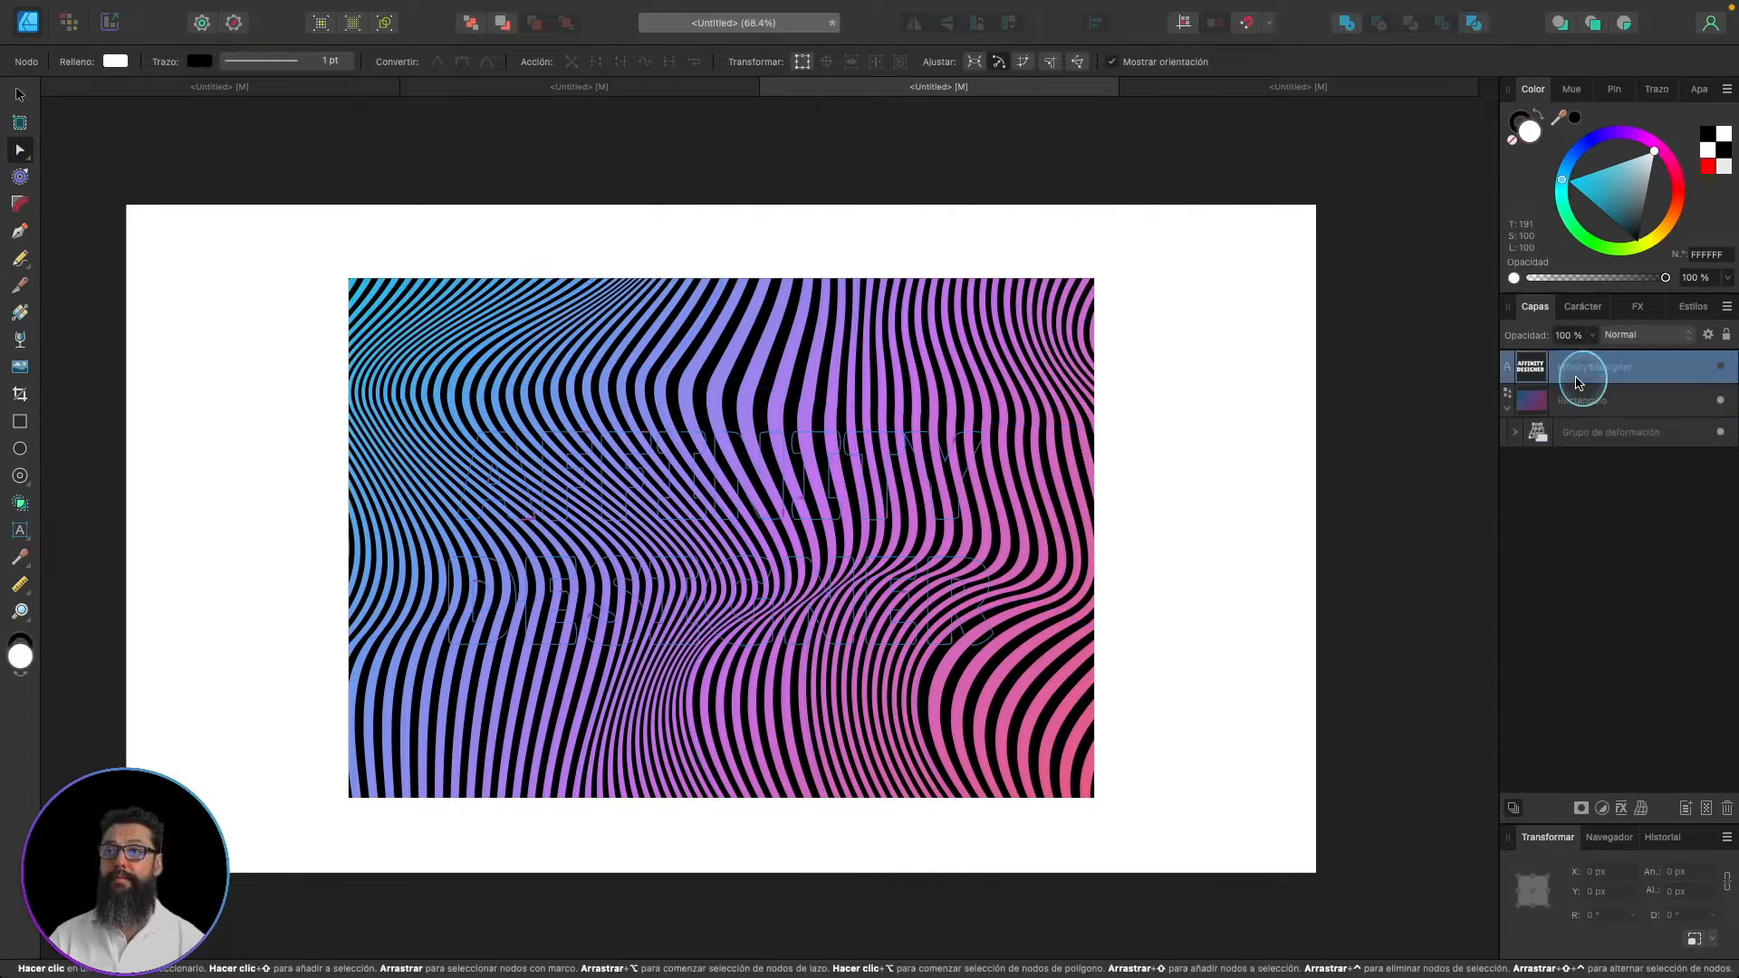
click(1720, 369)
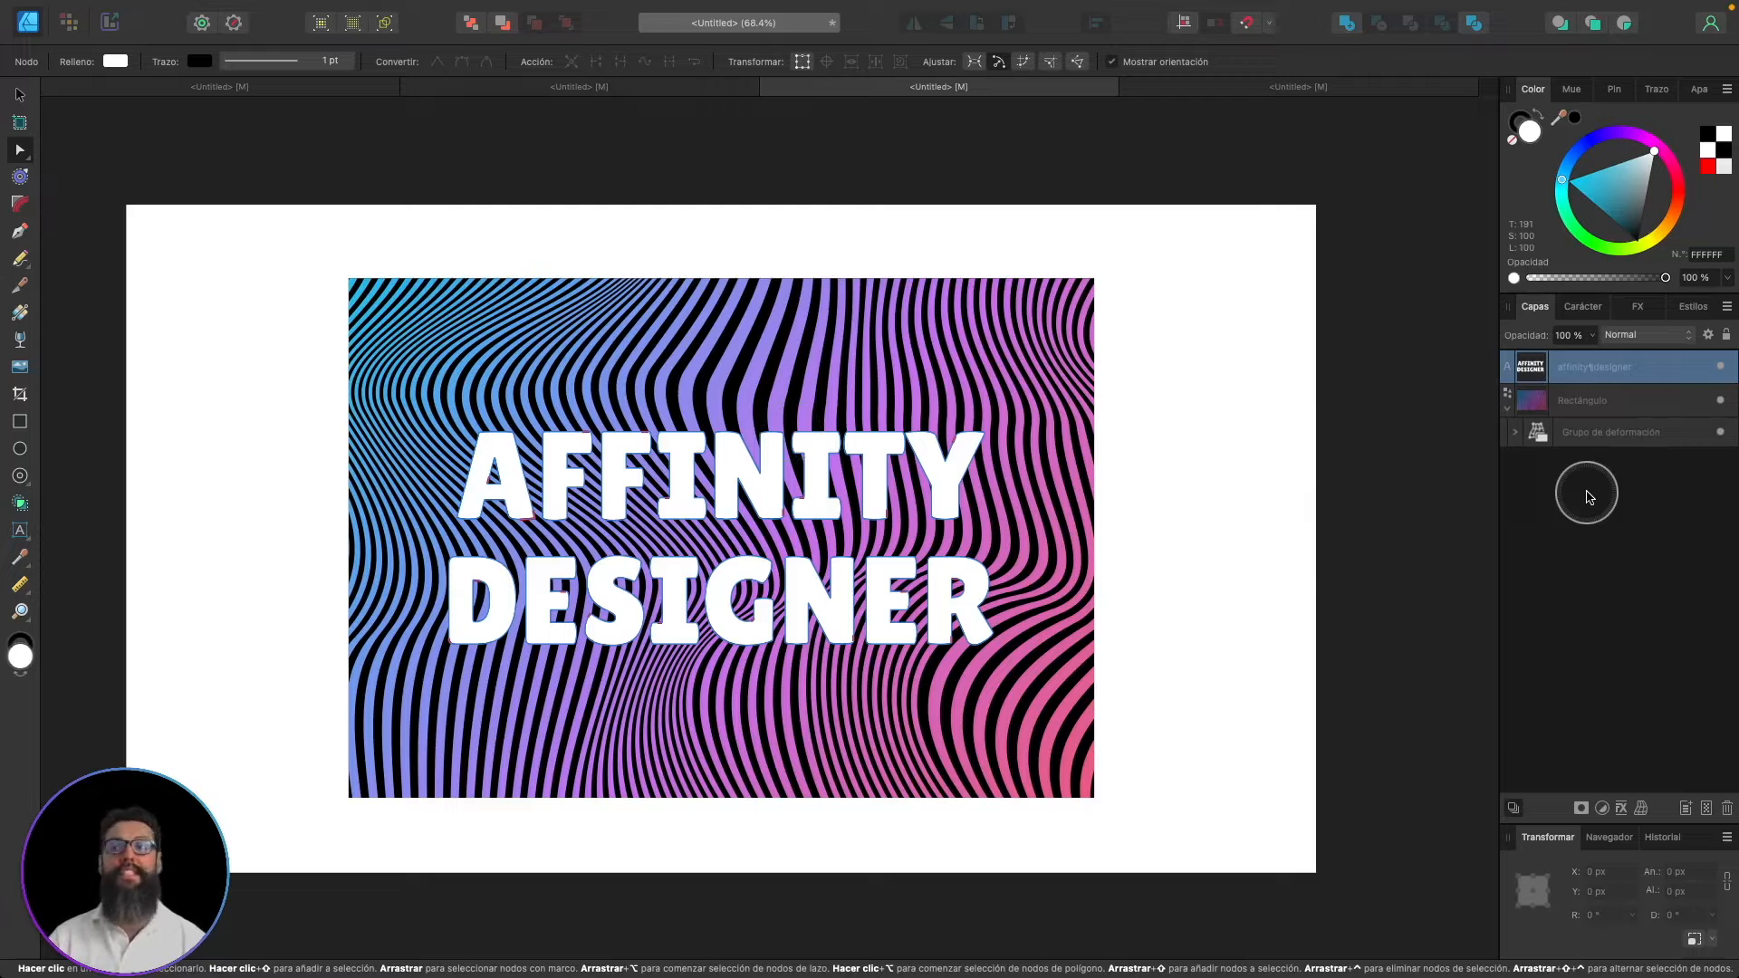
click(1640, 808)
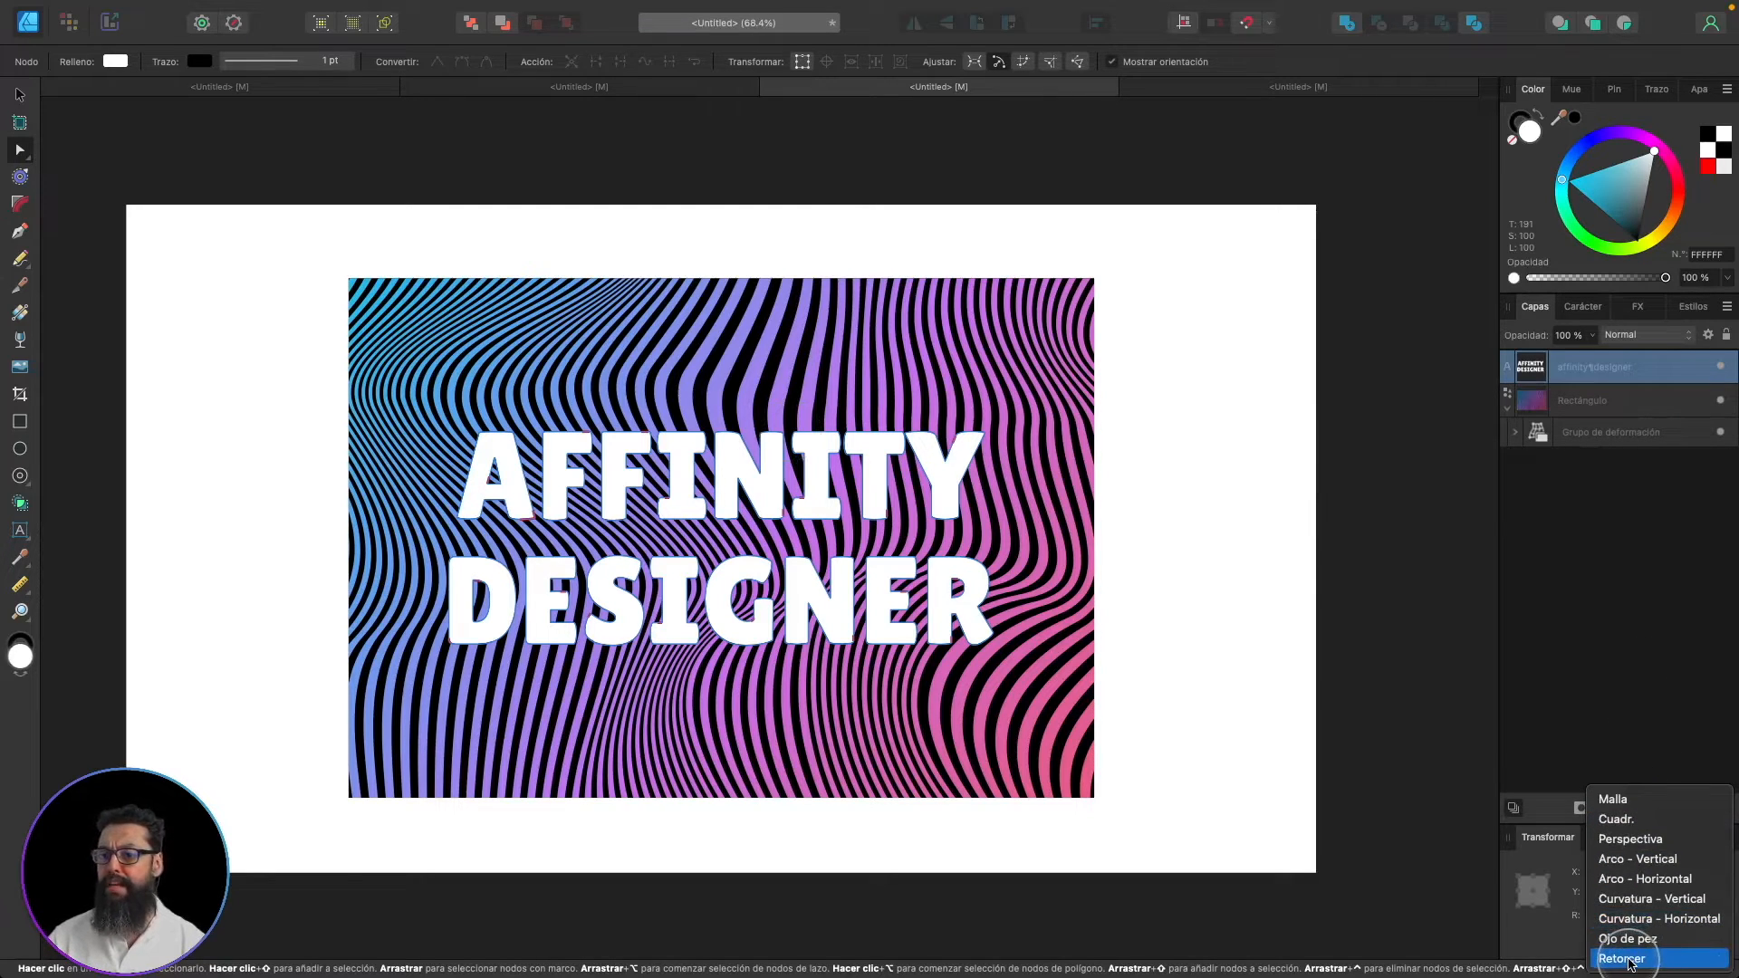
click(1628, 939)
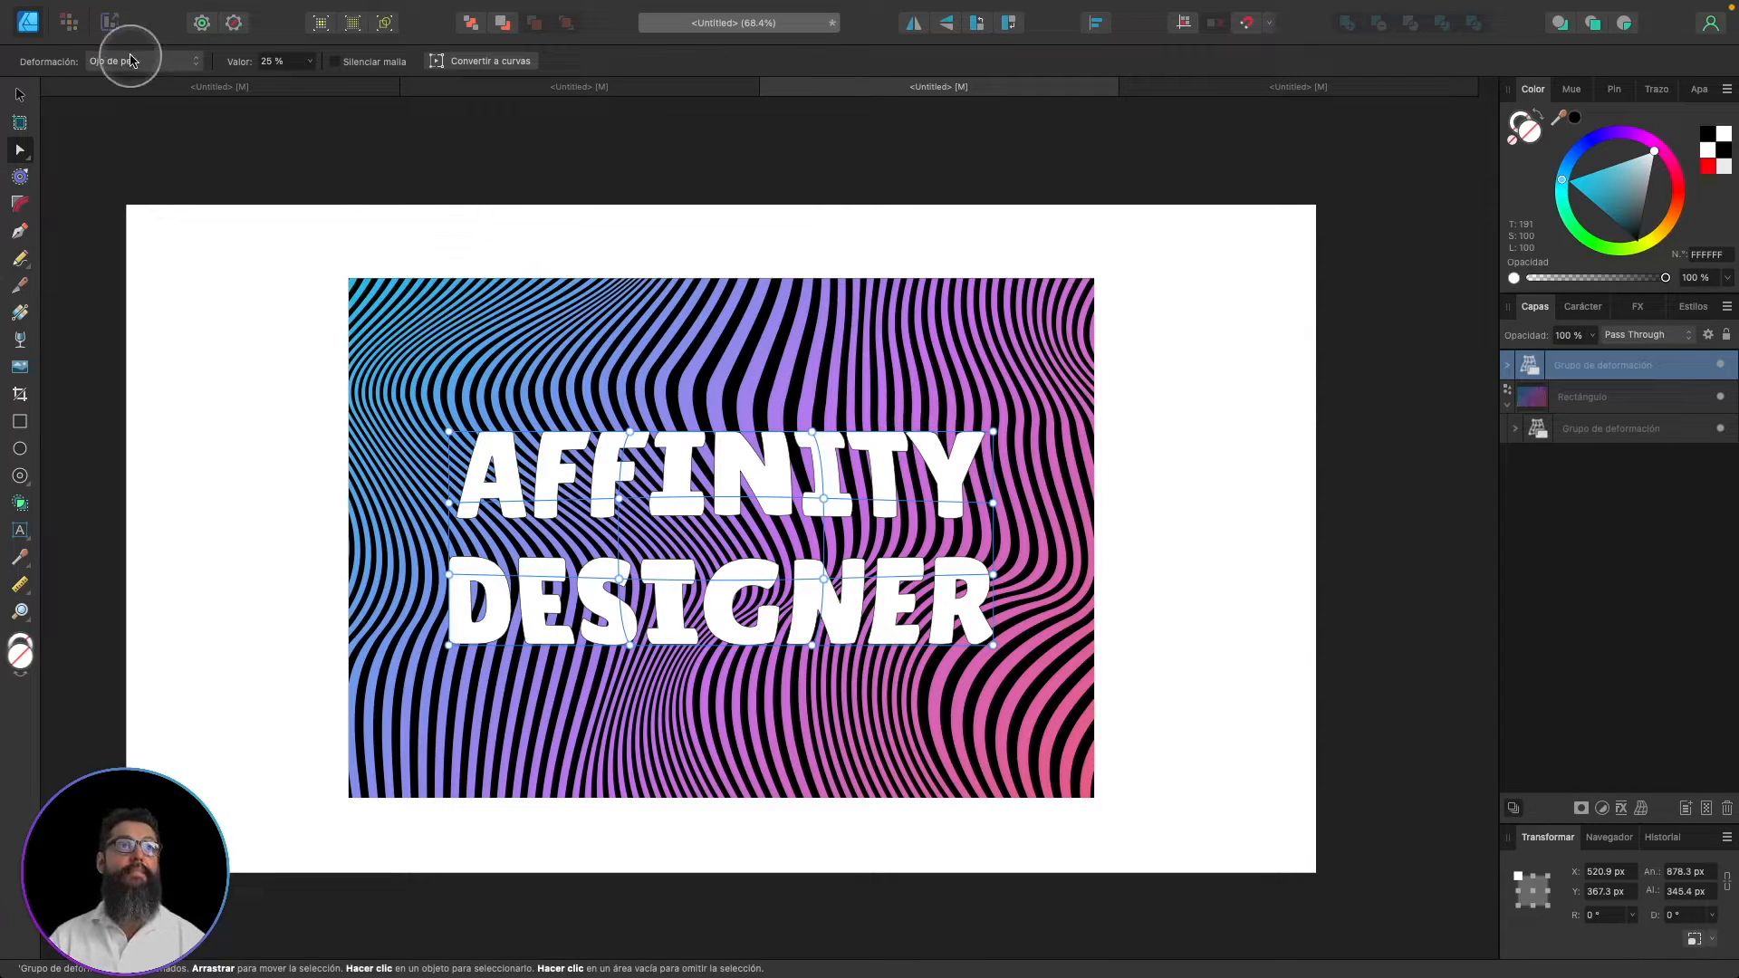
- Set the Valor of the text's Ojo de pez warp to -25 %
scroll(525, 306, up, 3)
scroll(616, 406, down, 2)
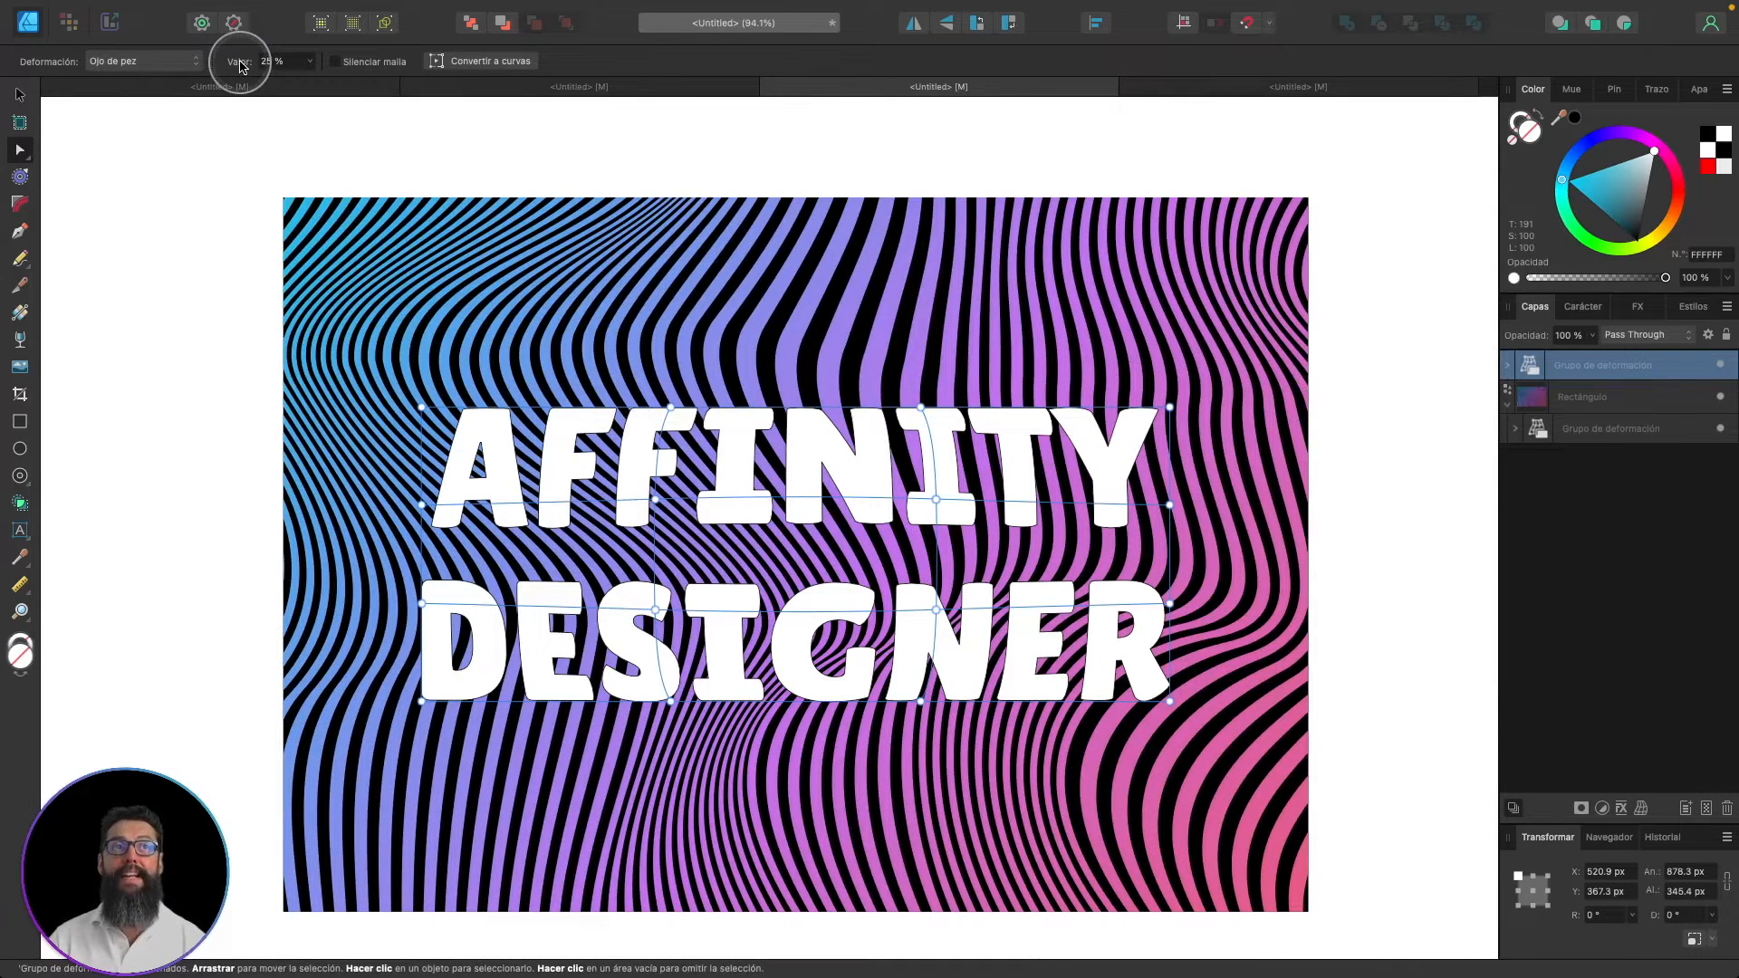
click(309, 61)
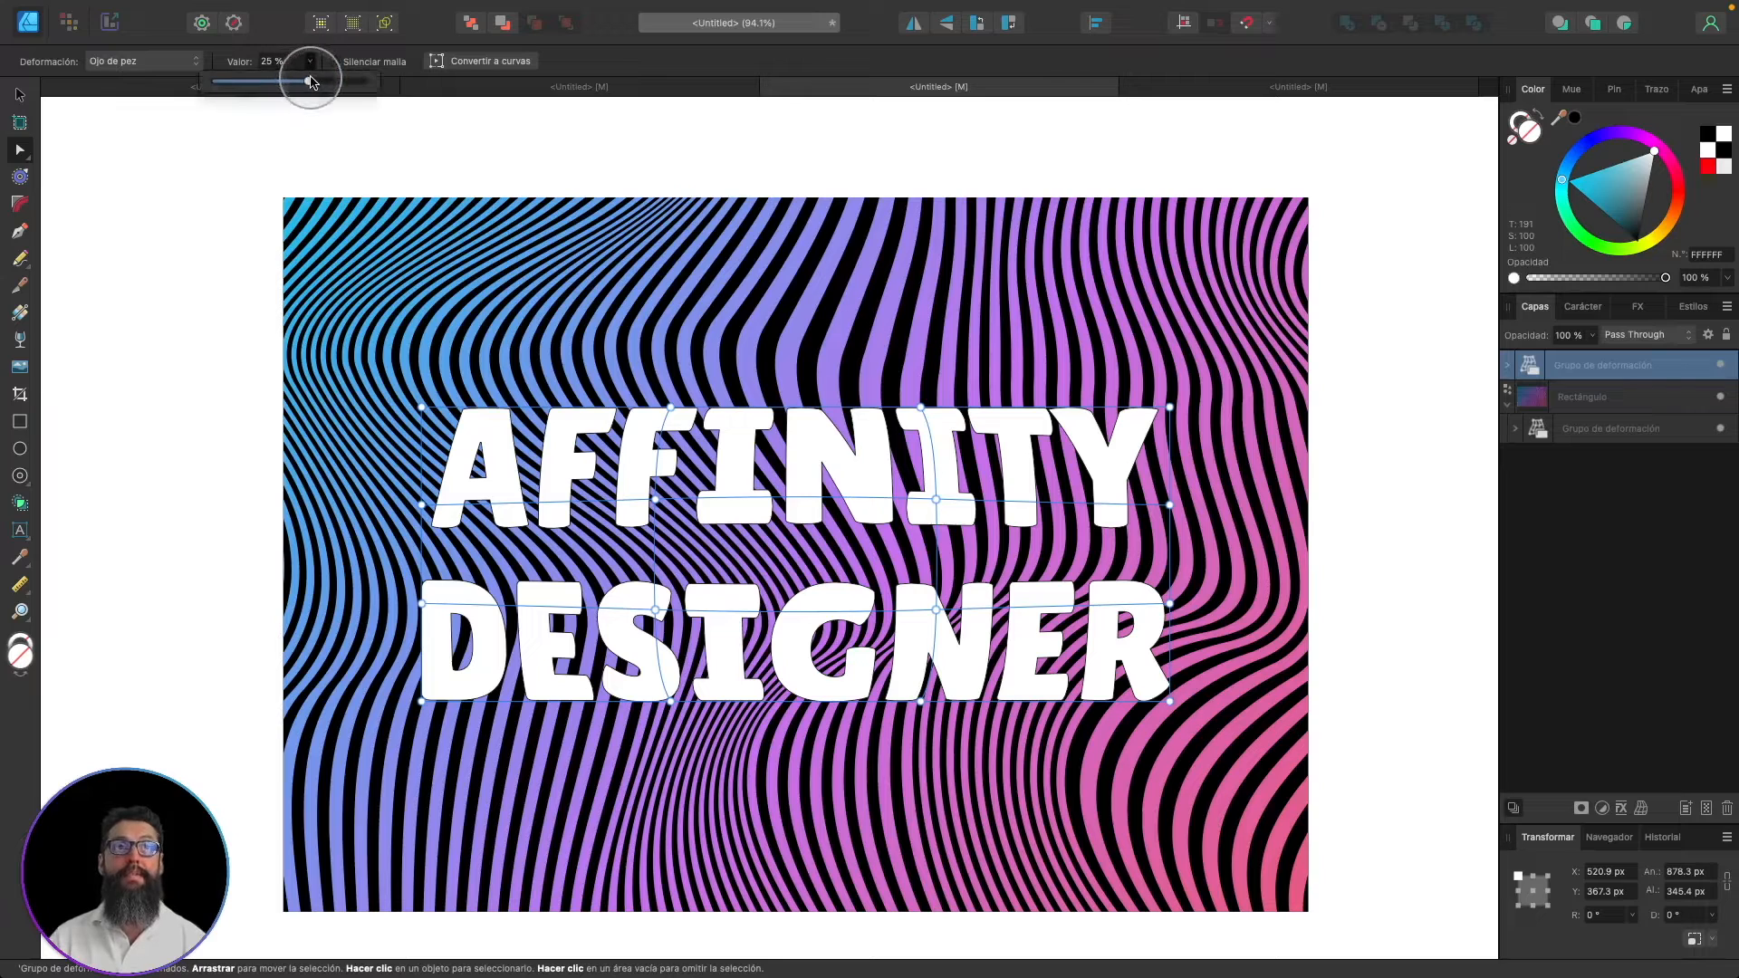
drag(309, 83, 276, 58)
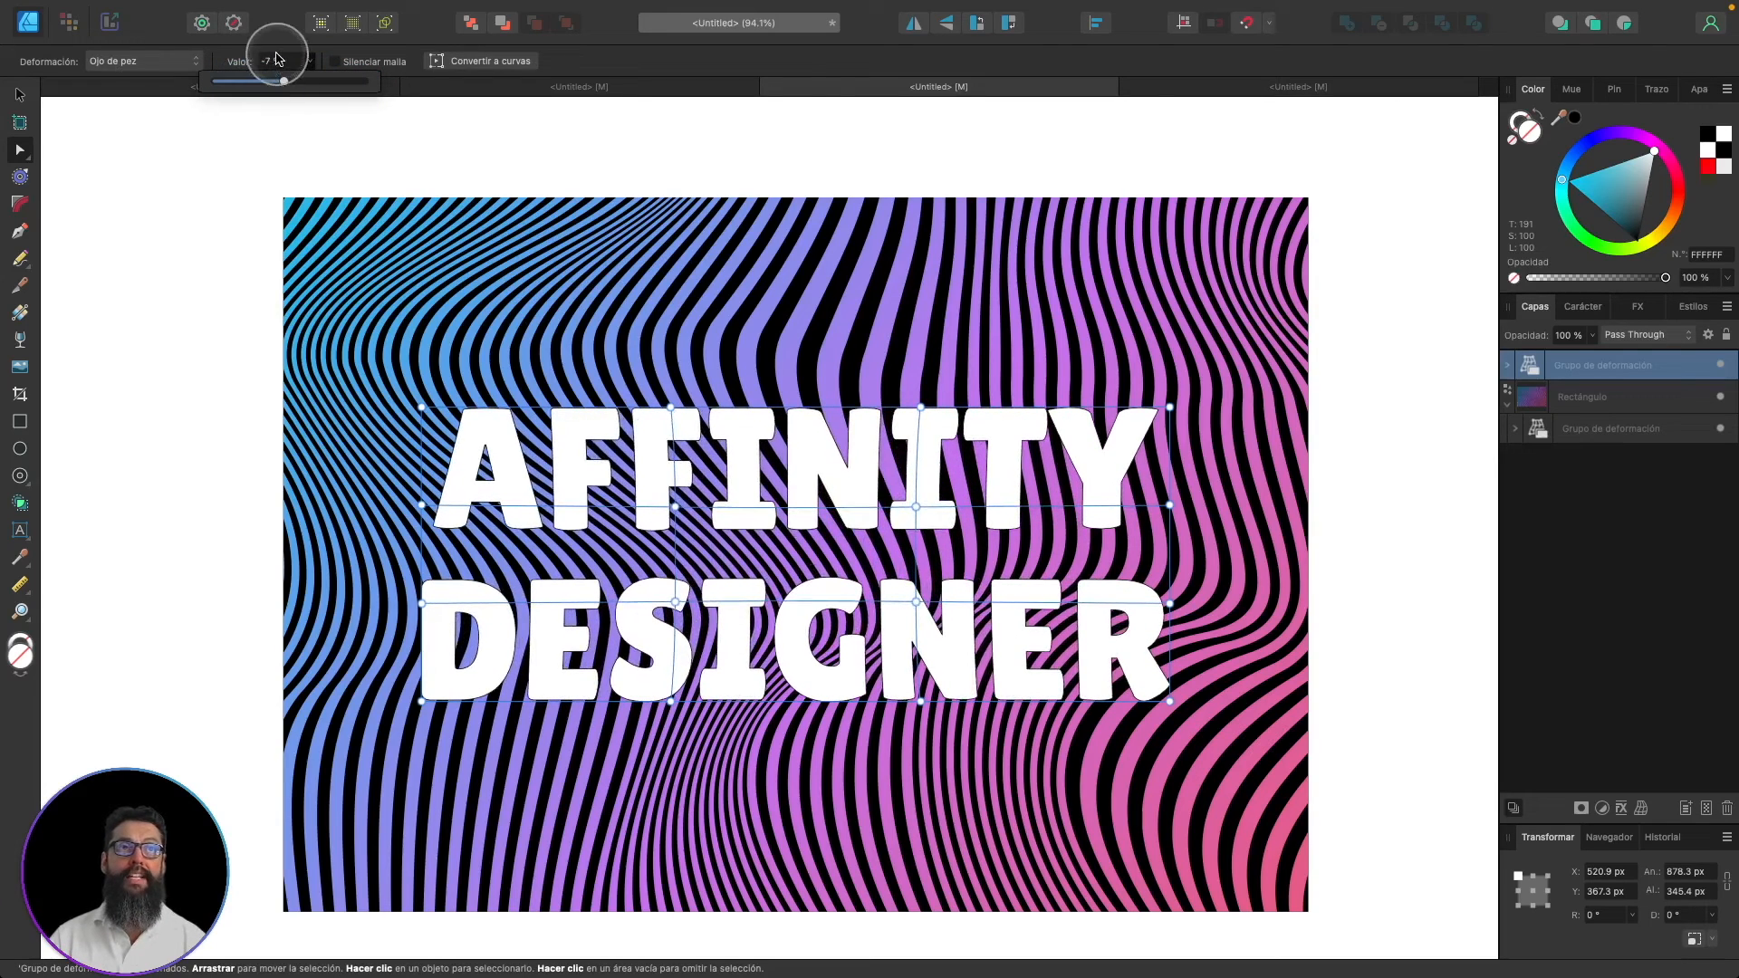
click(306, 67)
mouse_move(245, 70)
mouse_down()
mouse_move(299, 68)
mouse_move(190, 63)
mouse_move(227, 73)
mouse_up()
- Switch the text's warp to Retorcer and set its Valor to 16 %
click(163, 69)
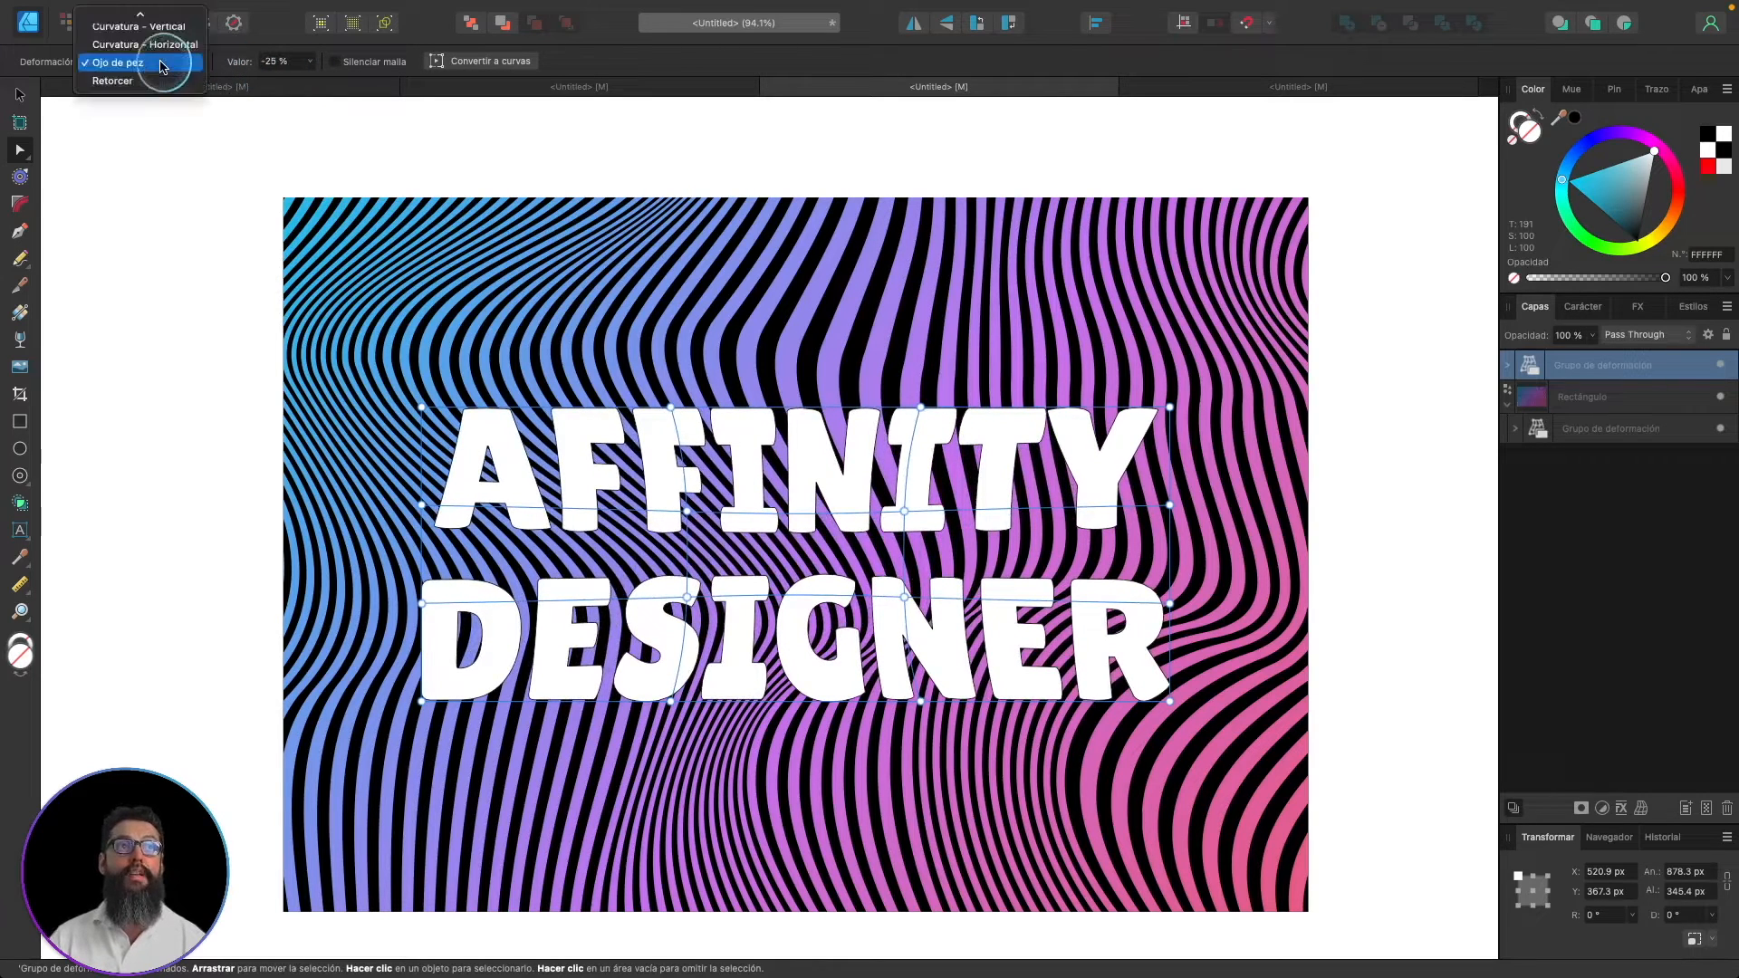
click(154, 83)
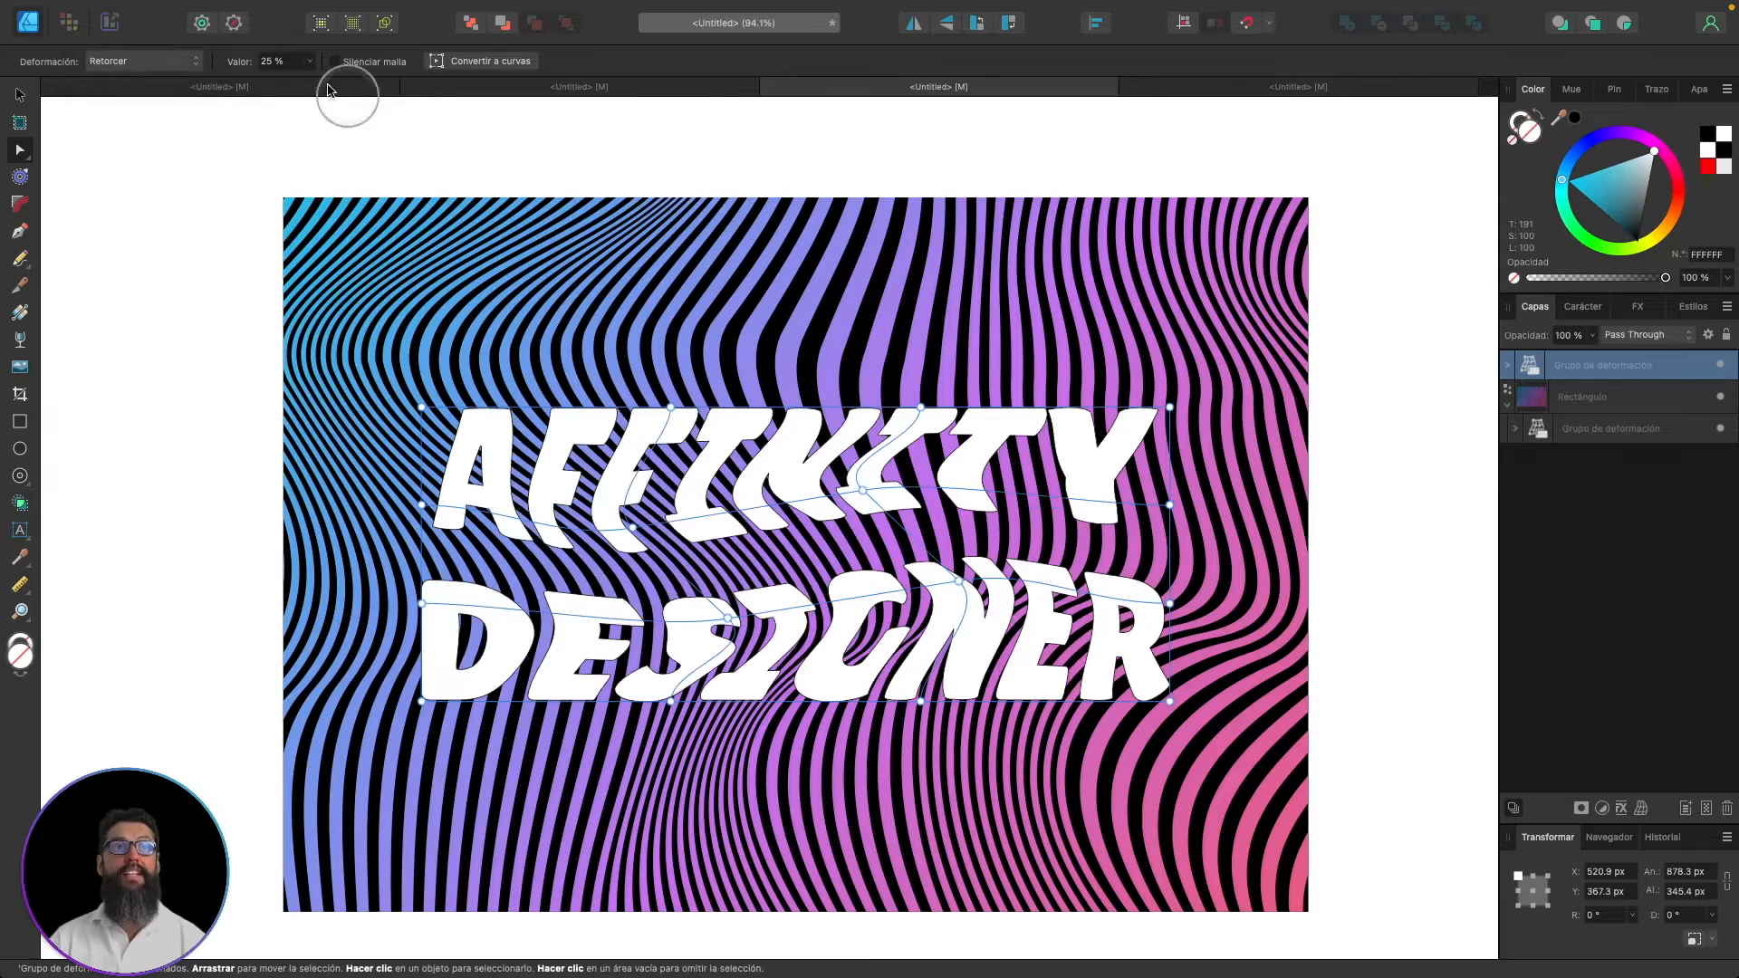
mouse_move(267, 68)
mouse_down()
mouse_move(186, 54)
mouse_move(256, 61)
mouse_move(200, 63)
mouse_move(241, 63)
mouse_up()
- Change the text's warp to Curvatura - Horizontal with a Valor of -8 %
click(165, 61)
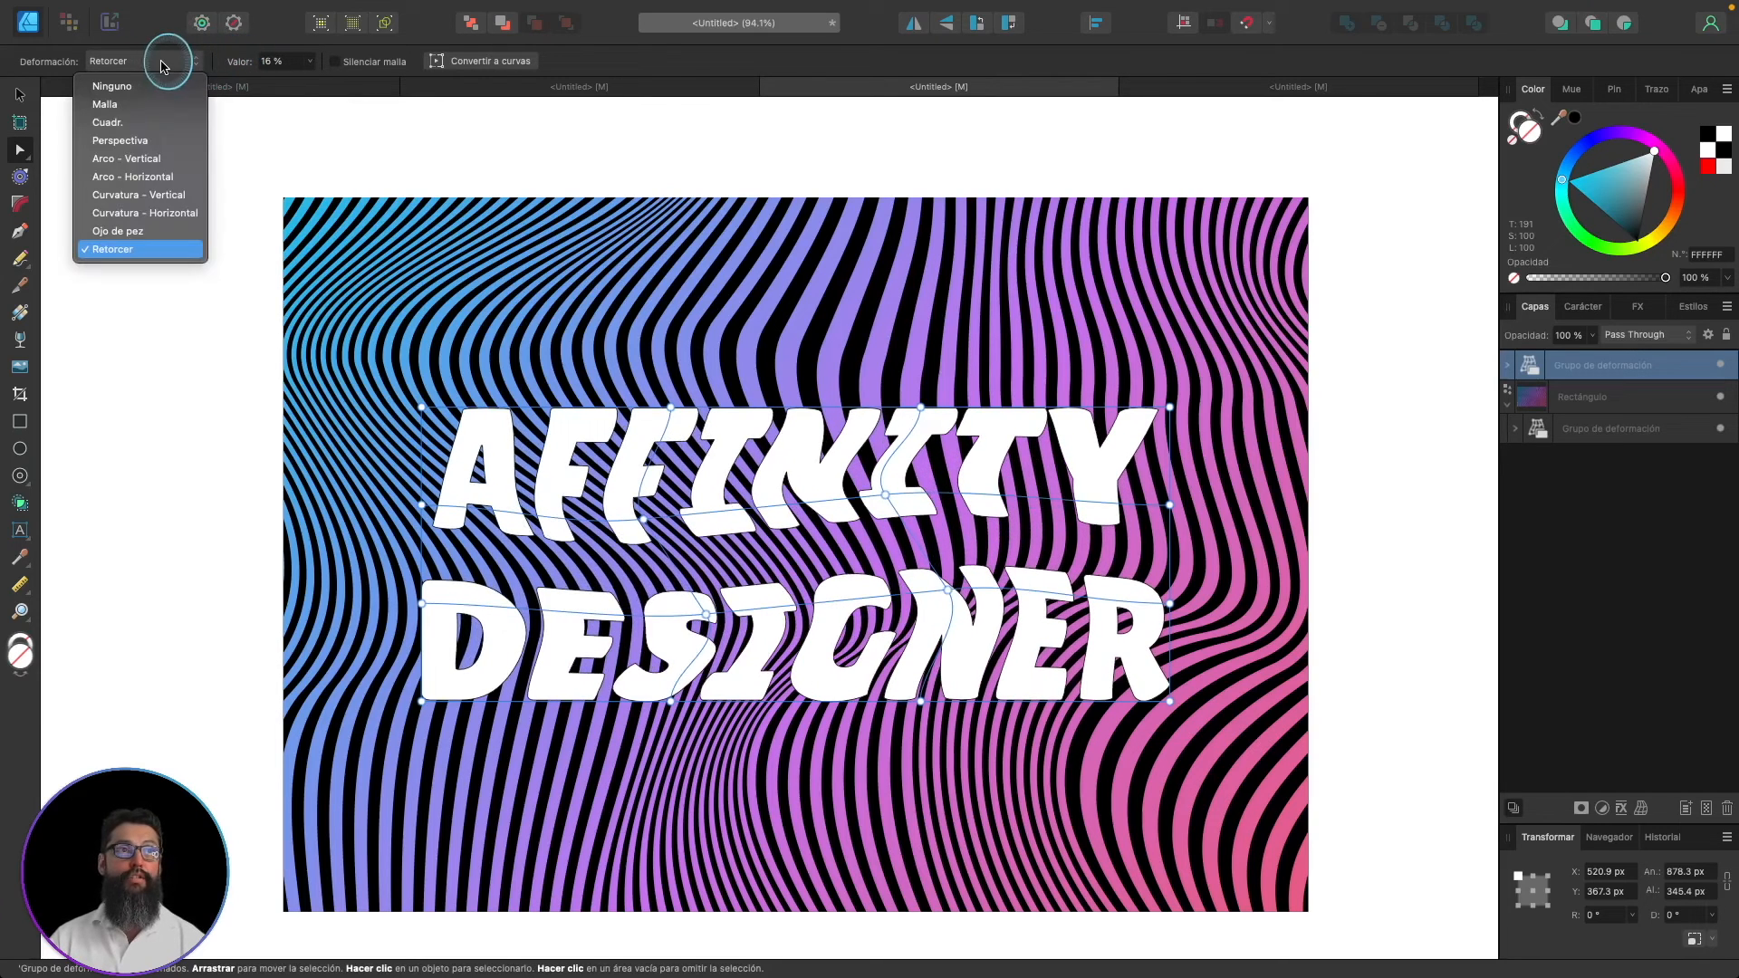
click(141, 214)
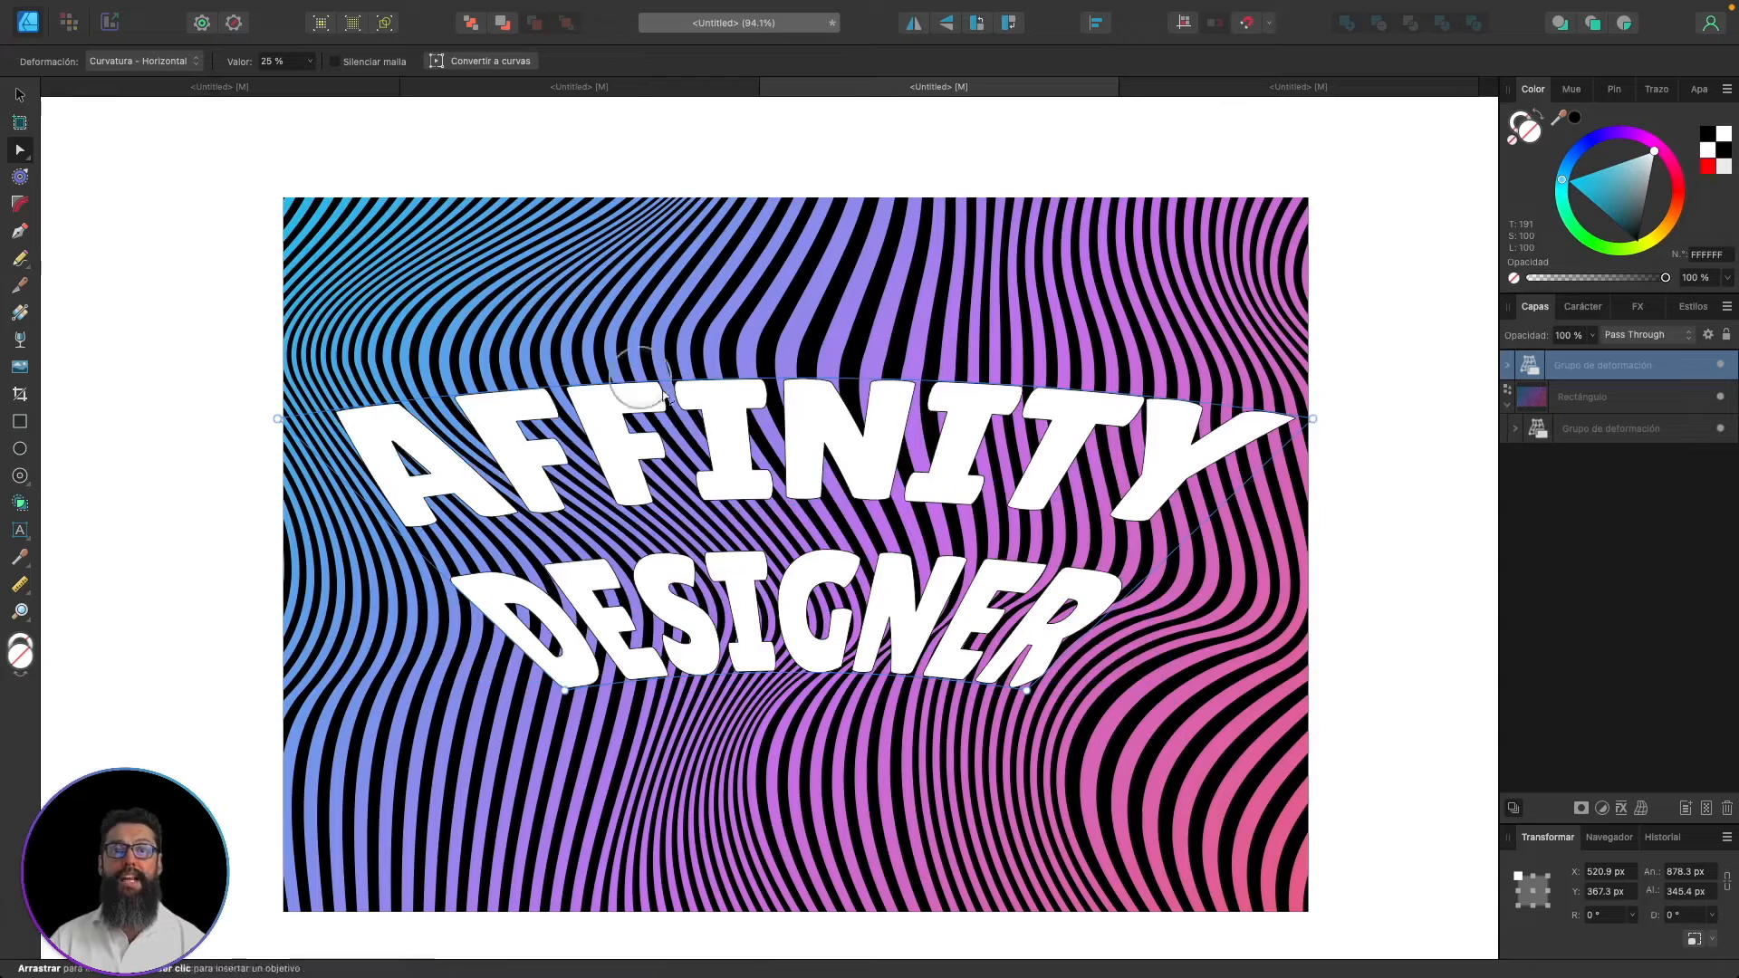
drag(238, 59, 222, 70)
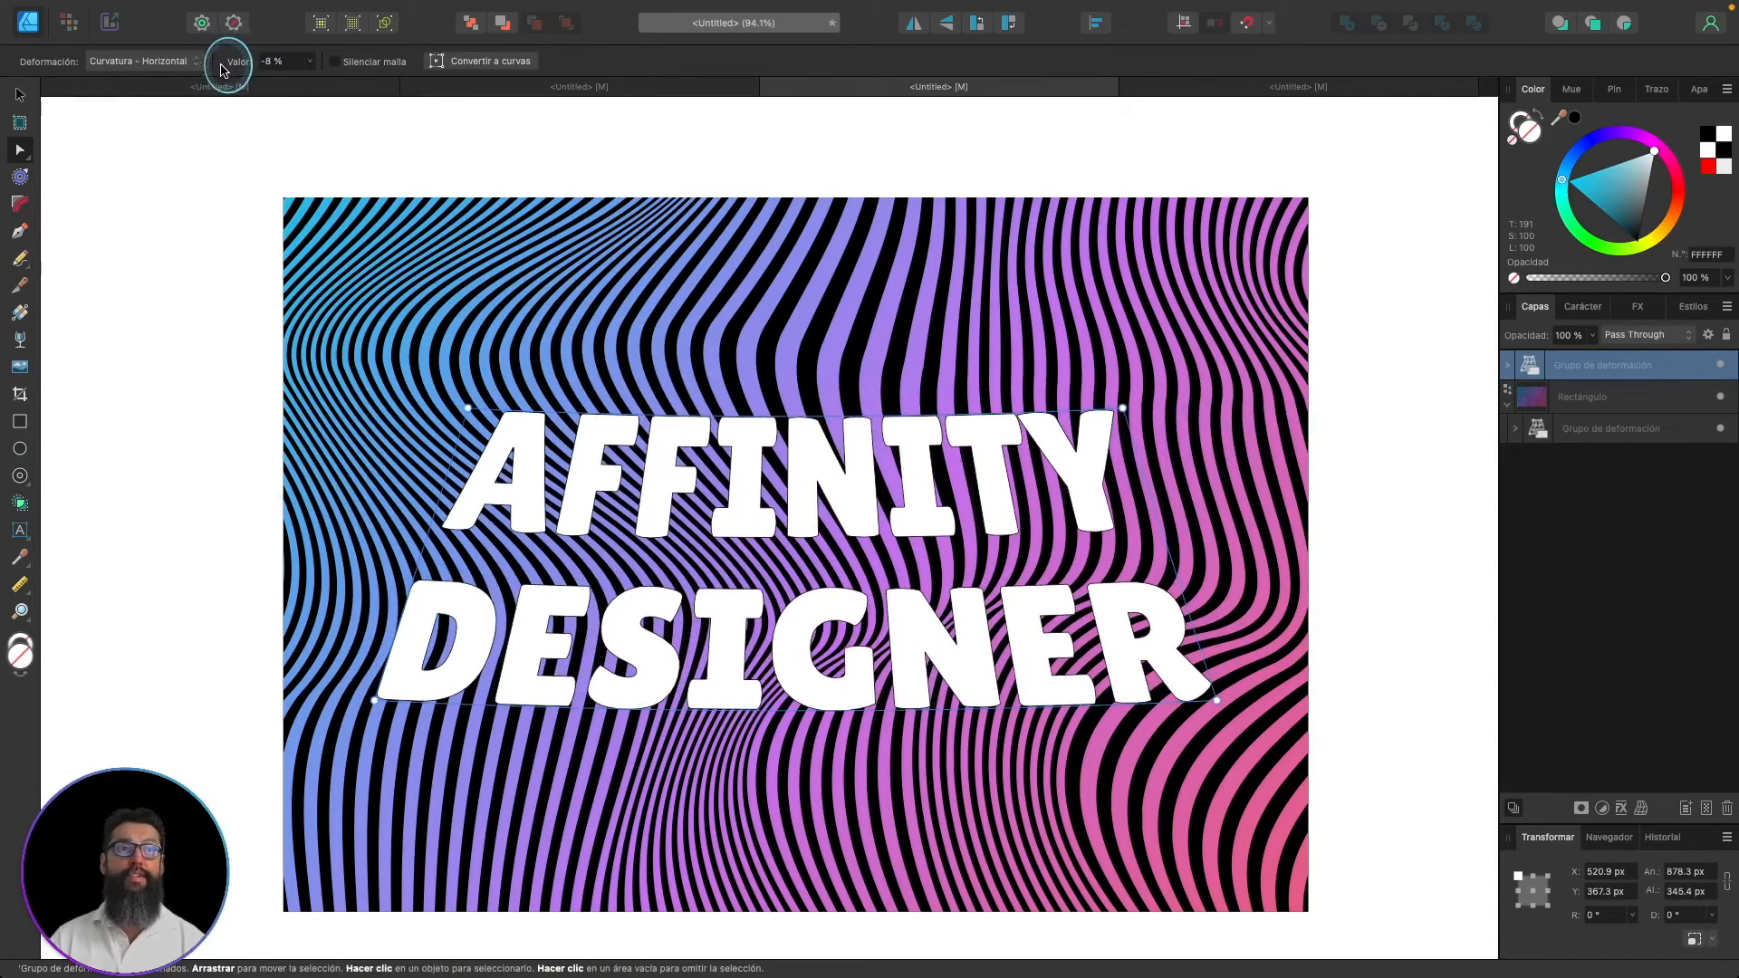
- Apply an Arco - Horizontal warp to the text with a Valor of 32 %
click(126, 62)
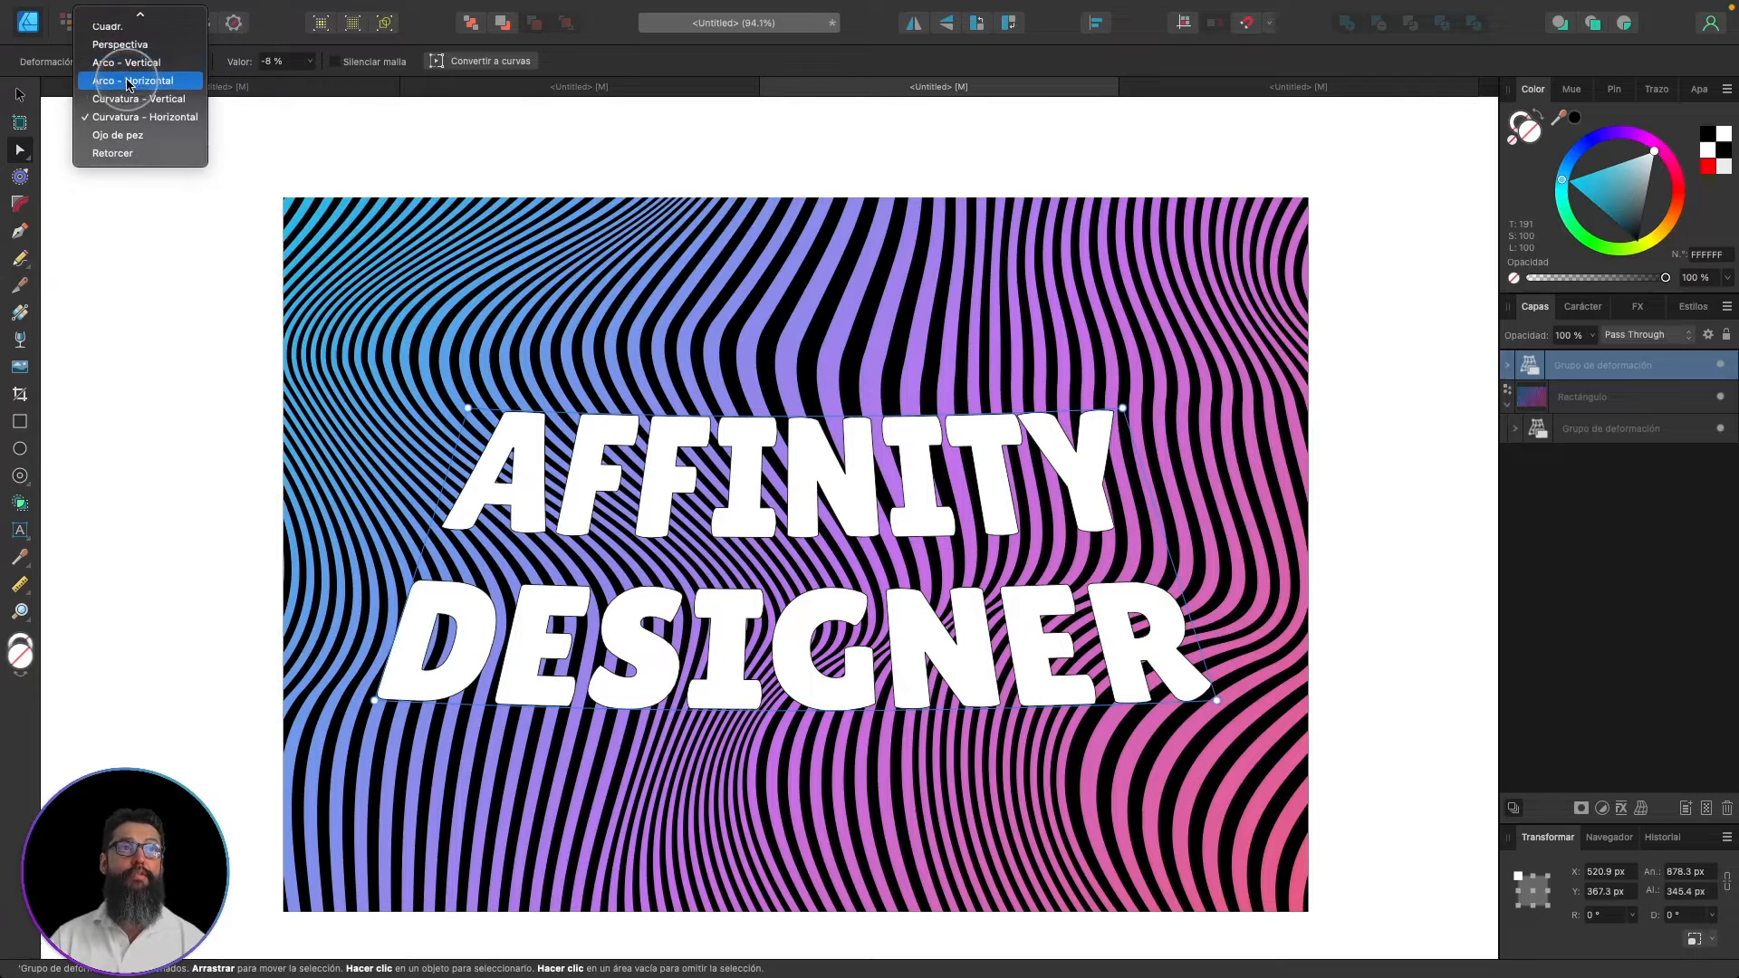
click(129, 82)
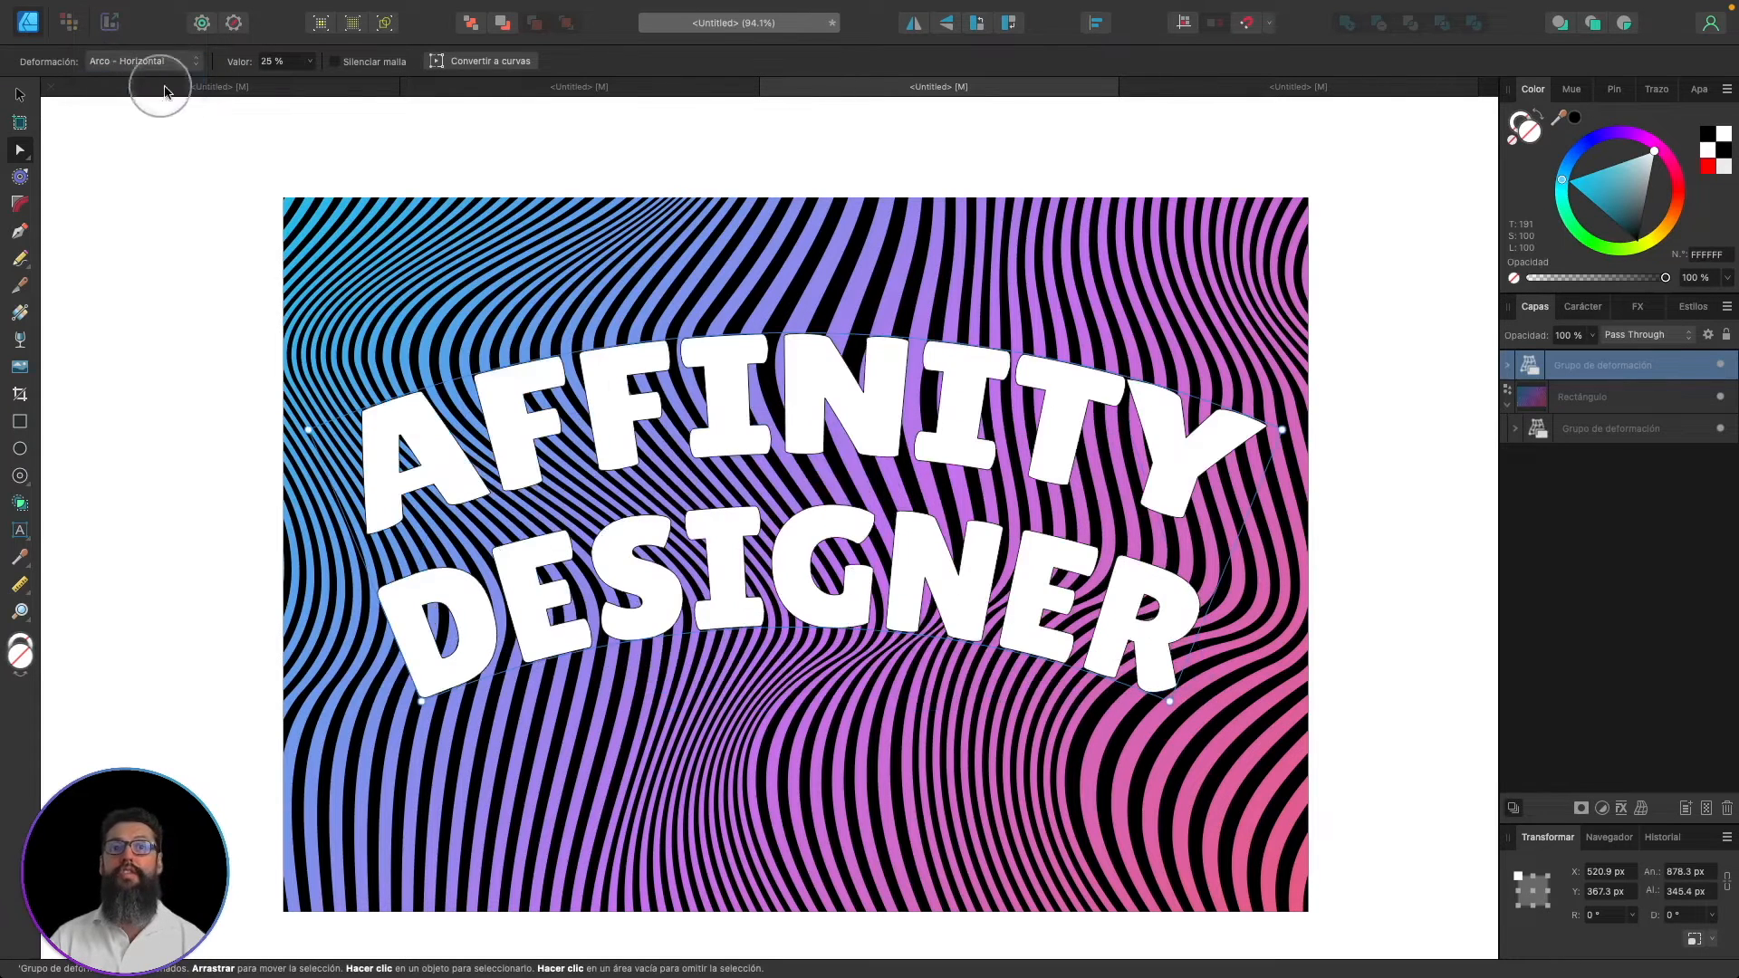
drag(245, 70, 250, 76)
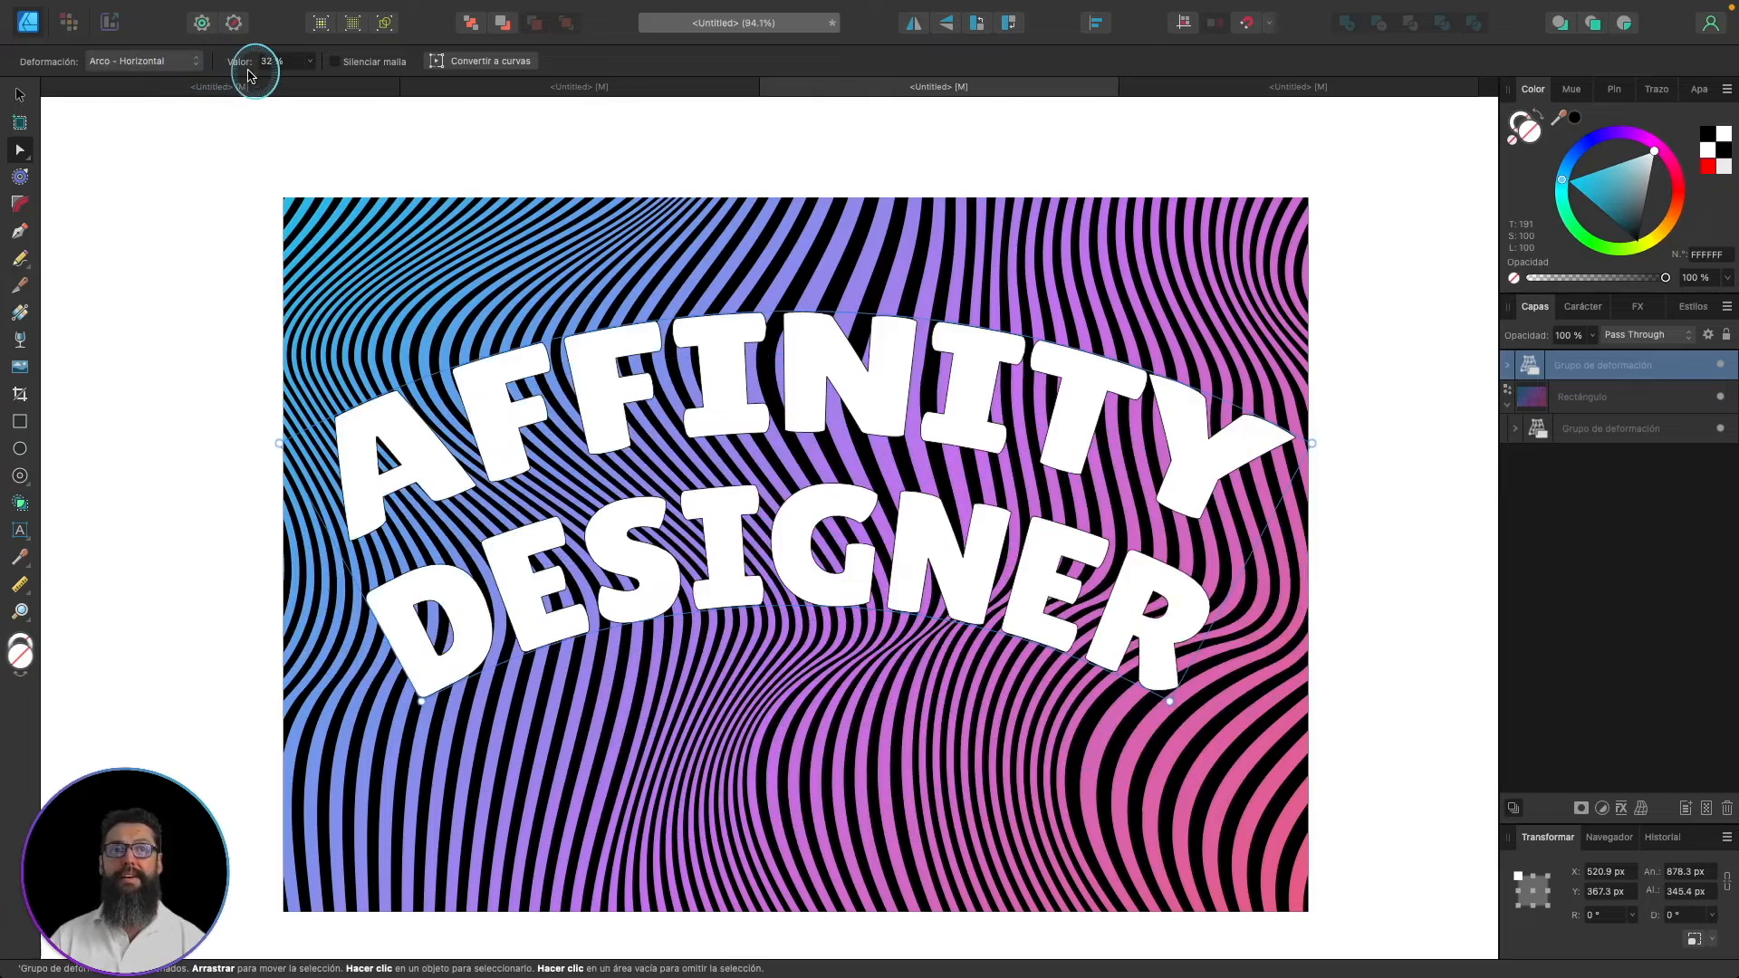
- Change the text's warp to Arco - Vertical with a Valor of 7 %
click(167, 63)
click(154, 51)
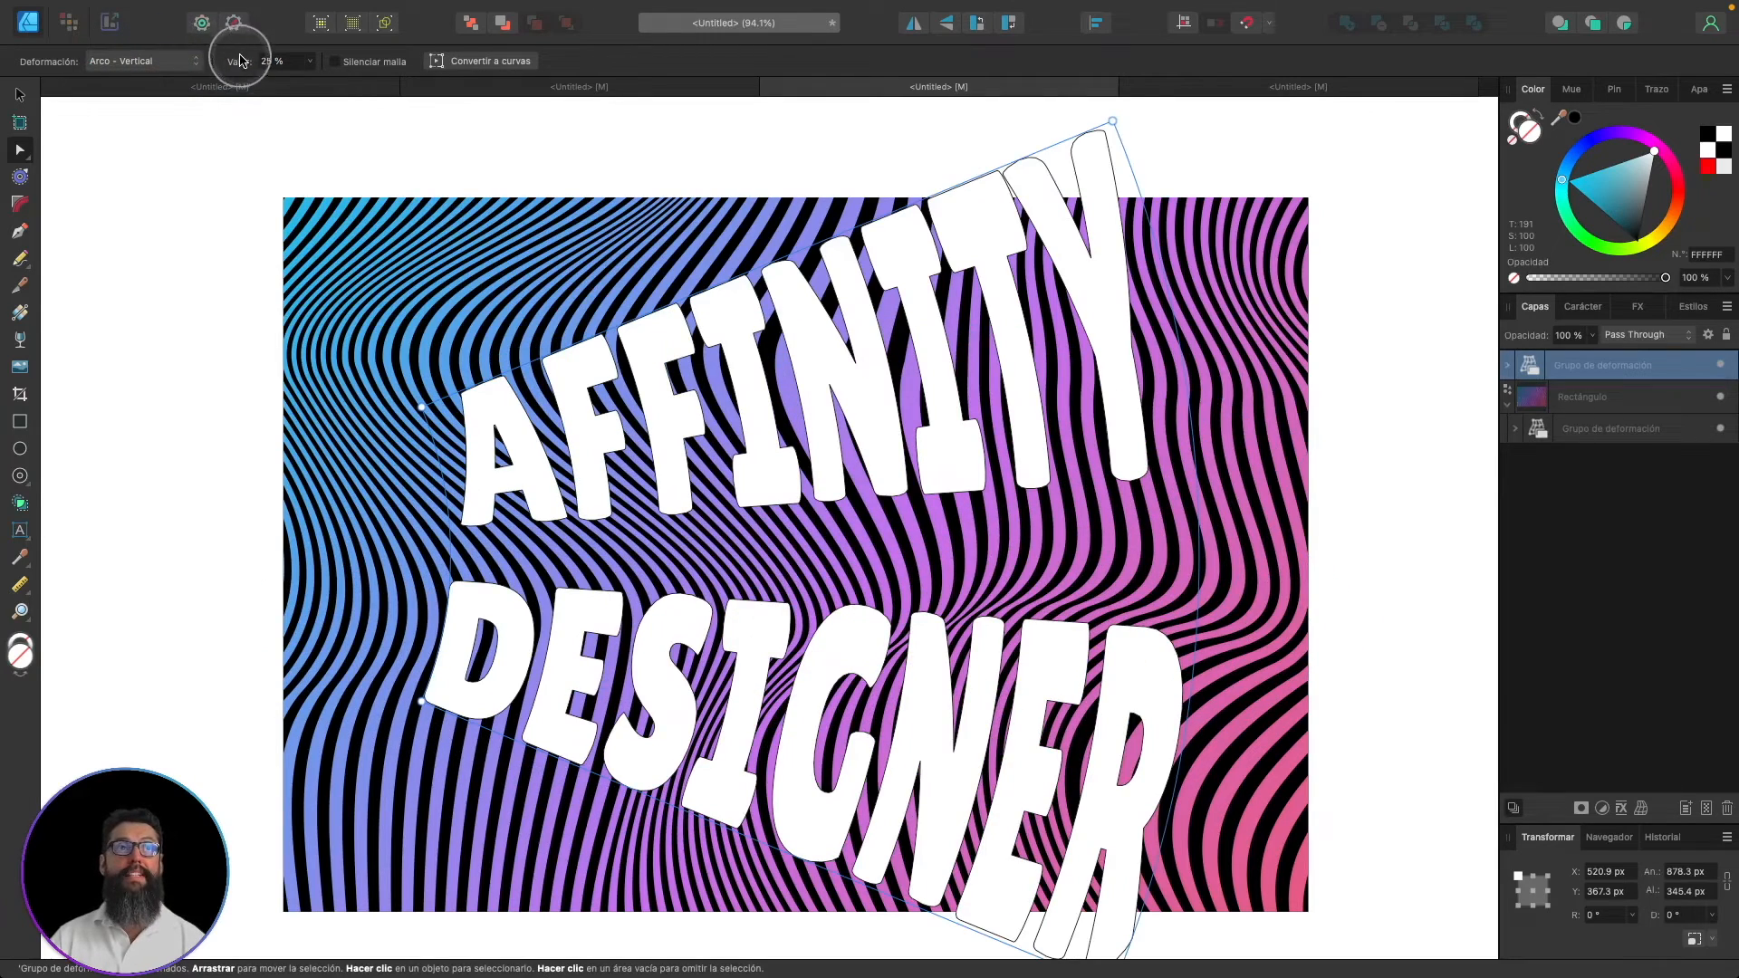
drag(234, 67, 218, 56)
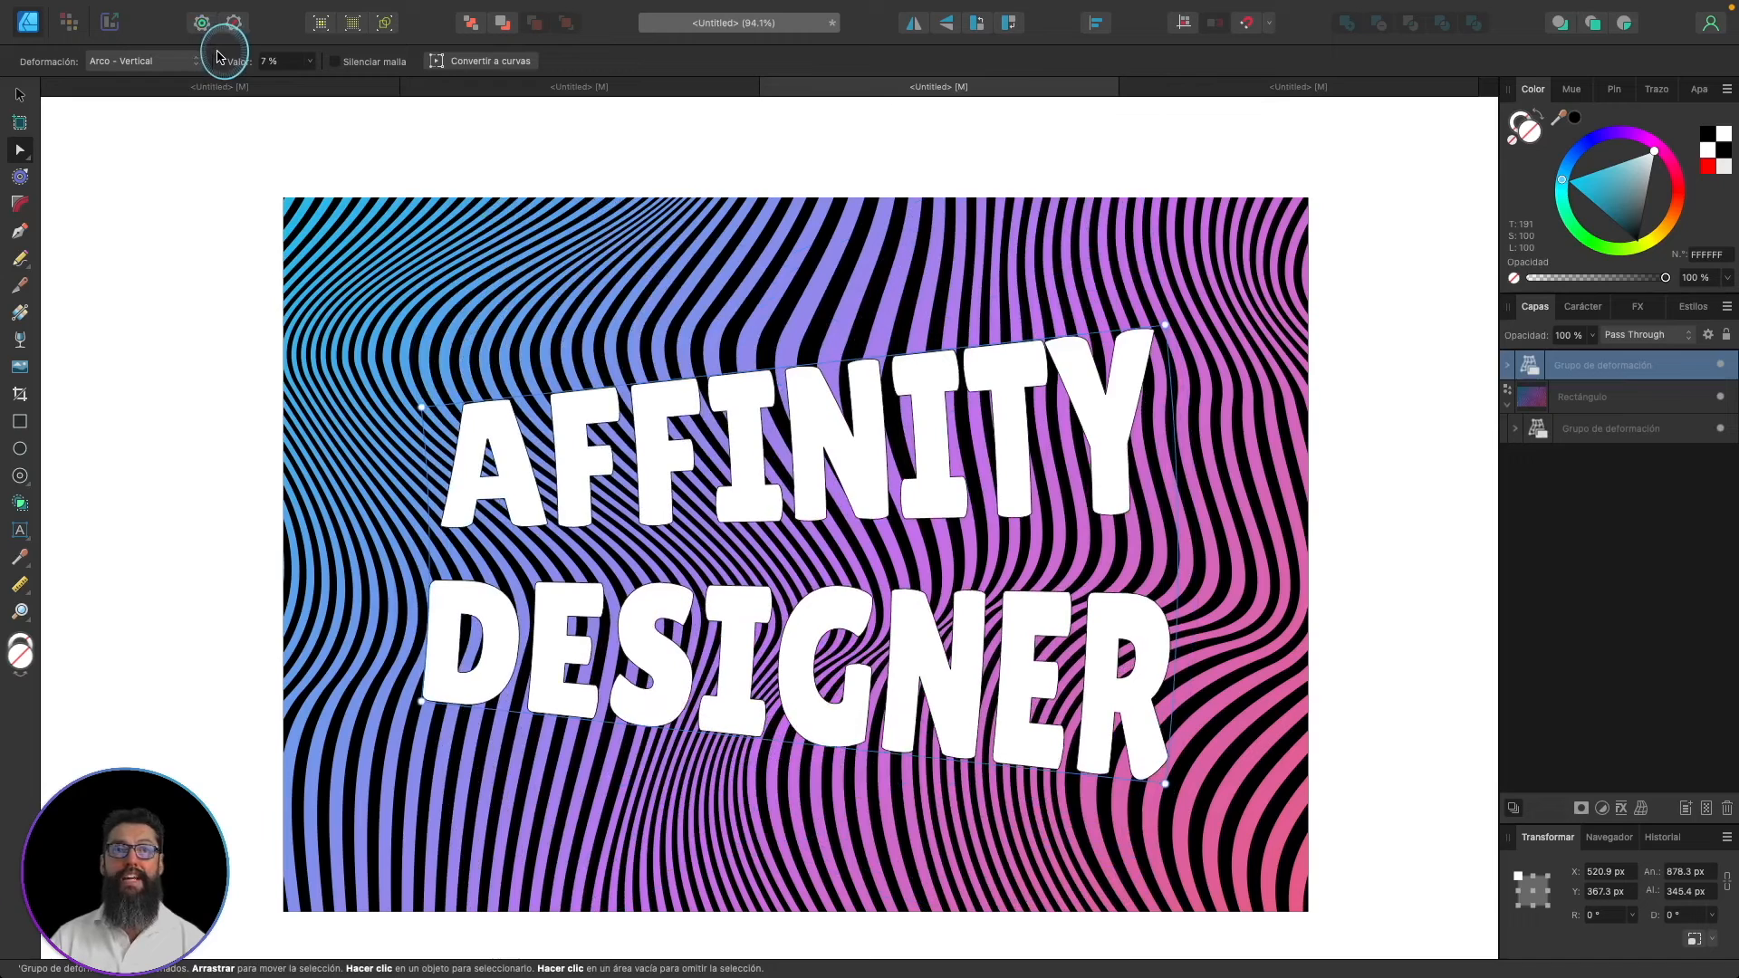
- Apply a Curvatura - Vertical warp to the text, and bend its mesh's upper edge upward and left edge outward
click(157, 64)
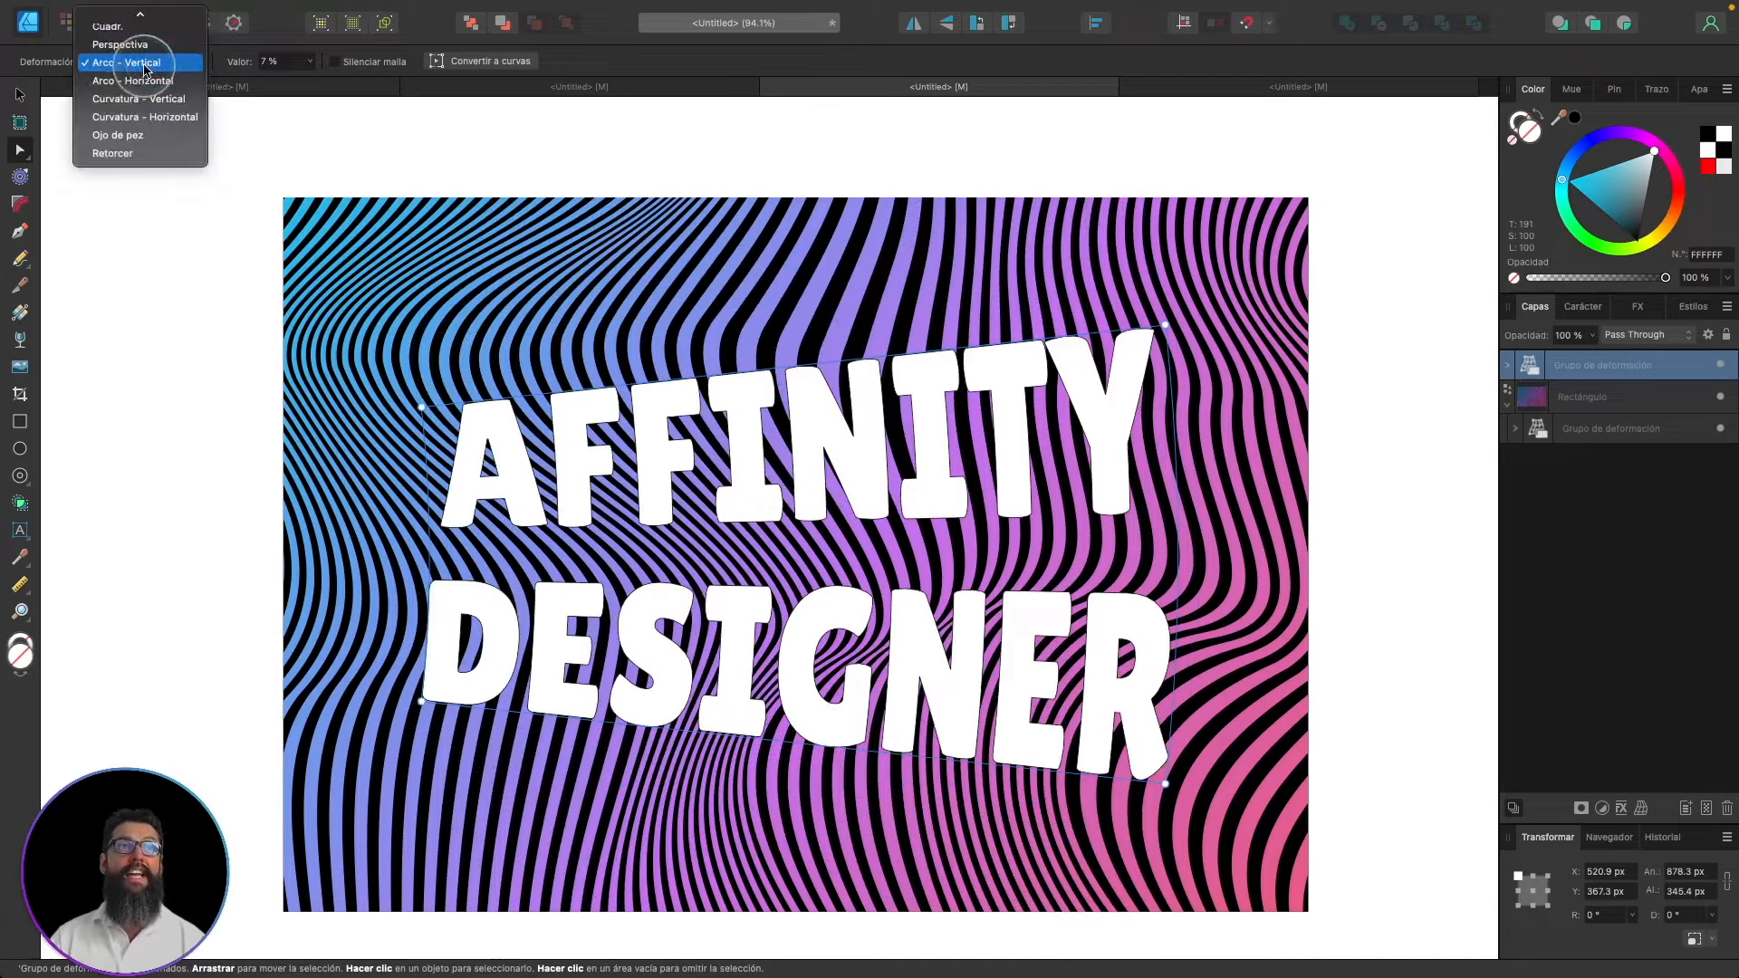
click(141, 132)
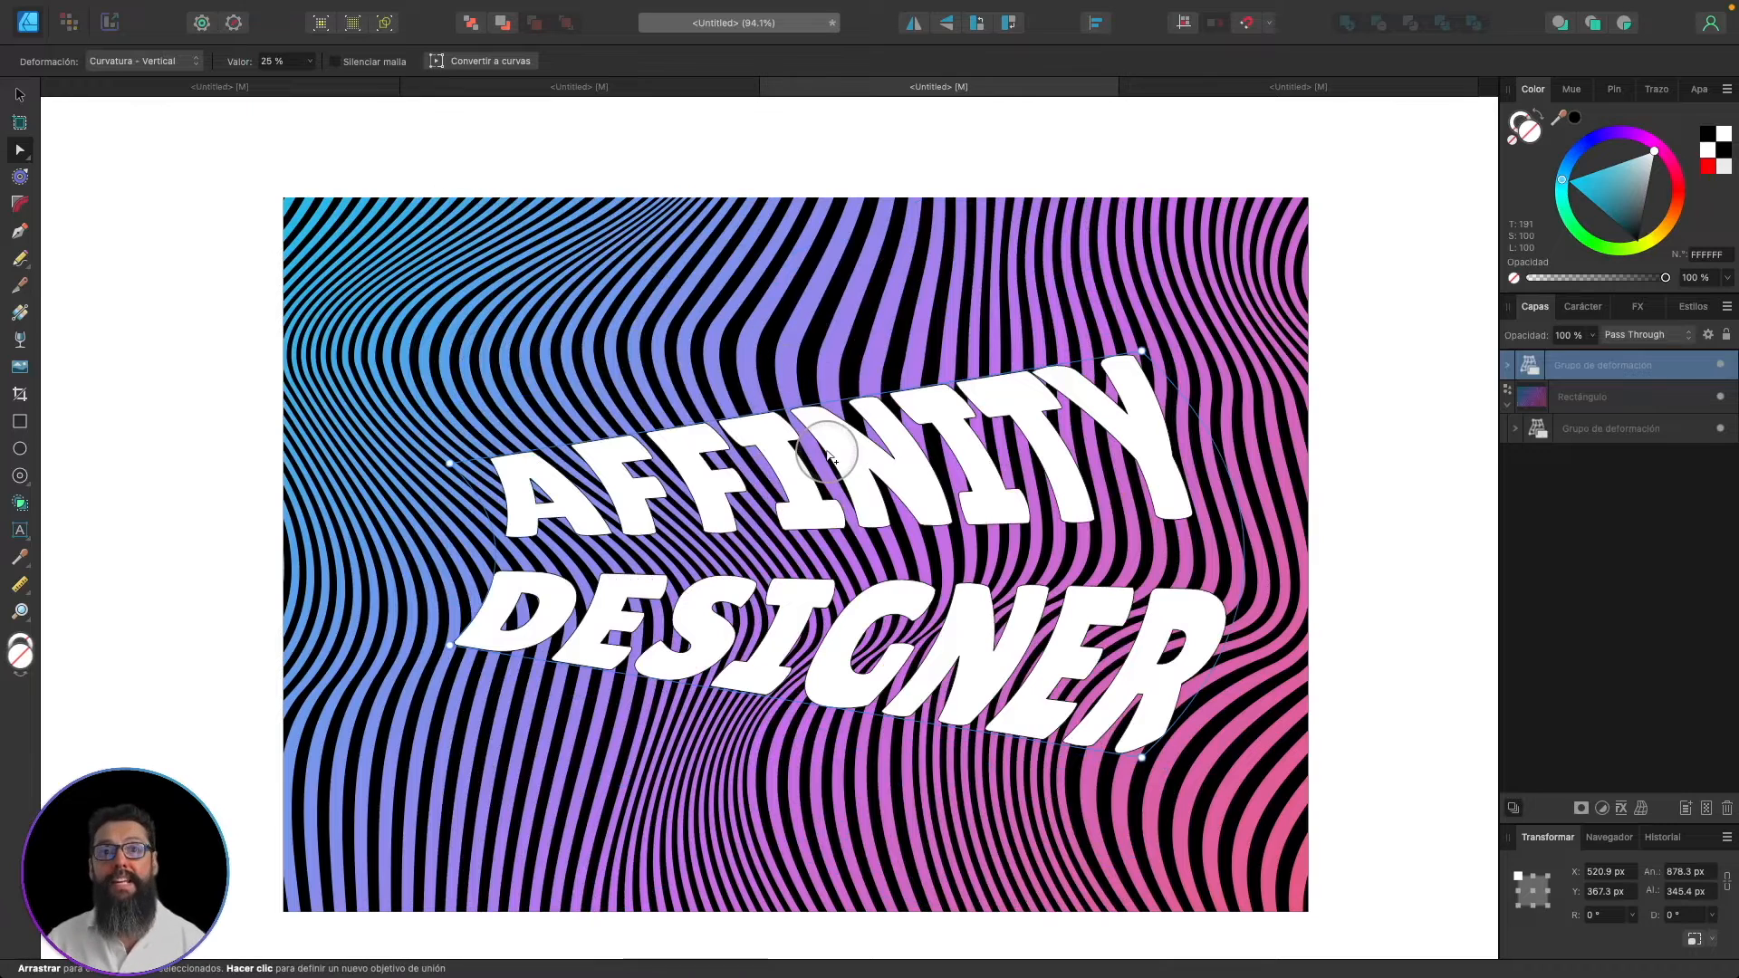
drag(812, 415, 790, 313)
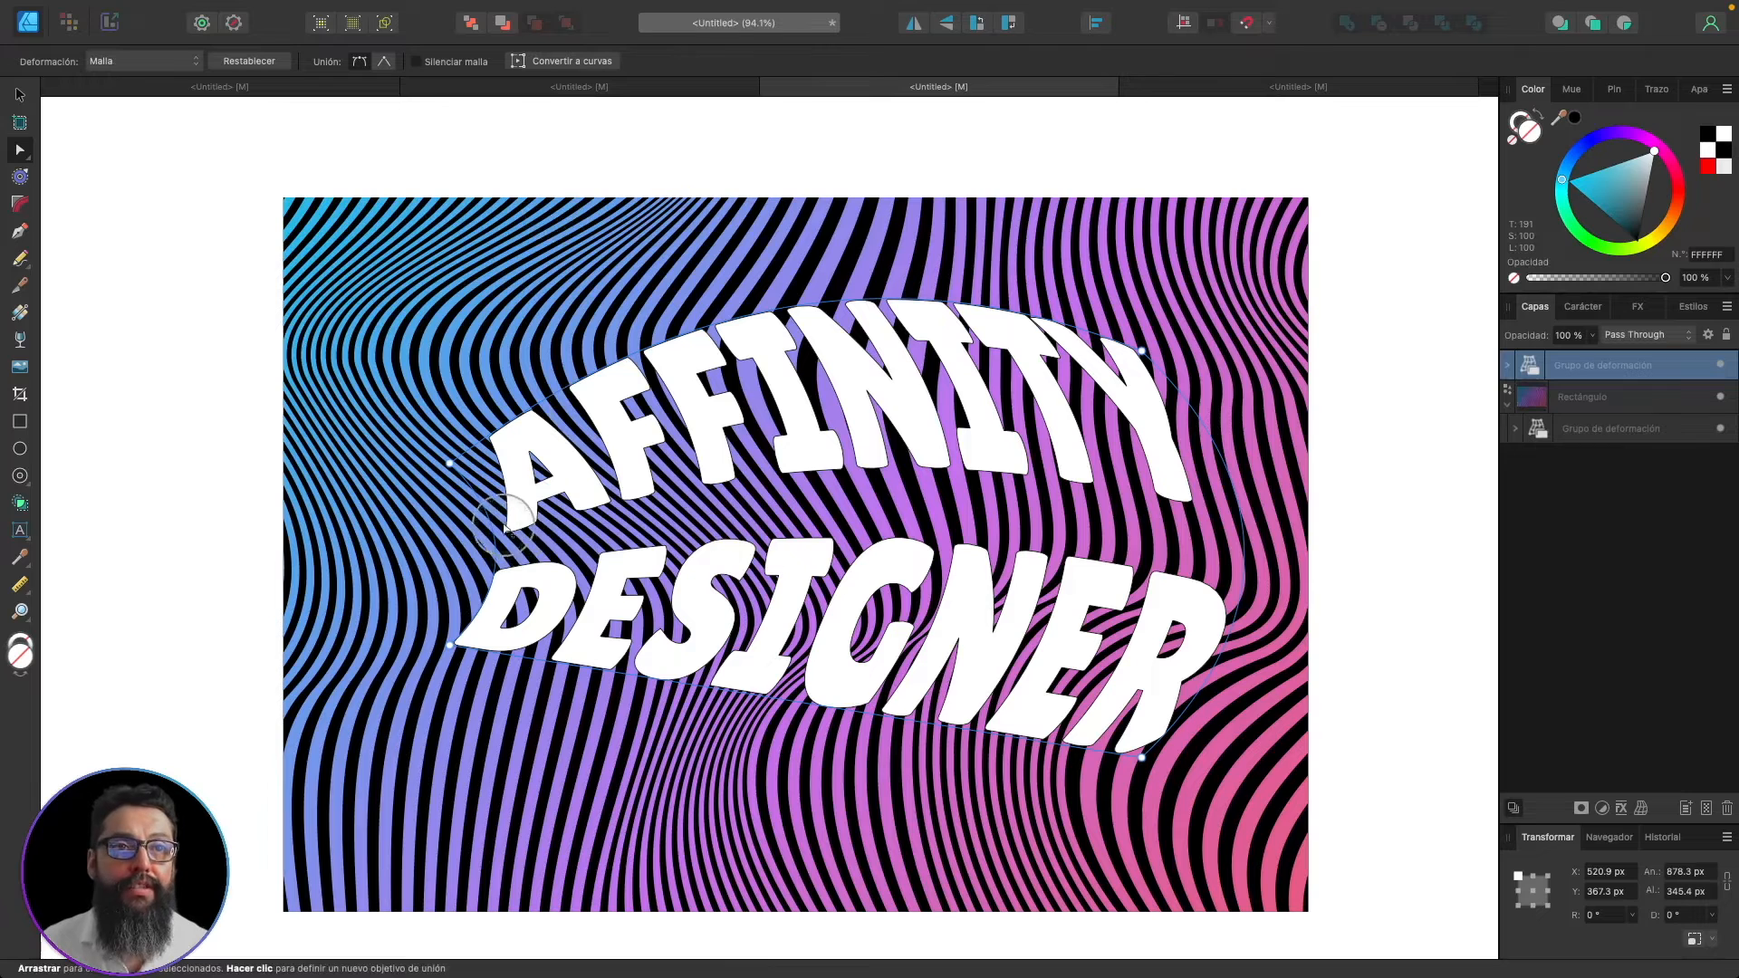
drag(471, 555, 436, 557)
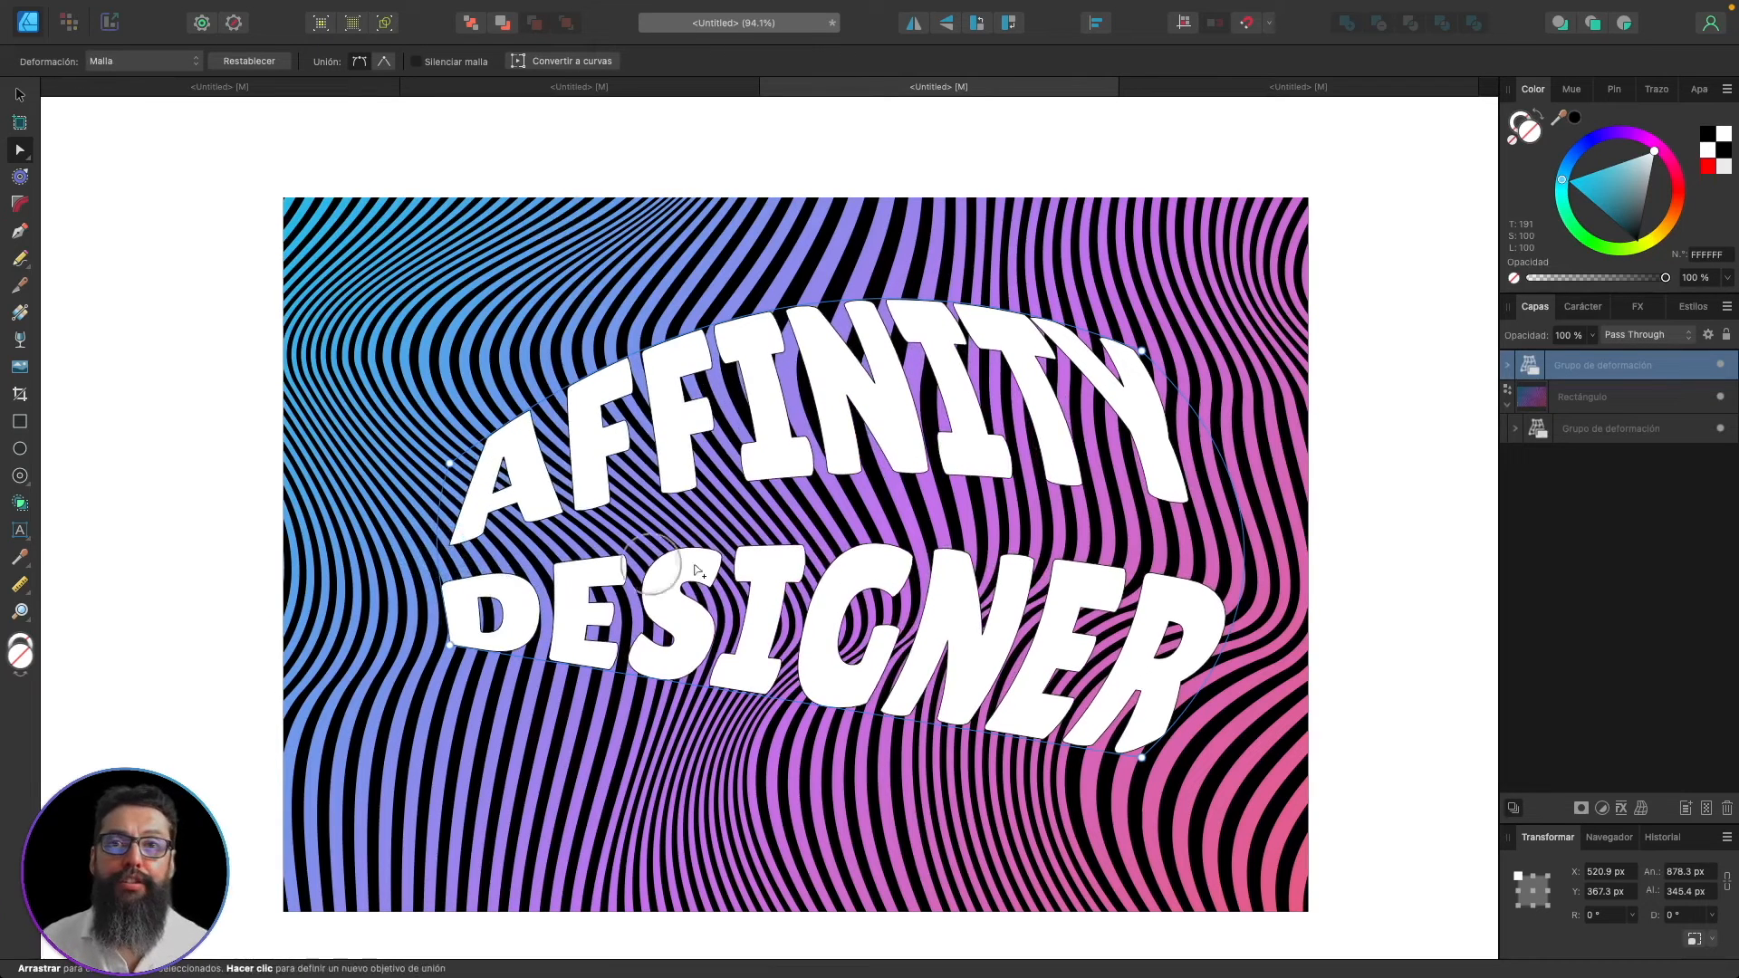
- Raise the text mesh's lower-right corner slightly and curve the right edge inward using its two corner handles
drag(1141, 756, 1141, 725)
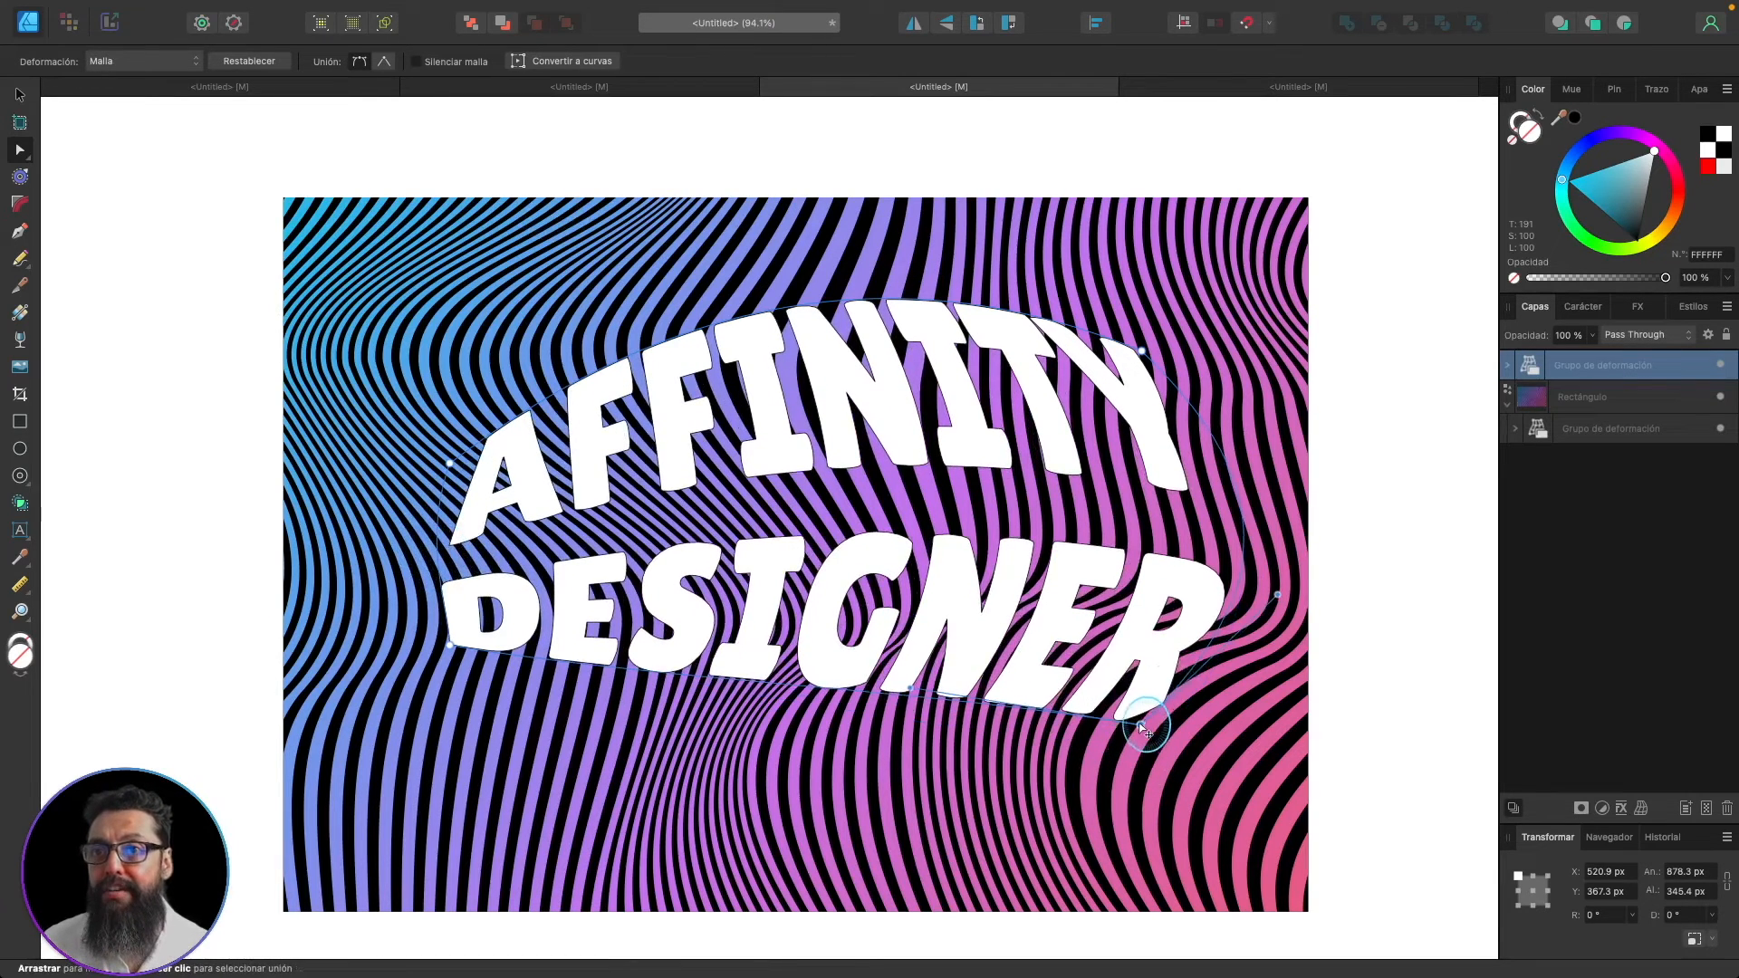
drag(1277, 595, 1011, 517)
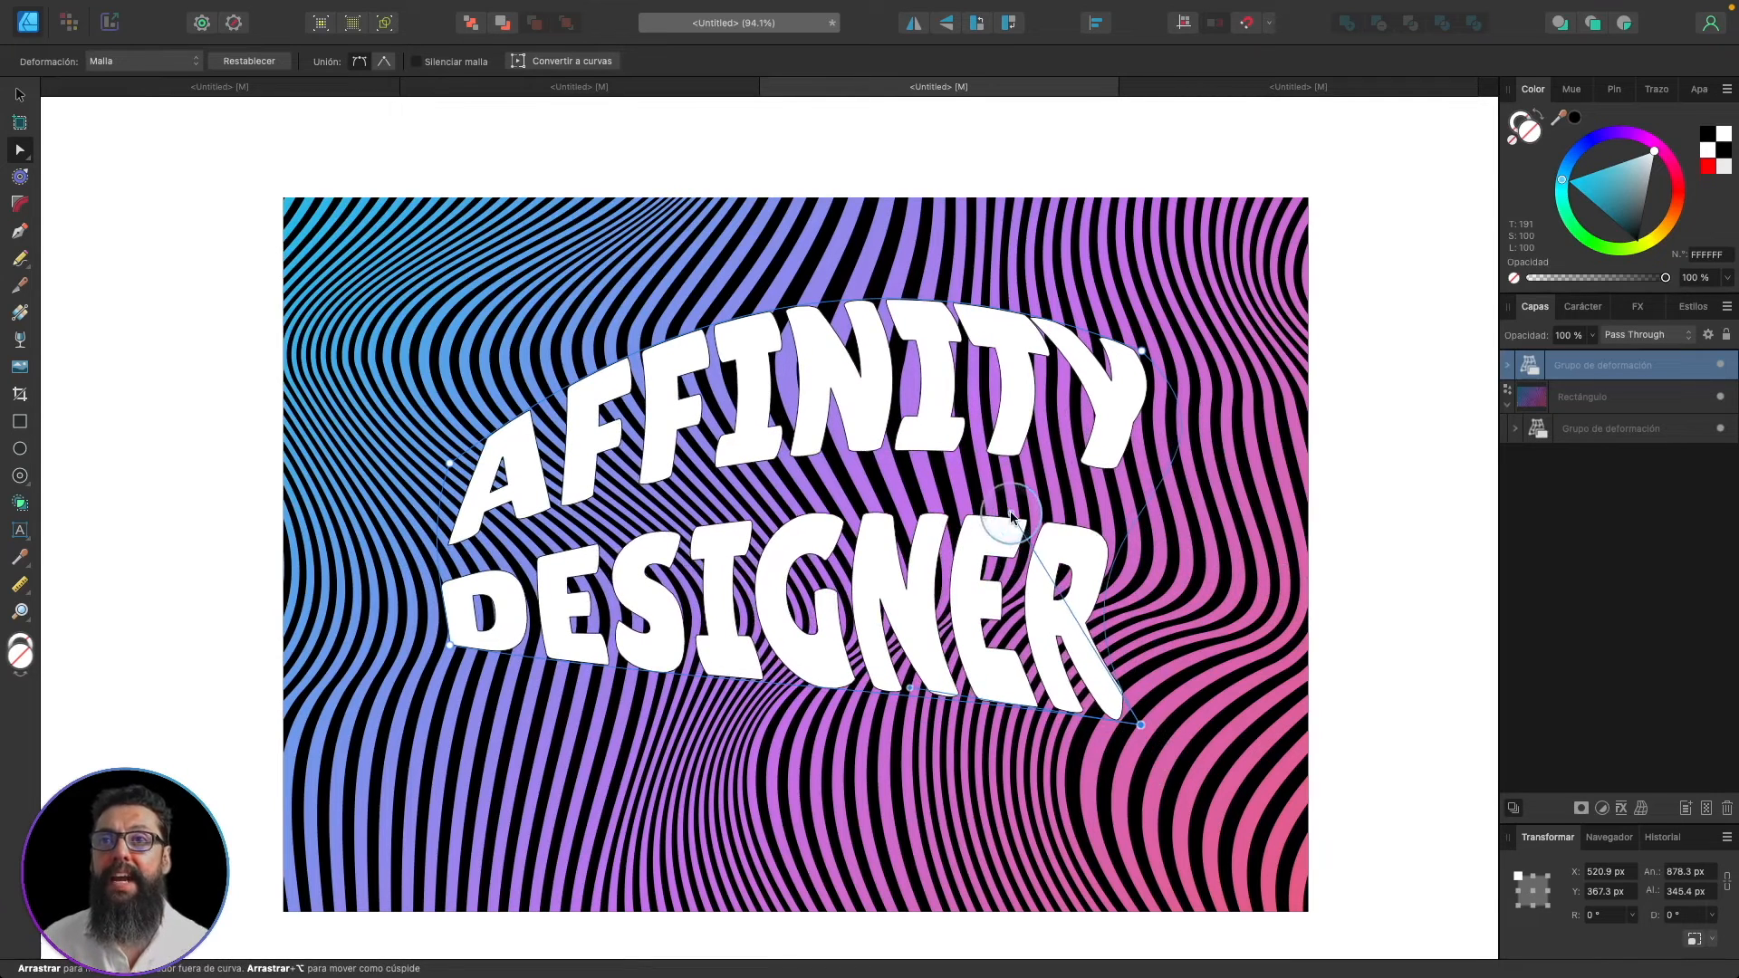
click(1141, 351)
drag(1277, 478, 1103, 611)
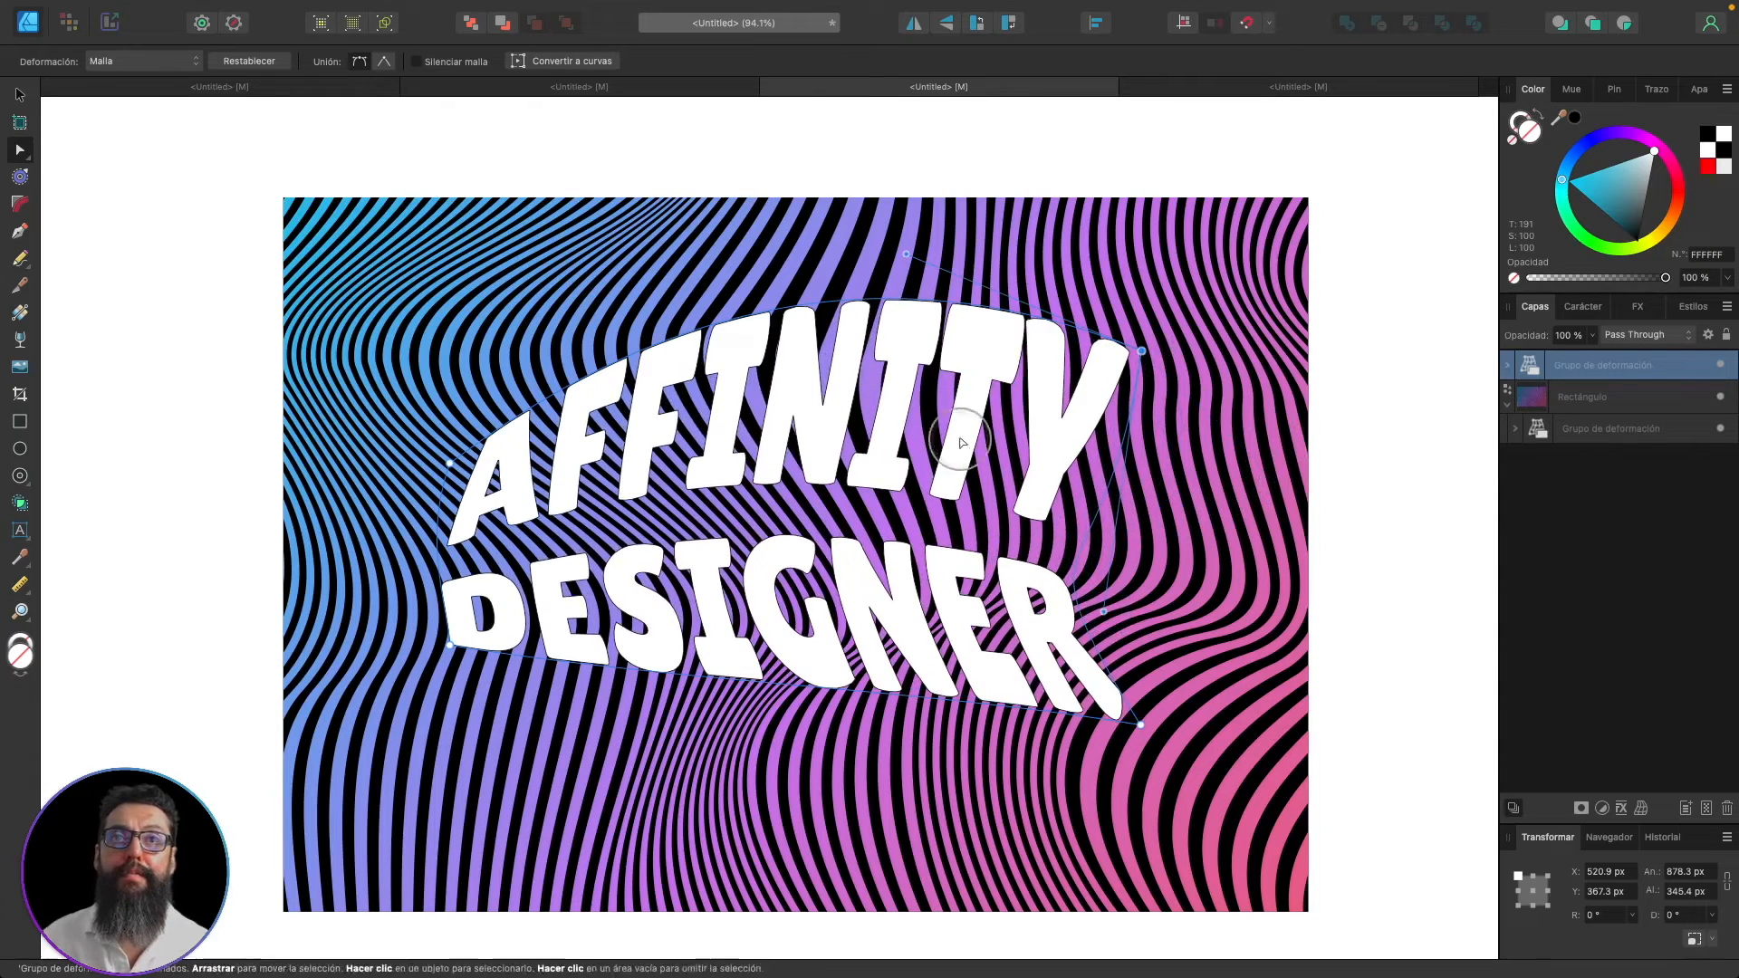
- Flatten the text mesh's upper edge, pull its lower-left corner down, and bend the lower edge upward
drag(746, 325, 736, 397)
drag(458, 646, 485, 778)
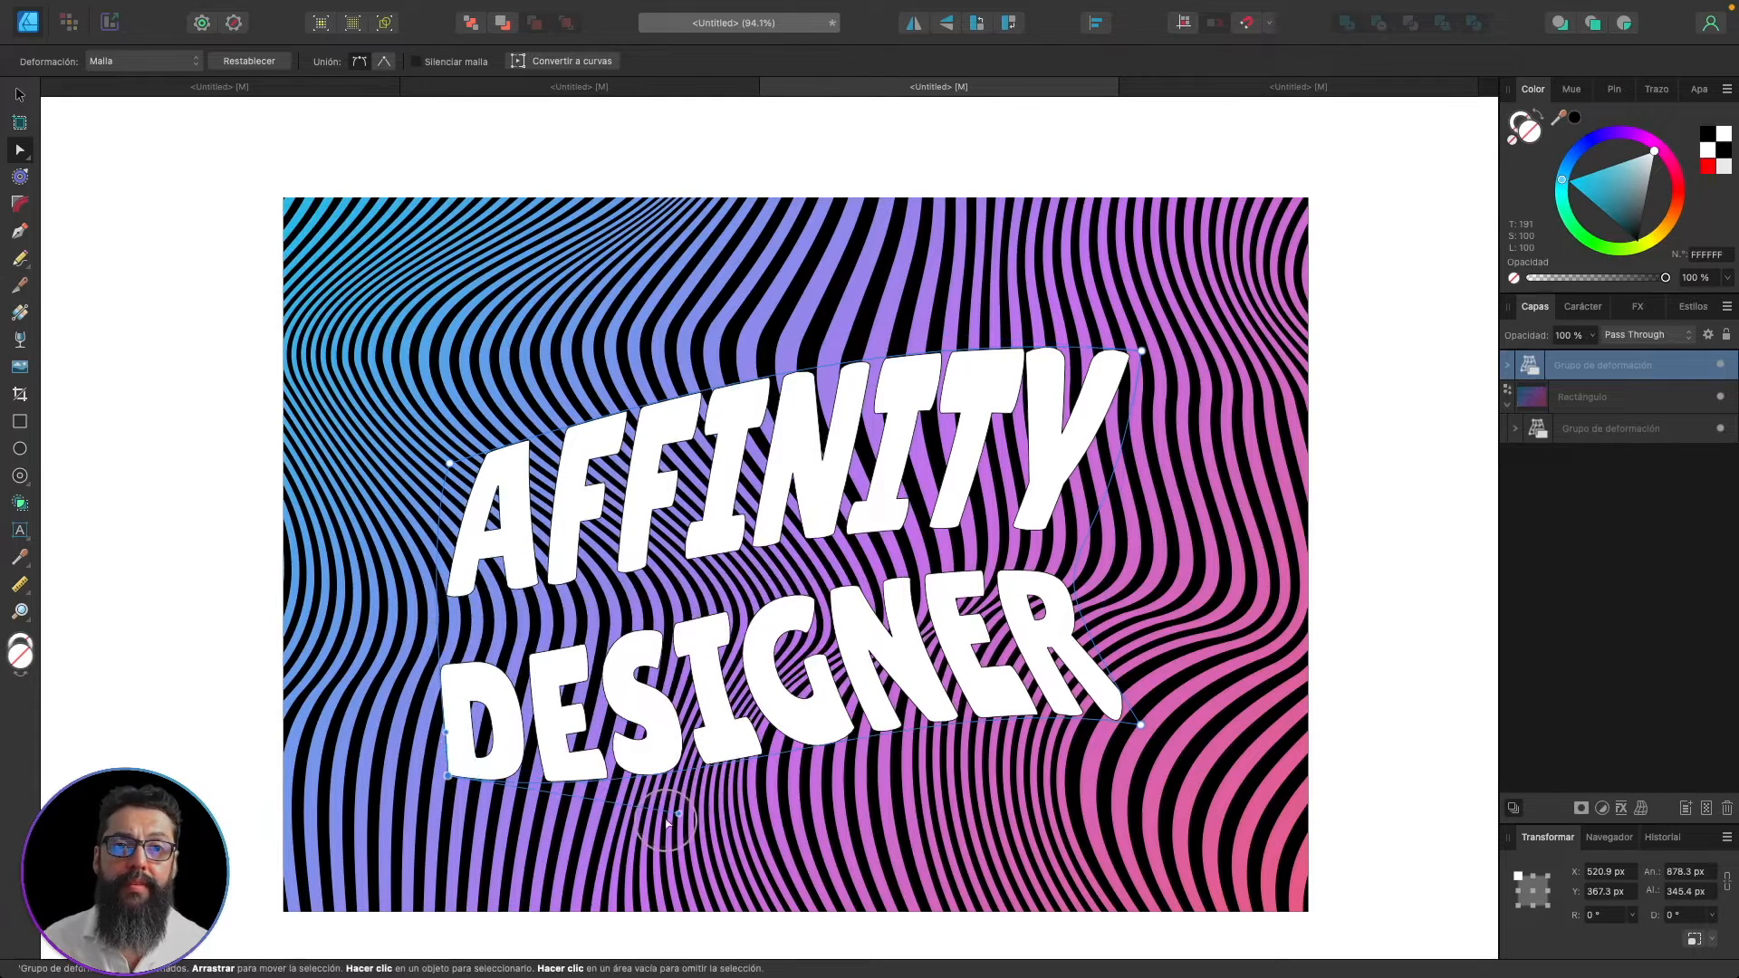
click(748, 763)
drag(748, 764, 729, 686)
- Add a vertical mesh line through the text's middle, shift the right part outward, and bend the upper edge beside the new node
drag(670, 572, 755, 578)
mouse_move(897, 514)
mouse_down()
mouse_move(930, 501)
mouse_move(925, 532)
mouse_up()
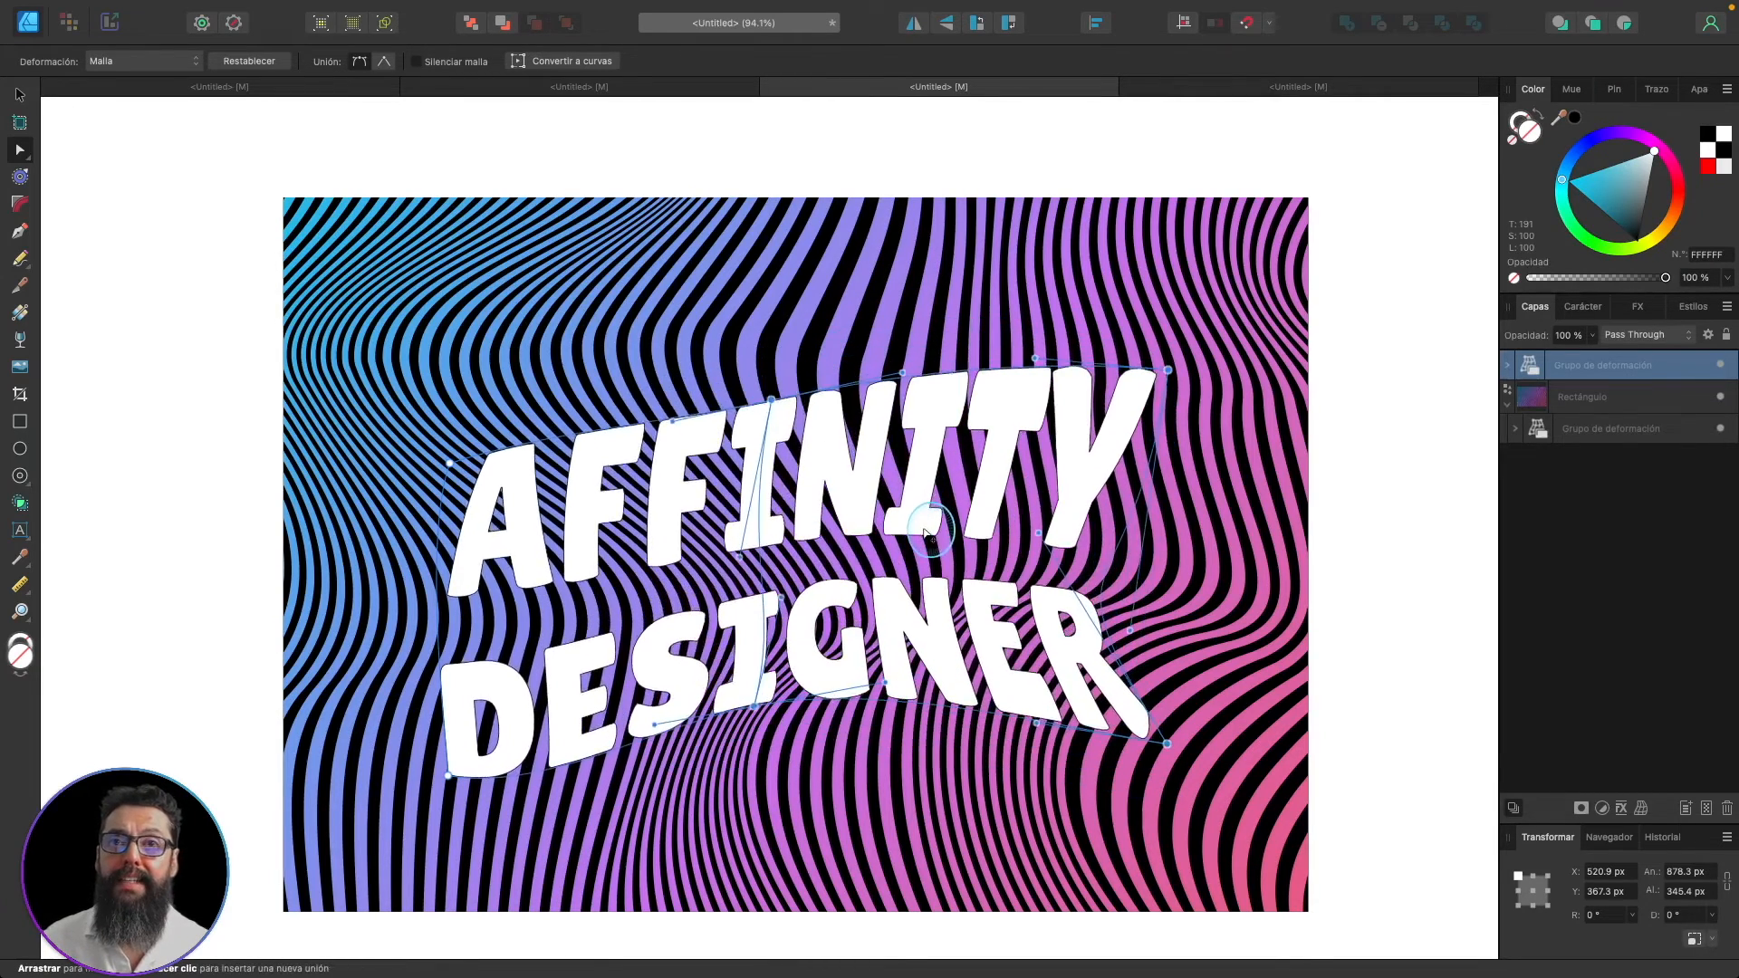
drag(916, 391, 1008, 412)
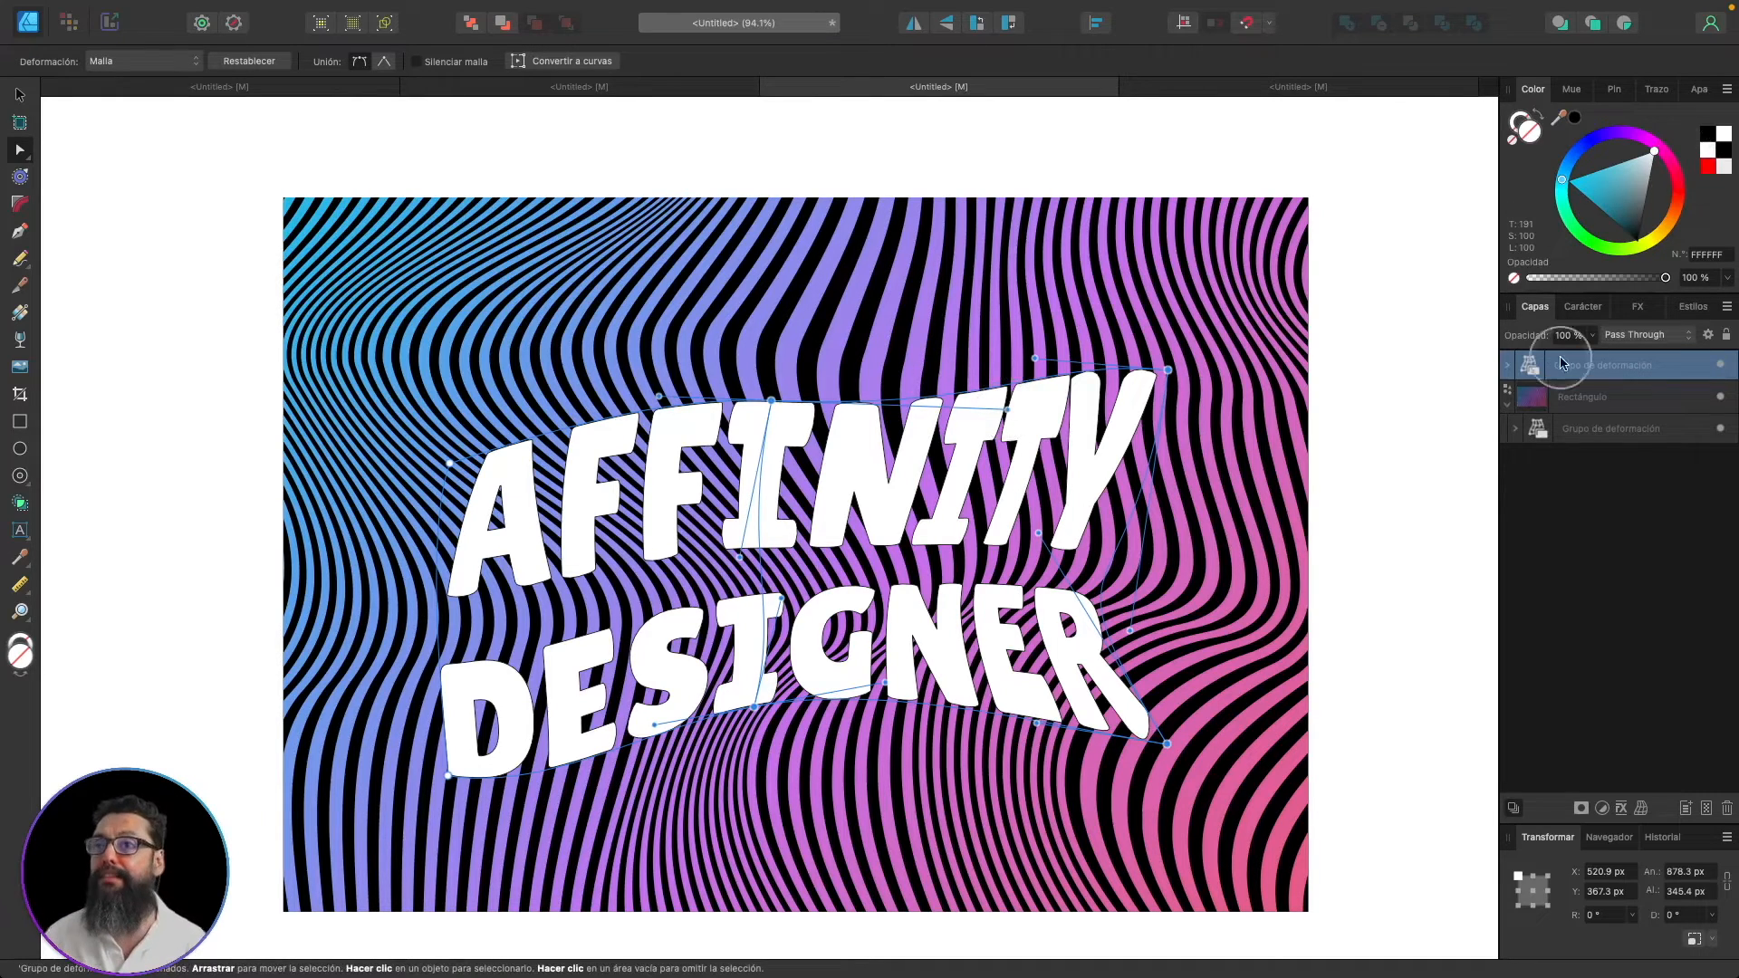
- Try moving the nested text up and to the right inside its warp group, and undo the move
click(1508, 365)
click(1540, 405)
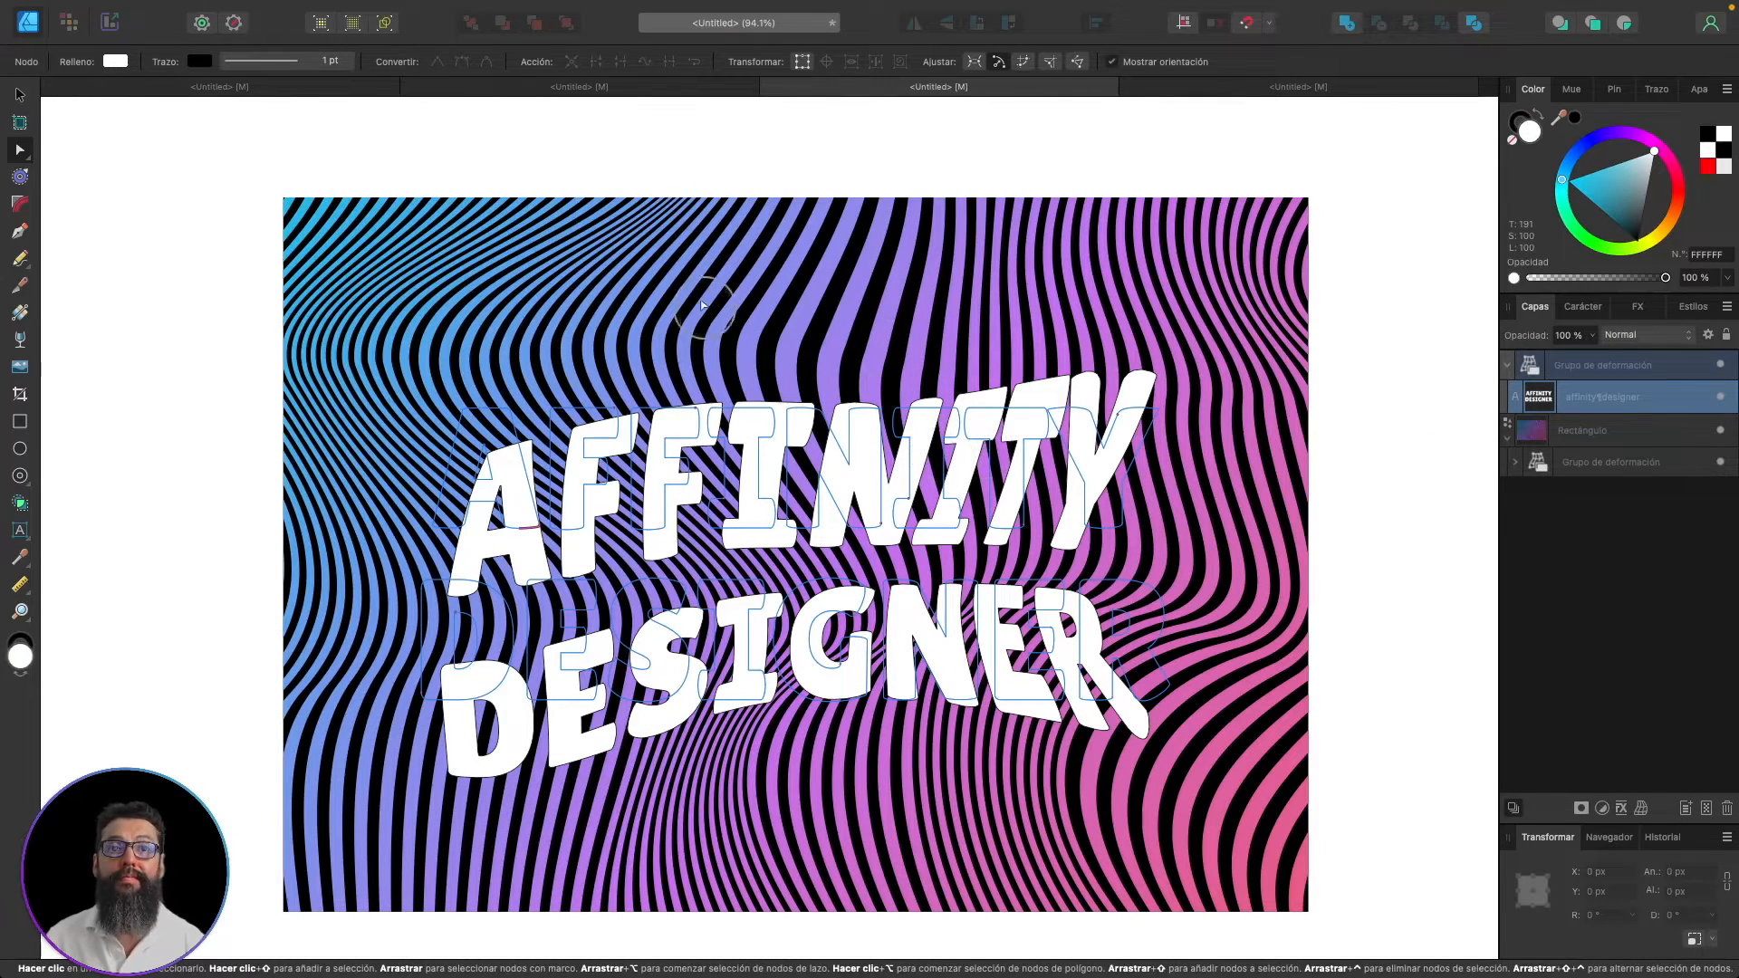
click(22, 96)
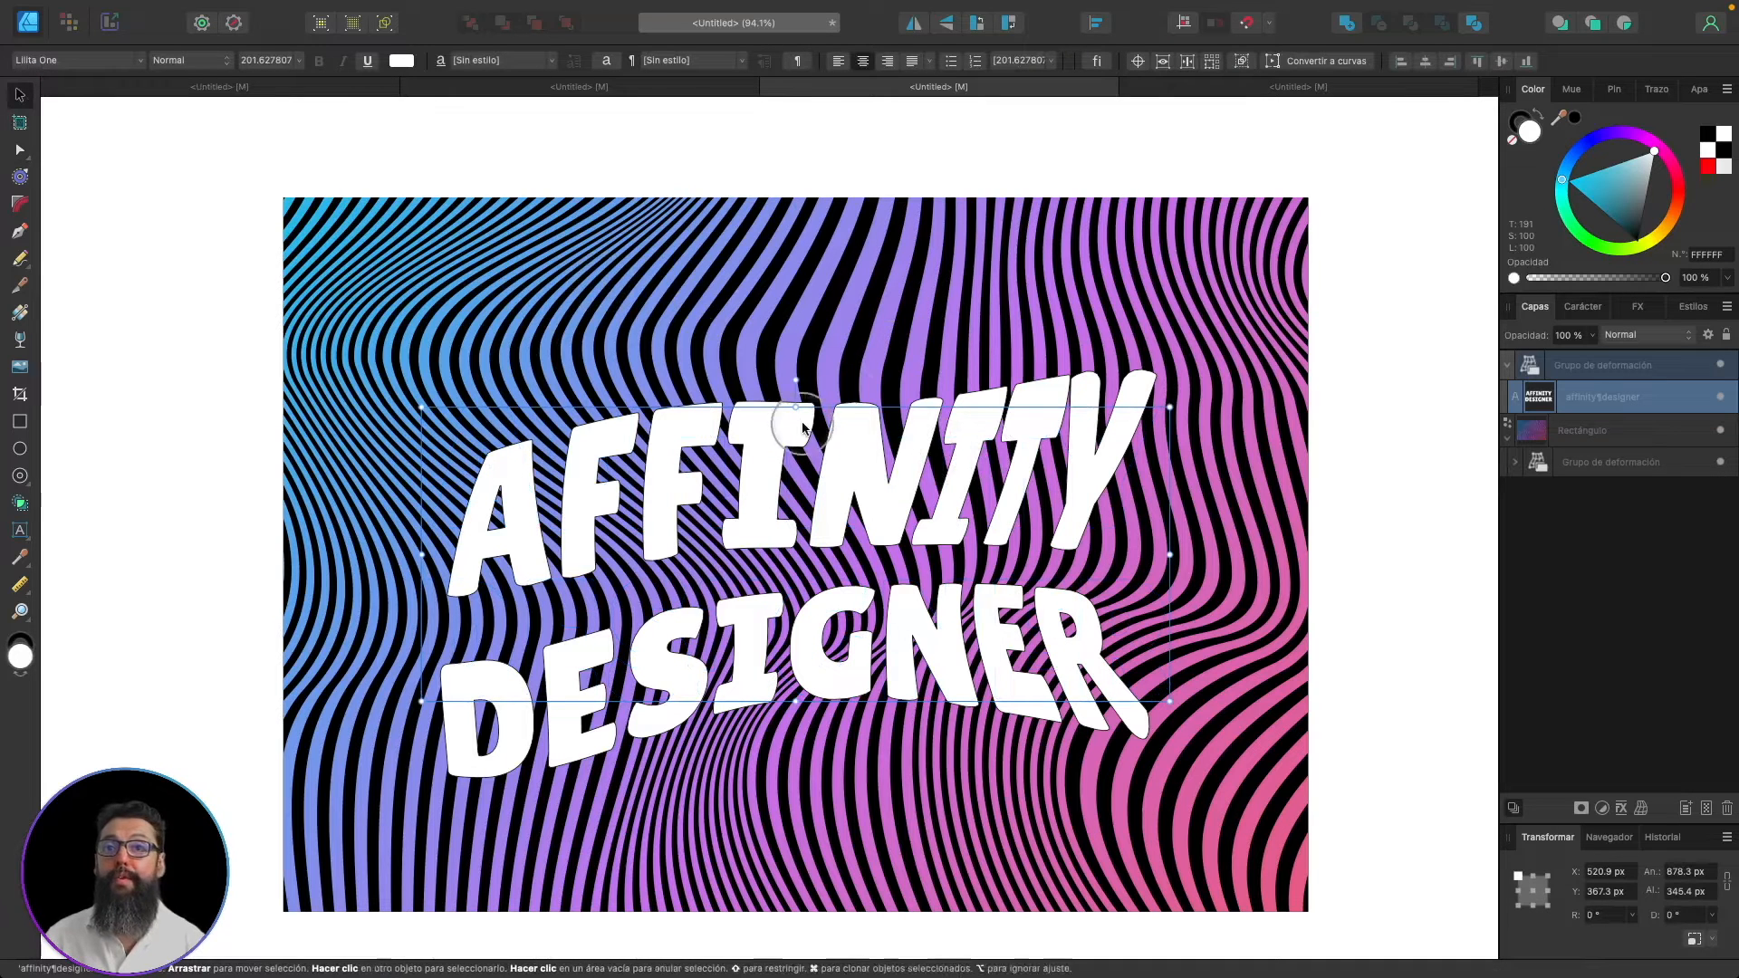
drag(841, 419, 893, 399)
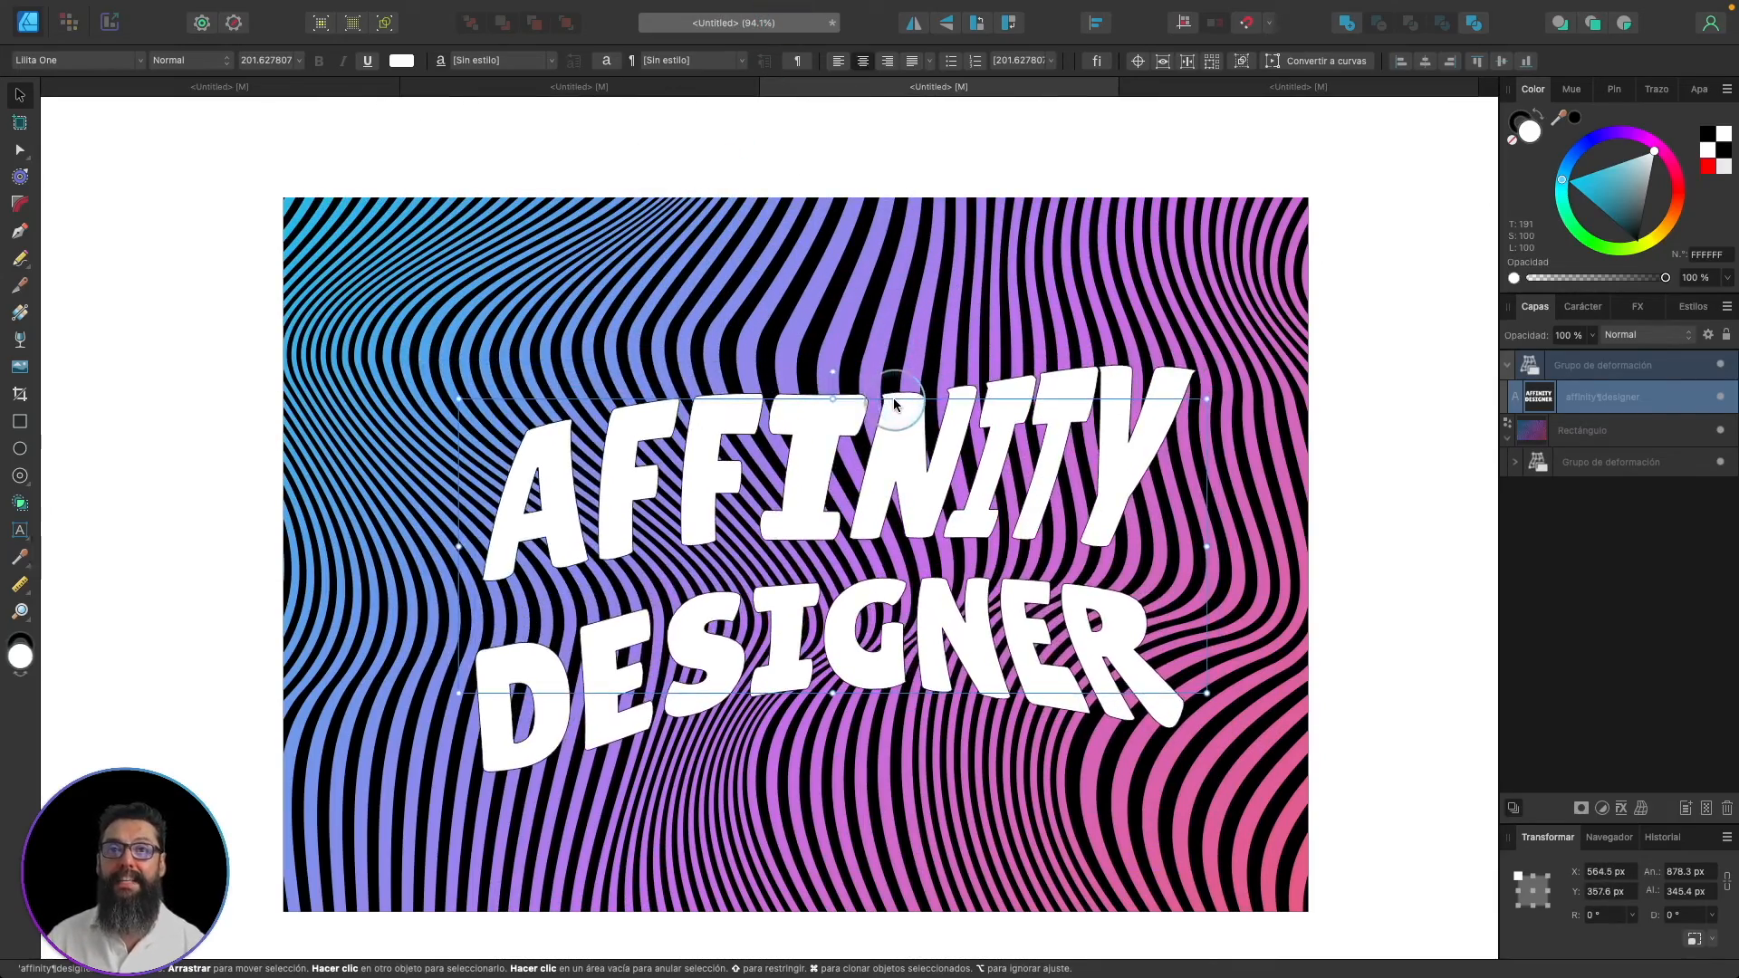
key(super+z)
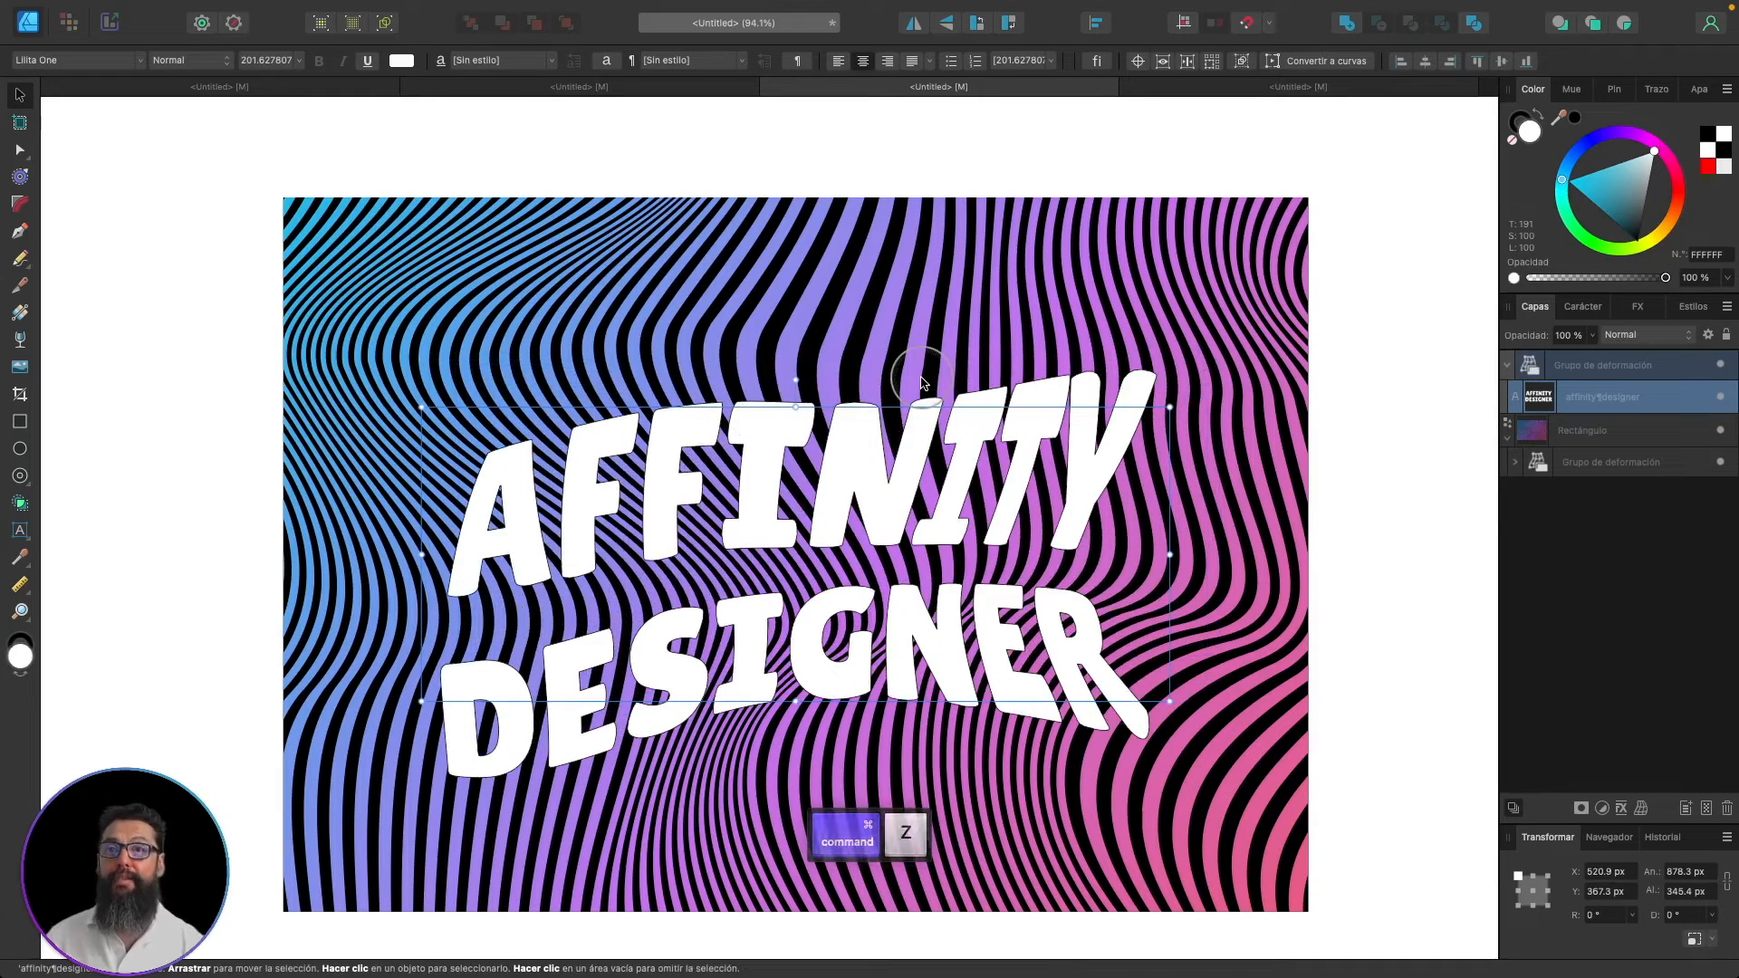
- Move the text's whole warp group slightly up and to the right, to about X 534.7 px, Y 348.6 px
click(1536, 371)
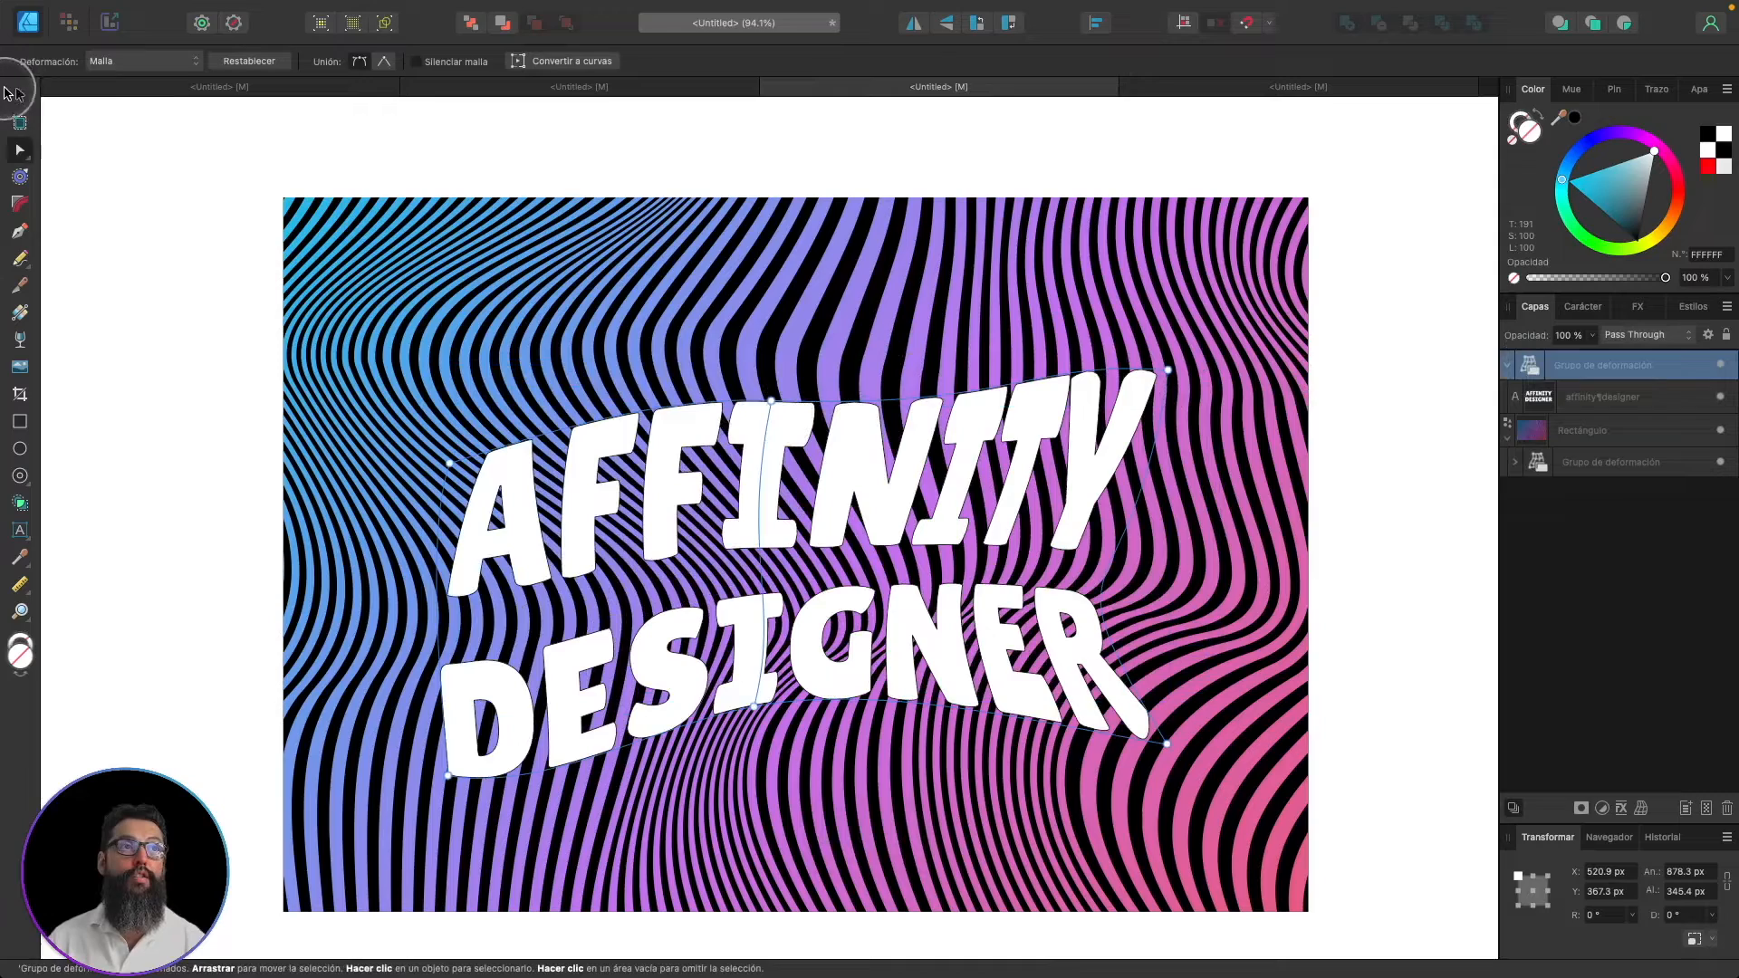
click(20, 96)
mouse_move(747, 468)
mouse_down()
mouse_move(869, 386)
mouse_move(788, 471)
mouse_move(760, 451)
mouse_up()
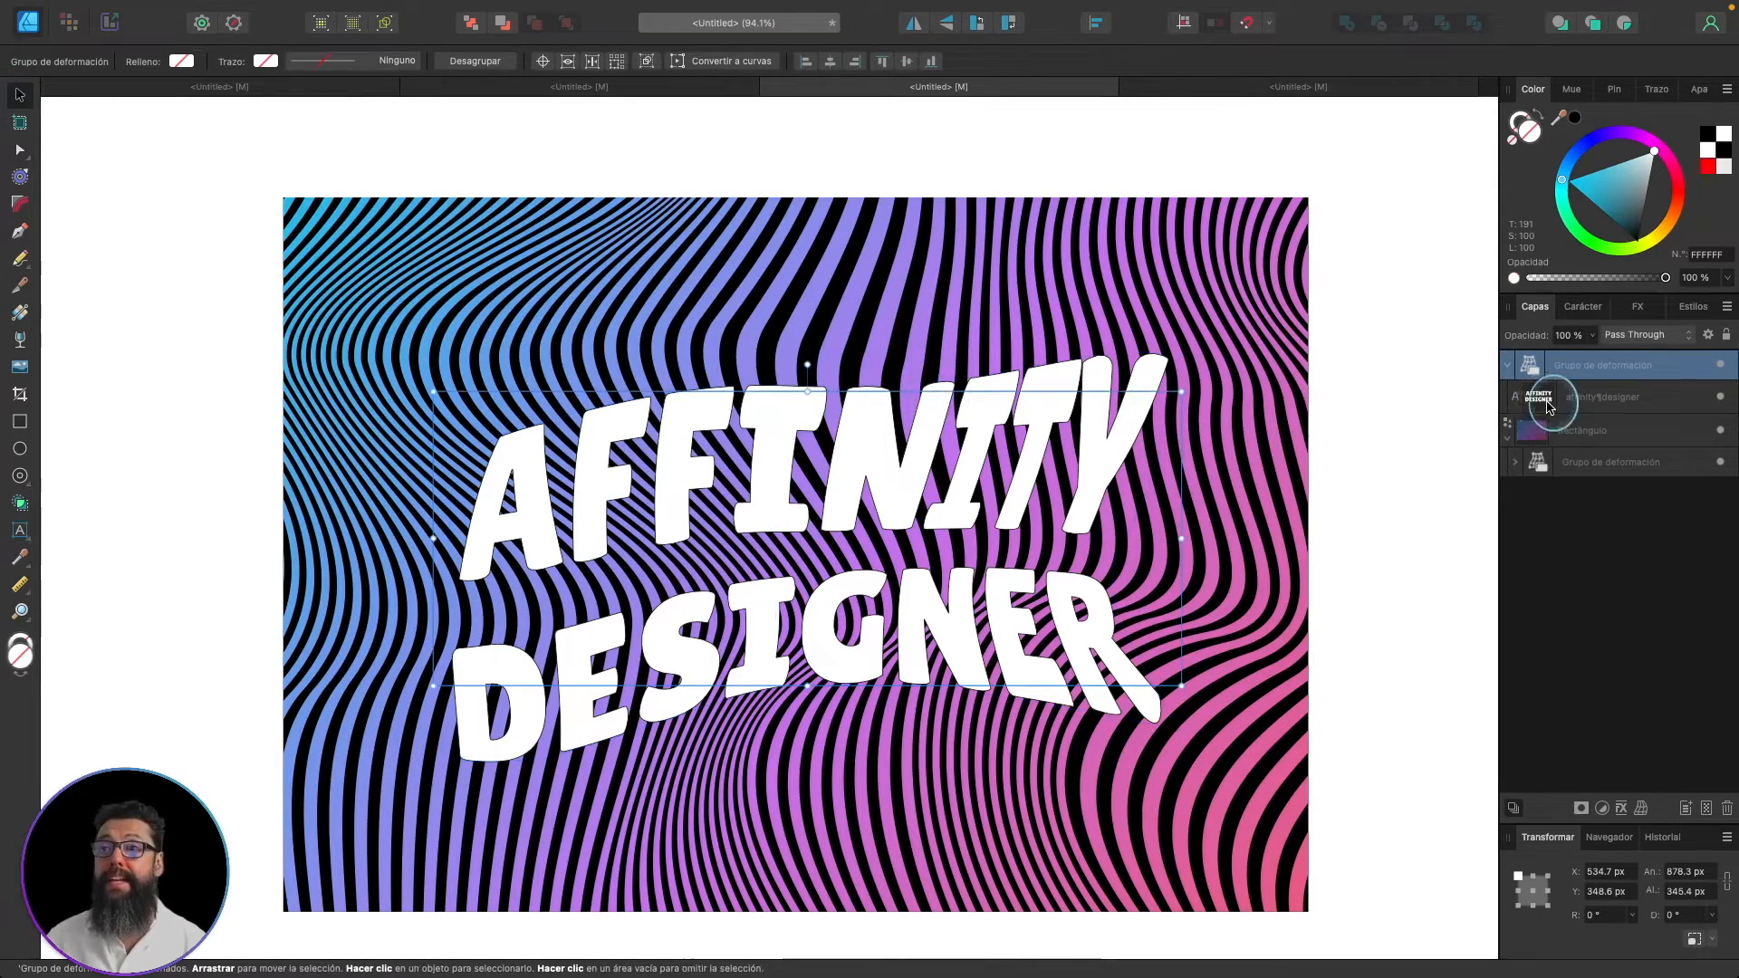
- Replace the nested text with "Arte" and "Comercial" on two lines, and undo the replacement
click(1547, 407)
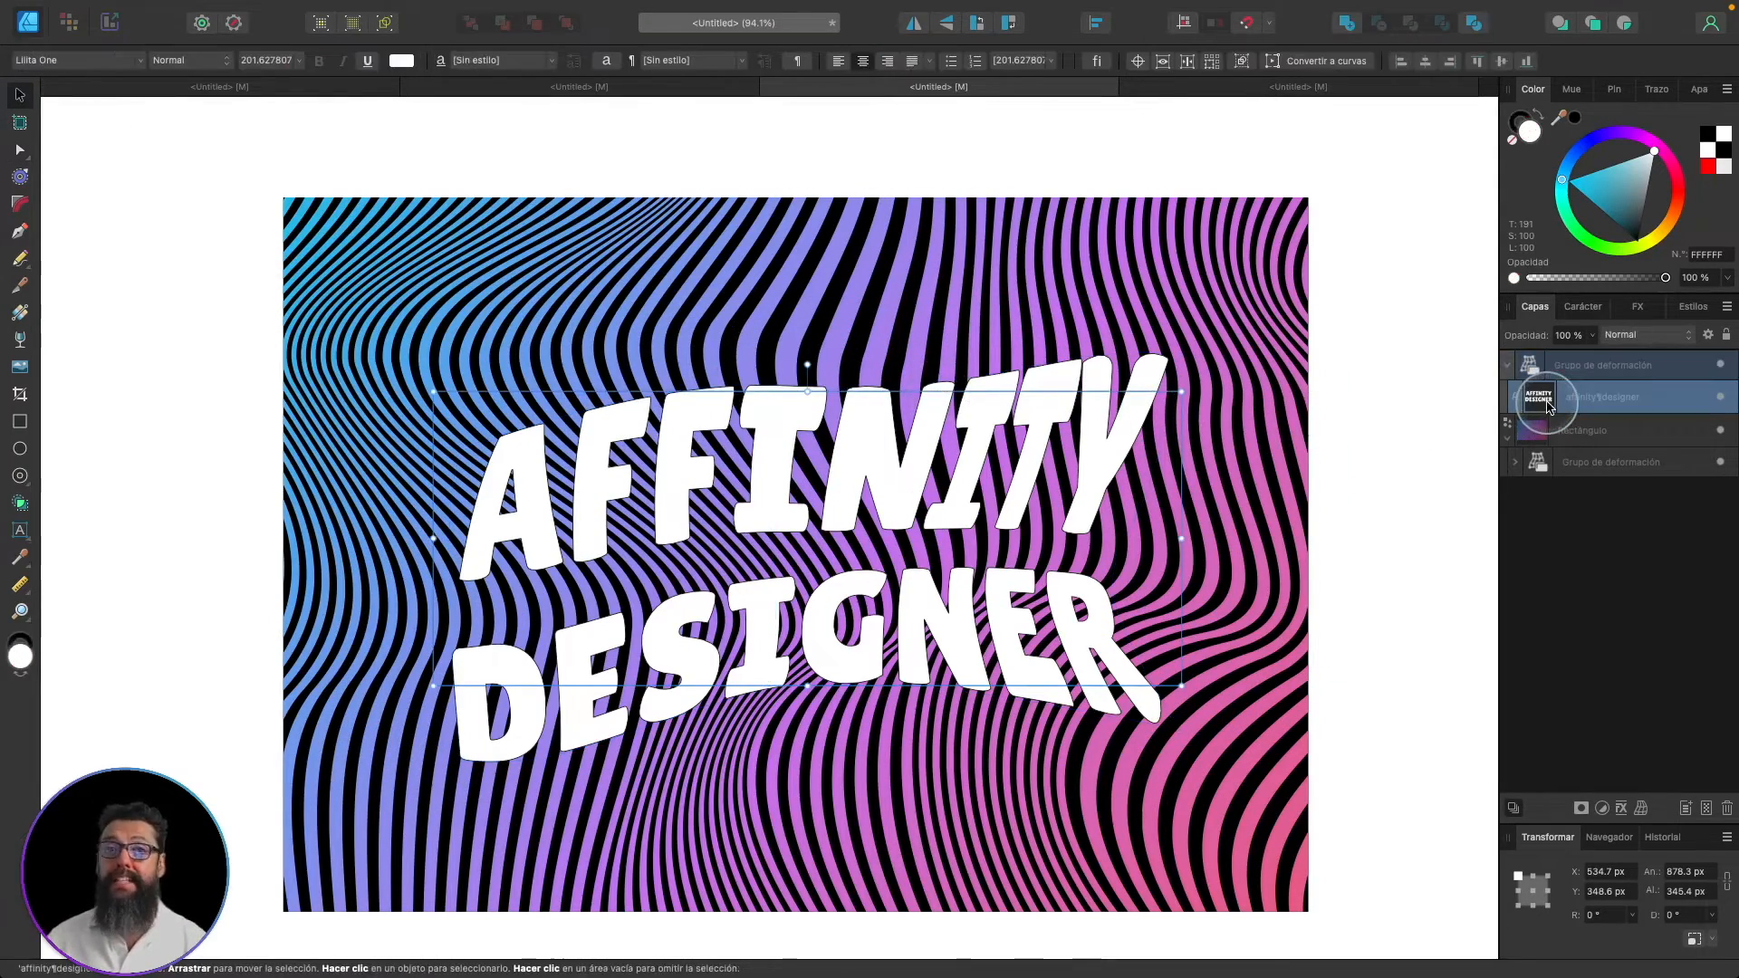
click(20, 530)
double_click(904, 620)
drag(904, 620, 757, 520)
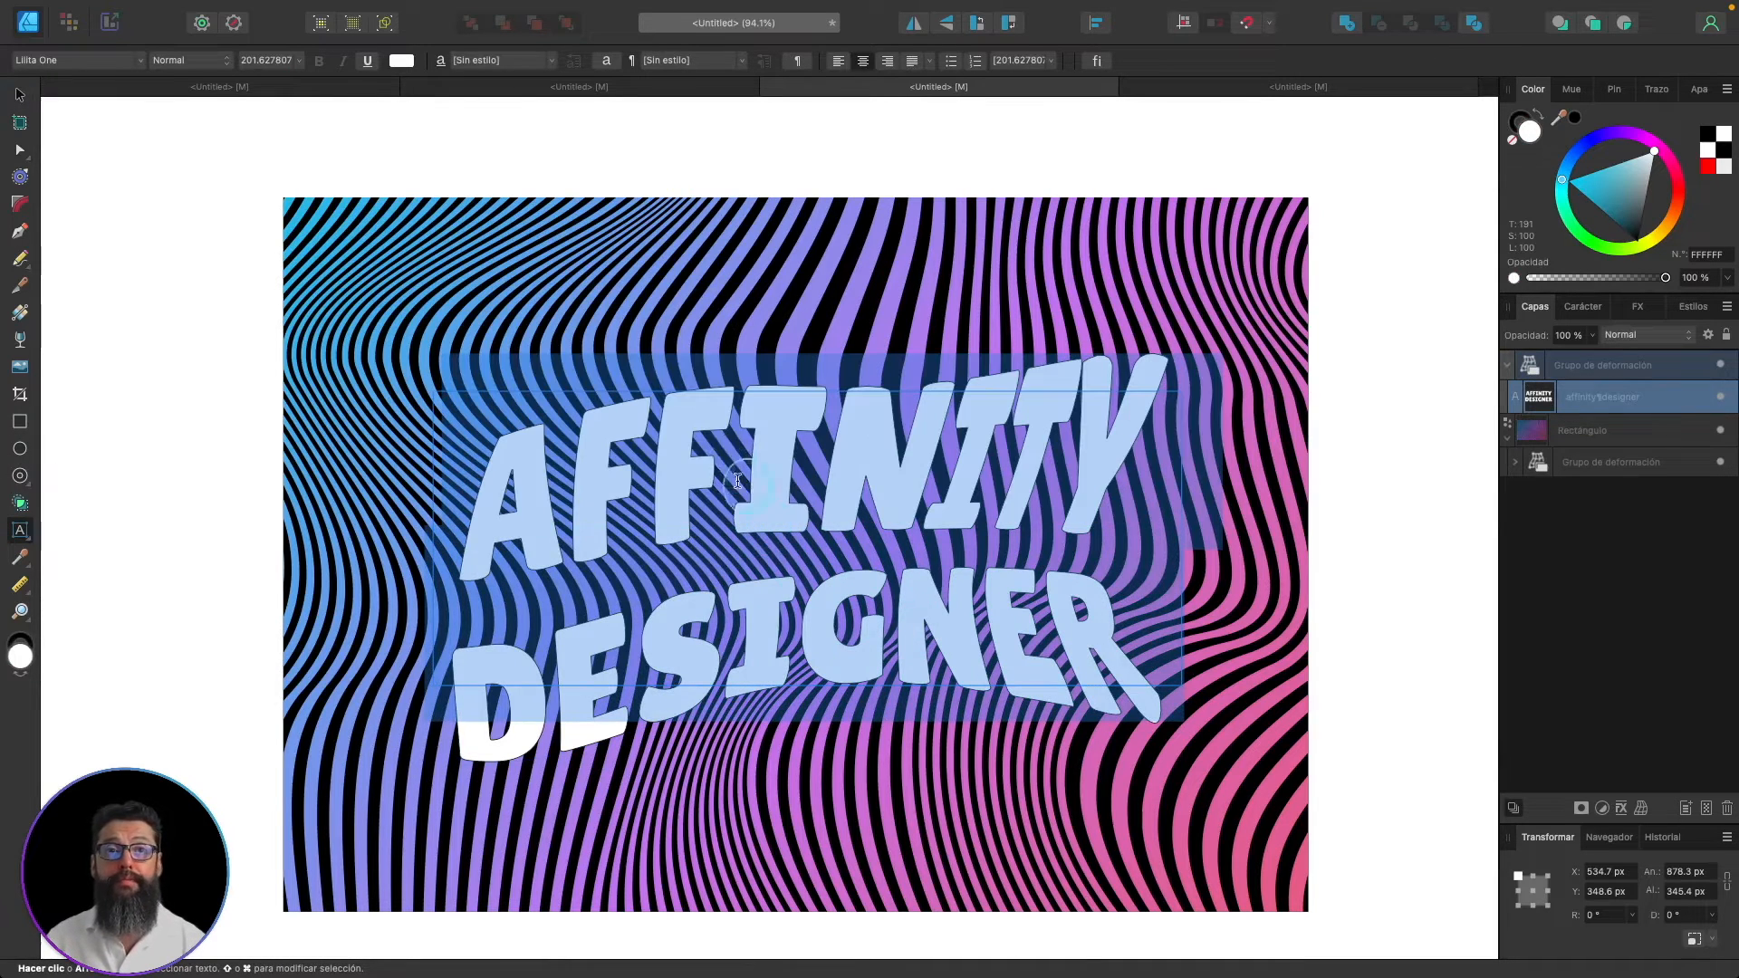
text(Arte)
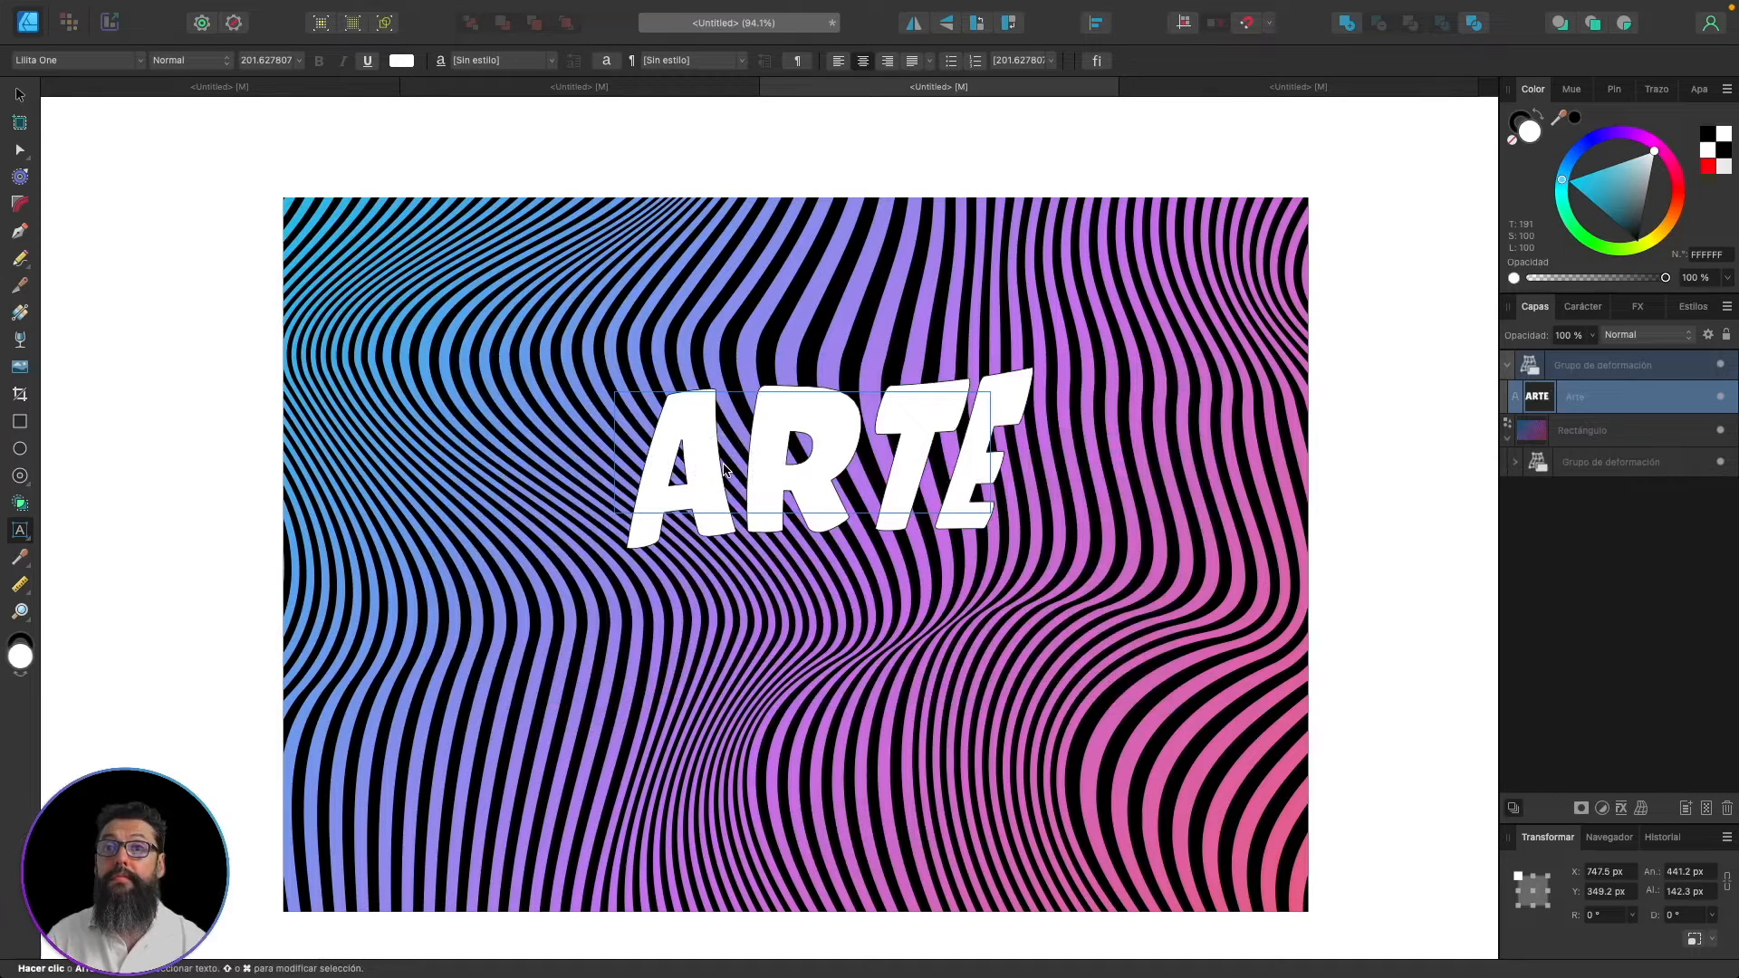
key(Return)
text(Comercial)
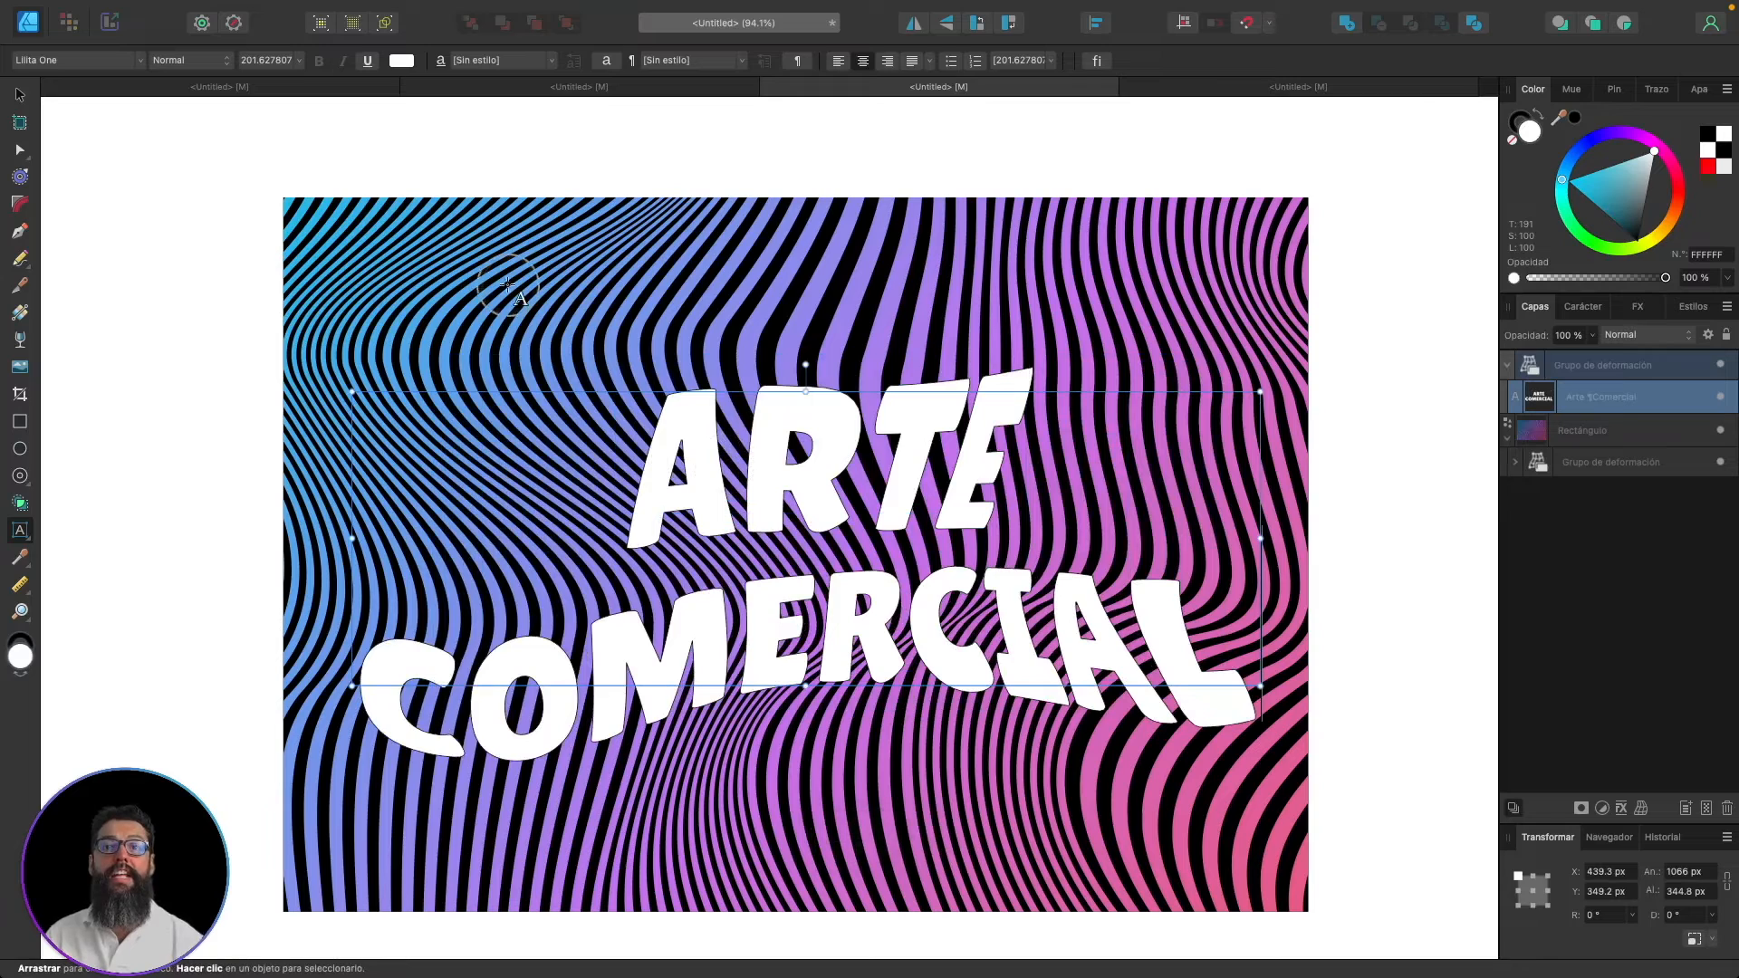
click(20, 95)
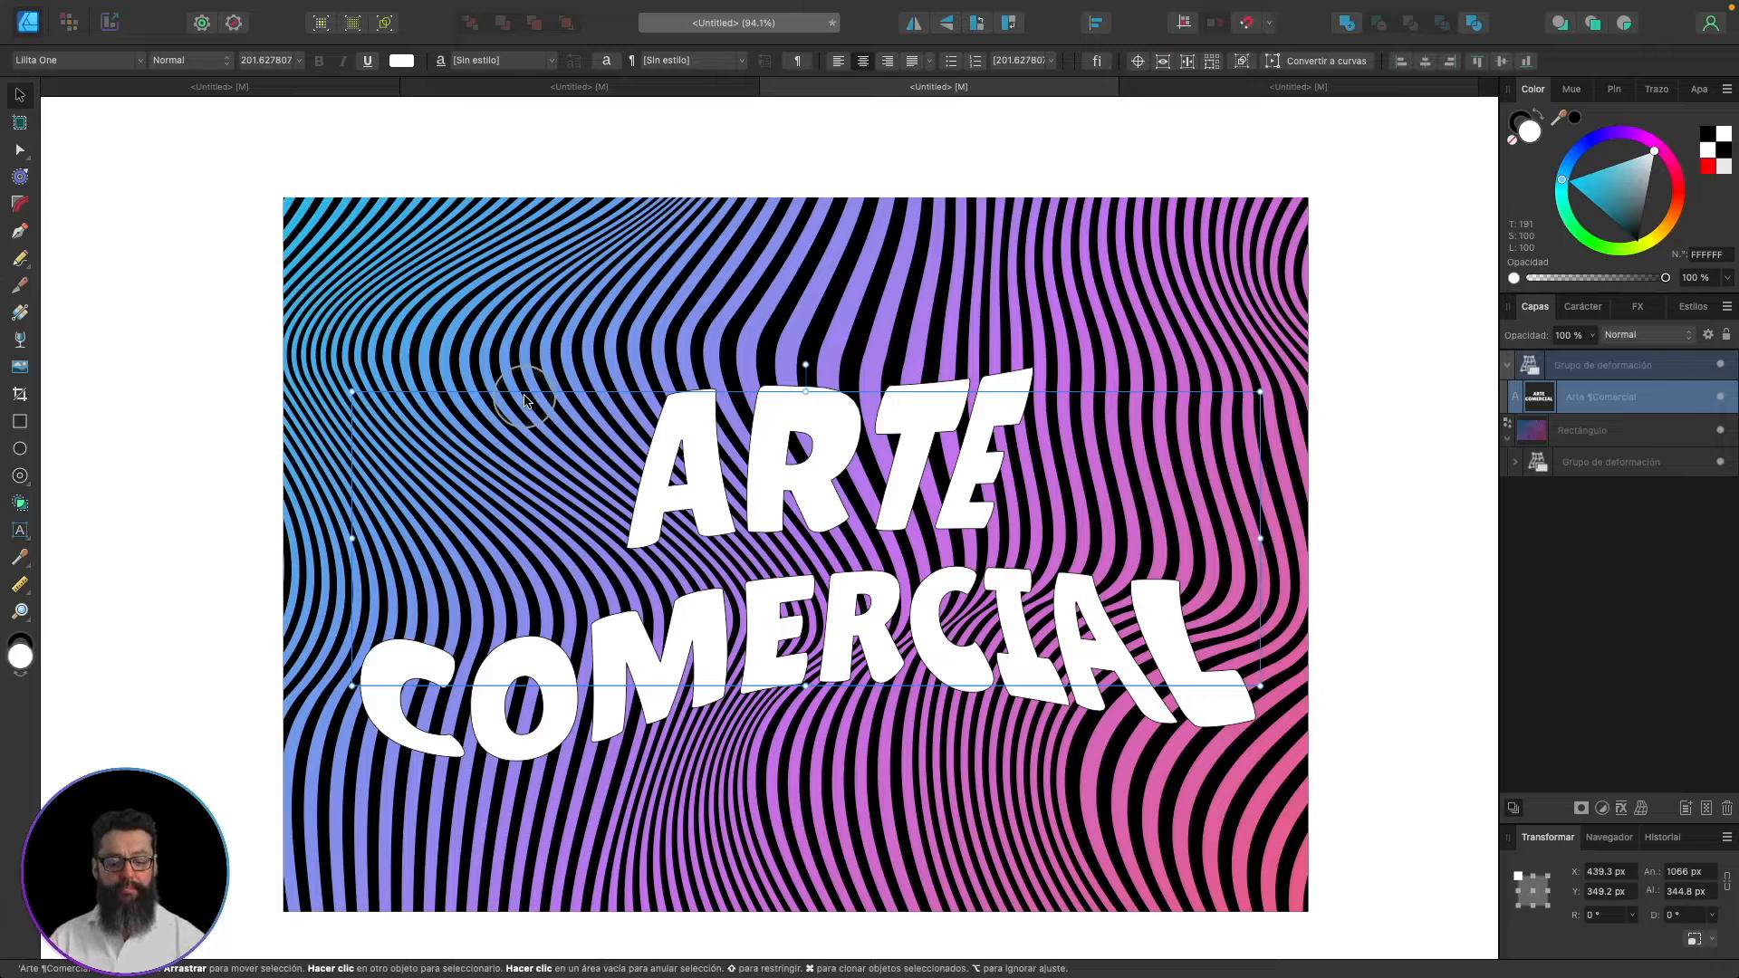
key(BackSpace)
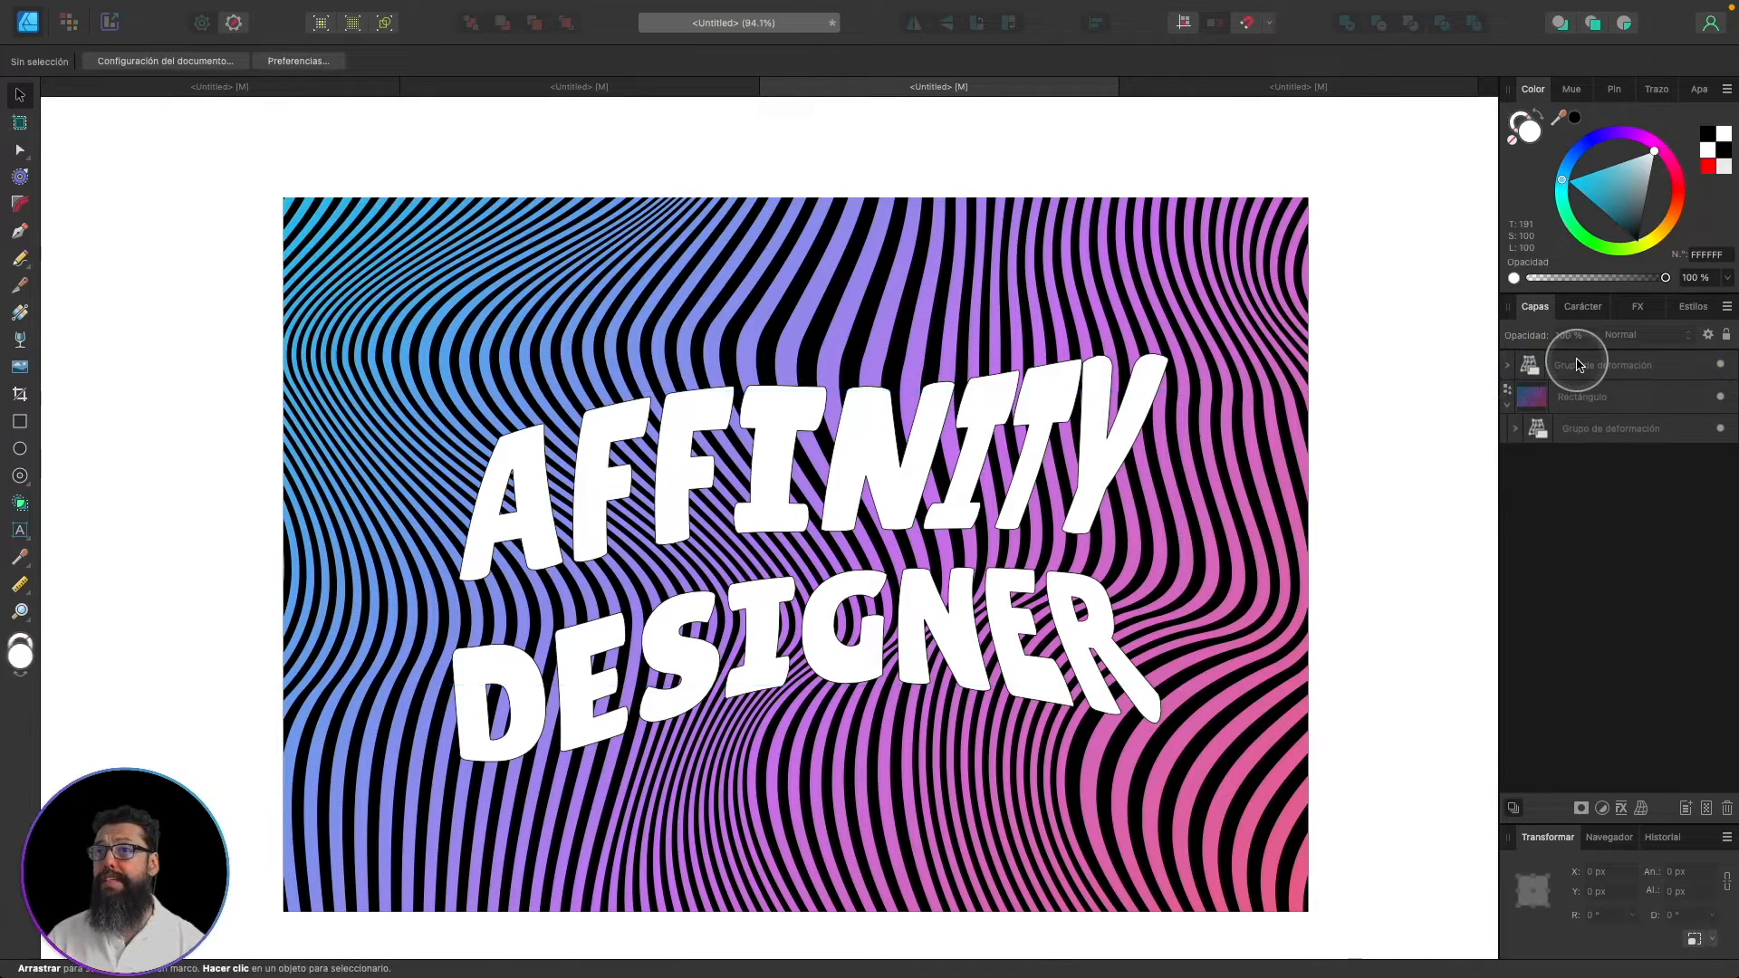
- Nest the text's warp group inside the rectangle above the stripes' warp group, and select the stripes' warp group
drag(1578, 367, 1584, 399)
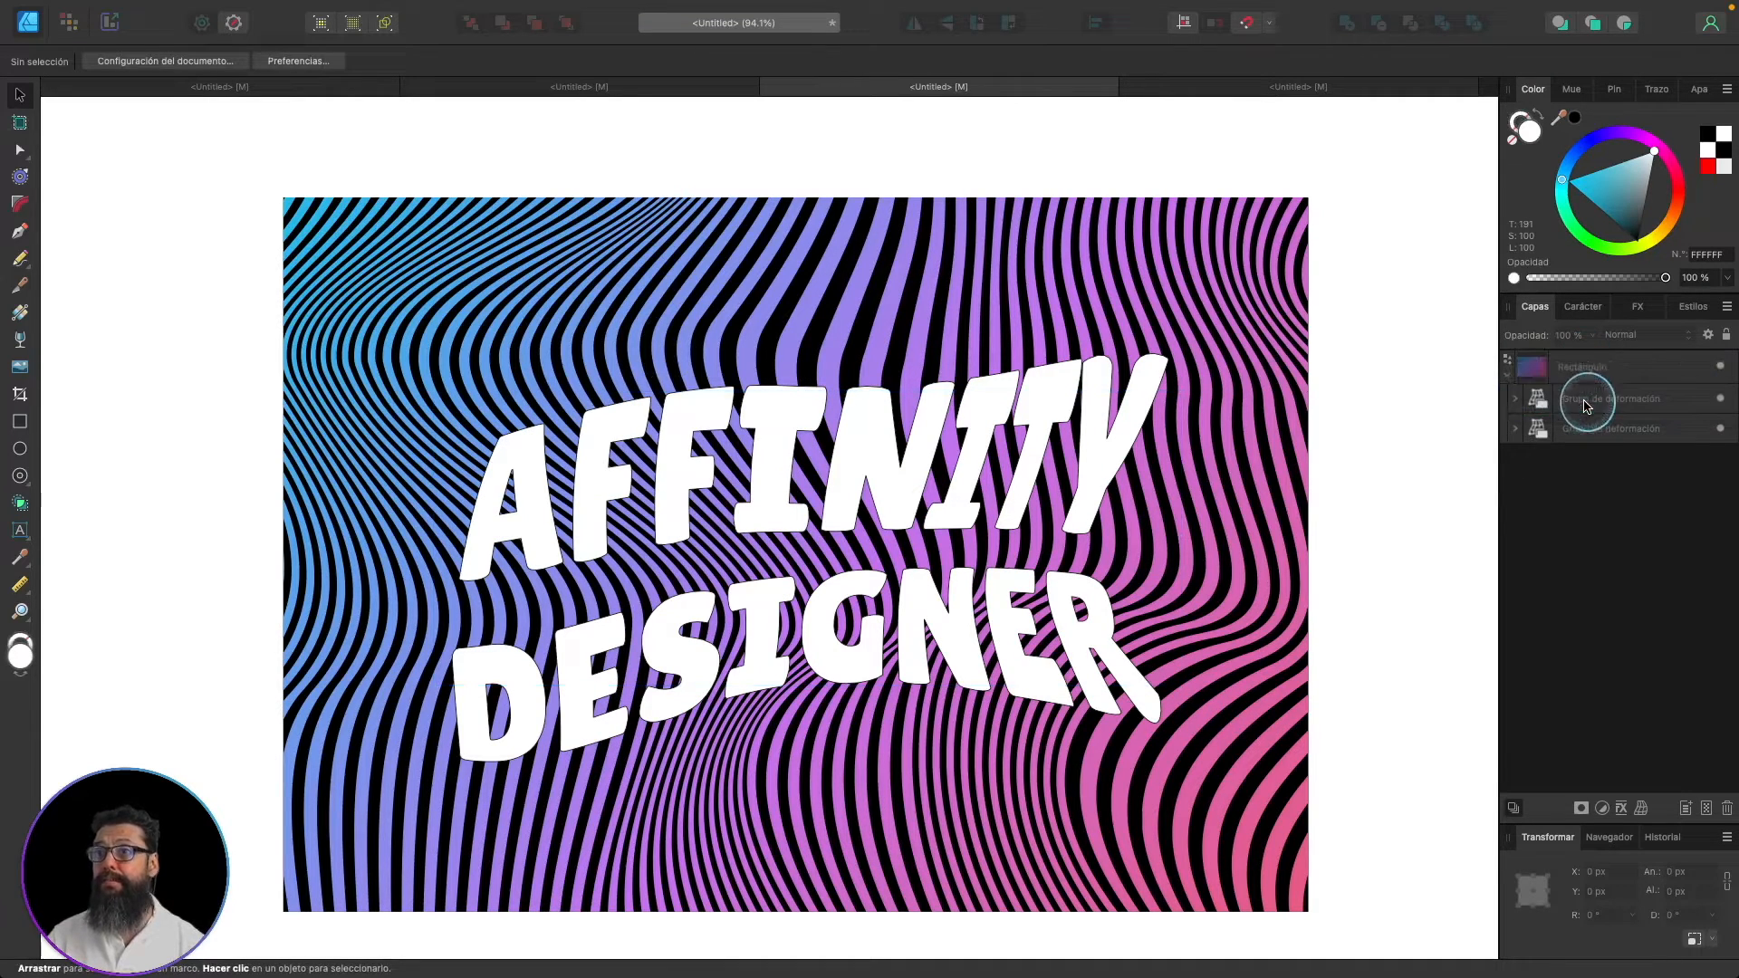
click(1574, 367)
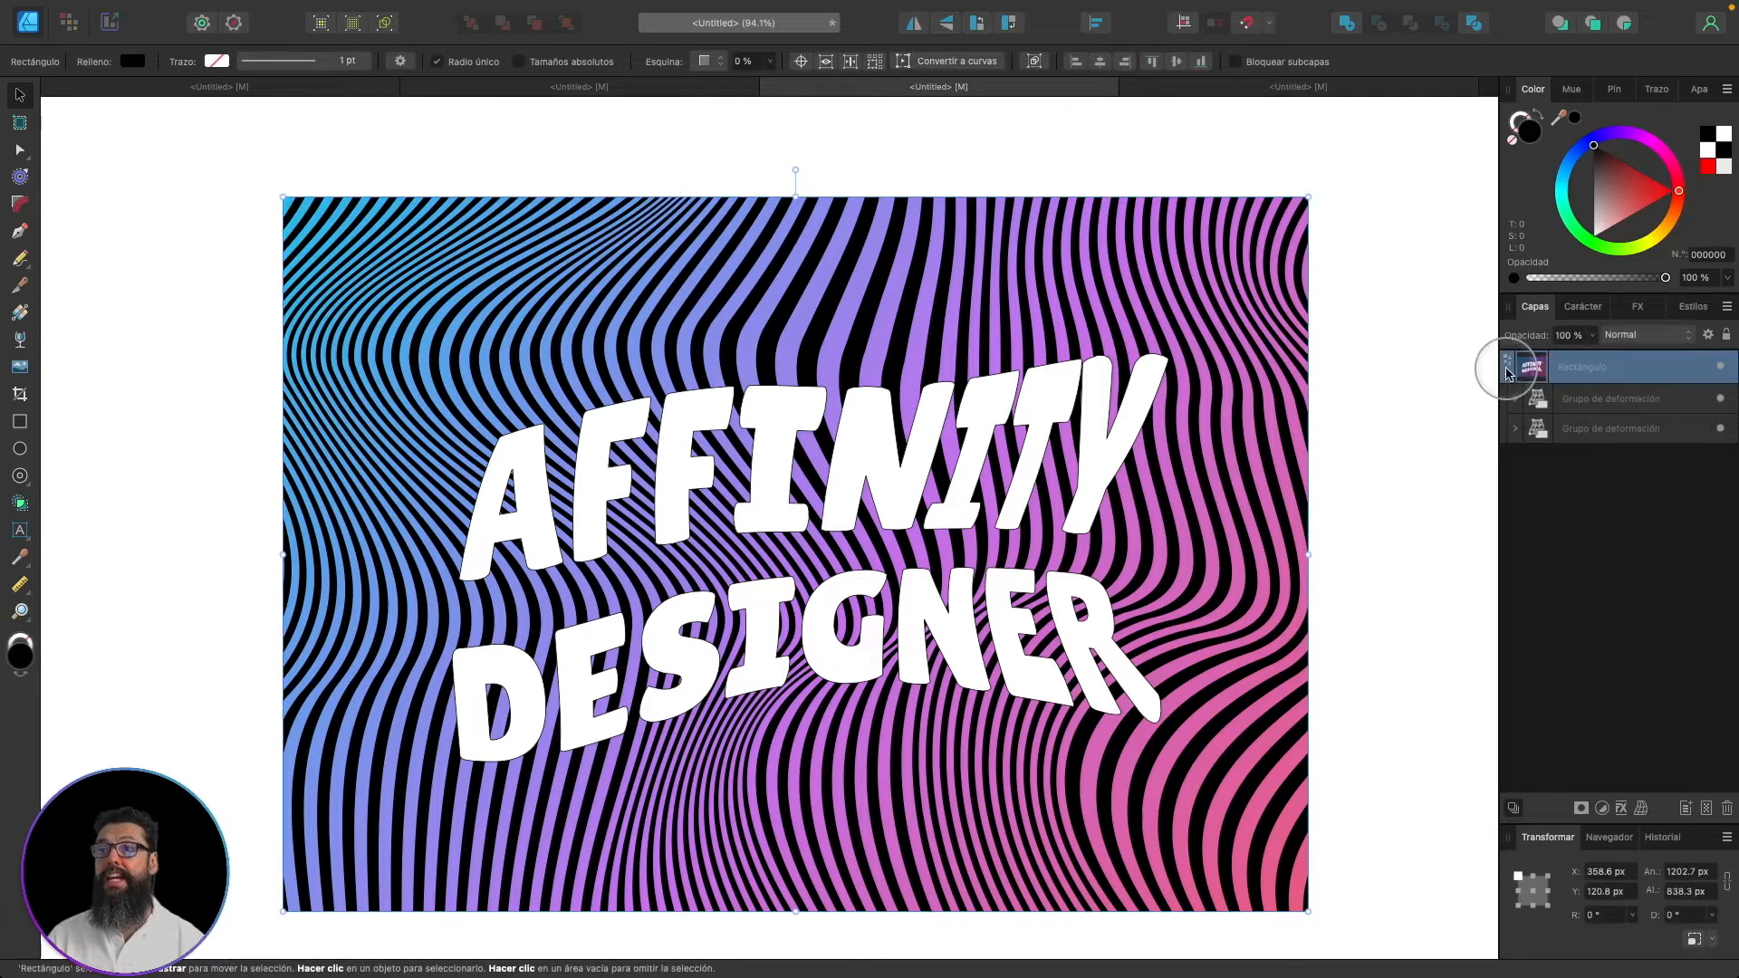
click(1585, 399)
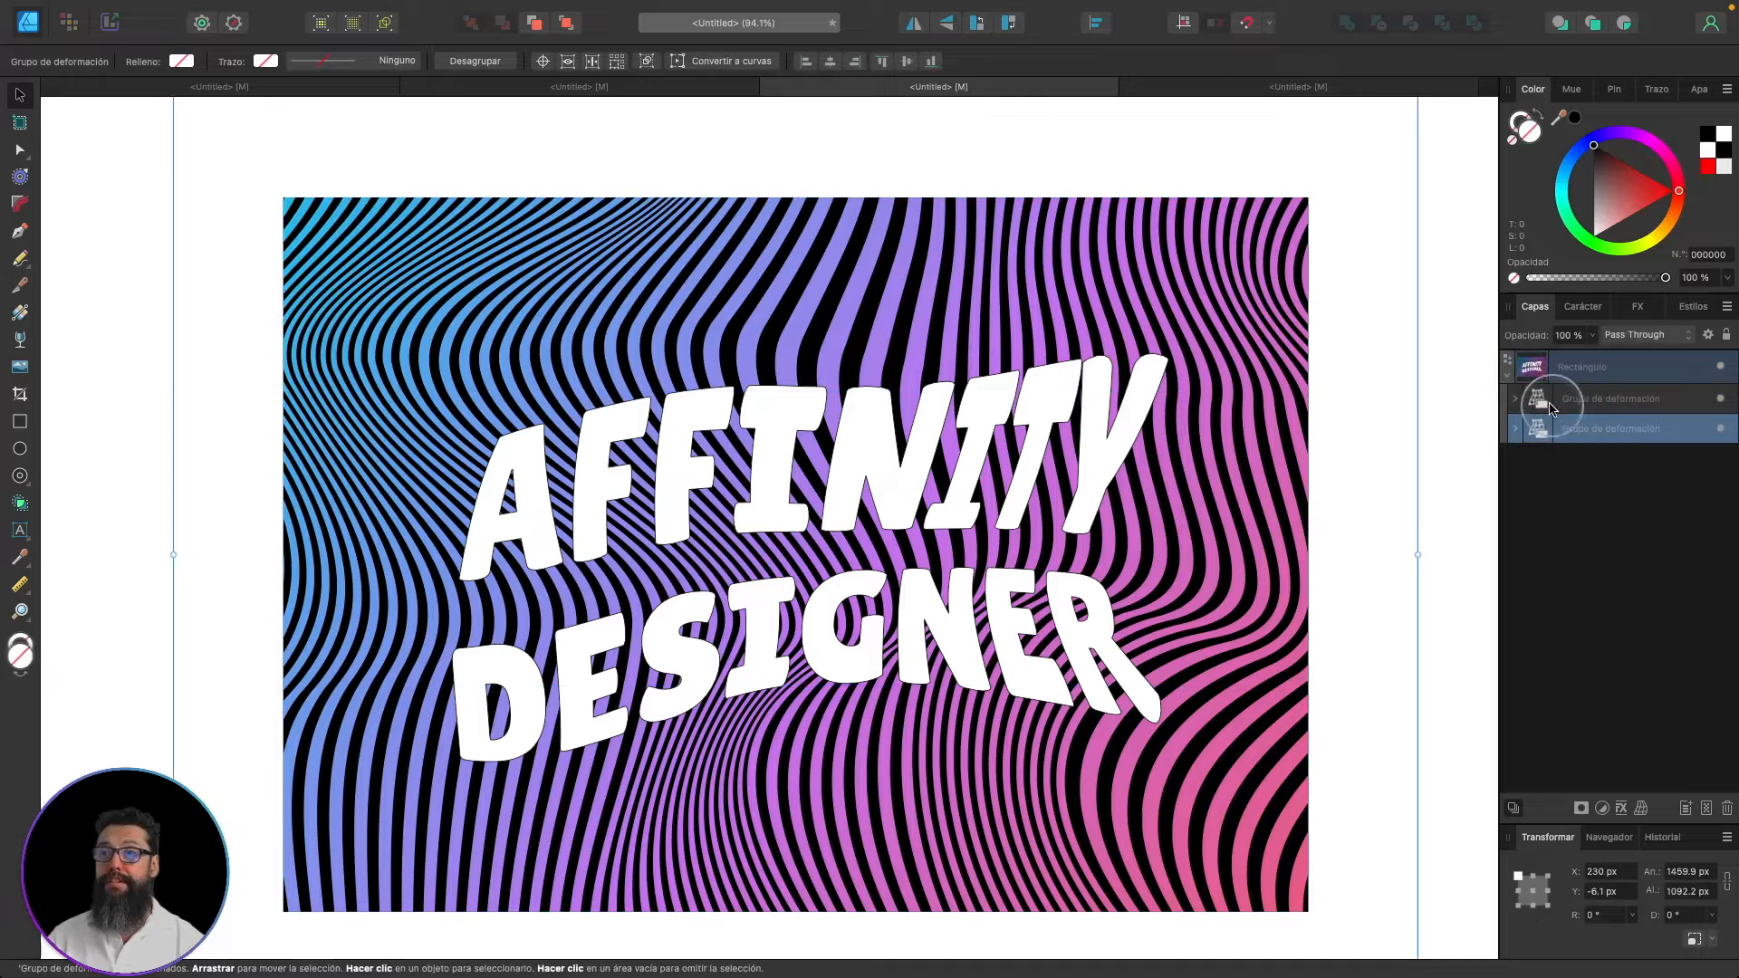
- Copy the rectangle holding the warped artwork and paste it into the living-room painting mockup document
click(1581, 377)
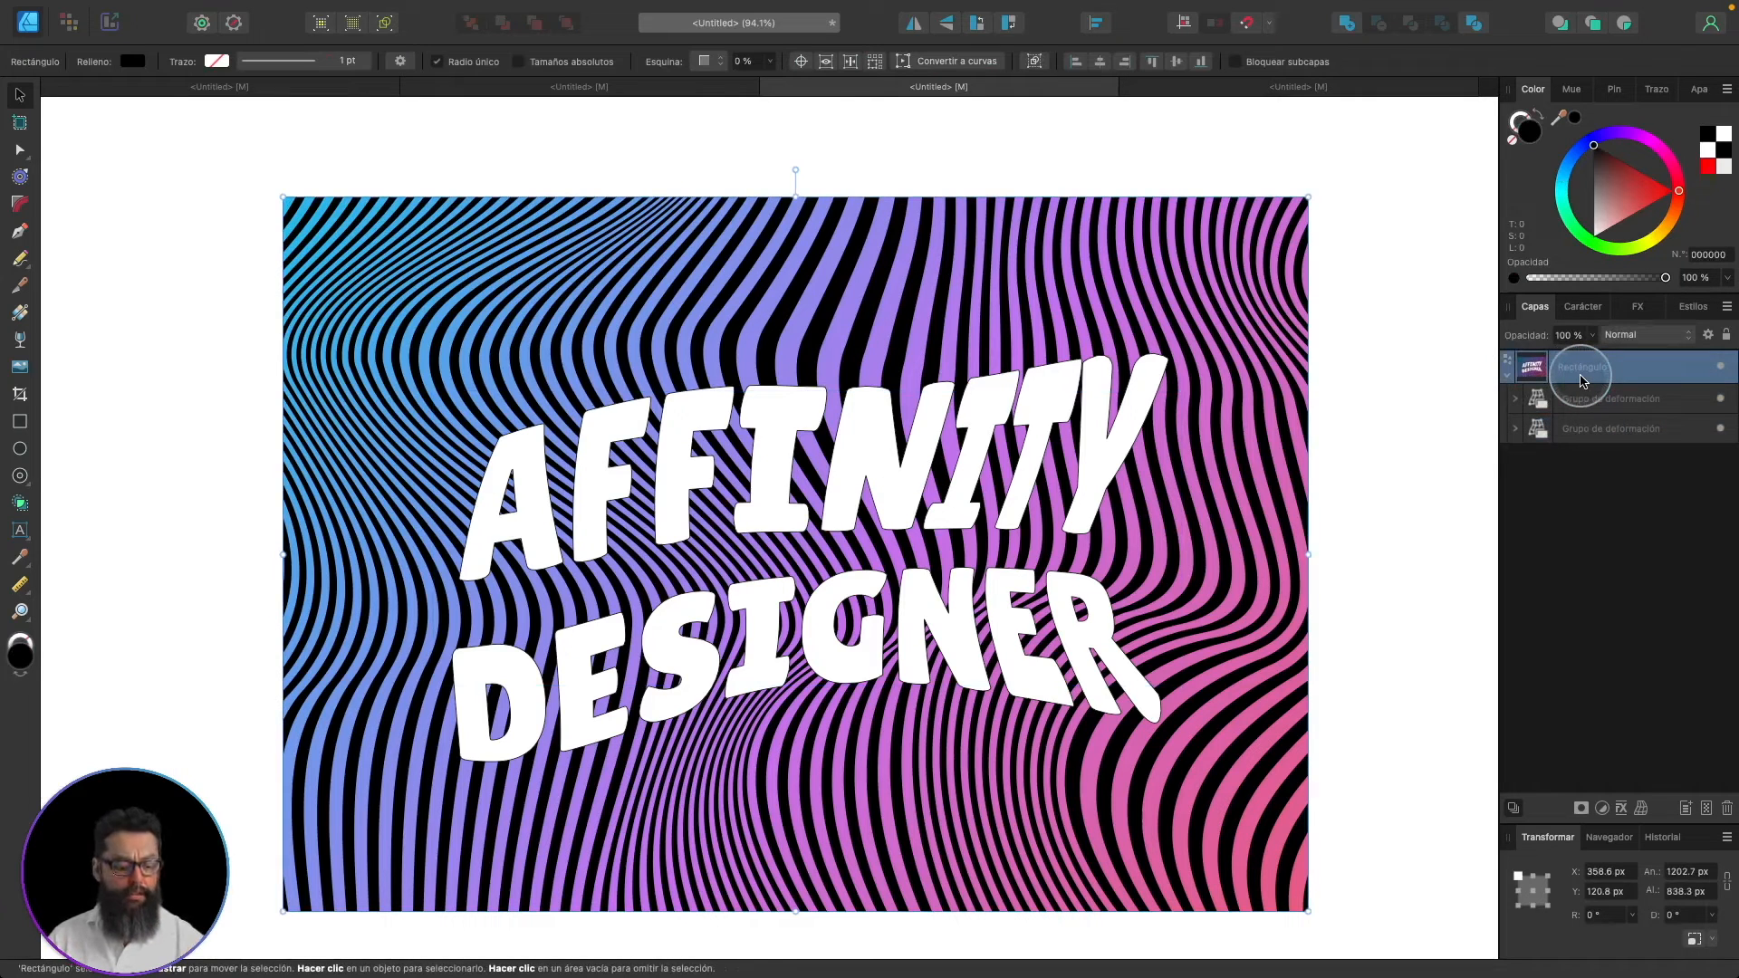
key(super+c)
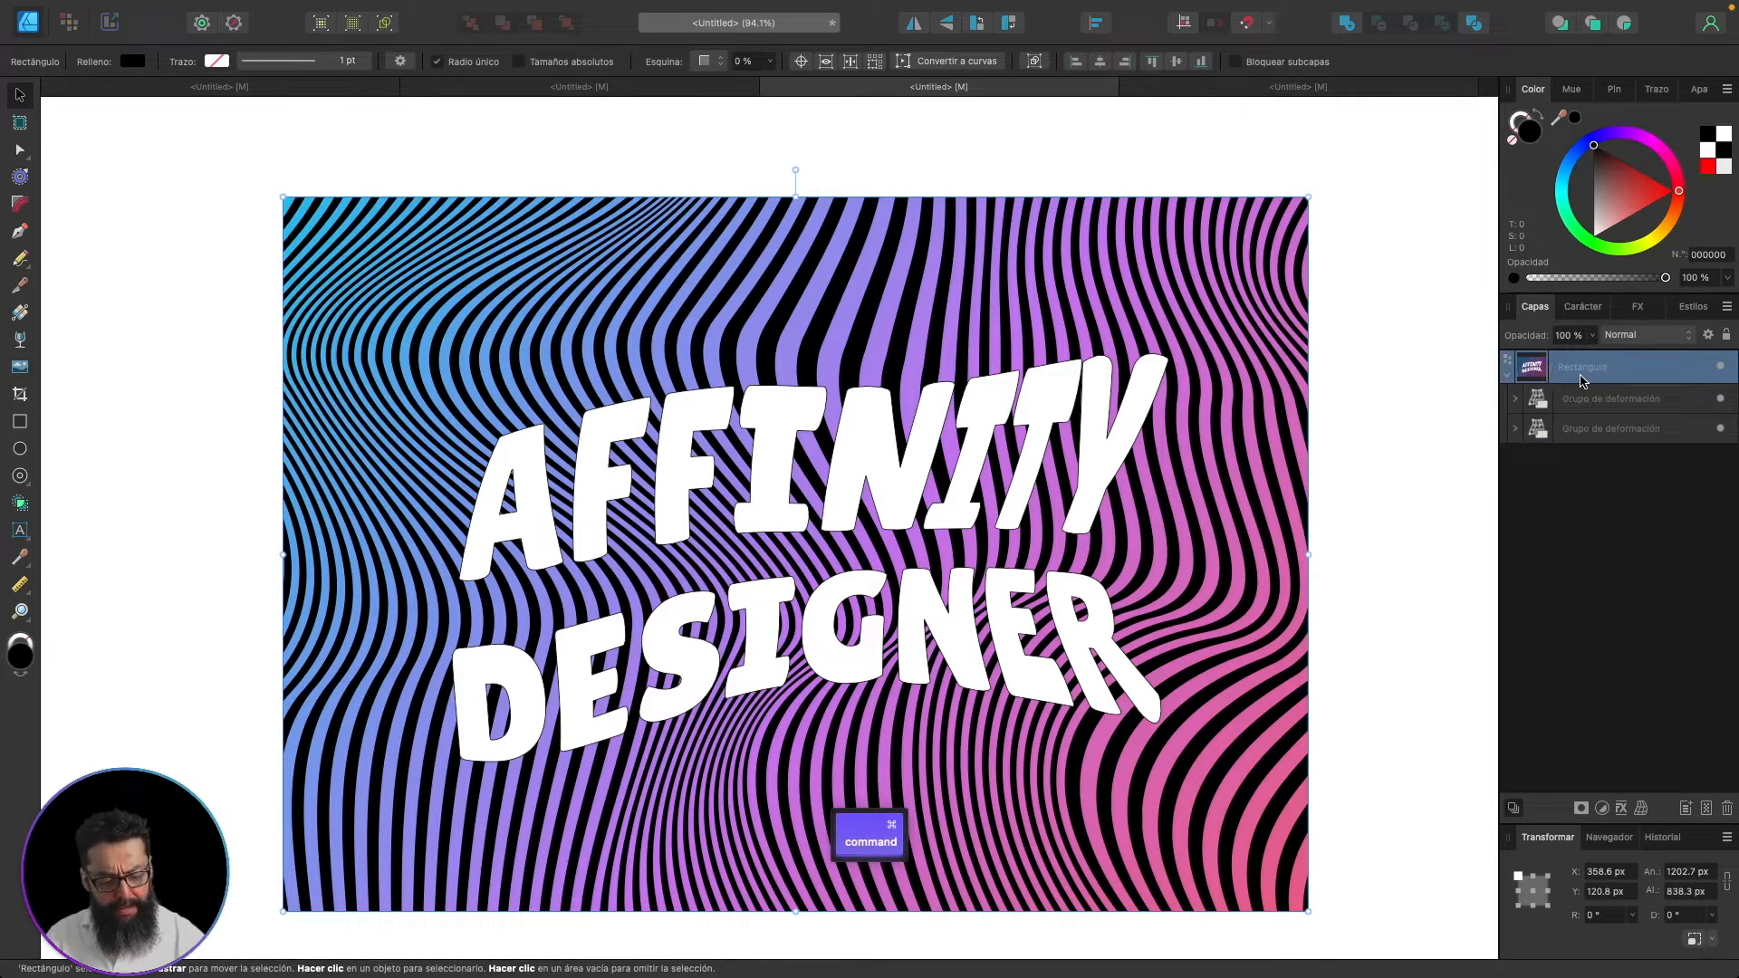
click(1286, 88)
key(super+v)
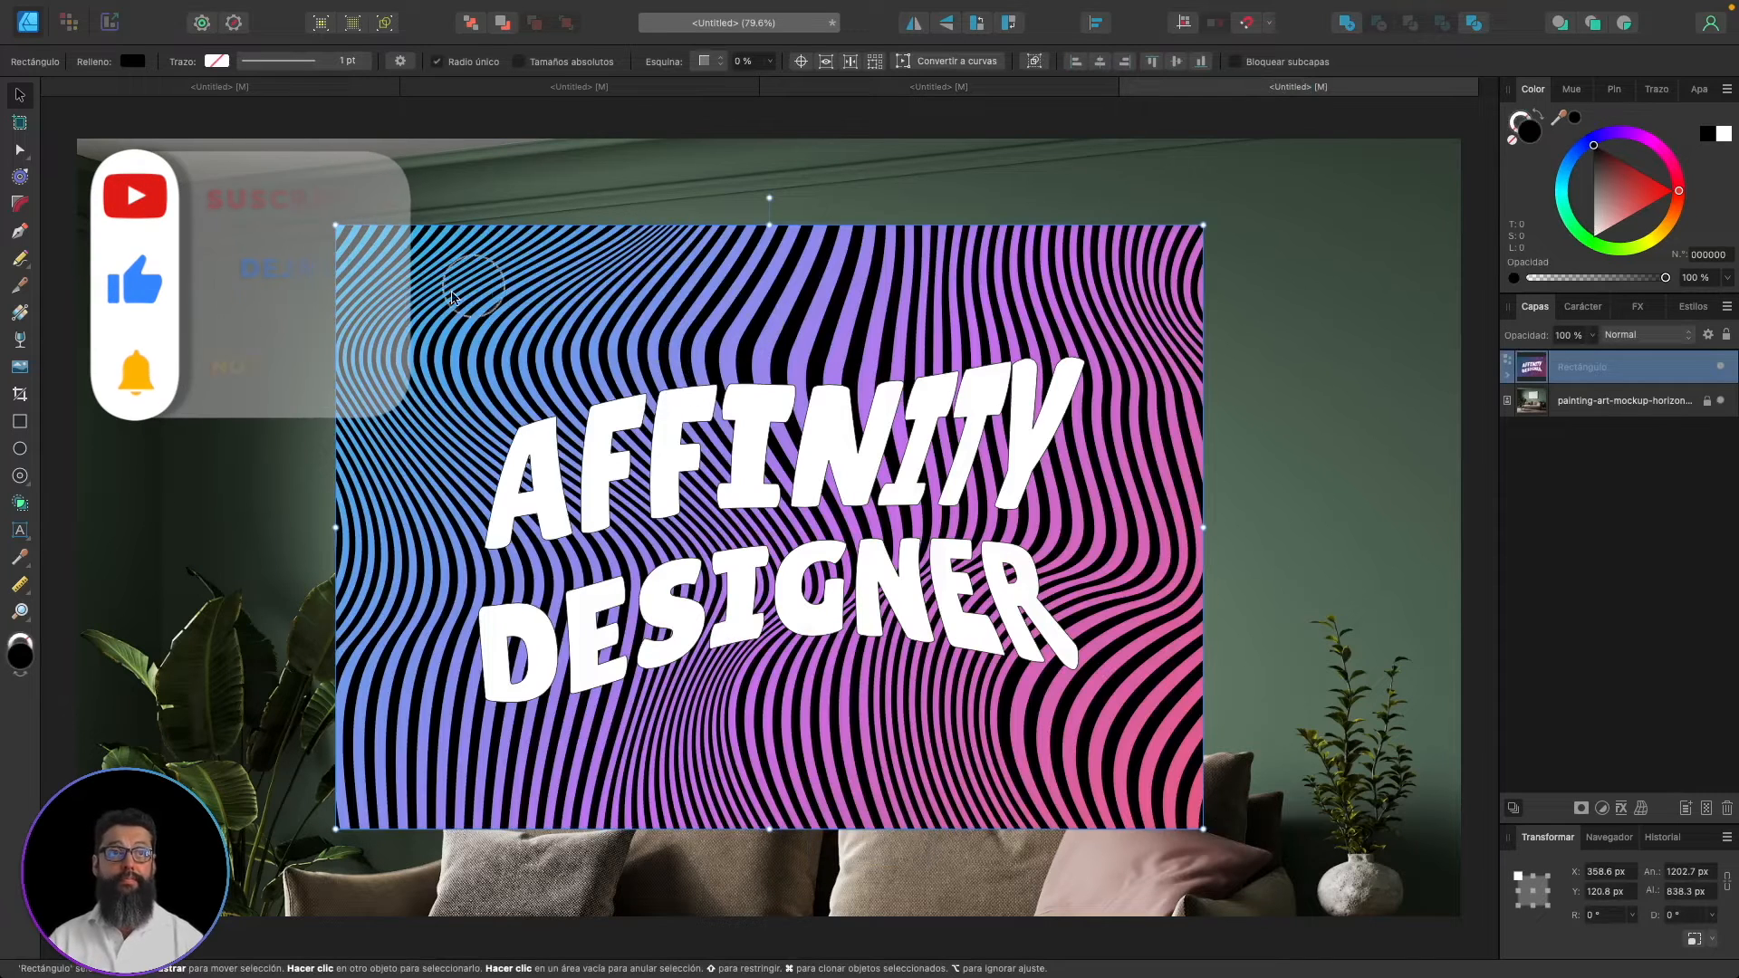
- Scale the pasted artwork to about 648.8 × 435.4 px and place it over the picture frame, at about X 764.5 px, Y 243.6 px
drag(334, 223, 668, 452)
drag(769, 541, 737, 399)
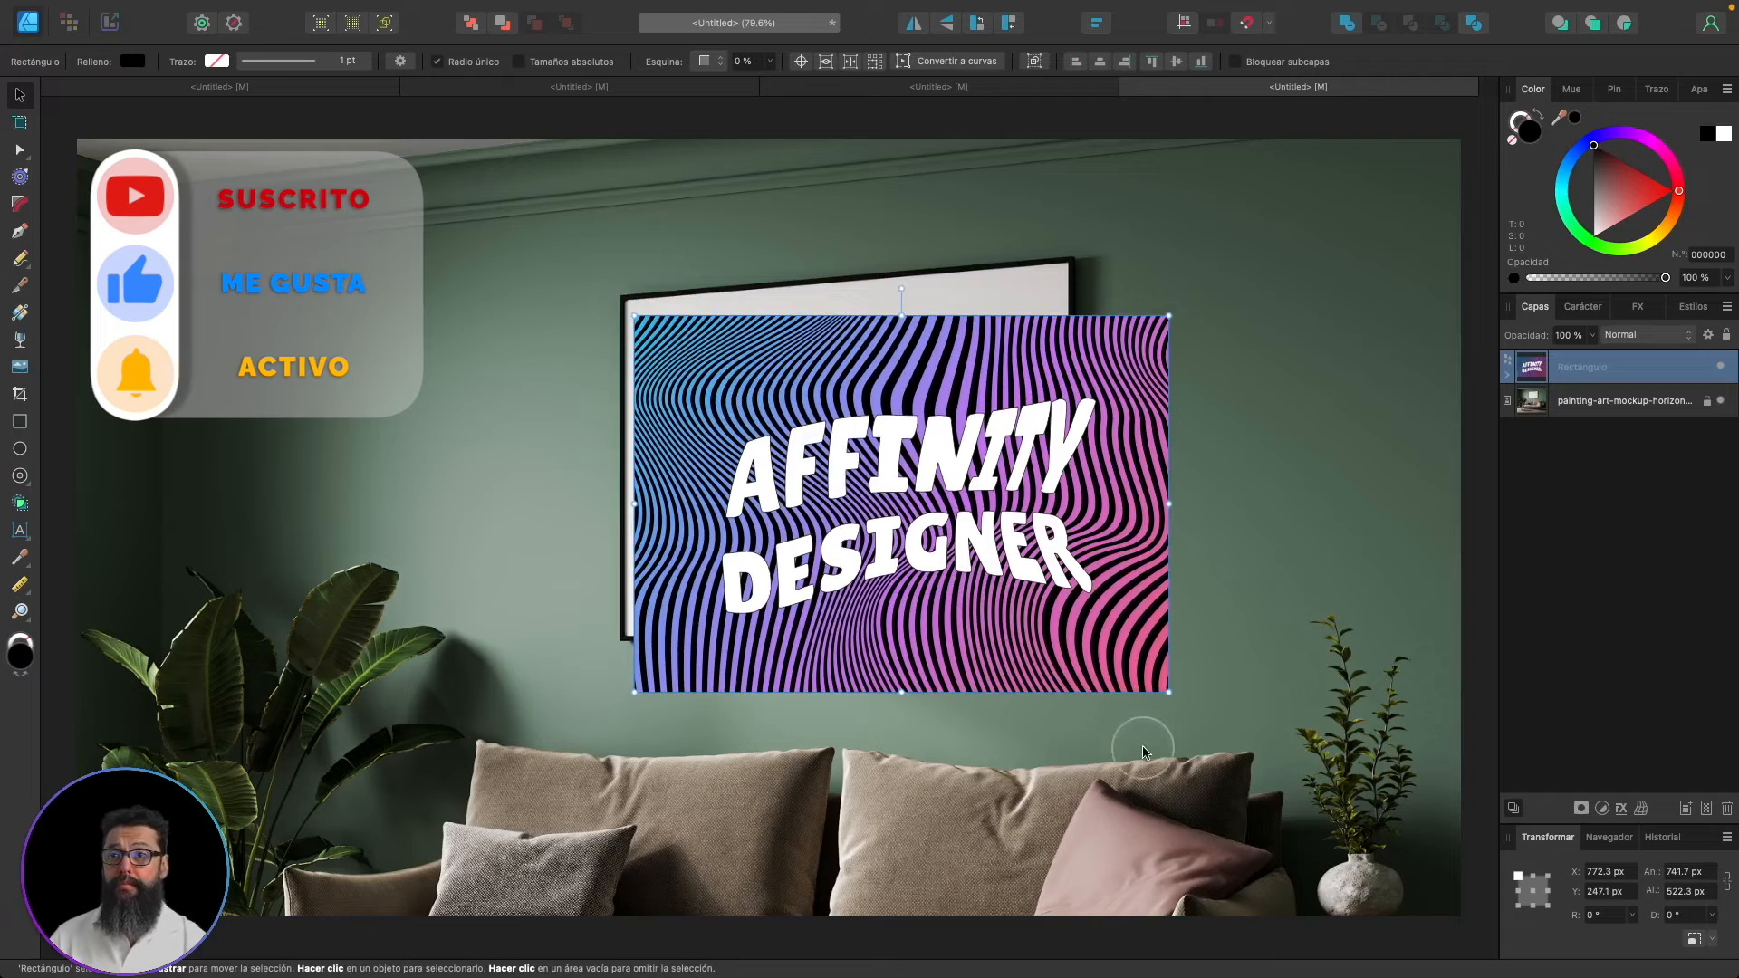
drag(1167, 690, 1103, 630)
drag(992, 483, 985, 479)
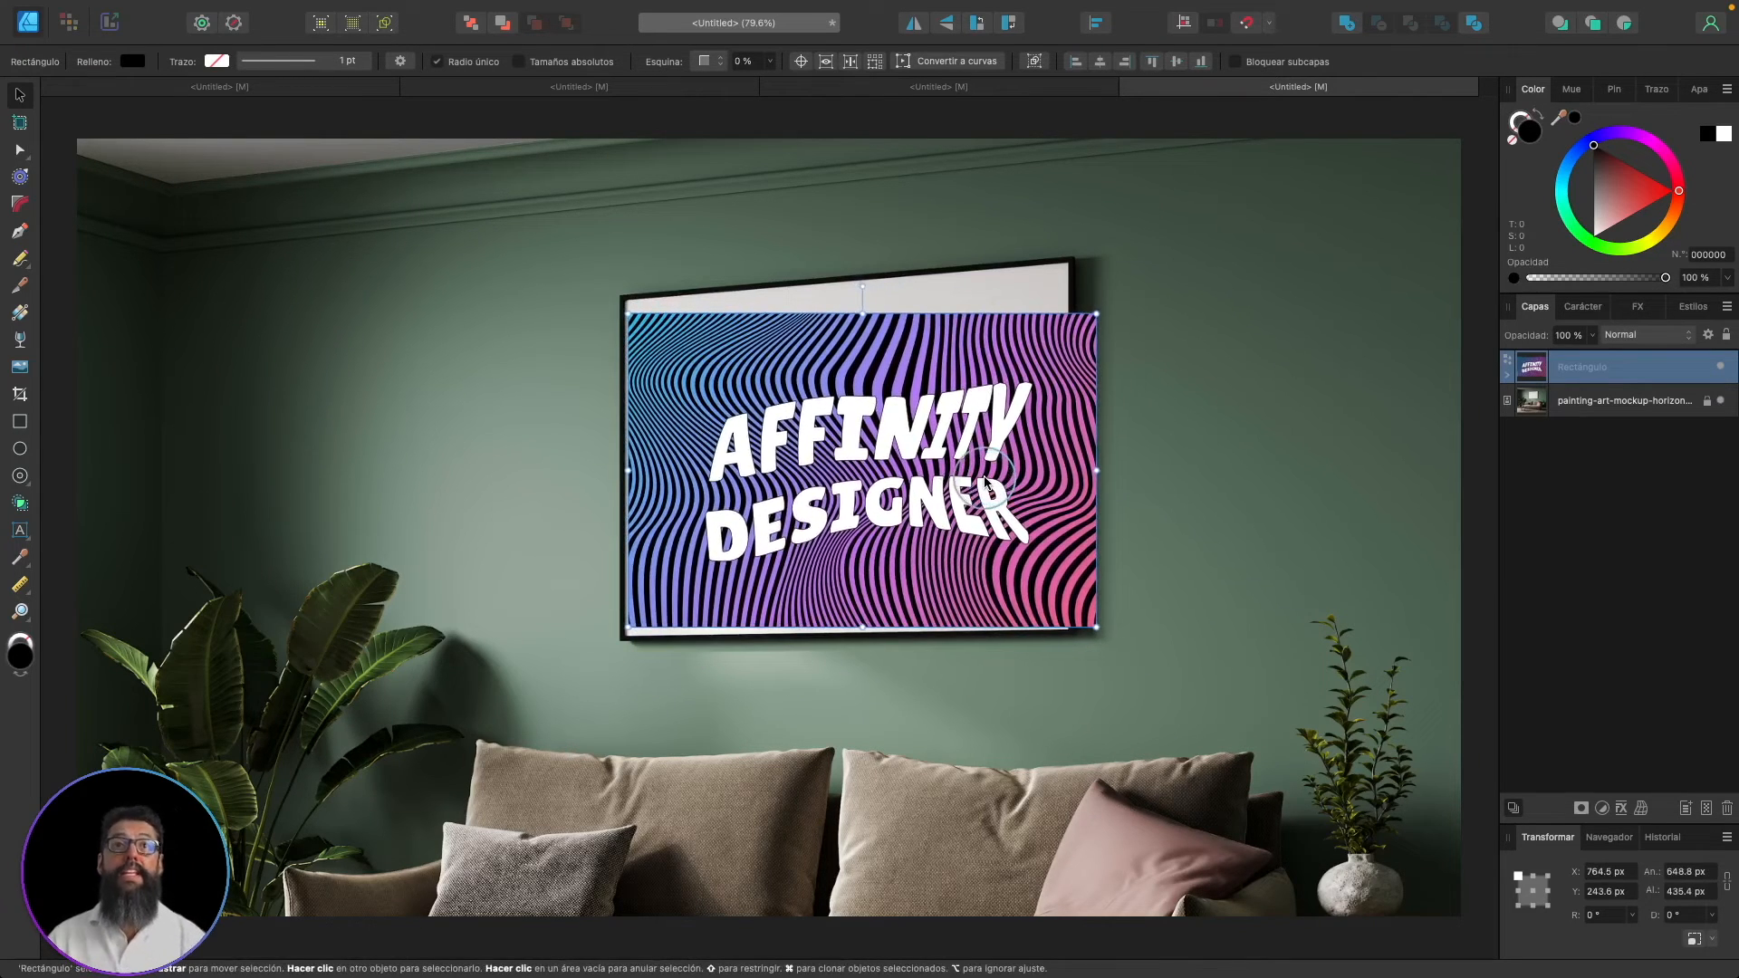
- Apply a Perspective warp to the artwork and fit its two left corners to the inner corners of the picture frame
click(1640, 807)
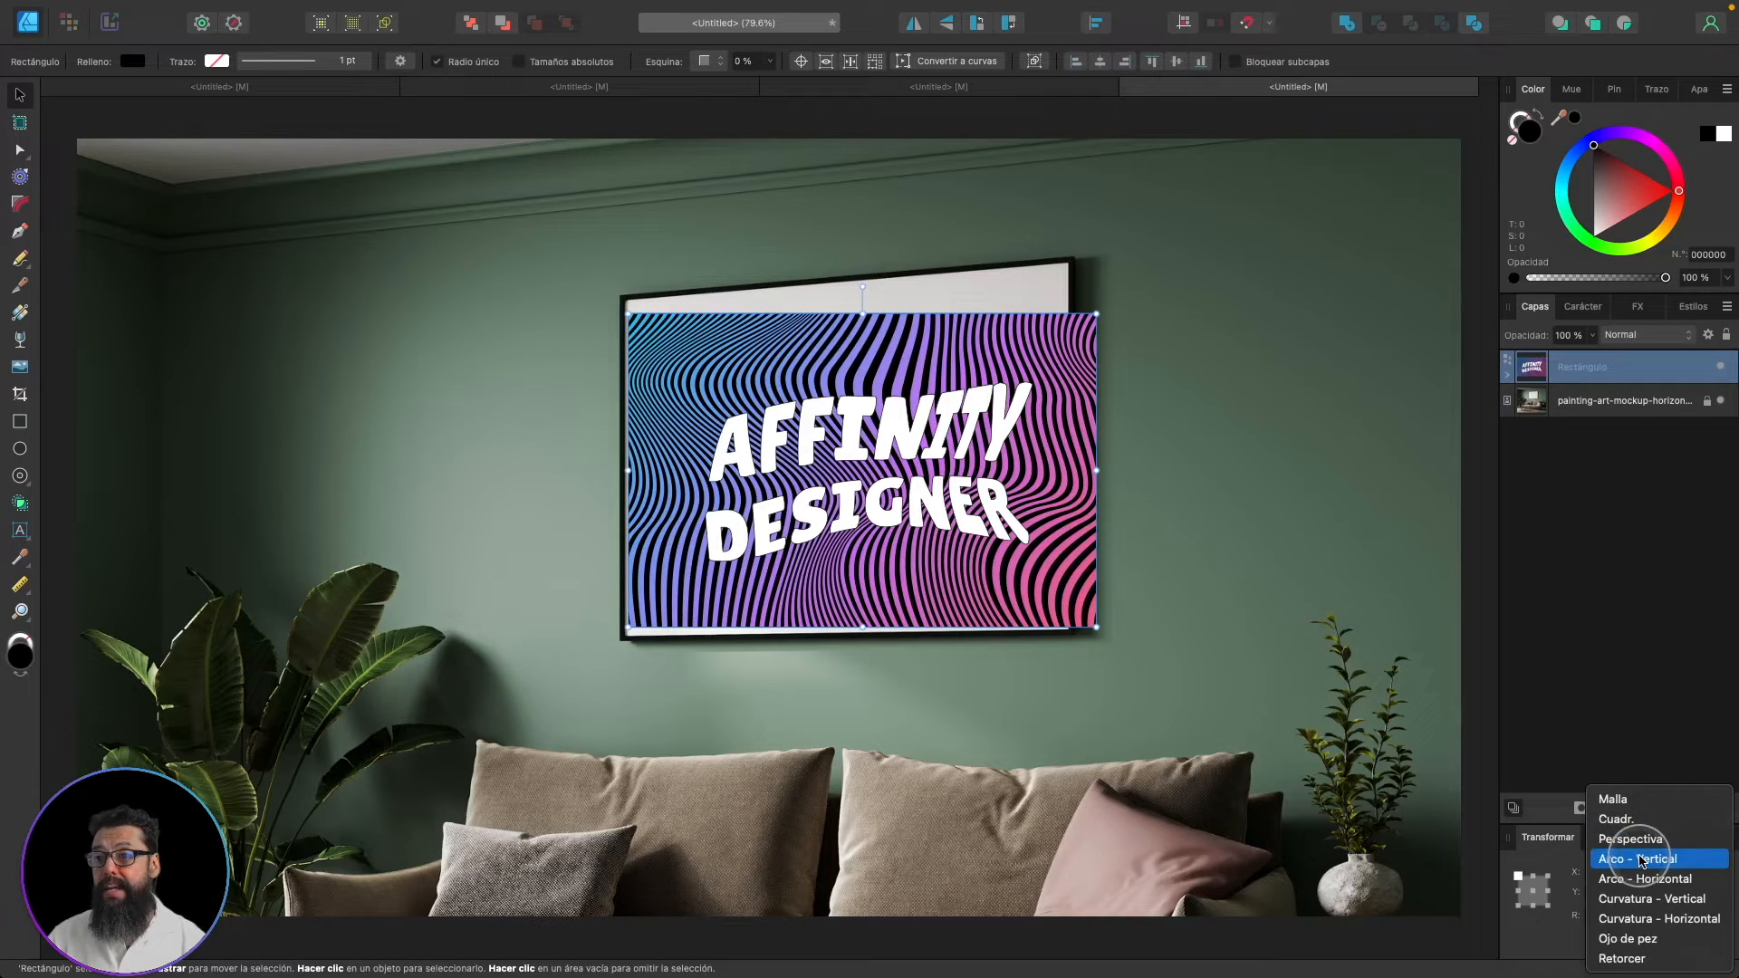
click(1640, 852)
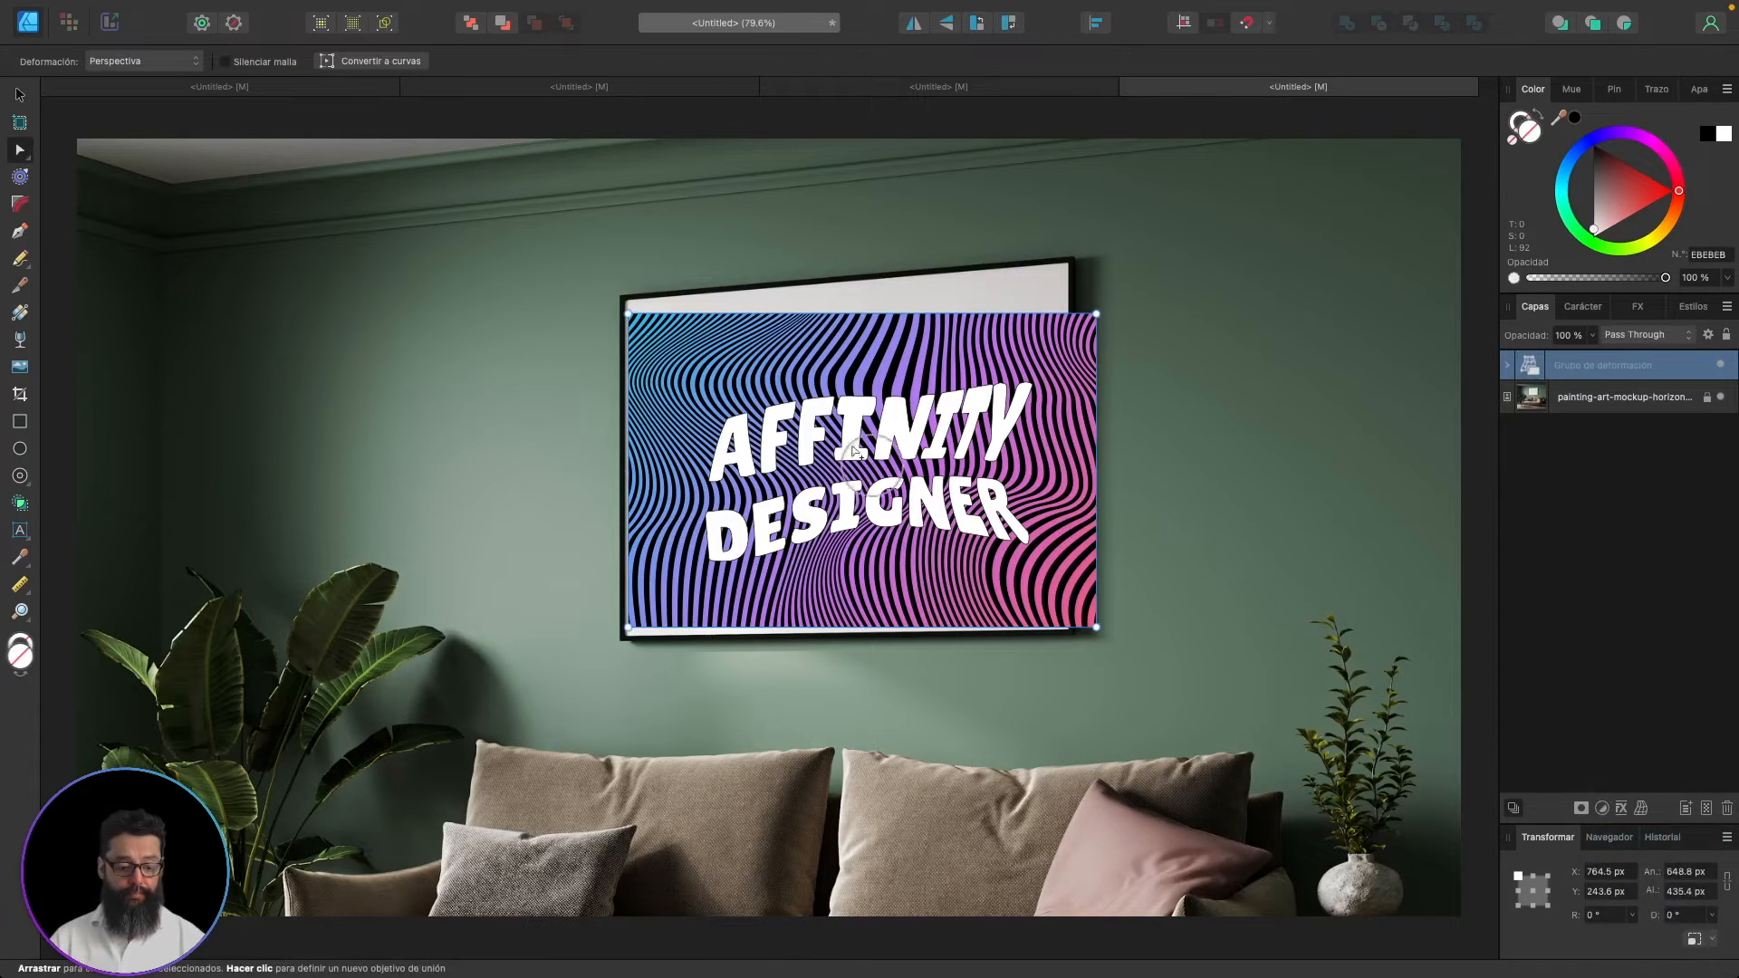
scroll(616, 354, up, 5)
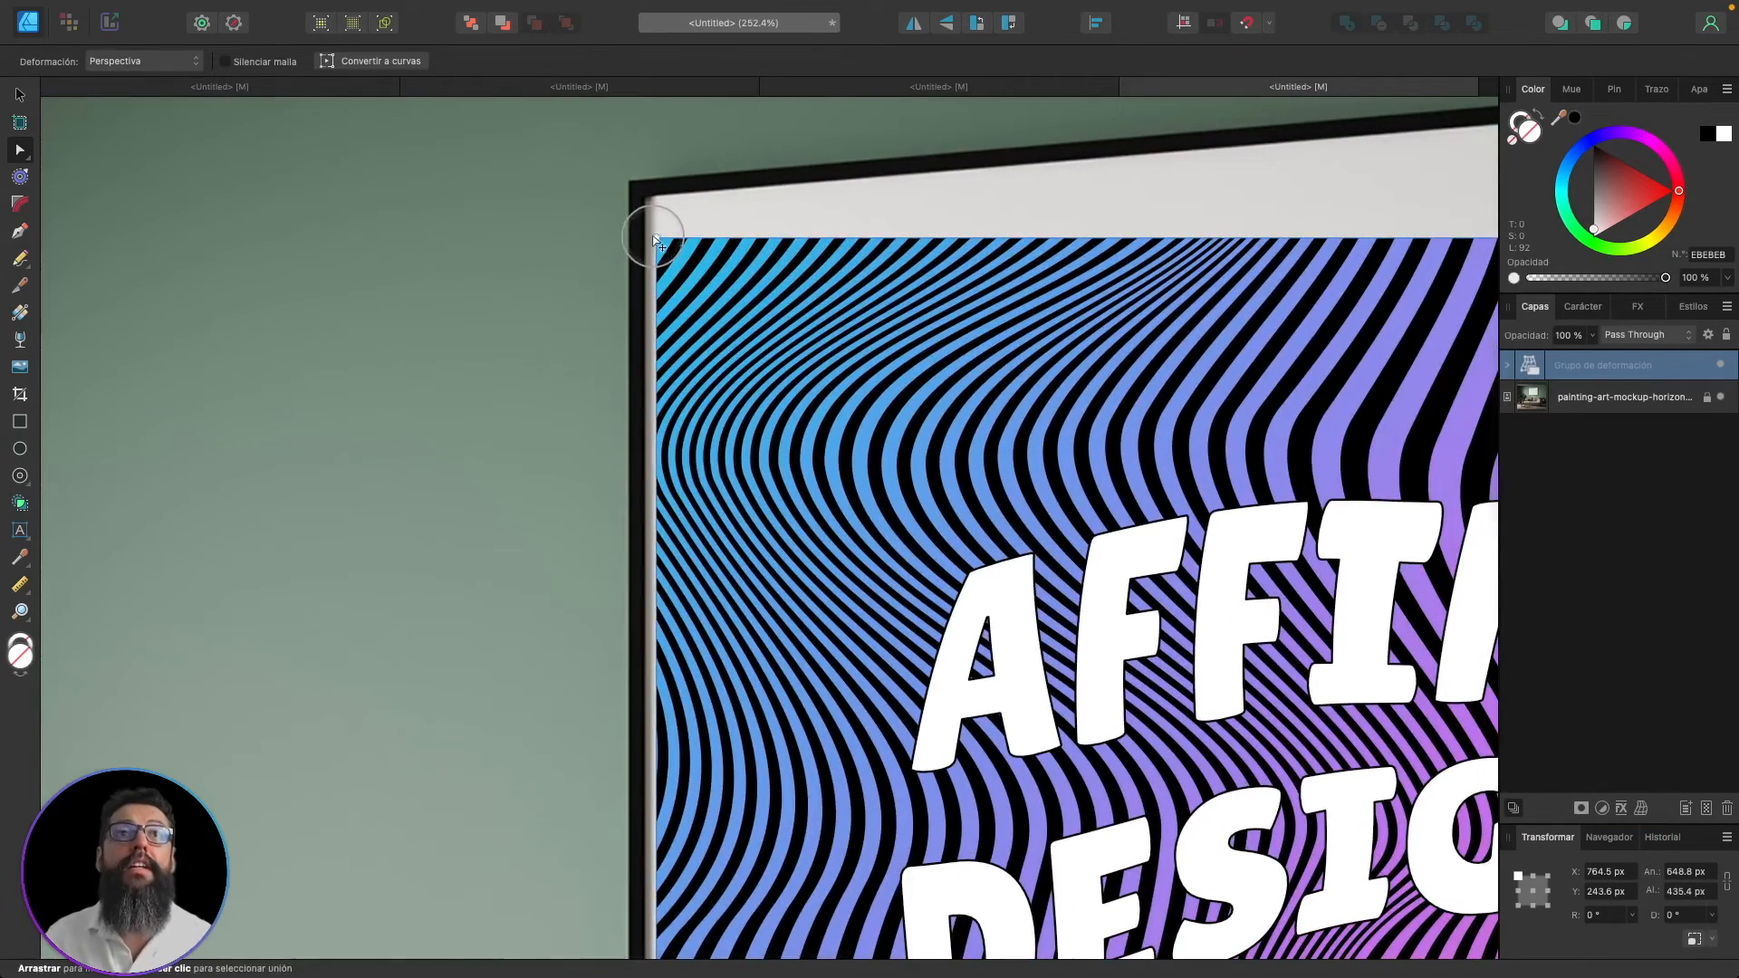
drag(655, 240, 646, 196)
scroll(703, 379, down, 6)
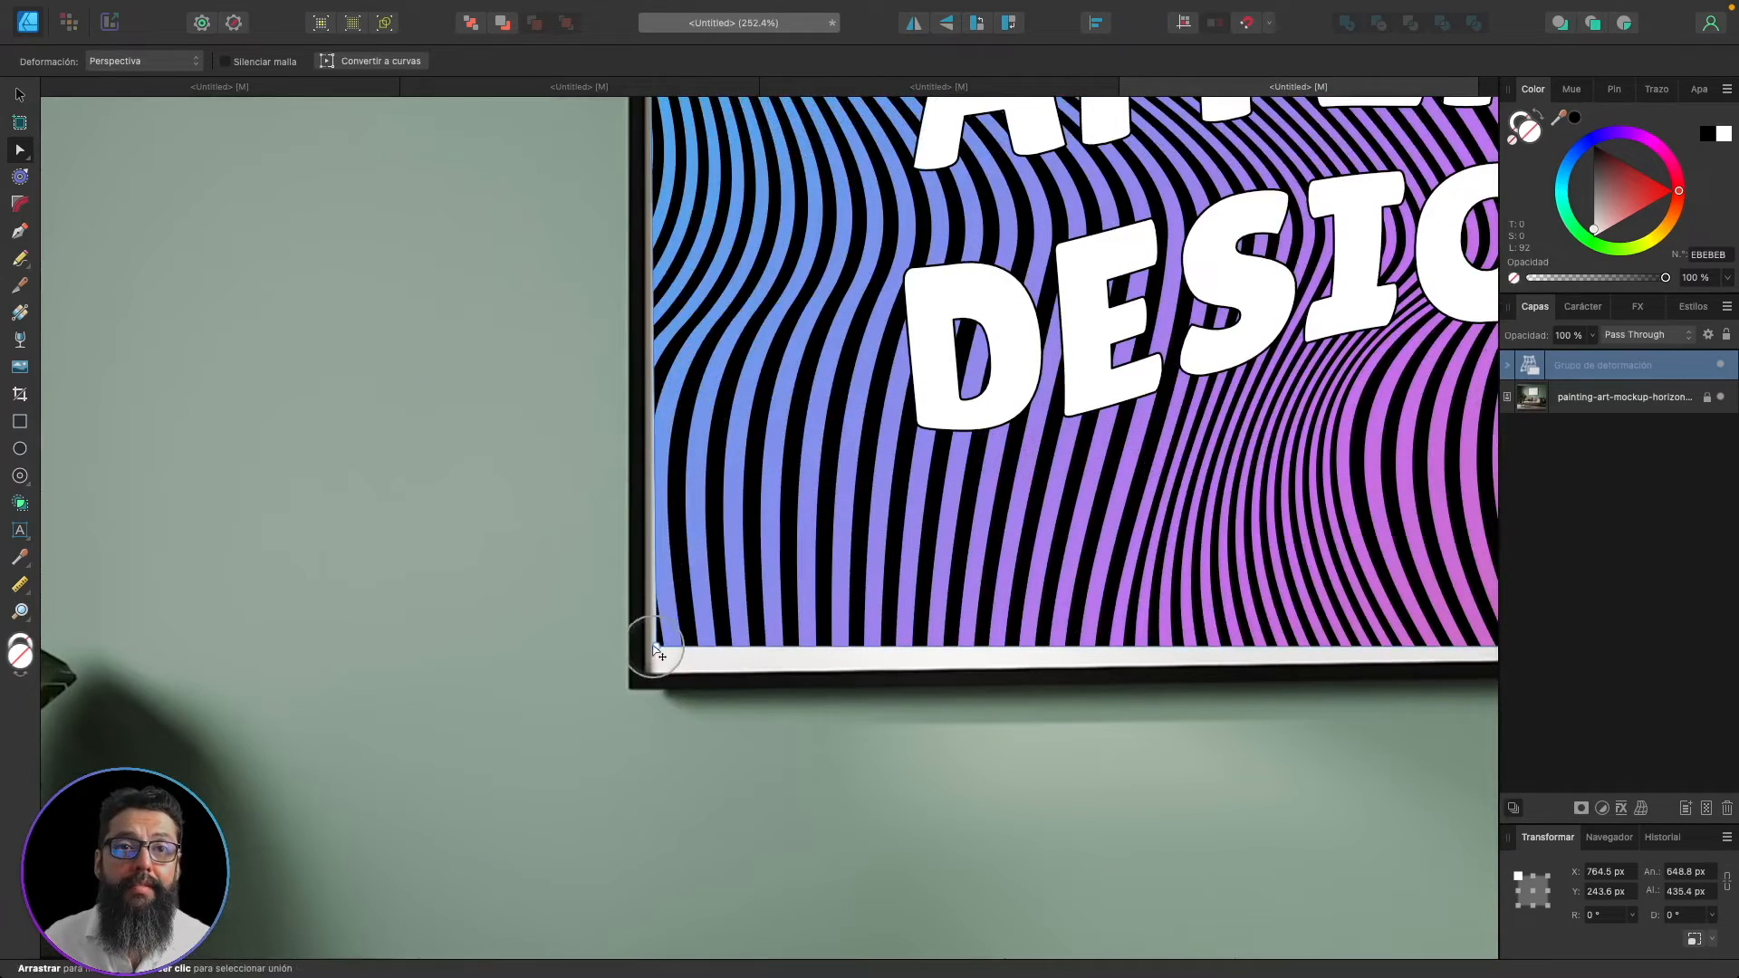
drag(654, 652, 648, 677)
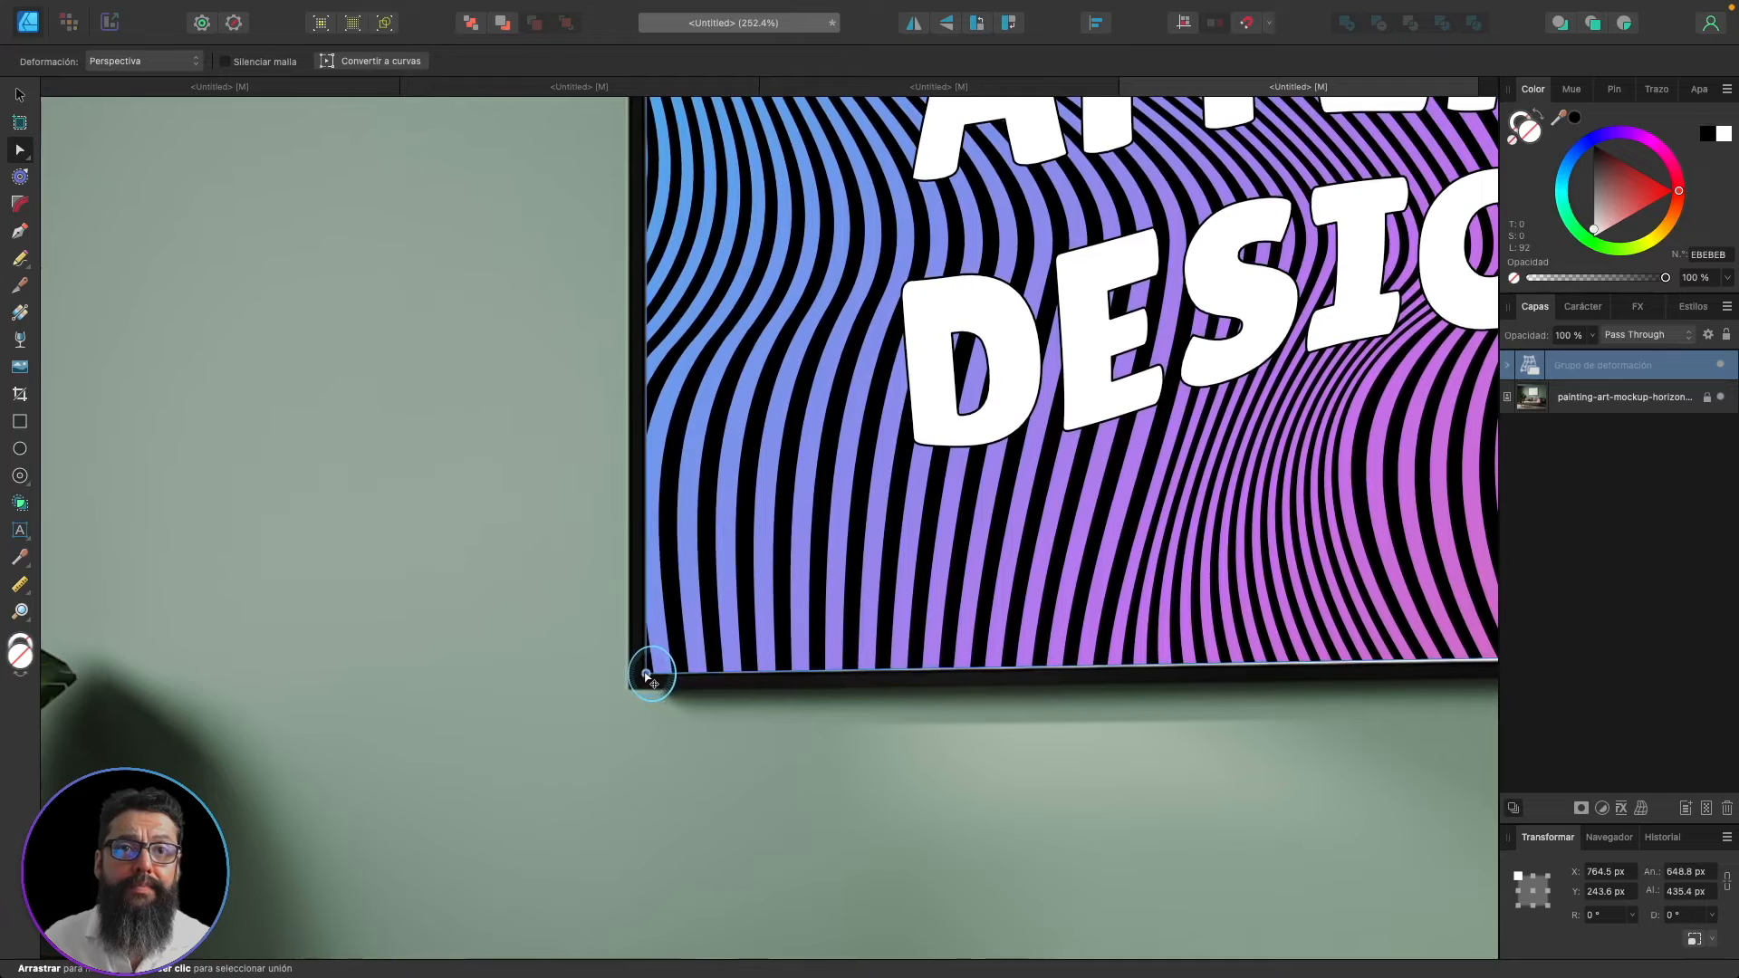
- Fit the artwork's two right corners to the frame's inner corners, deselect it and show the whole mockup
scroll(815, 574, right, 10)
scroll(815, 574, right, 10)
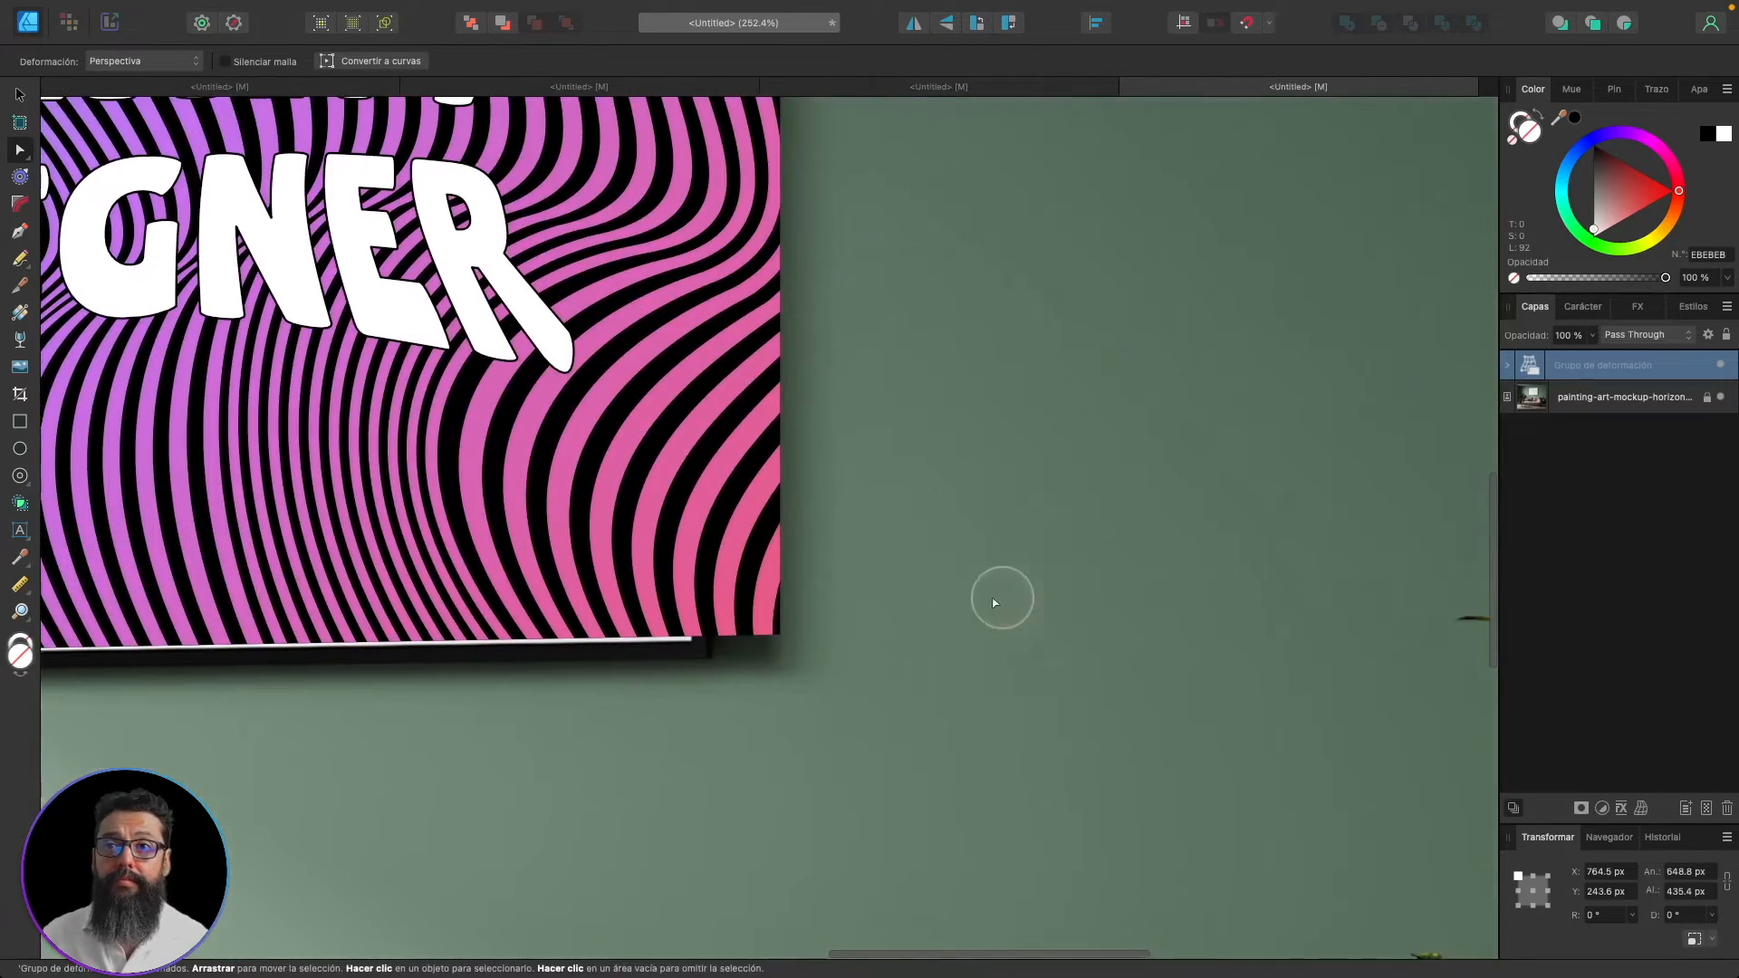
drag(784, 636, 710, 640)
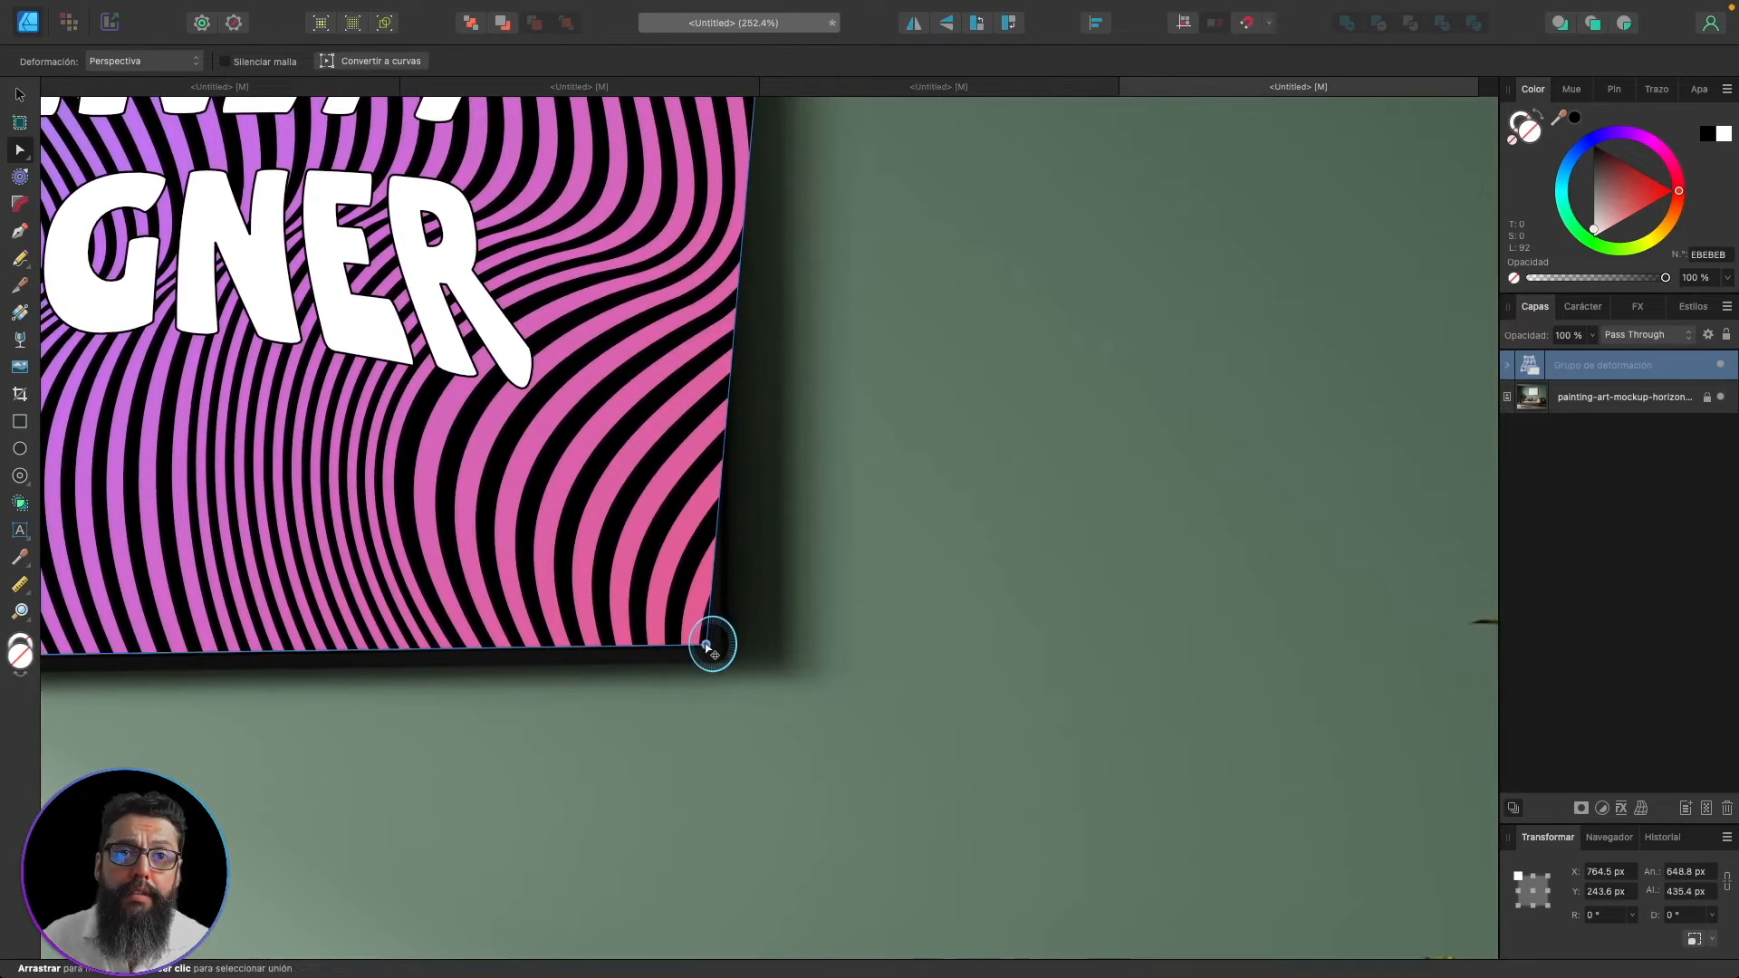
scroll(765, 602, up, 10)
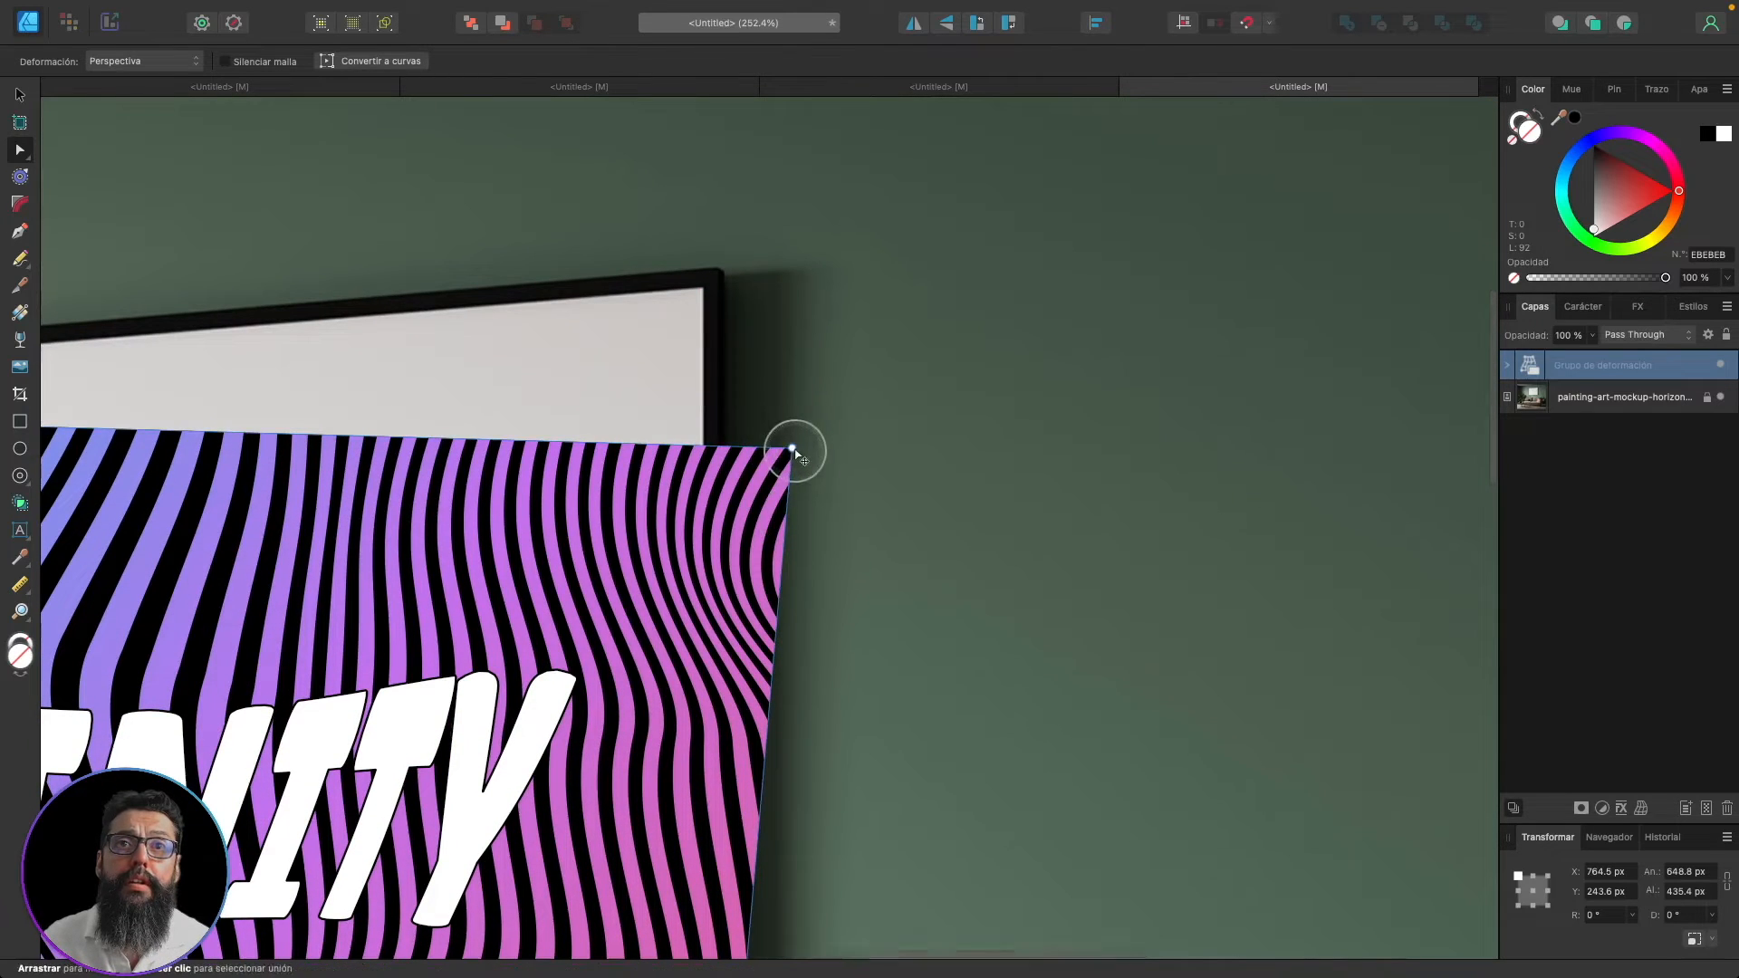
drag(806, 454, 704, 288)
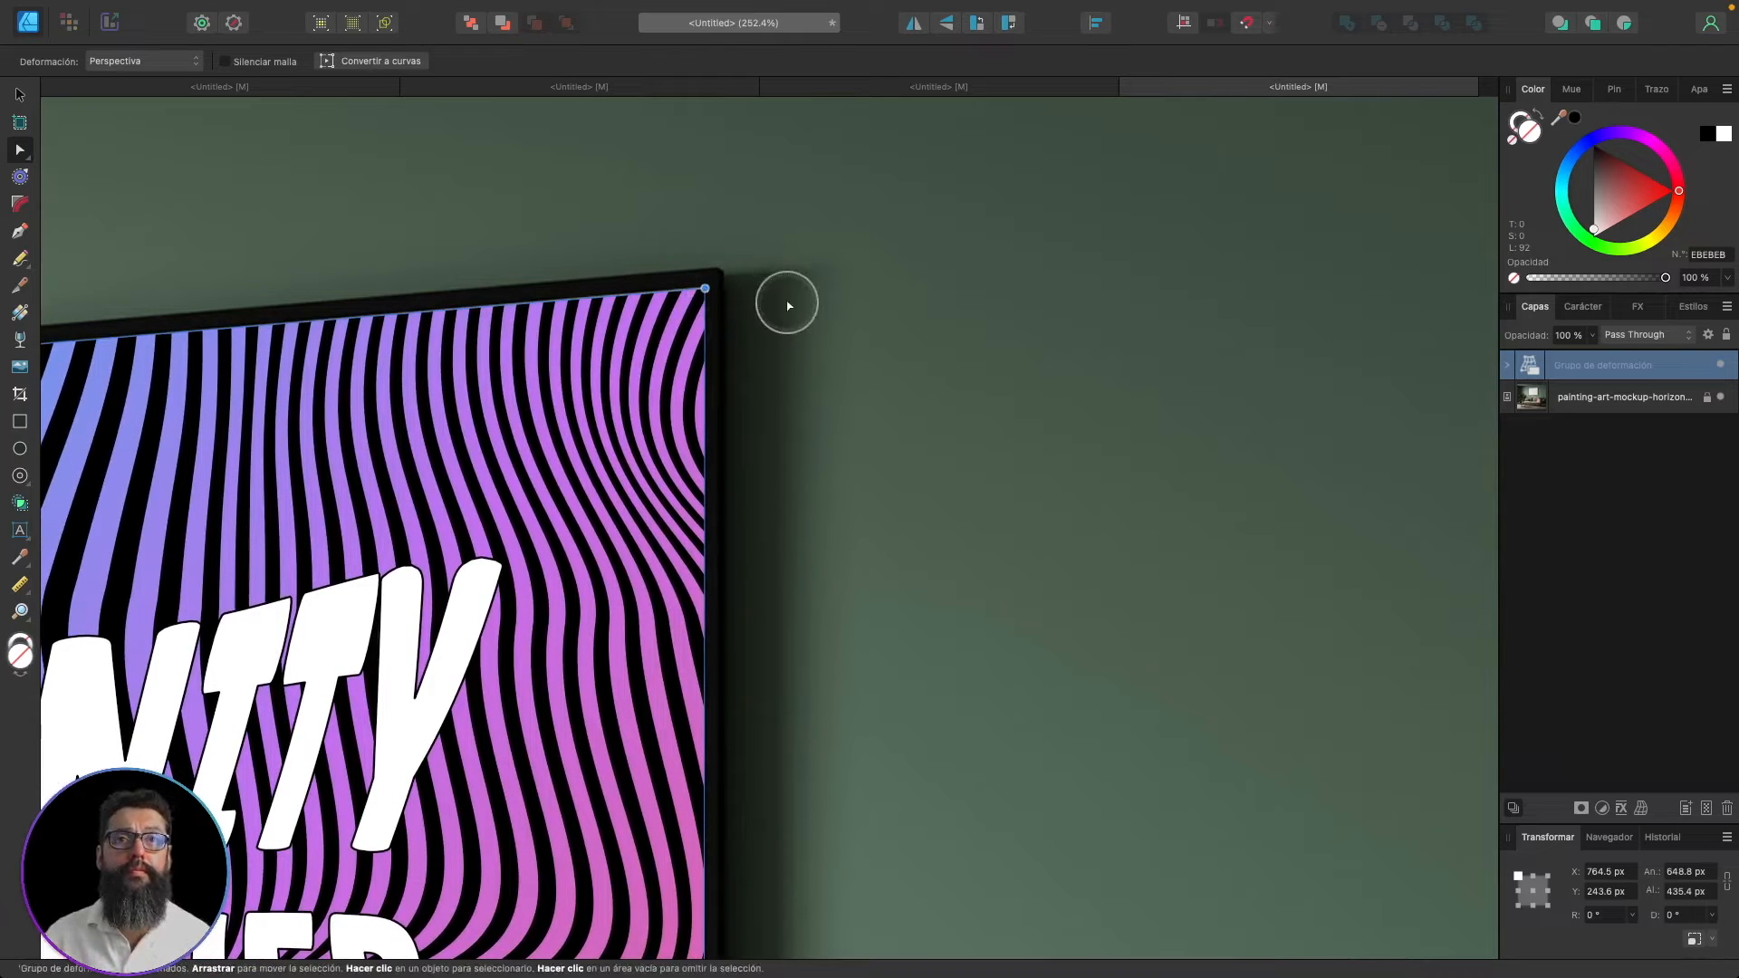
click(786, 306)
key(super)
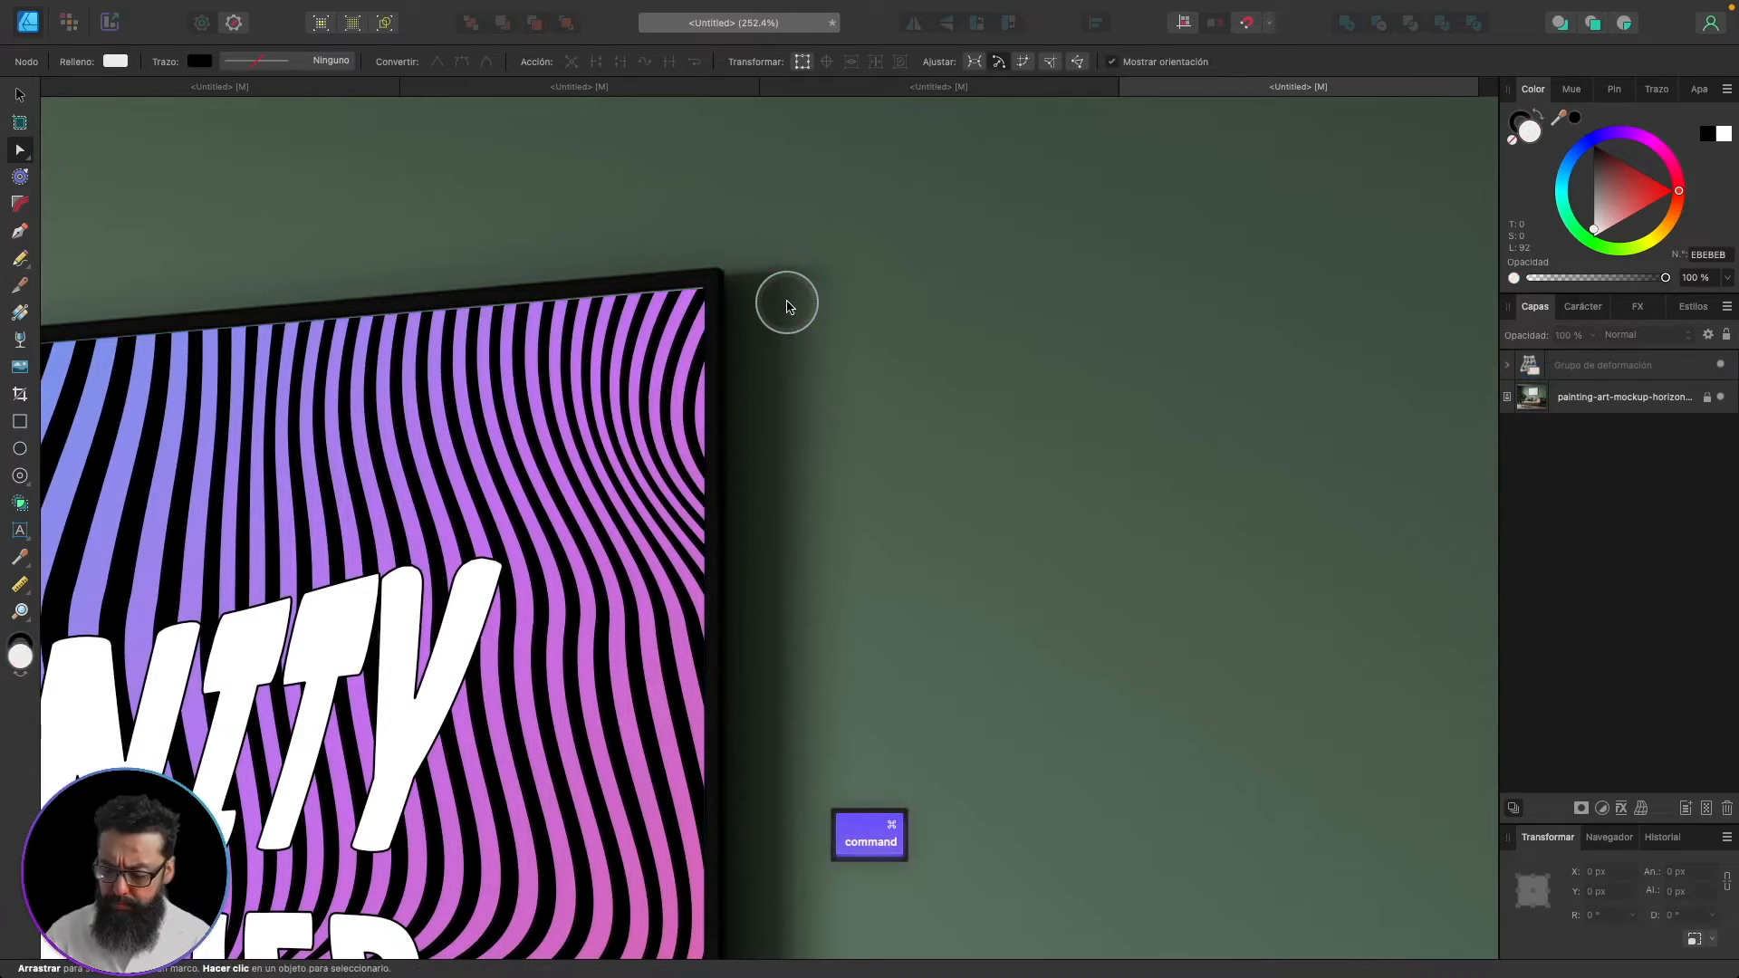
key(super+0)
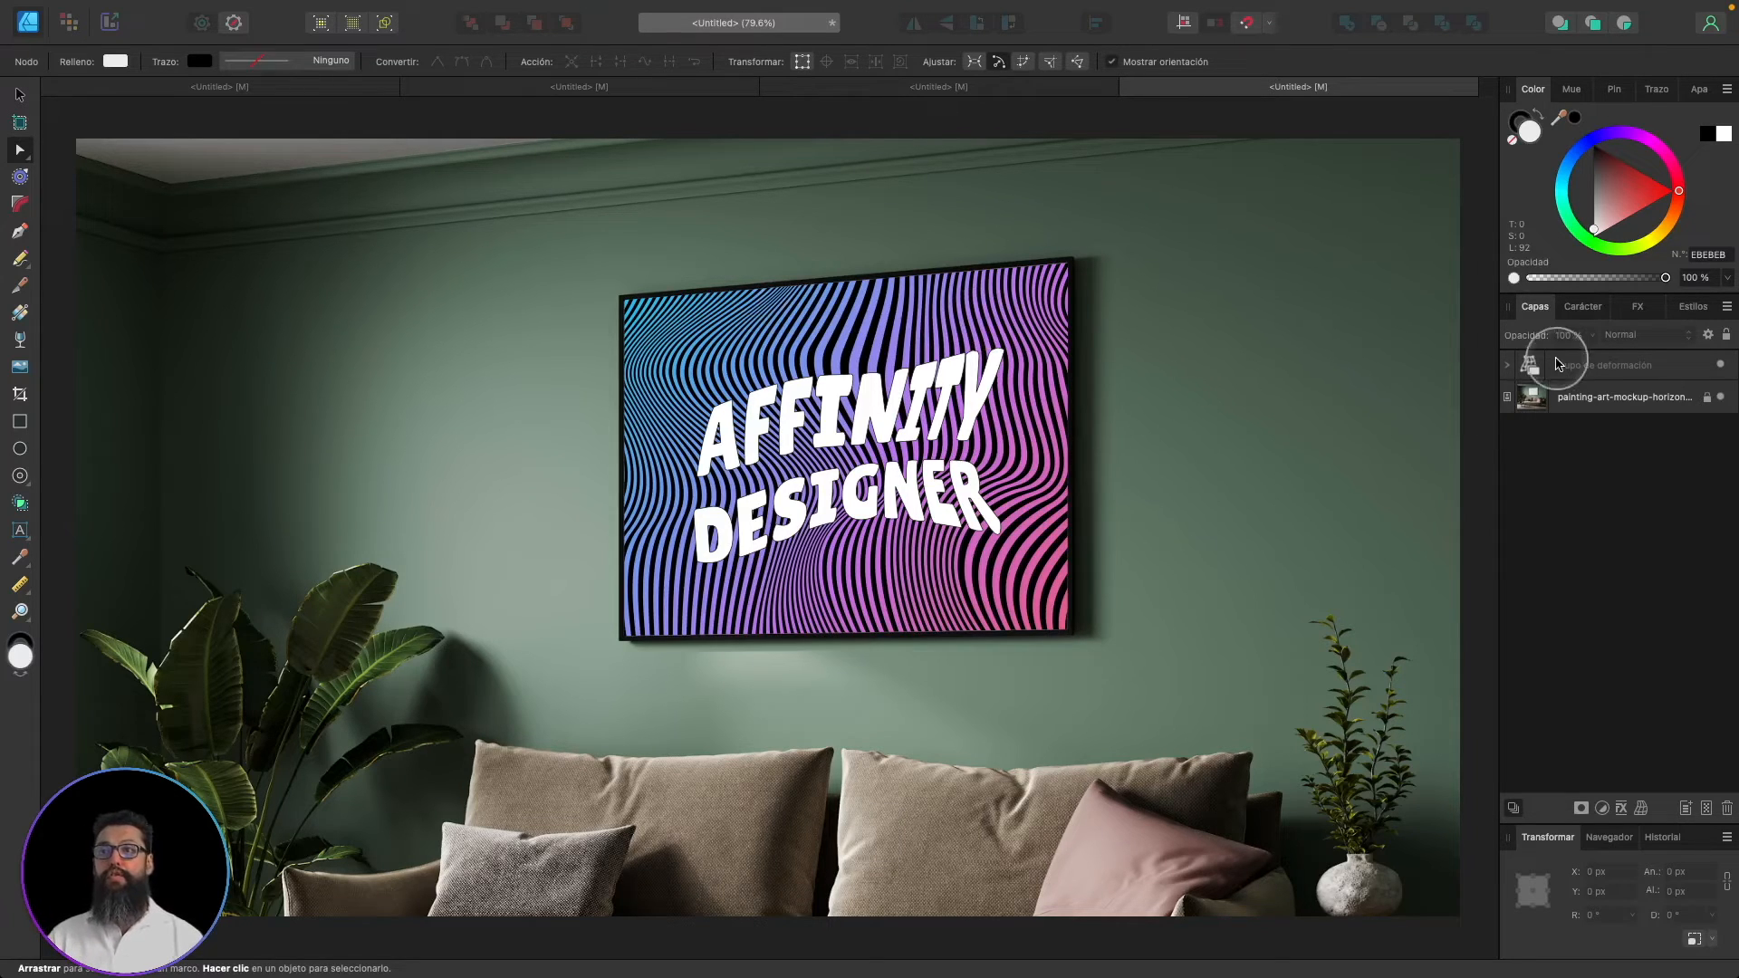
- Examine the artwork's layer structure by expanding the perspective warp group, its rectangle and the warp groups nested inside
click(1587, 372)
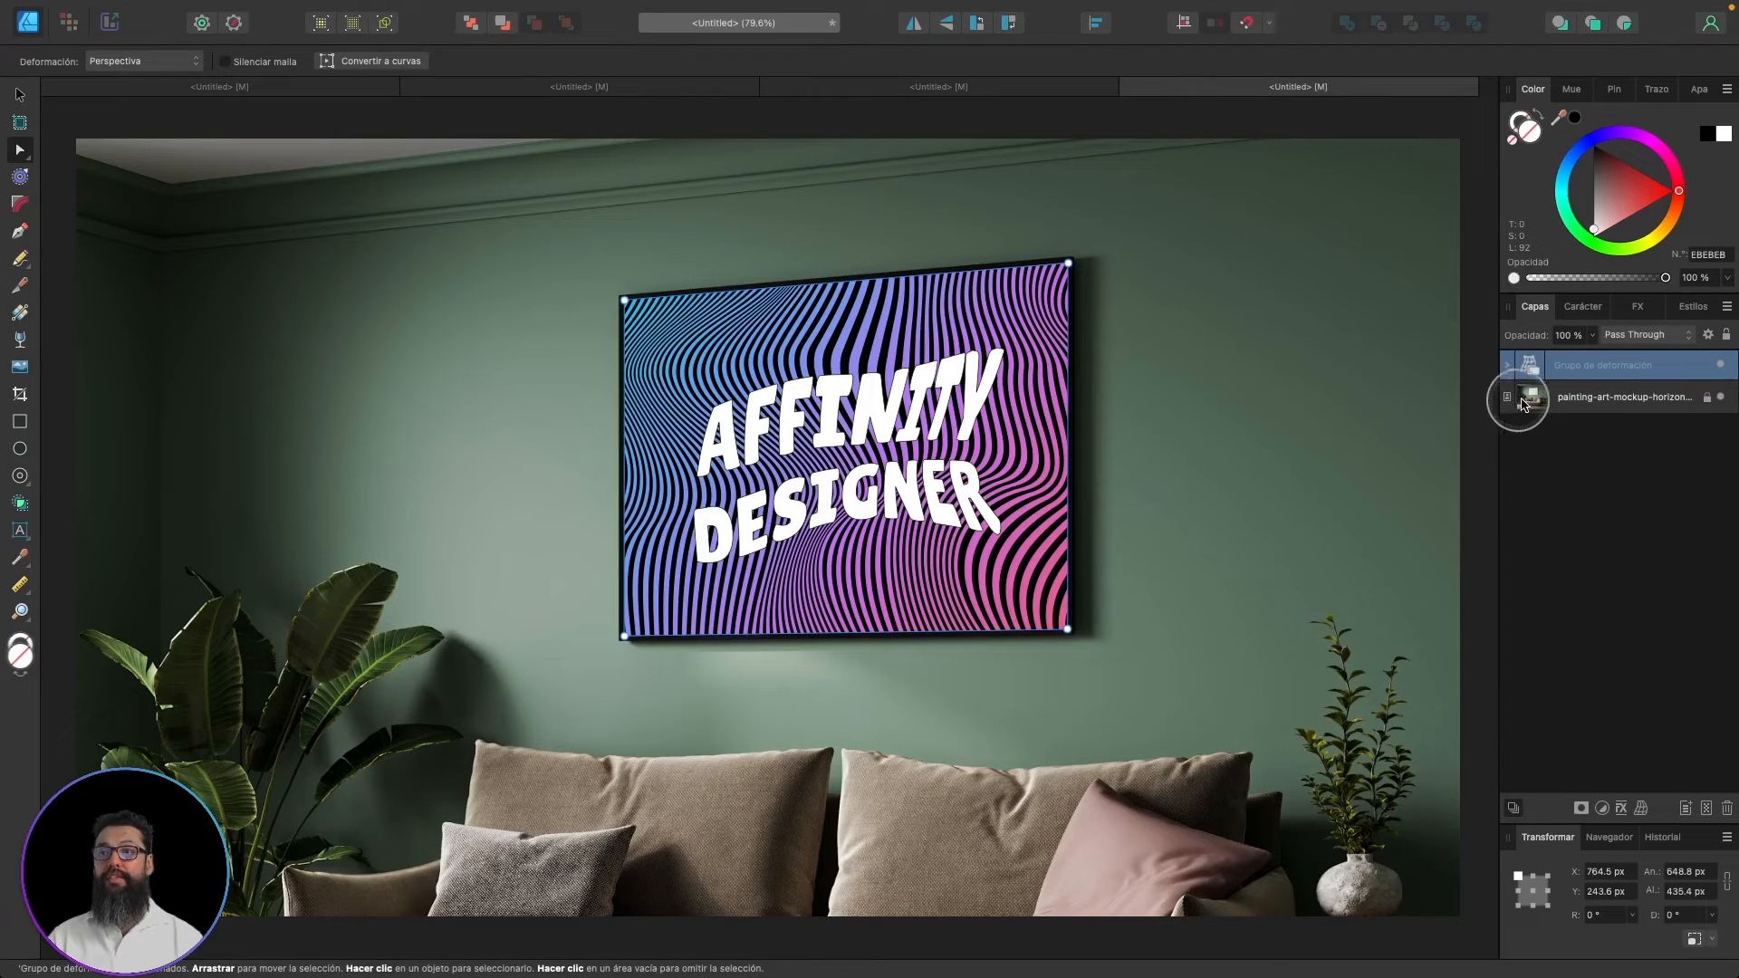
click(1576, 397)
click(1553, 367)
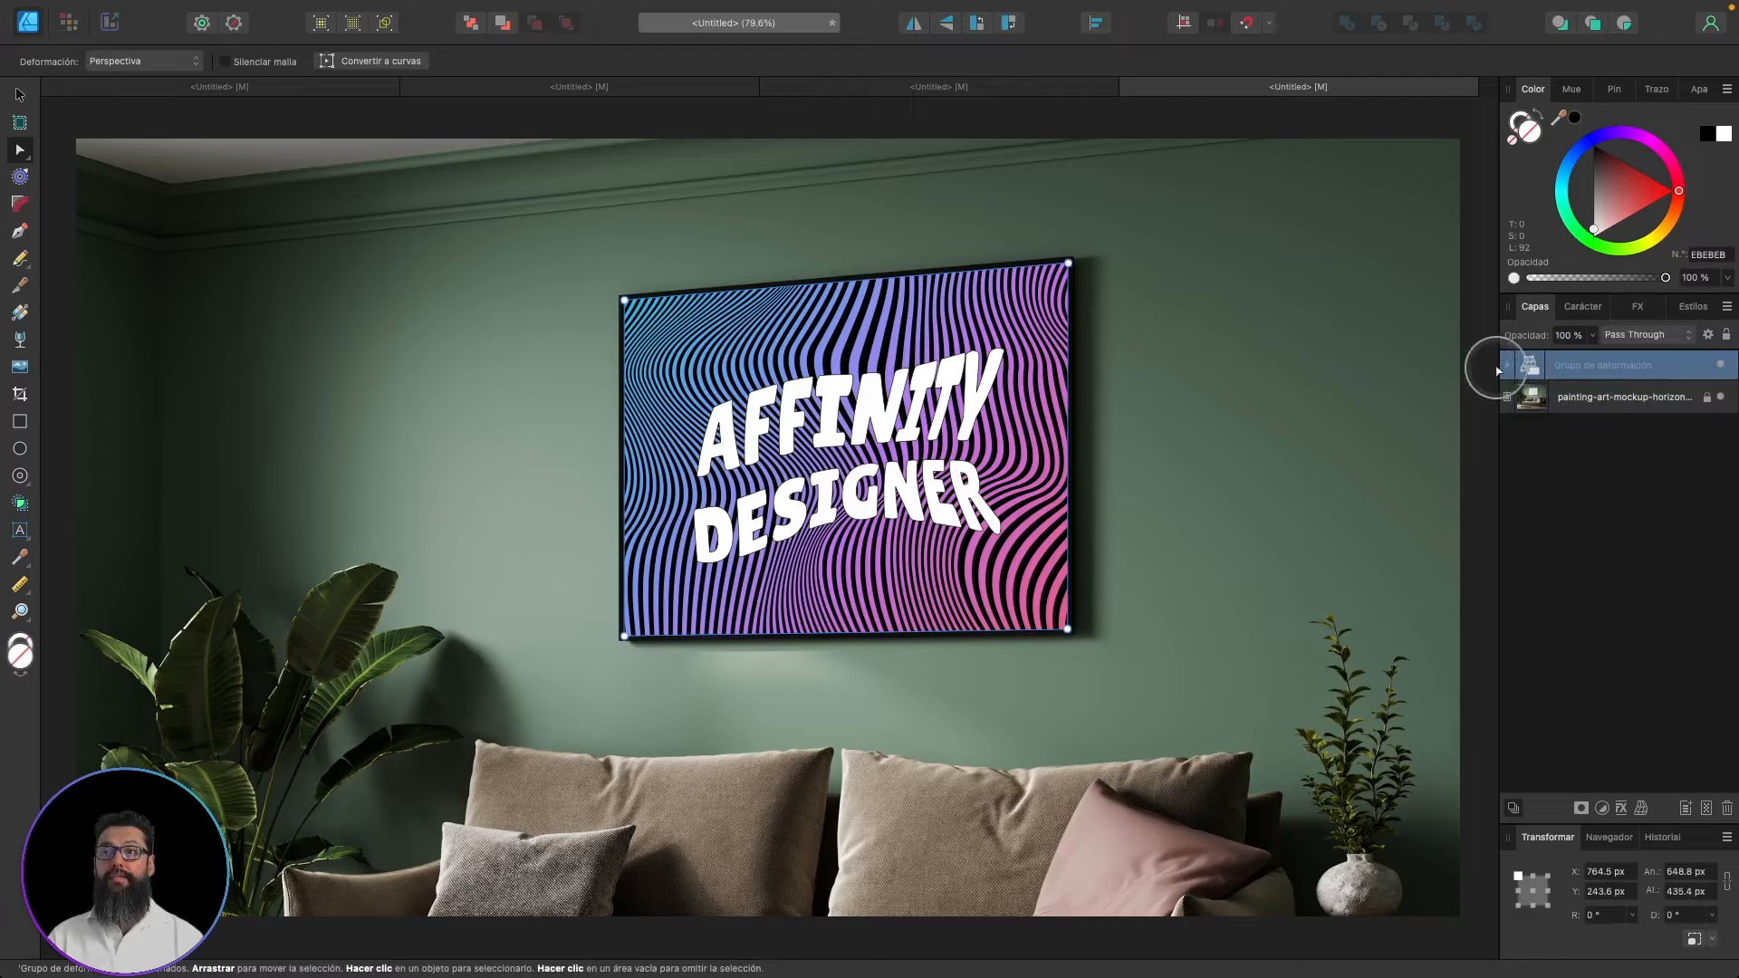
click(1507, 368)
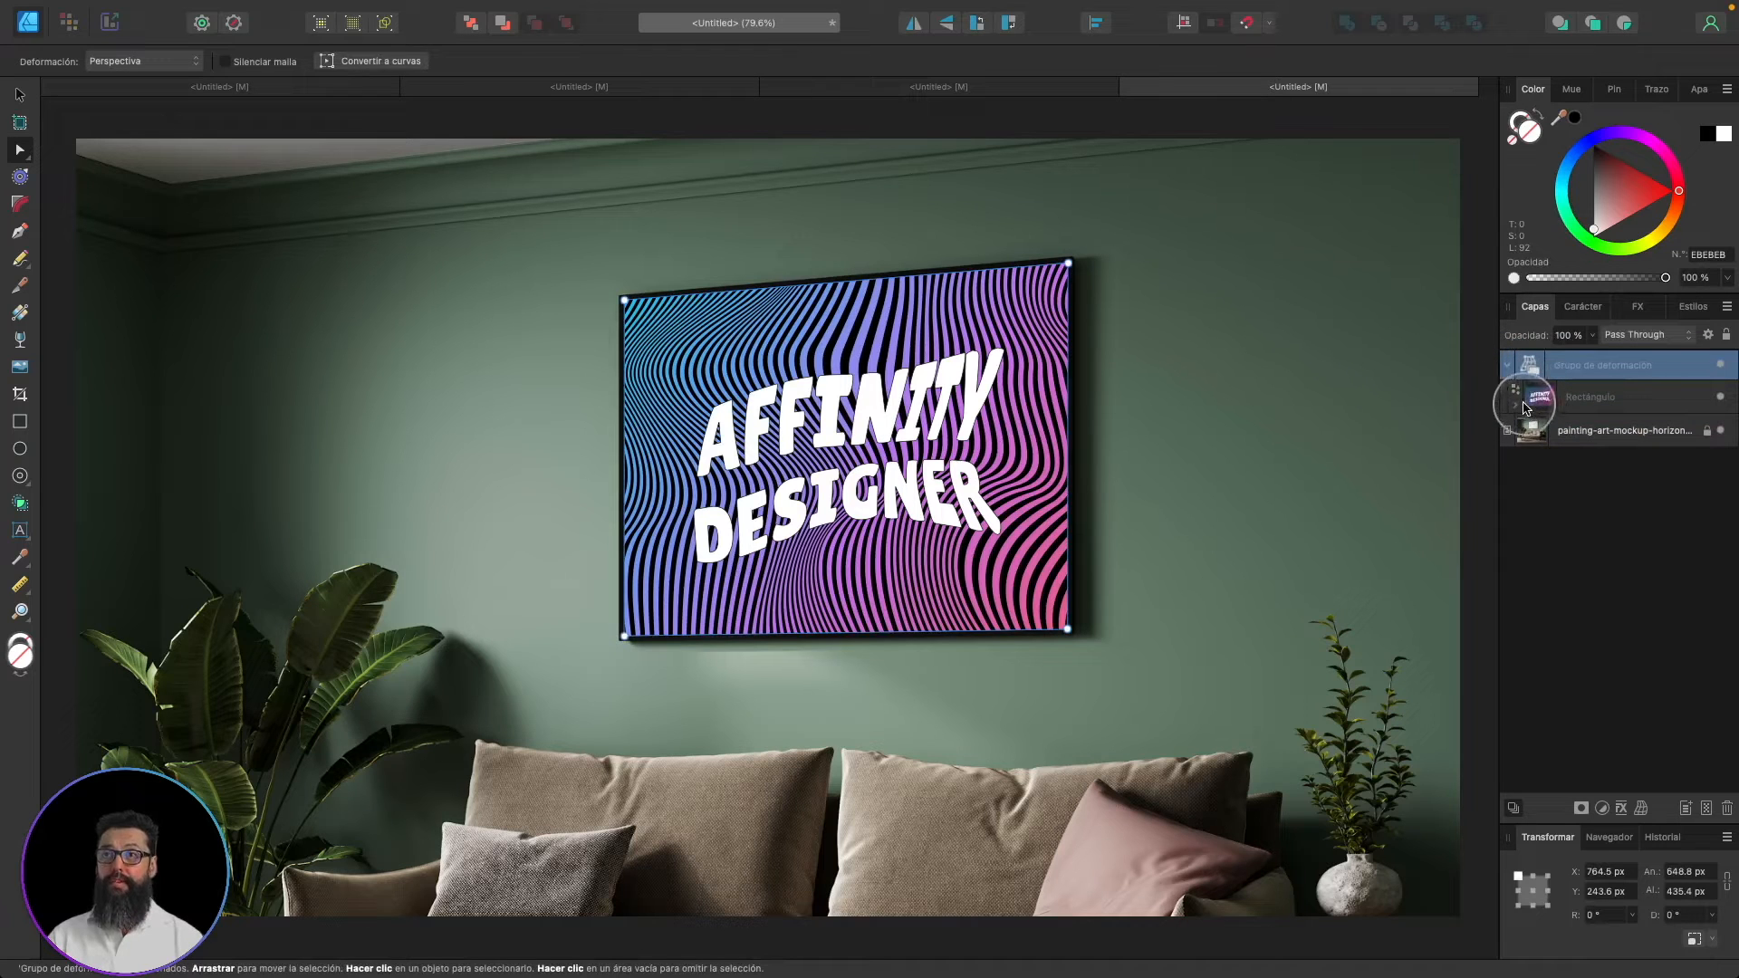
click(1514, 405)
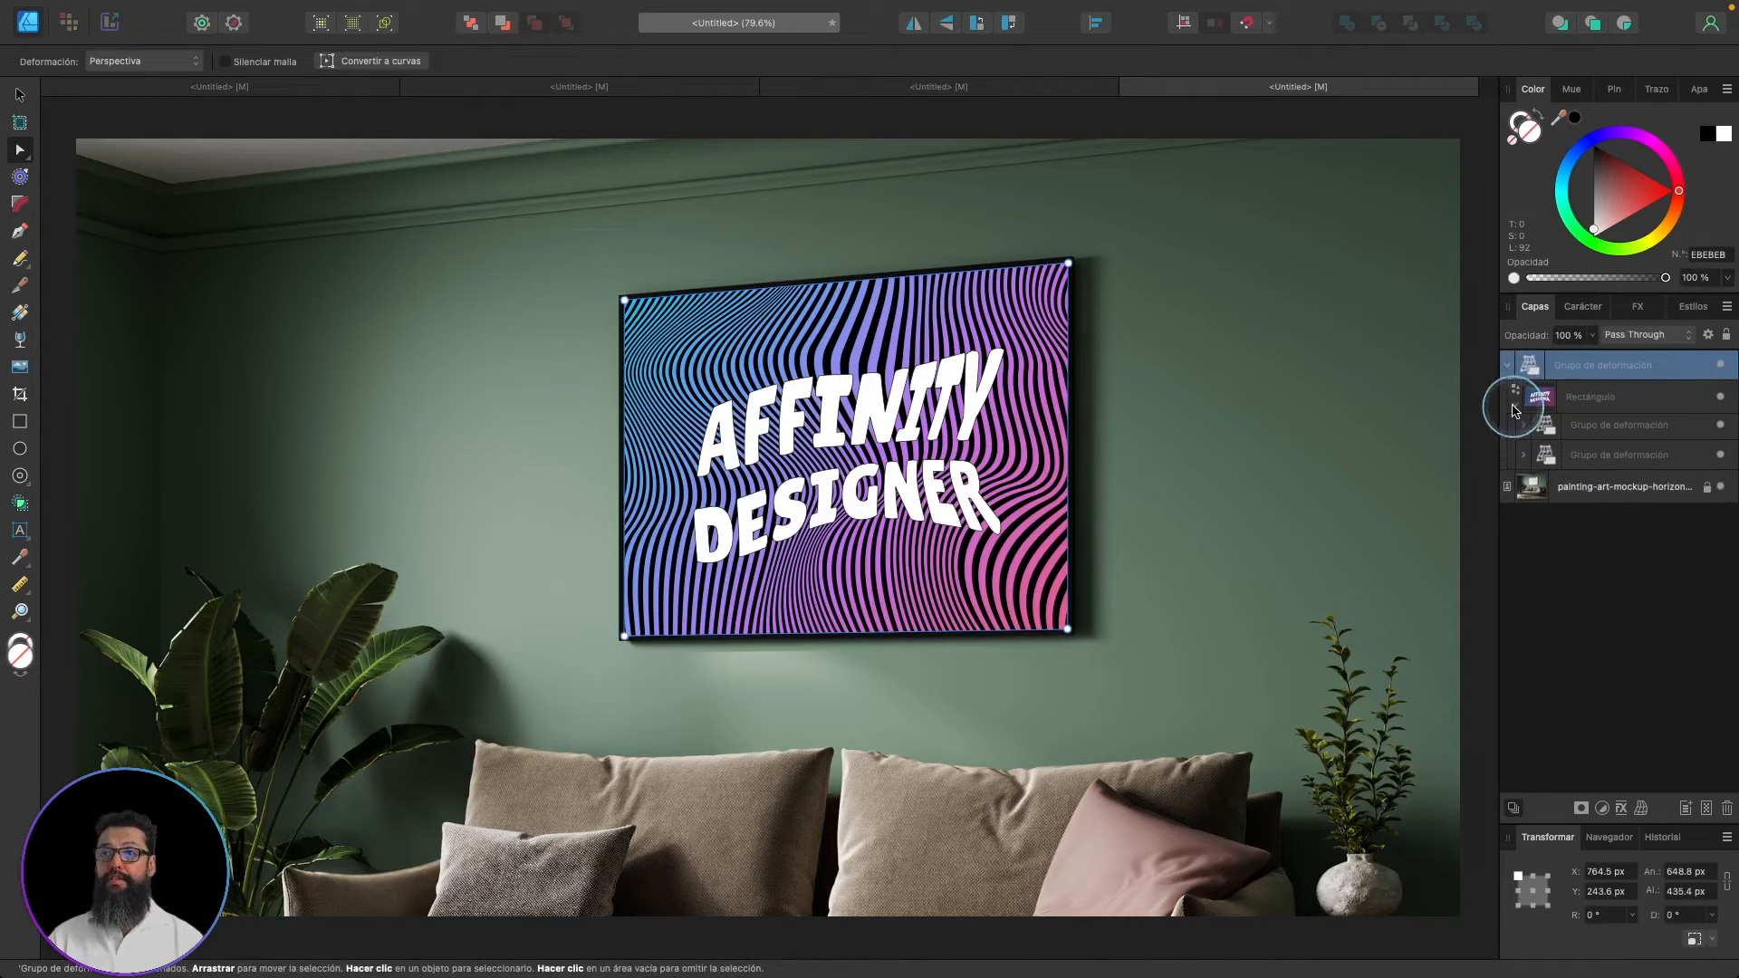
click(1524, 428)
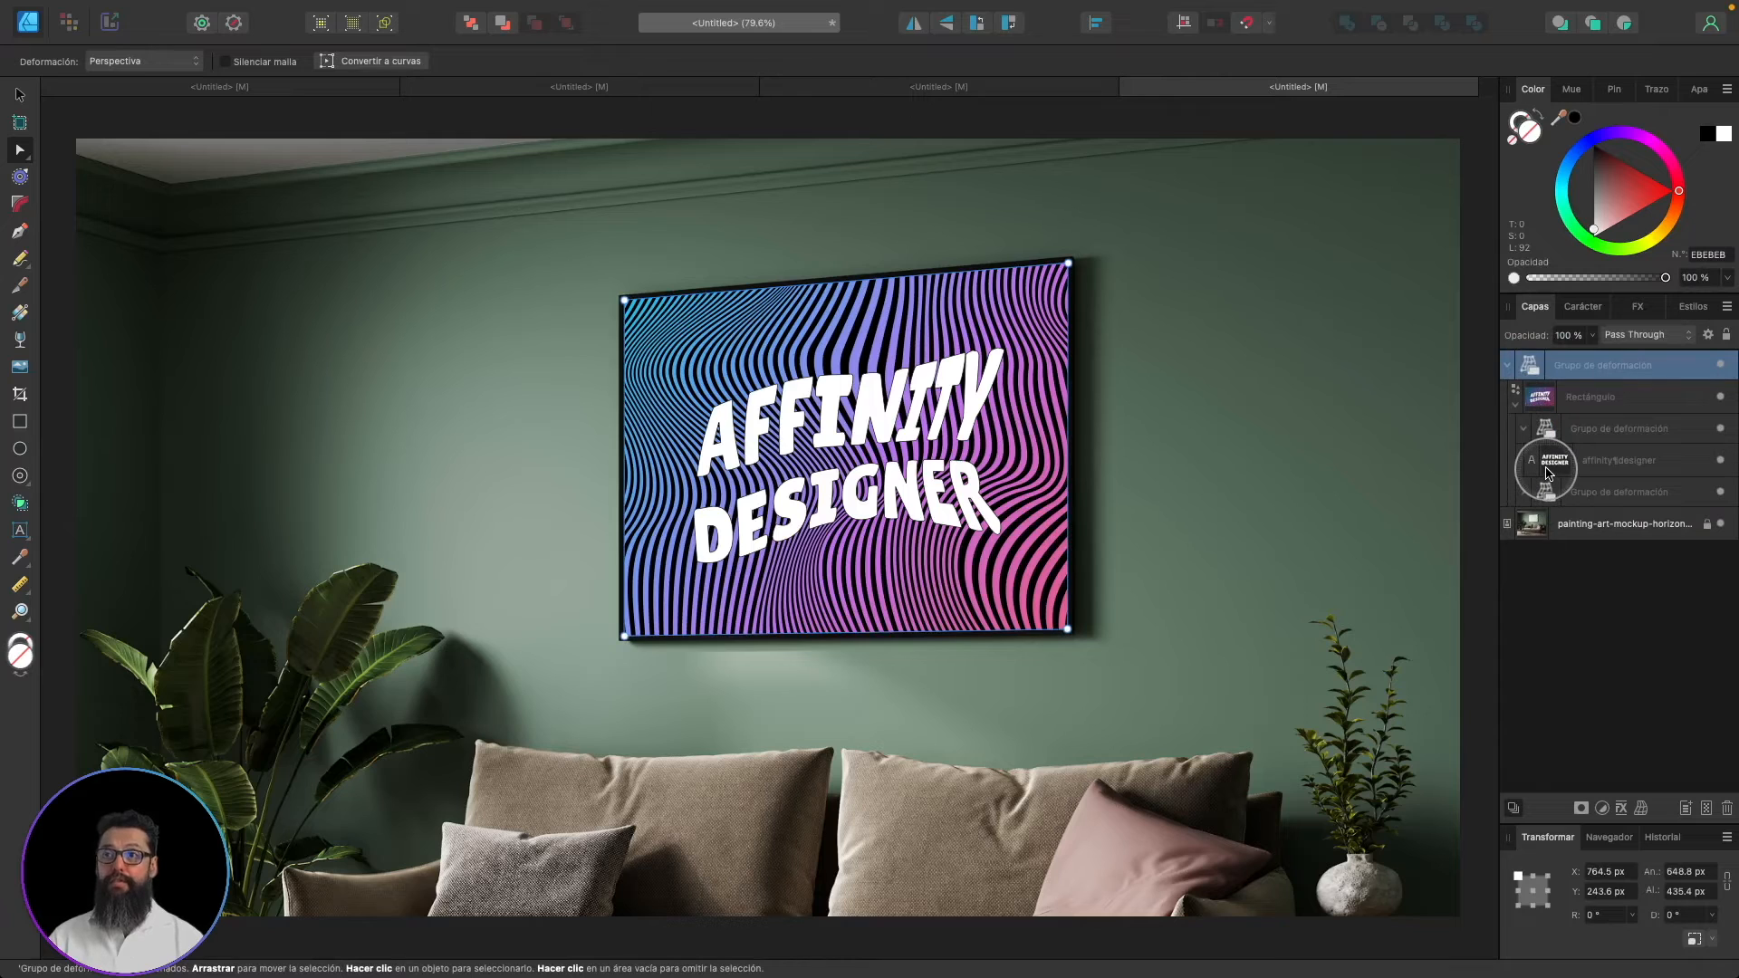
click(1524, 492)
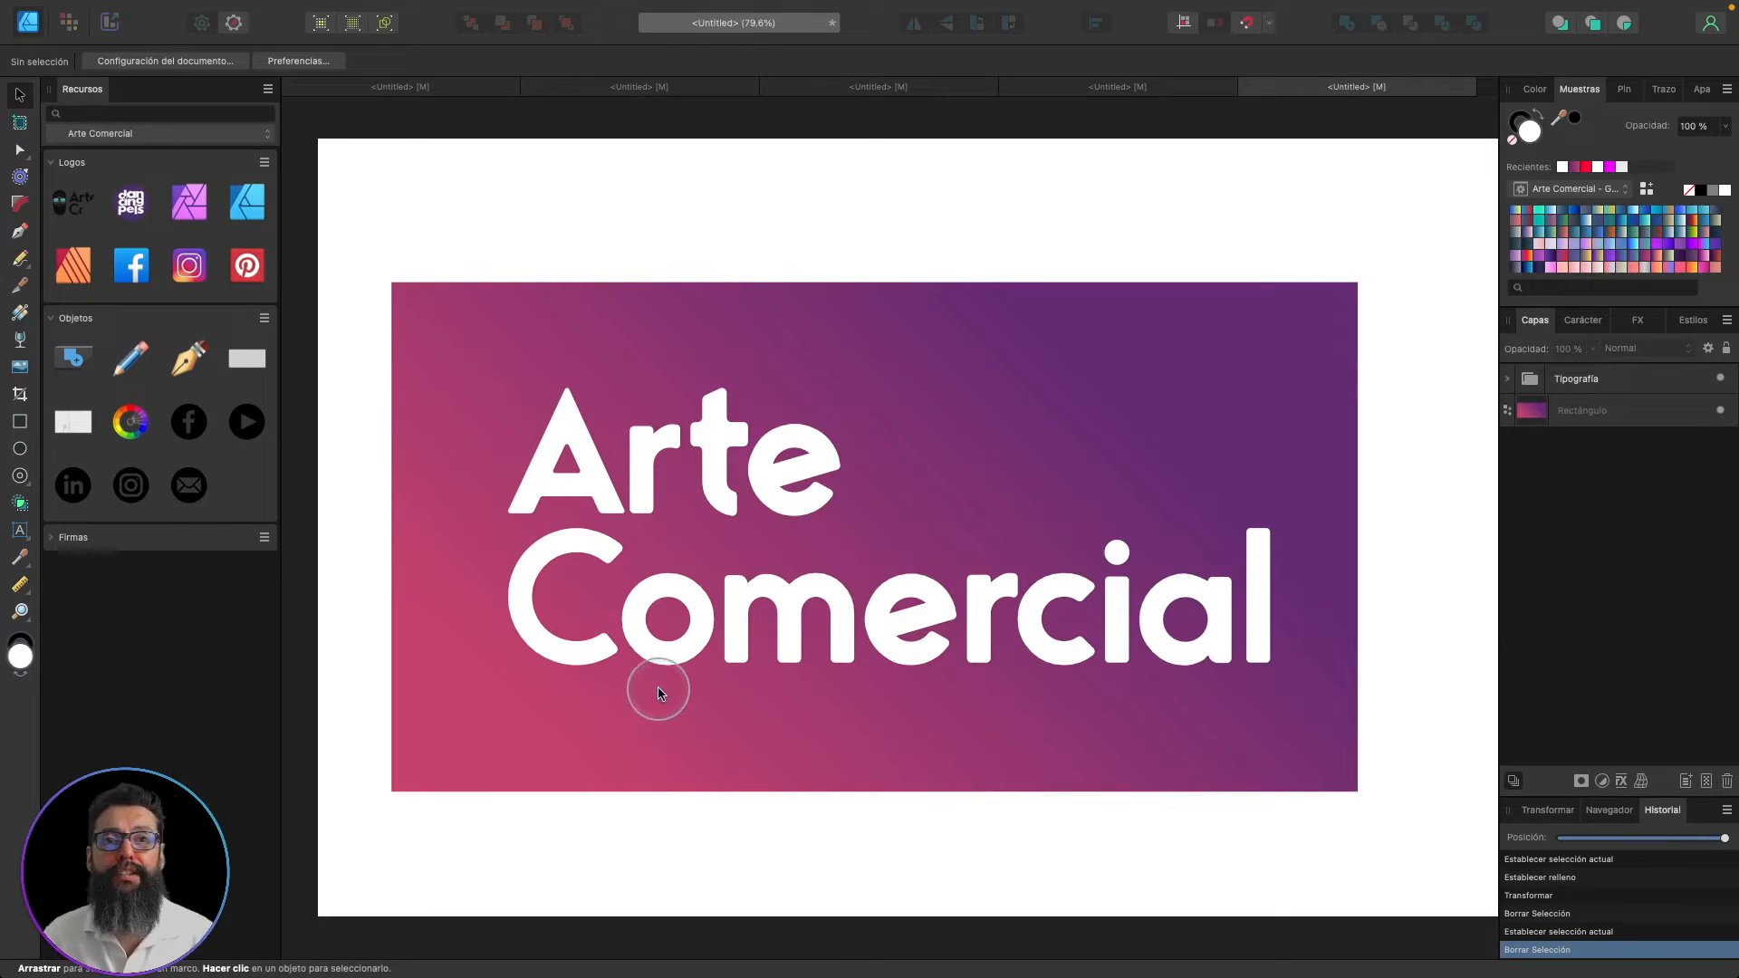
- Examine the Tipografía group and the gradient rectangle in the "Arte Comercial" document, leaving nothing selected
click(1574, 377)
click(1508, 378)
click(1508, 378)
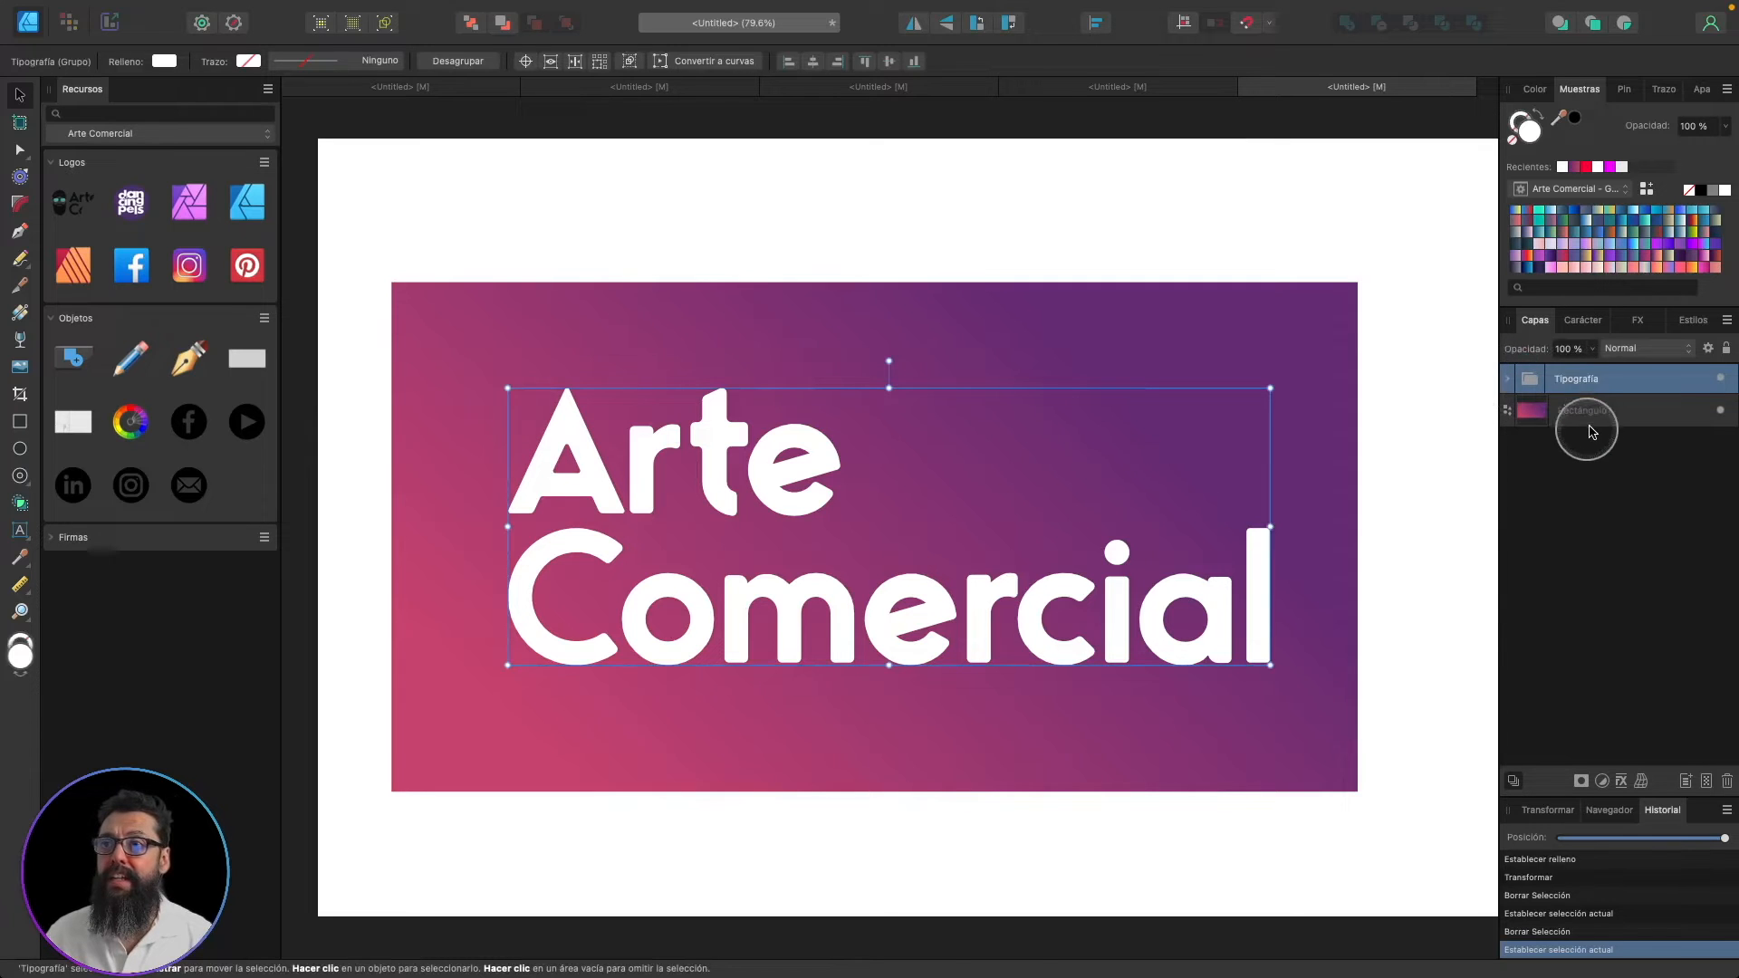
click(1585, 413)
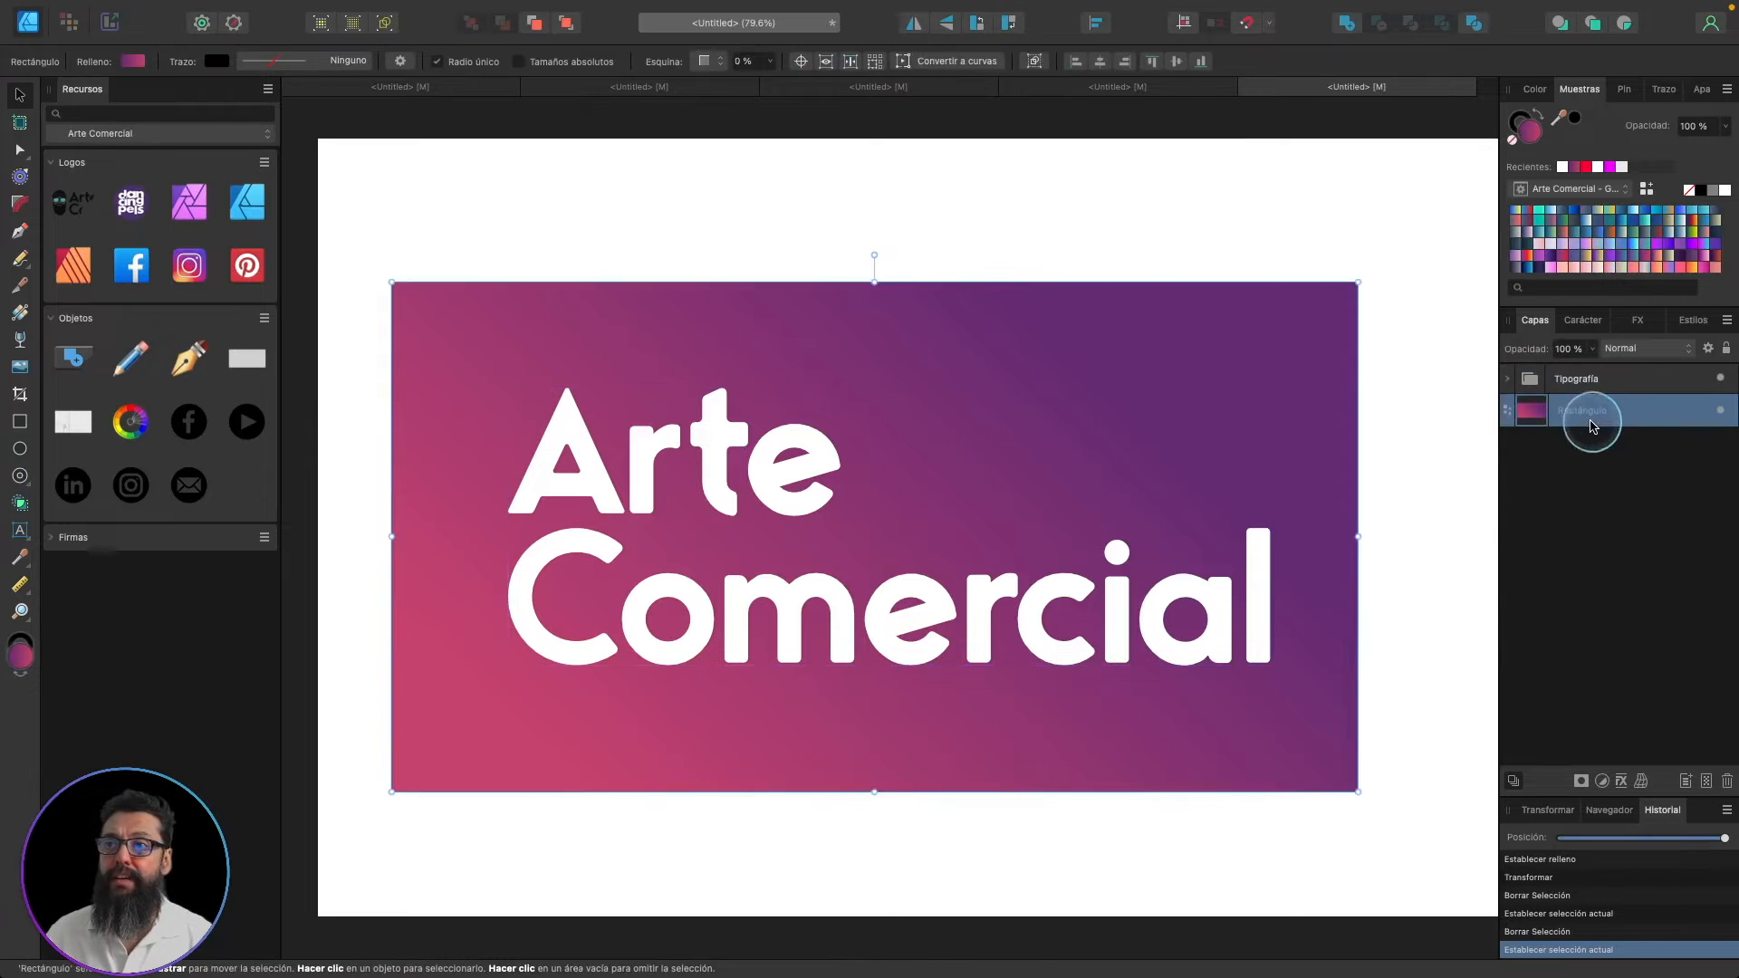
click(759, 479)
click(571, 323)
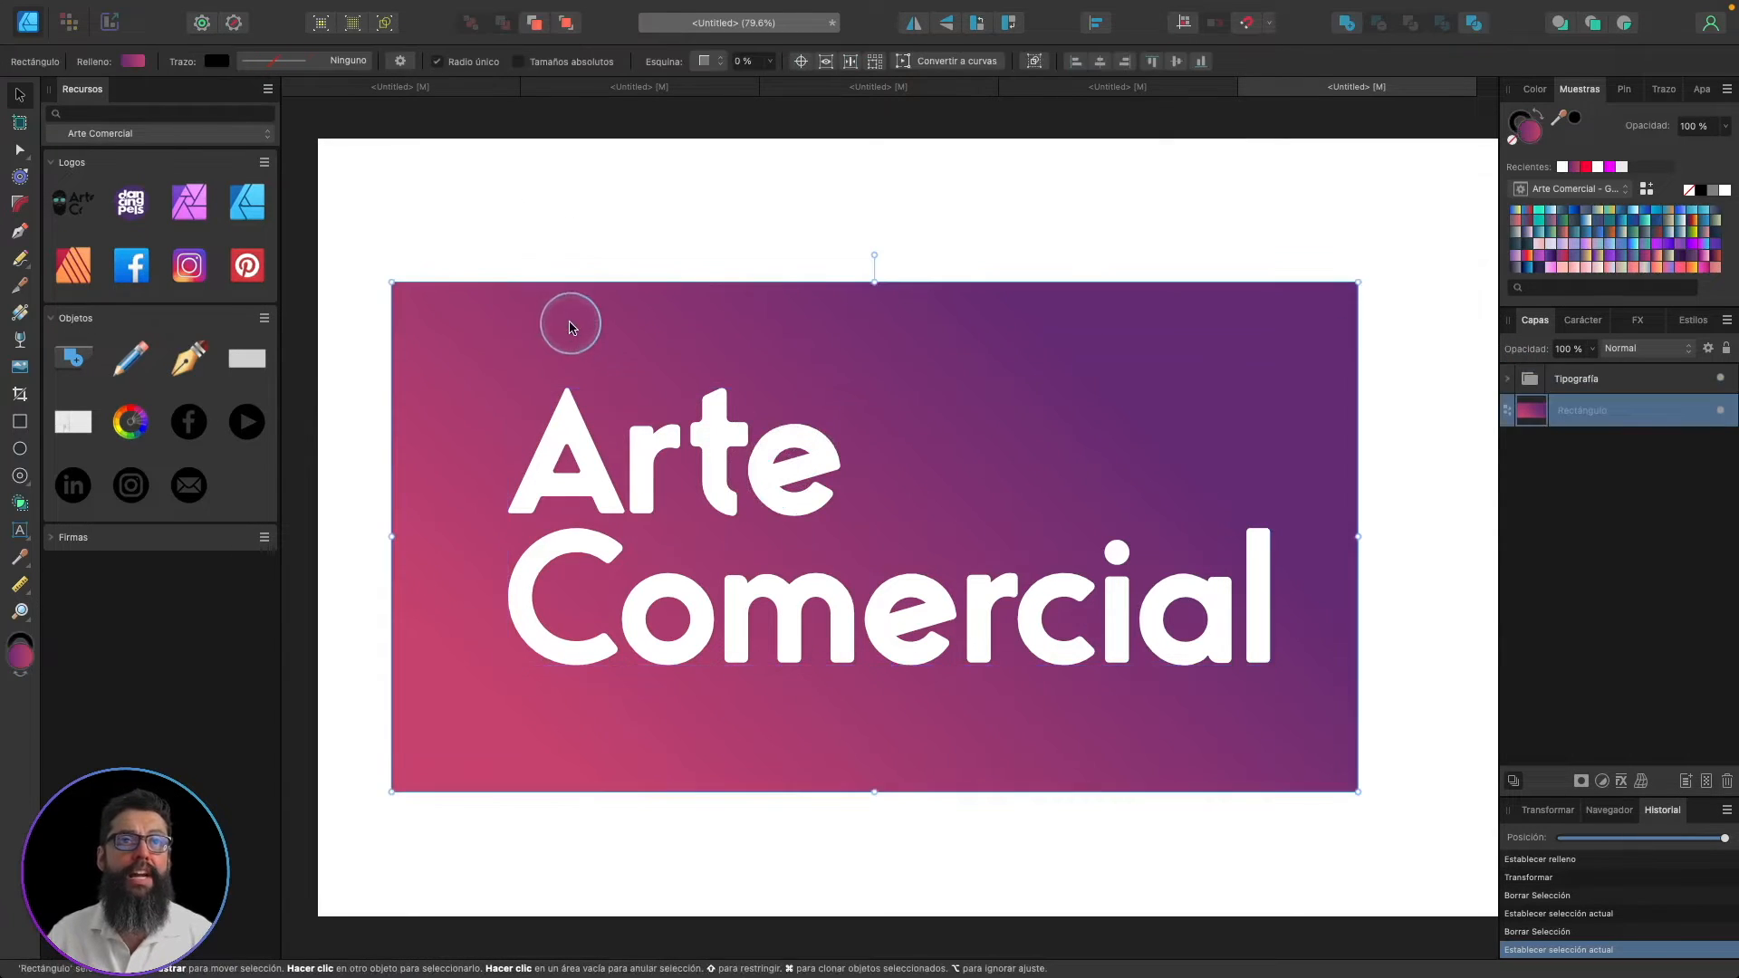
click(433, 237)
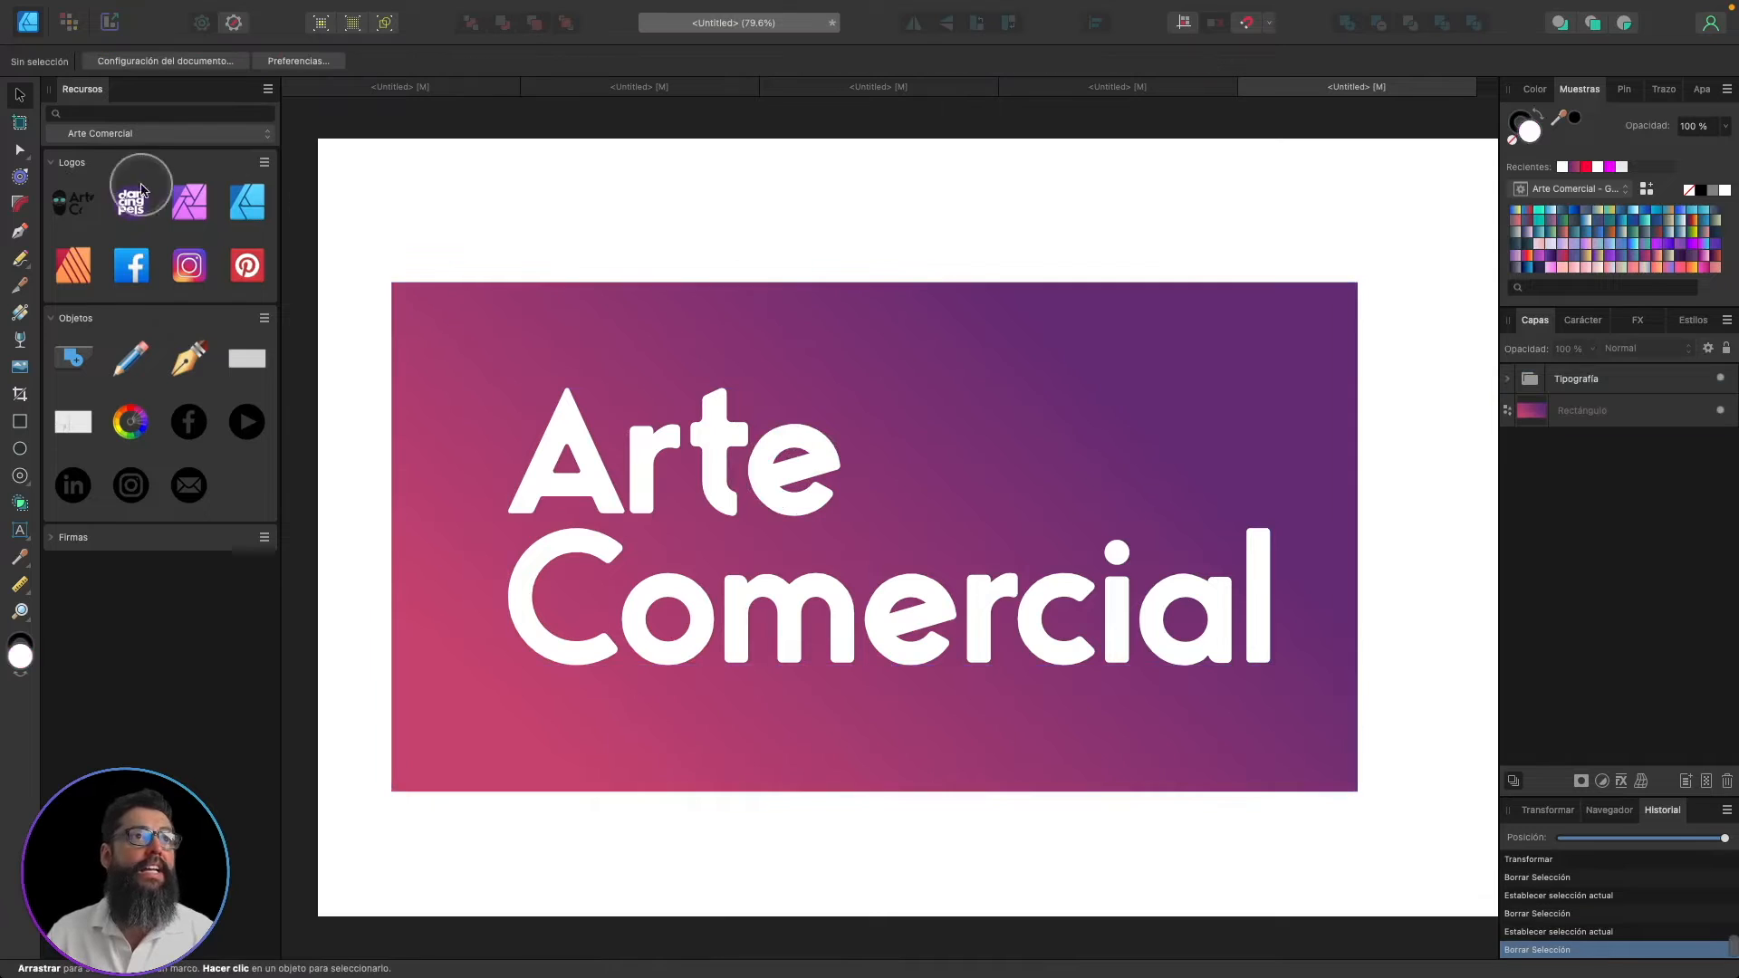
- Activate the Knife tool and select all the letter curves of the word "Comercial"
click(19, 287)
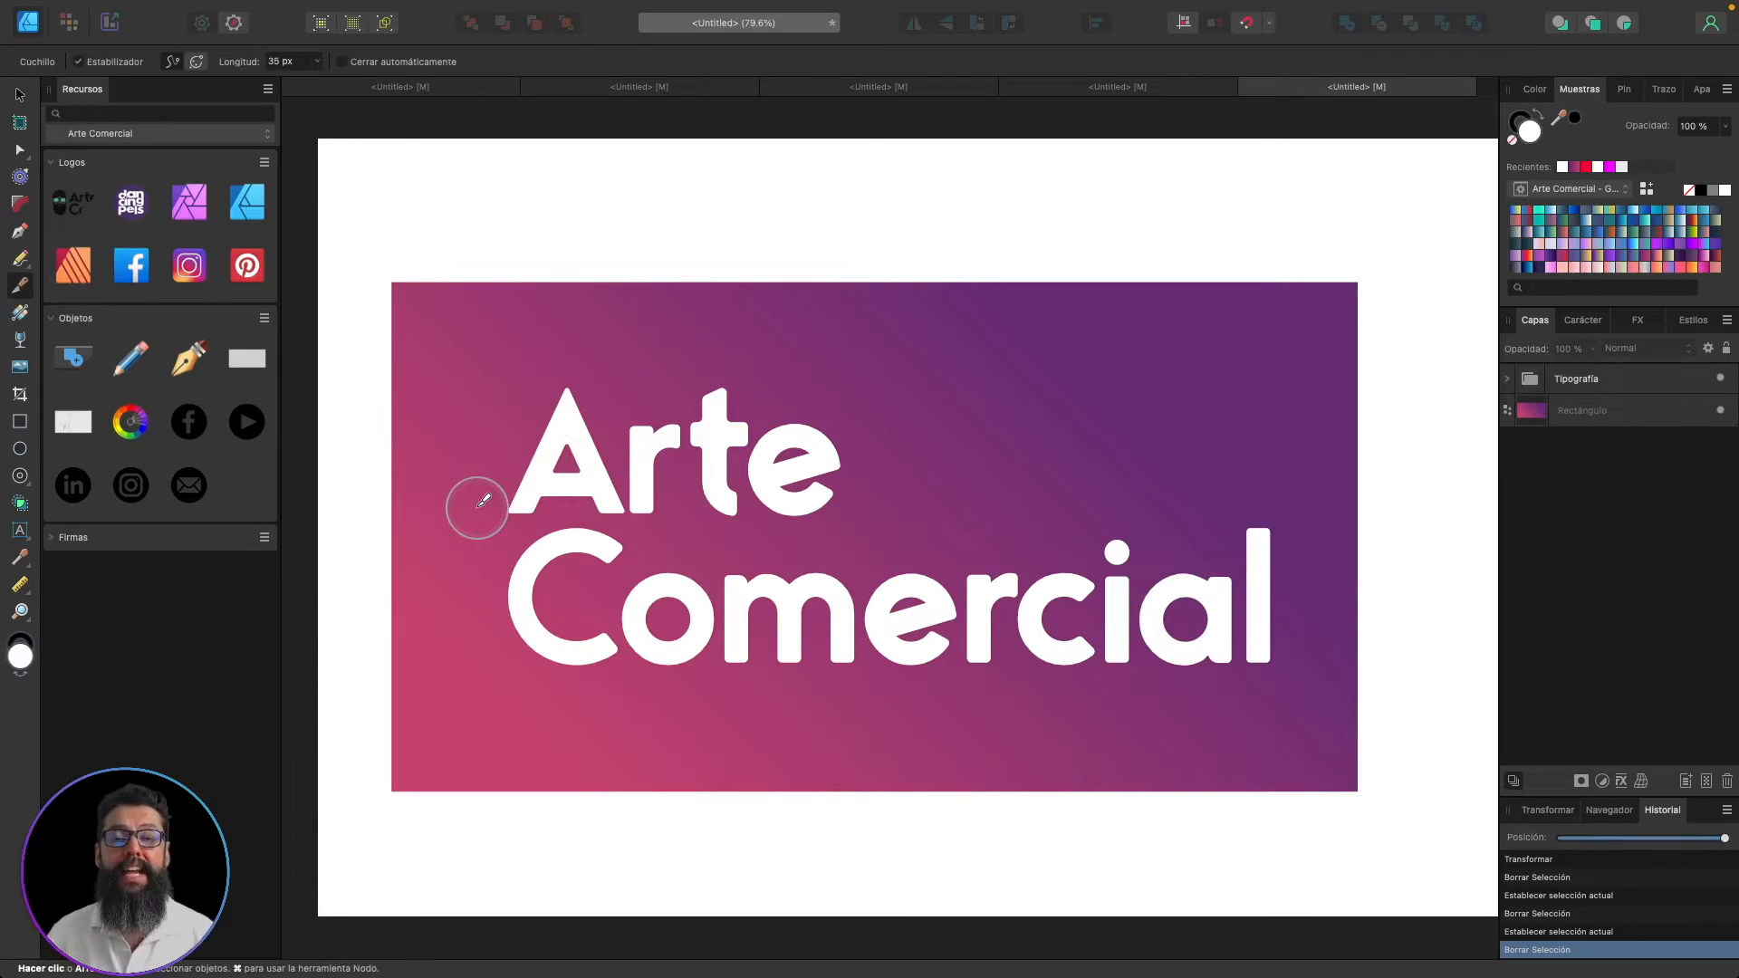
drag(483, 502, 1328, 707)
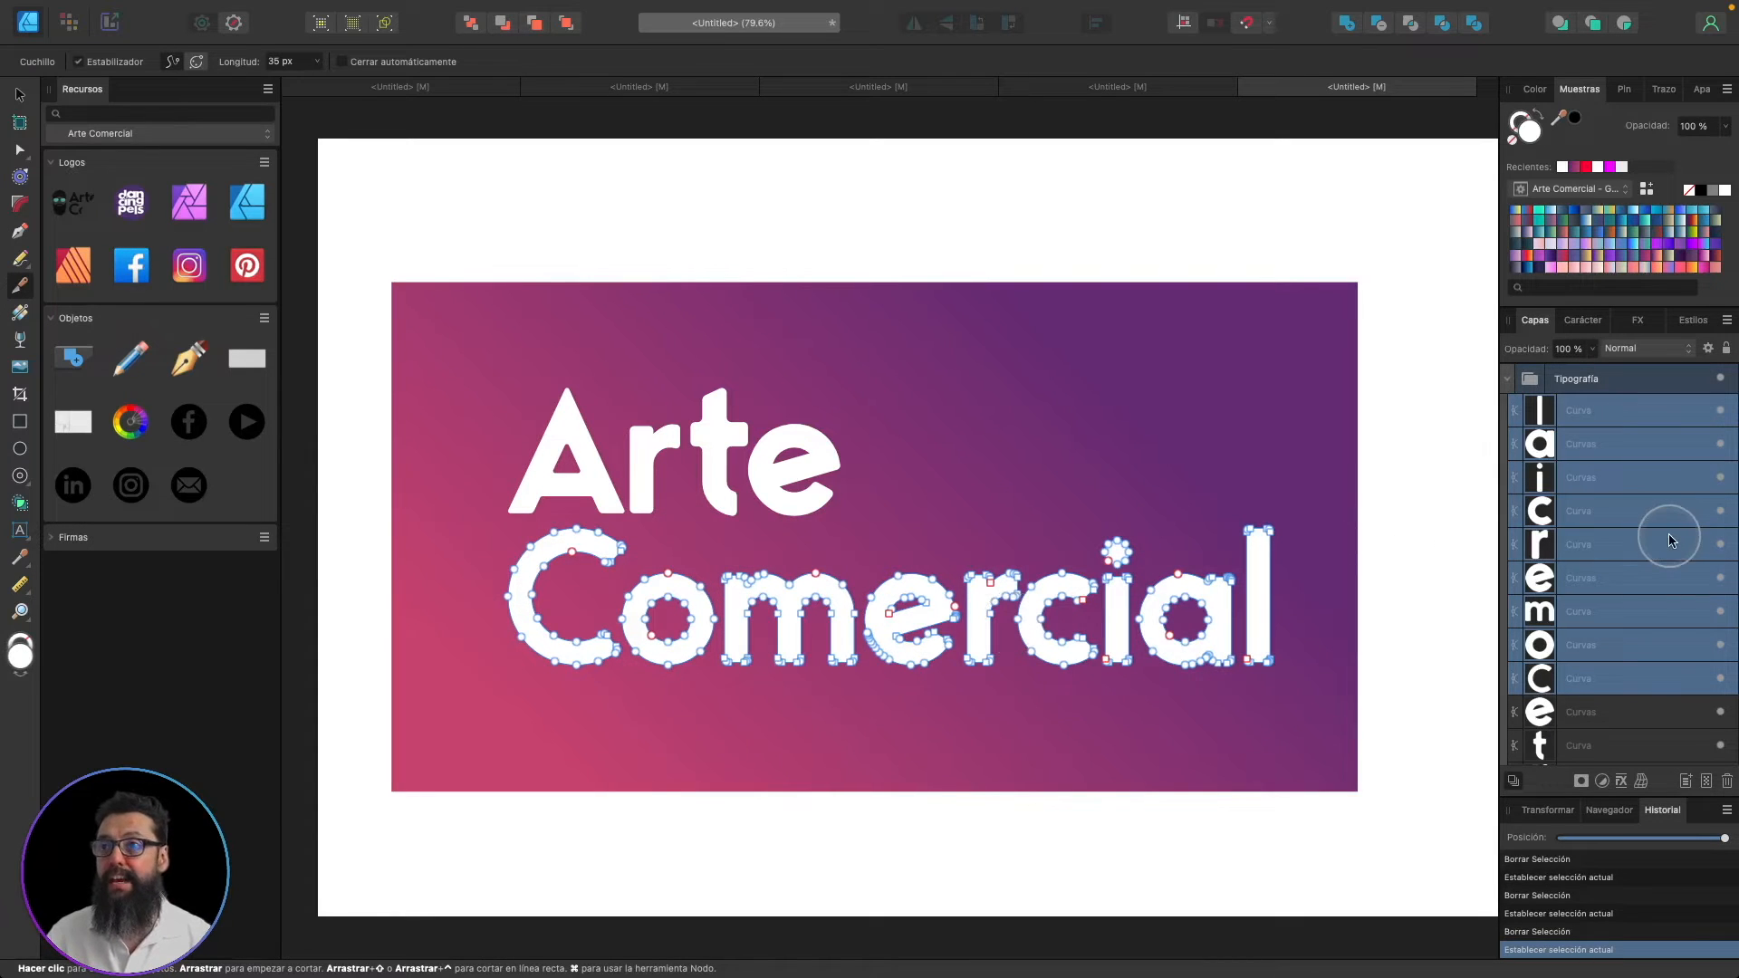
scroll(1671, 541, down, 3)
scroll(1671, 540, up, 3)
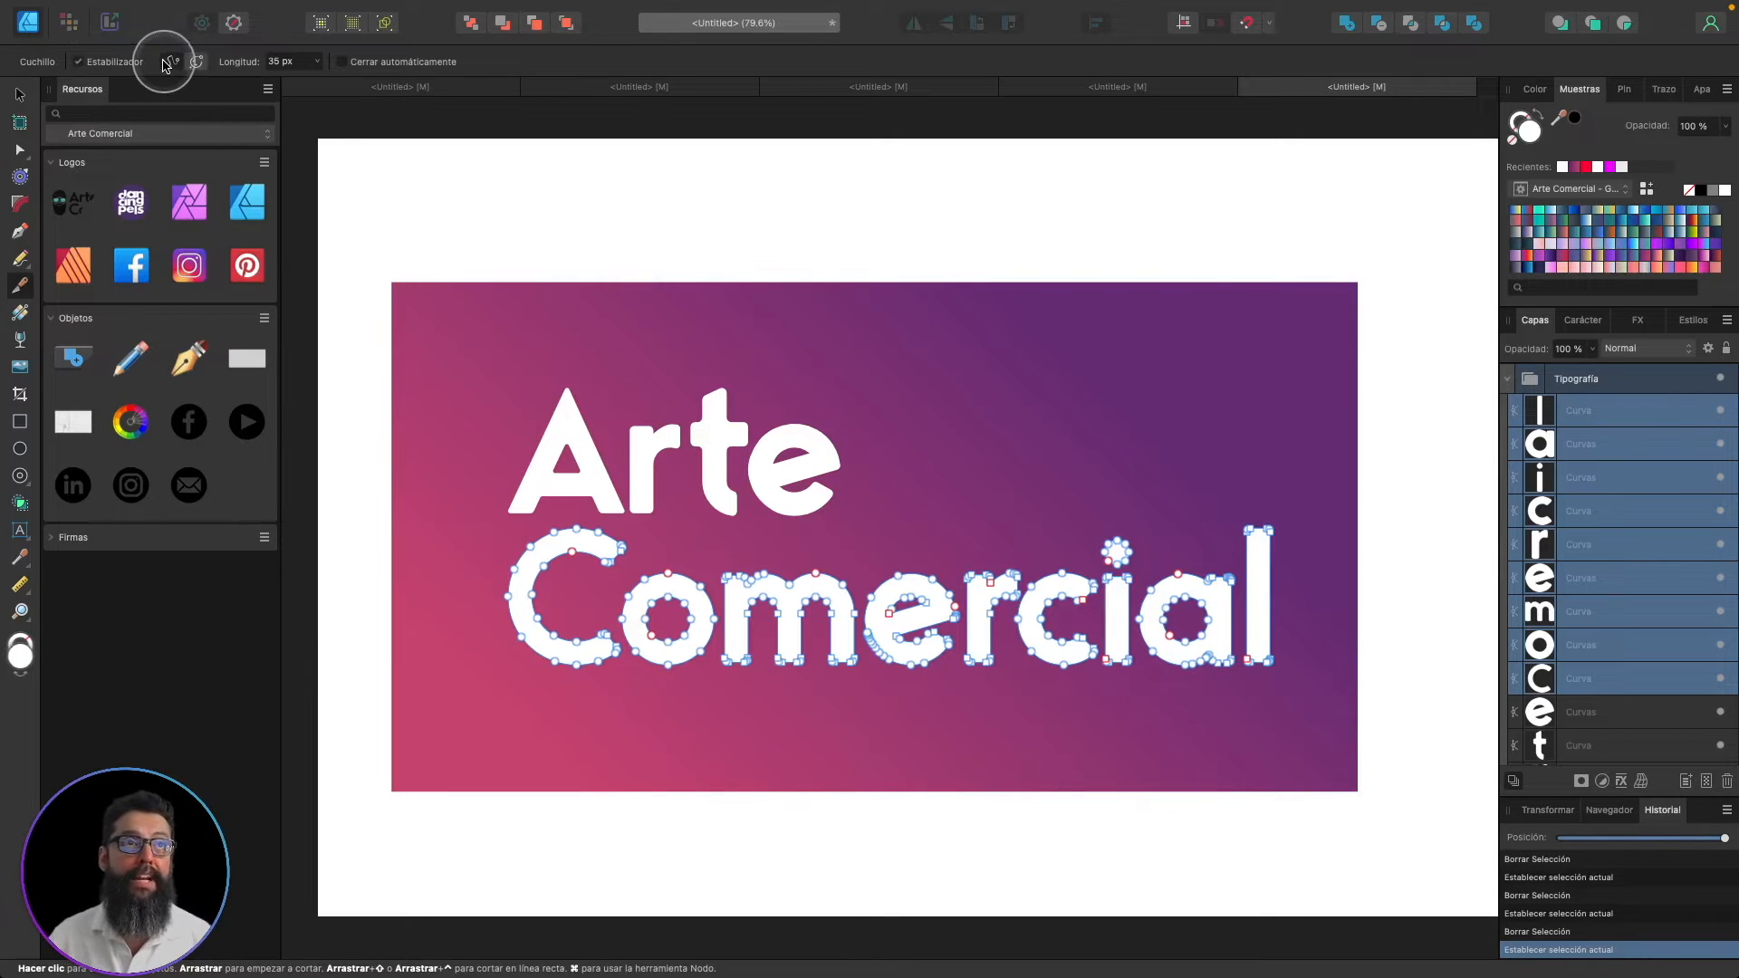
- Turn off the Knife tool's stabilizer, then try a cut on the "Comercial" letters and undo it
click(82, 62)
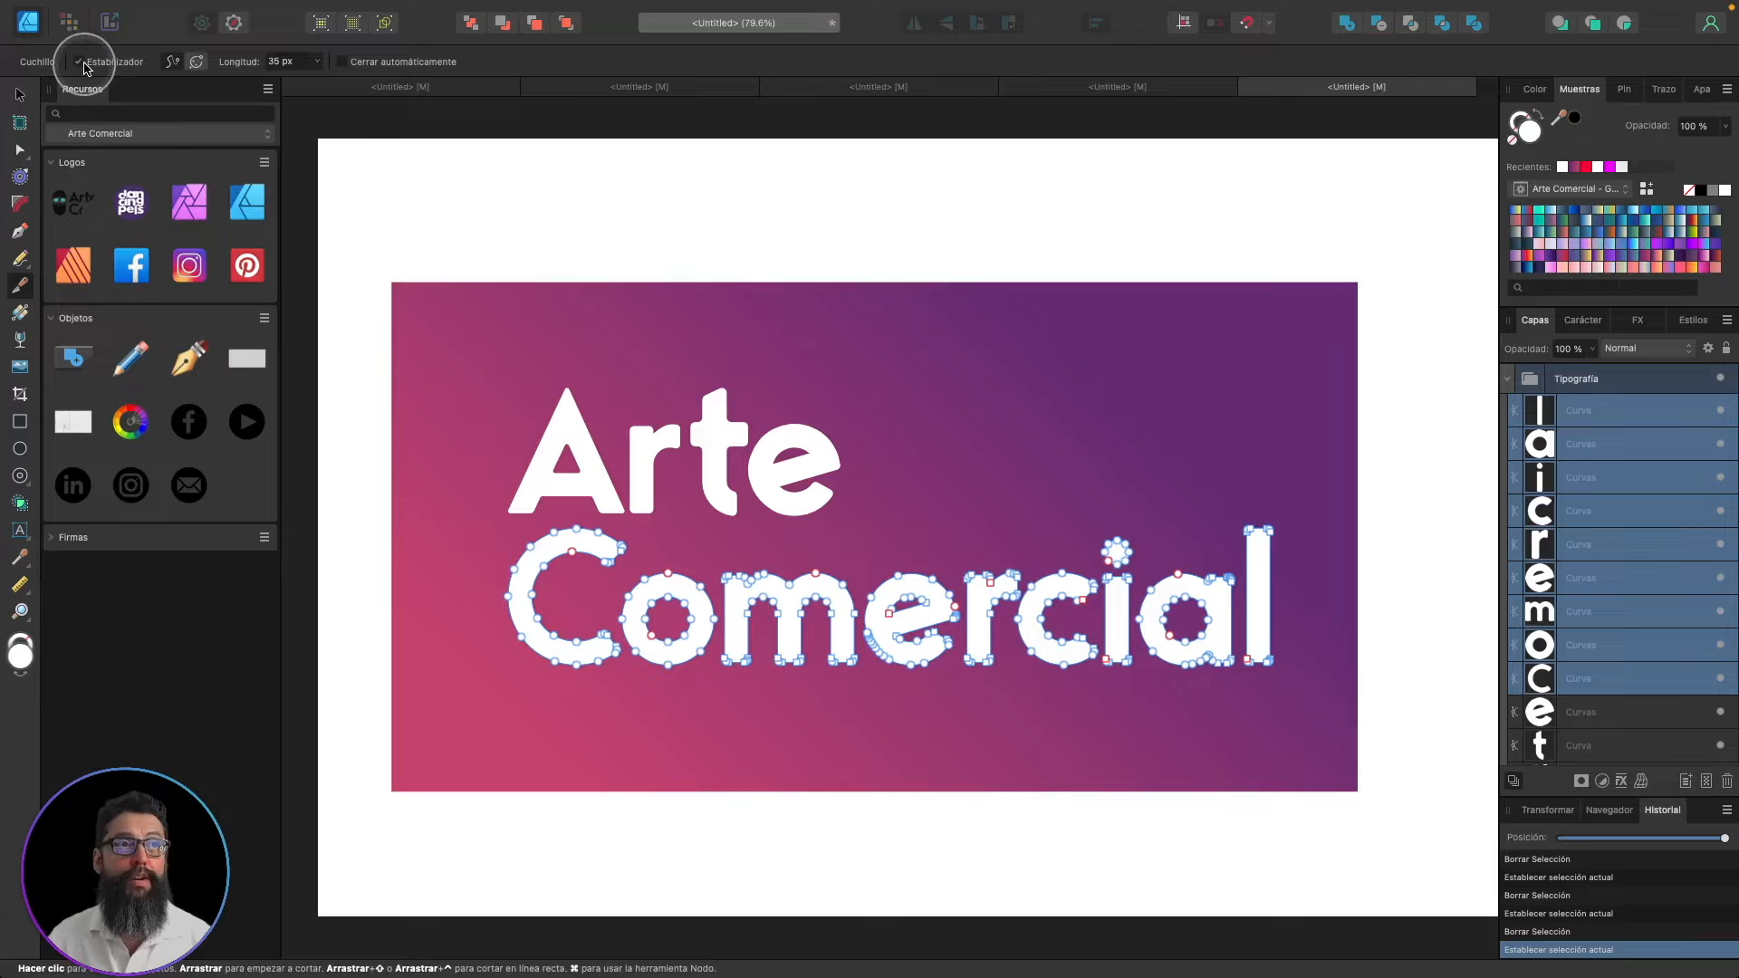
click(543, 609)
key(super+z)
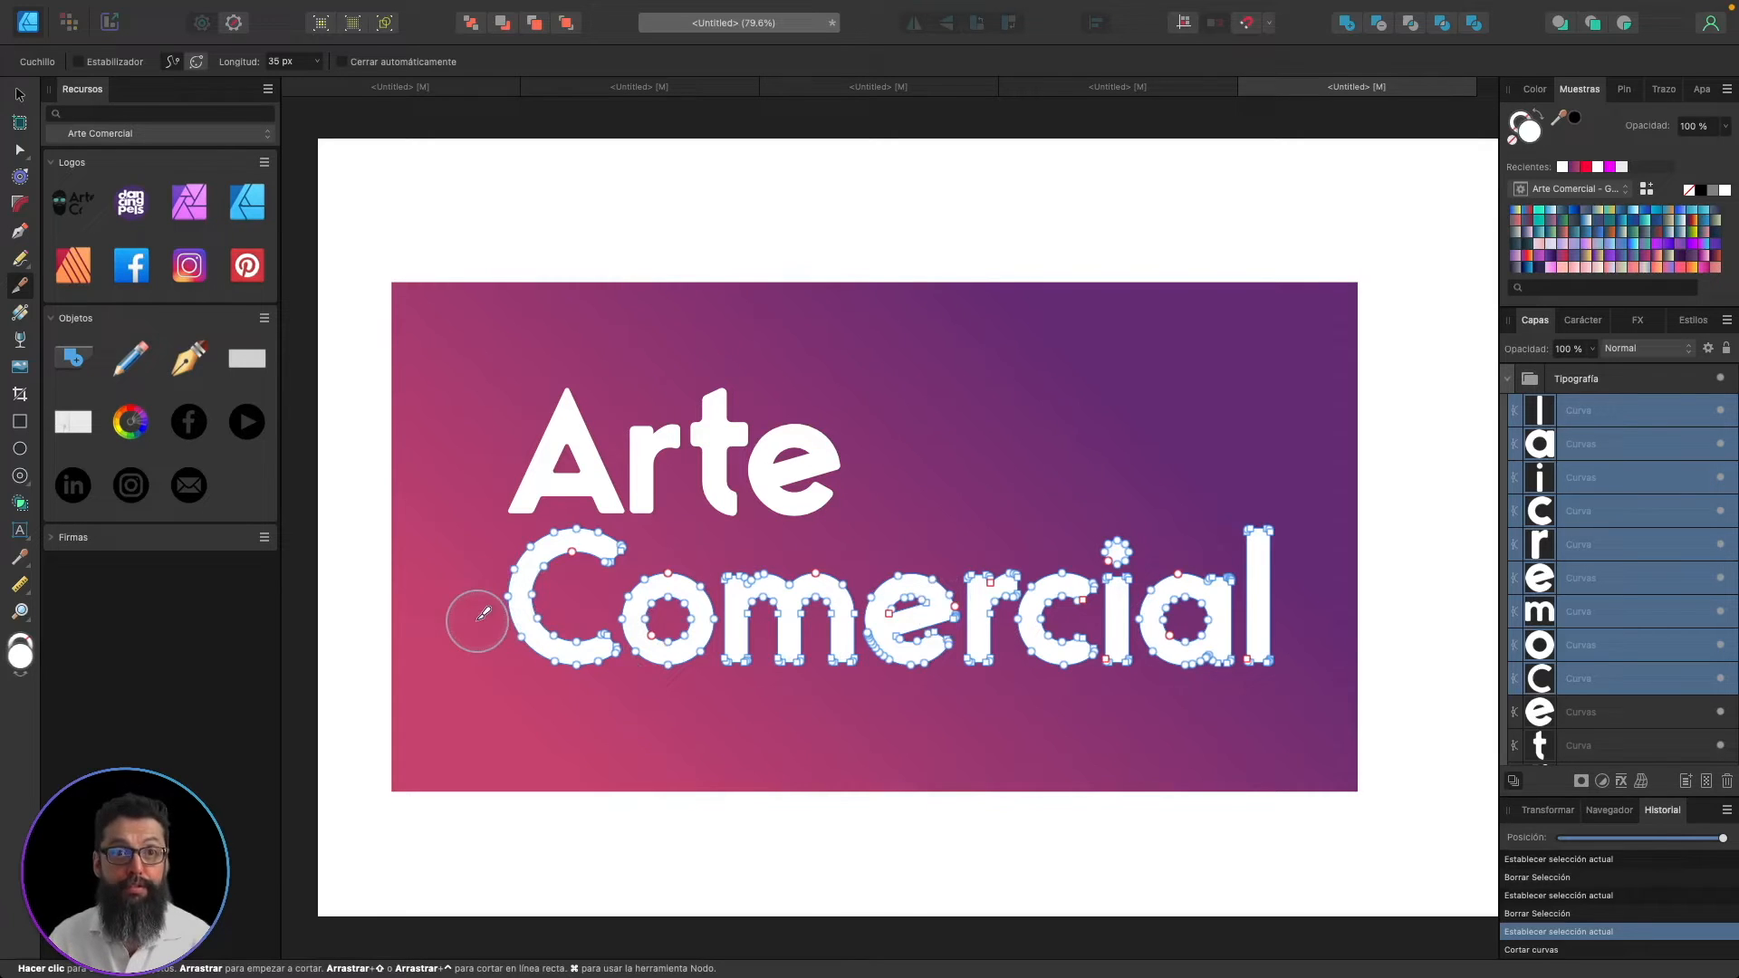
- Slice the "Comercial" letters with one straight, nearly horizontal cut through the middle, and group their lower halves
drag(478, 621, 1333, 606)
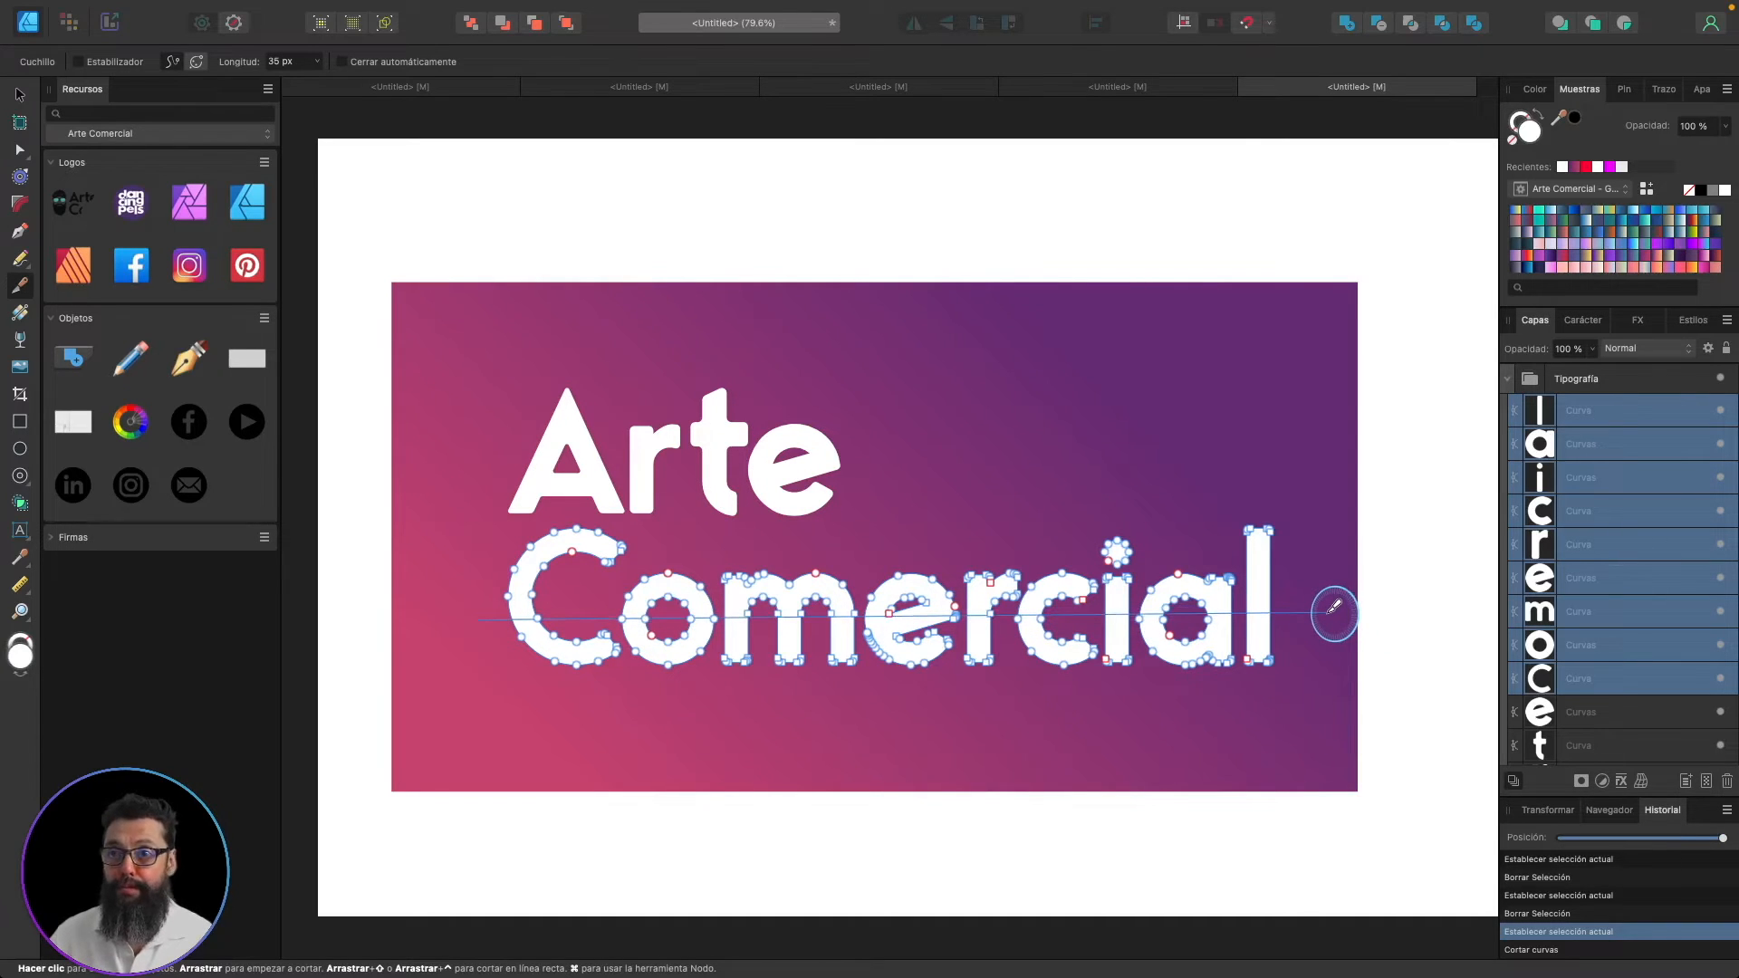
drag(1333, 607, 1329, 609)
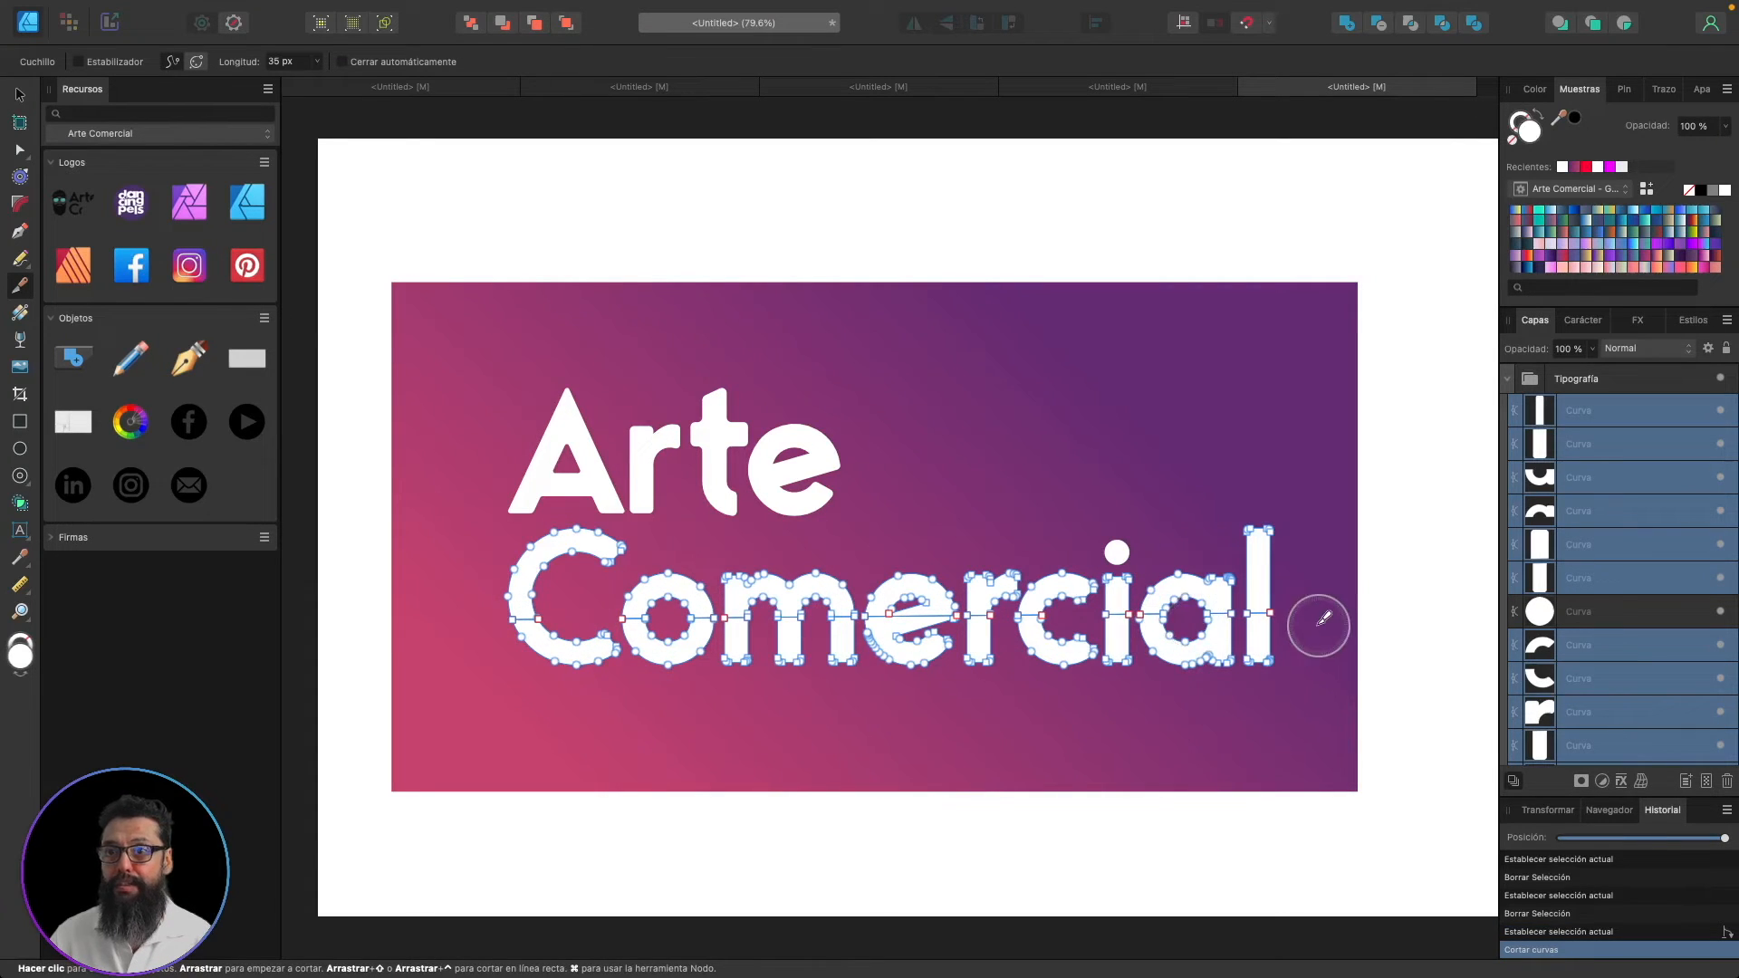
drag(463, 576, 1310, 715)
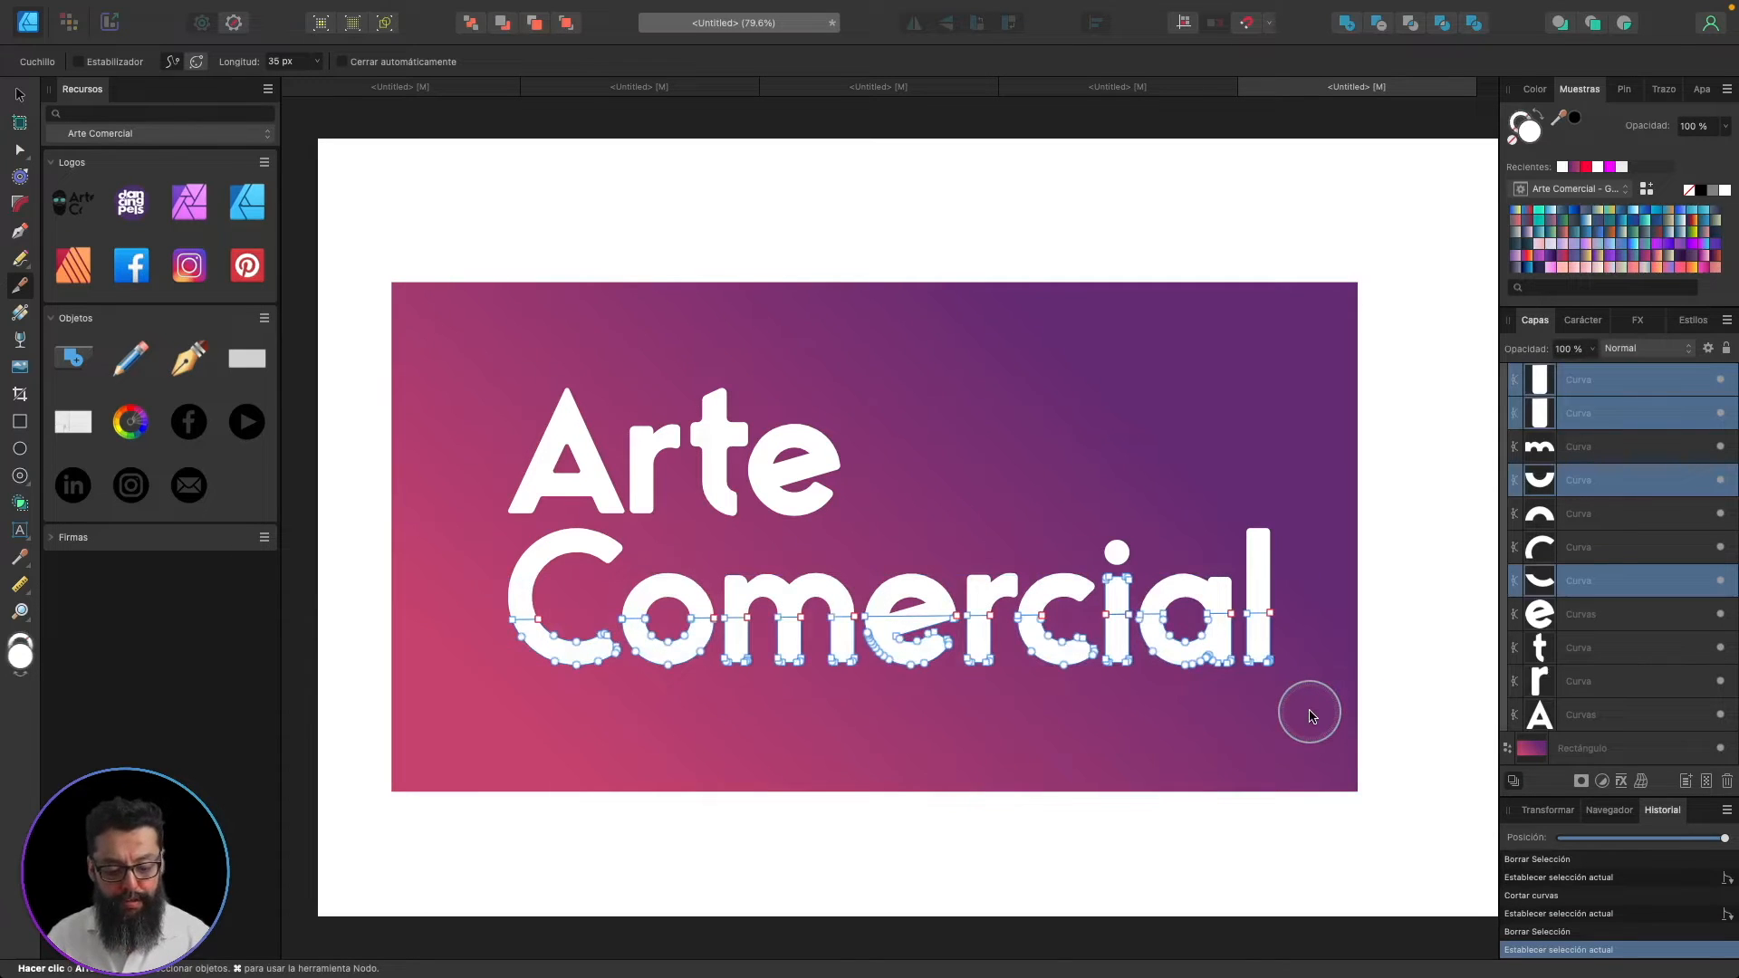
key(super+g)
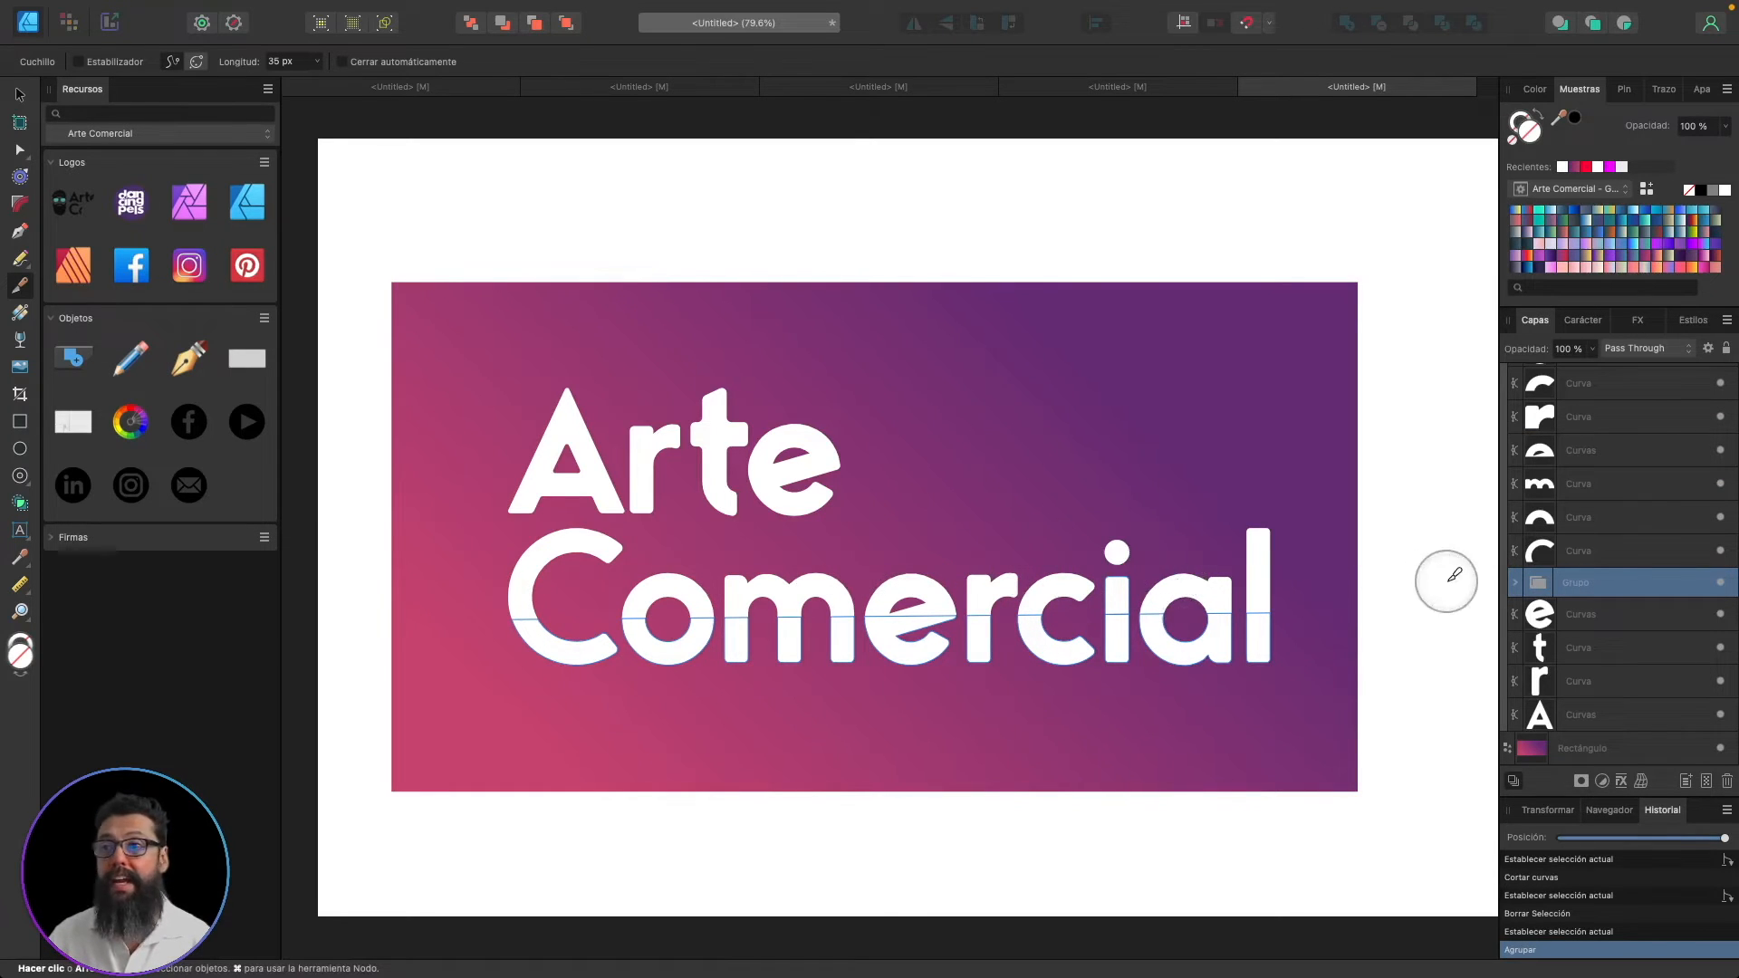
- Select all the upper halves of the sliced "Comercial" letters and group them
click(1517, 584)
scroll(1610, 639, down, 3)
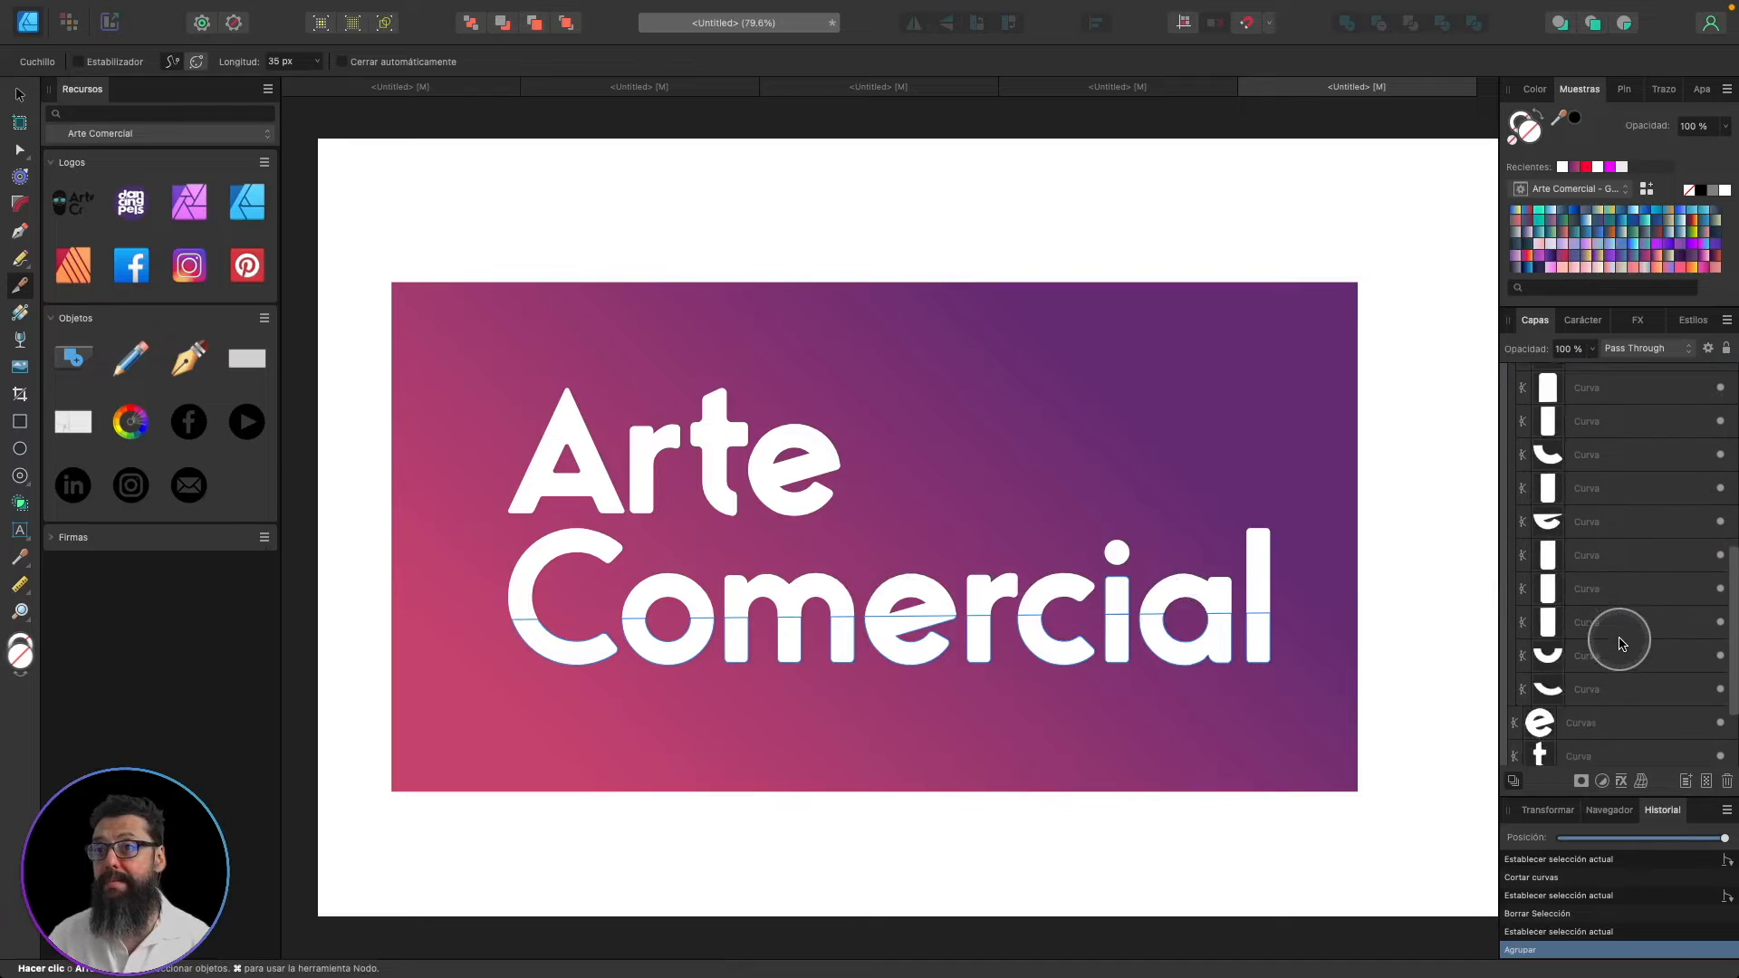
click(1378, 510)
drag(1312, 507, 437, 638)
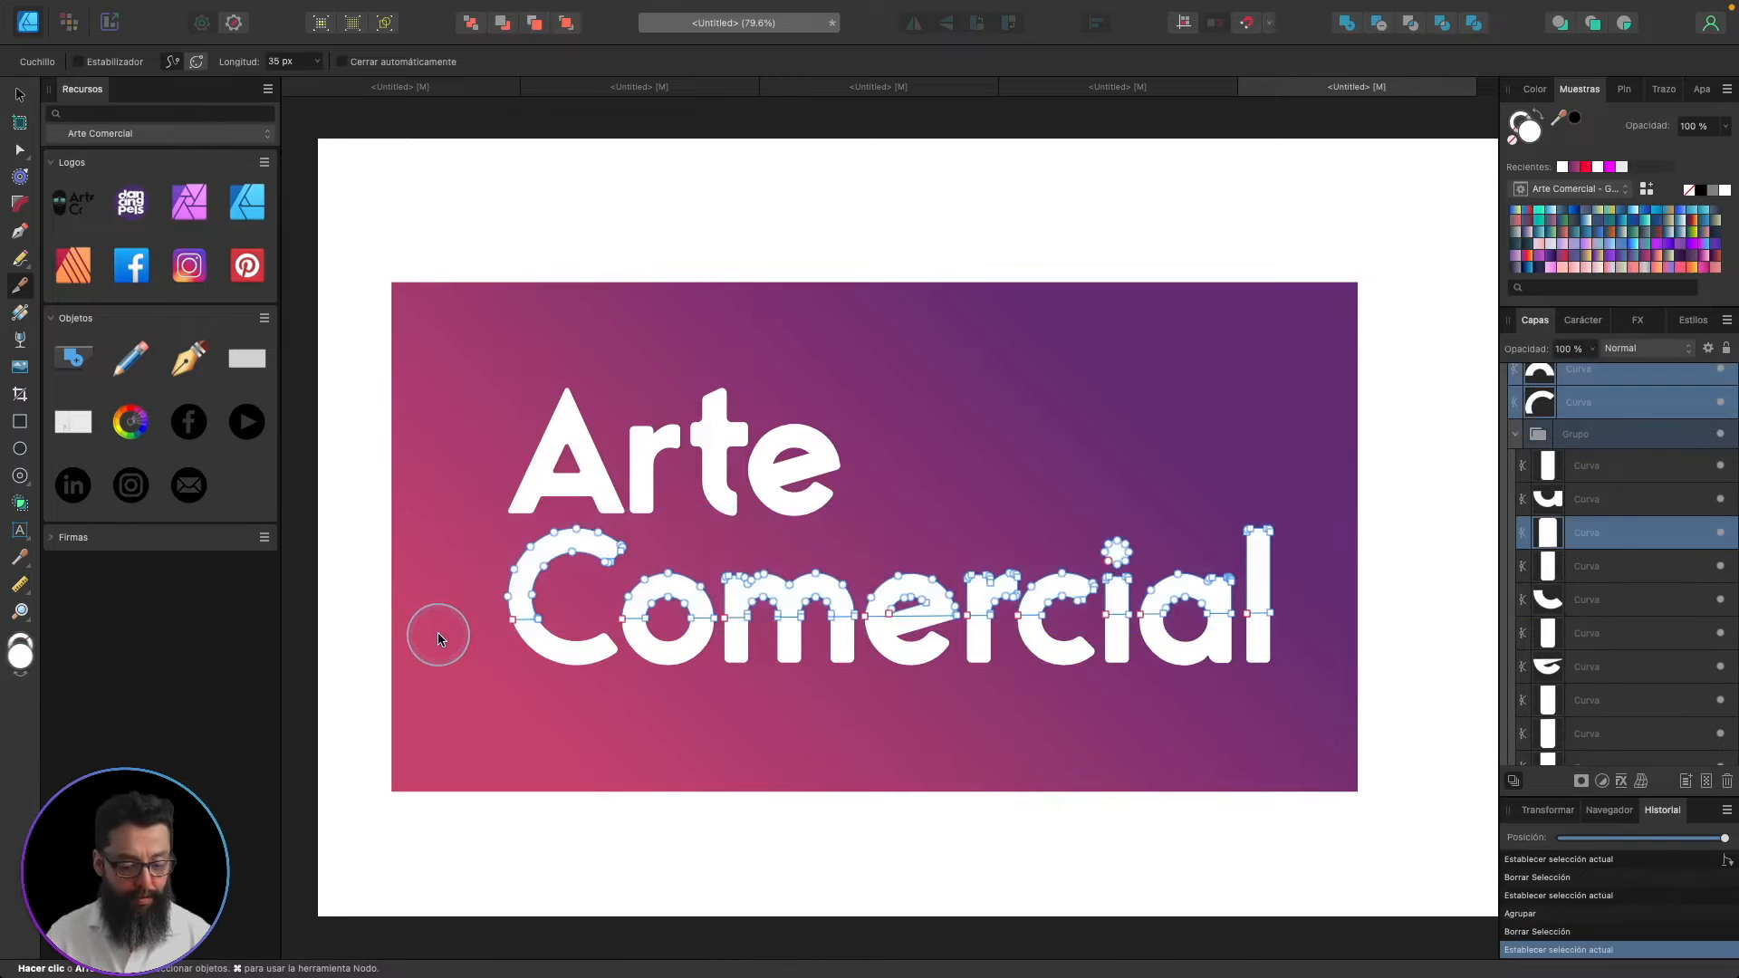
key(super)
key(super+g)
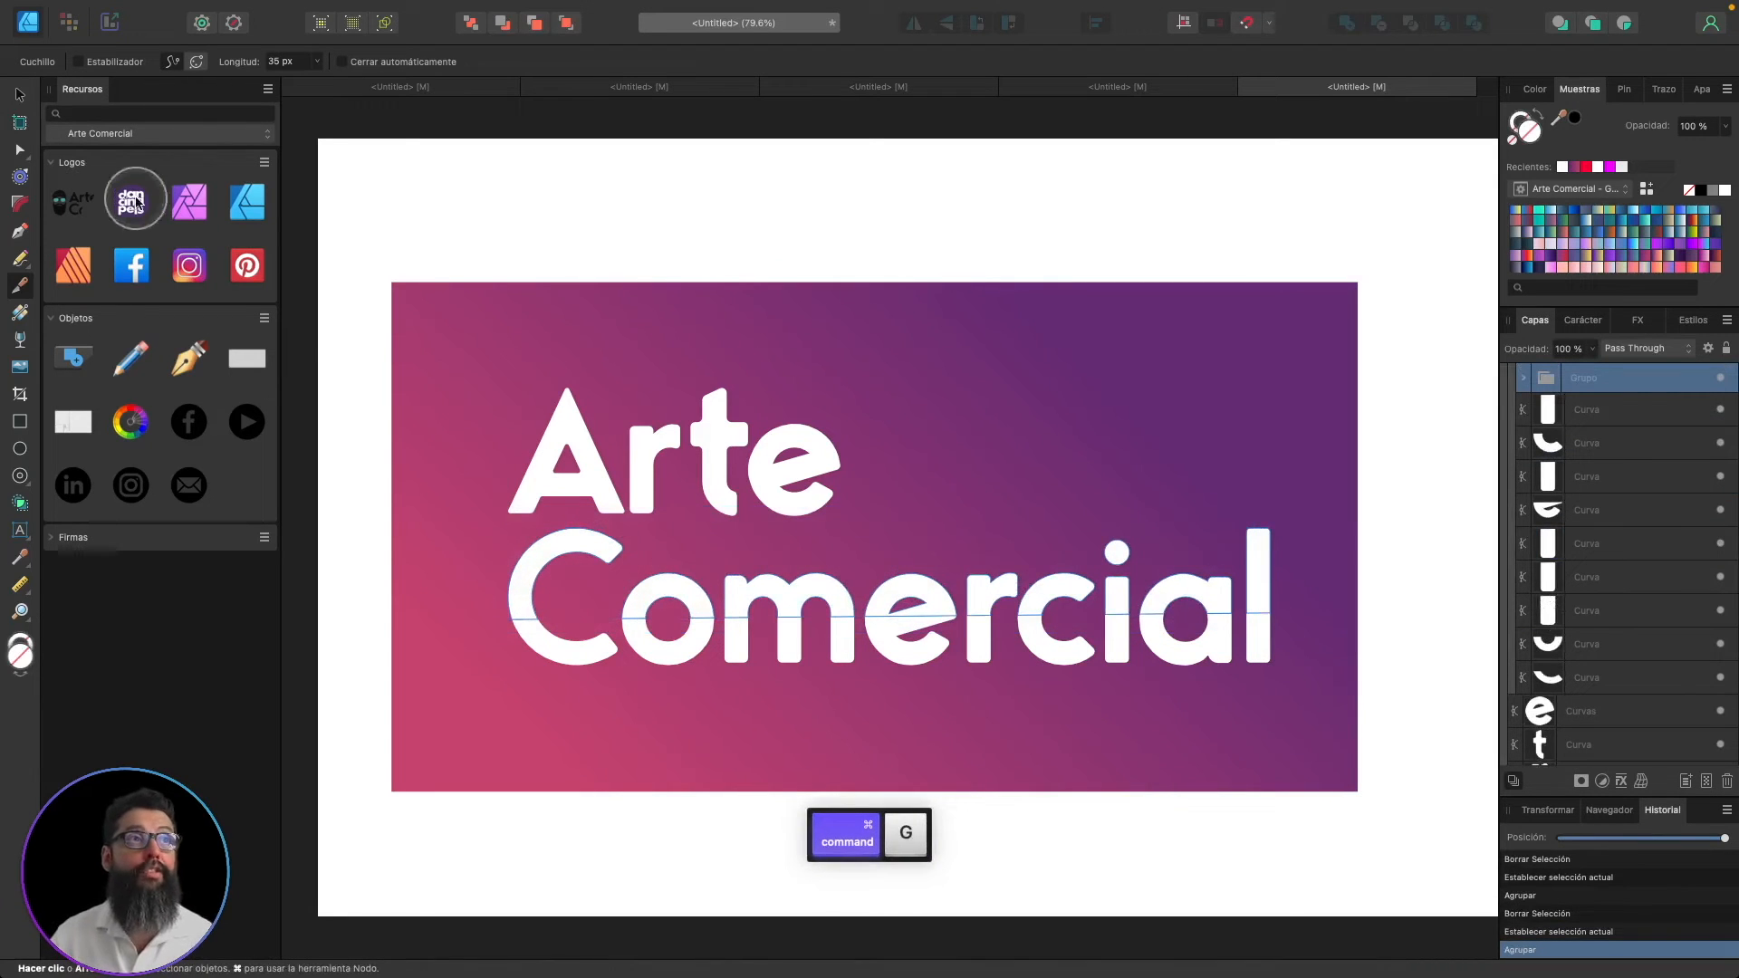
- Shift the upper-half group of "Comercial" slightly up and to the left so the slice gap shows
click(20, 94)
drag(763, 597, 758, 593)
click(873, 496)
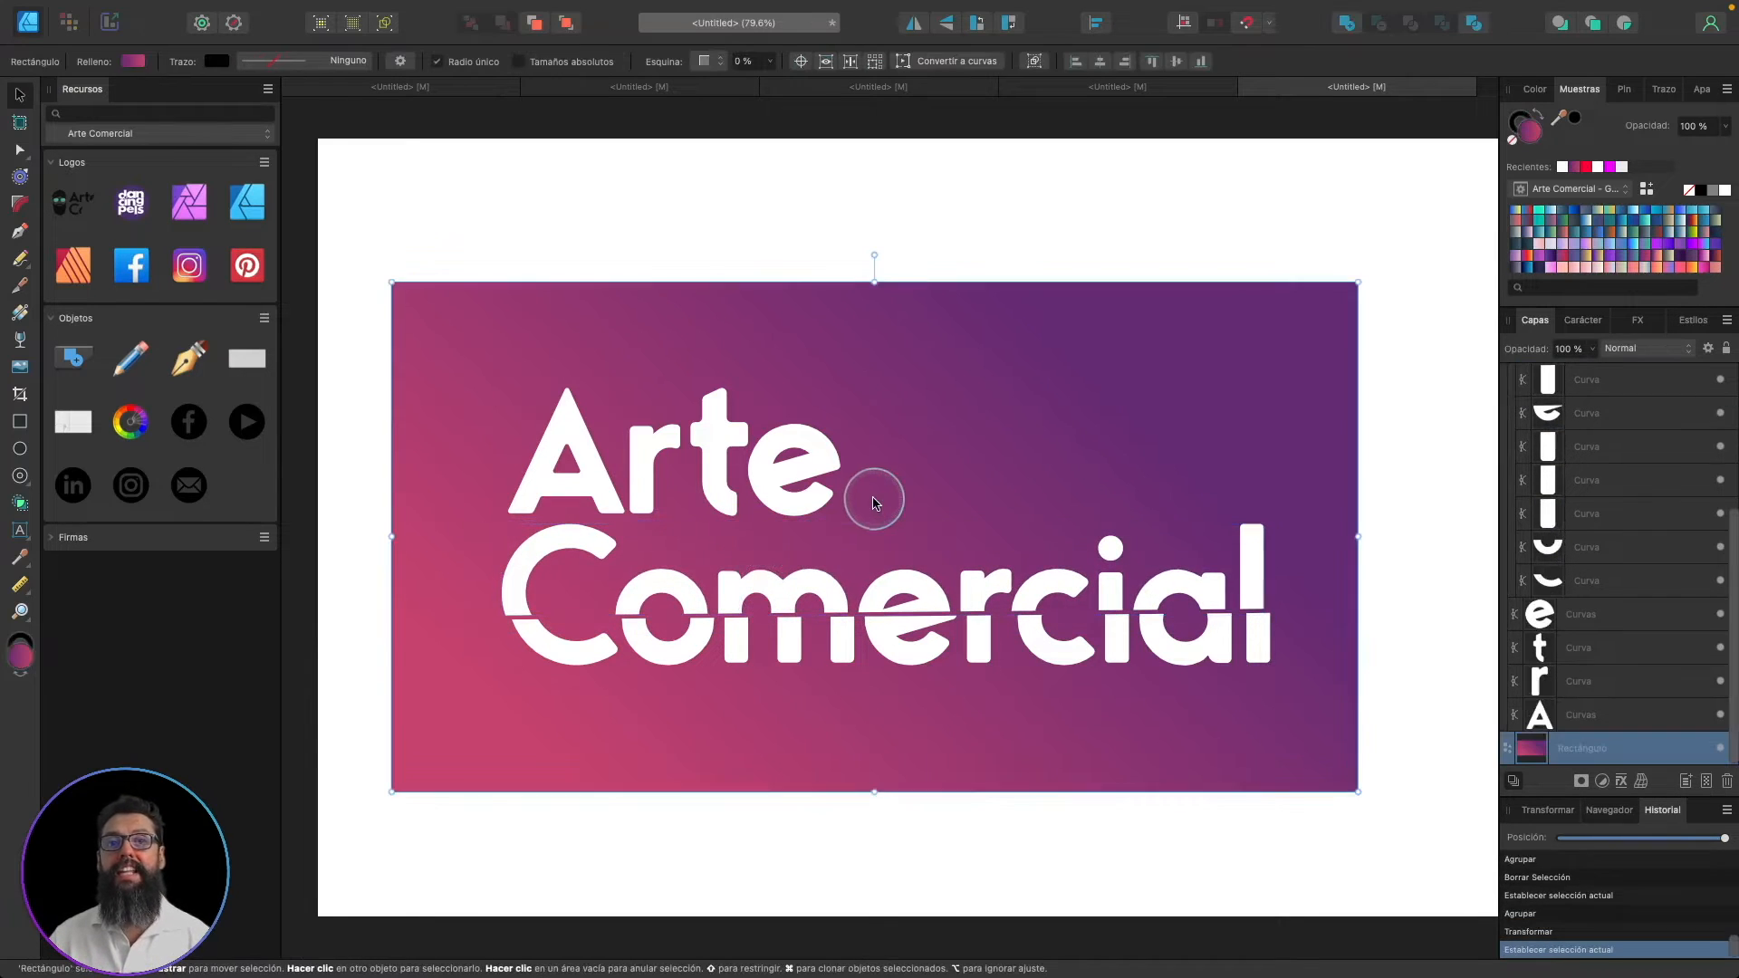
- Activate the Knife tool with its stabilizer on in rope mode at a length of 35 px, leaving nothing selected
click(729, 466)
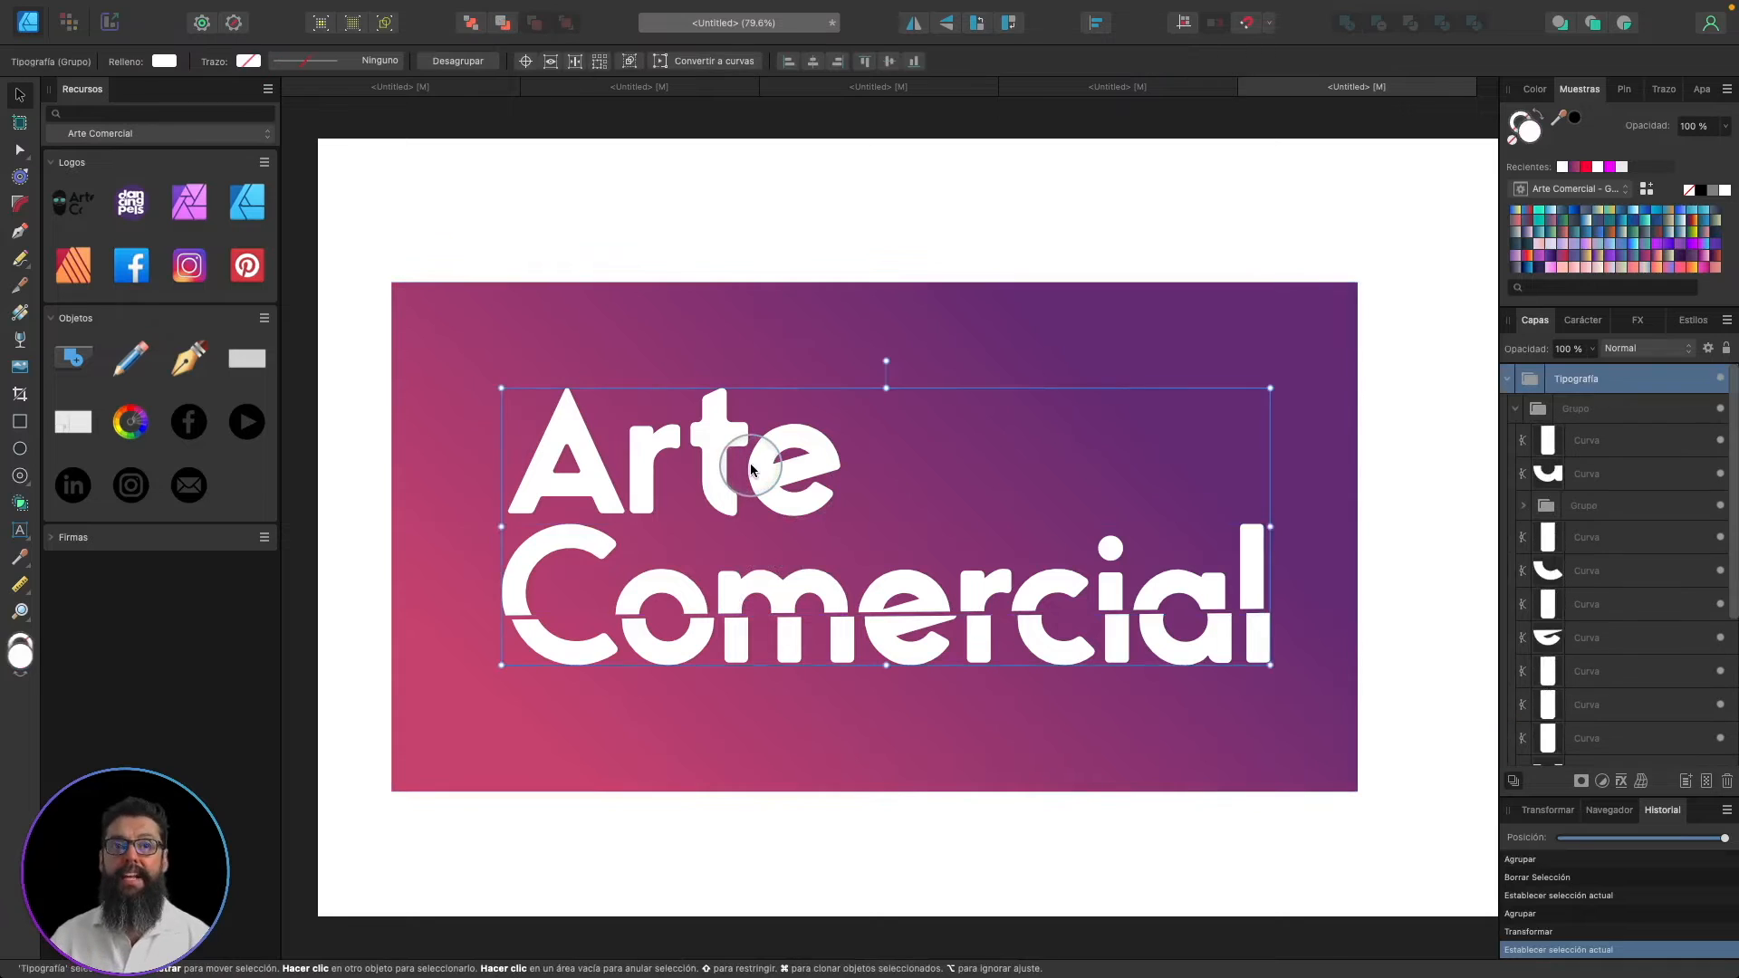
click(17, 290)
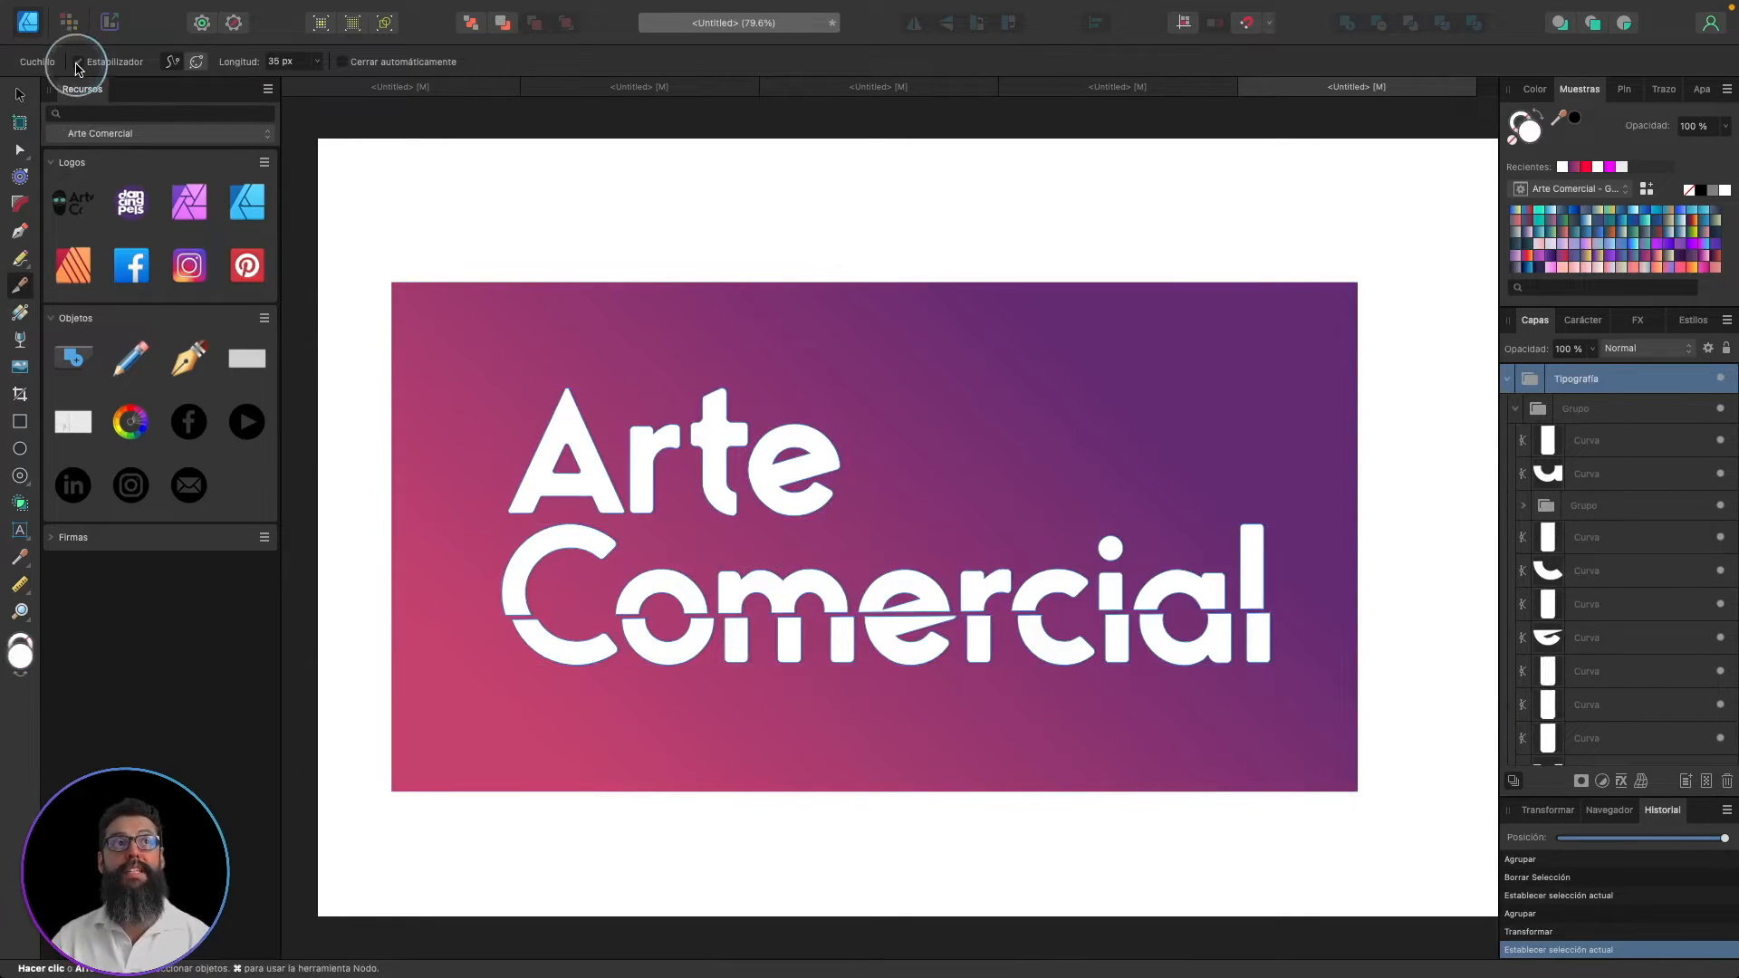
click(173, 62)
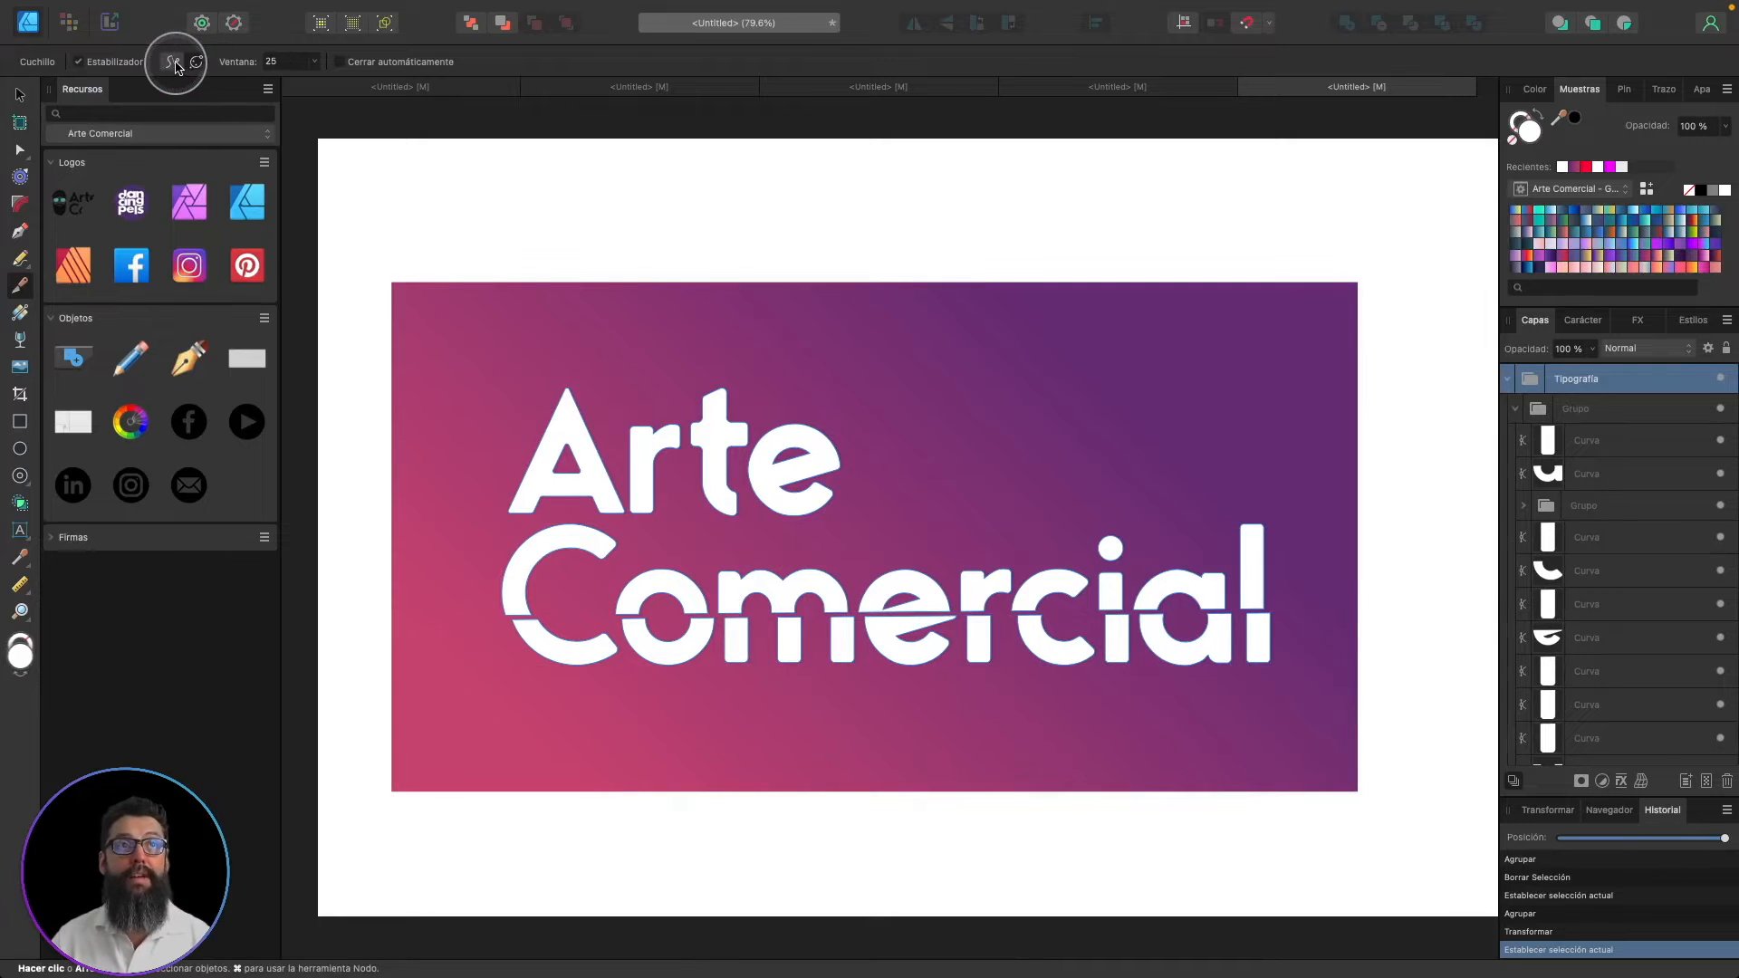
click(195, 62)
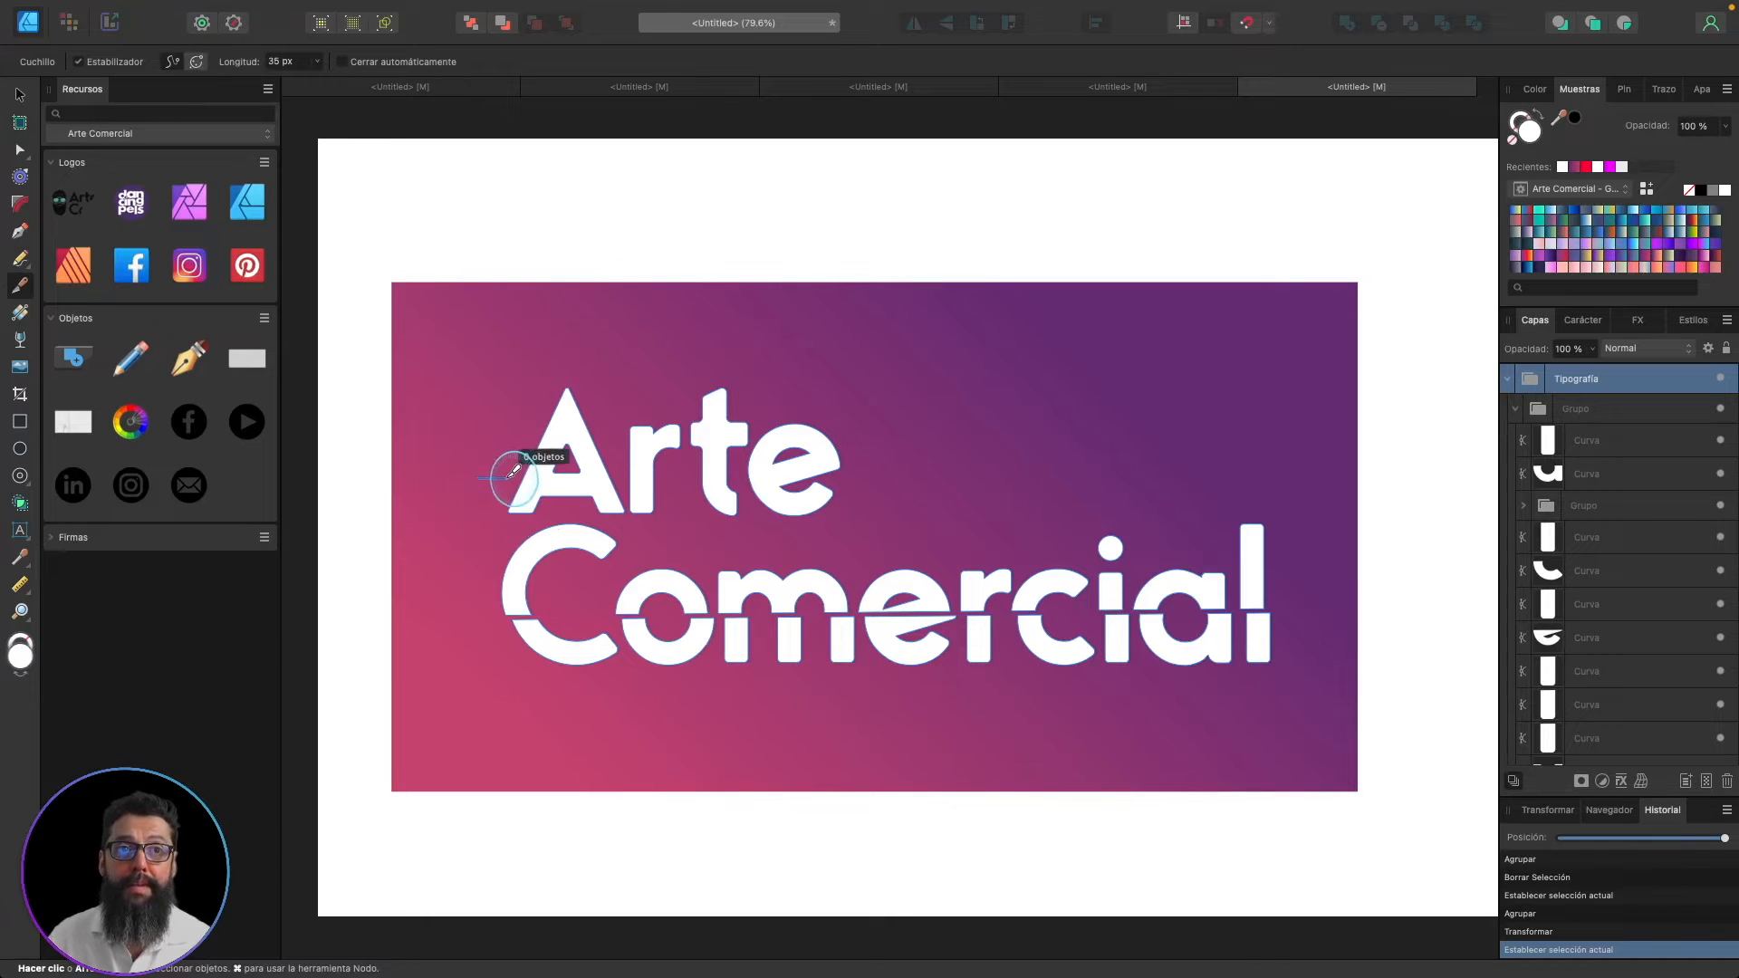
key(Escape)
- Select the "Arte" letters and slice them with one freehand wavy cut through their lower part
drag(435, 331, 932, 524)
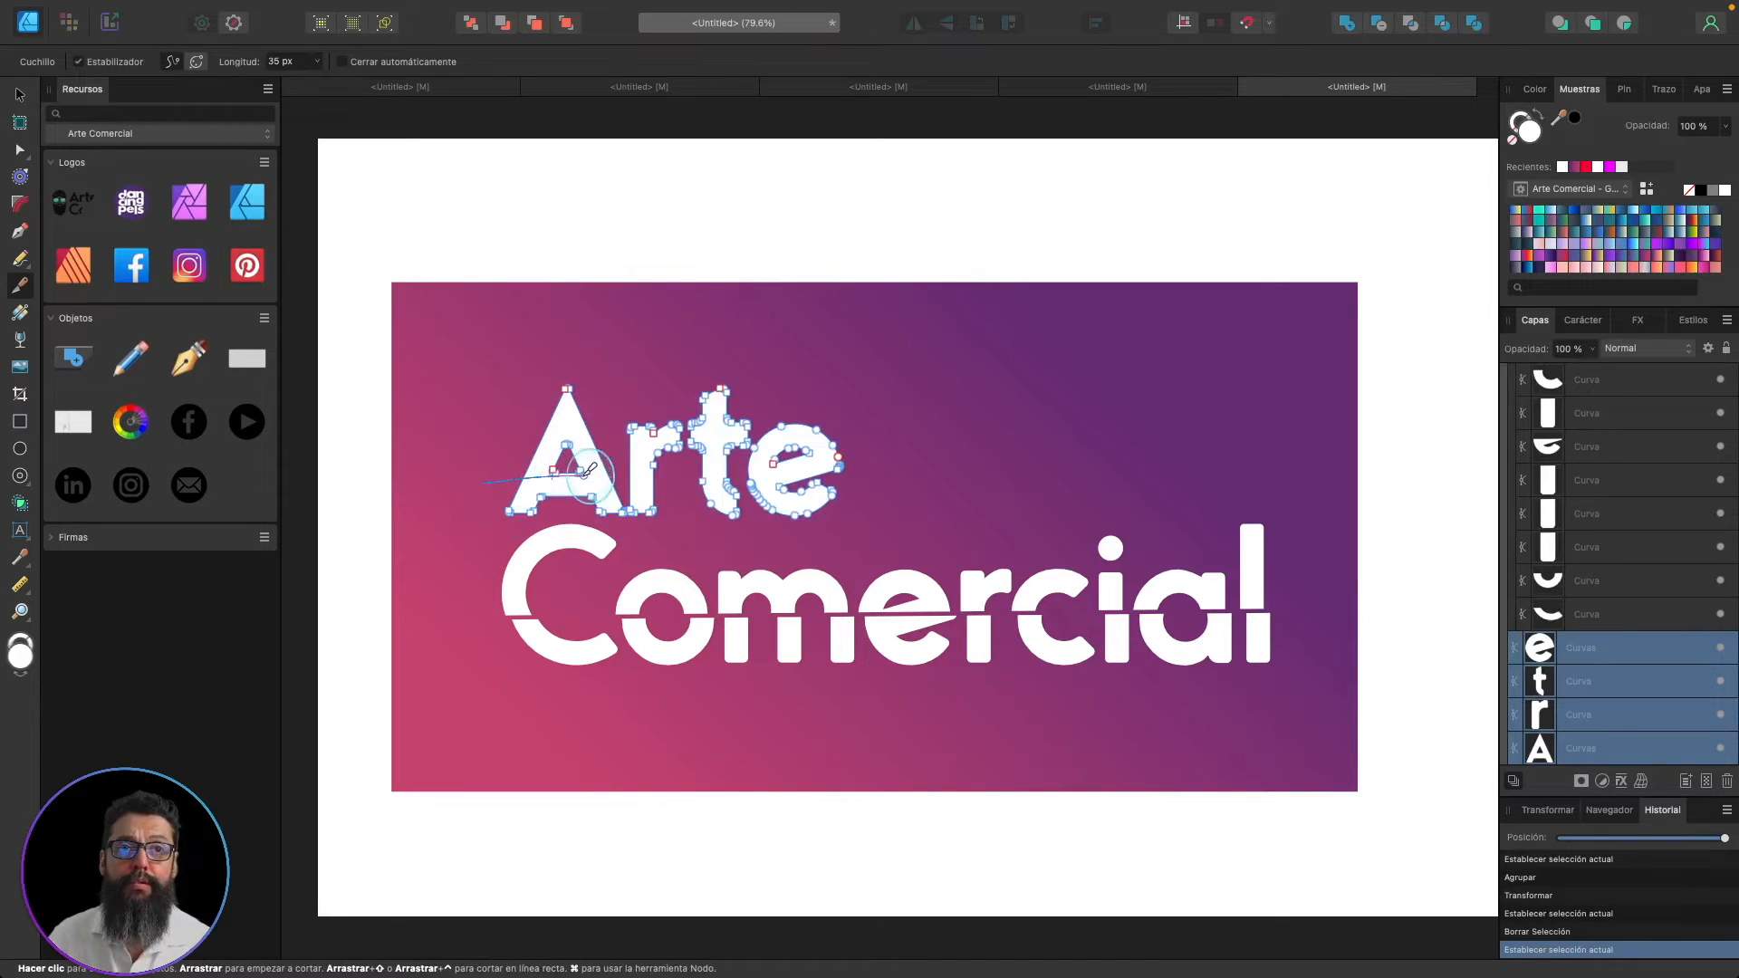
drag(652, 494, 709, 491)
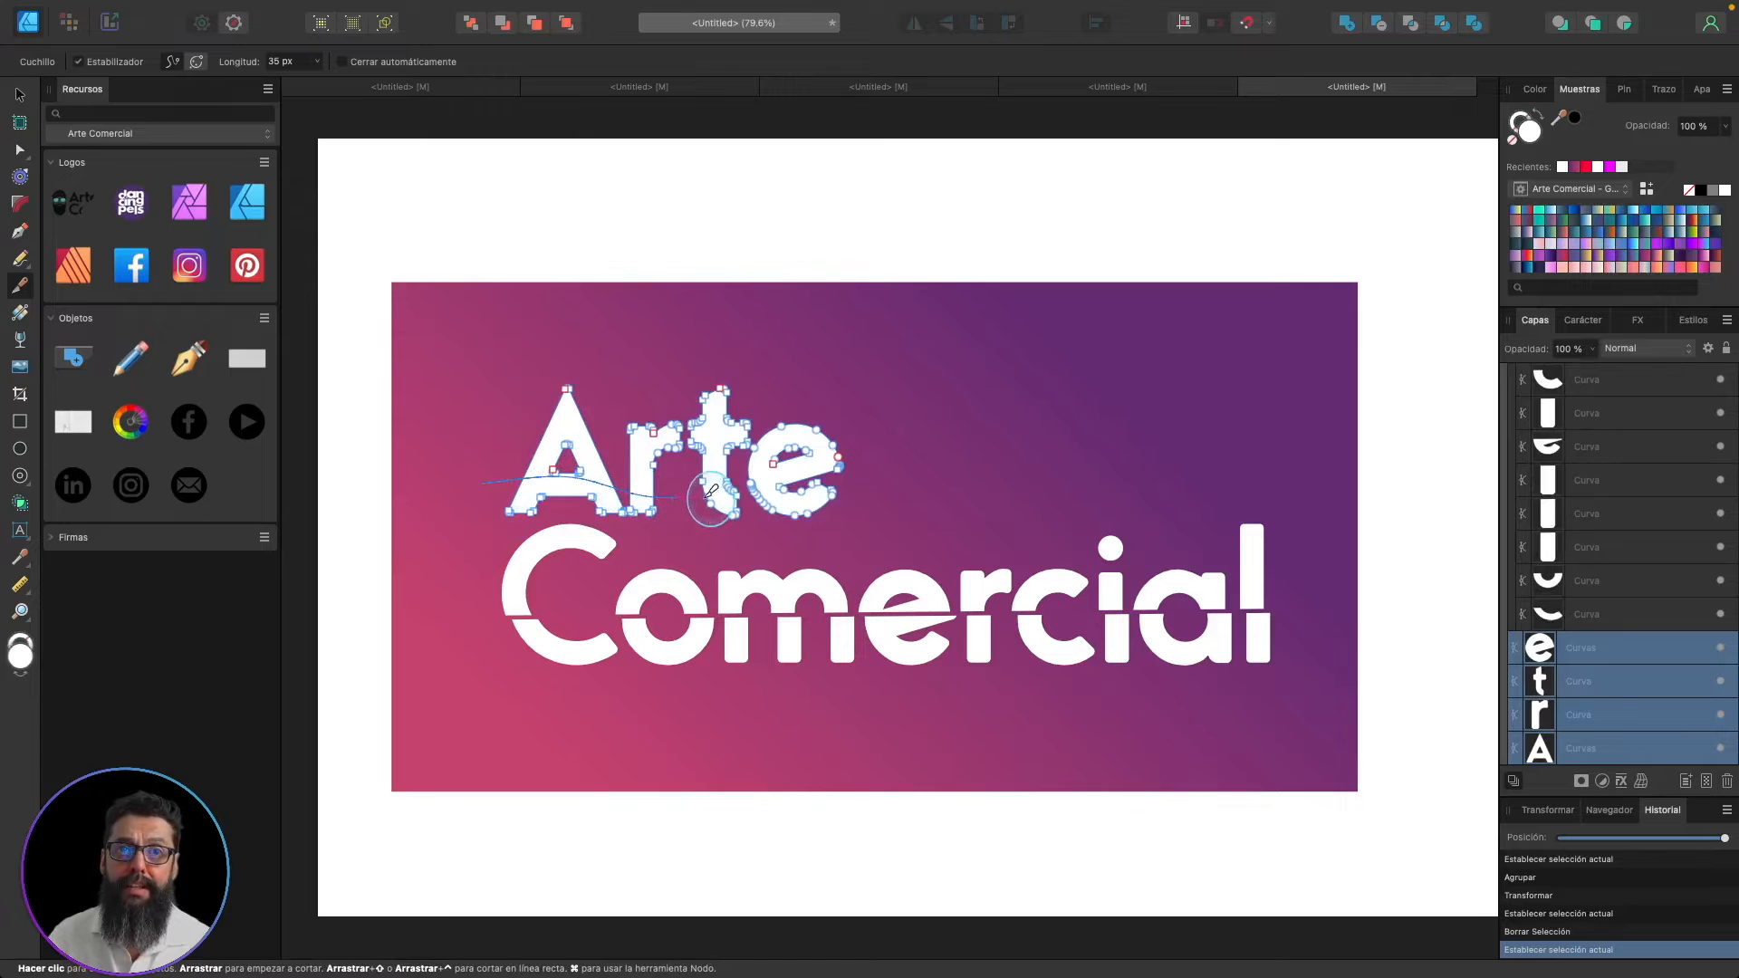
mouse_move(819, 464)
mouse_down()
mouse_move(881, 462)
mouse_move(900, 481)
mouse_up()
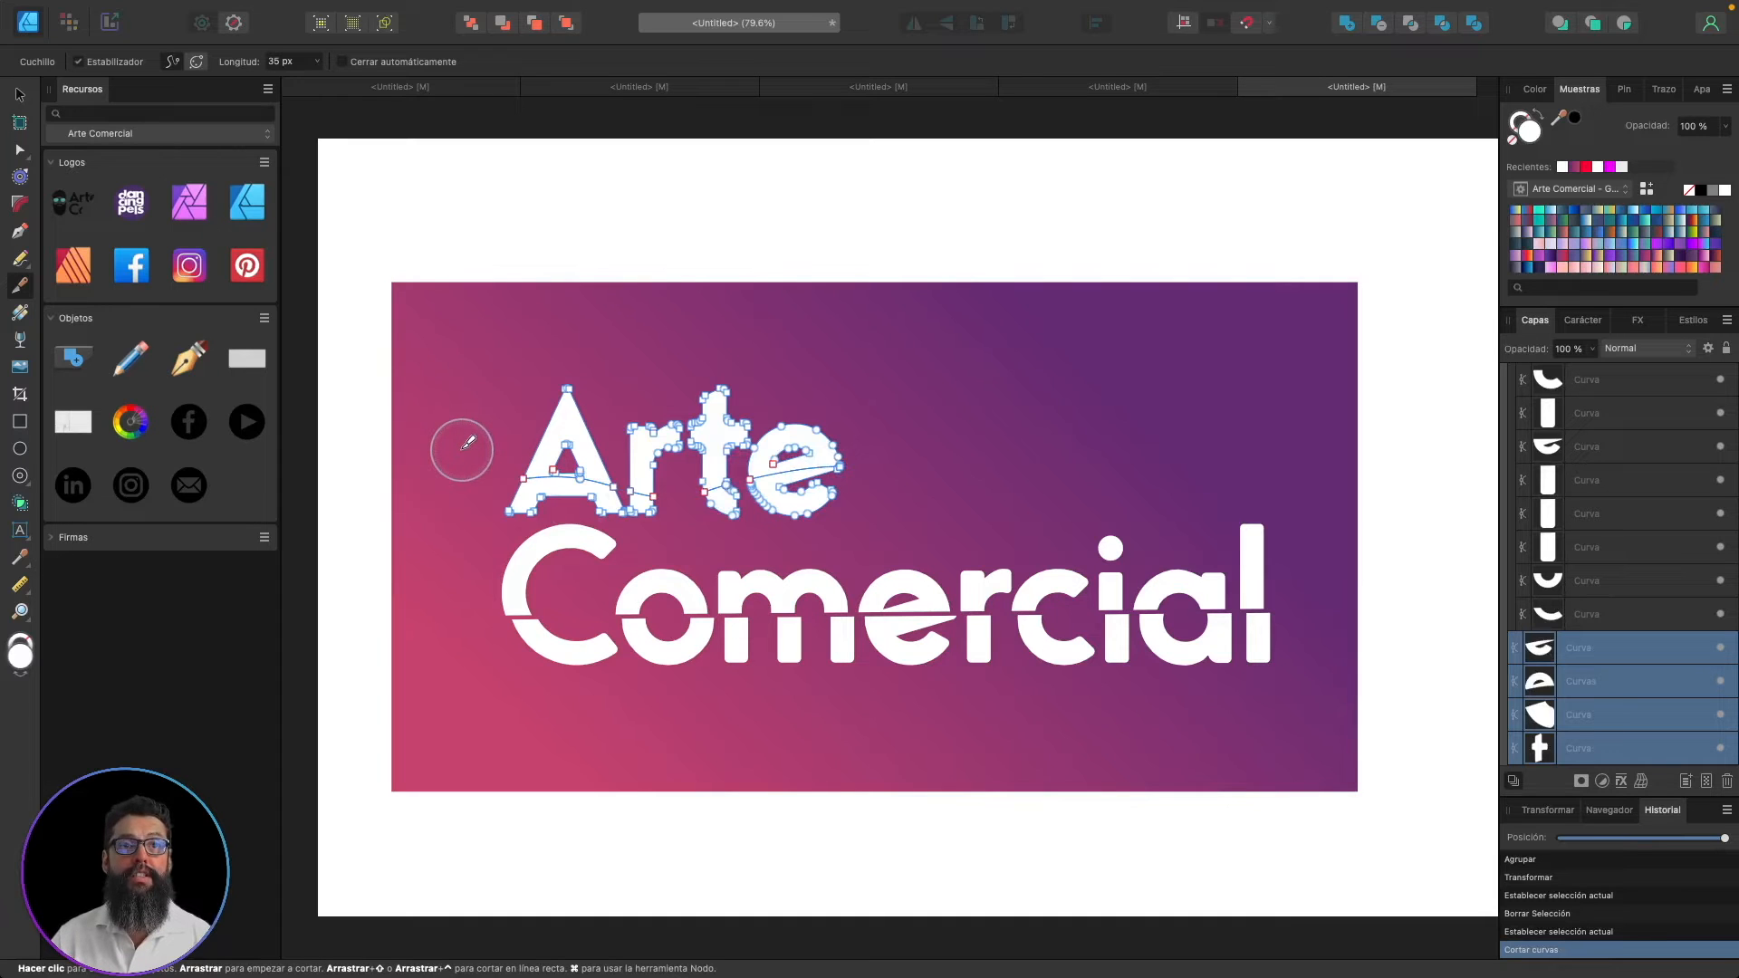
- Group the lower pieces of the sliced "Arte" letters and shift the group slightly down and to the left
click(376, 447)
drag(435, 457, 856, 525)
key(super+g)
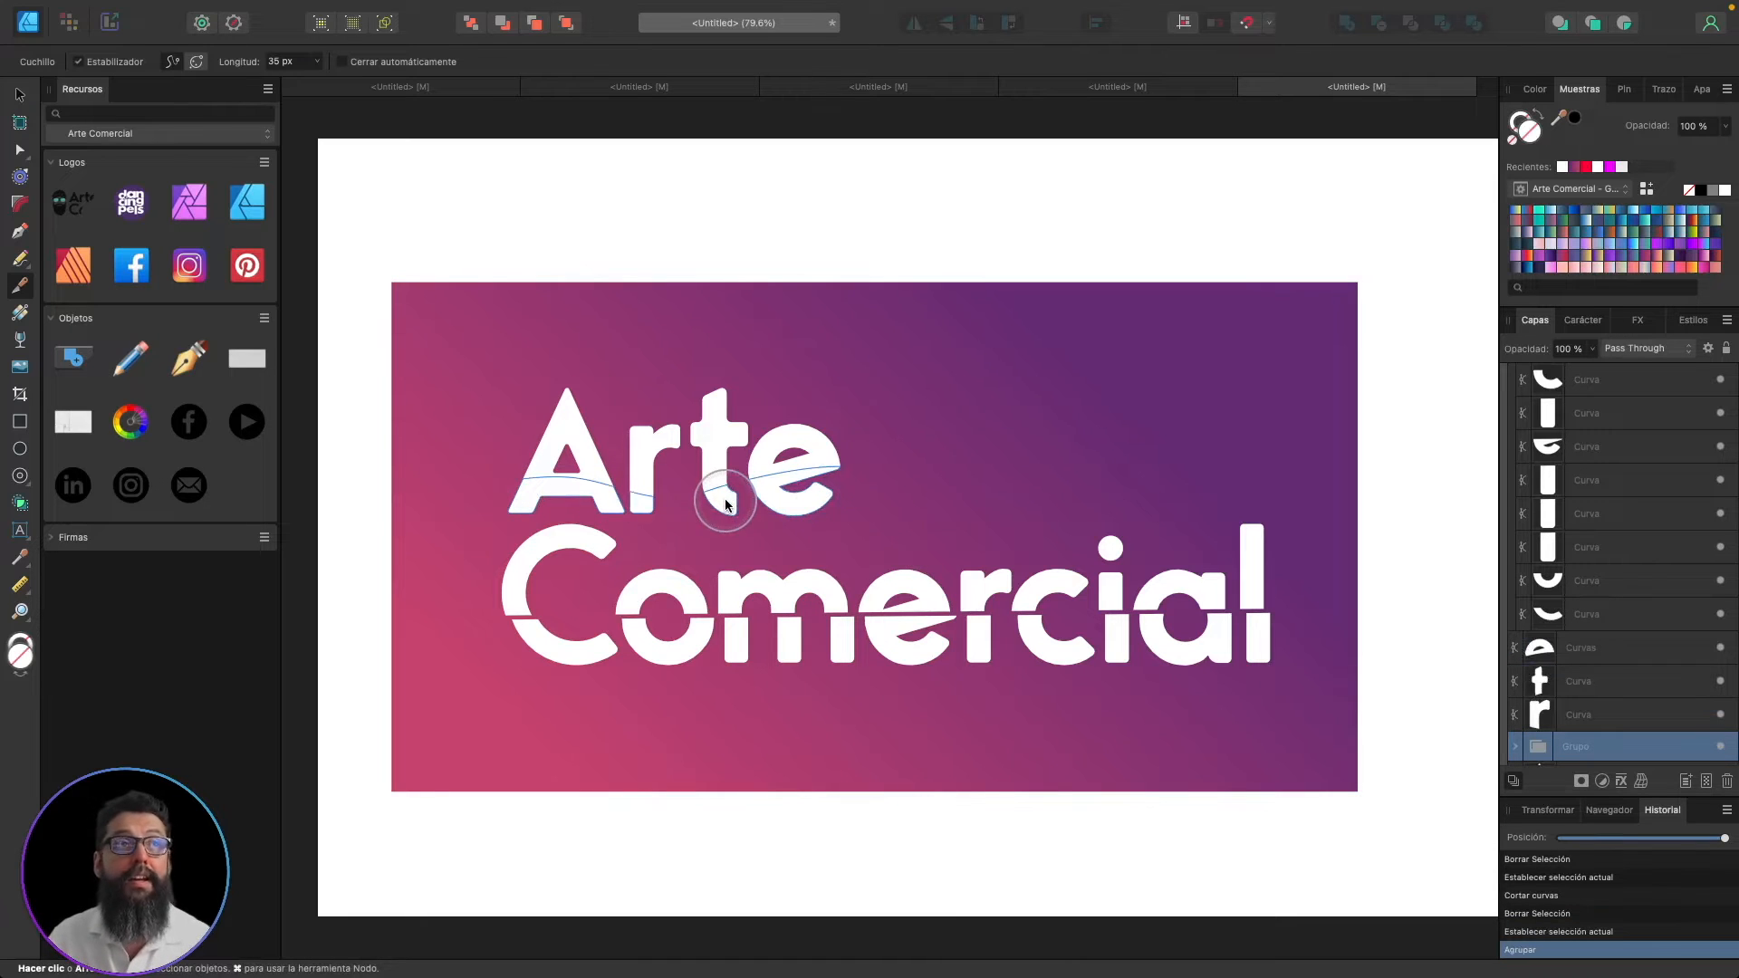
click(20, 94)
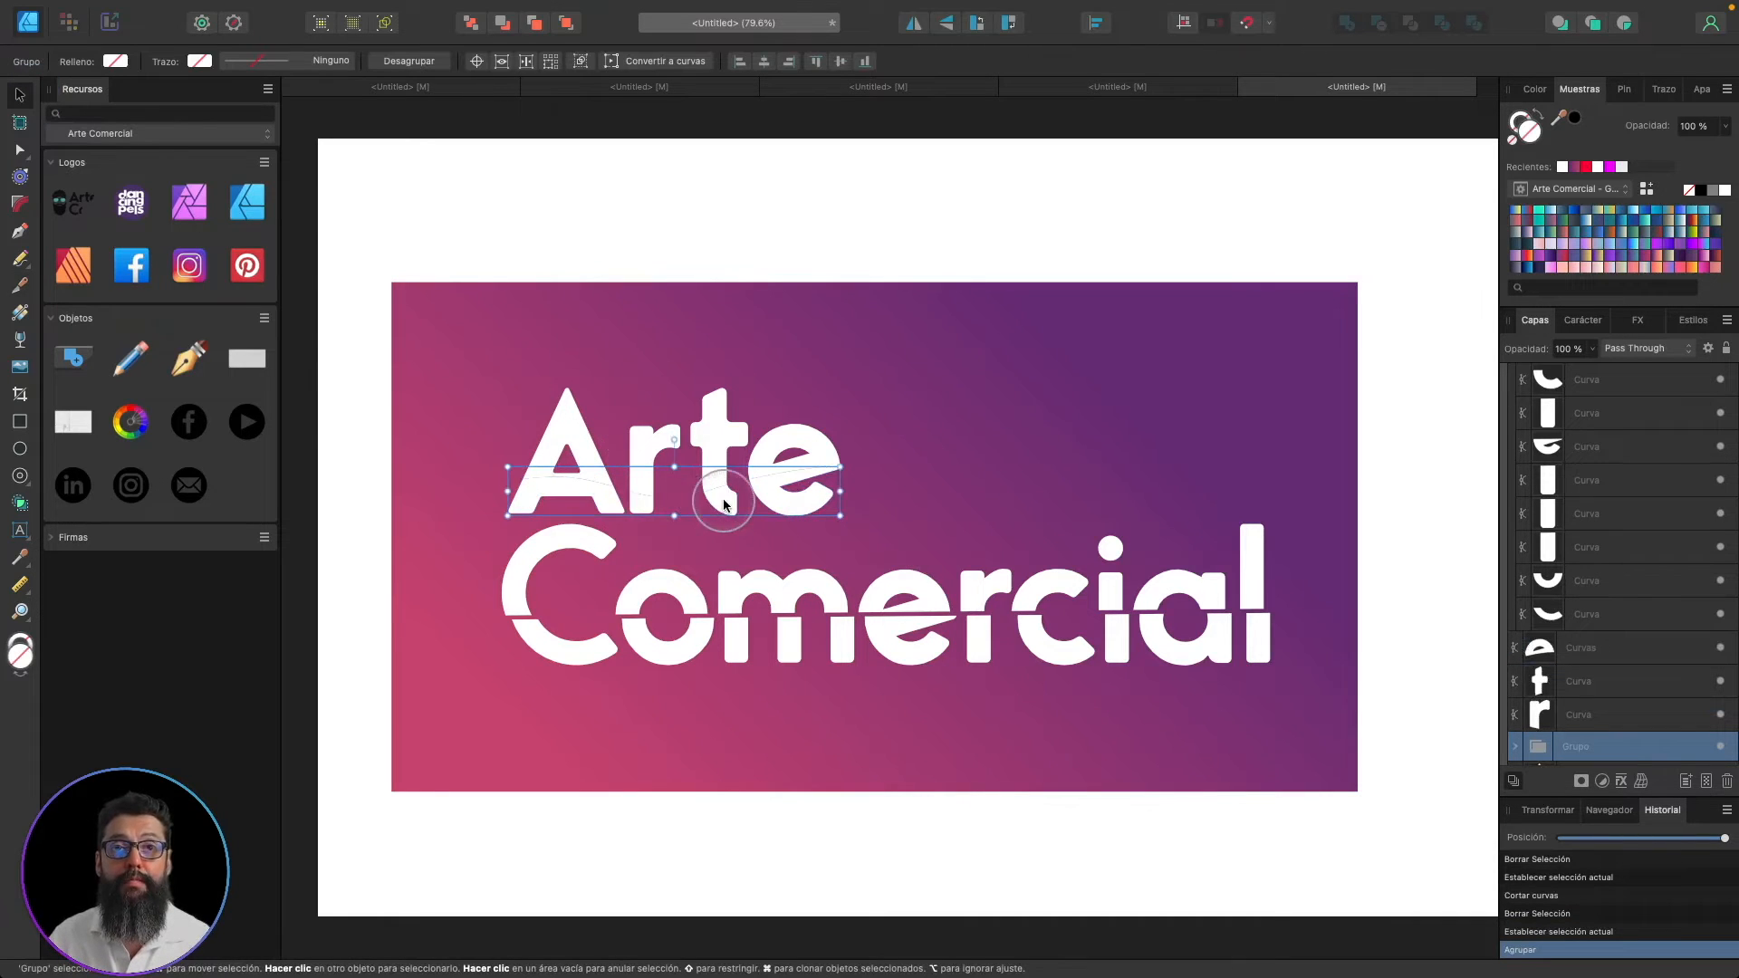
drag(725, 505, 720, 510)
click(951, 437)
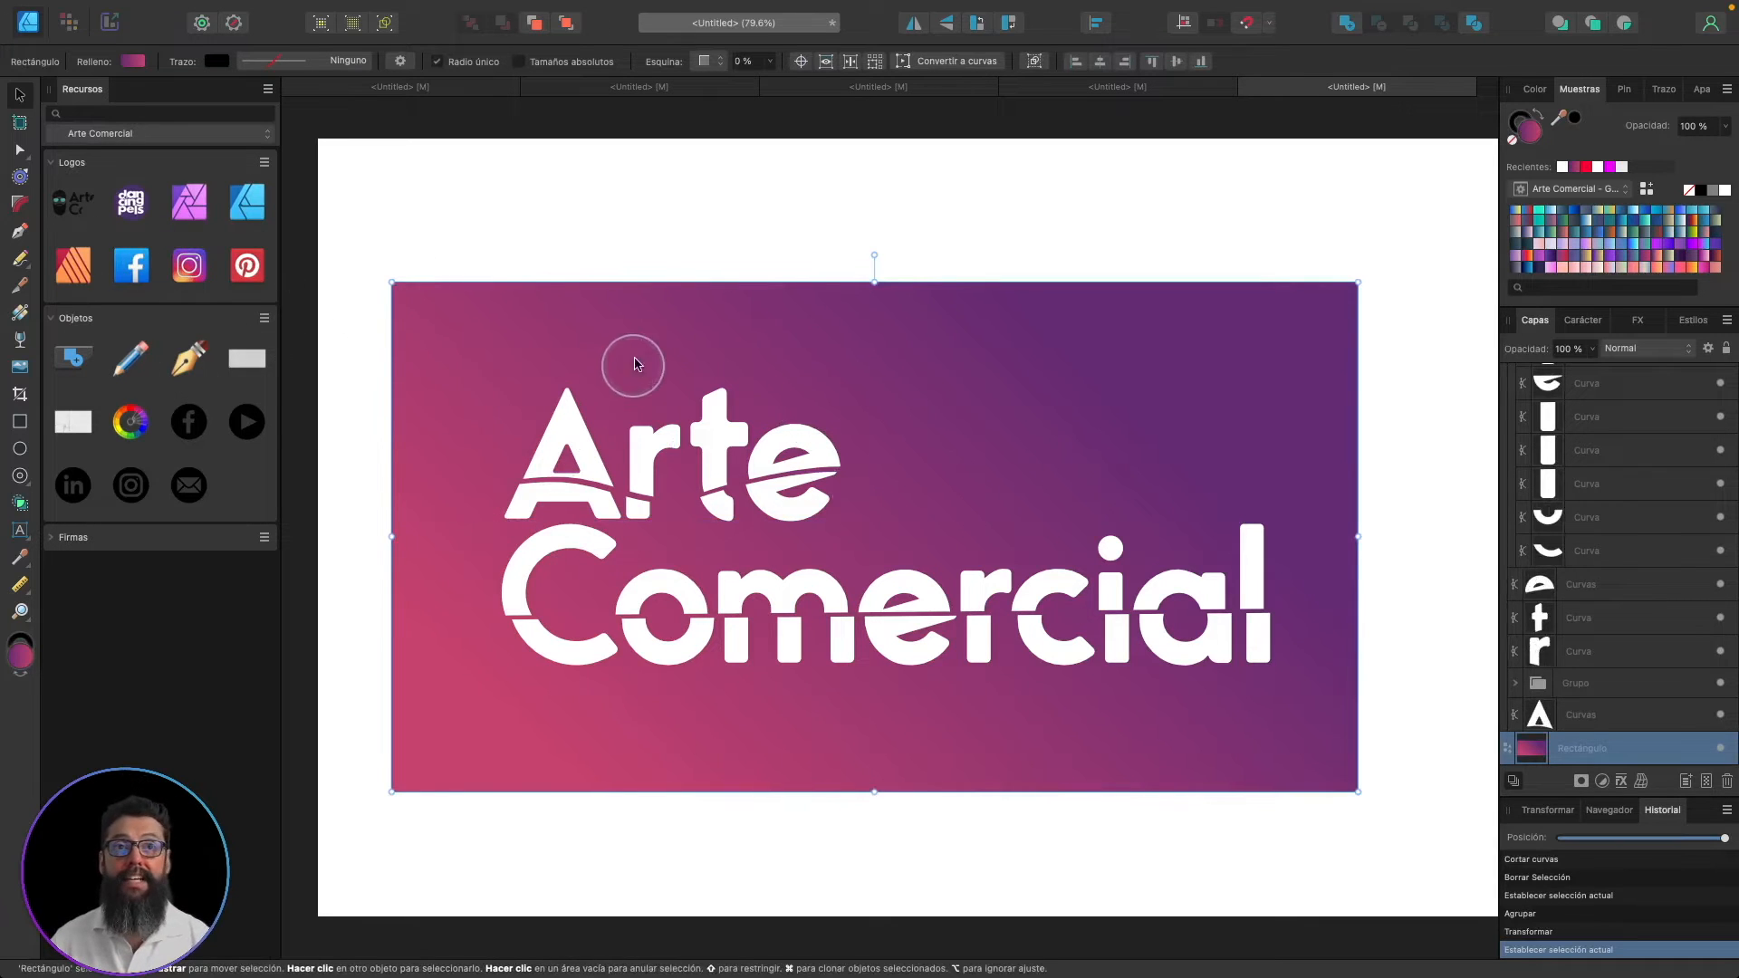
- Slice off the upper-left corner of the gradient rectangle with a straight 45-degree Knife cut
click(20, 285)
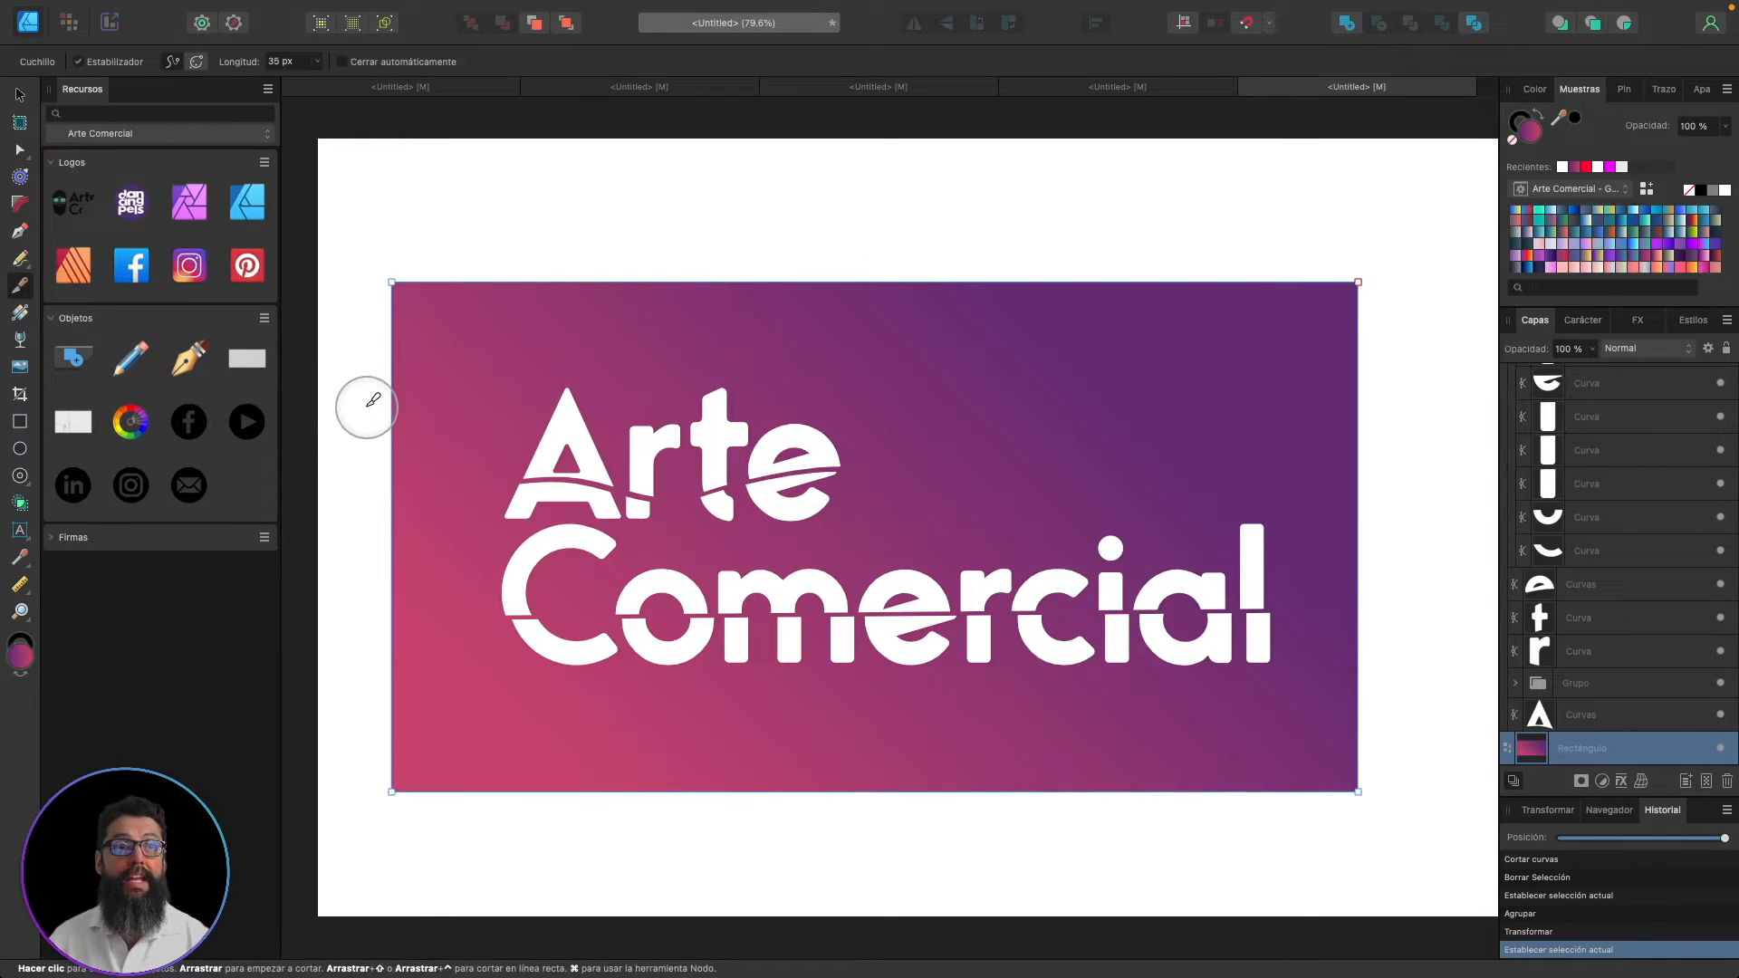
key(shift)
drag(373, 400, 486, 225)
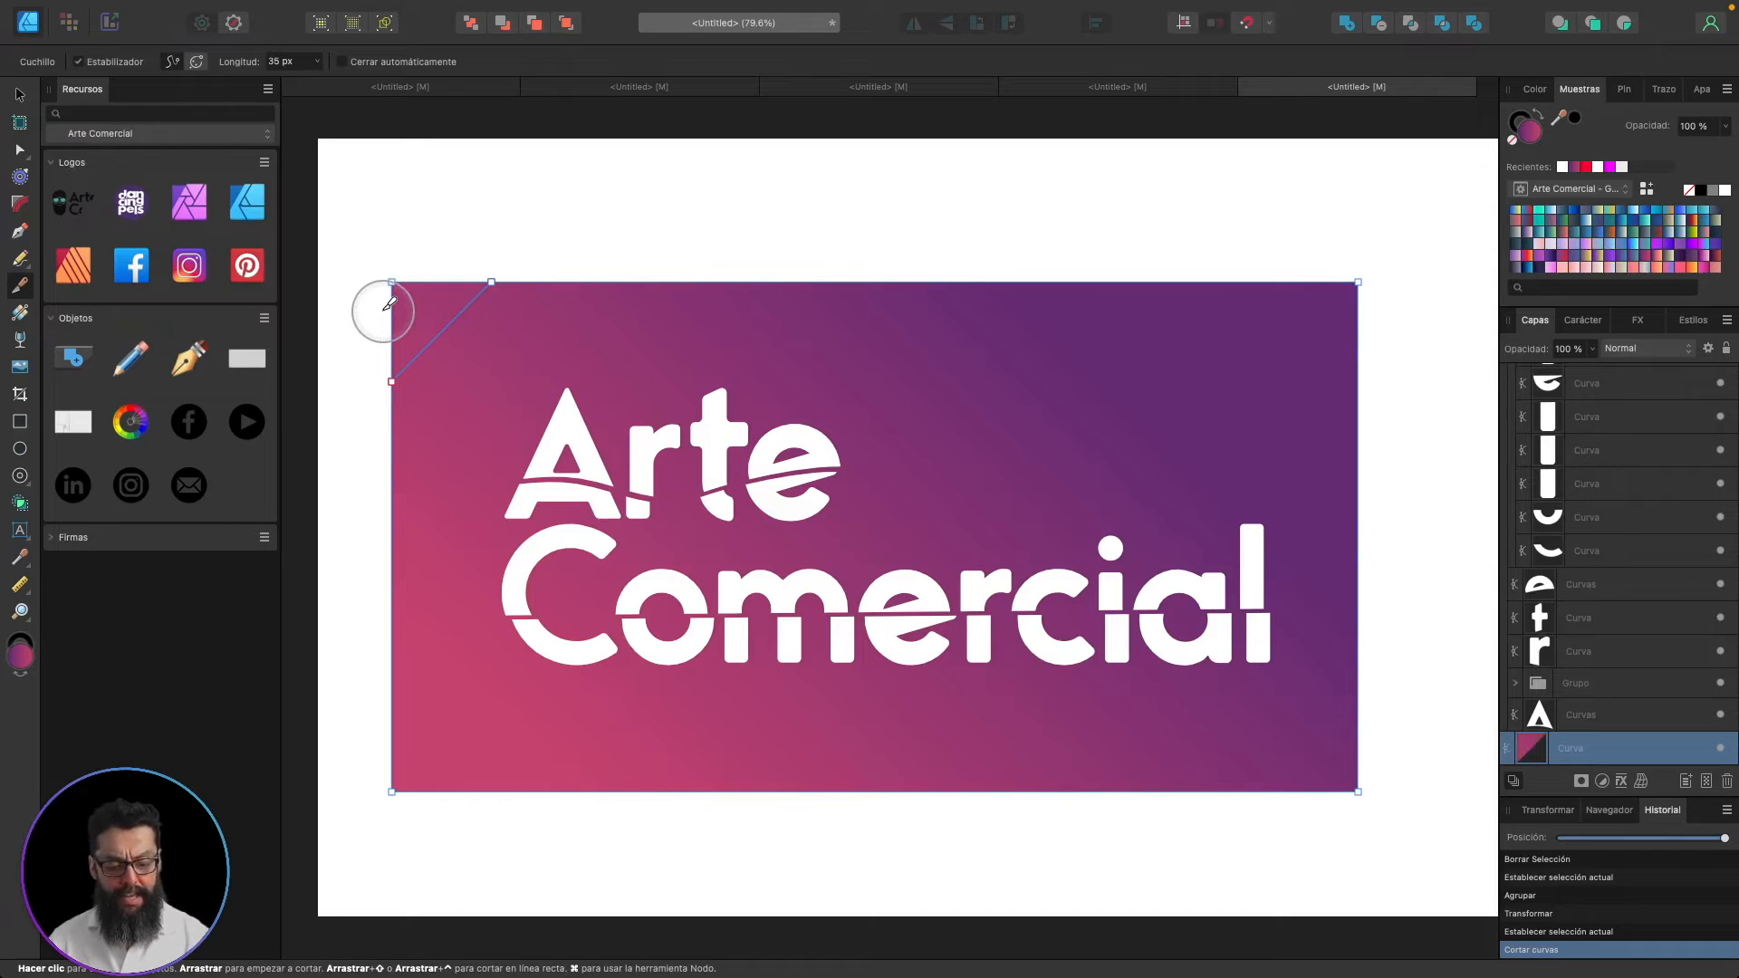
- Undo the accidental move of both background pieces, and move only the cut corner triangle slightly away from the rectangle
key(v)
drag(425, 310, 422, 314)
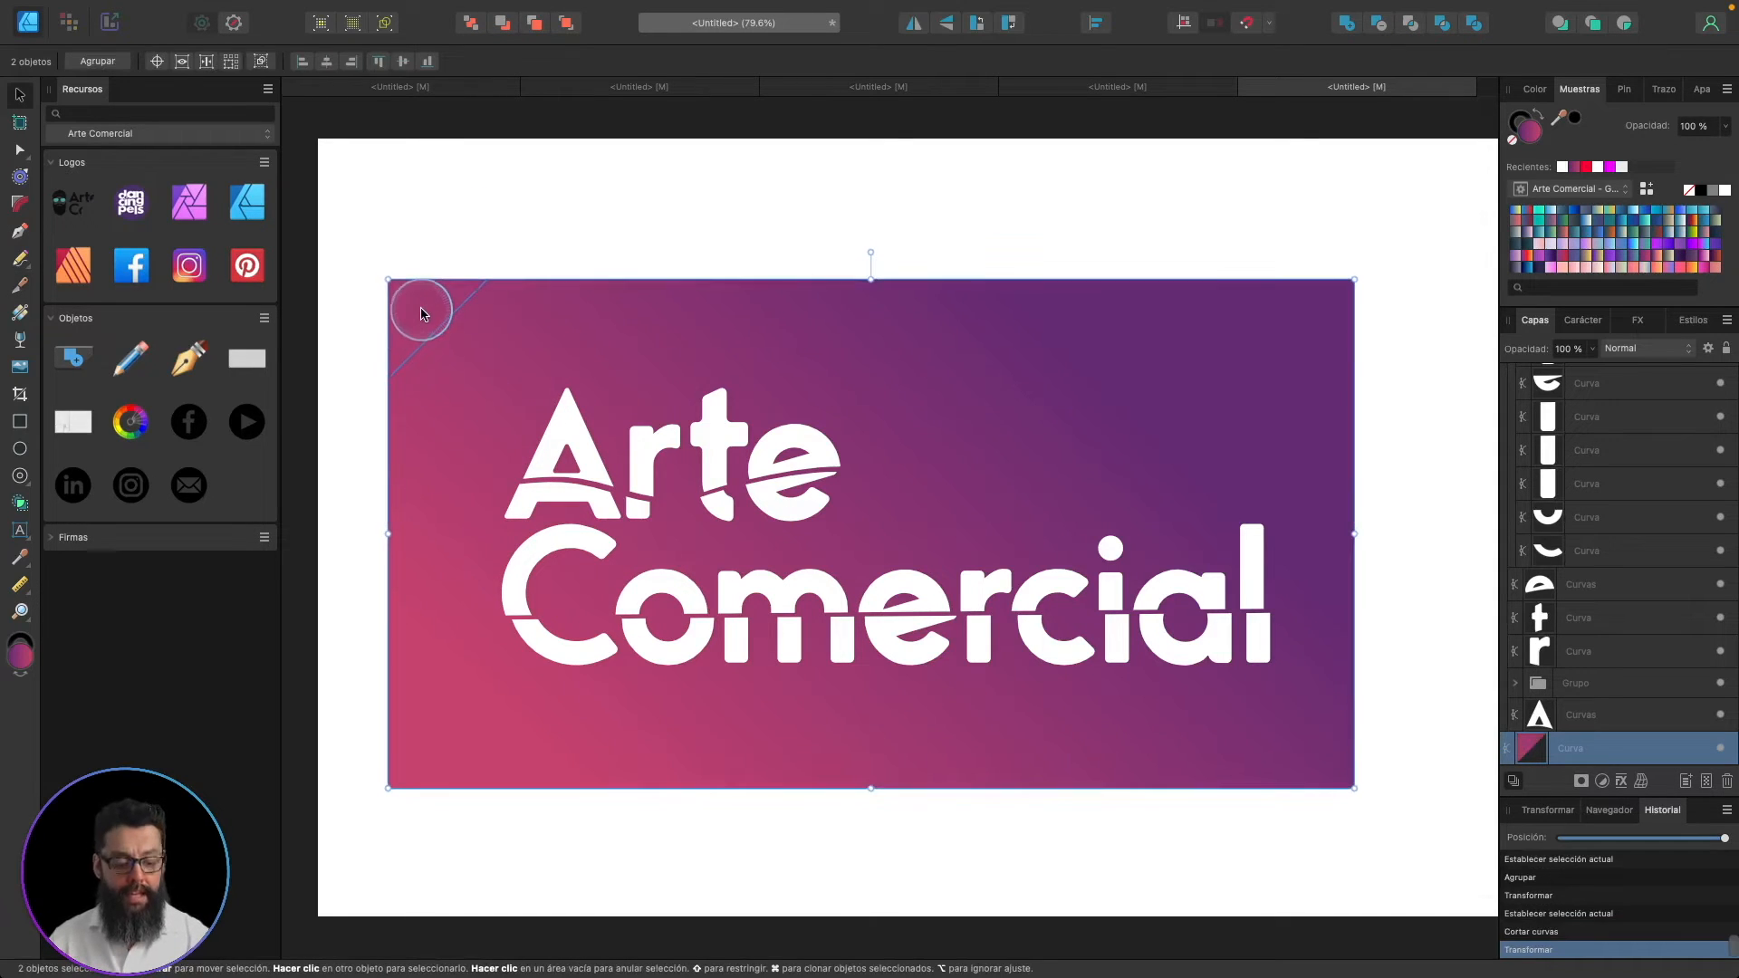
key(super+z)
click(422, 311)
drag(417, 305, 424, 300)
click(581, 317)
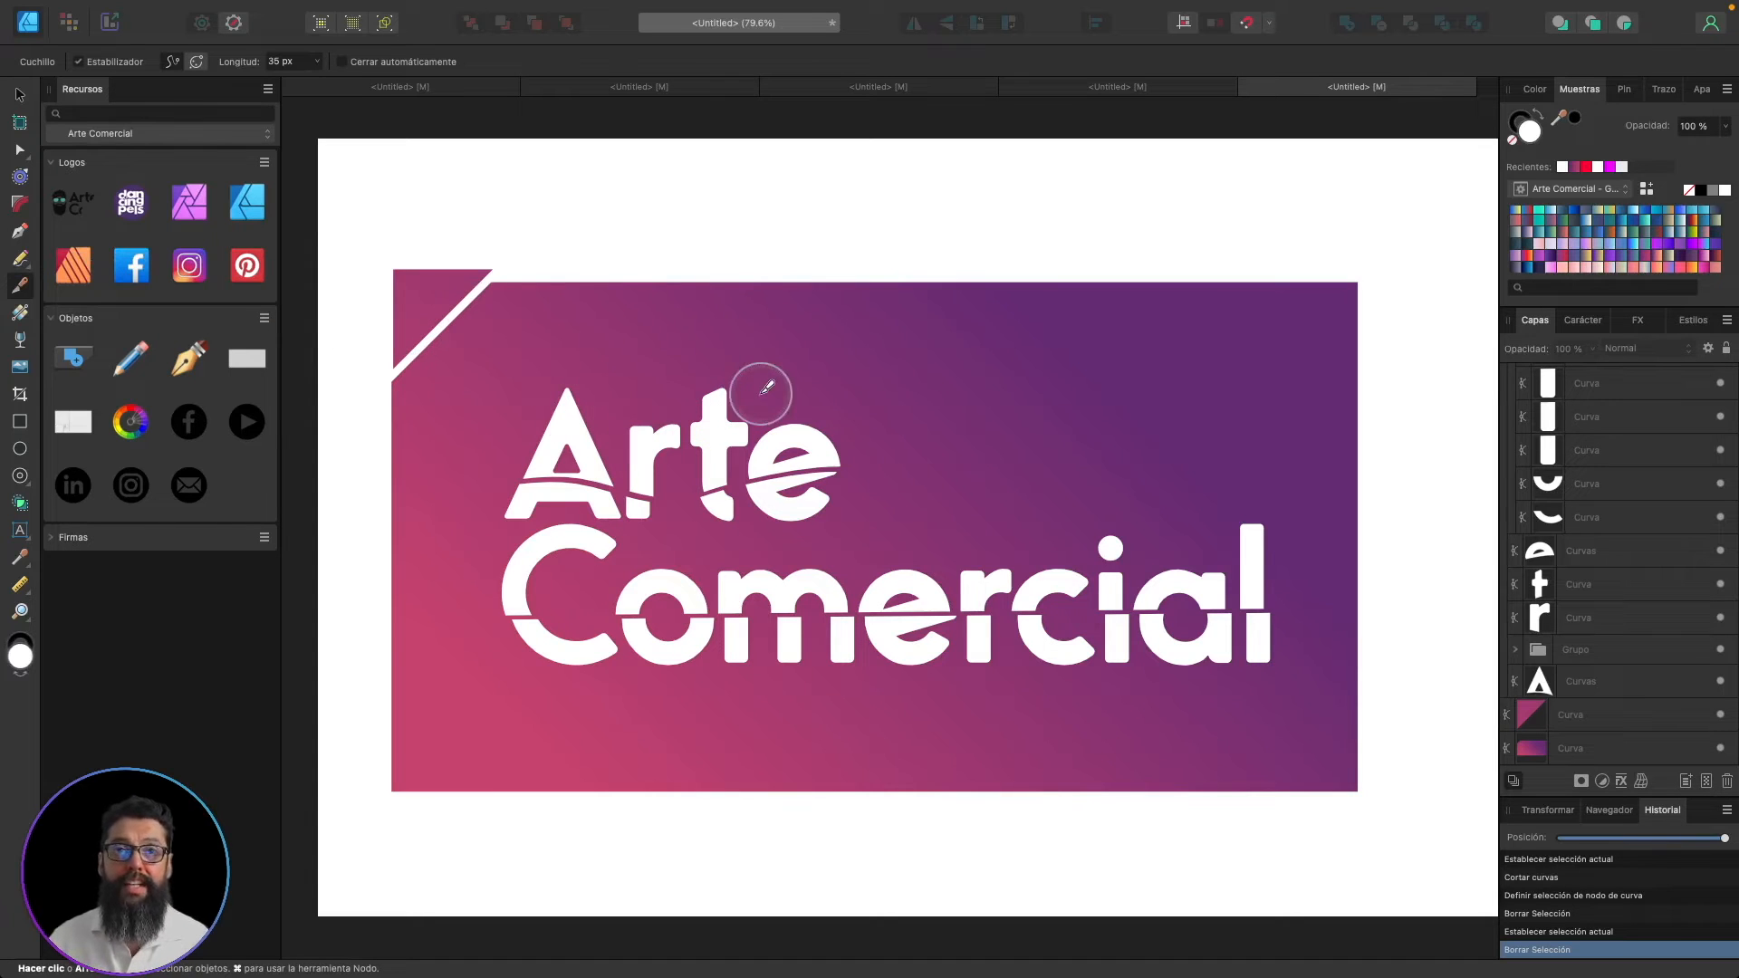
- Split the gradient background's outline at a point on its upper edge and pull the loose node down into the shape
click(918, 350)
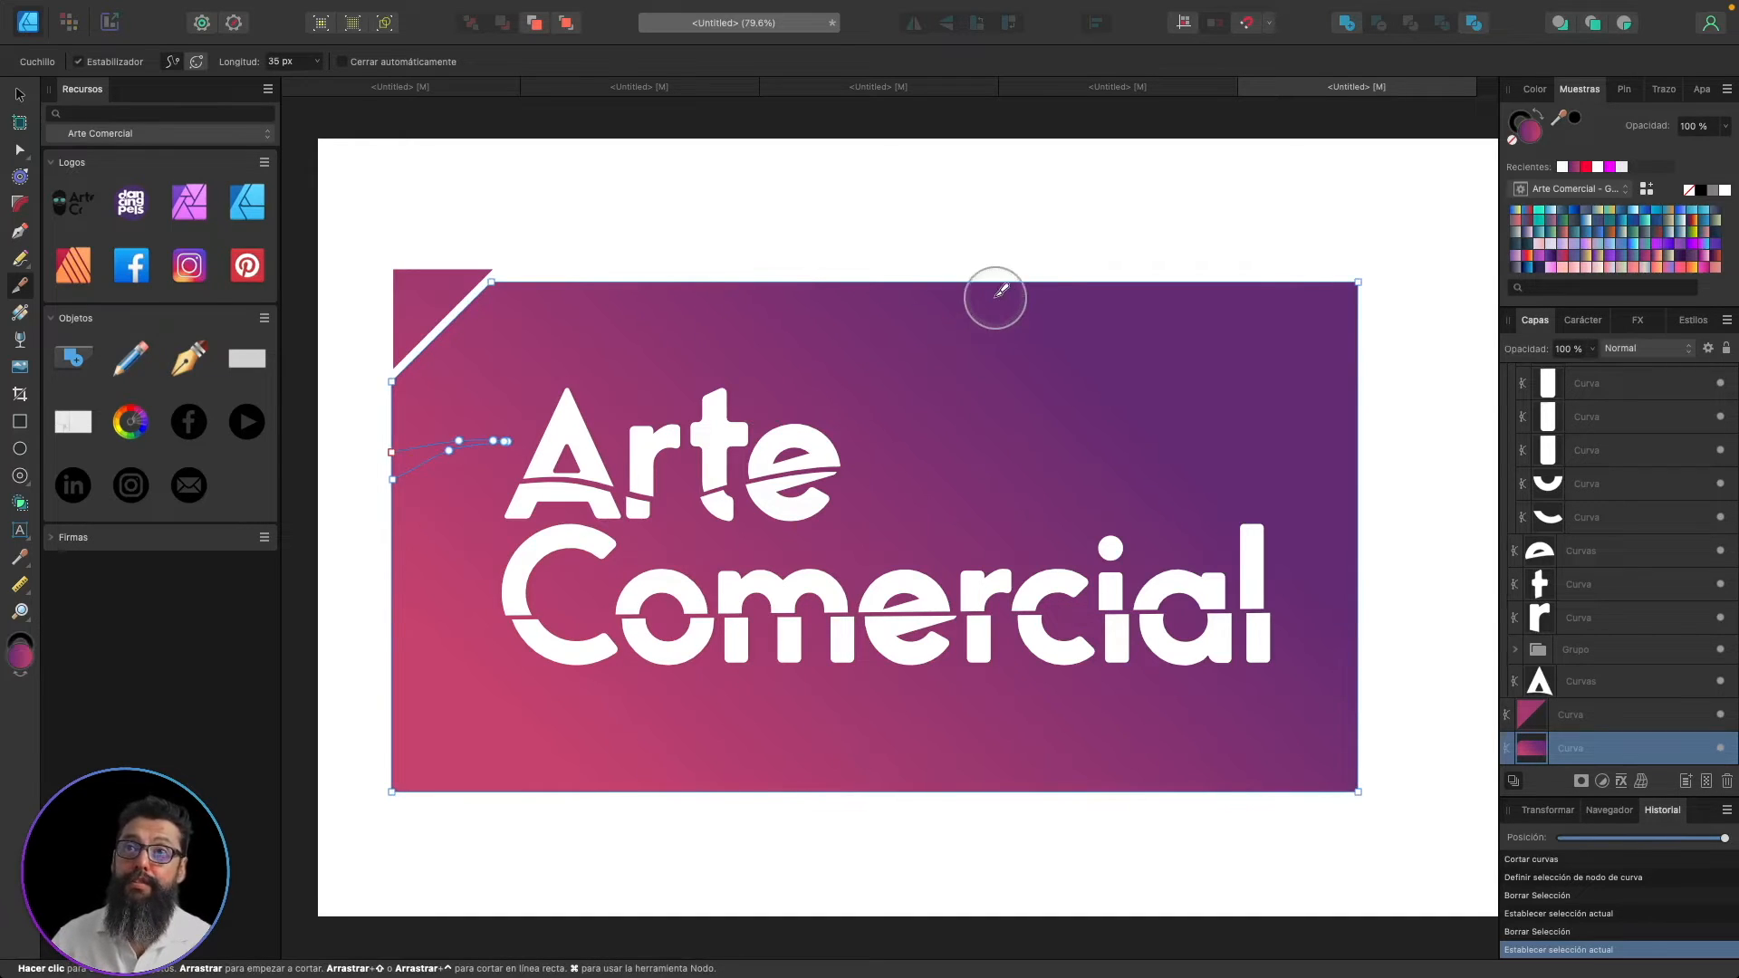
click(996, 283)
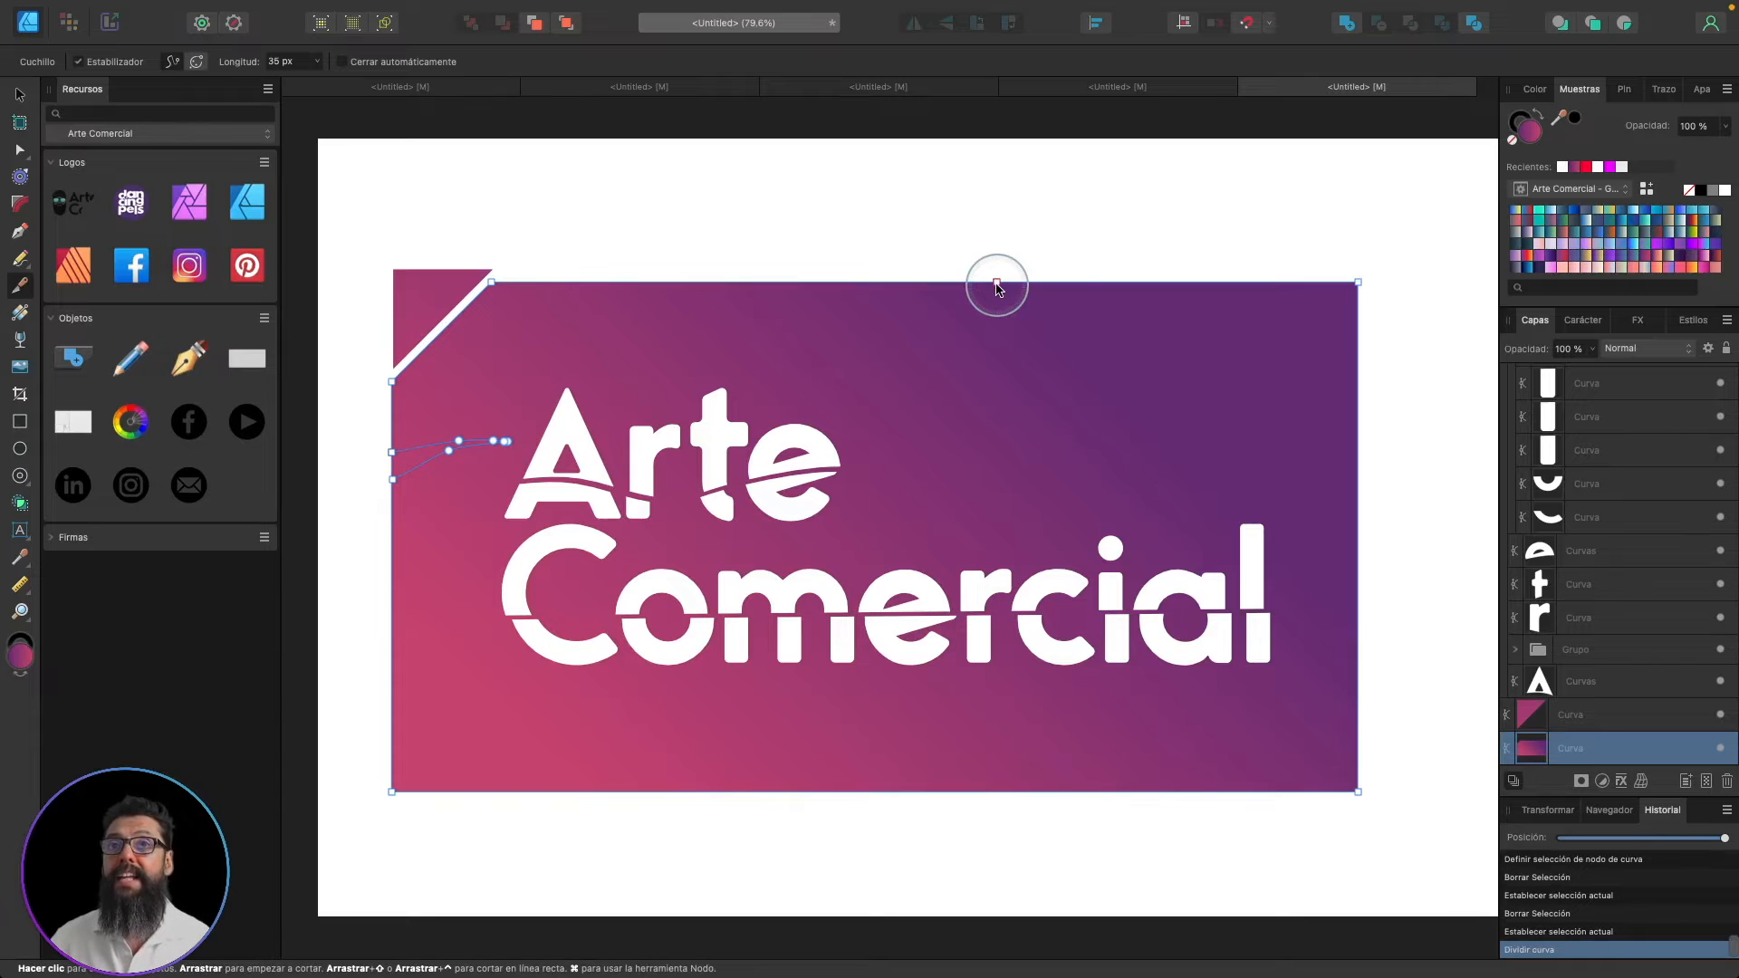
key(alt)
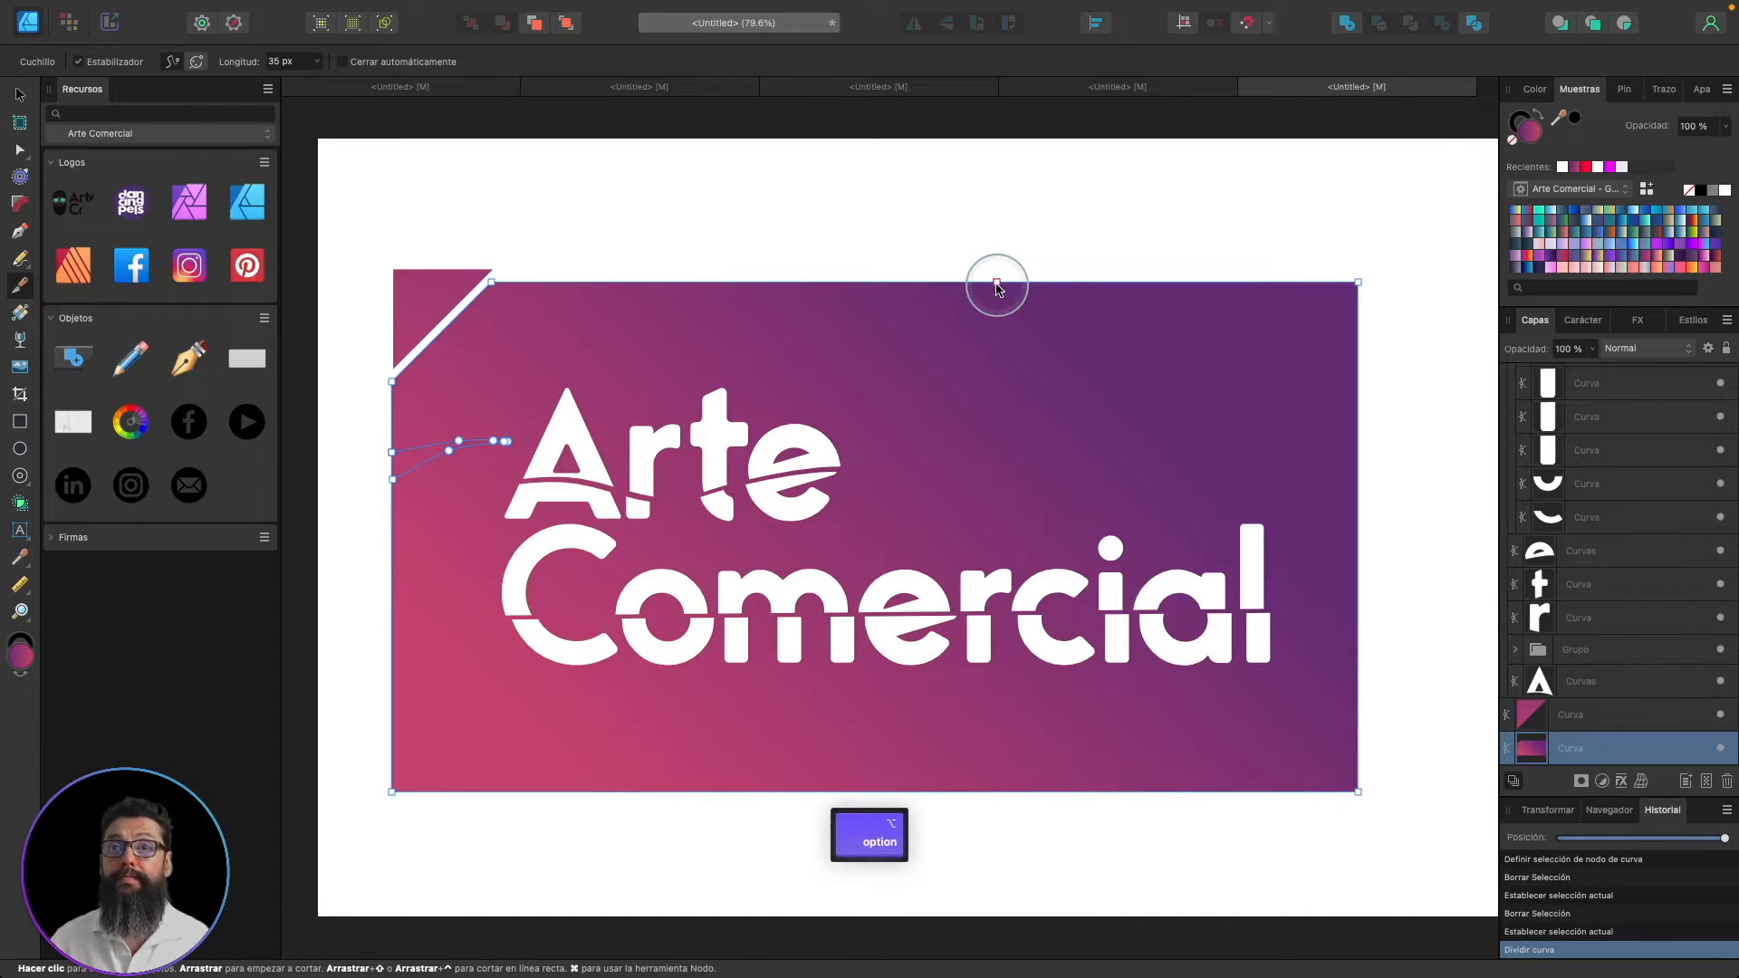
key(super)
drag(997, 287, 1010, 404)
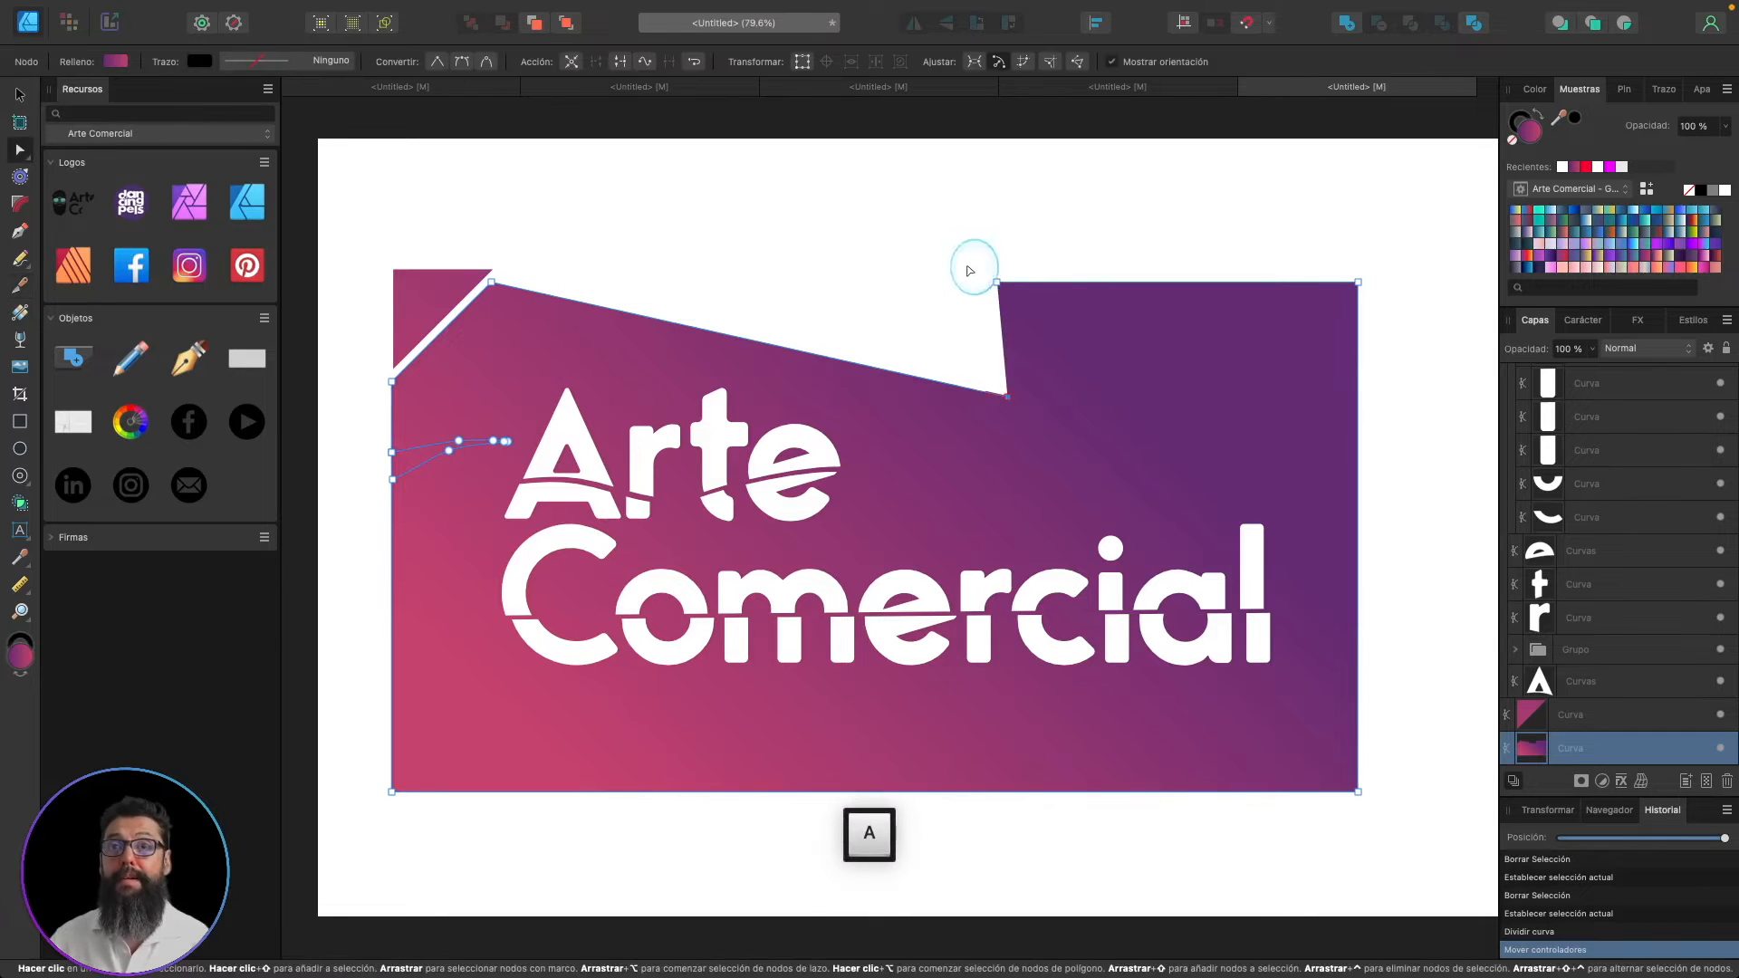
- Close the split background curve with the Node tool and move its upper-edge node down and to the right
key(a)
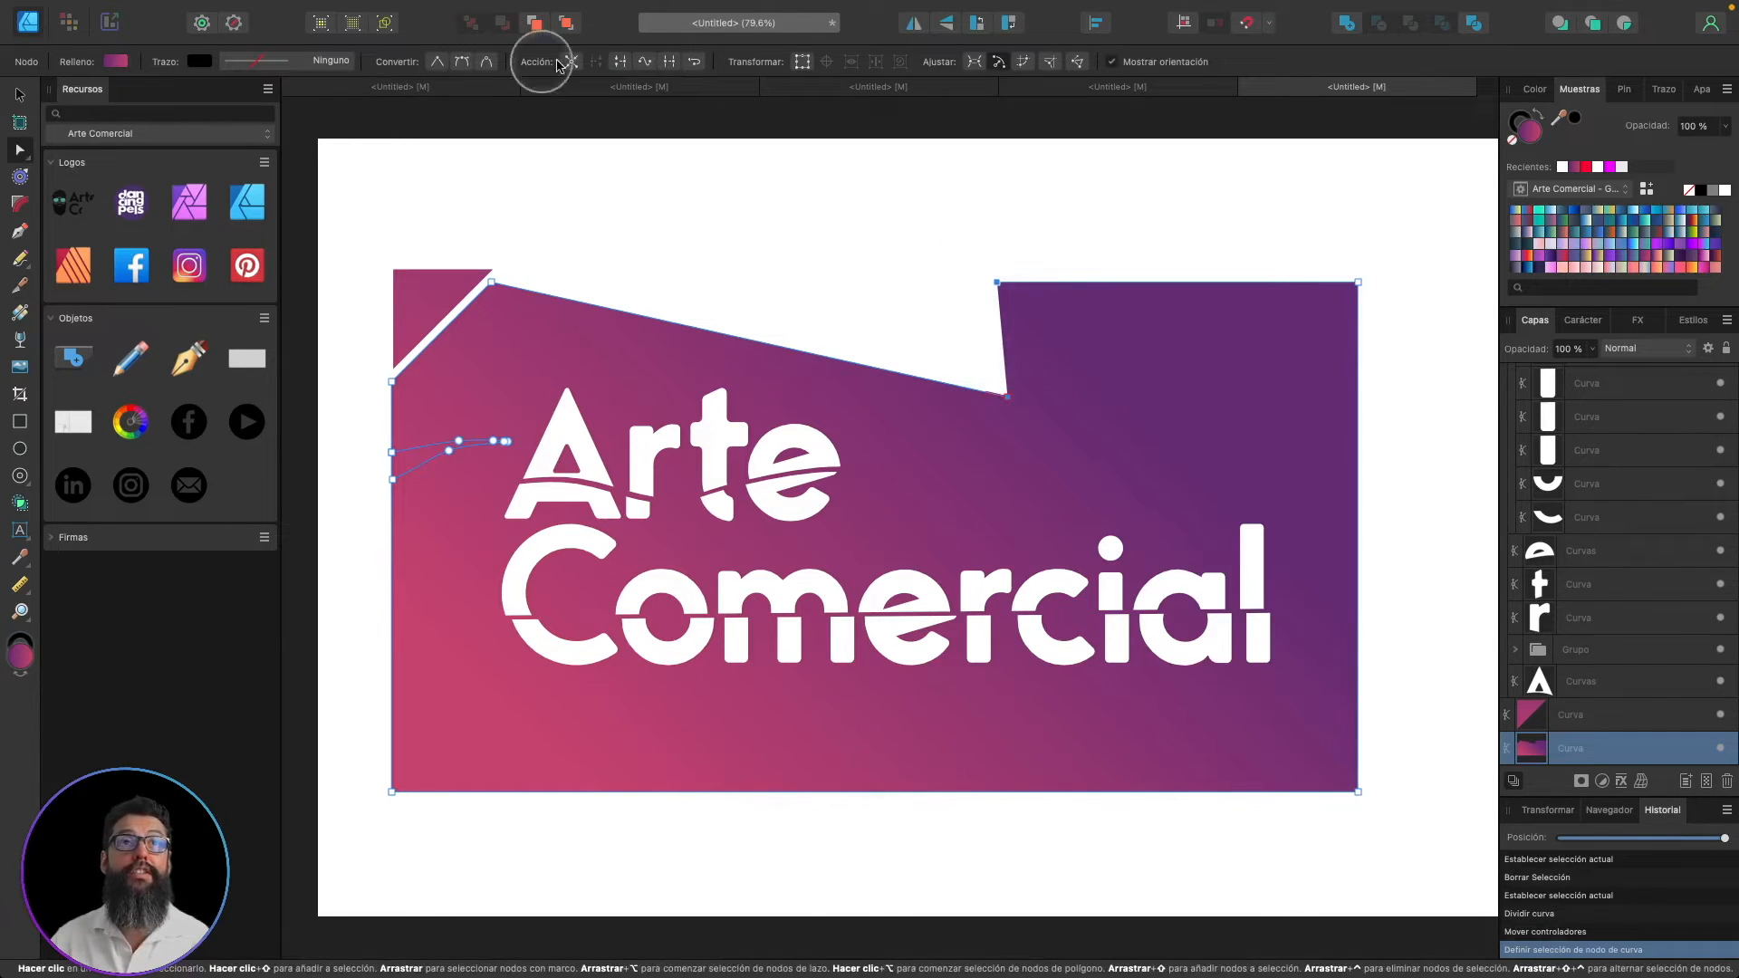
click(620, 65)
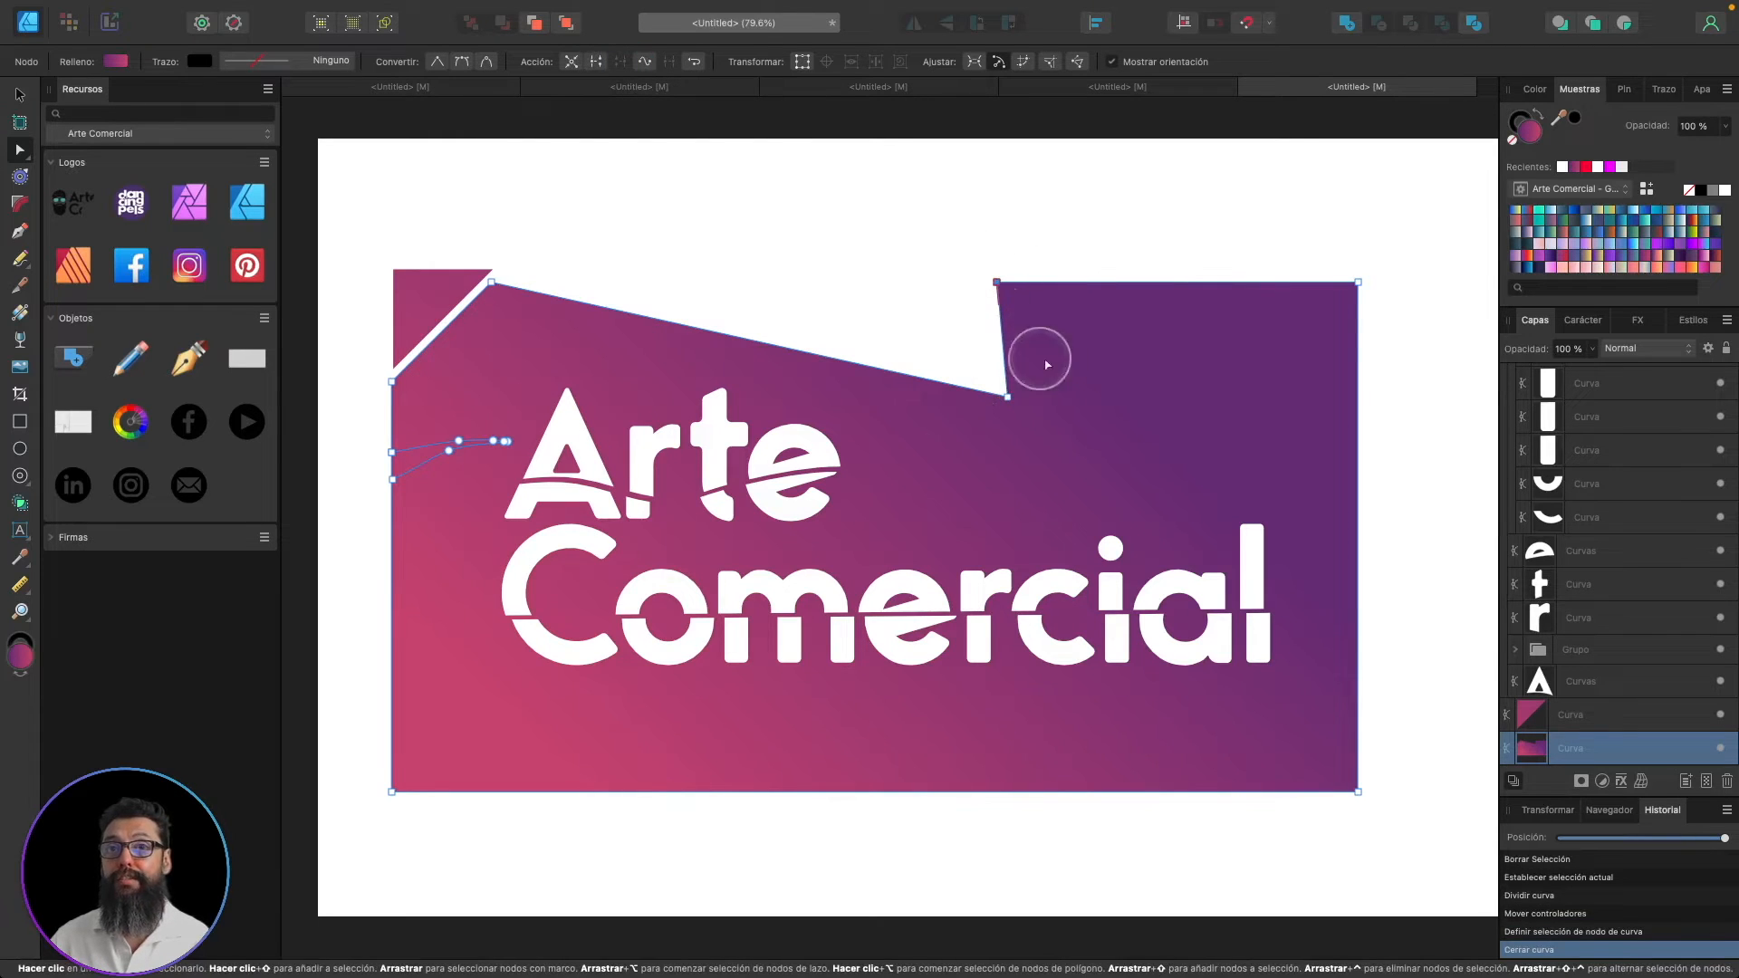
drag(996, 283, 1106, 388)
click(951, 138)
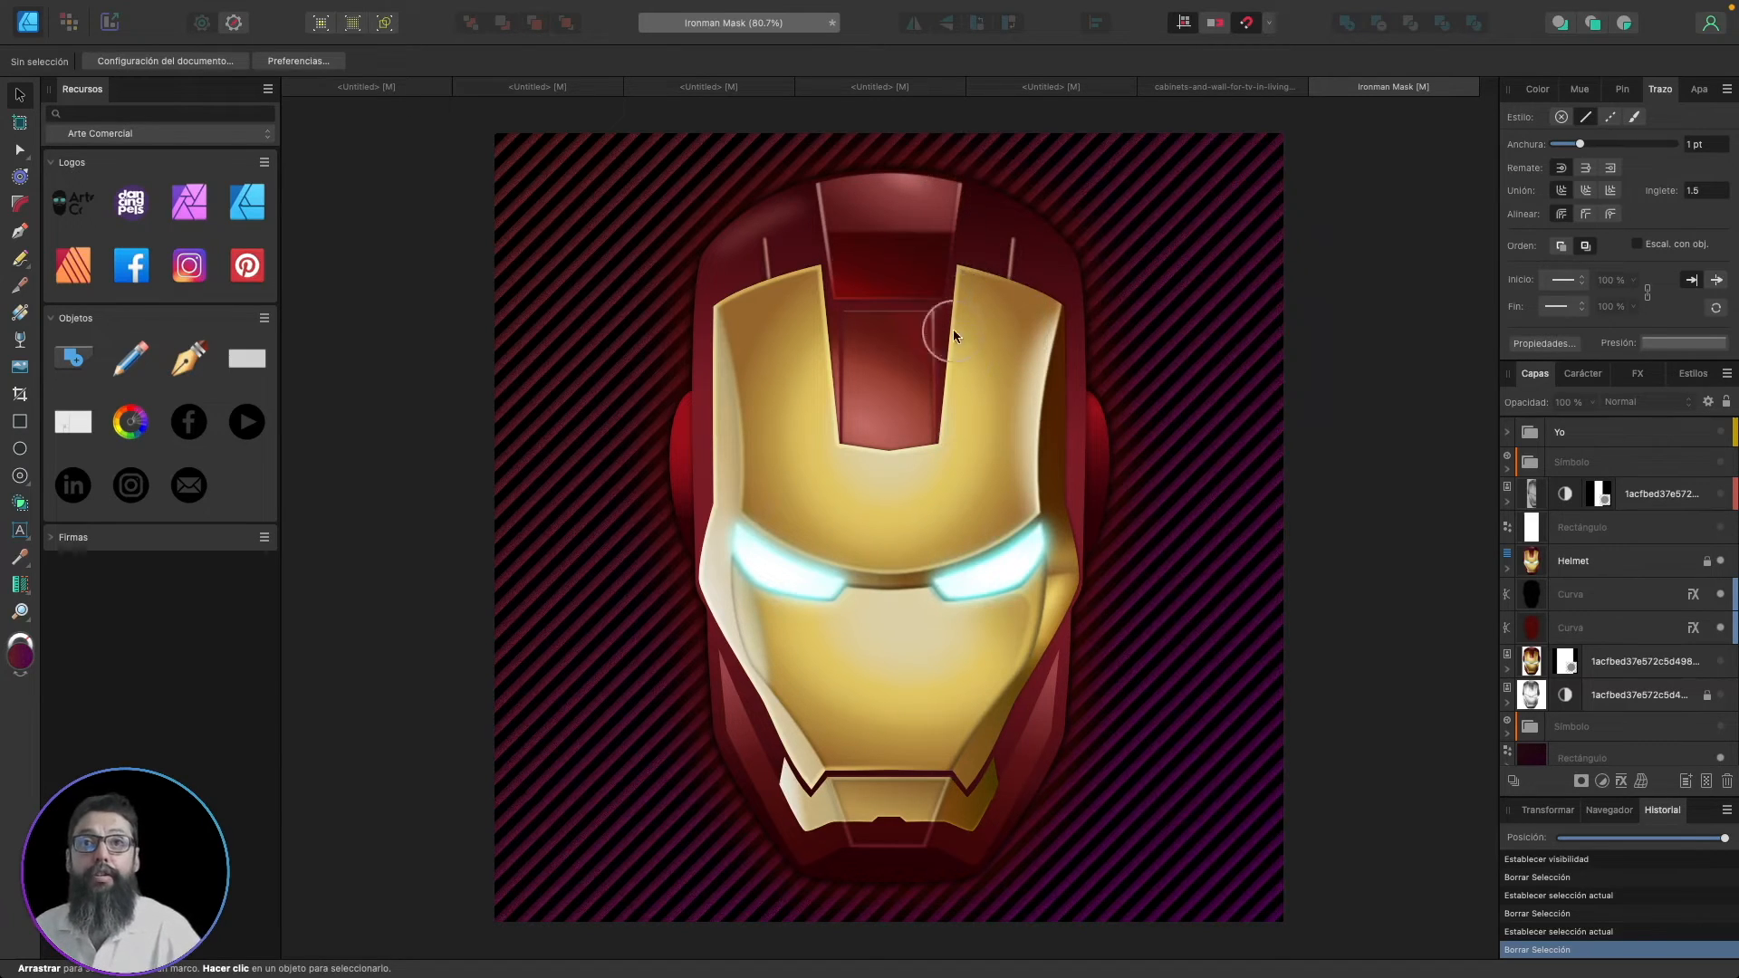
- Select the background rectangle in the "Ironman Mask" document and set the right half of the split view to outline mode
click(868, 830)
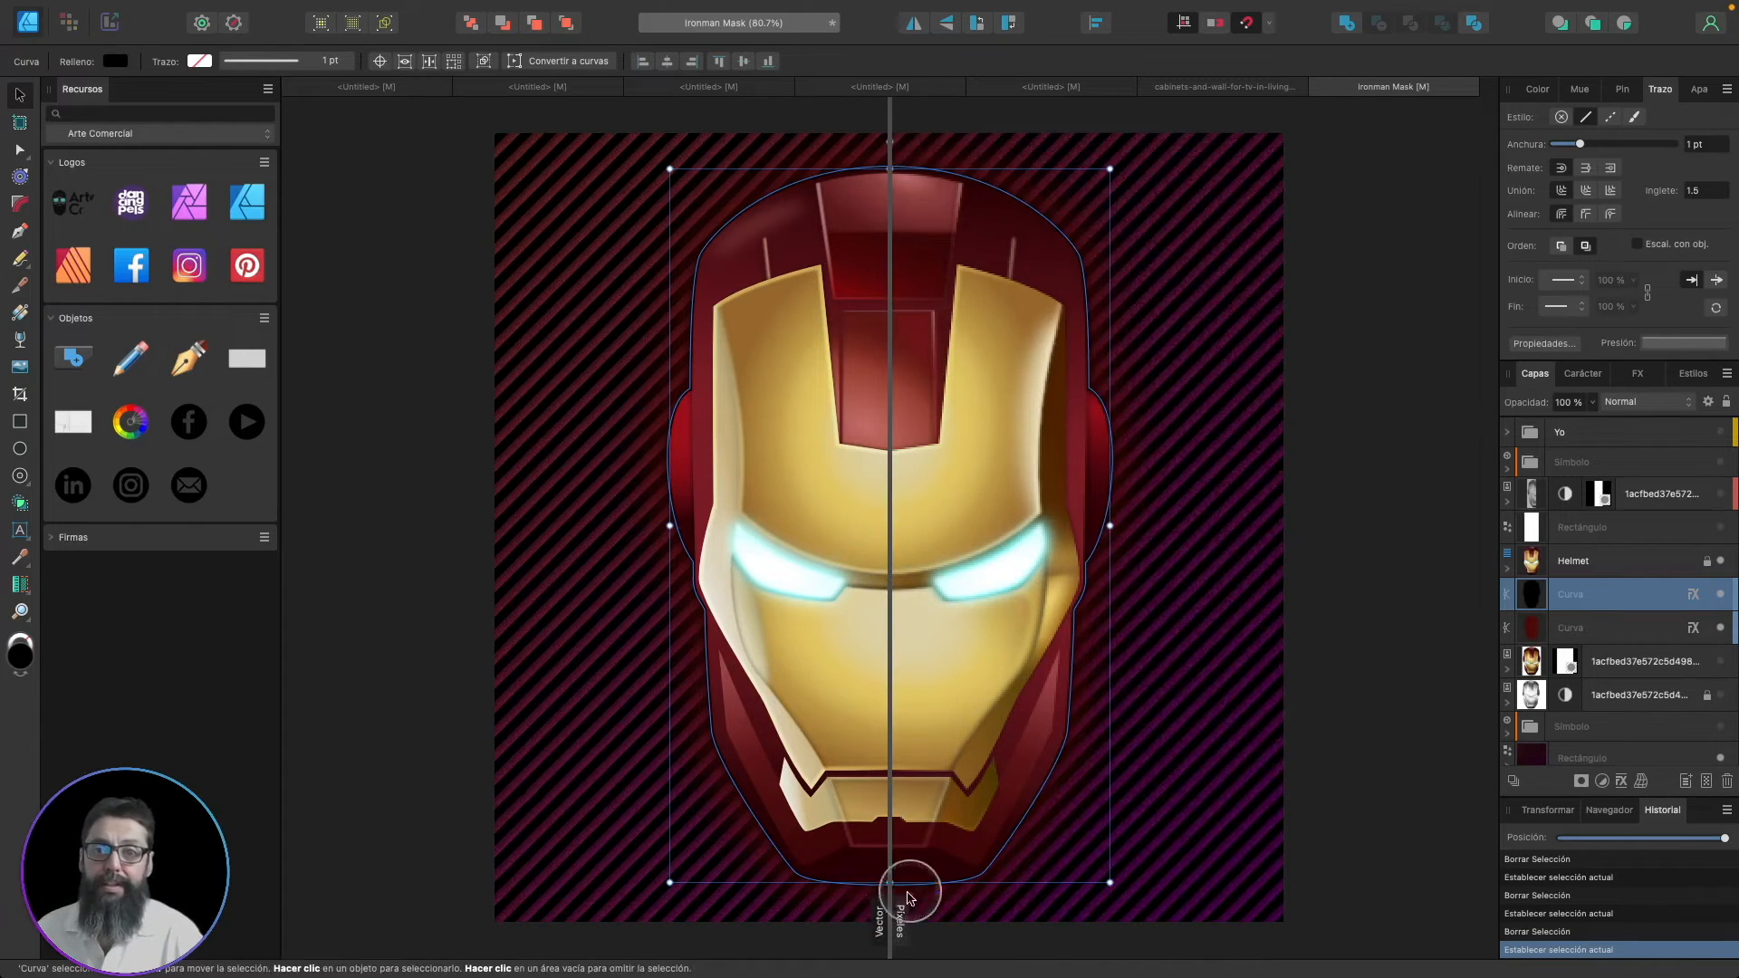
click(1190, 847)
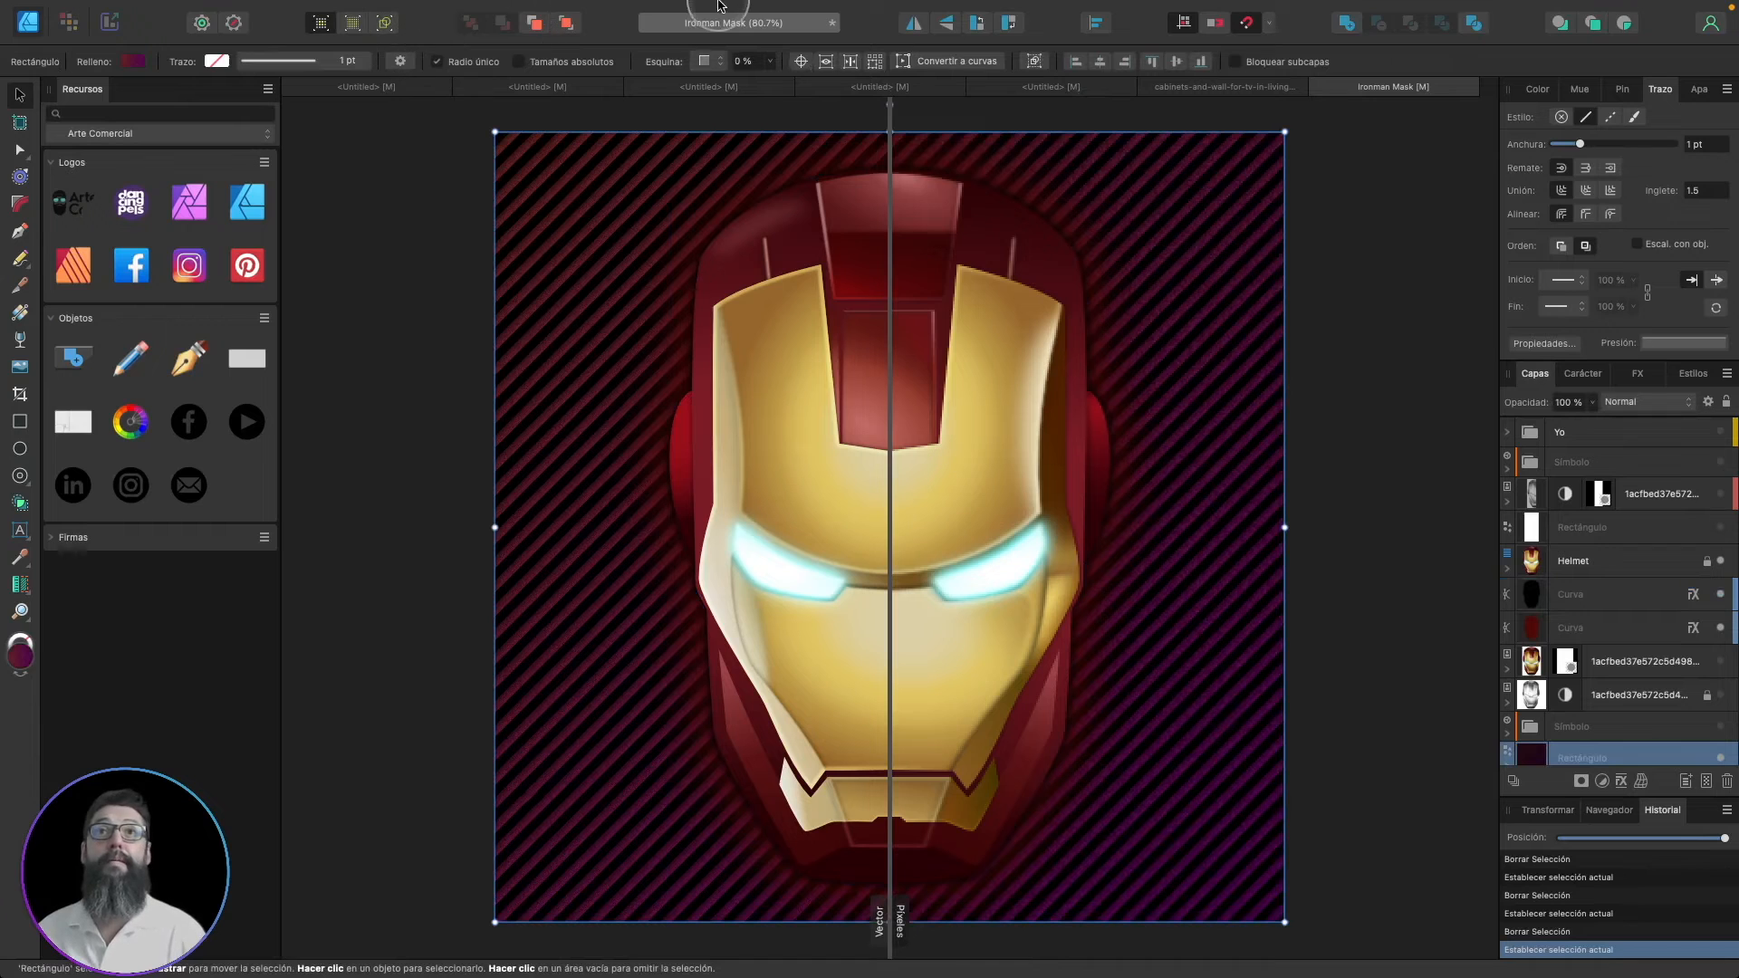
mouse_move(734, 7)
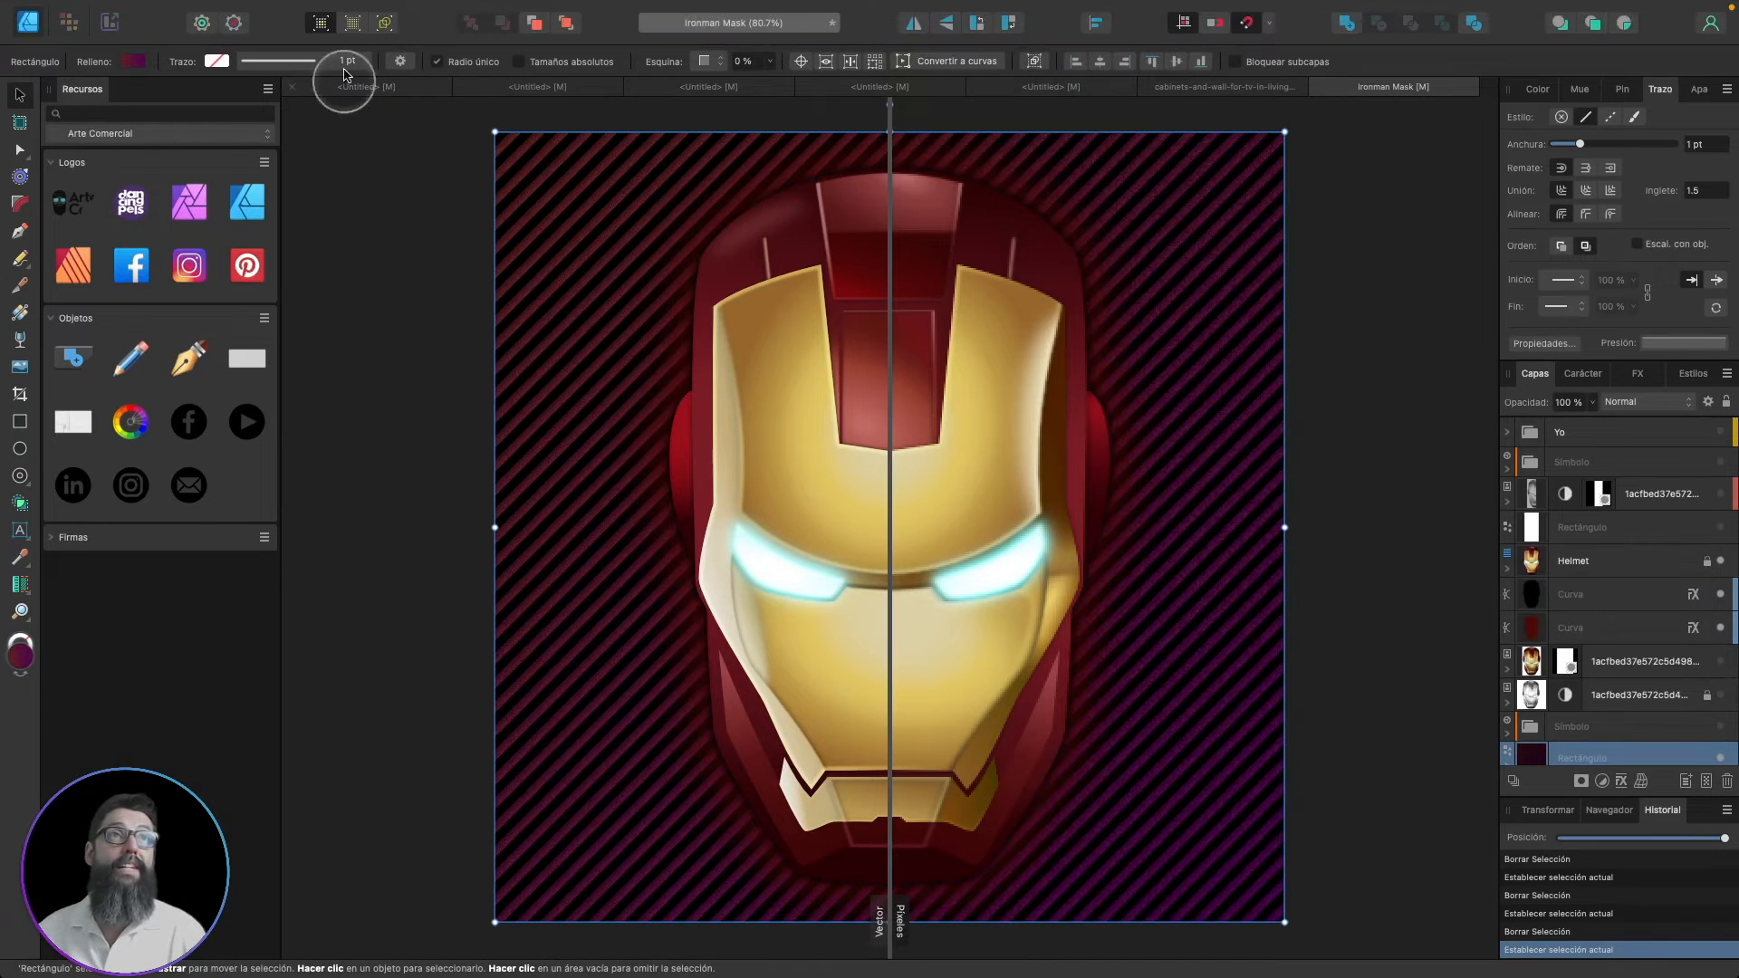
click(388, 27)
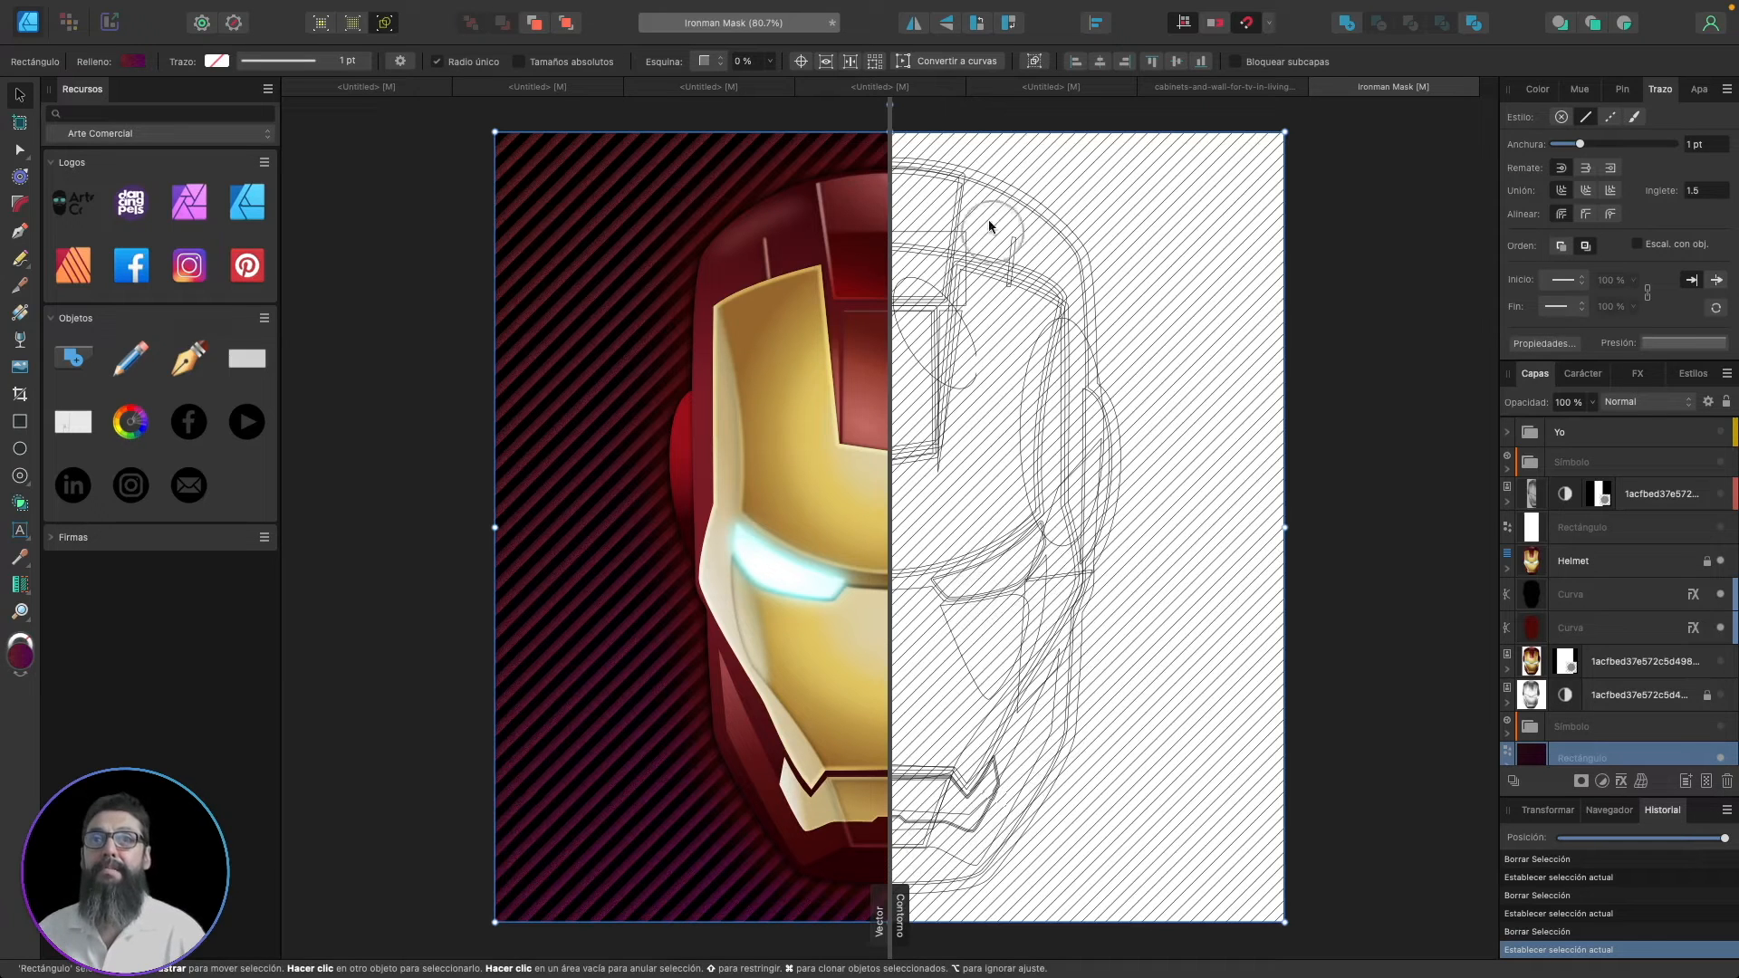
- Change the mask artwork's wireframe view mode to X-Ray, and toggle the wireframe view
mouse_move(600, 8)
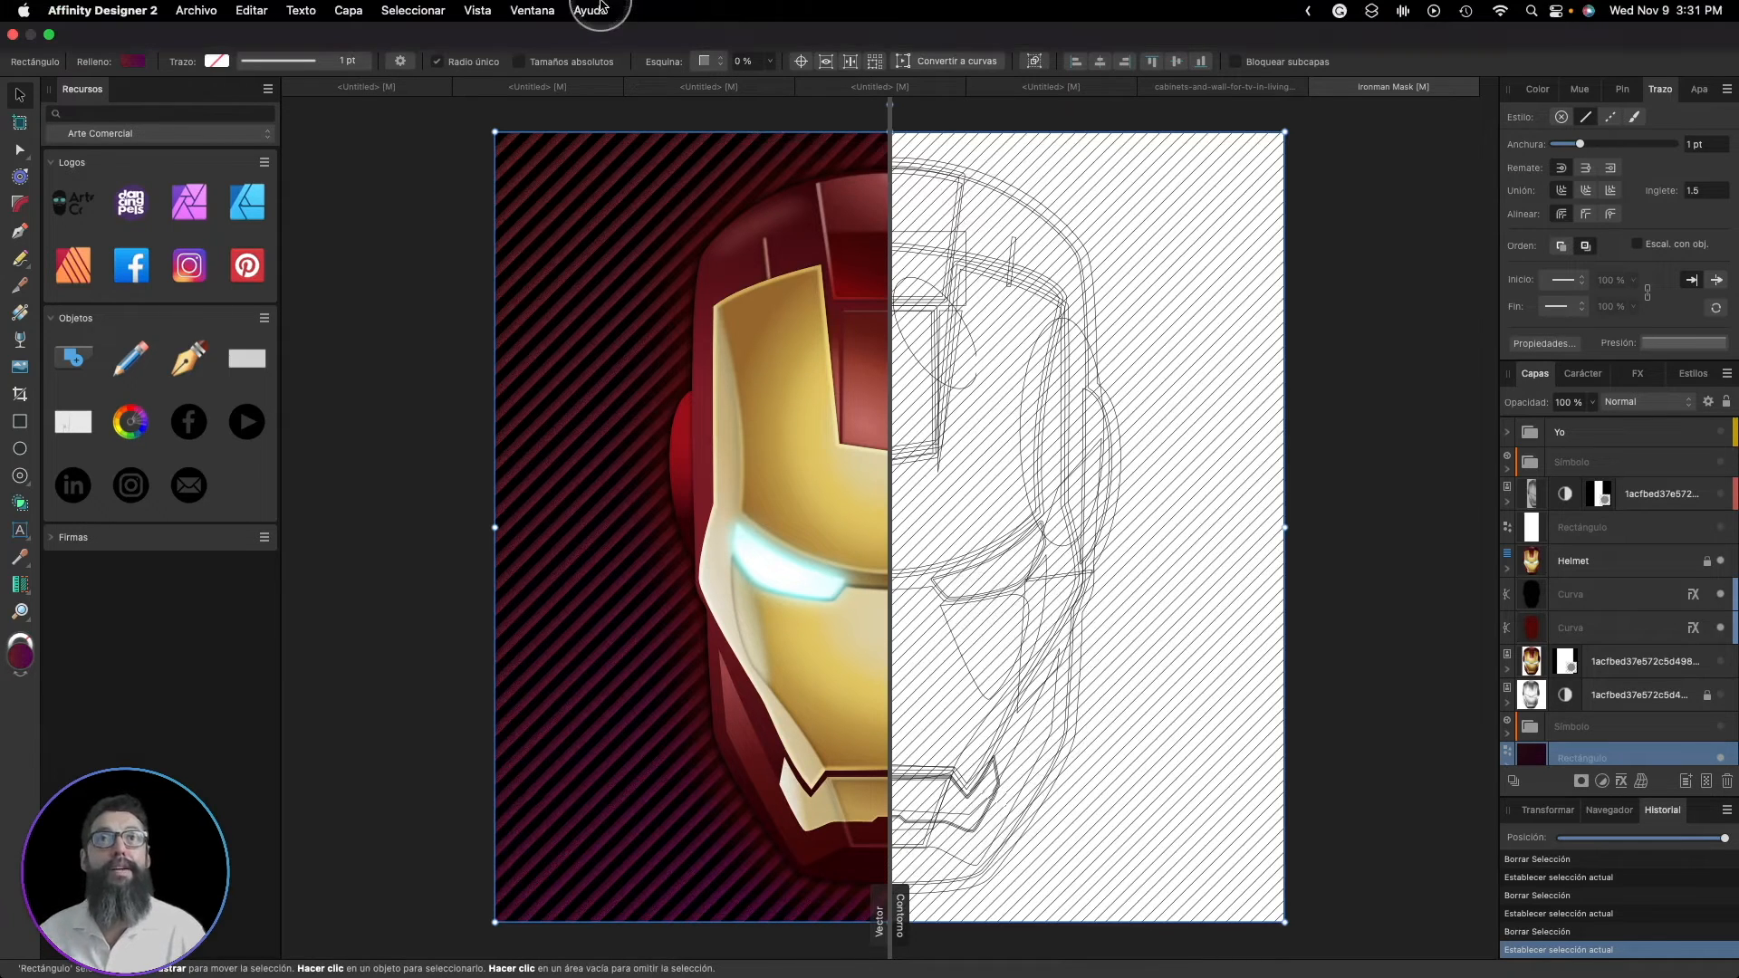
click(478, 10)
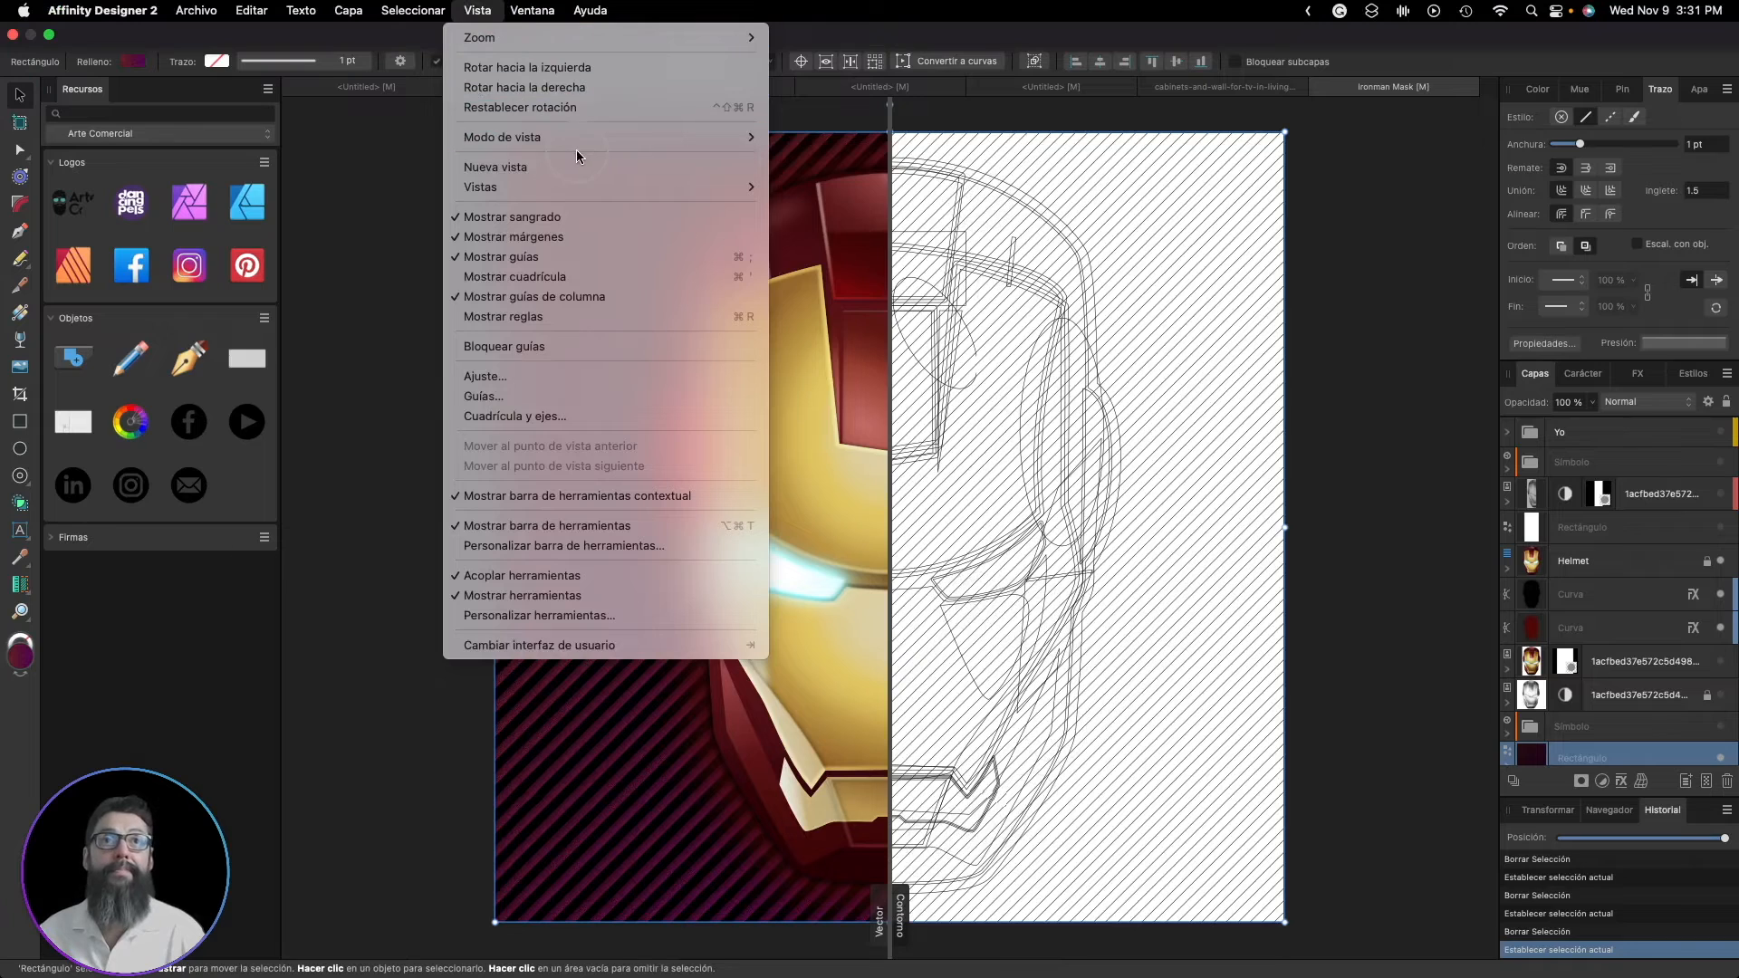
mouse_move(582, 136)
mouse_move(835, 197)
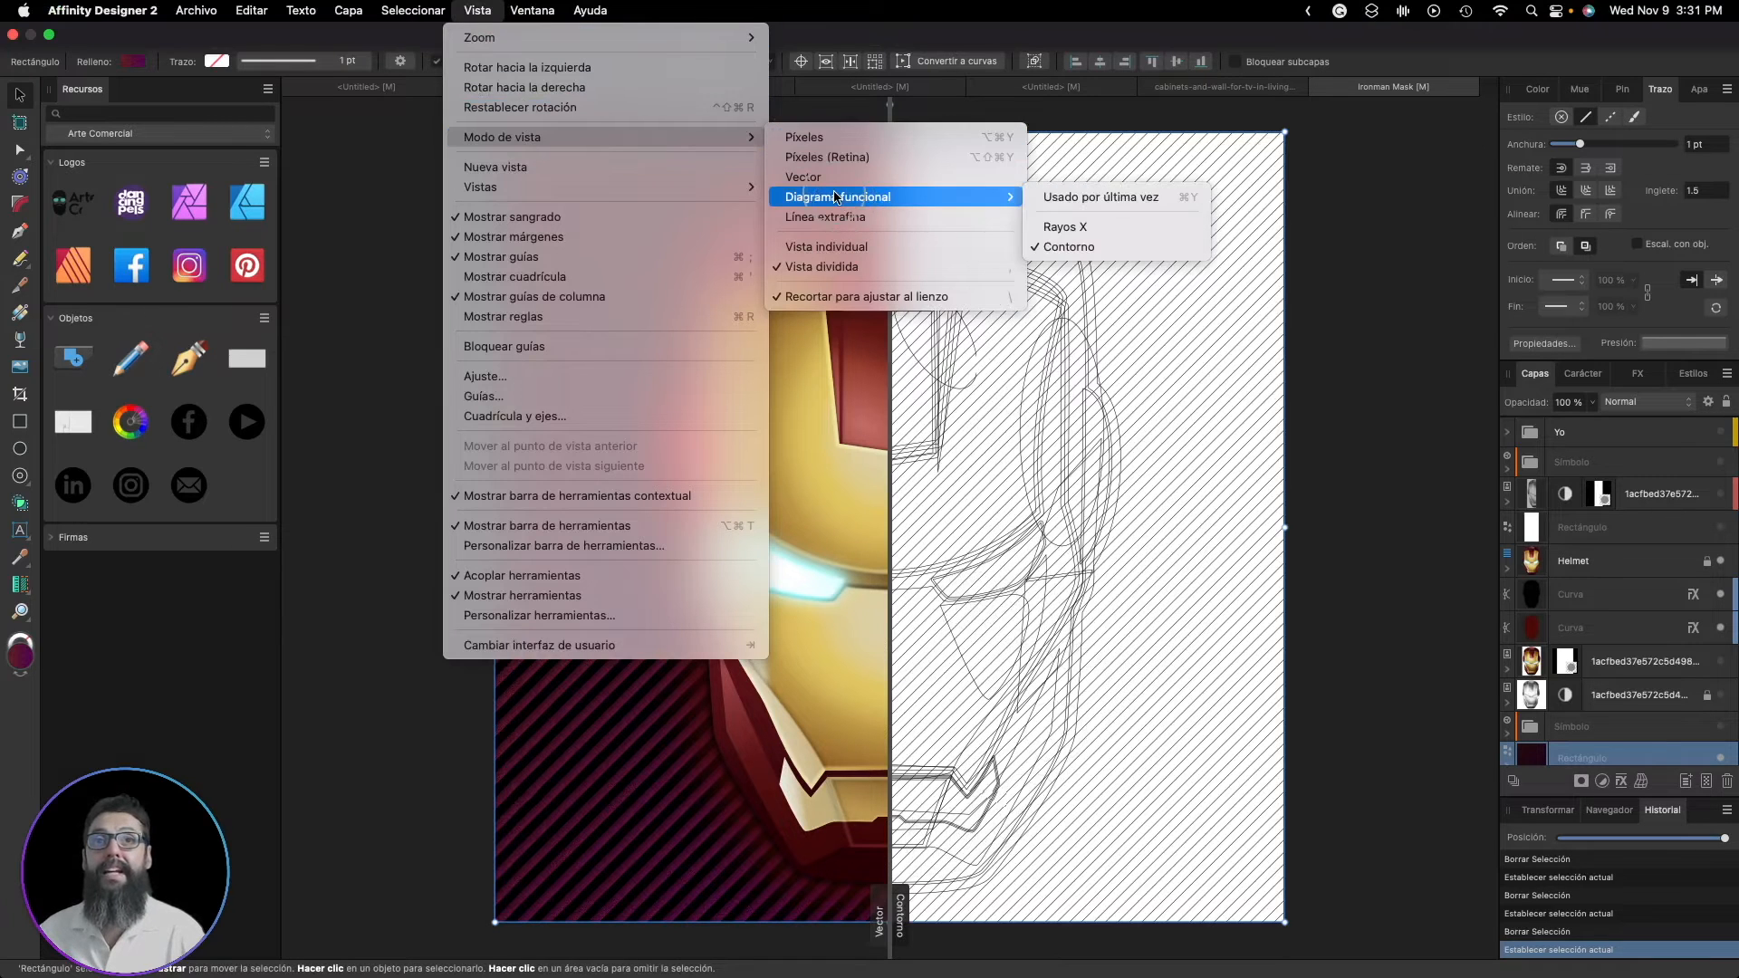
click(1068, 231)
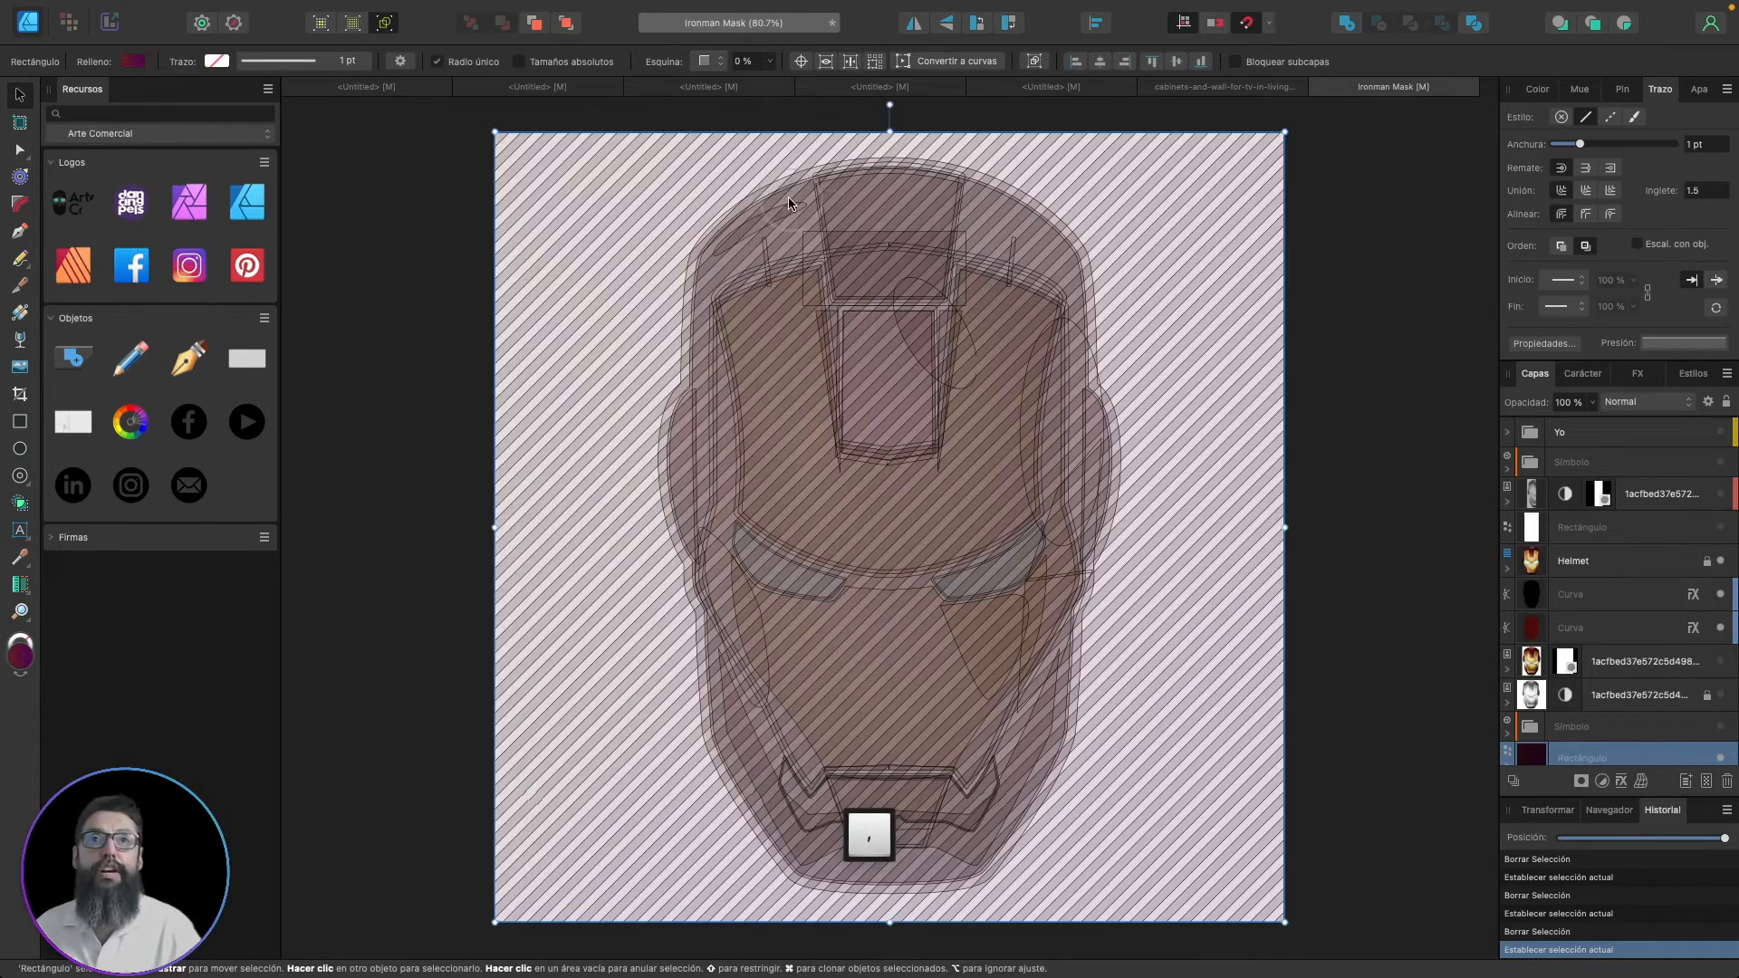
click(382, 35)
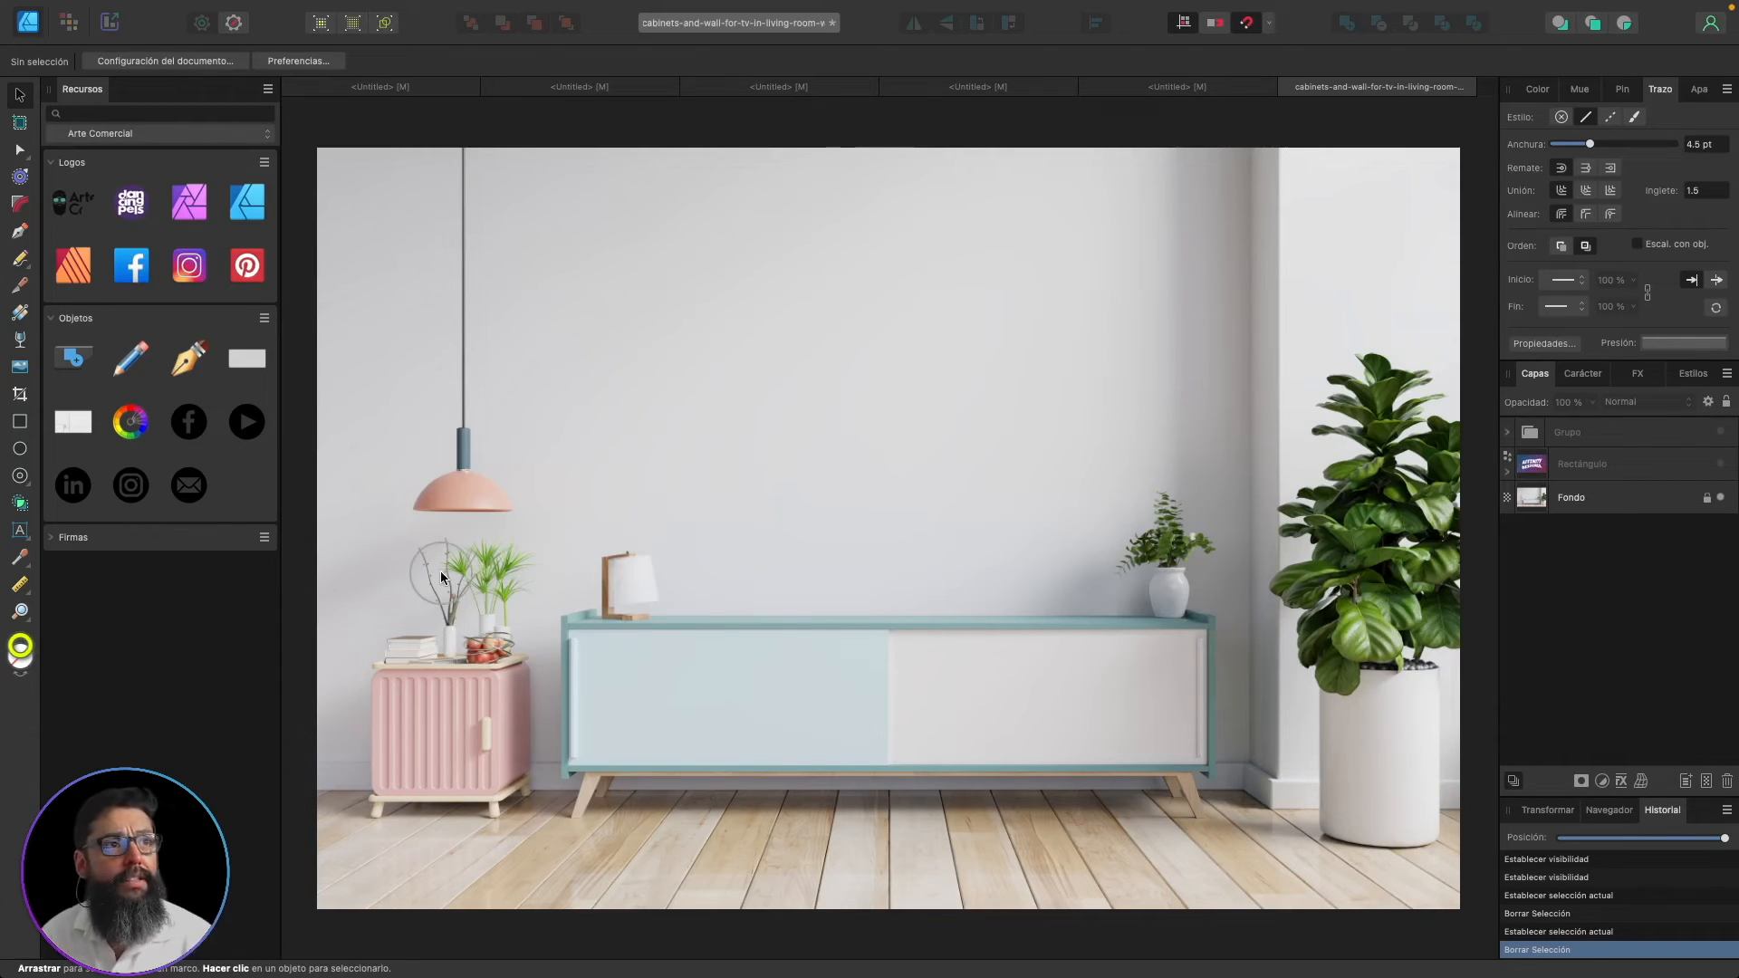
- Measure the sideboard's width along its upper edge from one end to the other with the Measure tool
click(19, 584)
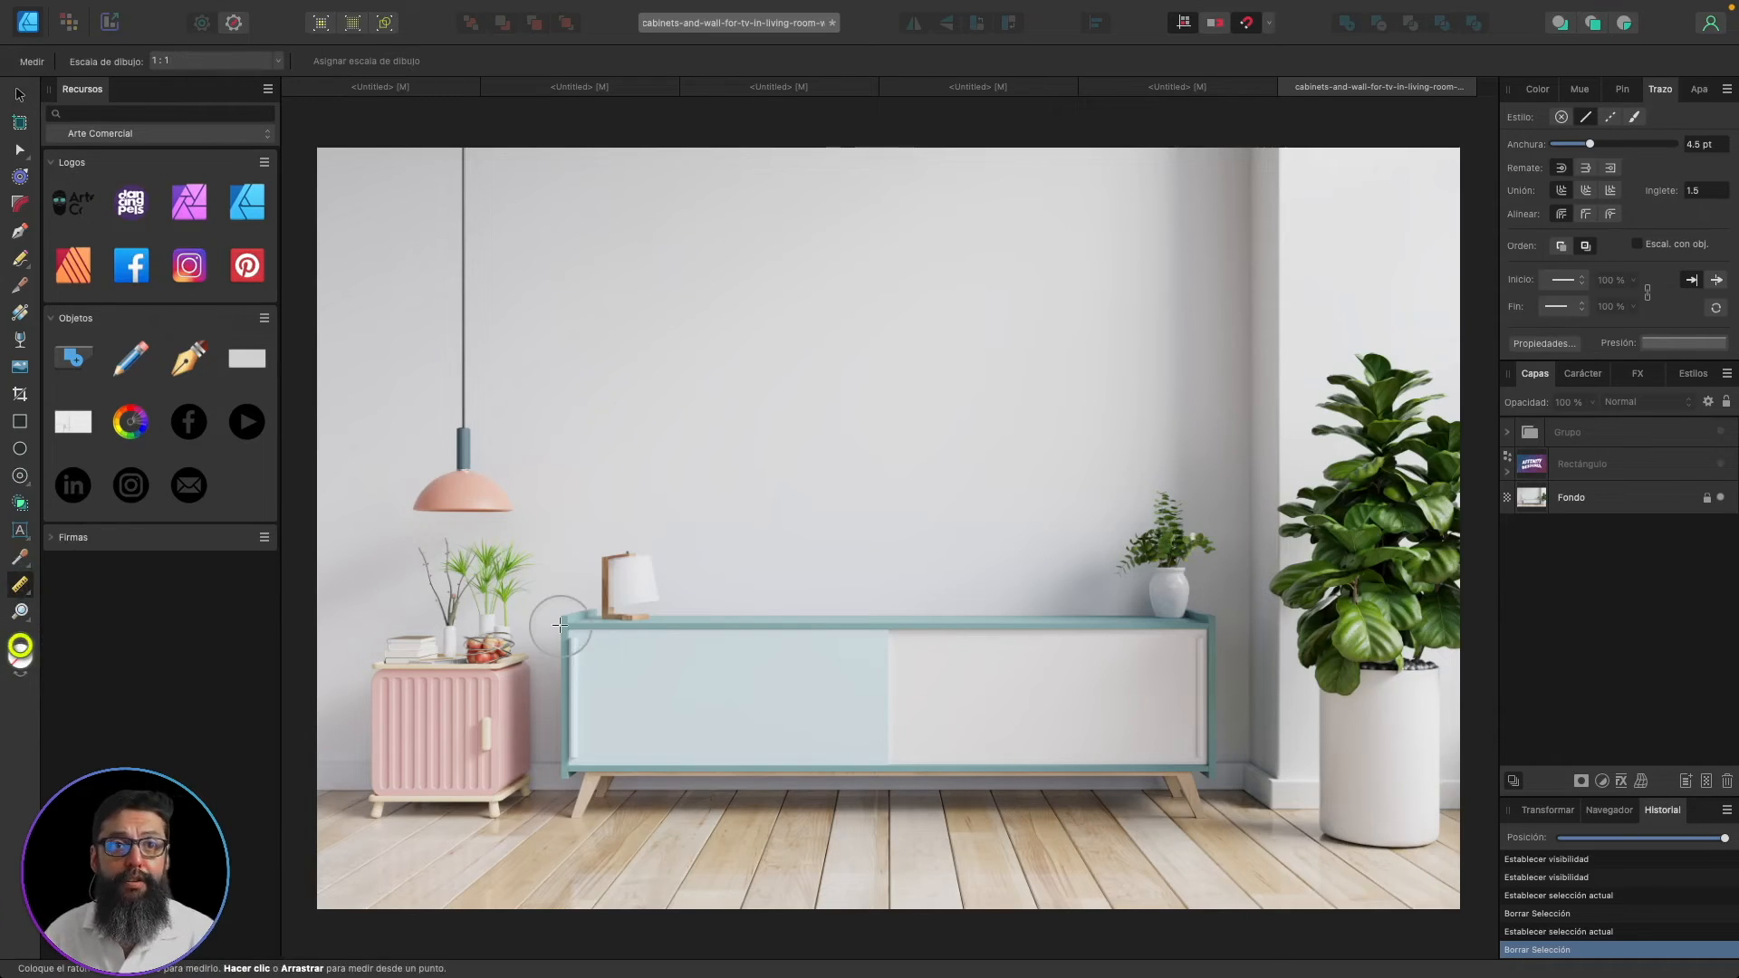
scroll(721, 678, up, 1)
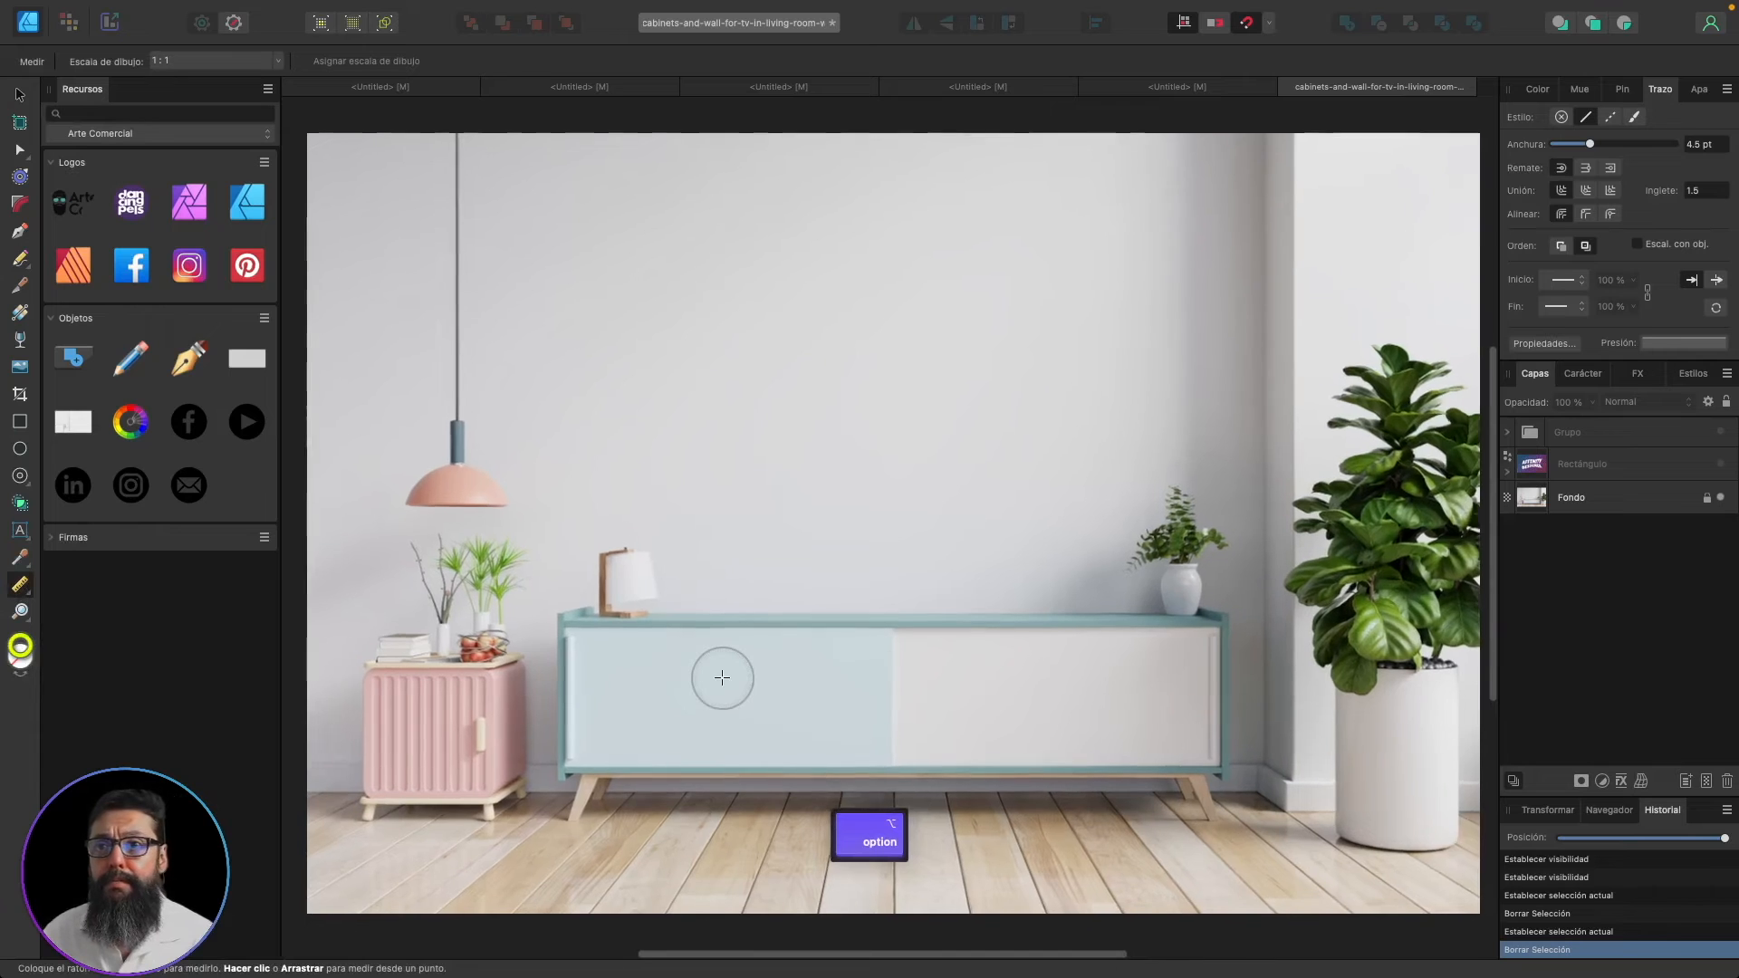
scroll(721, 677, up, 4)
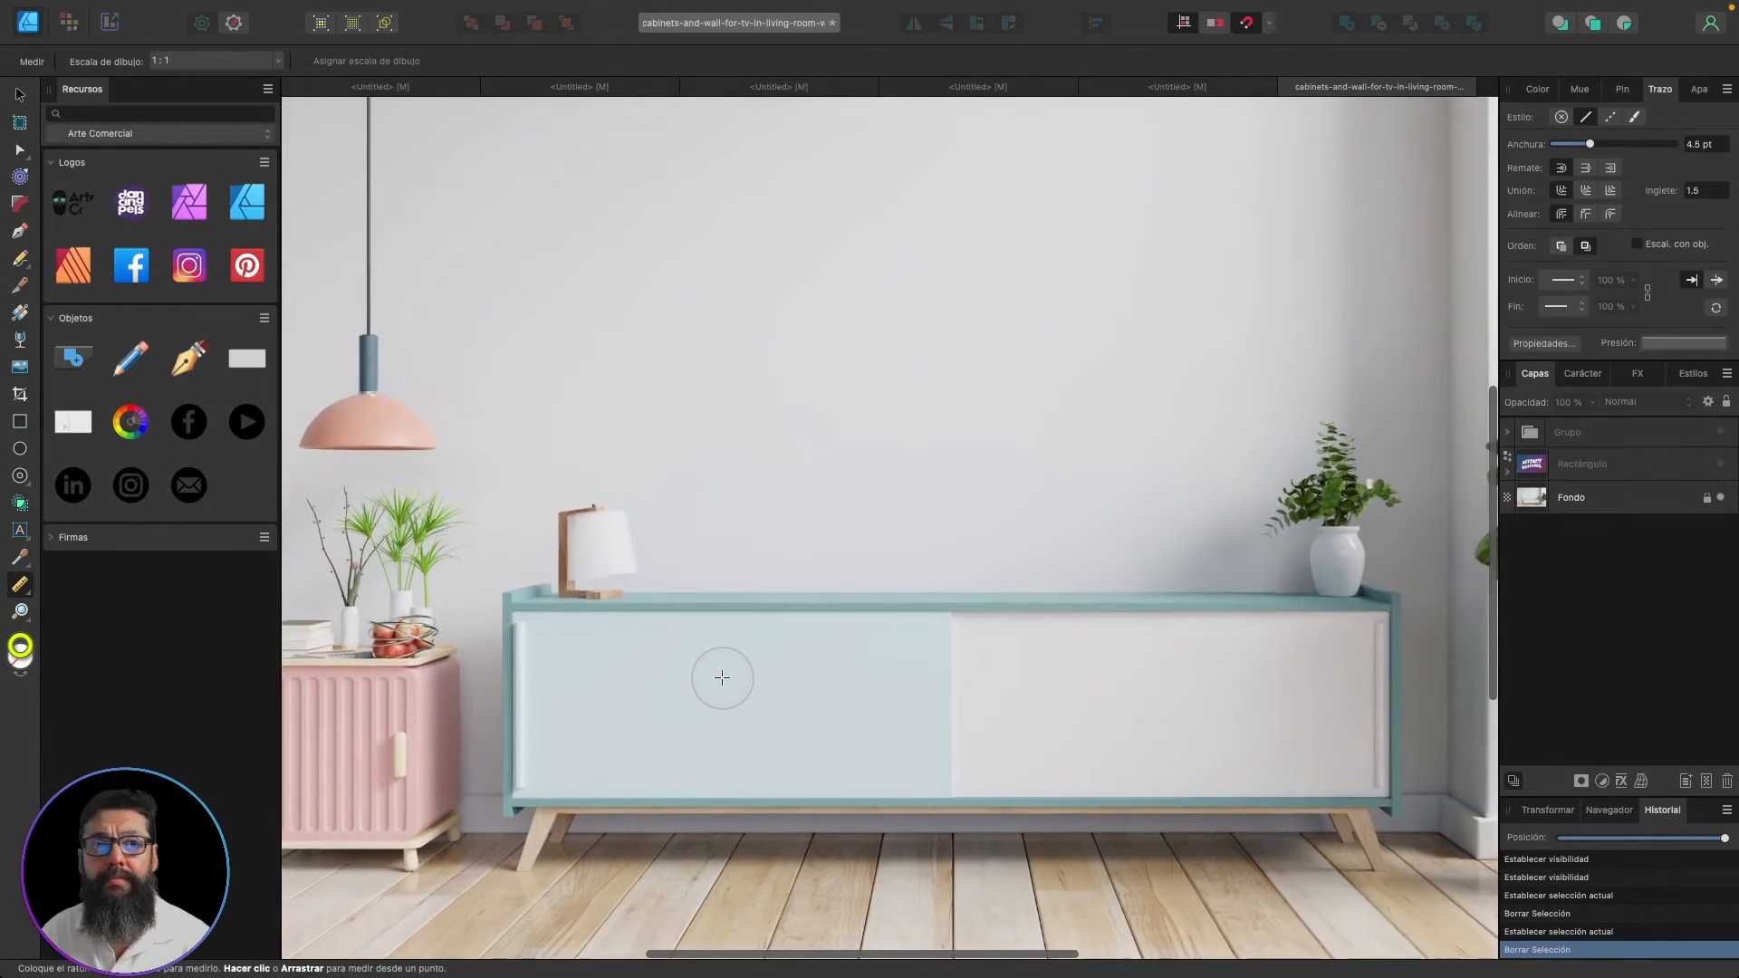
scroll(721, 677, up, 3)
scroll(722, 677, down, 5)
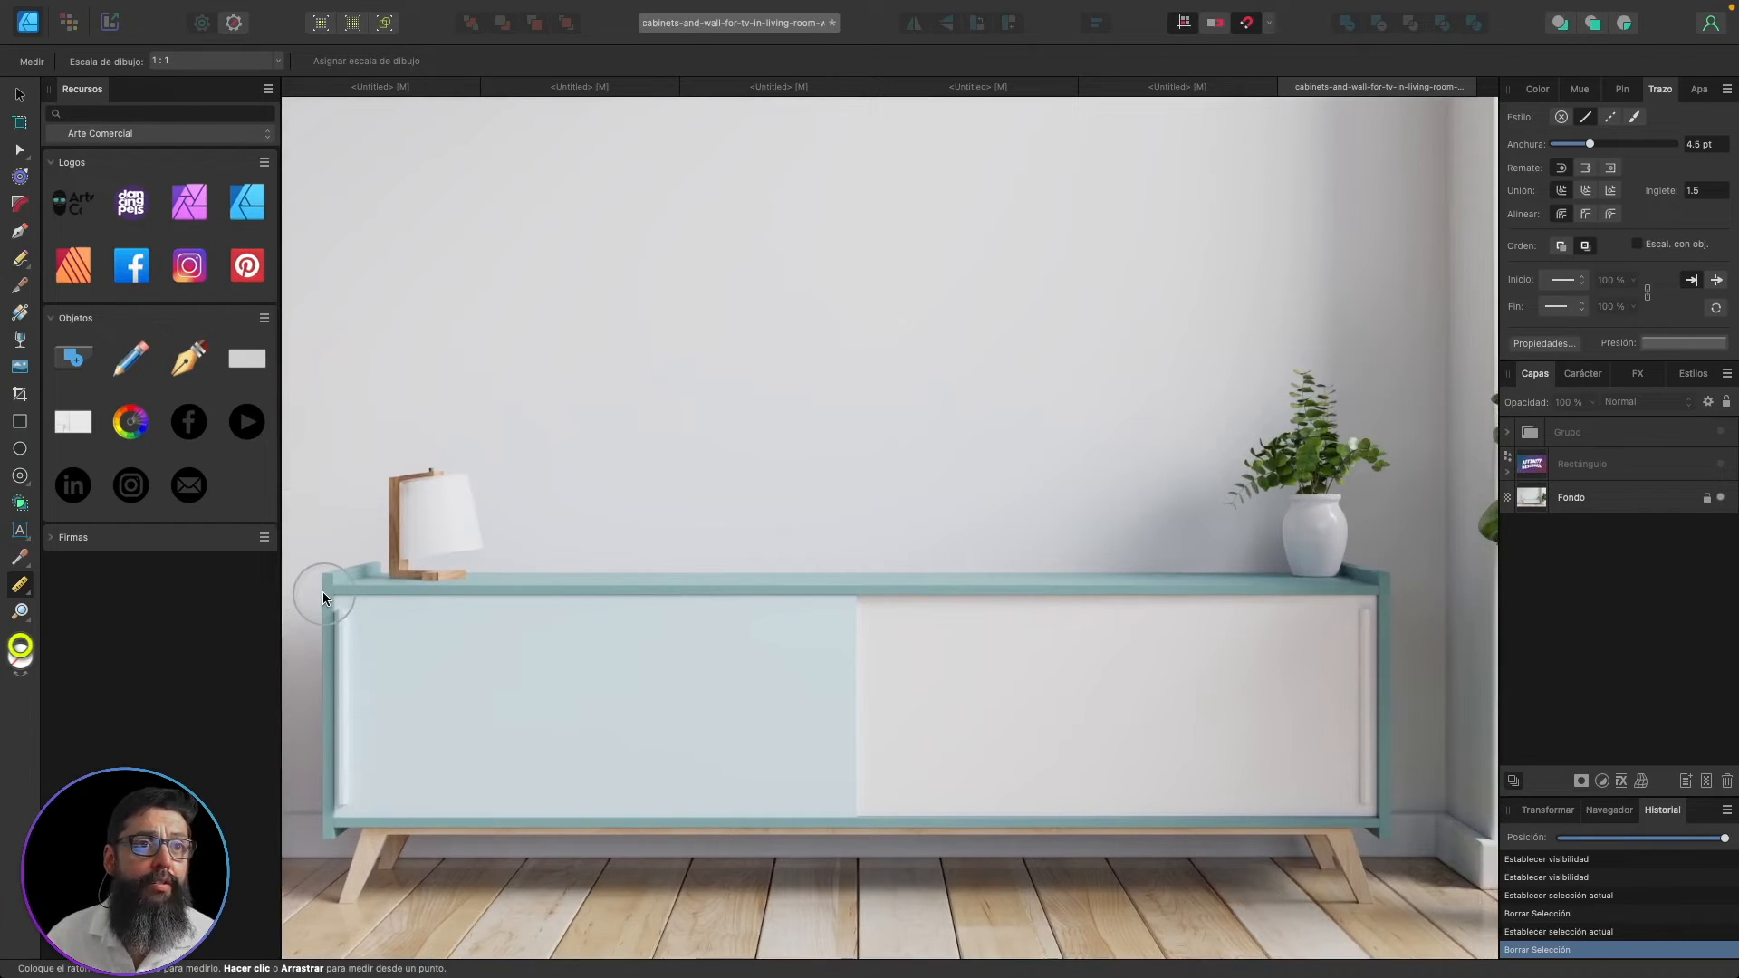
drag(322, 591, 1389, 593)
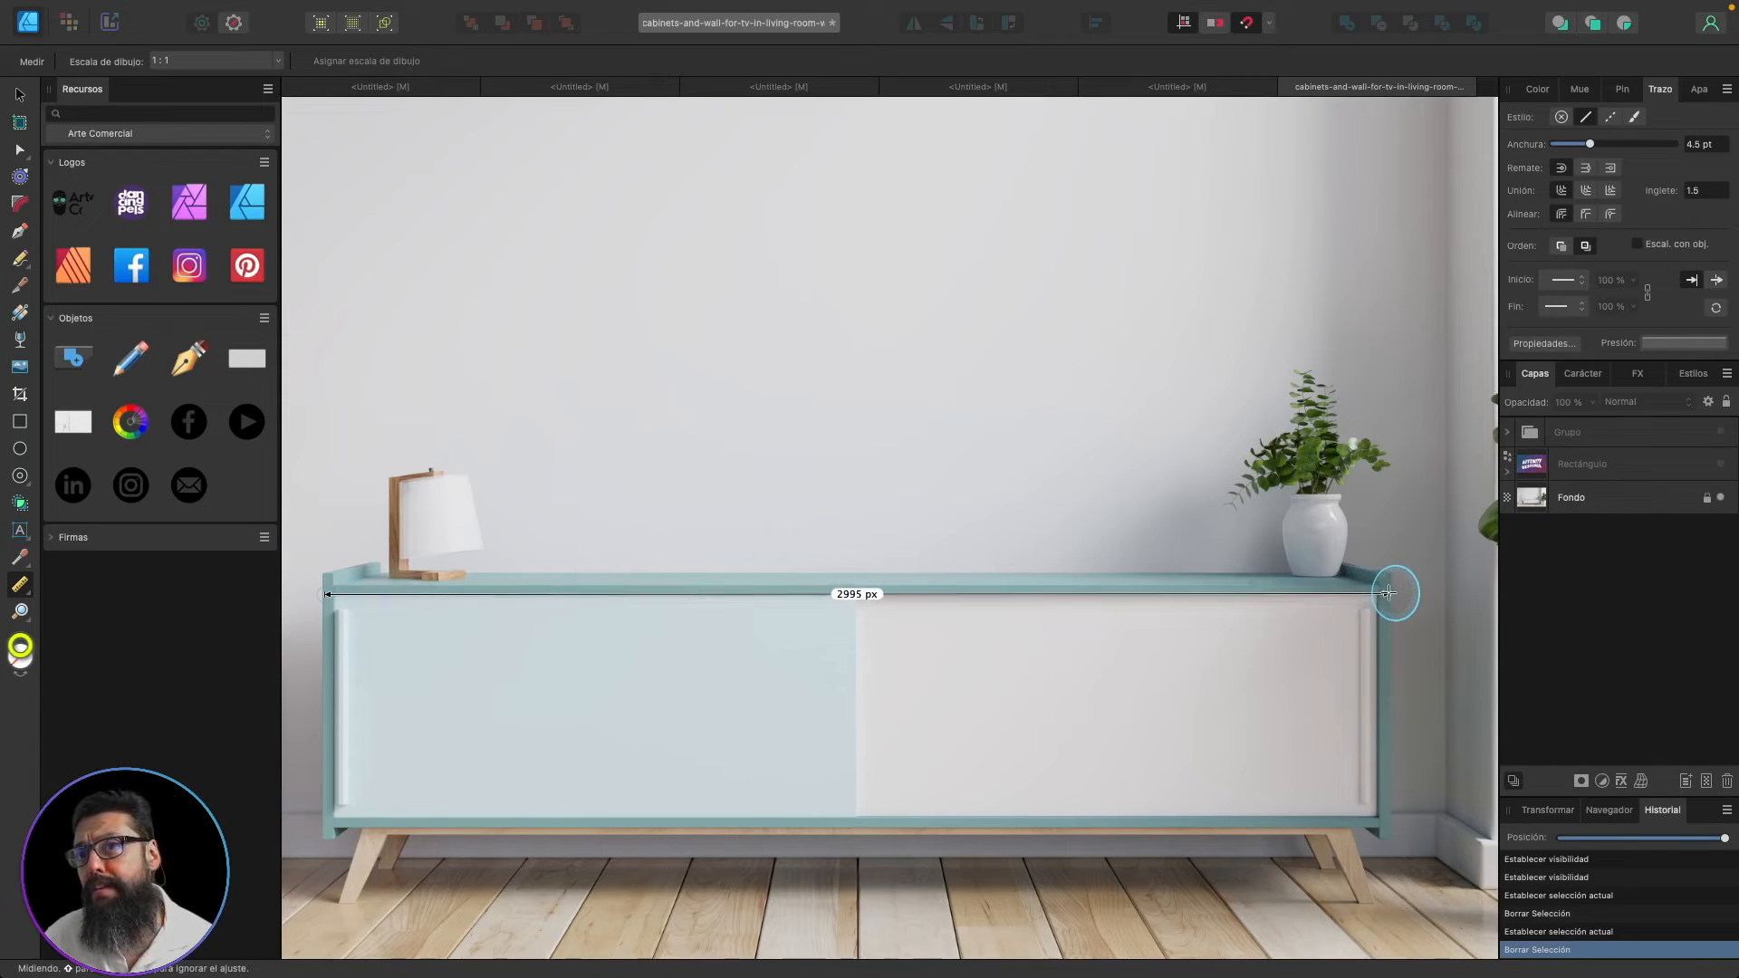
drag(1388, 593, 1388, 593)
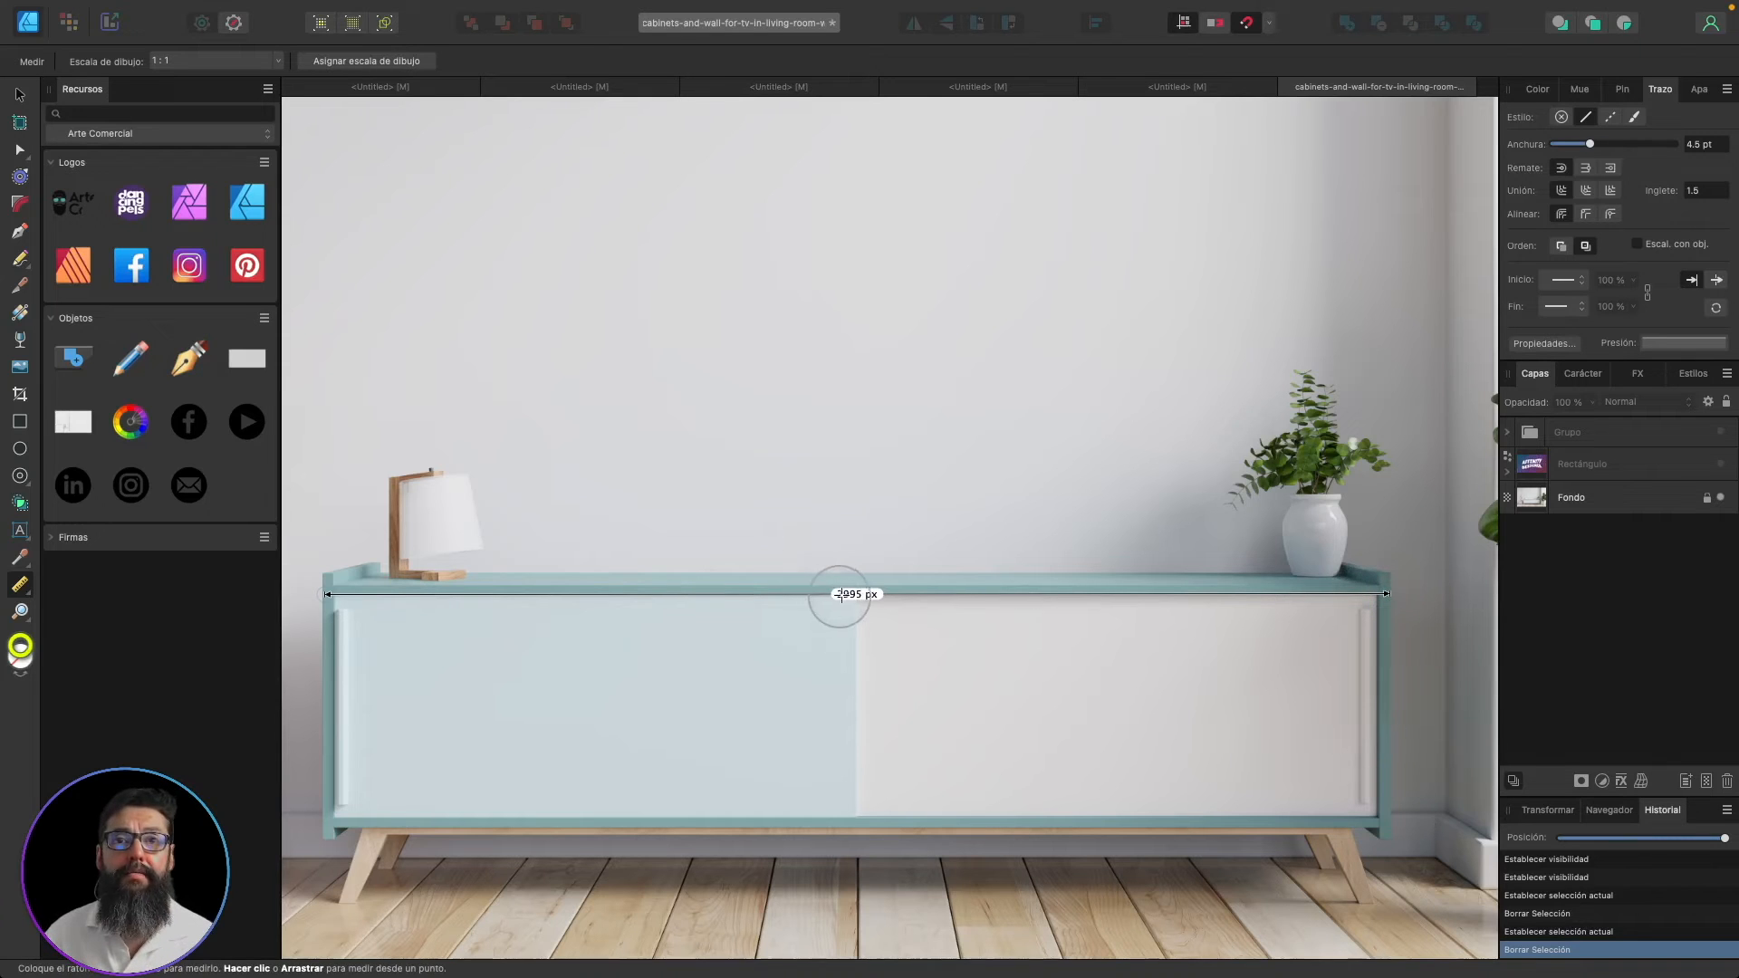
- Assign a drawing scale from the sideboard measurement with a desired readout of 2.5m
click(365, 62)
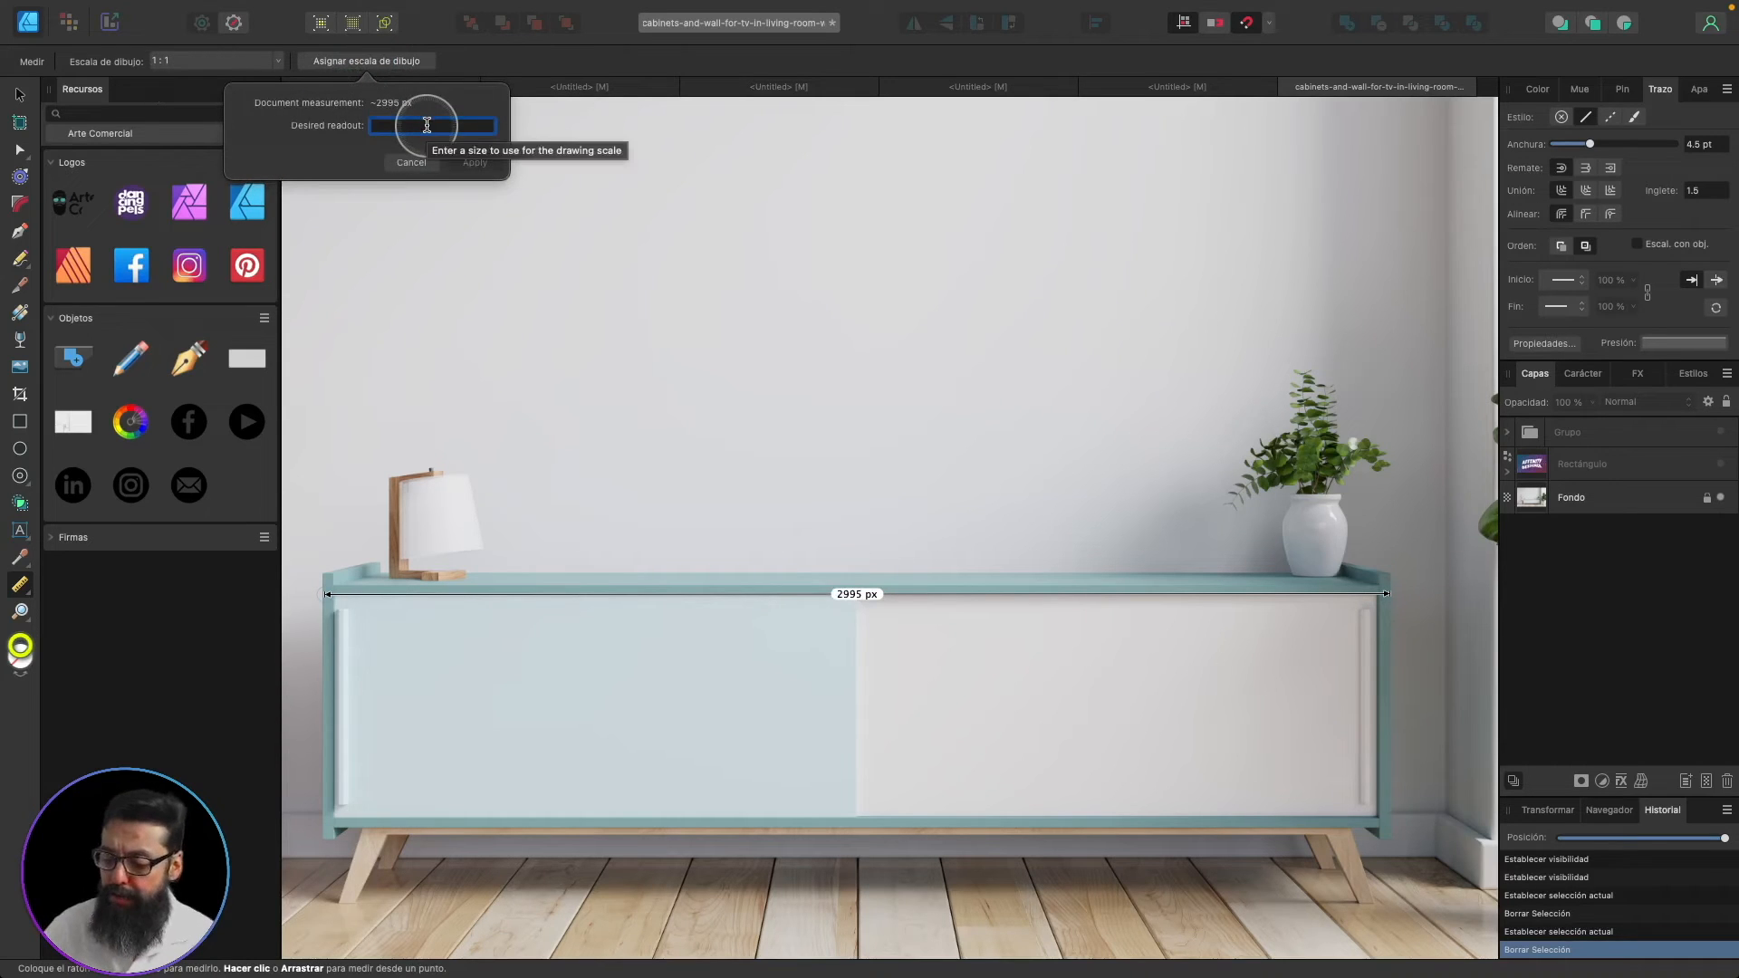
text(2.)
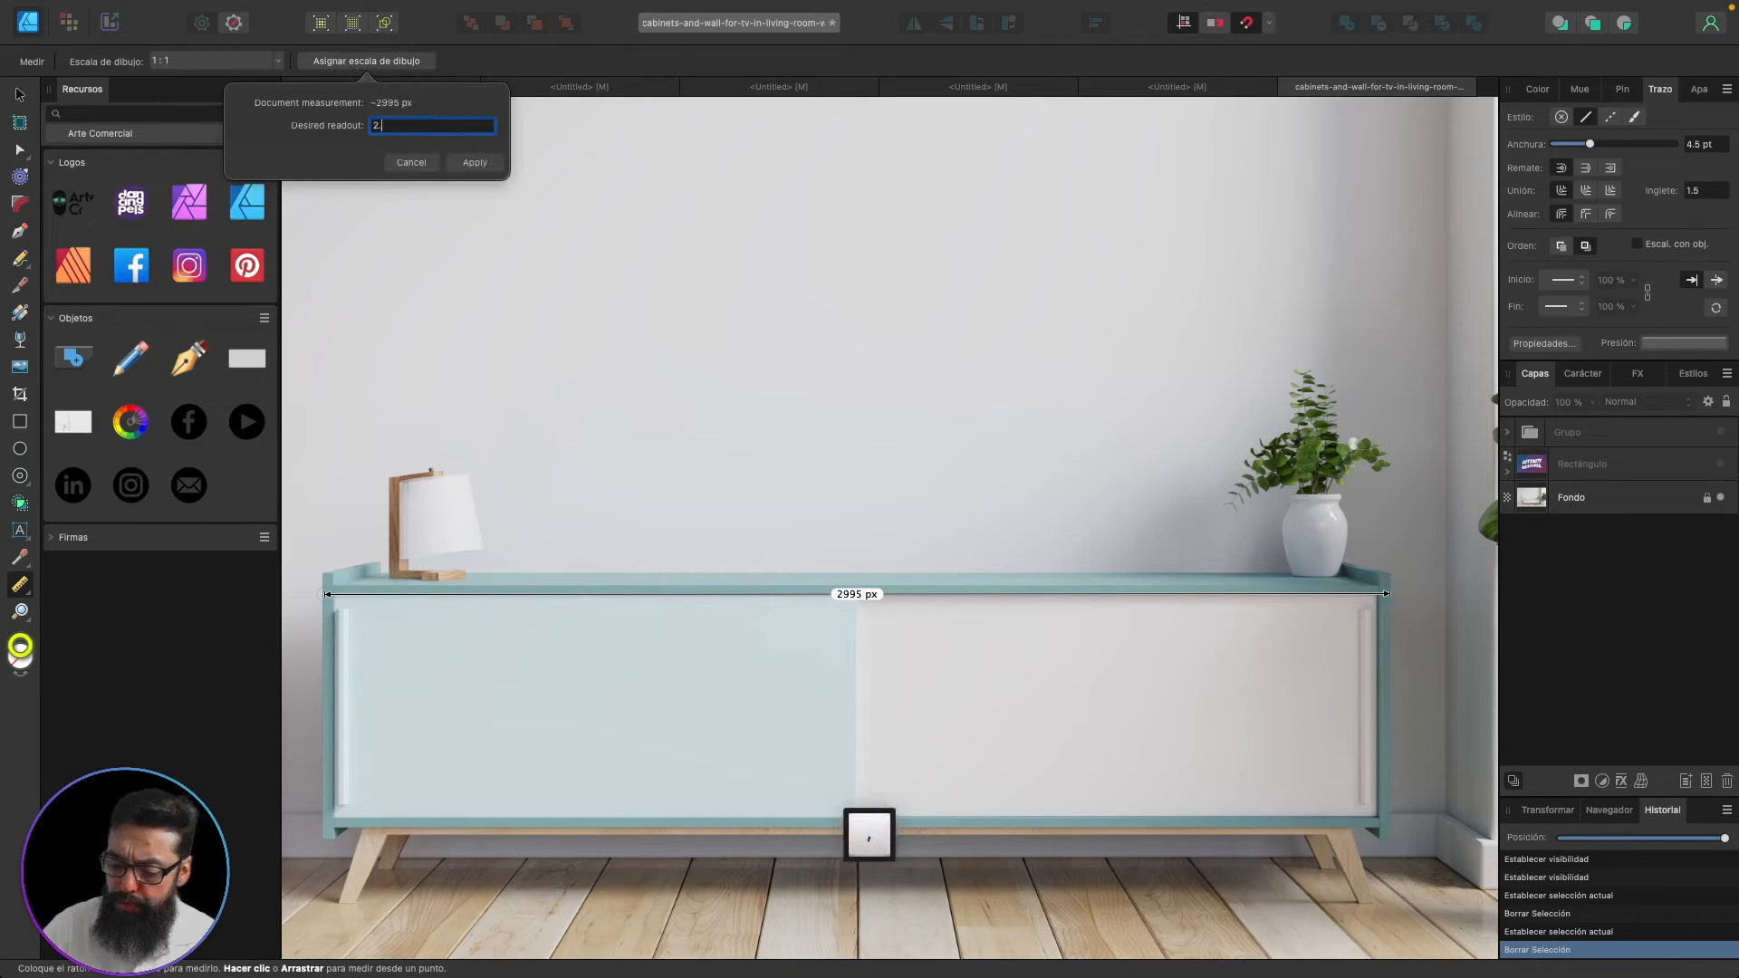
text(5)
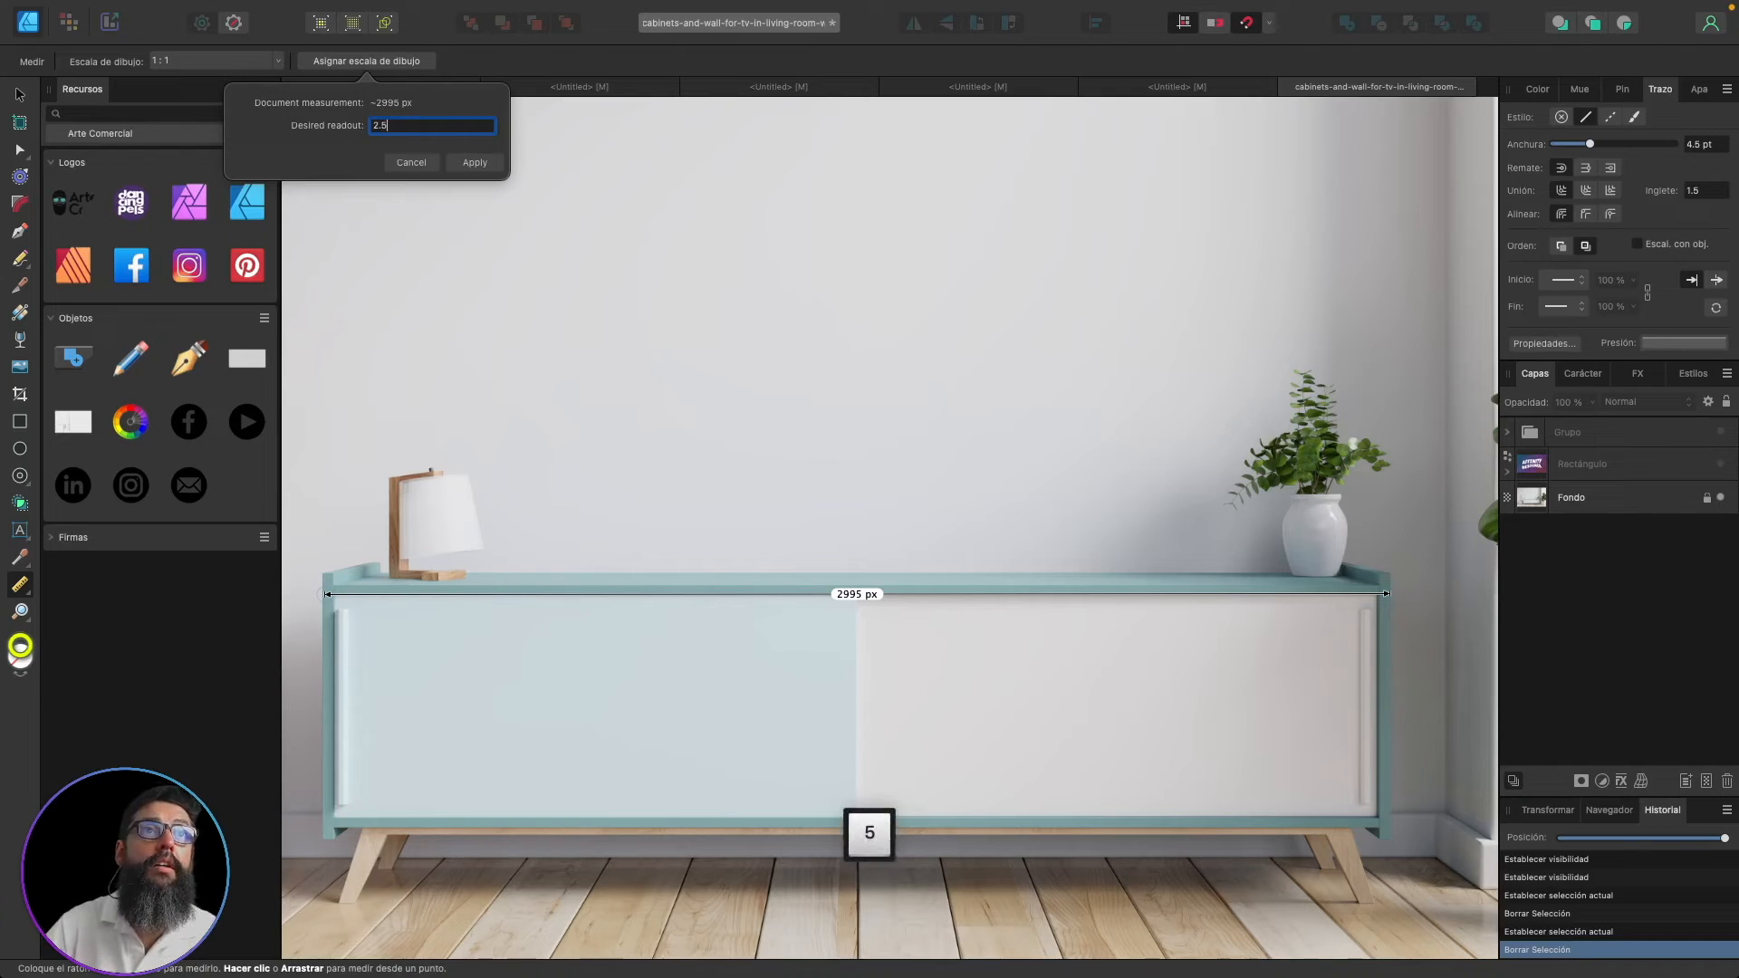
text(m)
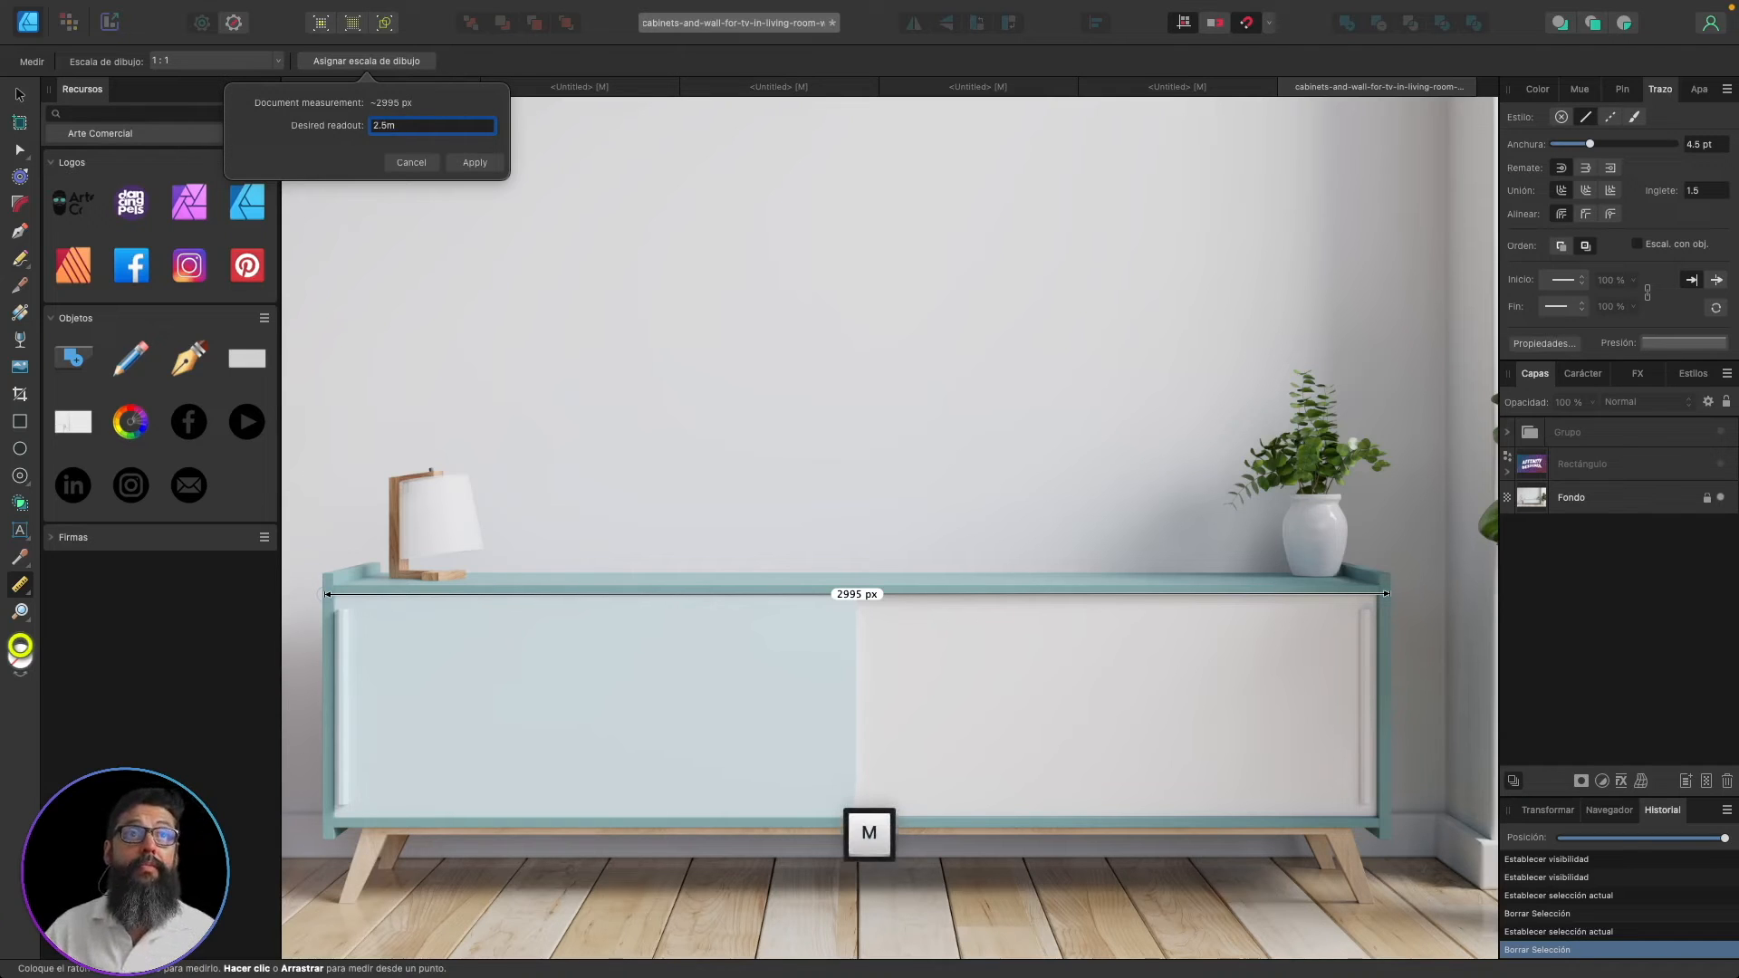
click(473, 162)
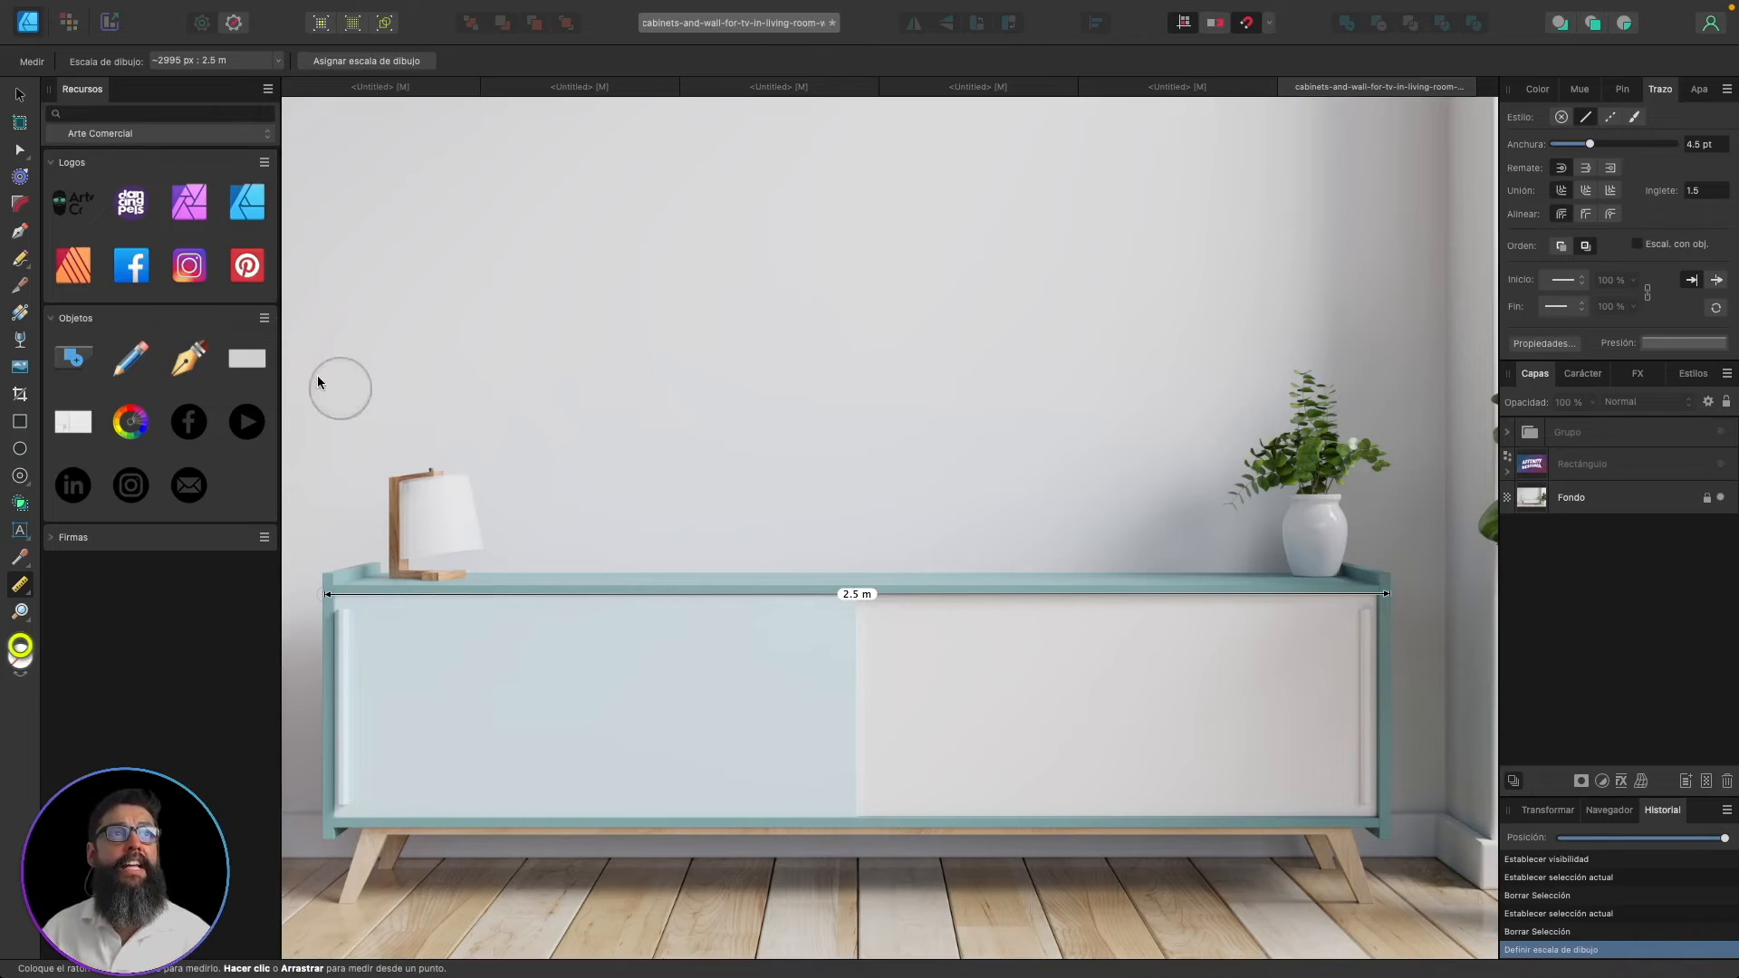
- Show the hidden AFFINITY DESIGNER poster layer on the living-room wall and select it
key(ctrl)
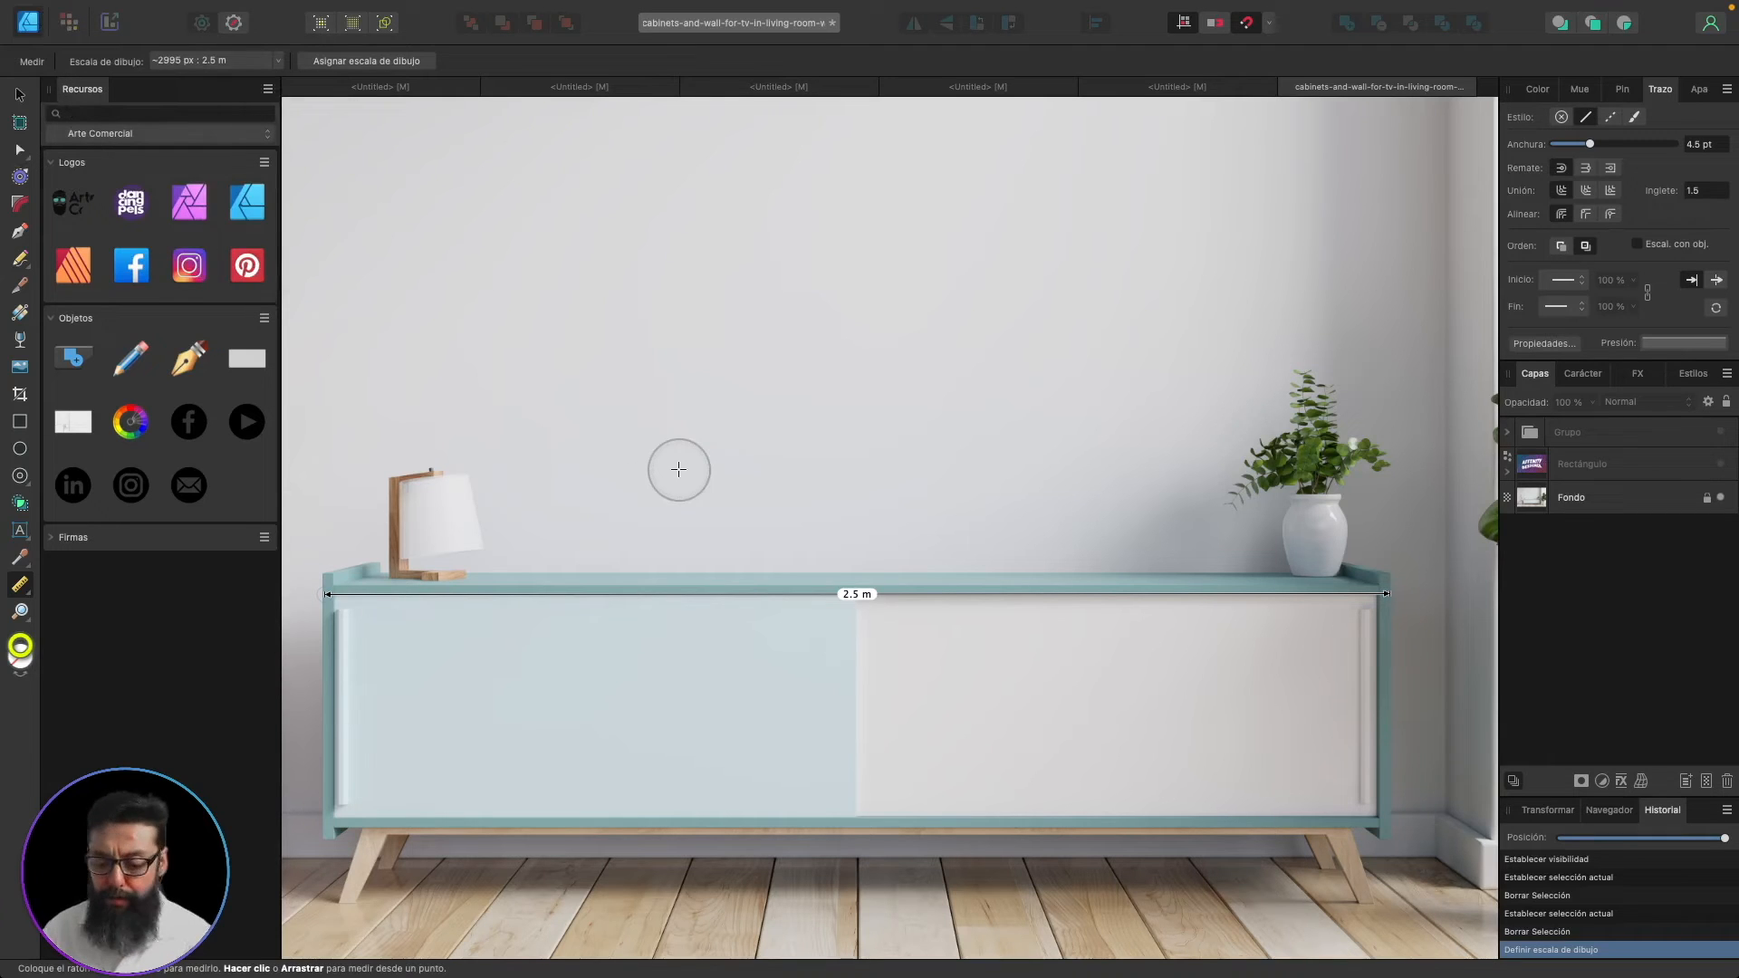
key(super)
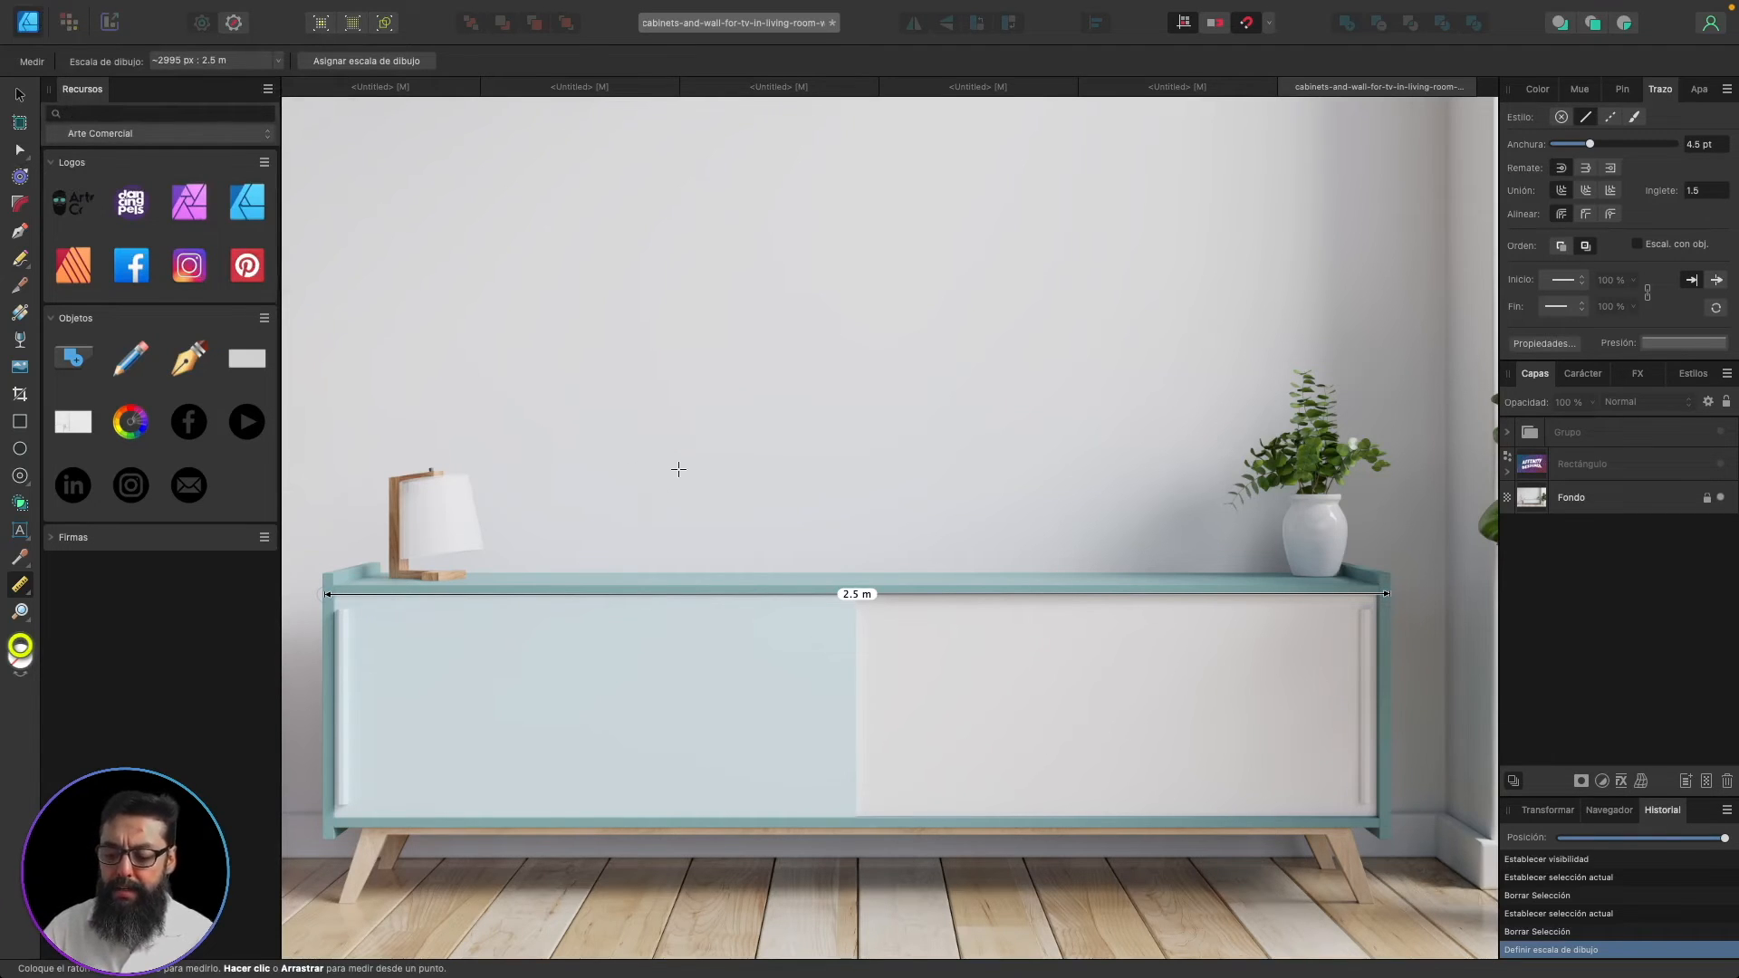
key(super+0)
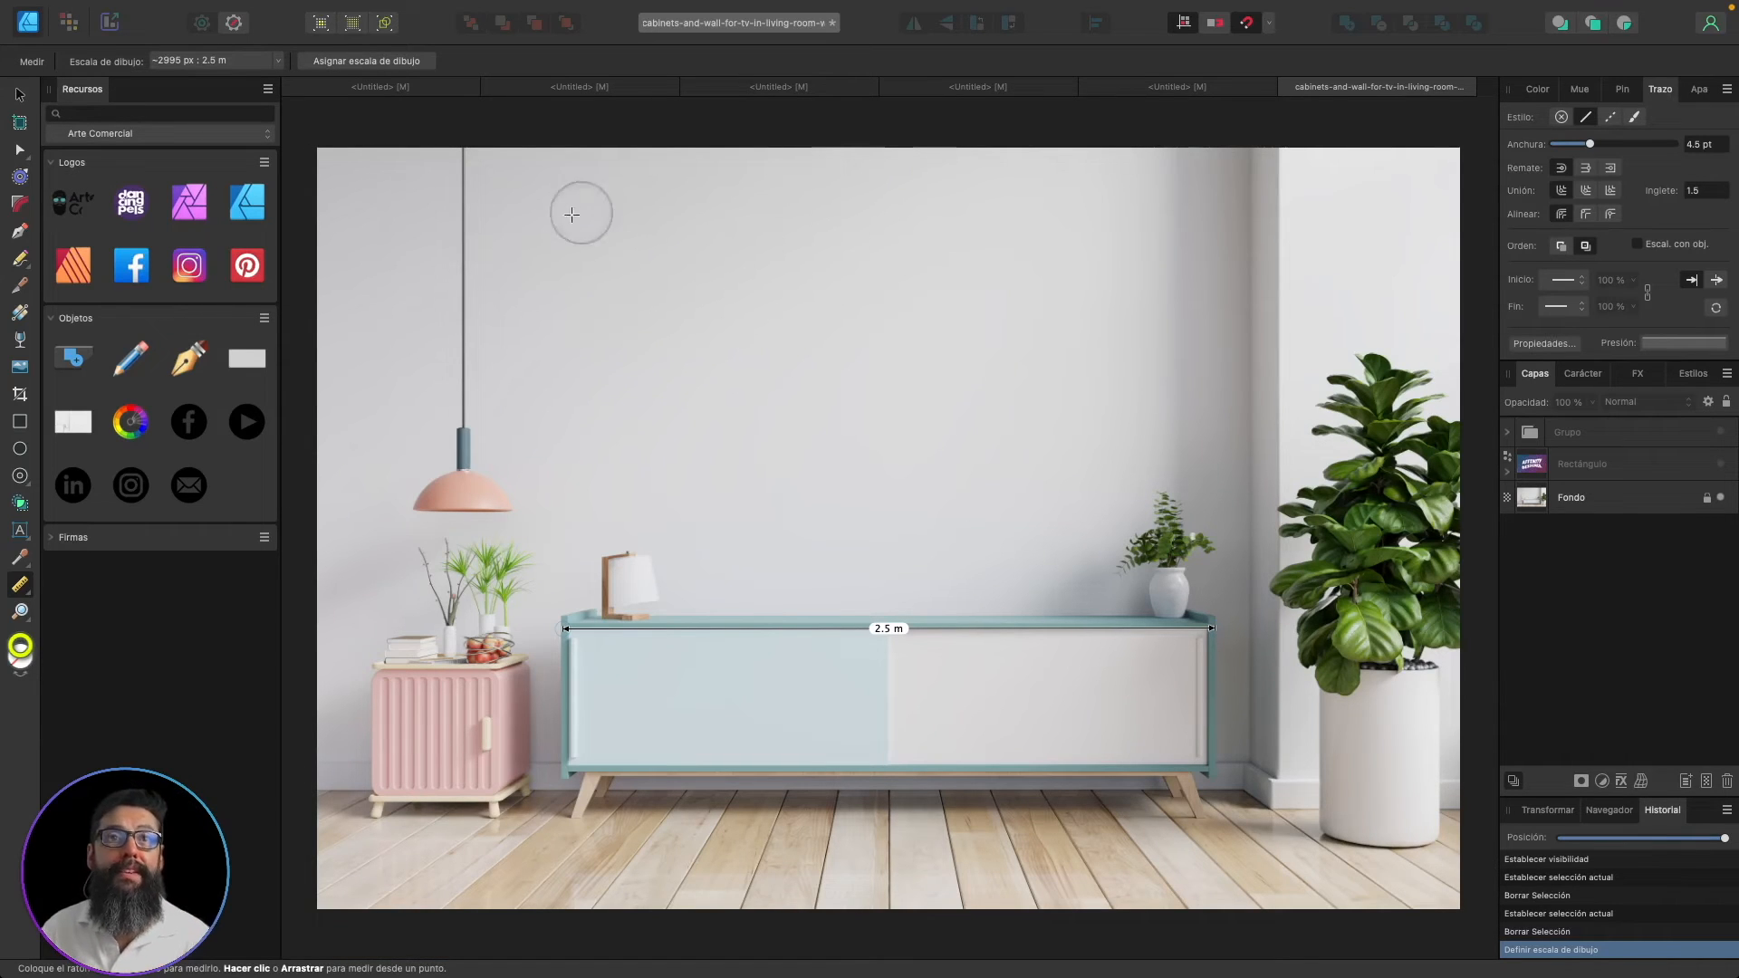
click(1187, 91)
key(v)
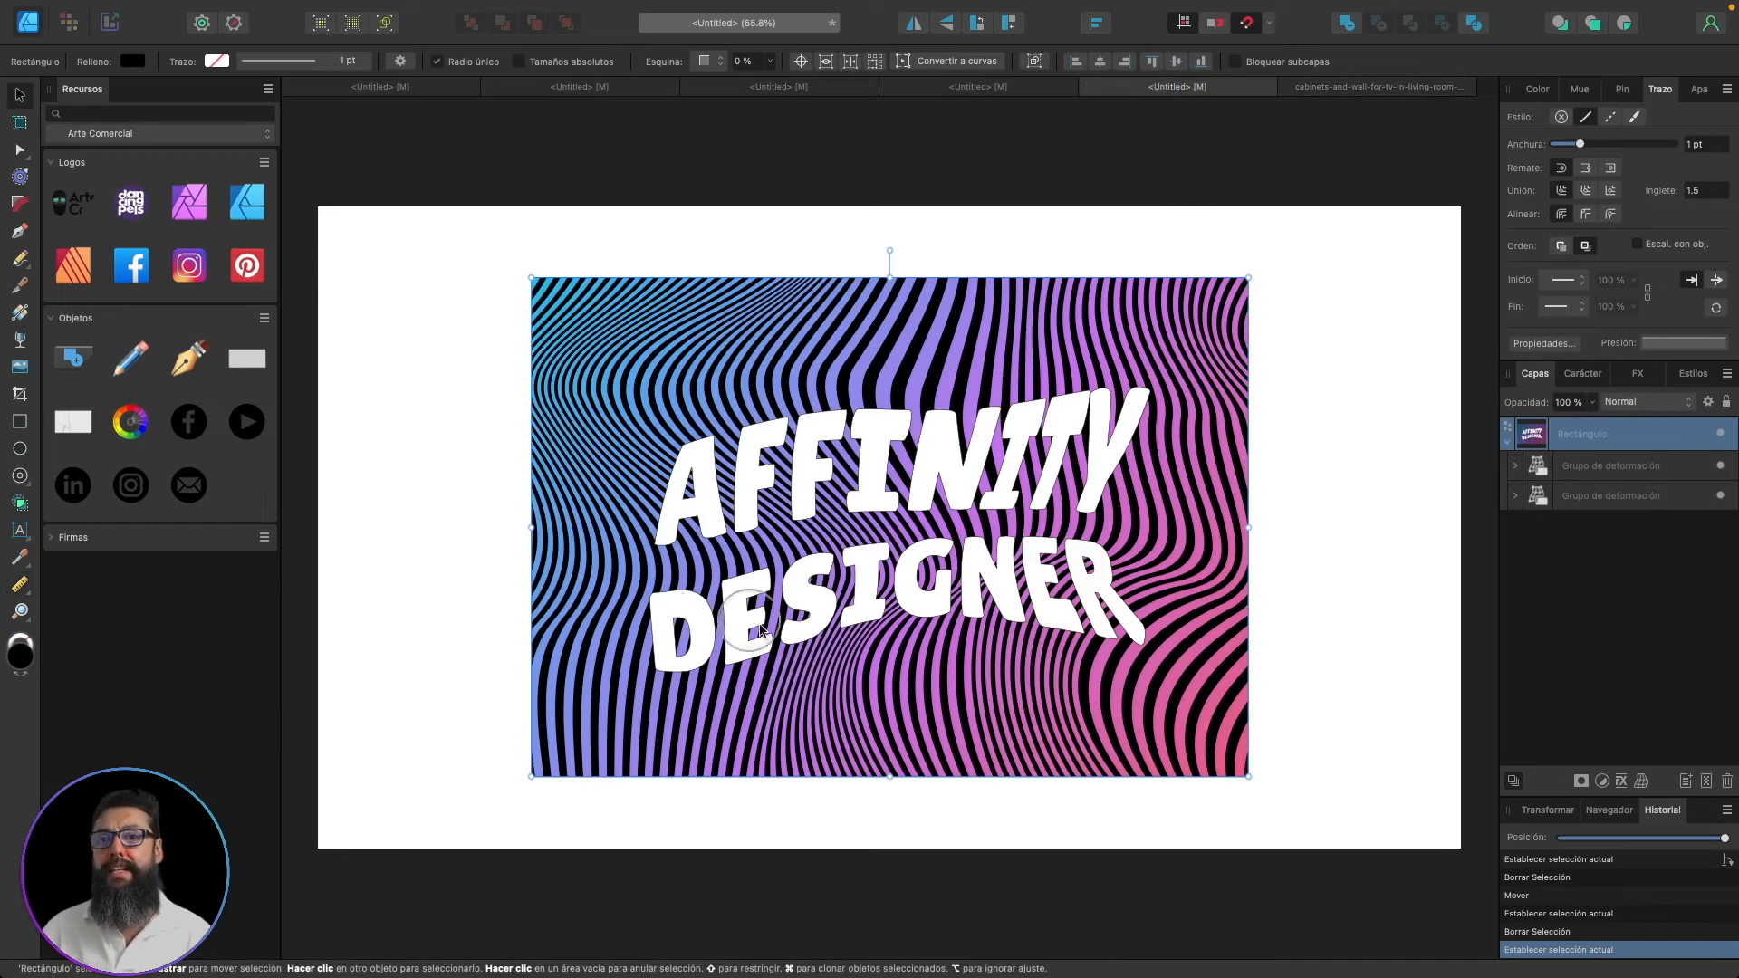
click(1372, 91)
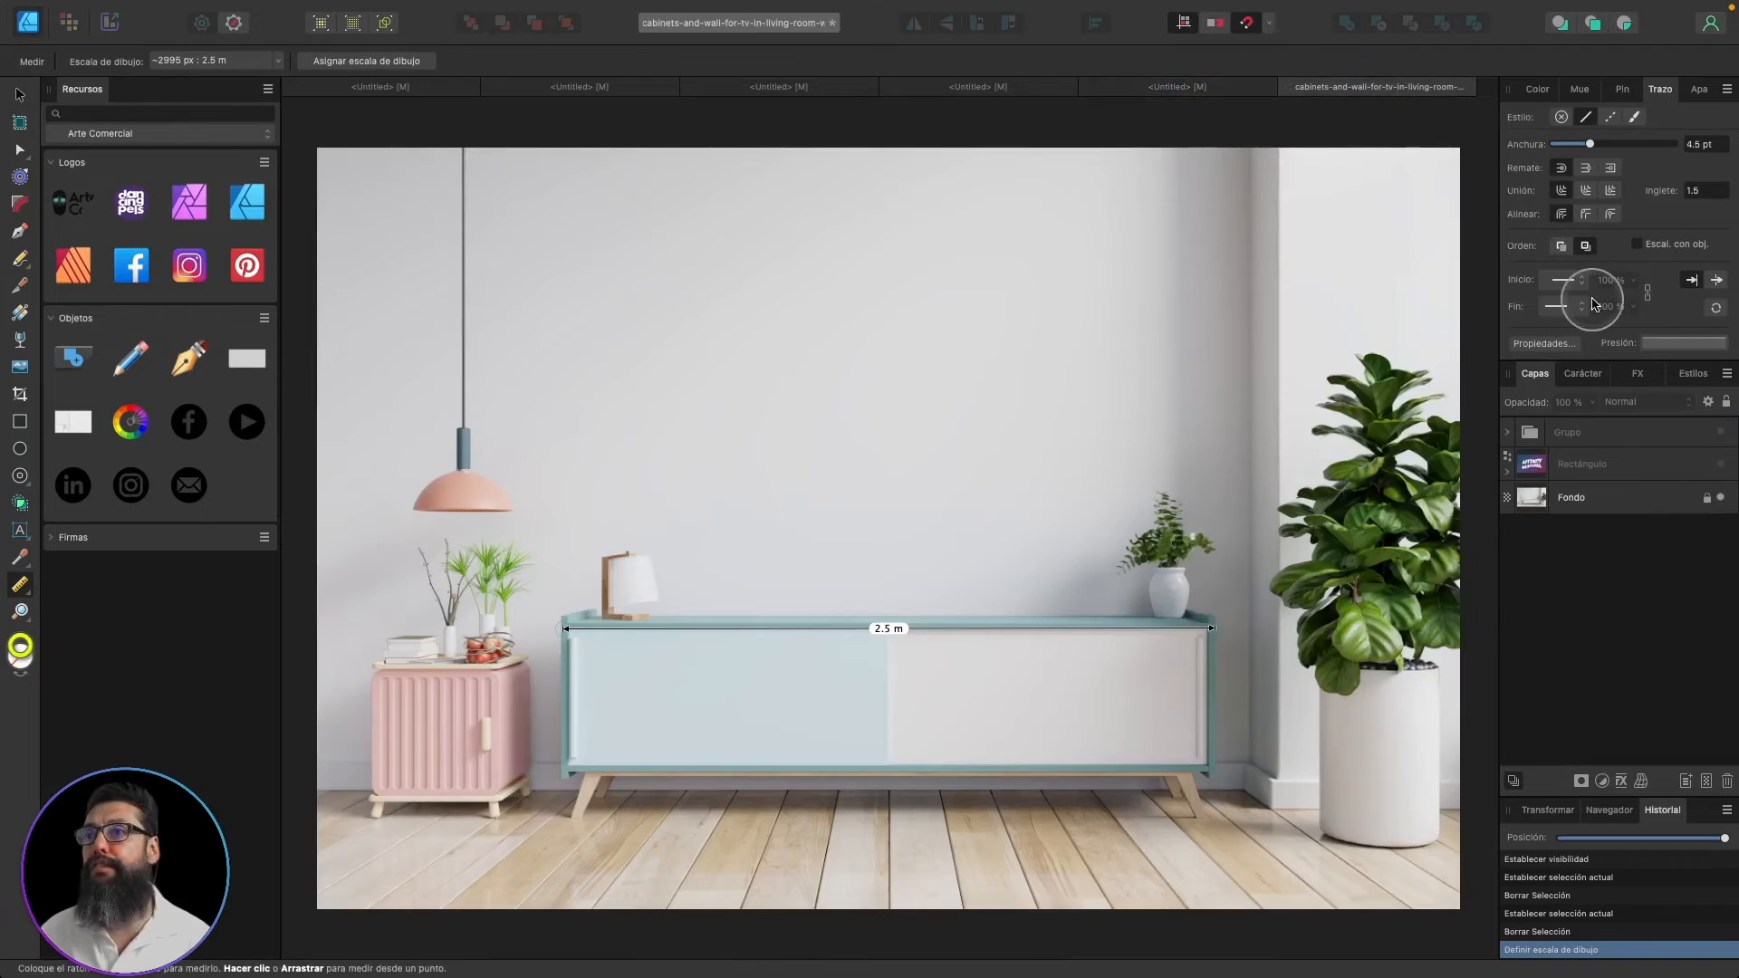
click(1720, 464)
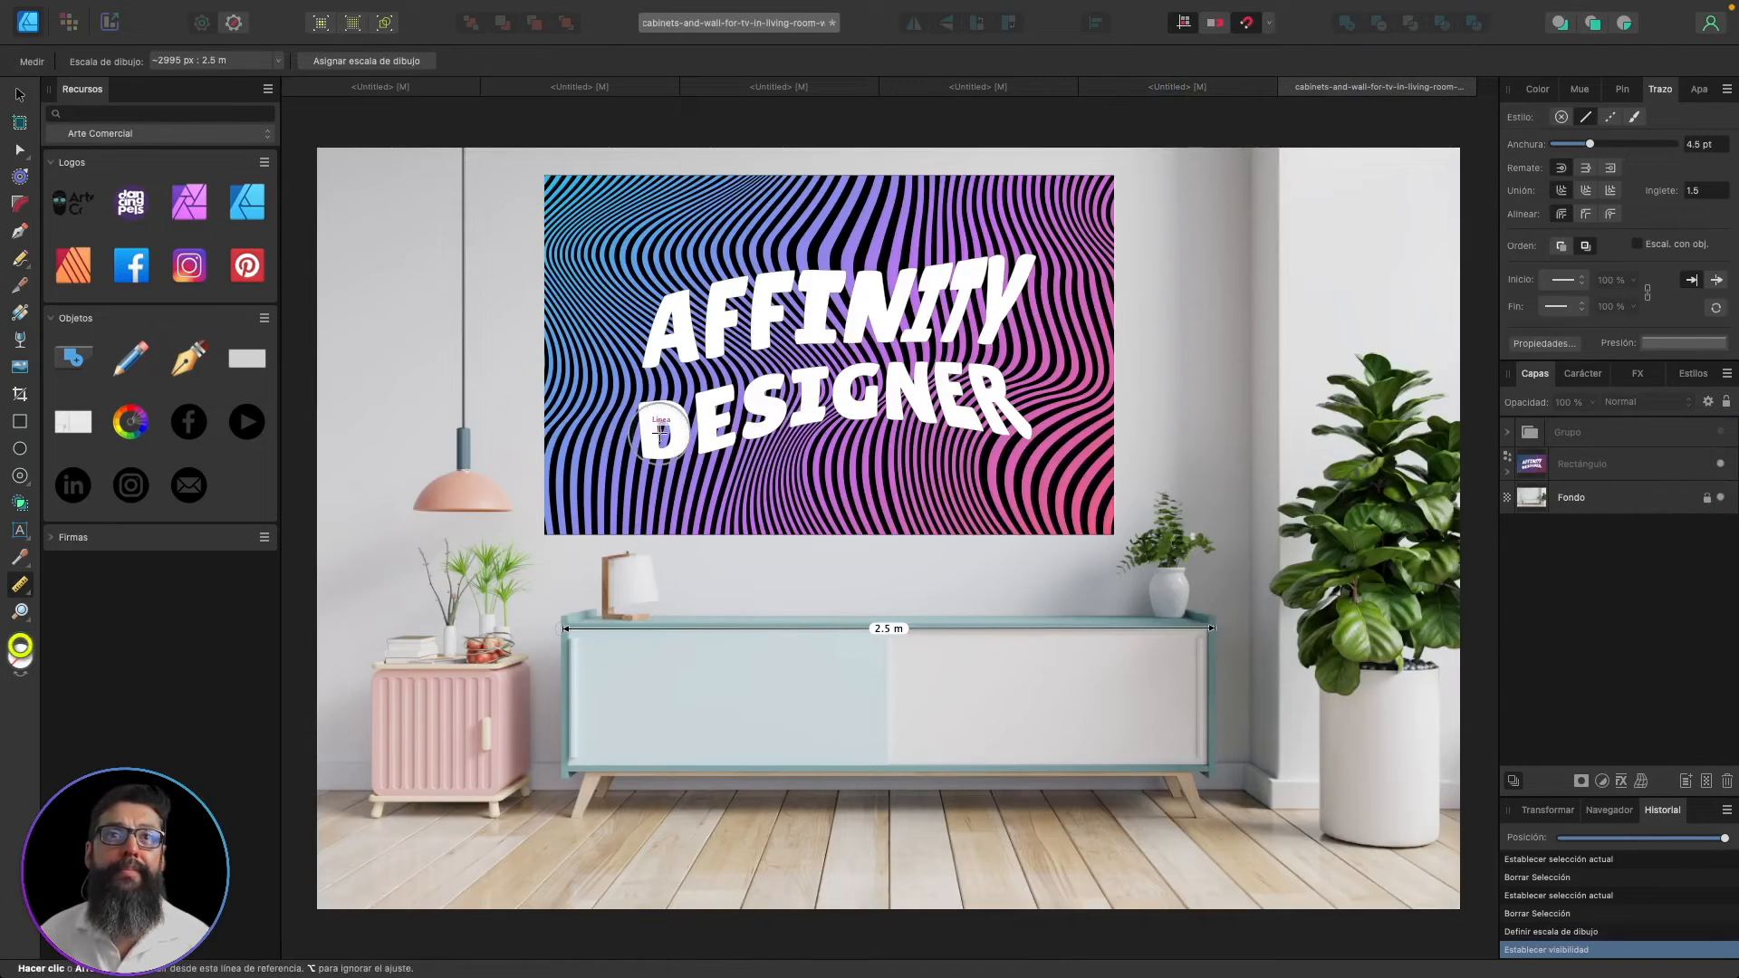
click(1553, 463)
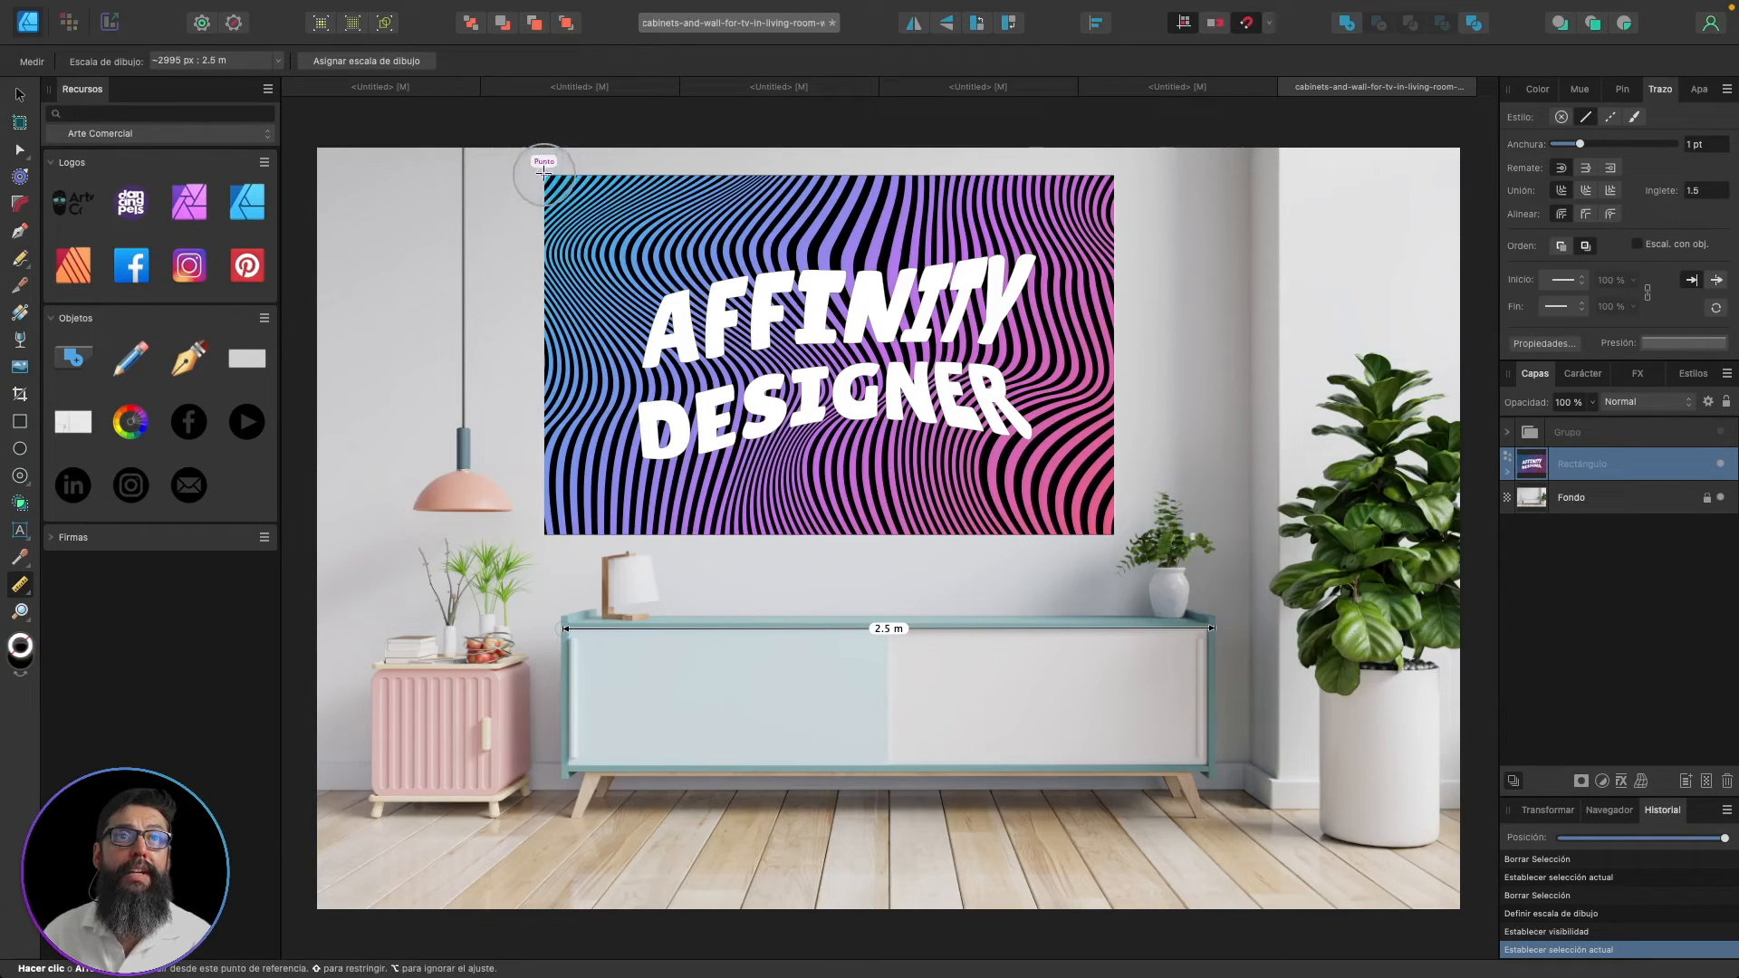
- Measure the wall poster's height and width between its corners, and its enclosed area with the Area tool
drag(543, 174, 545, 535)
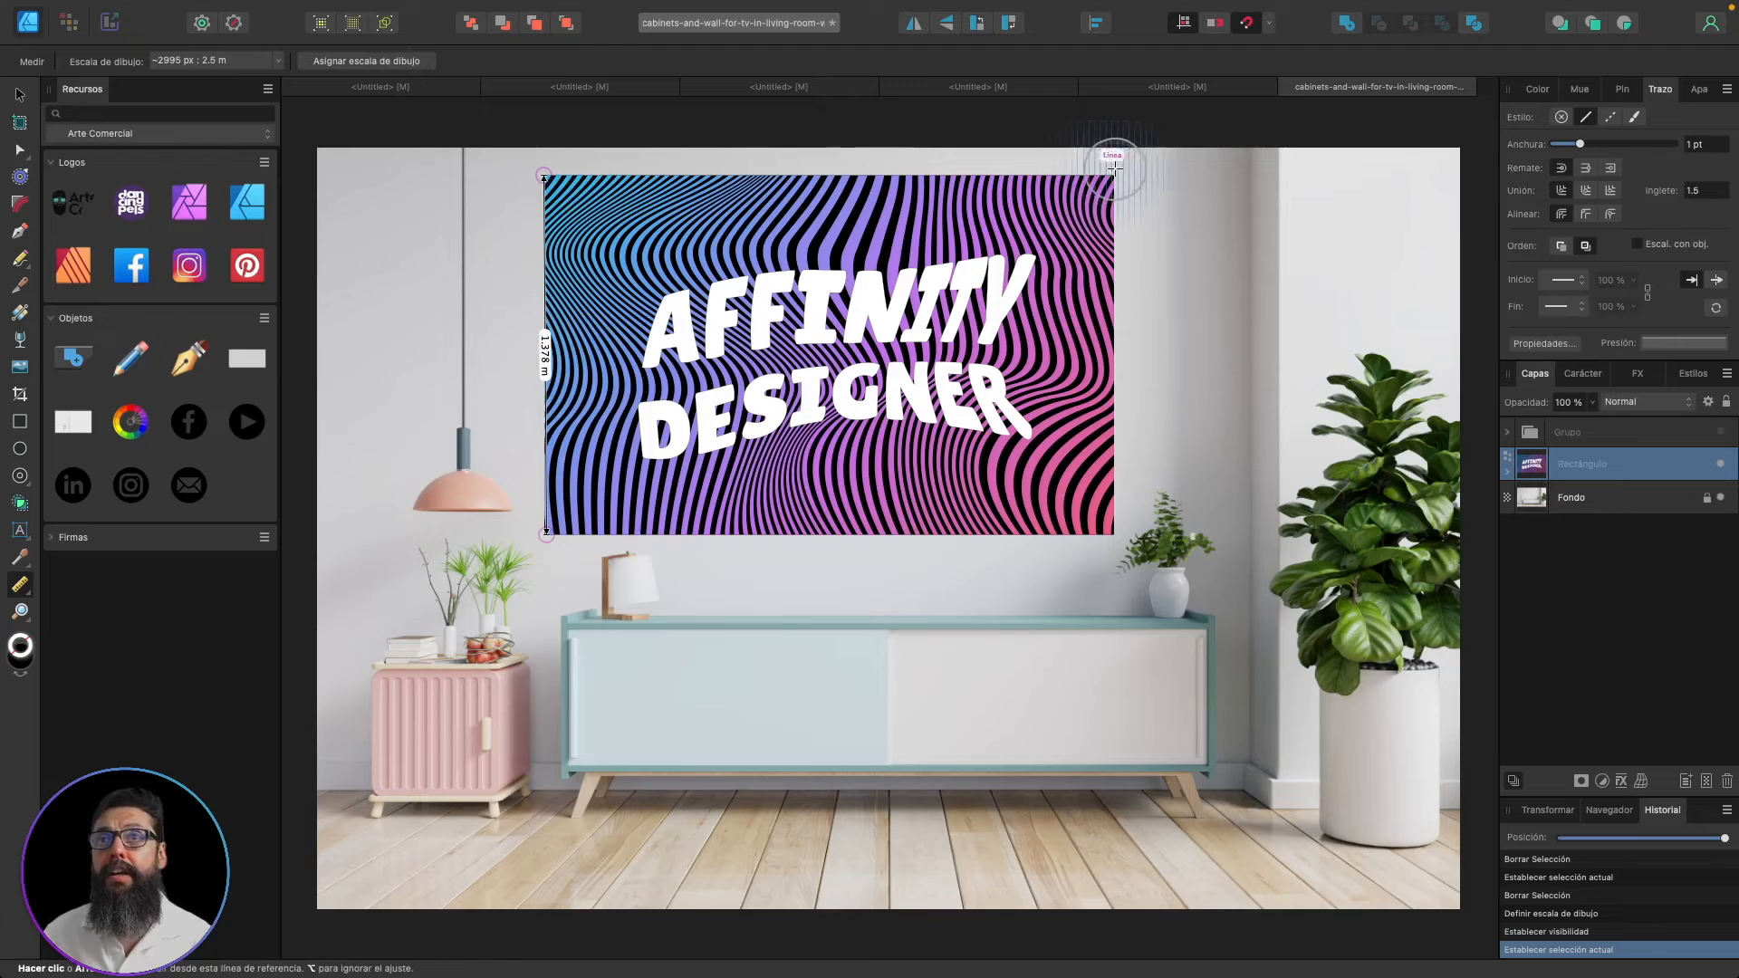
drag(1113, 175, 544, 175)
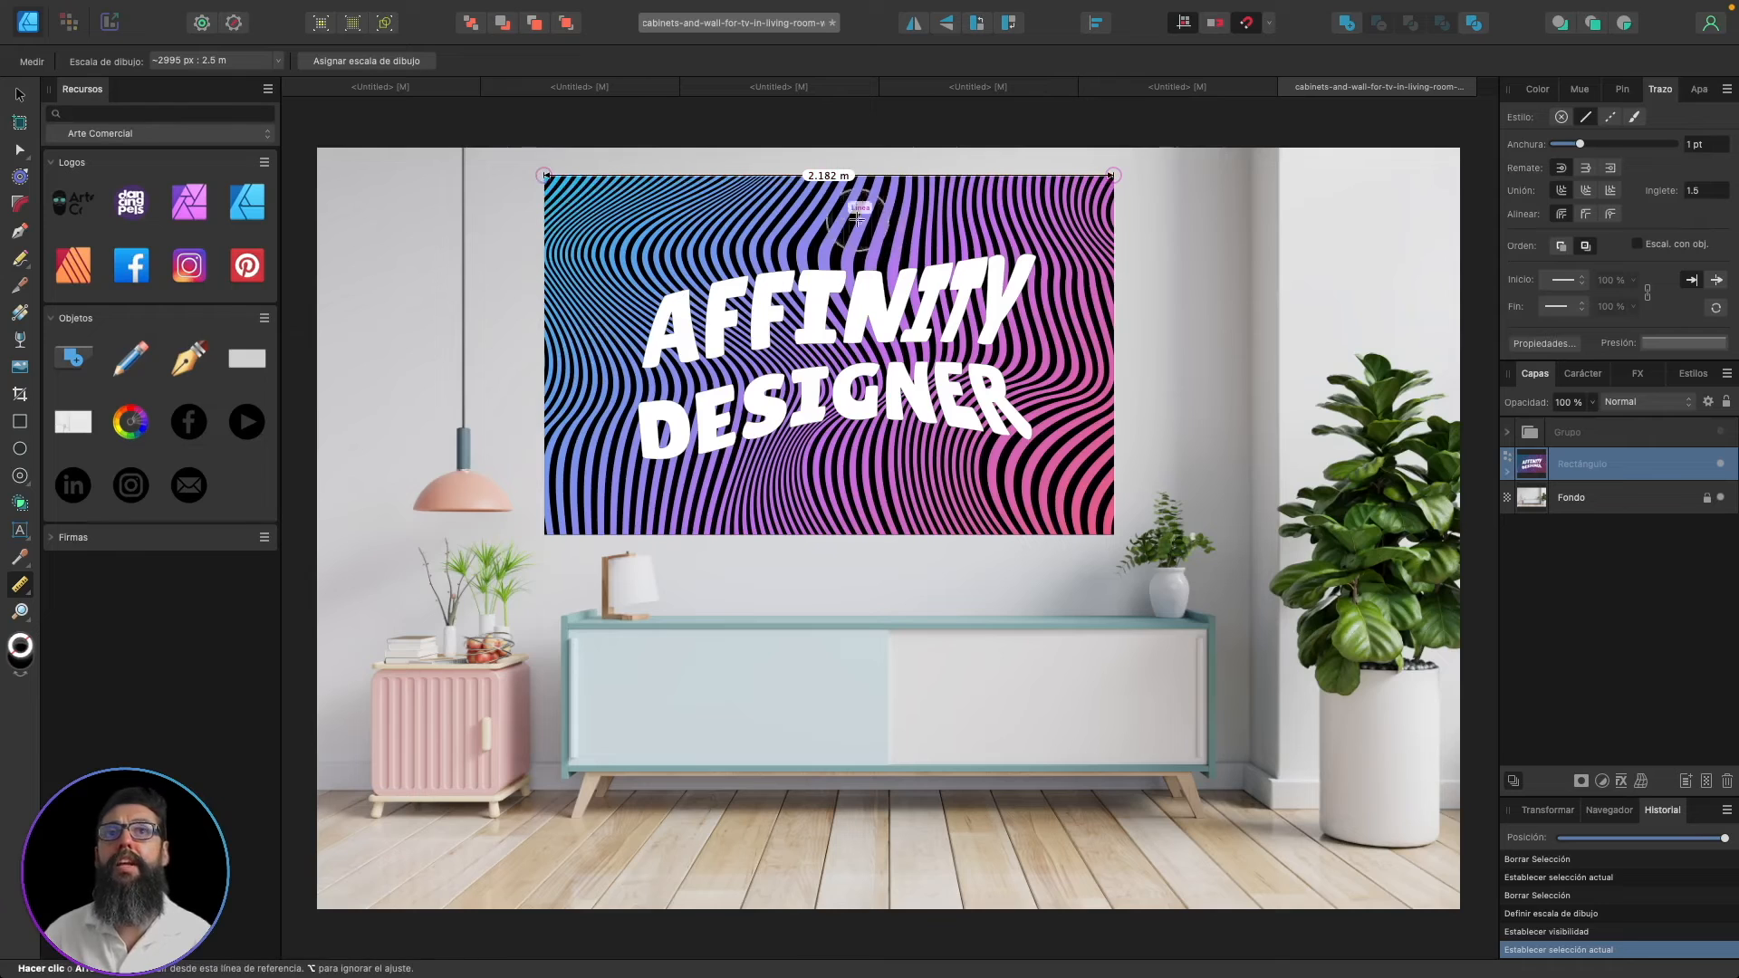
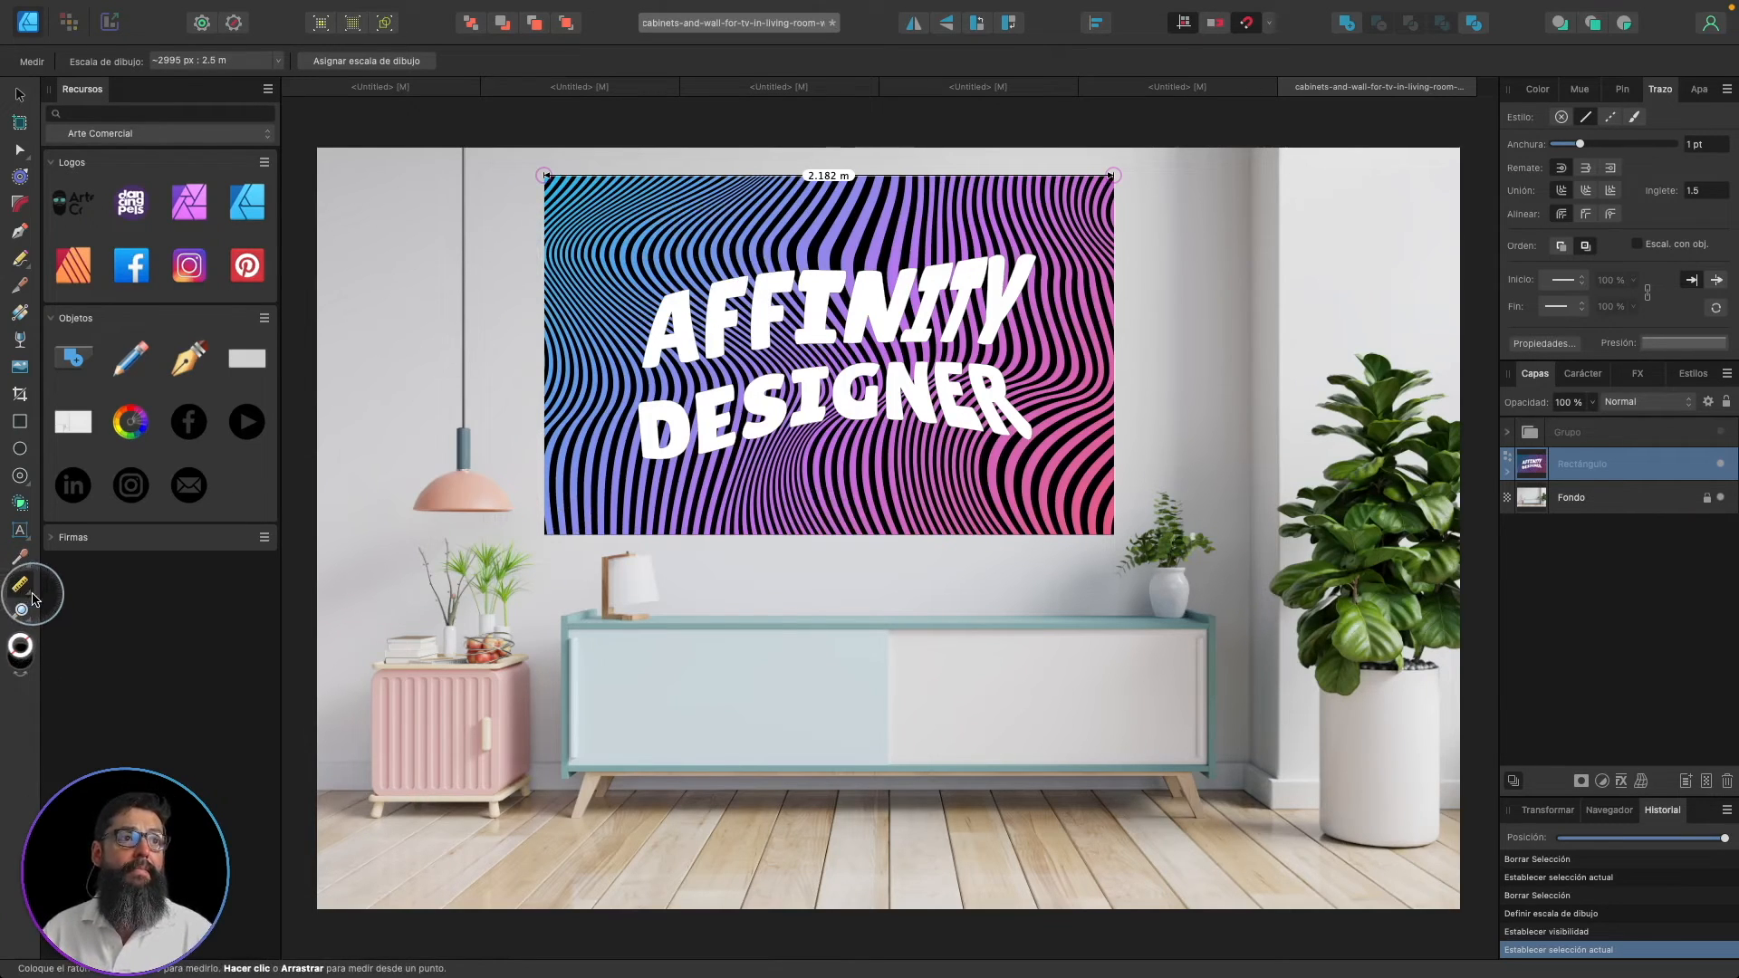
click(24, 594)
click(101, 610)
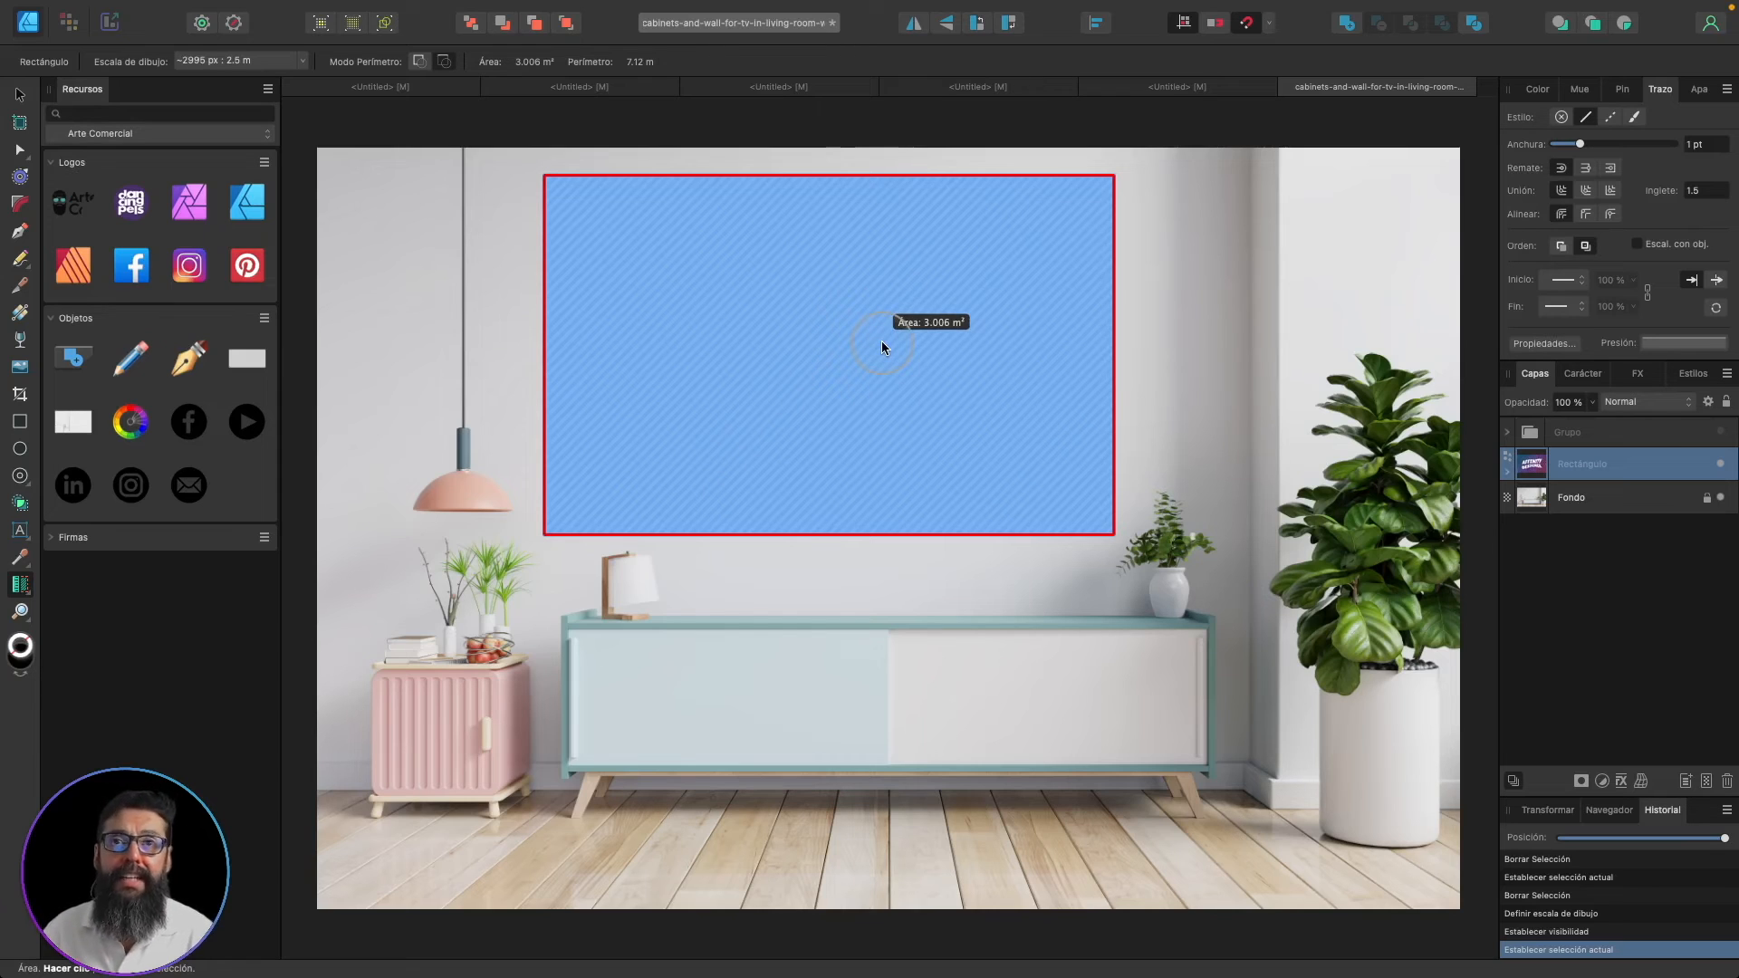
click(933, 286)
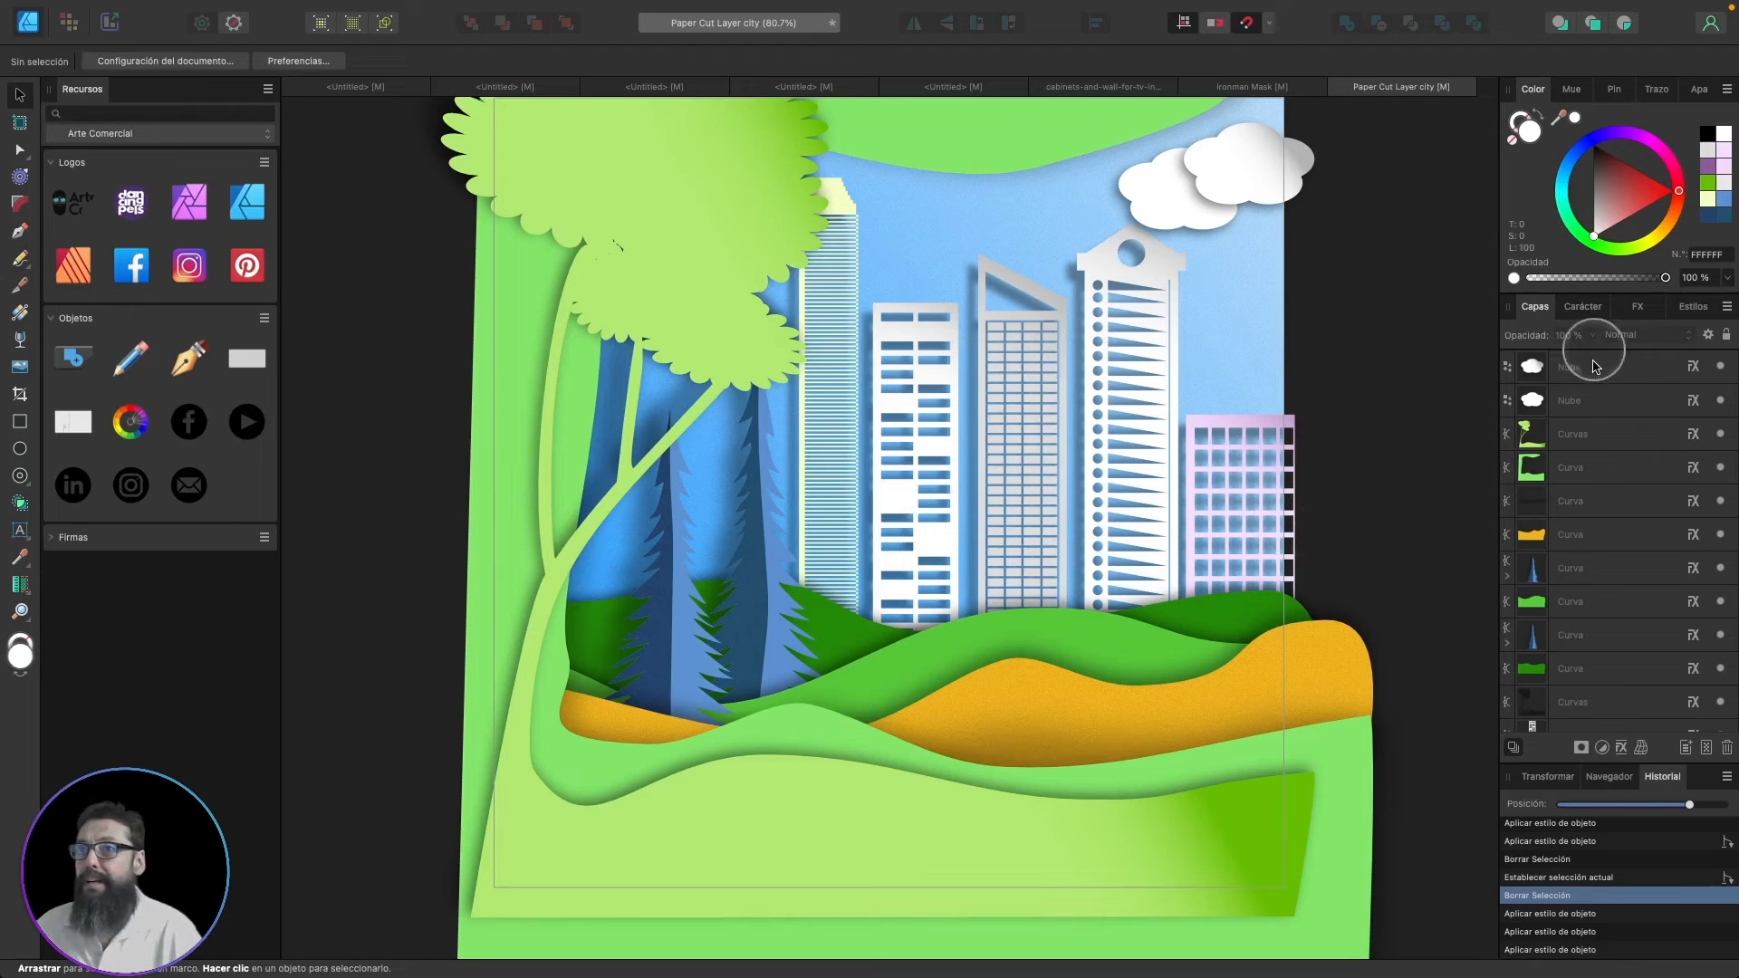
- Examine the layers and their effects in the Paper Cut Layer city illustration, selecting a blue tree and the light green hill
scroll(1604, 580, down, 1)
scroll(1605, 580, down, 5)
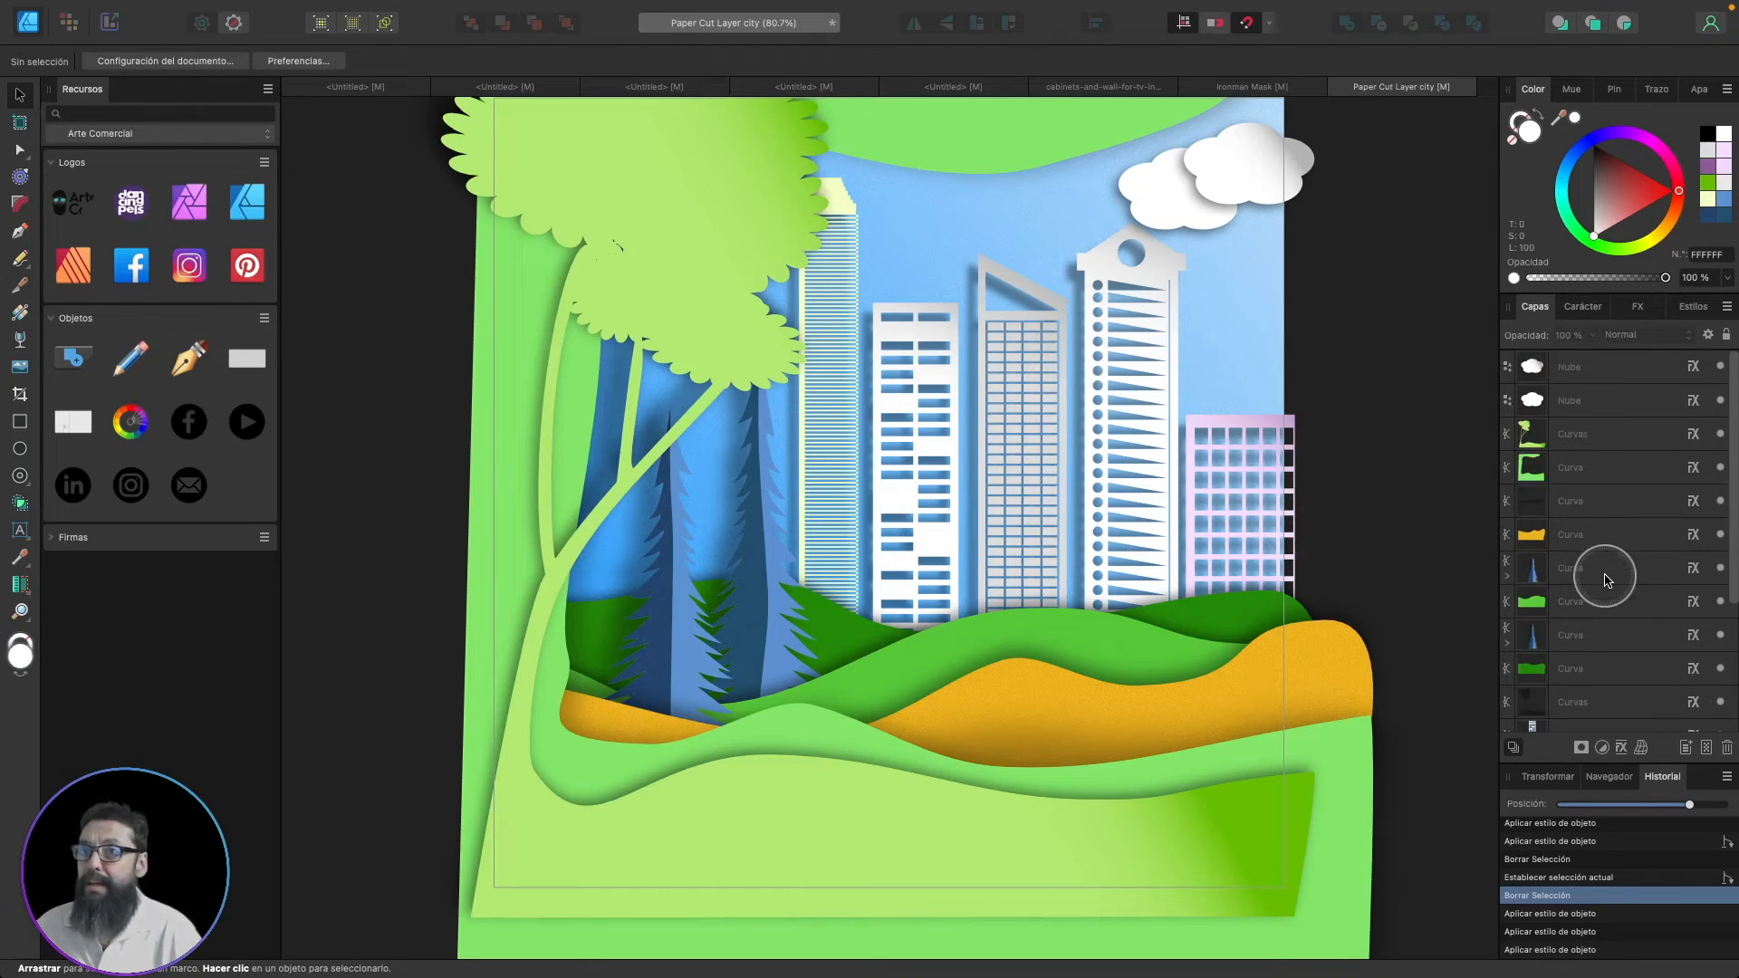
scroll(1622, 450, up, 6)
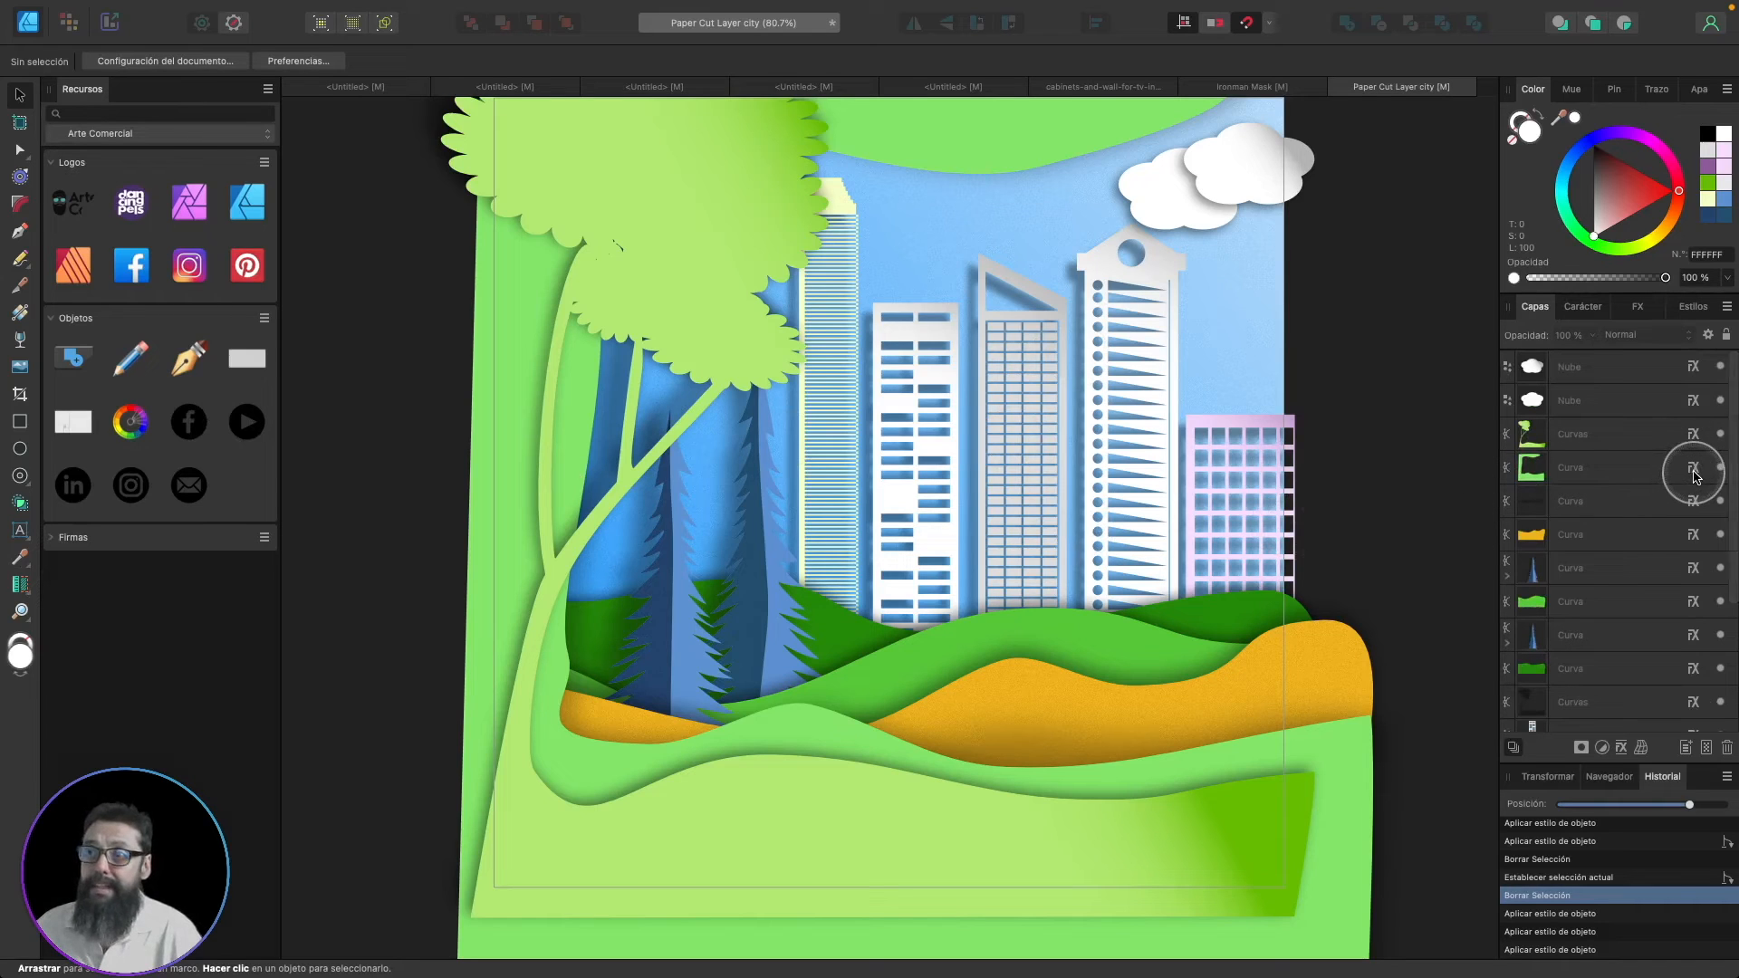
scroll(1557, 467, down, 3)
click(1557, 464)
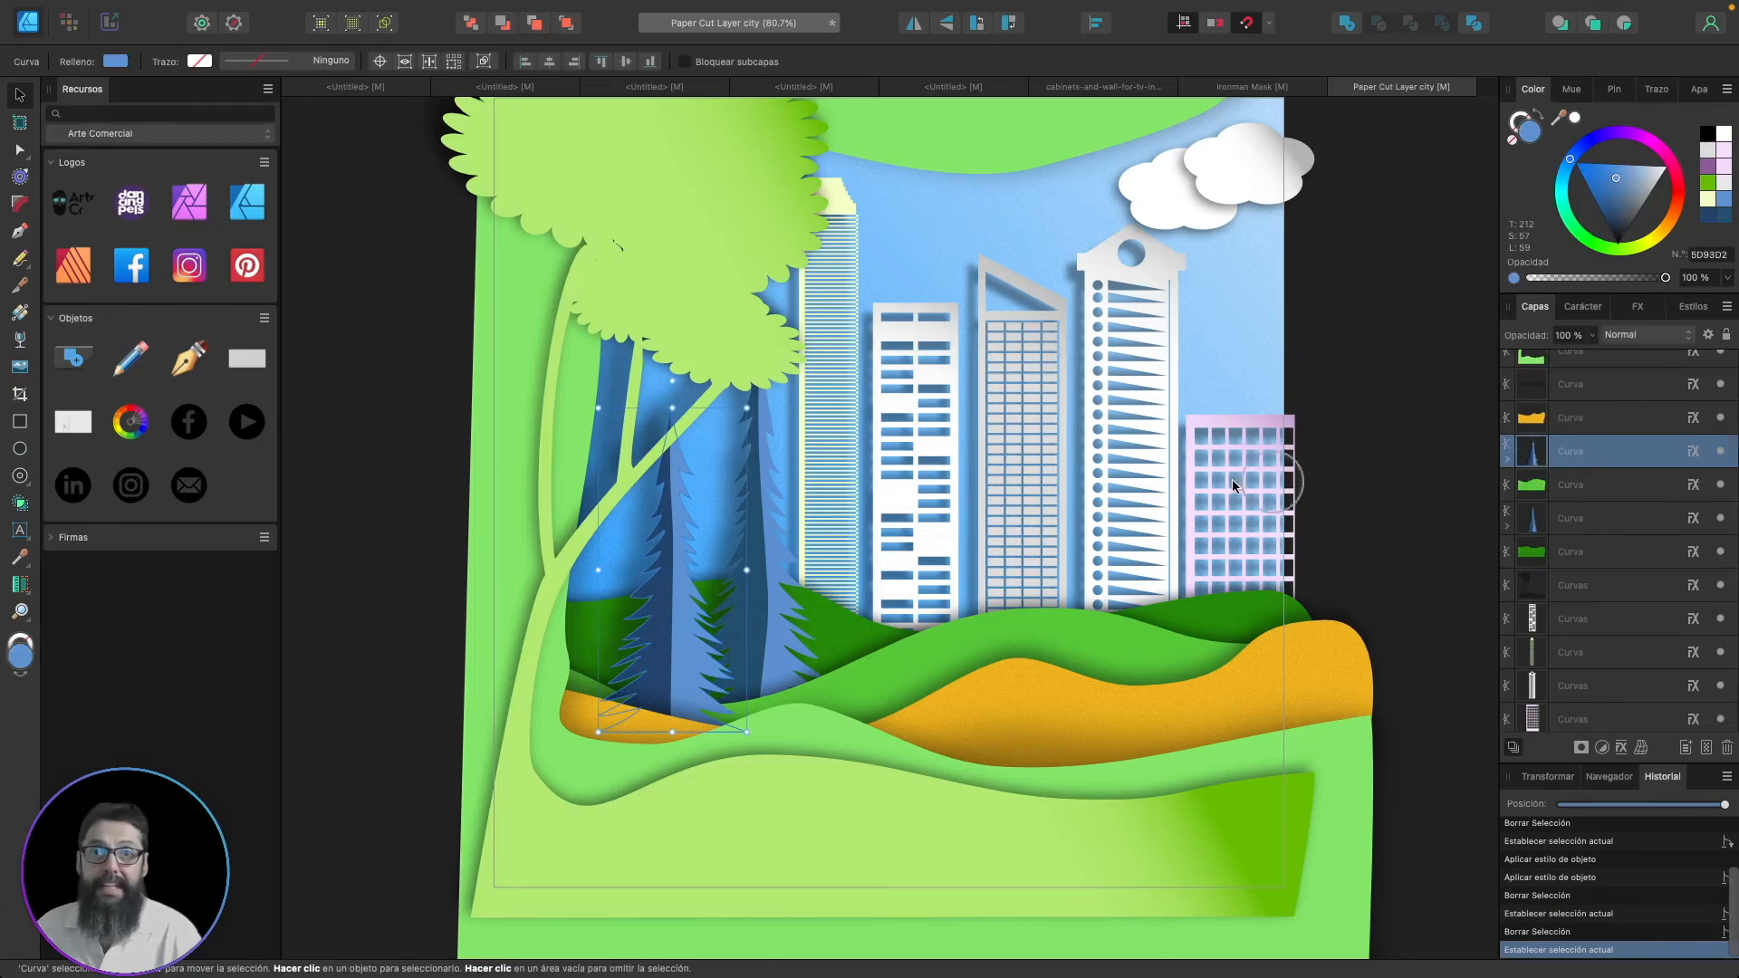
click(1608, 484)
scroll(1677, 631, up, 3)
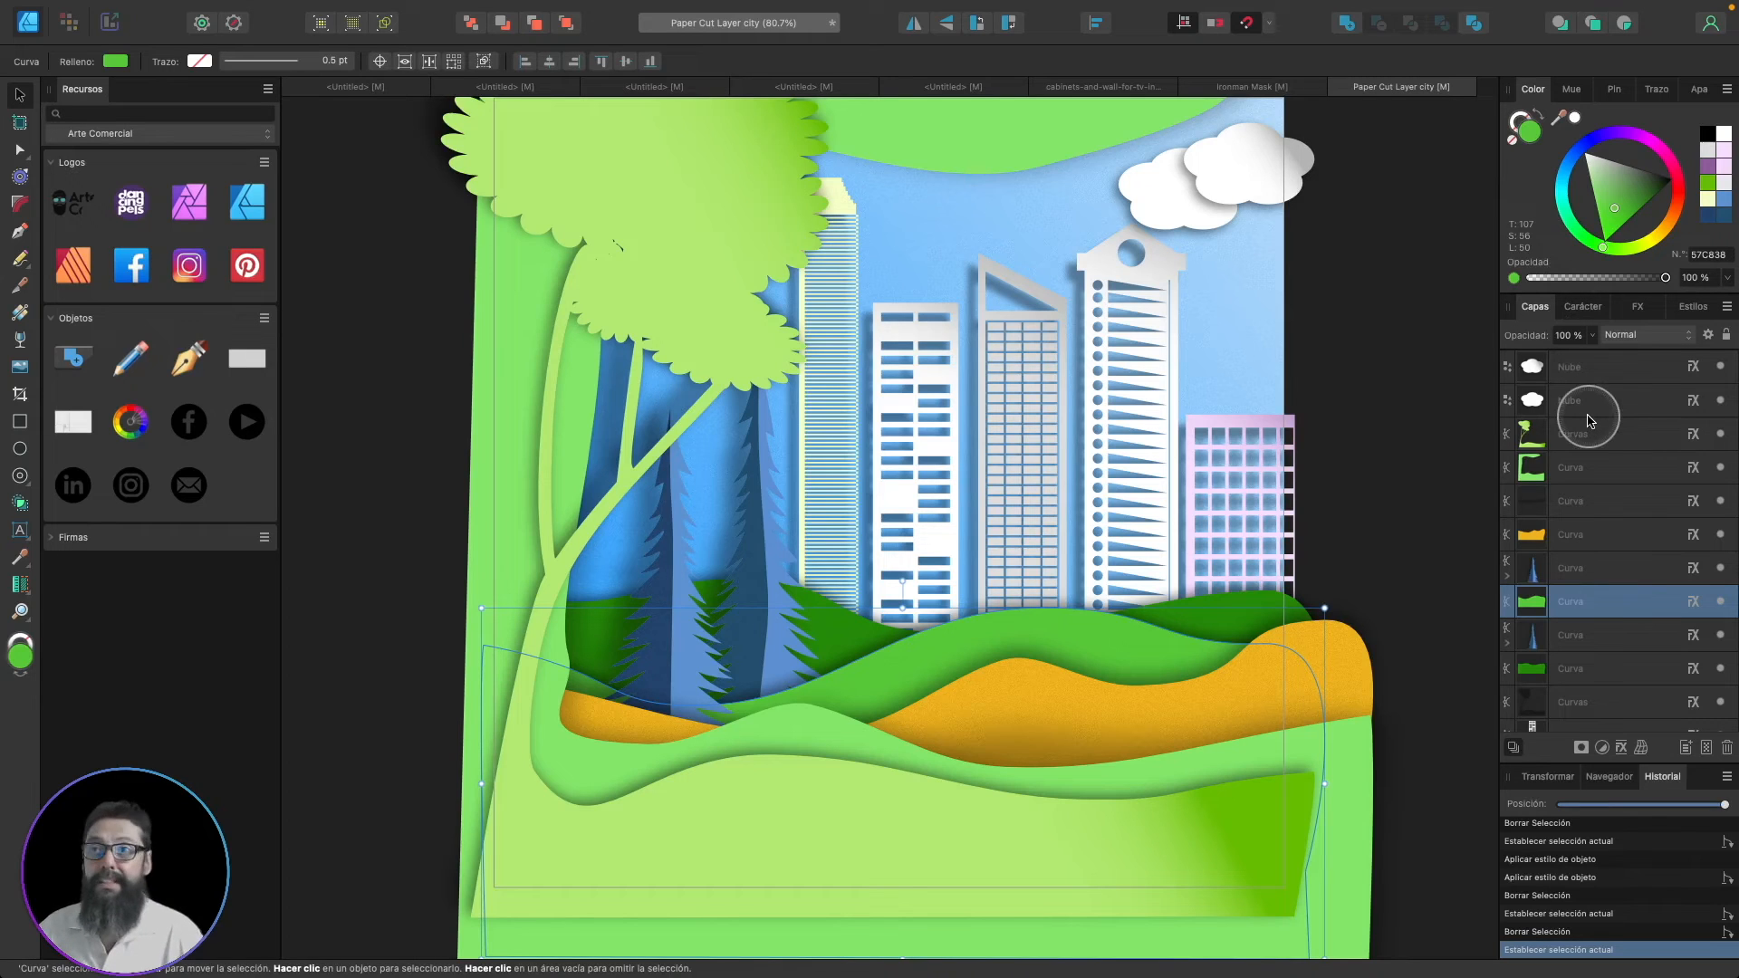
- Switch the colour slider from opacity to noise and inspect the noise amount of the hills and buildings
click(1524, 278)
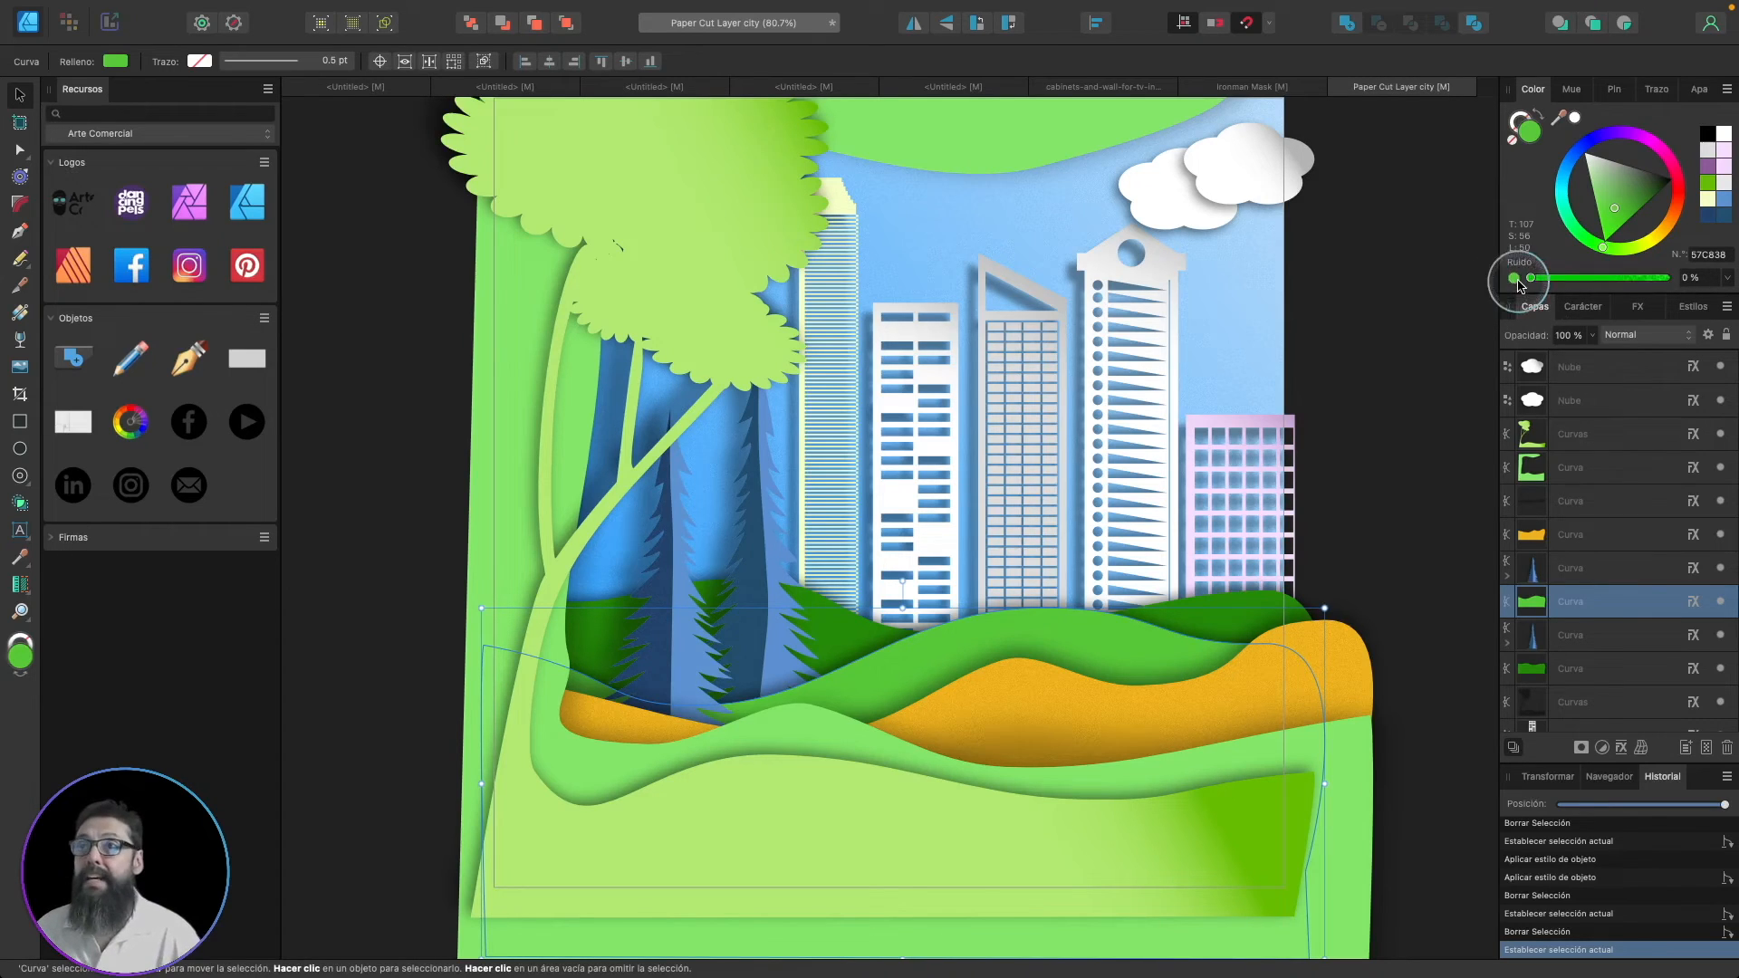
click(1241, 625)
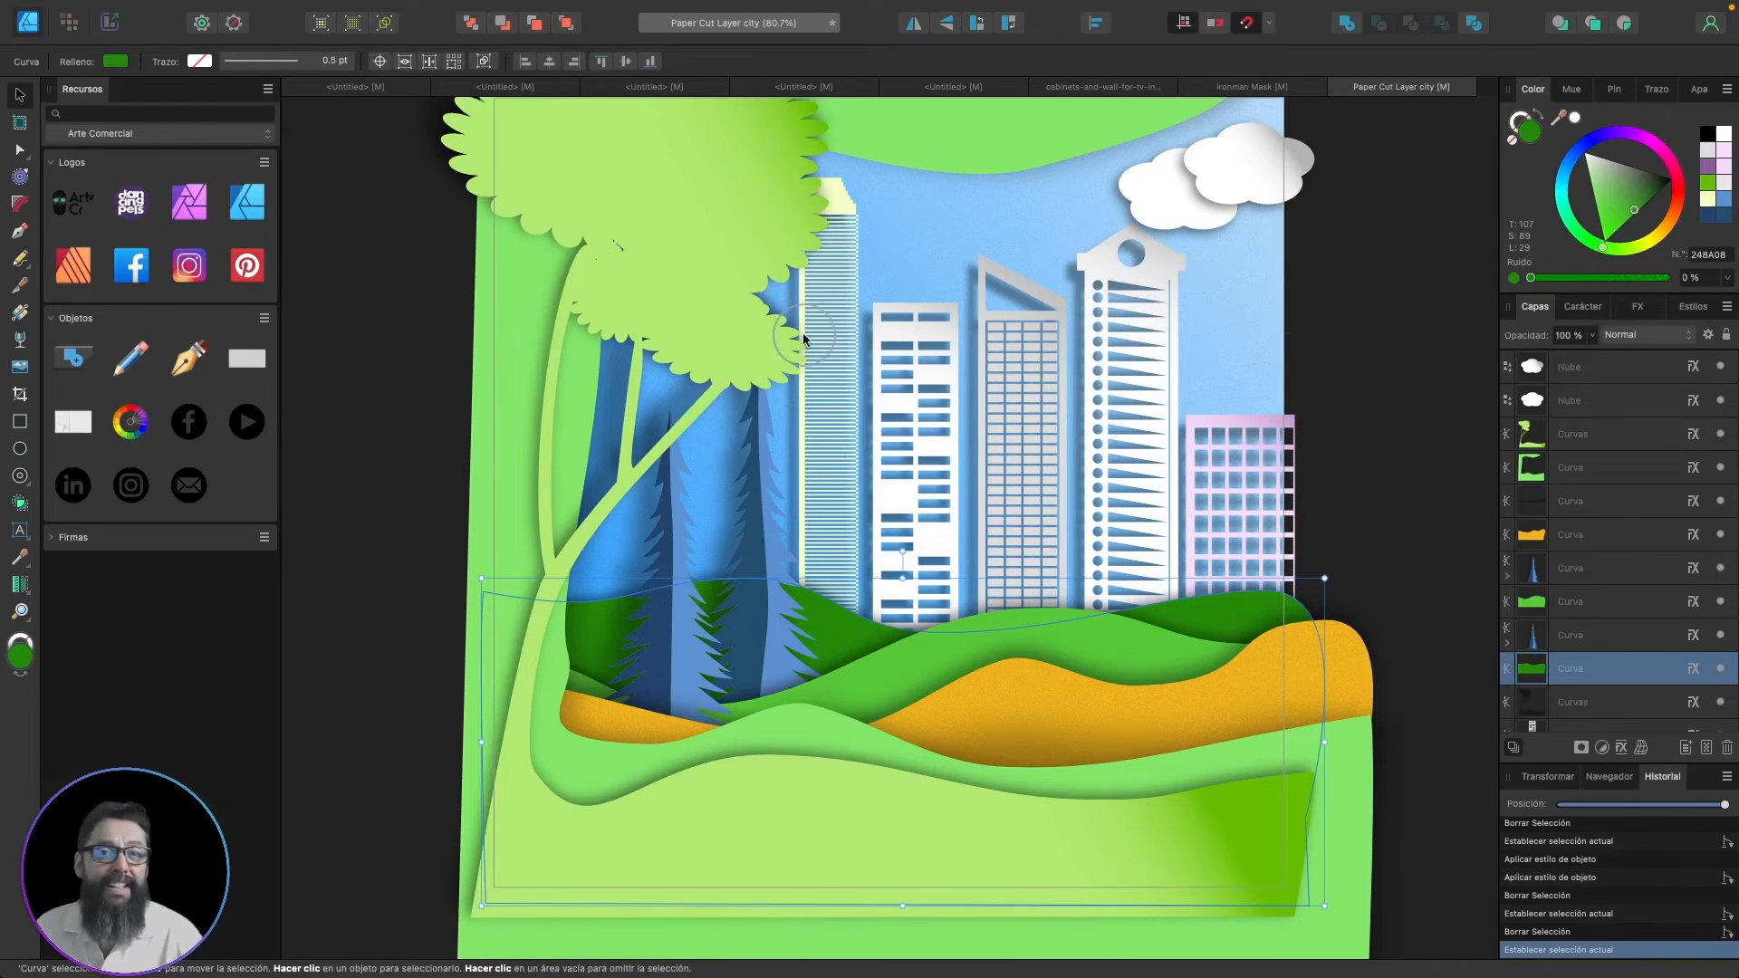
click(1198, 446)
click(1155, 452)
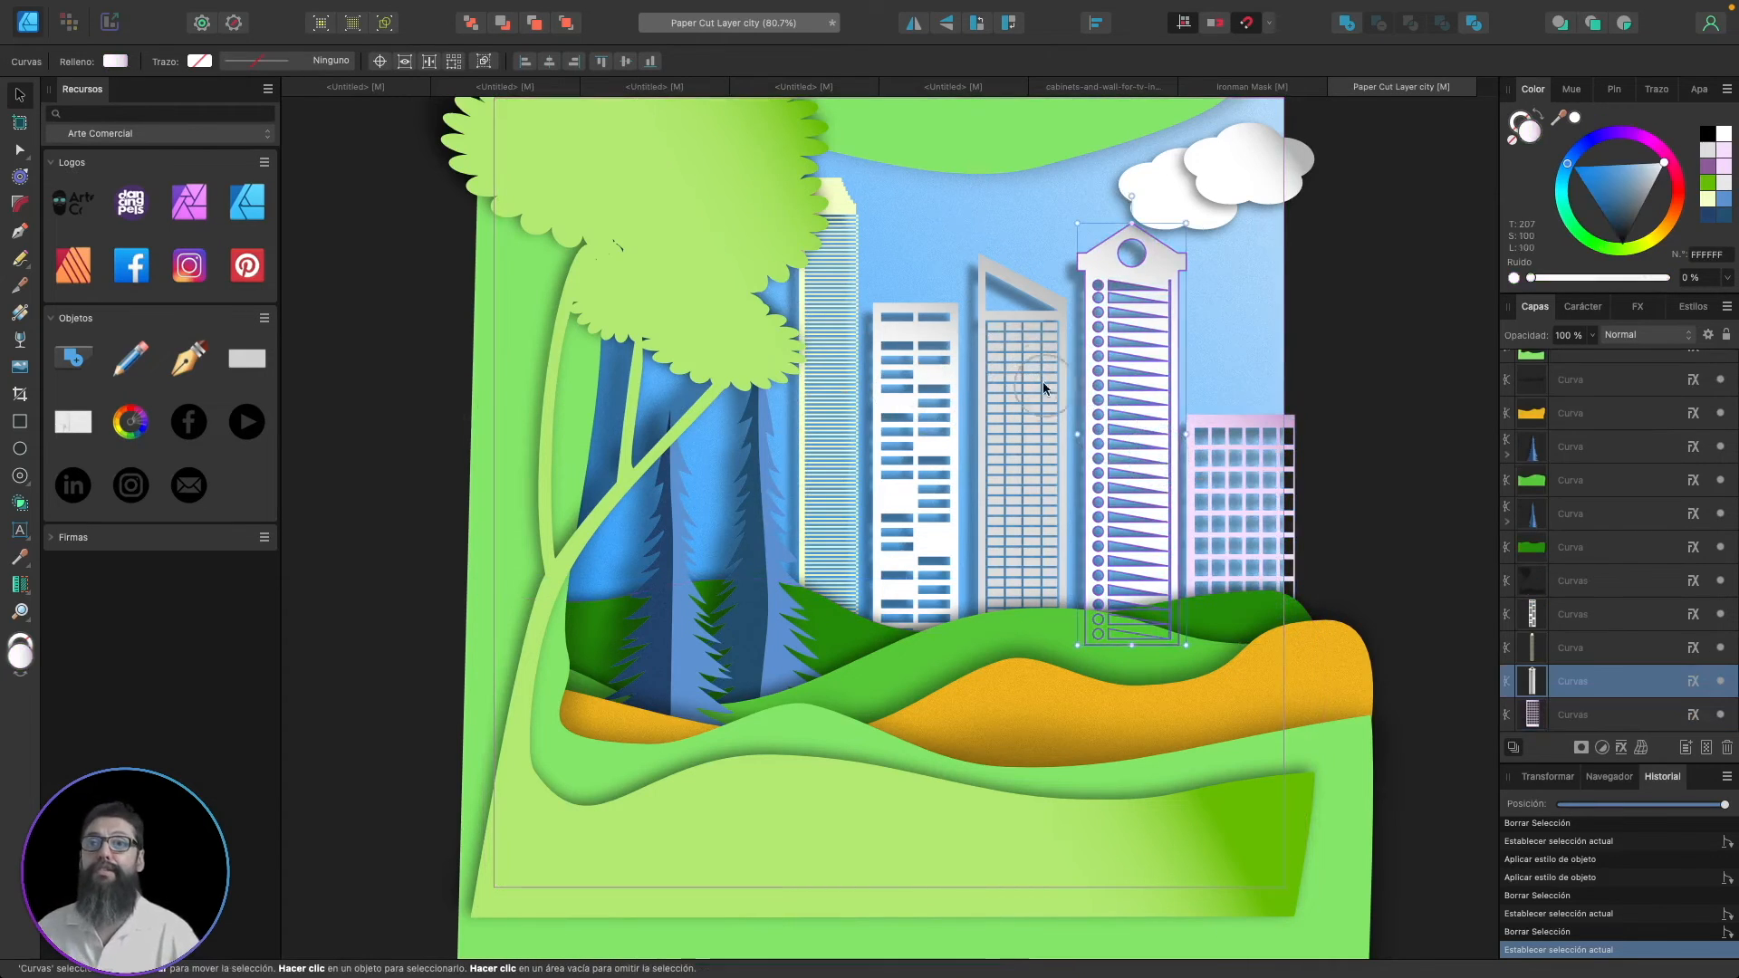
click(1013, 395)
click(959, 688)
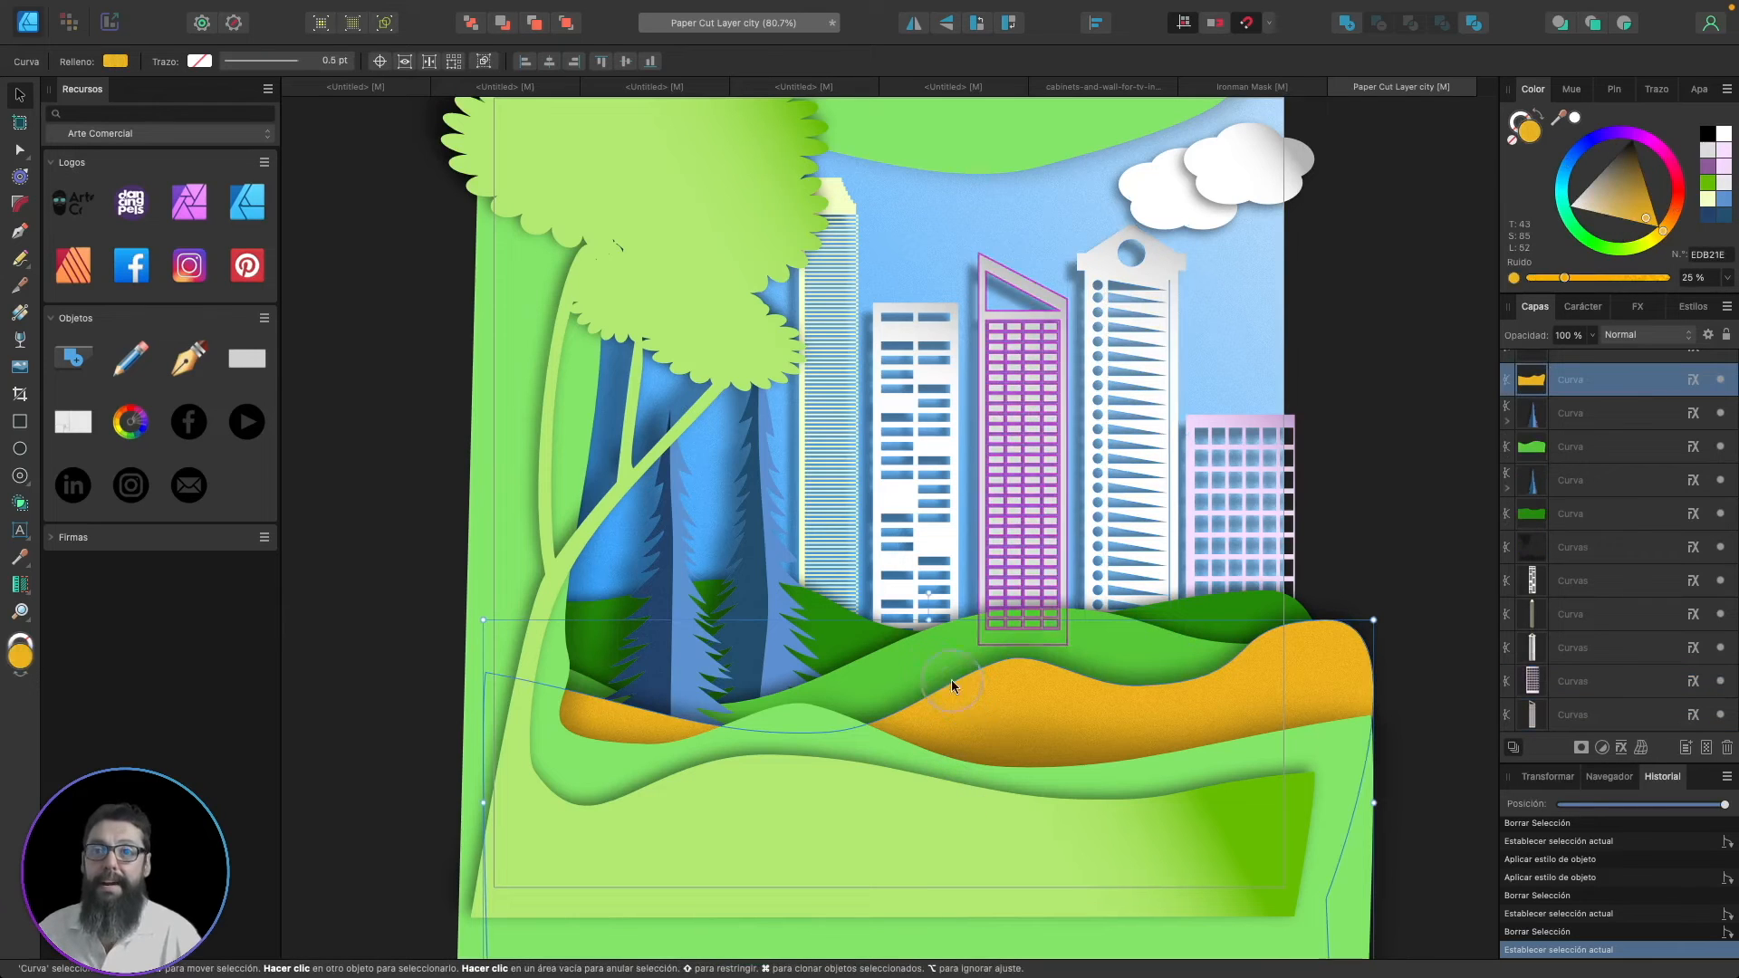
click(923, 668)
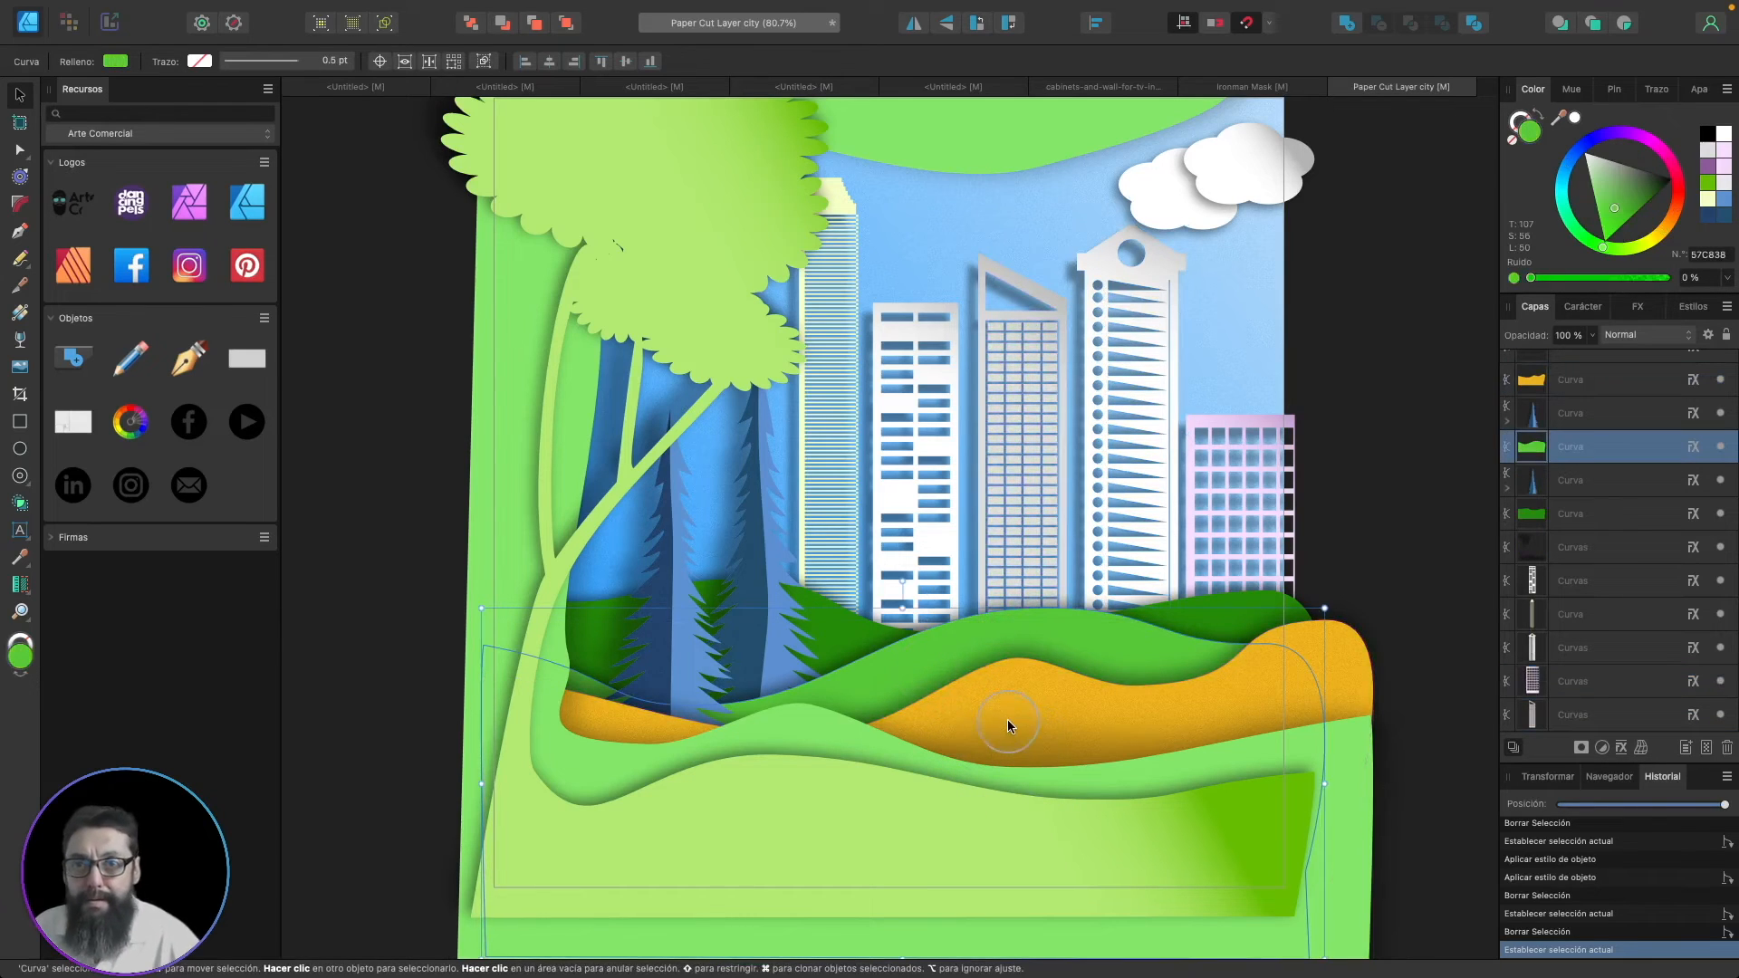
click(1347, 554)
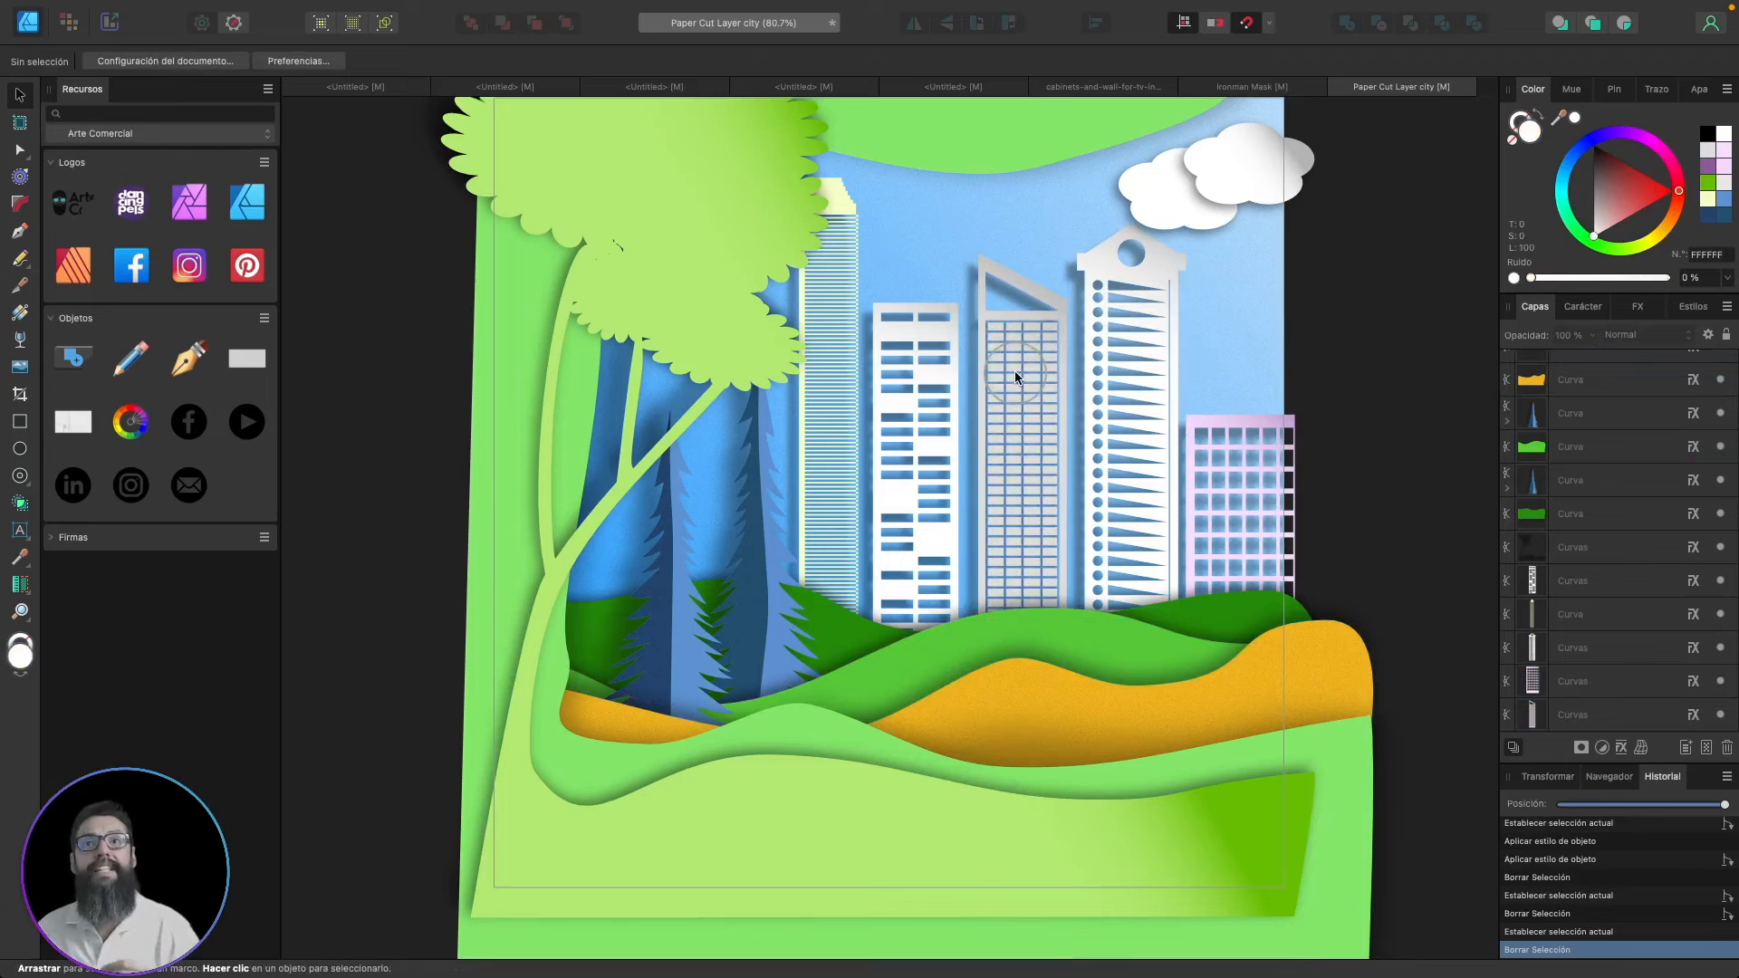
- Activate the Style Picker tool from the Colour Picker tool group, with nothing selected in the city illustration
scroll(1625, 557, down, 2)
scroll(1630, 560, up, 5)
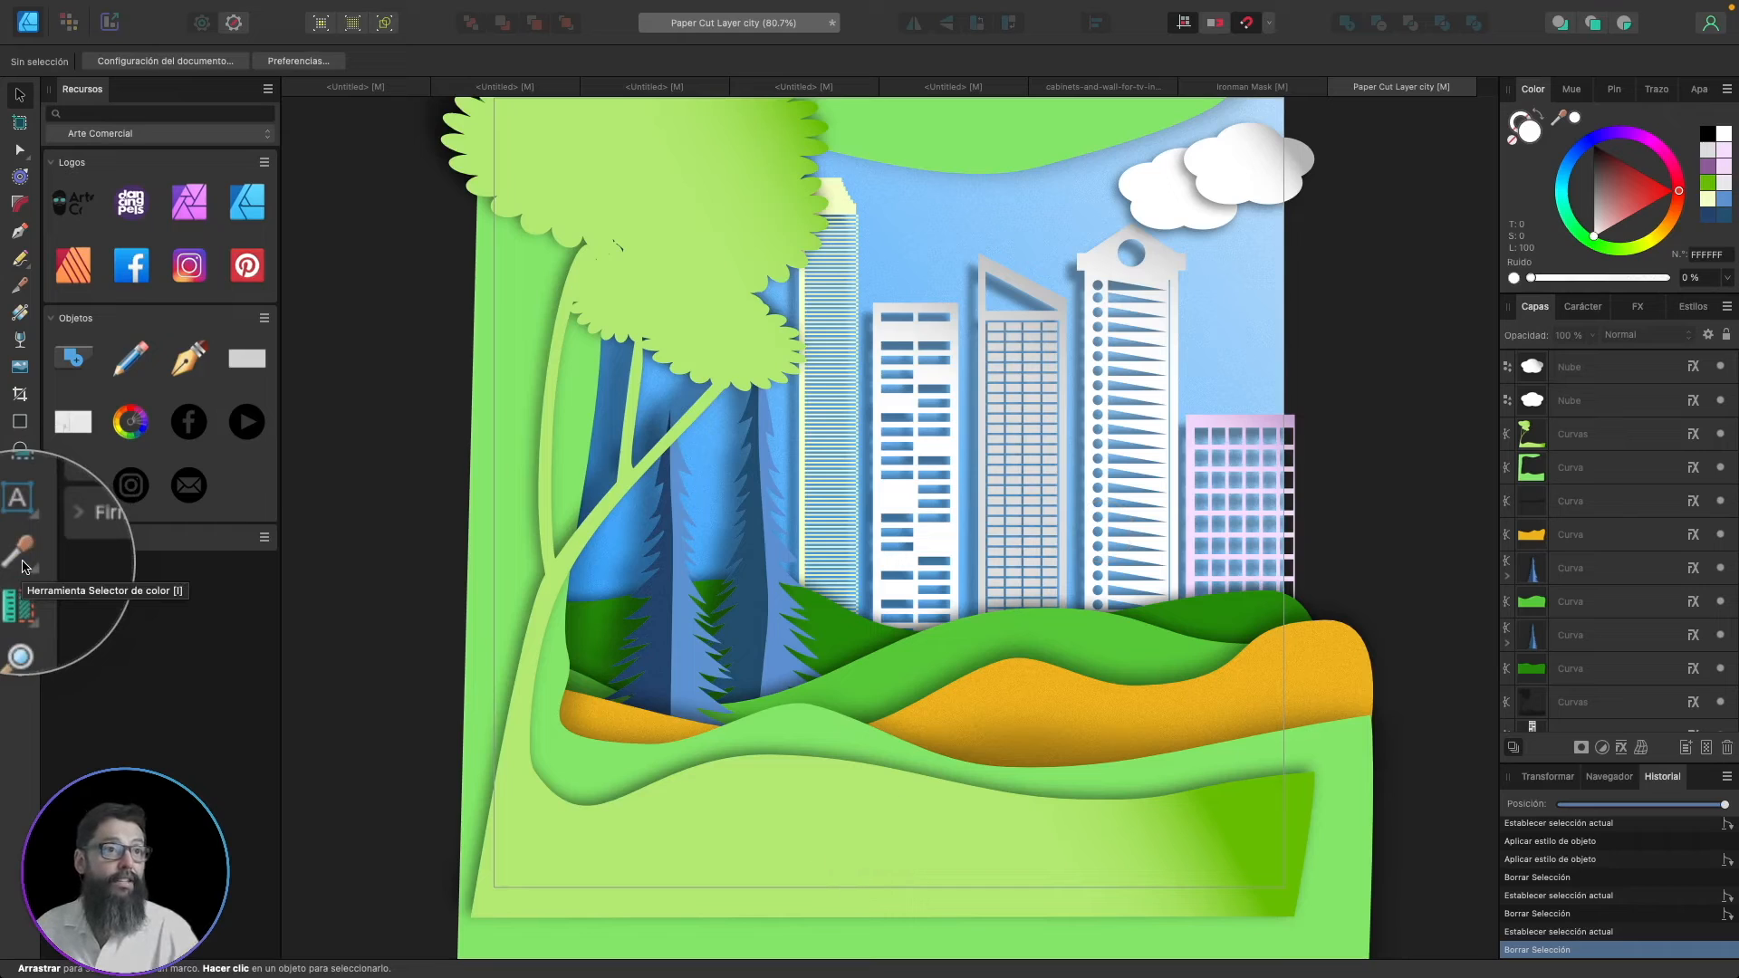
drag(23, 566, 161, 588)
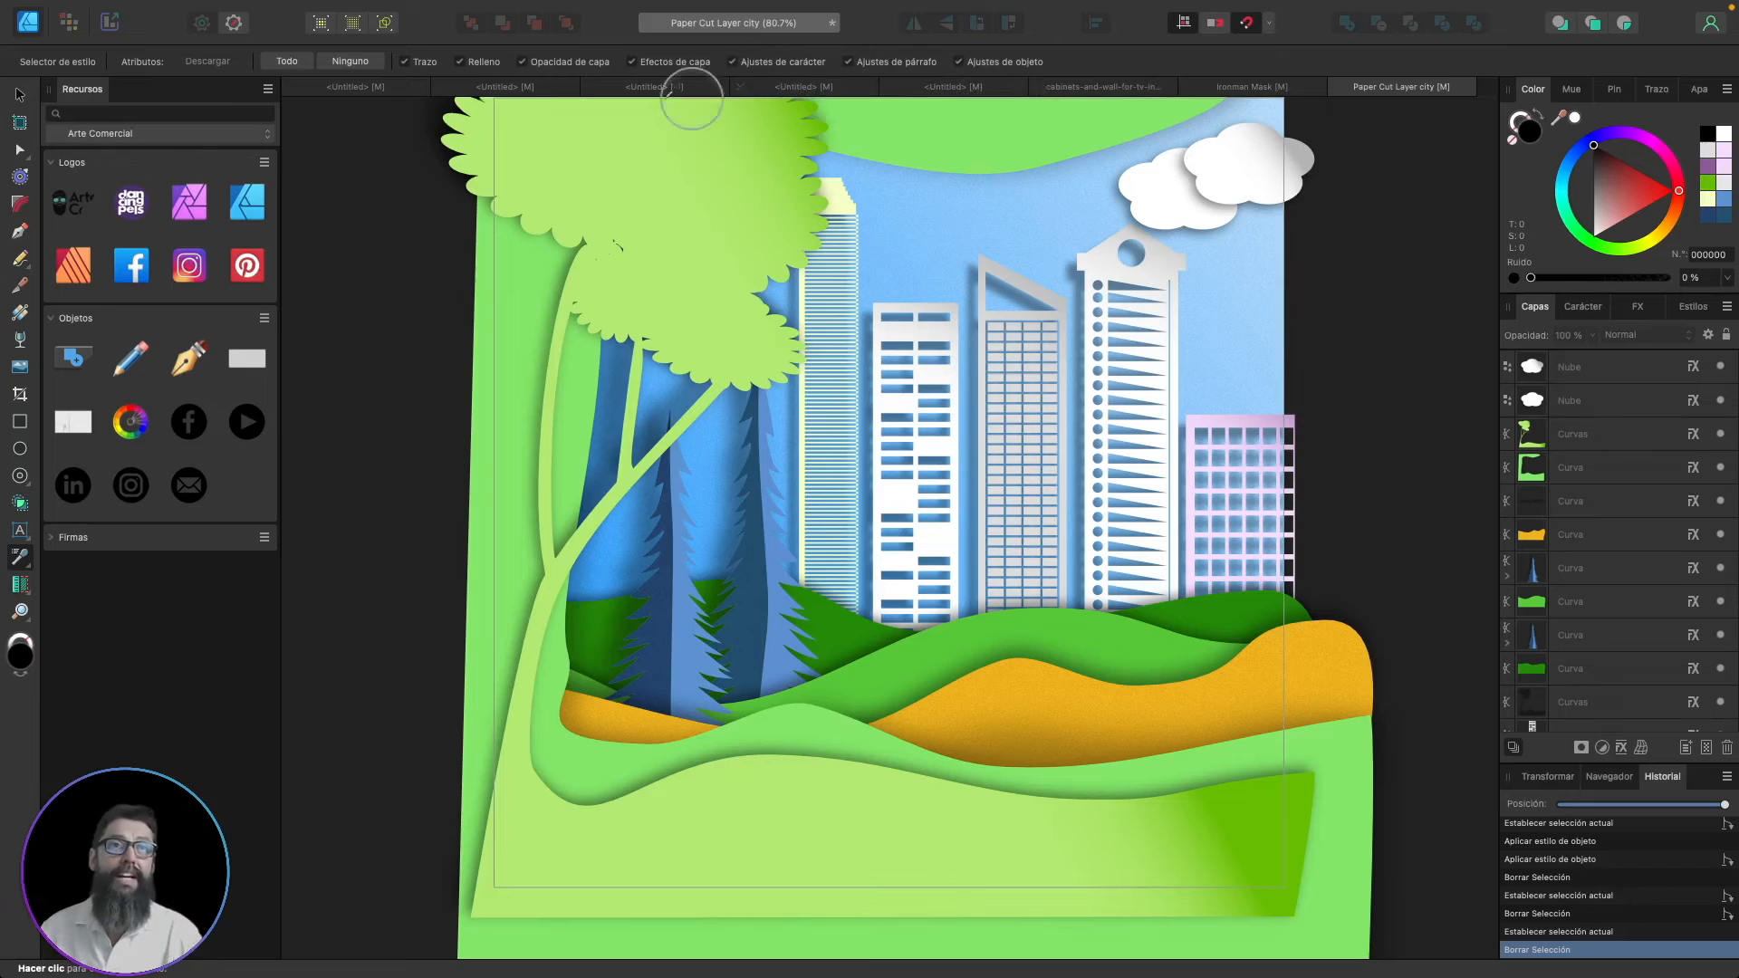
- Try limiting the Style Picker to layer opacity only, and re-enable all of its attributes
click(350, 62)
click(525, 62)
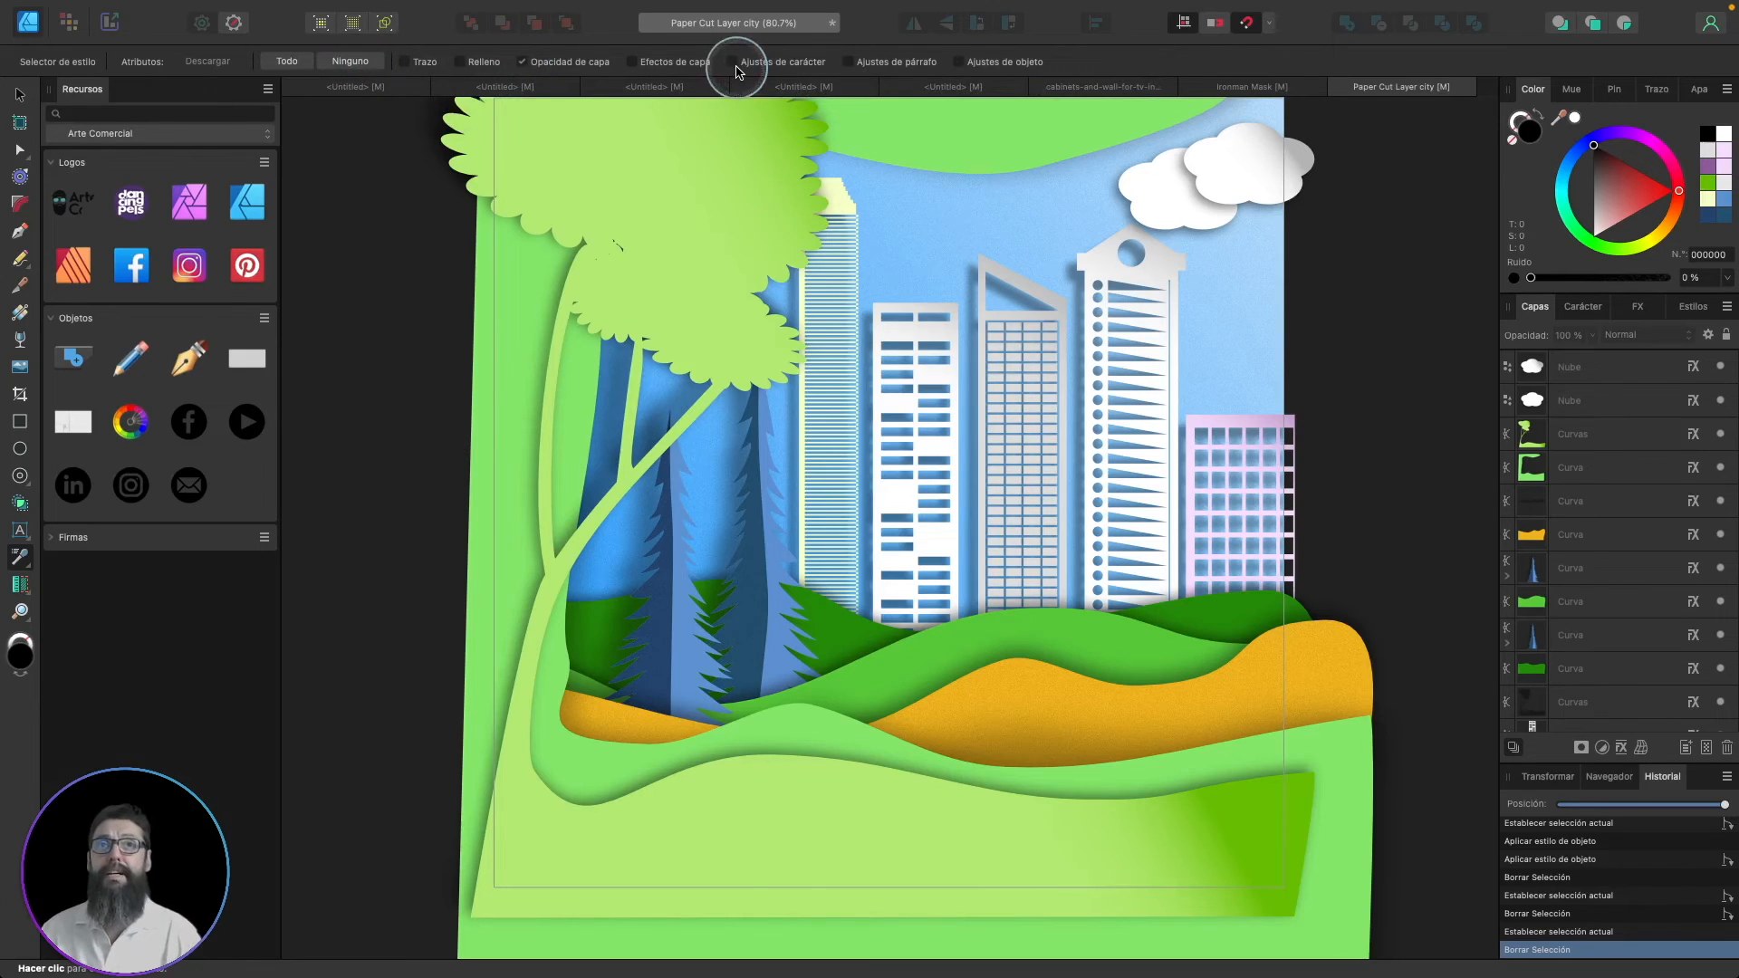
click(293, 65)
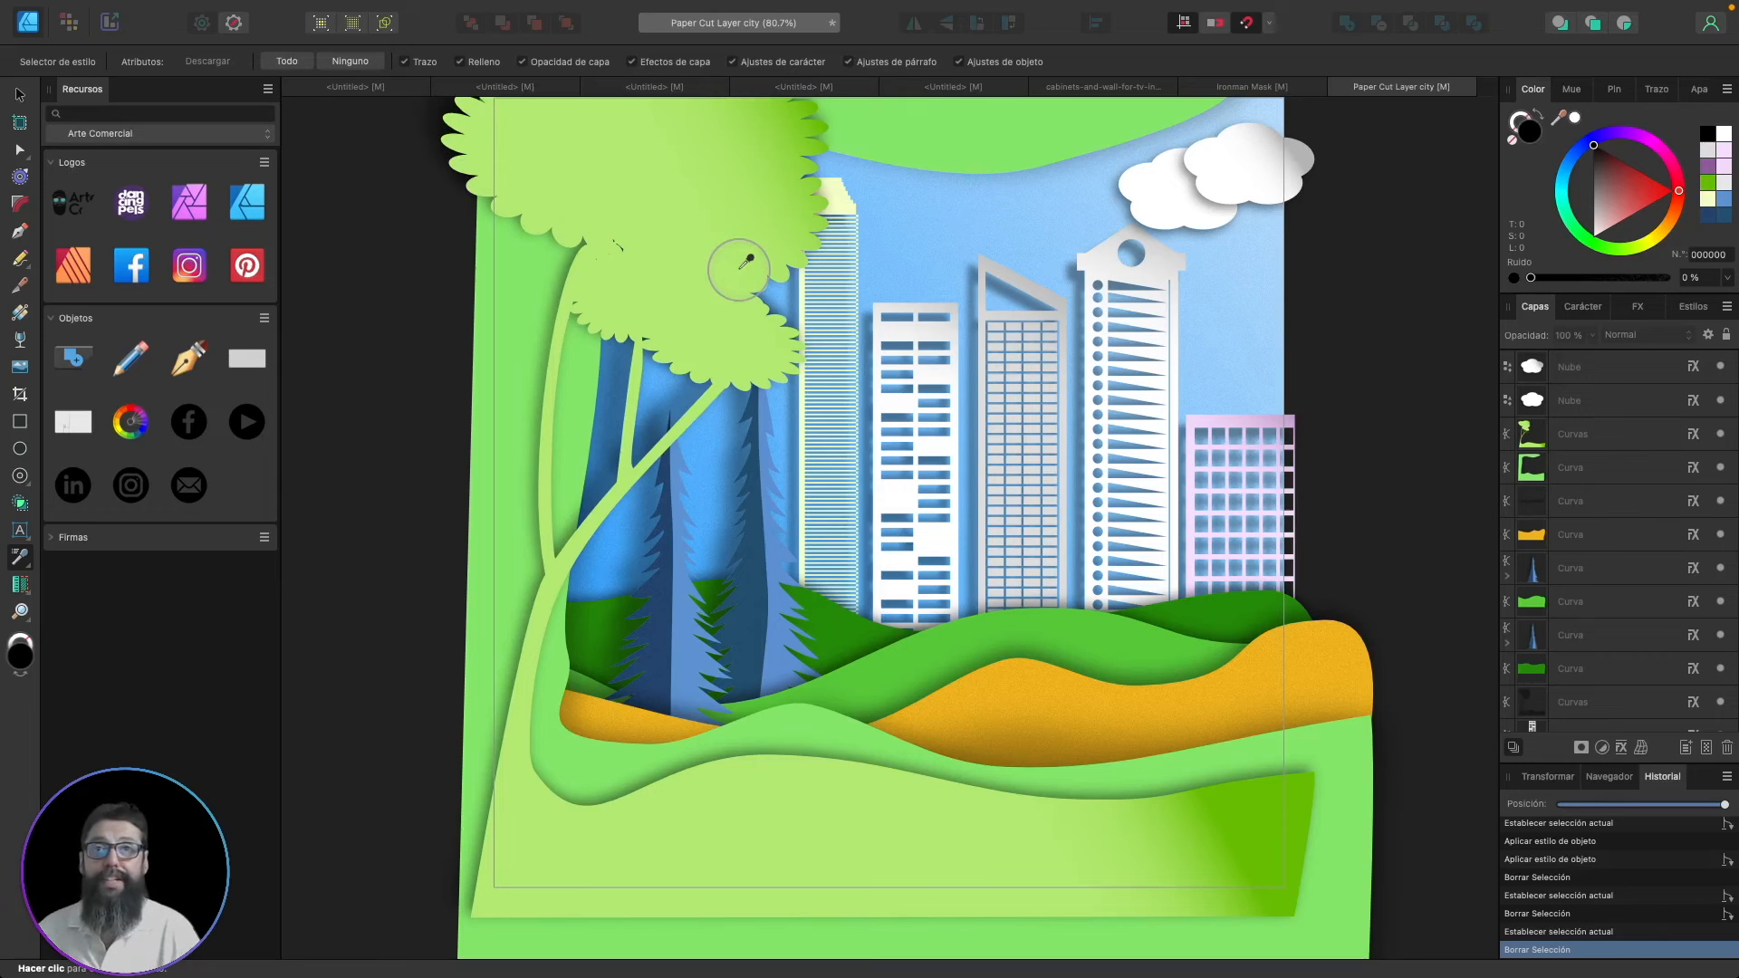
- Pick up the lilac building's style, apply it to the light green frame, lower cloud and leftmost white building, and unload the Style Picker
click(1236, 415)
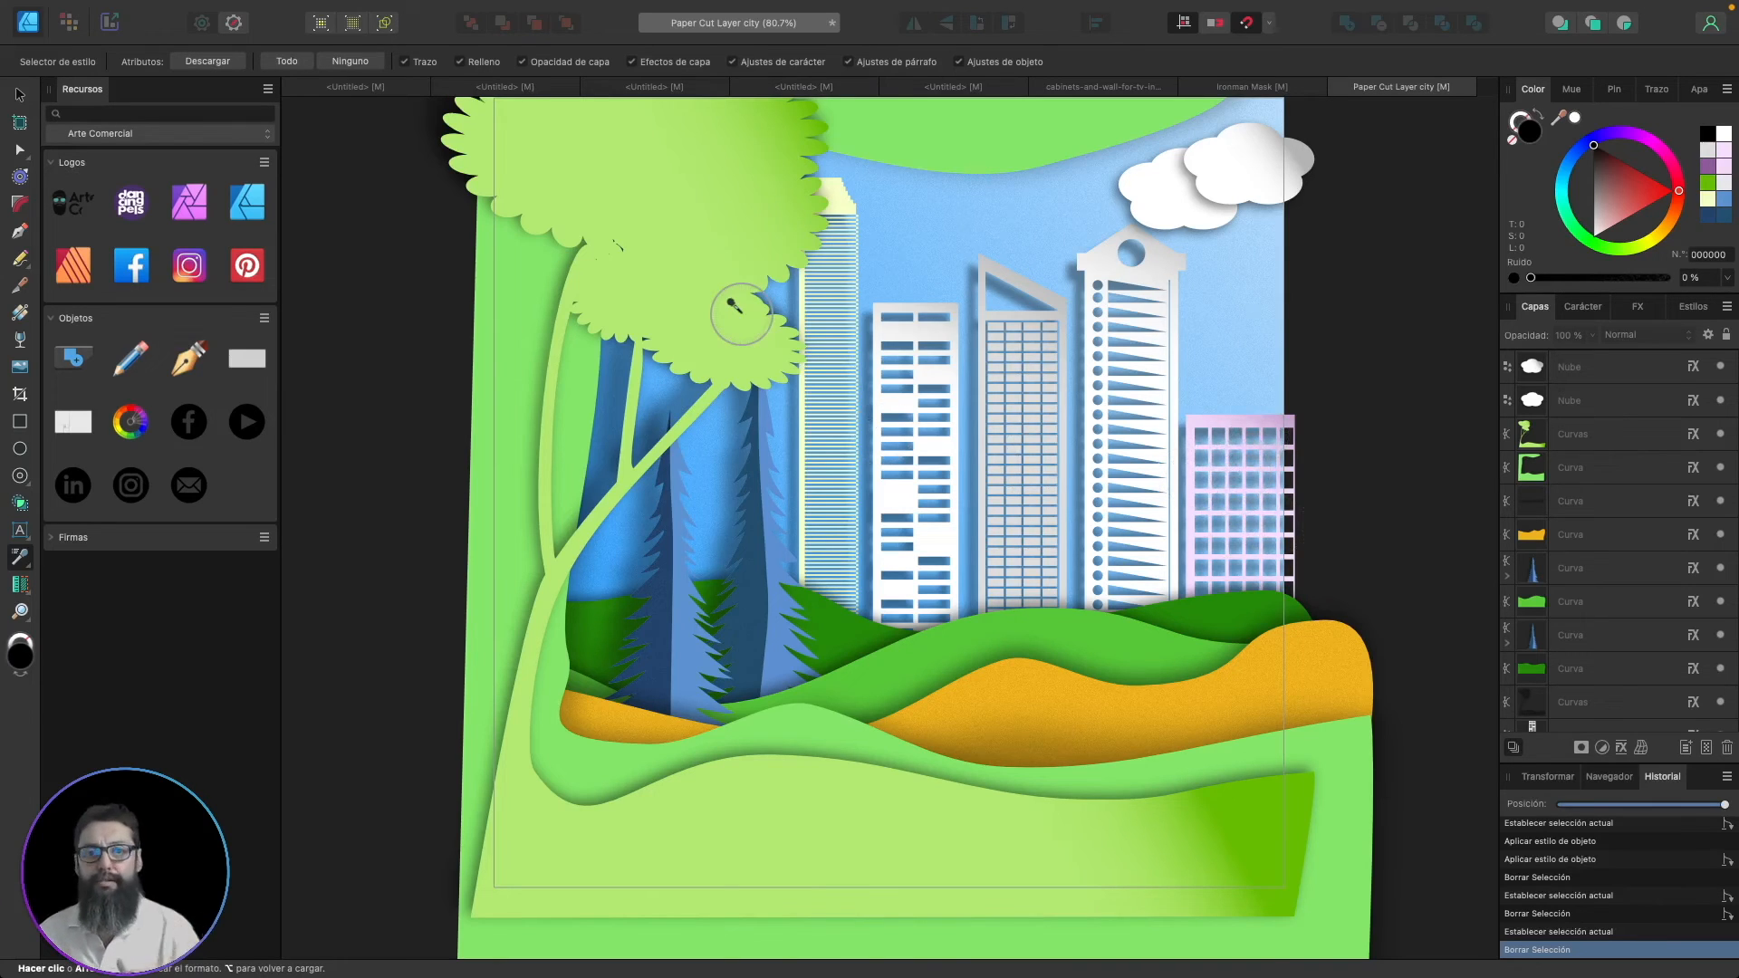
click(799, 732)
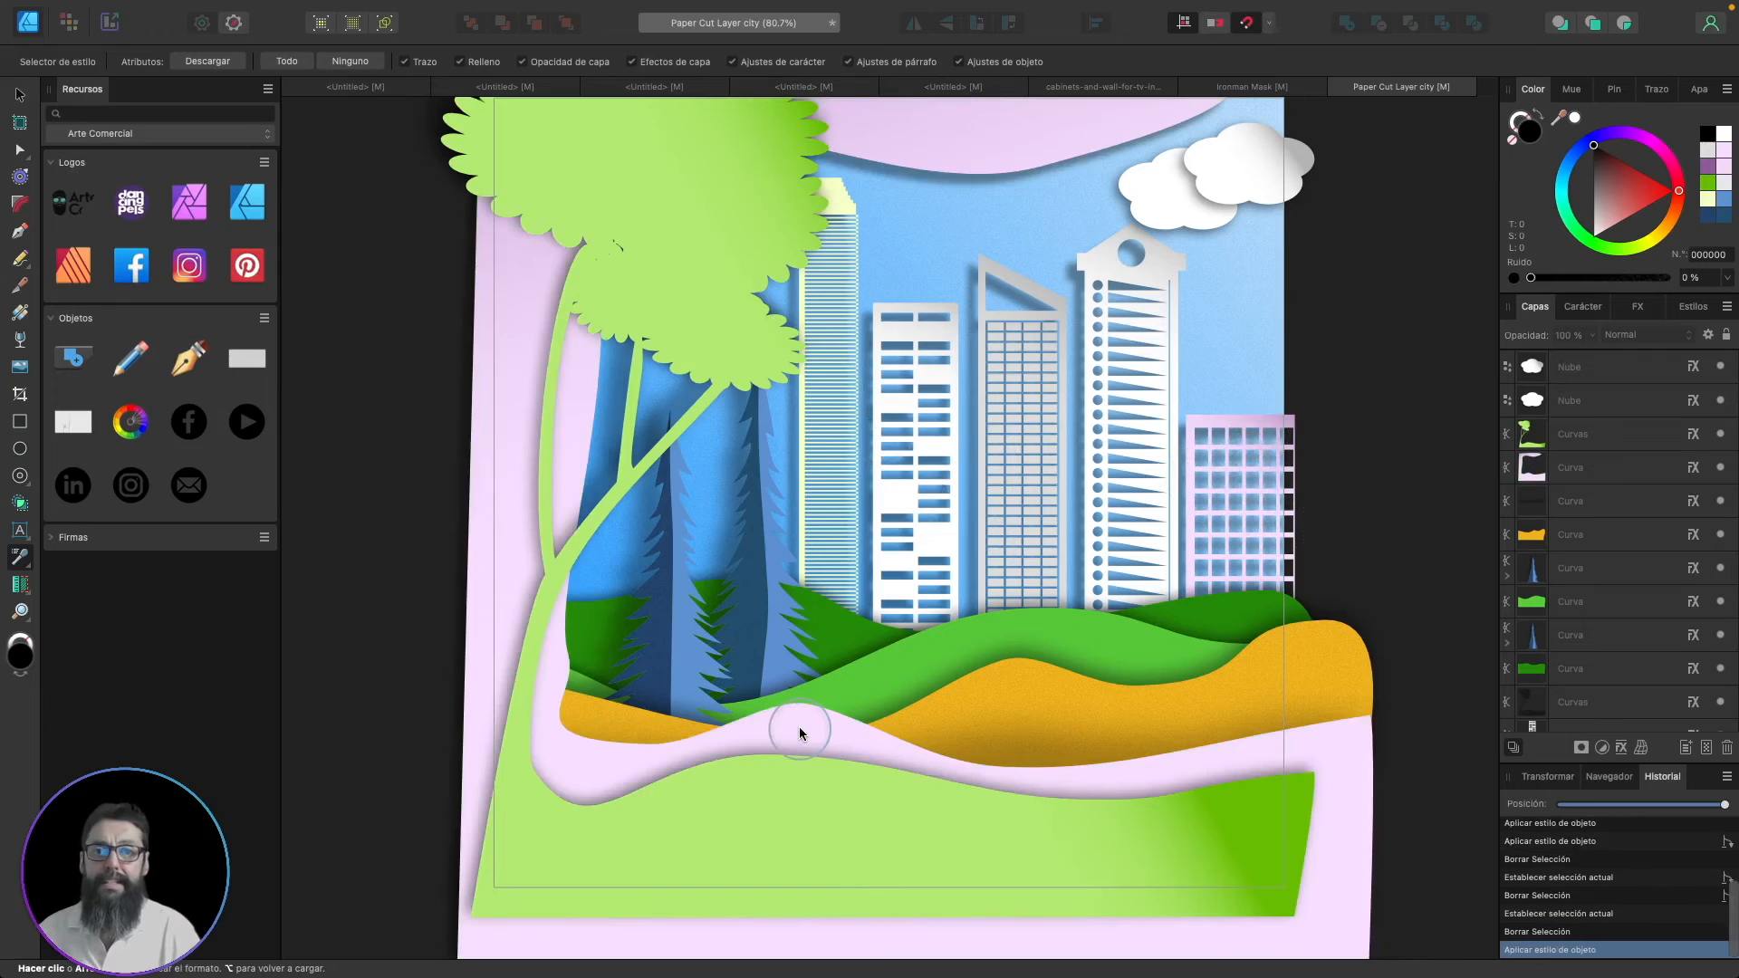
click(1147, 198)
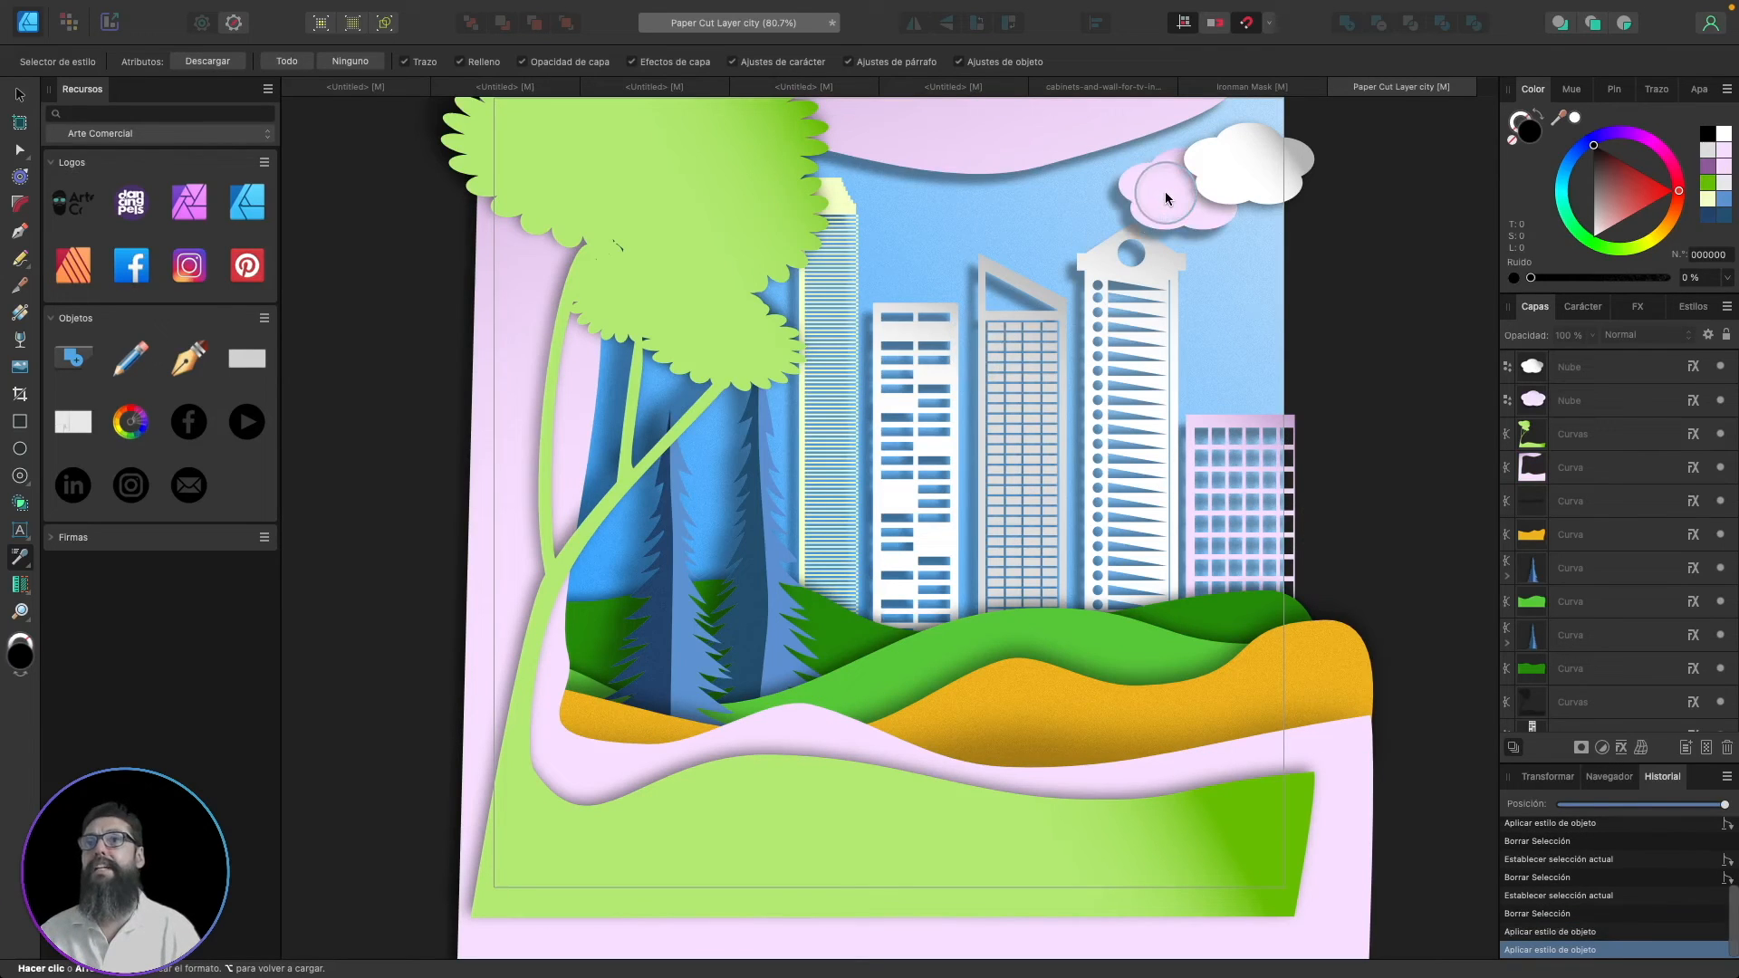
click(886, 341)
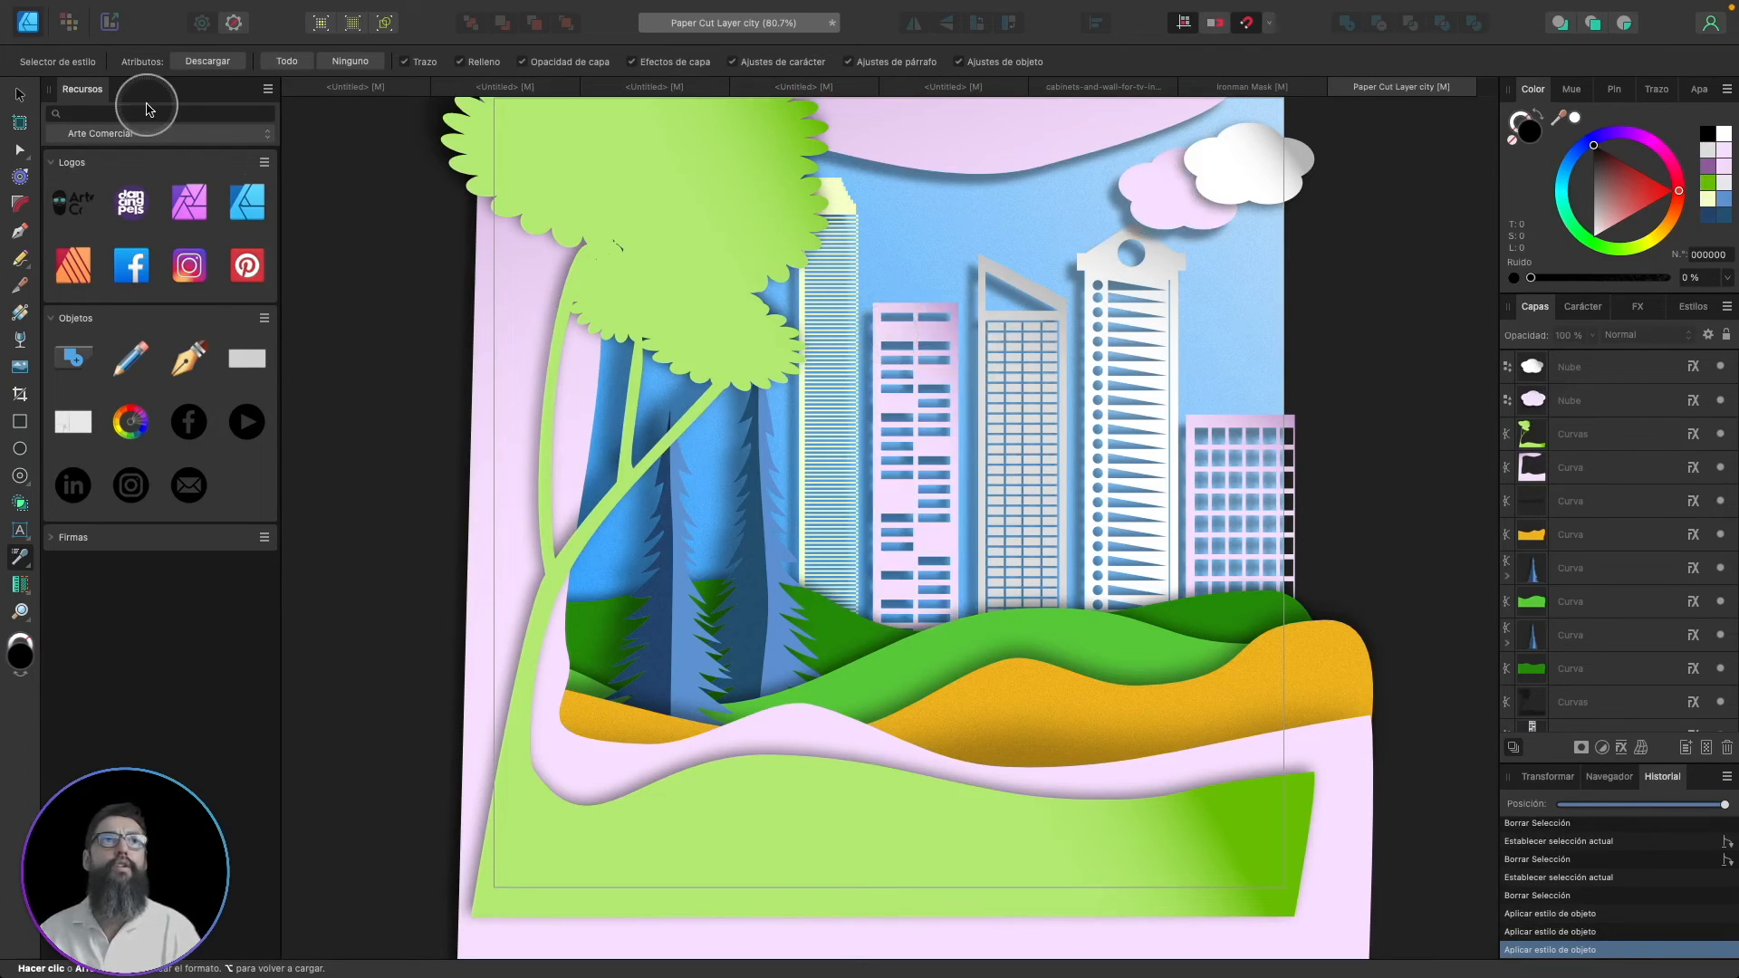
click(208, 62)
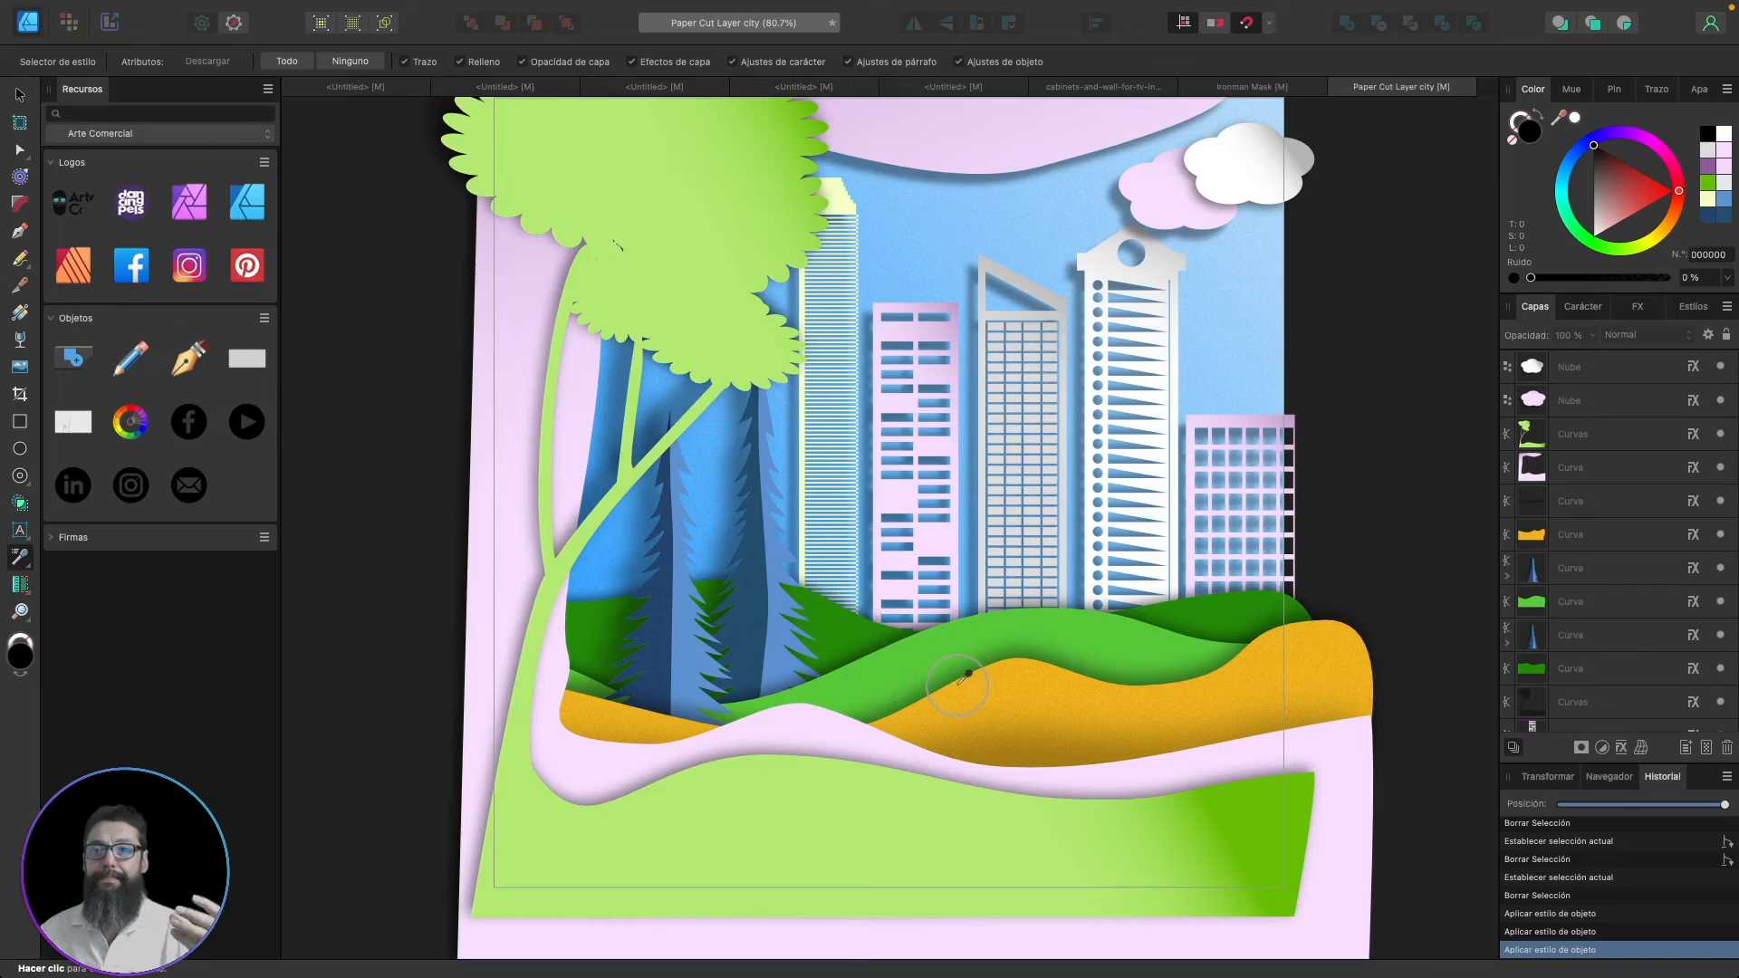
- Pick up the orange hill's style, apply it to the pedimented, pale yellow and lilac buildings and the upper cloud, and unload the picker
click(1031, 686)
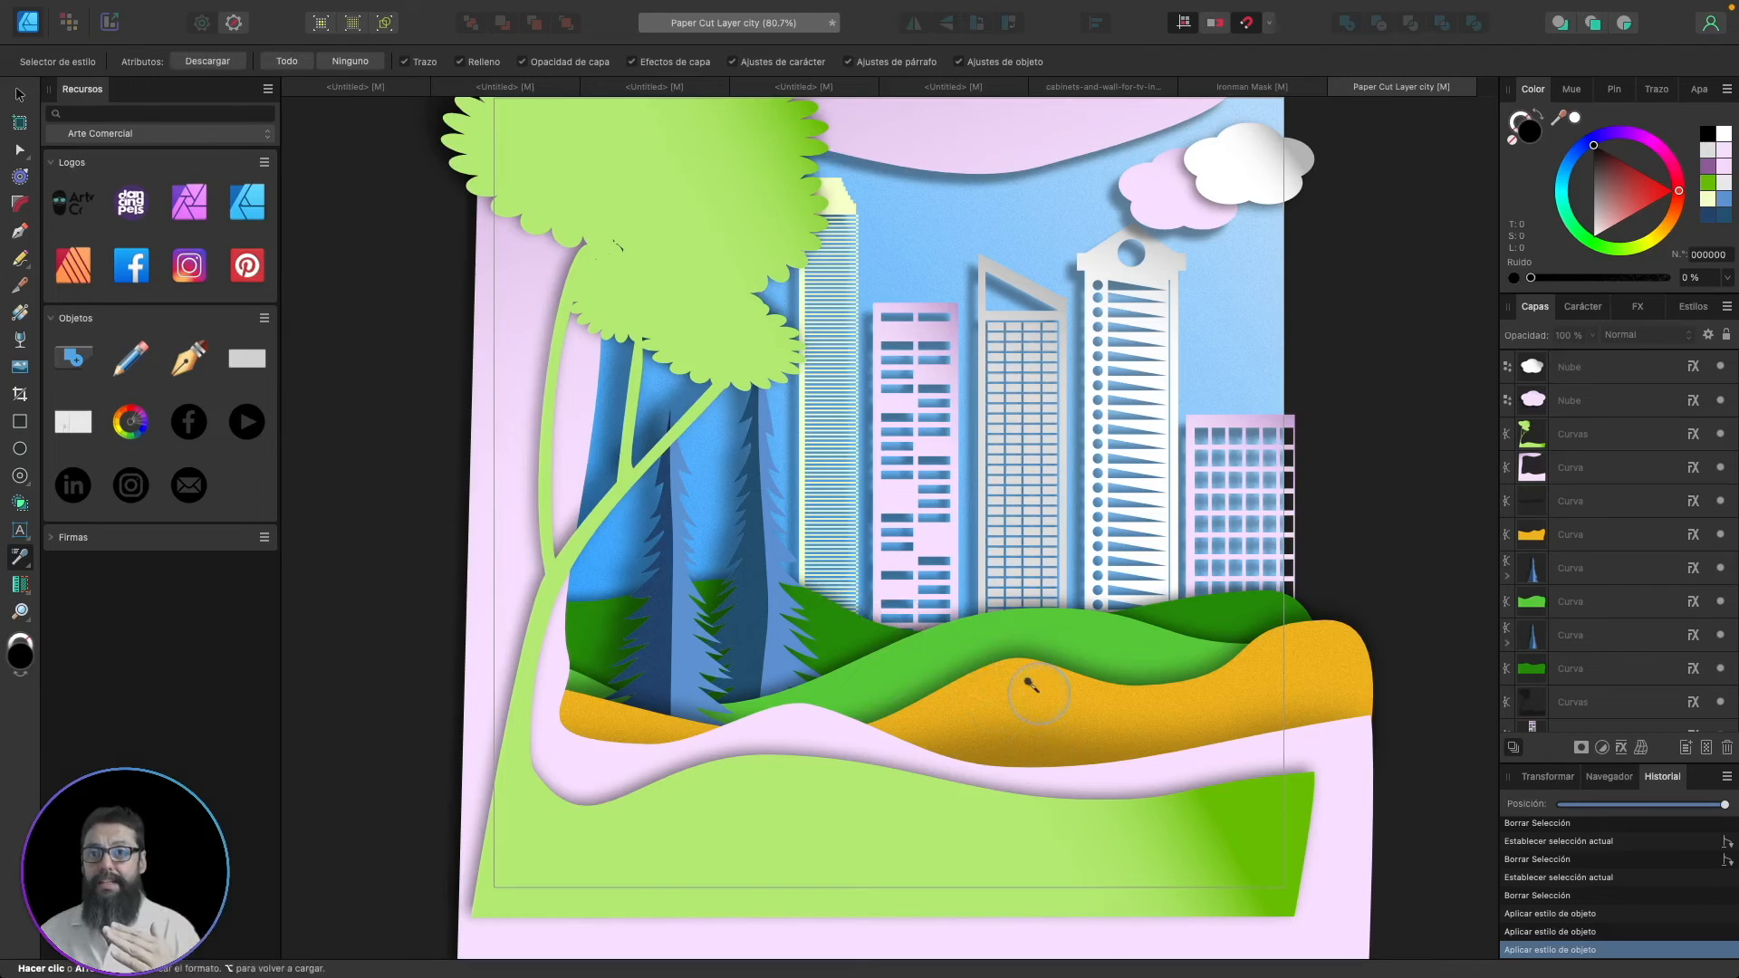
click(1162, 317)
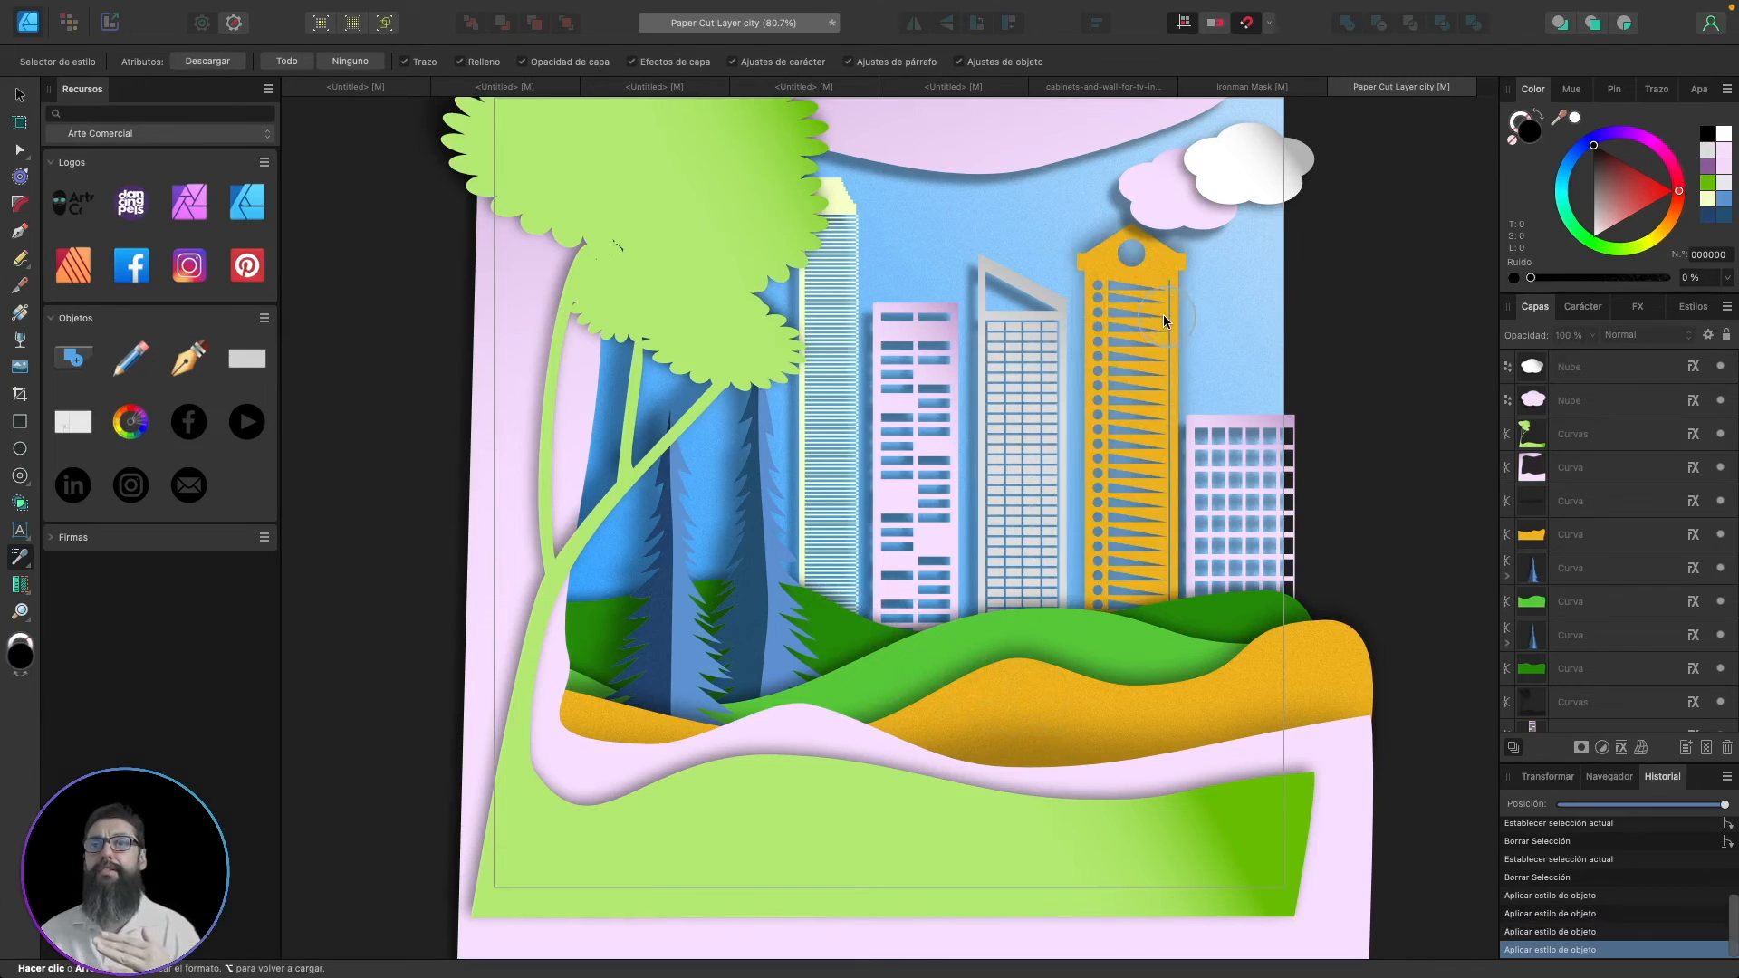
click(801, 329)
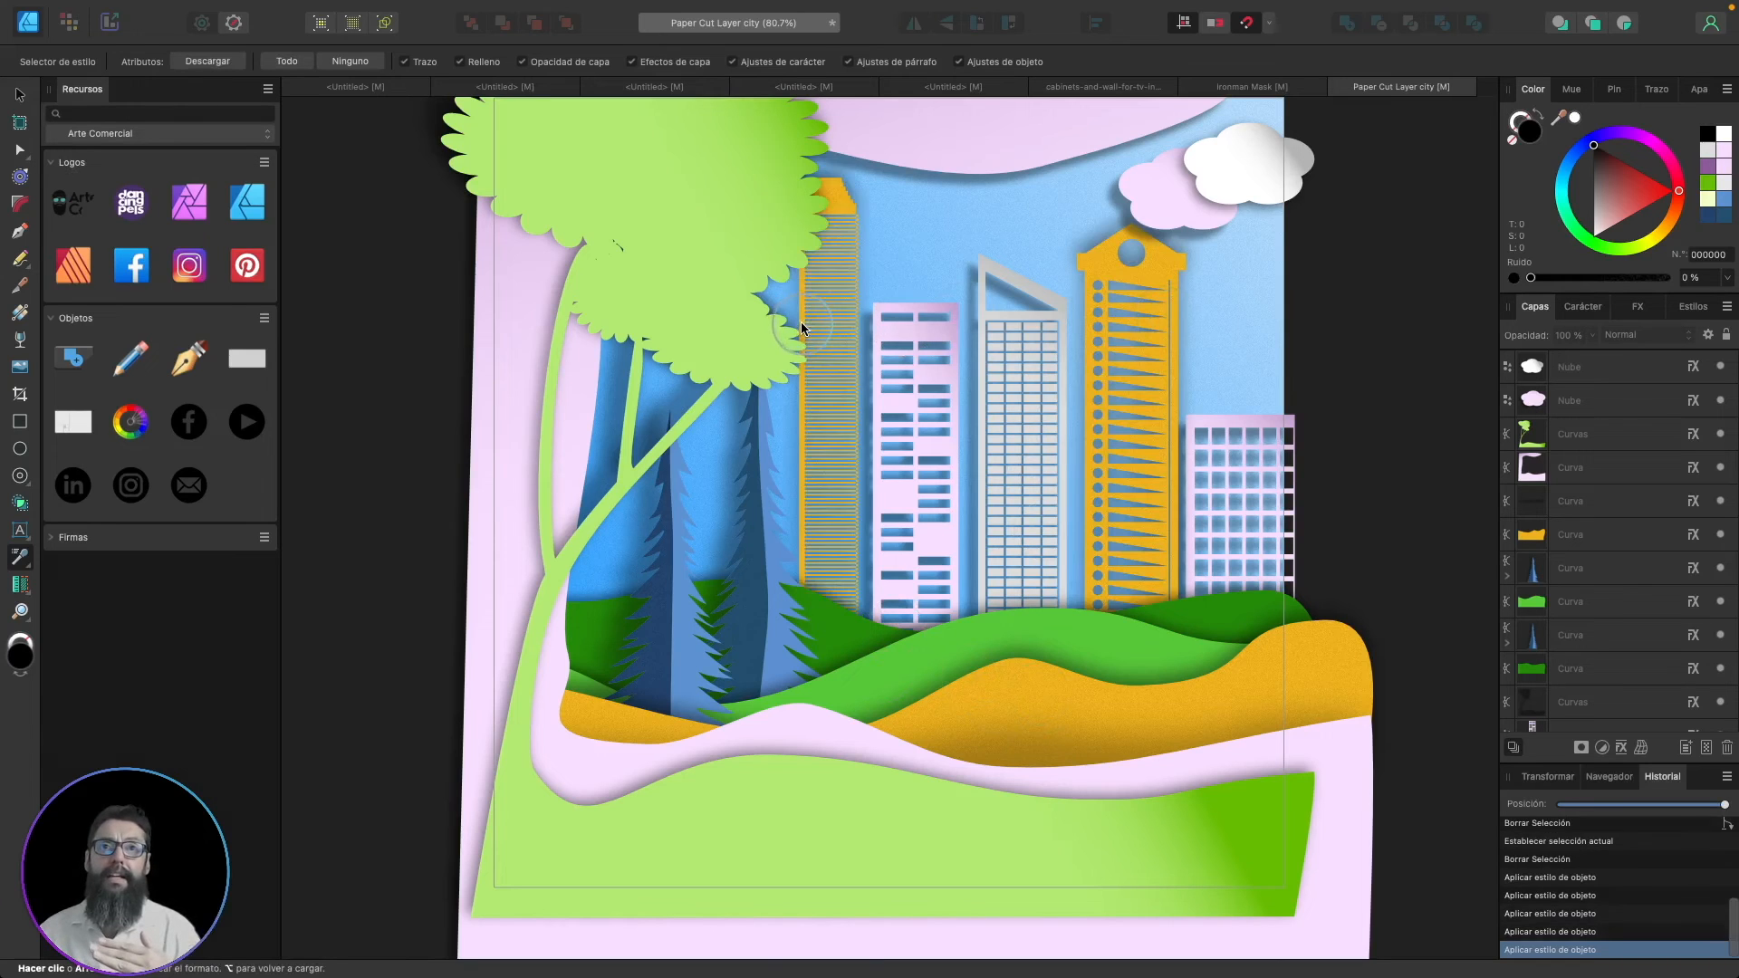
click(1236, 163)
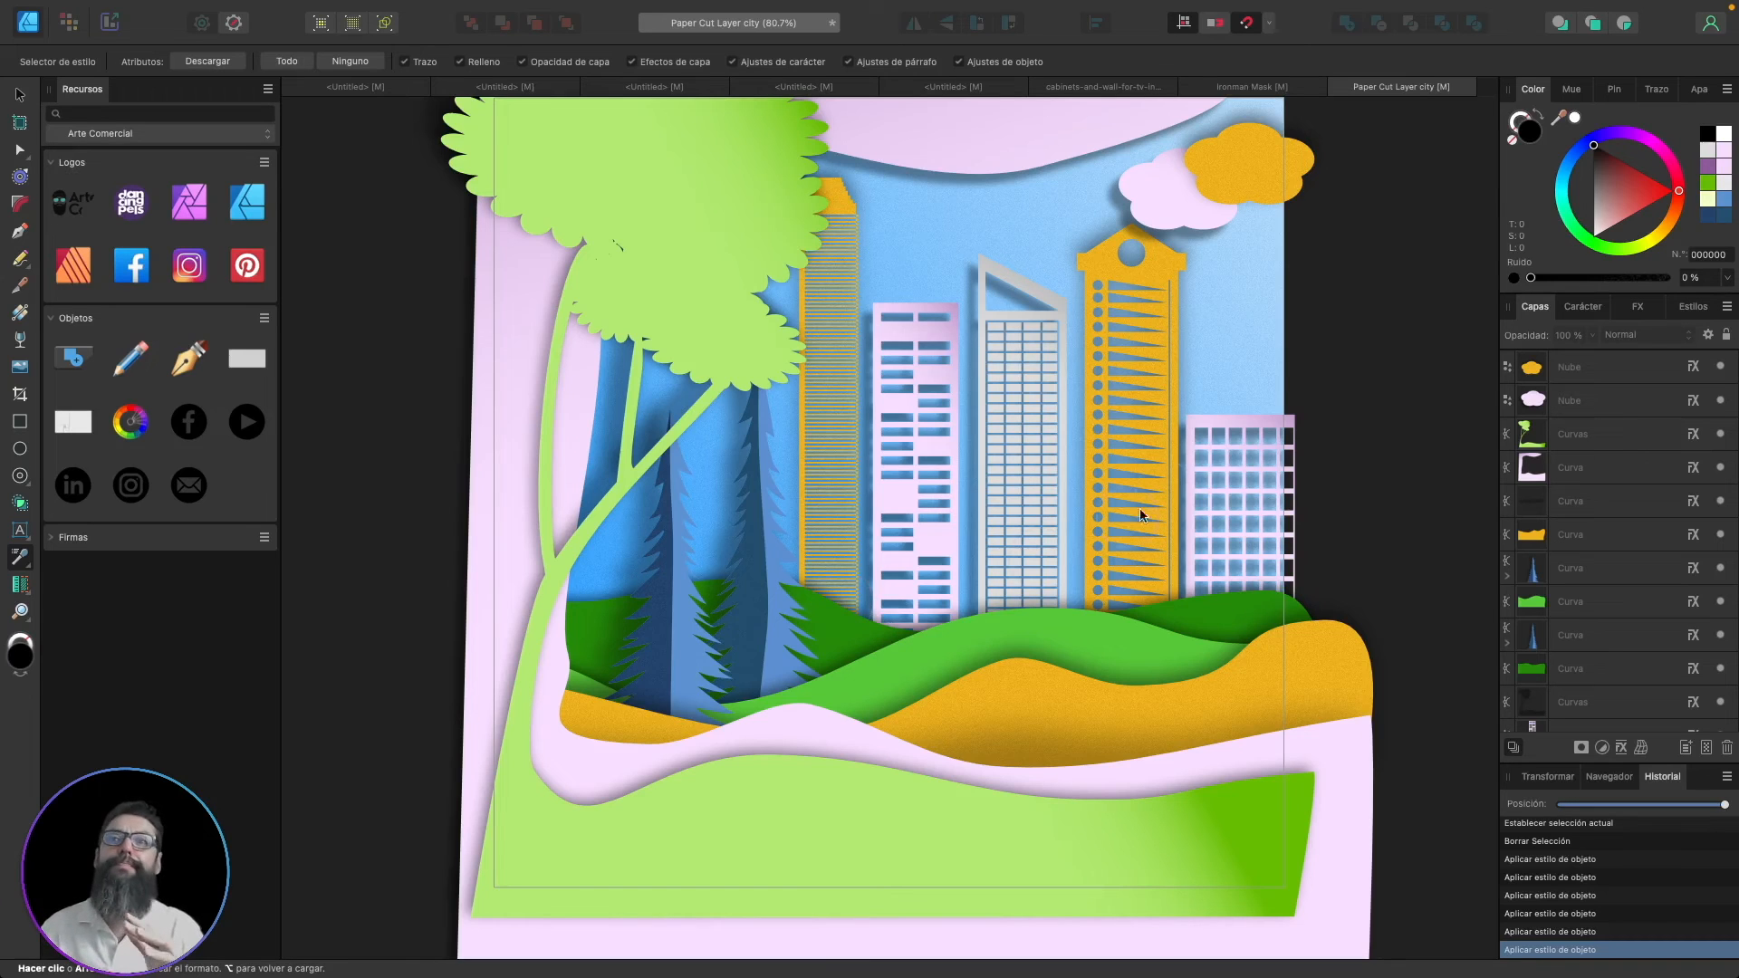
click(1250, 430)
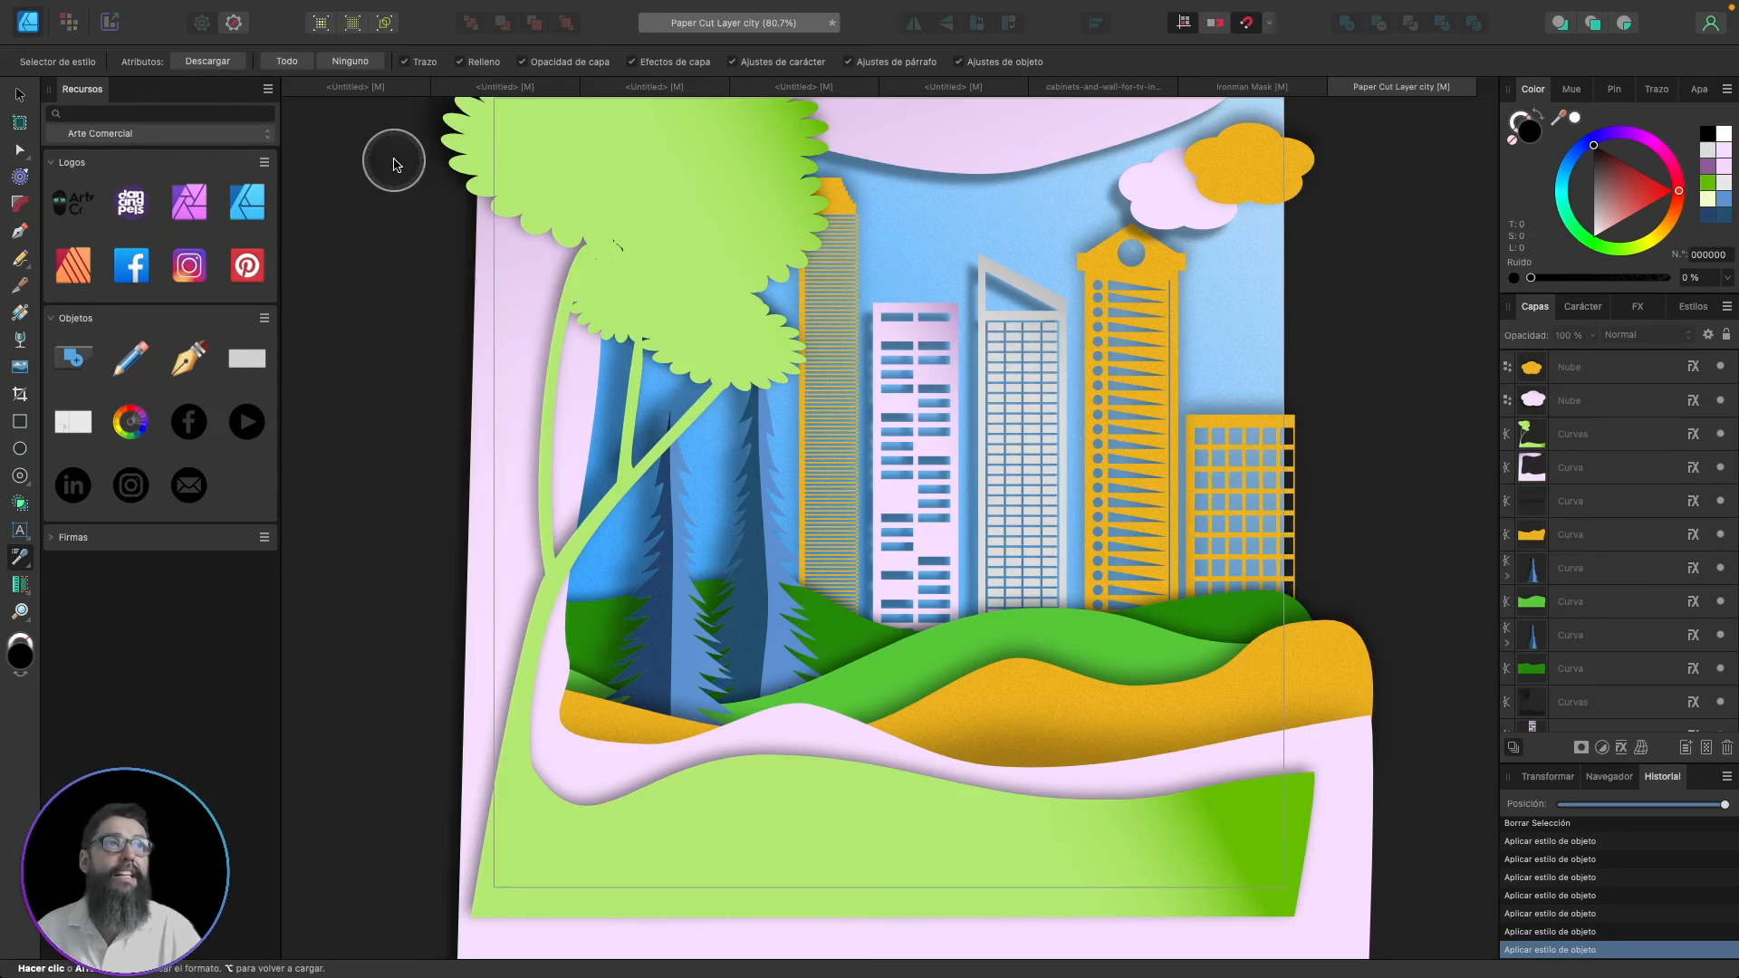
click(213, 63)
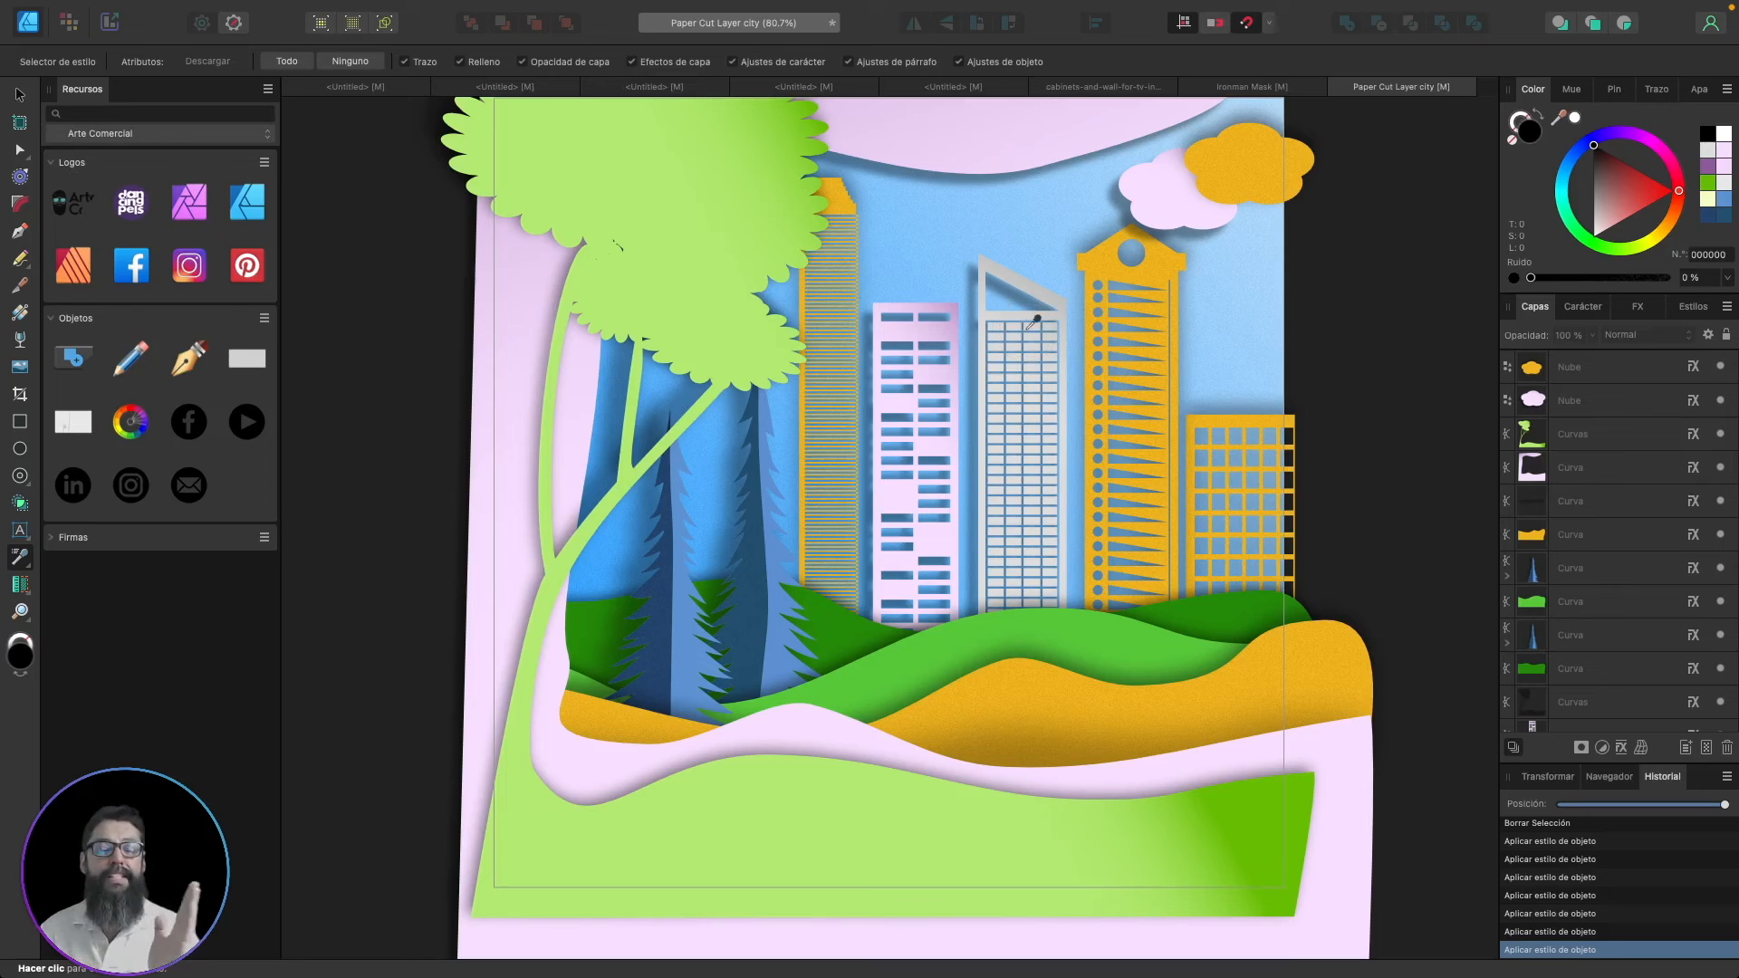
- Undo all the lilac and orange styles applied to the city illustration's buildings, clouds and frame
key(super+z)
key(super+z)
key(super+z)
key(super+z)
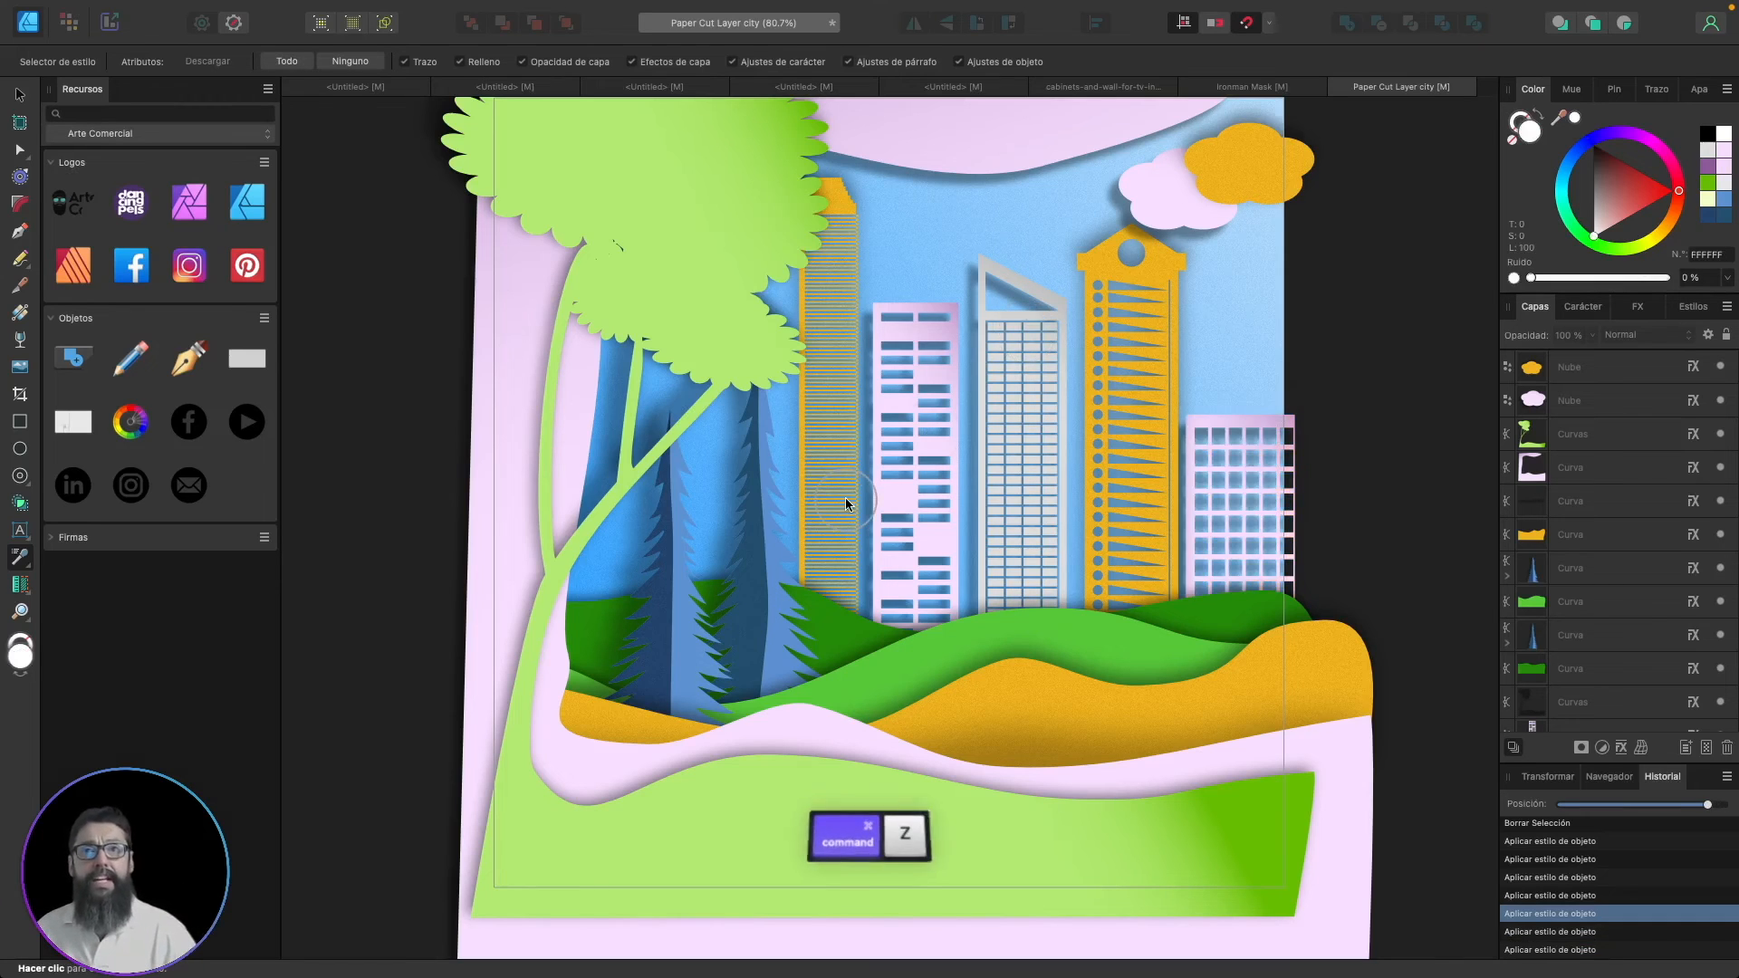
key(super+z)
key(super+z)
key(super+z)
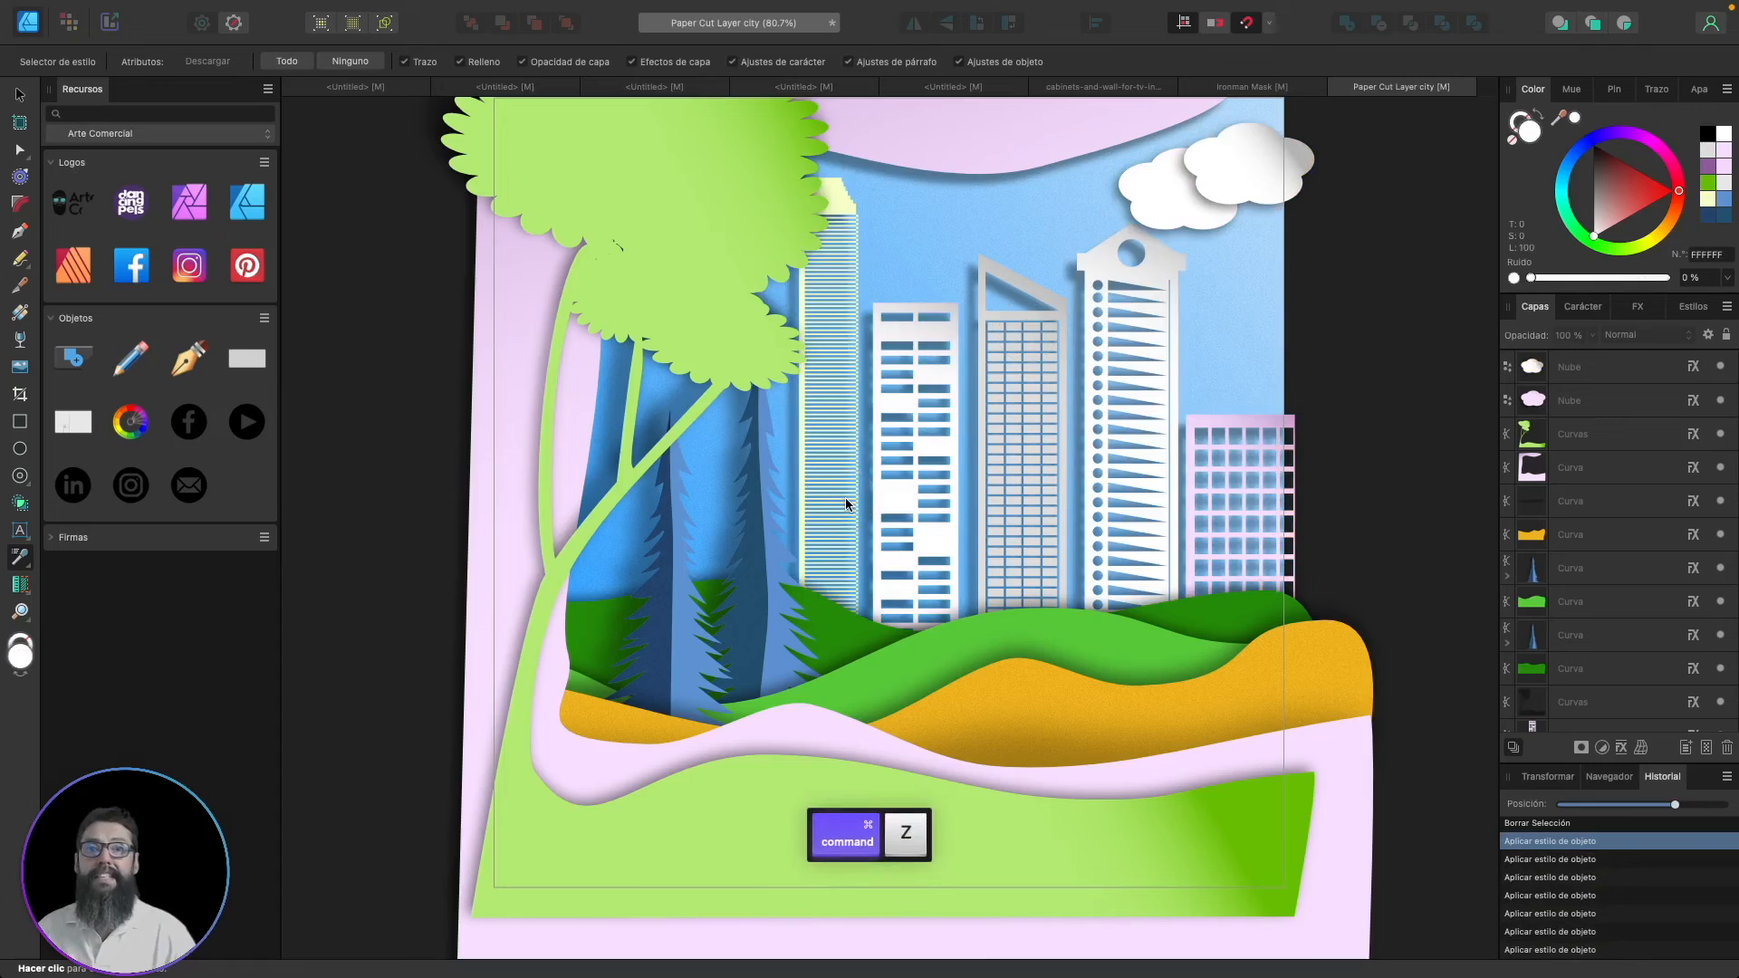
click(1150, 514)
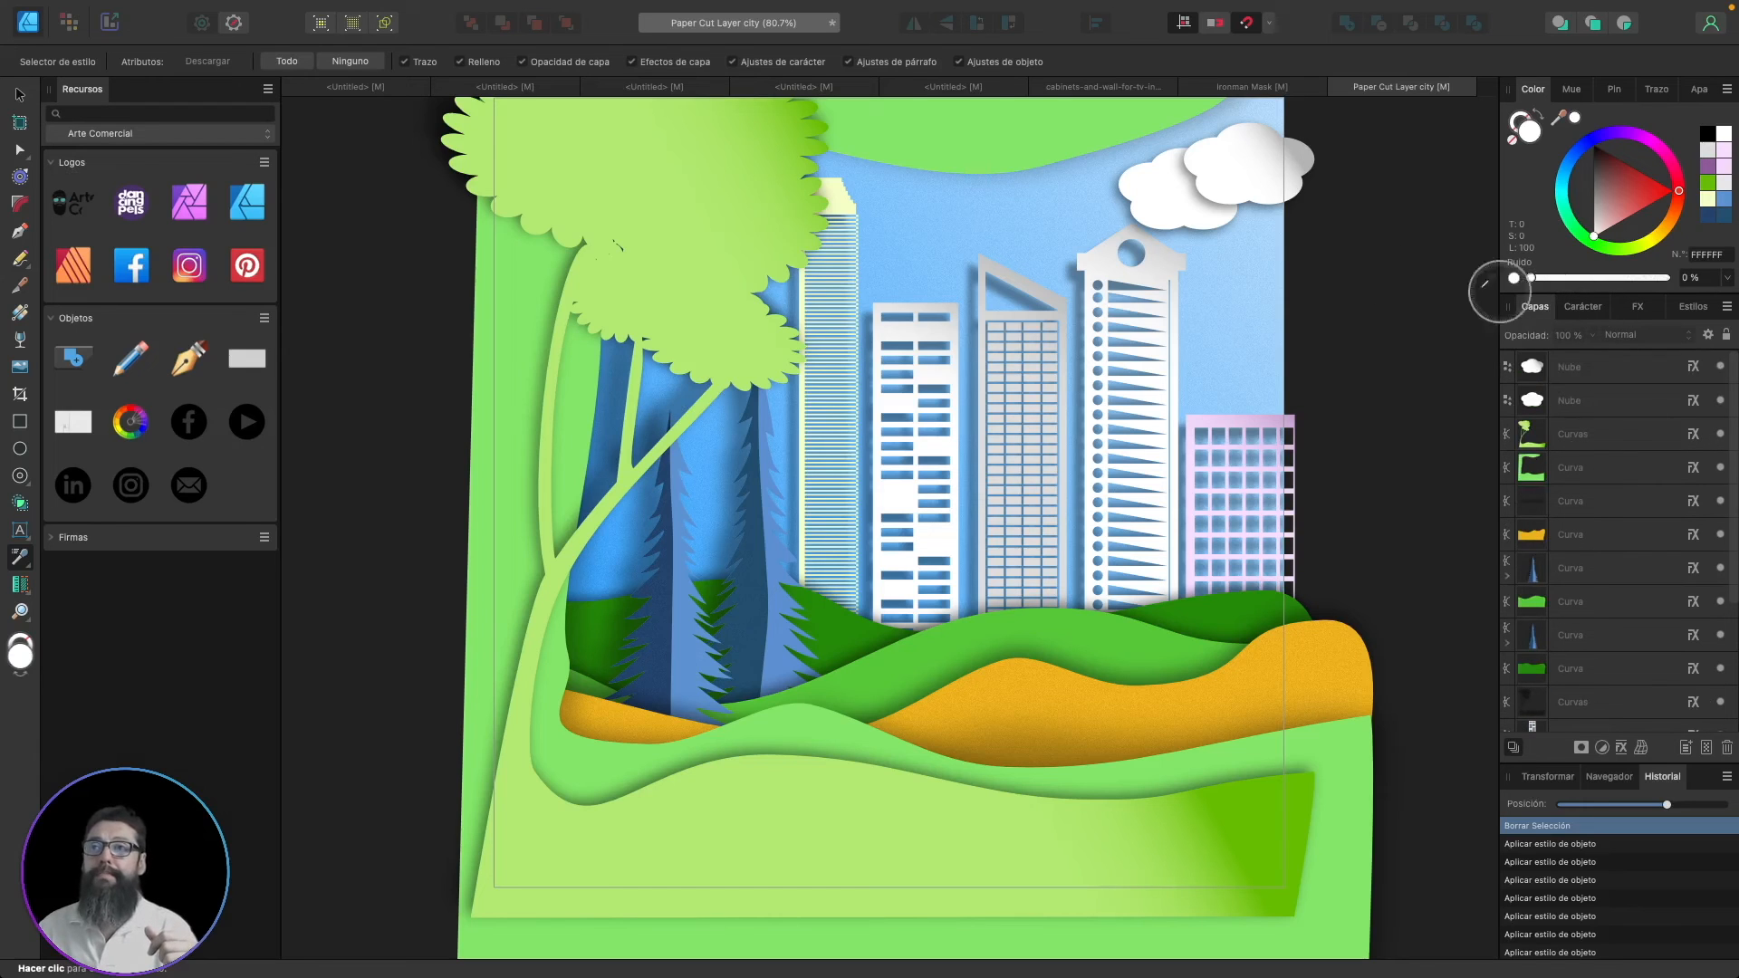
- Switch to the Ironman Mask document and select its Símbolo and Yo group layers in turn to examine them
click(1280, 88)
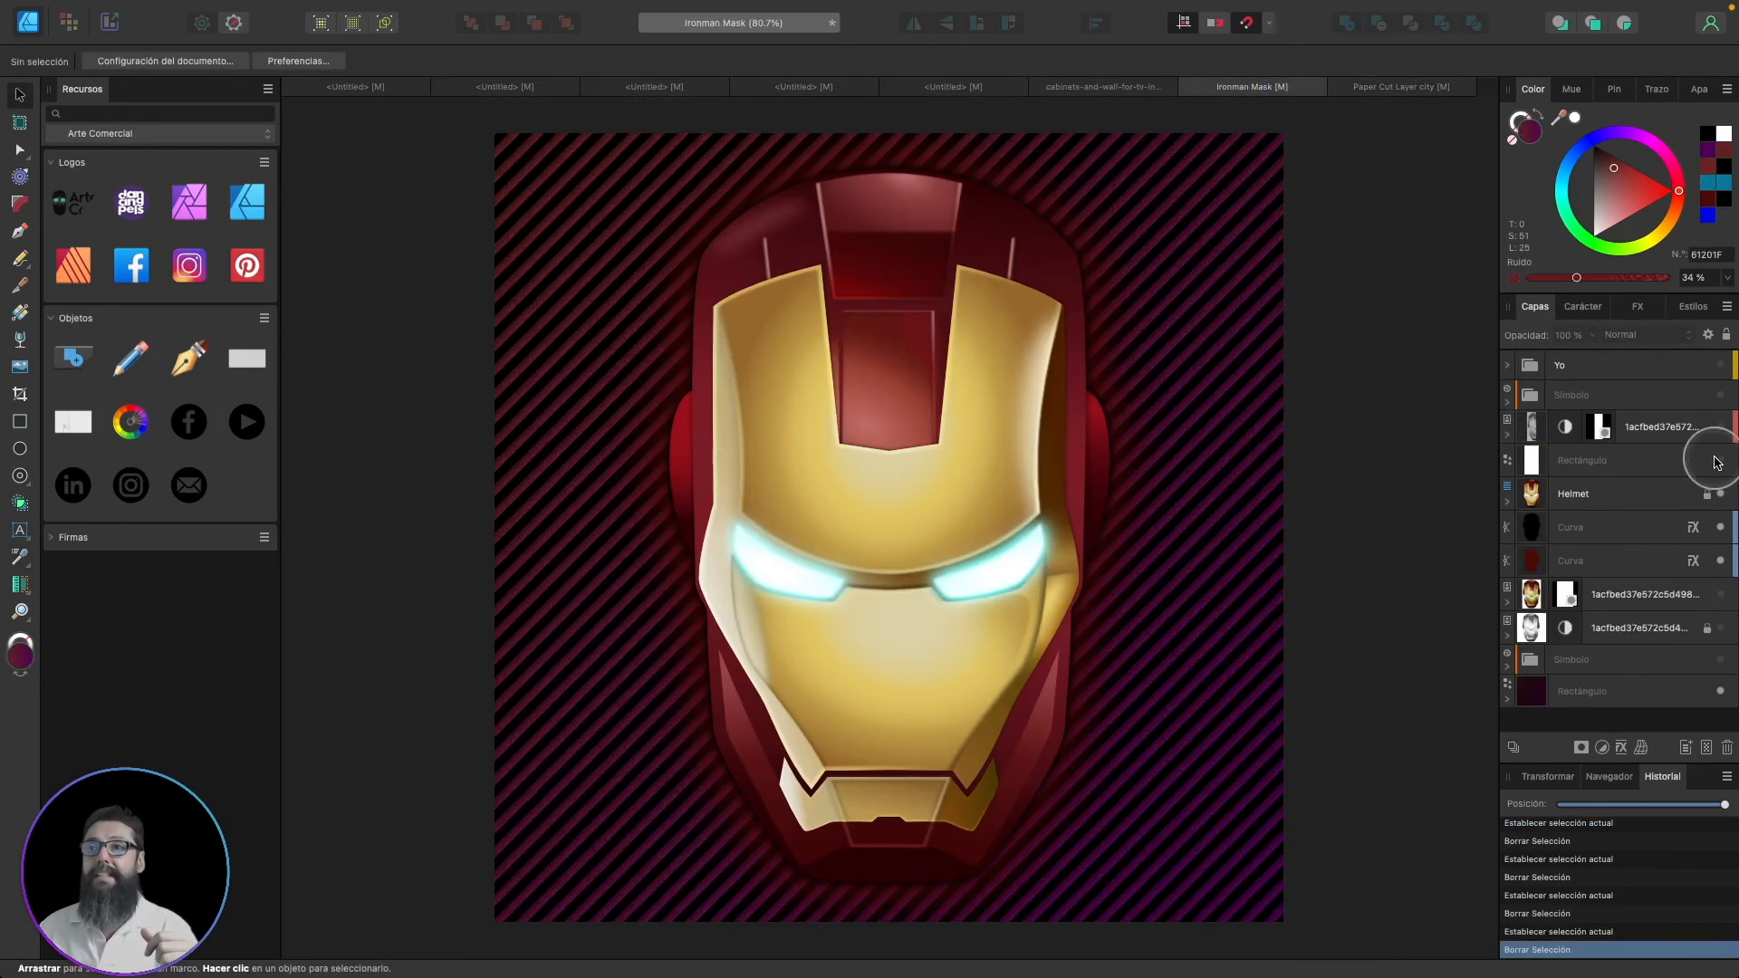
click(1529, 403)
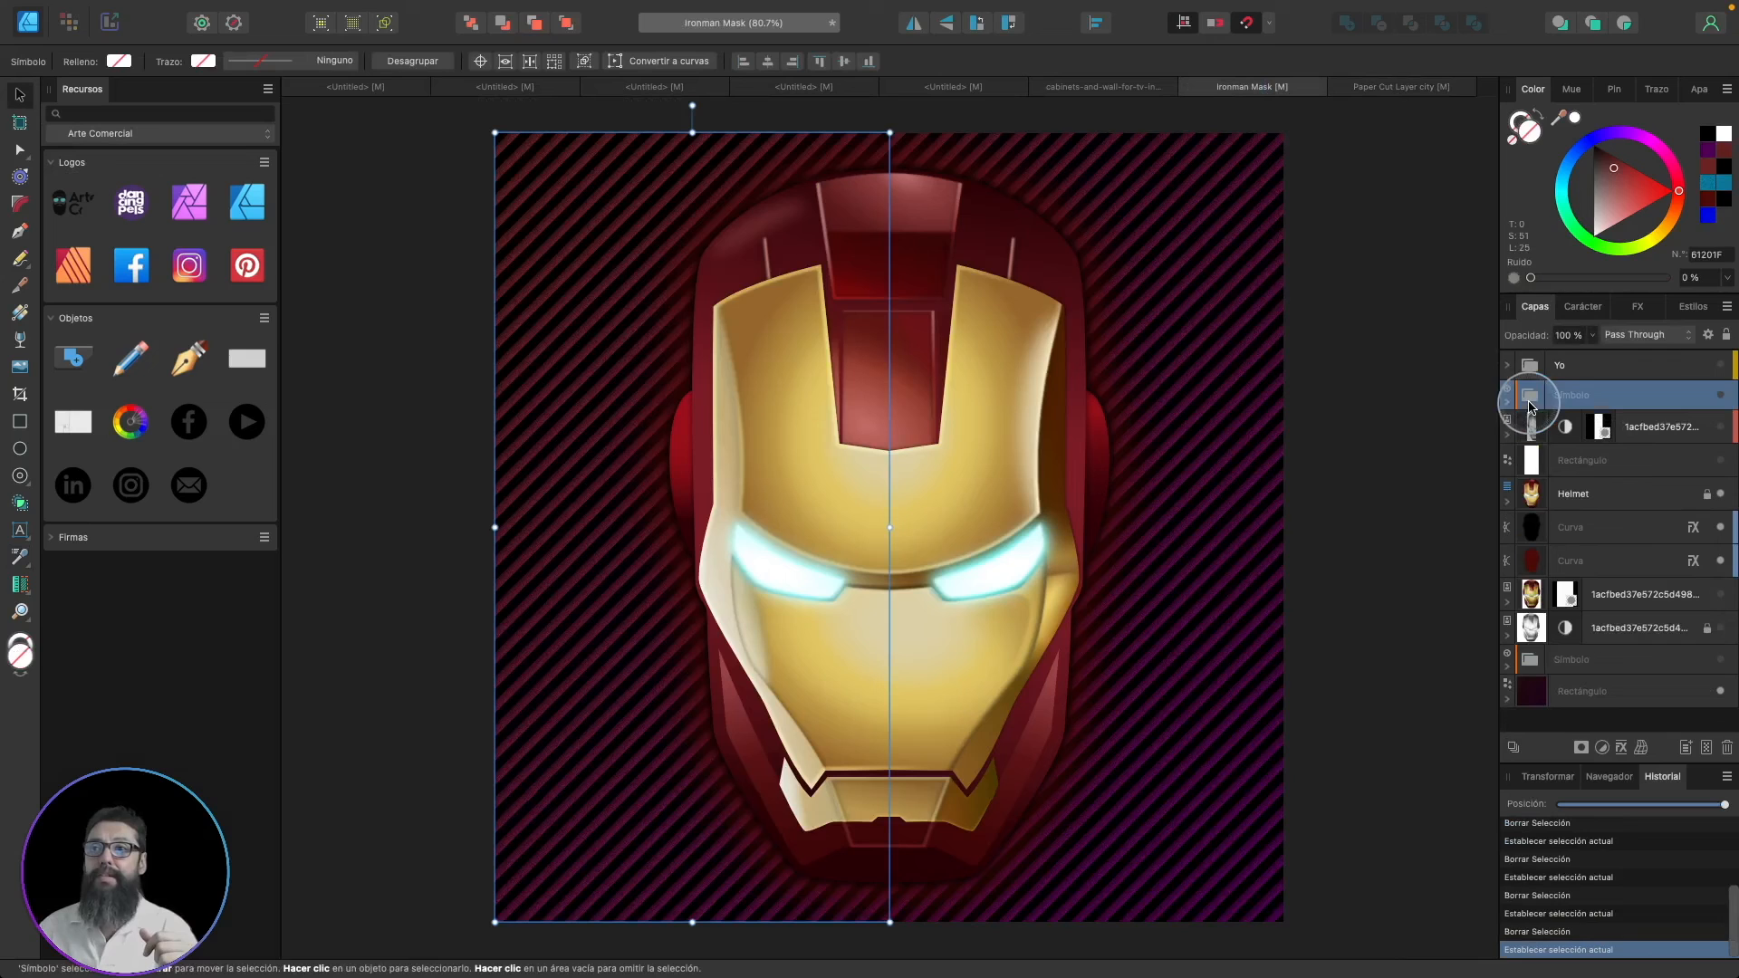
click(1537, 368)
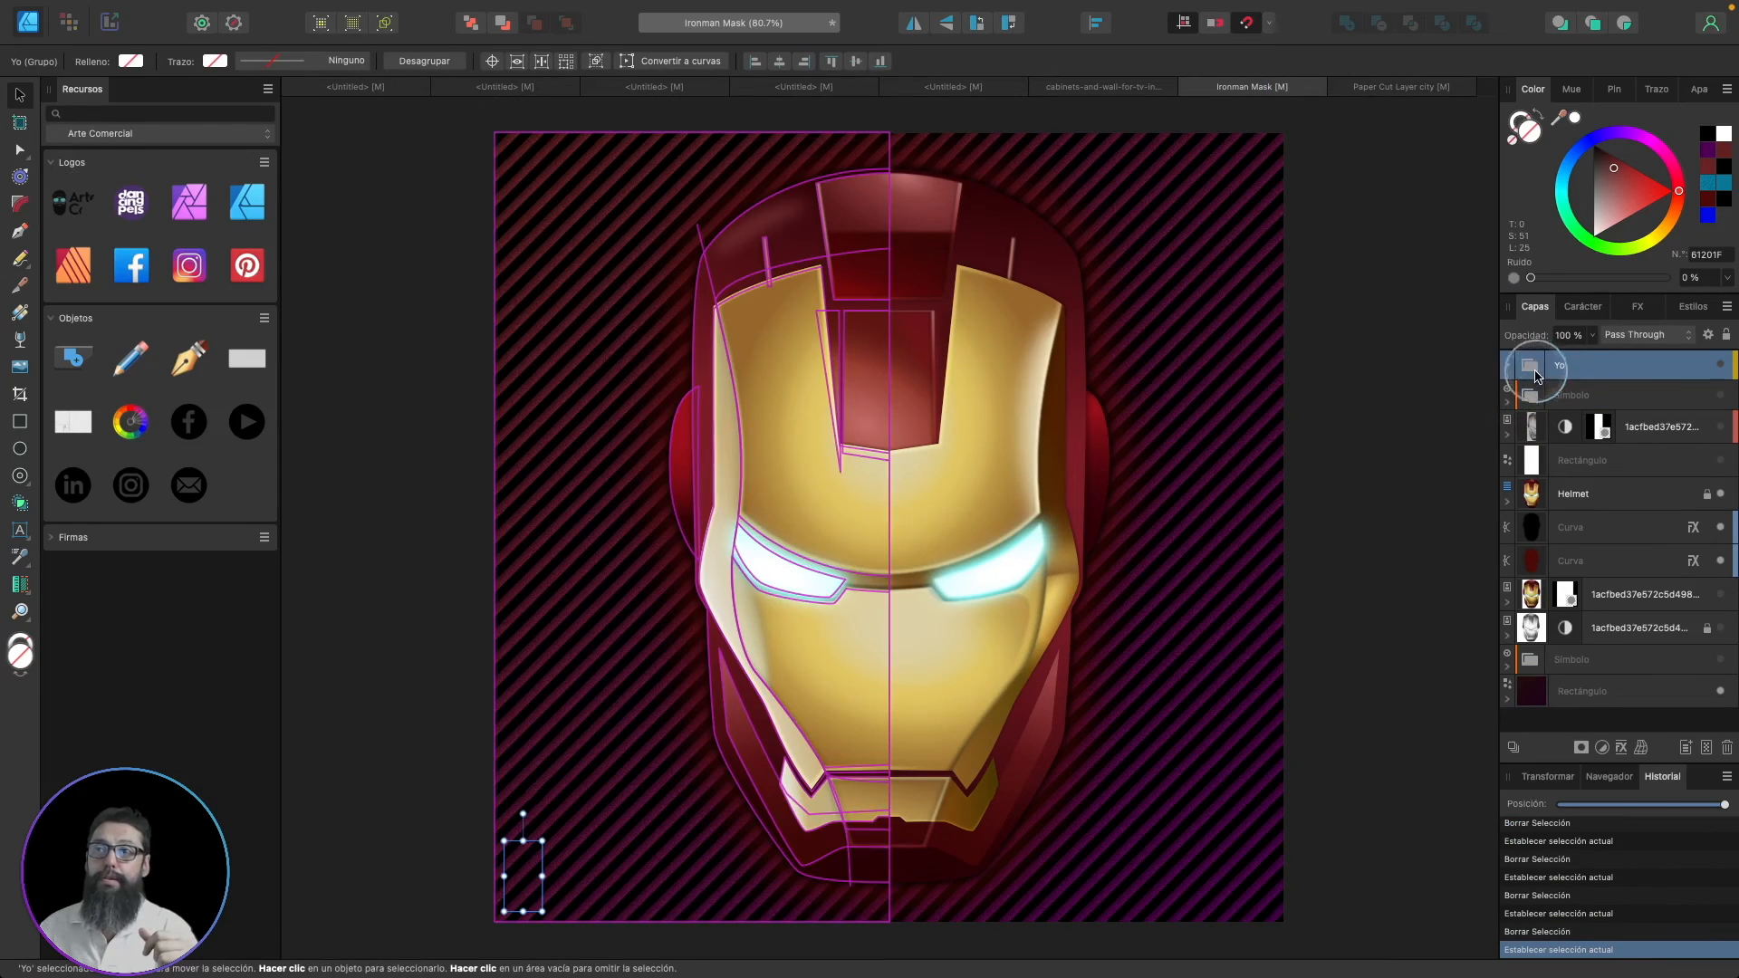
click(1527, 401)
click(1542, 661)
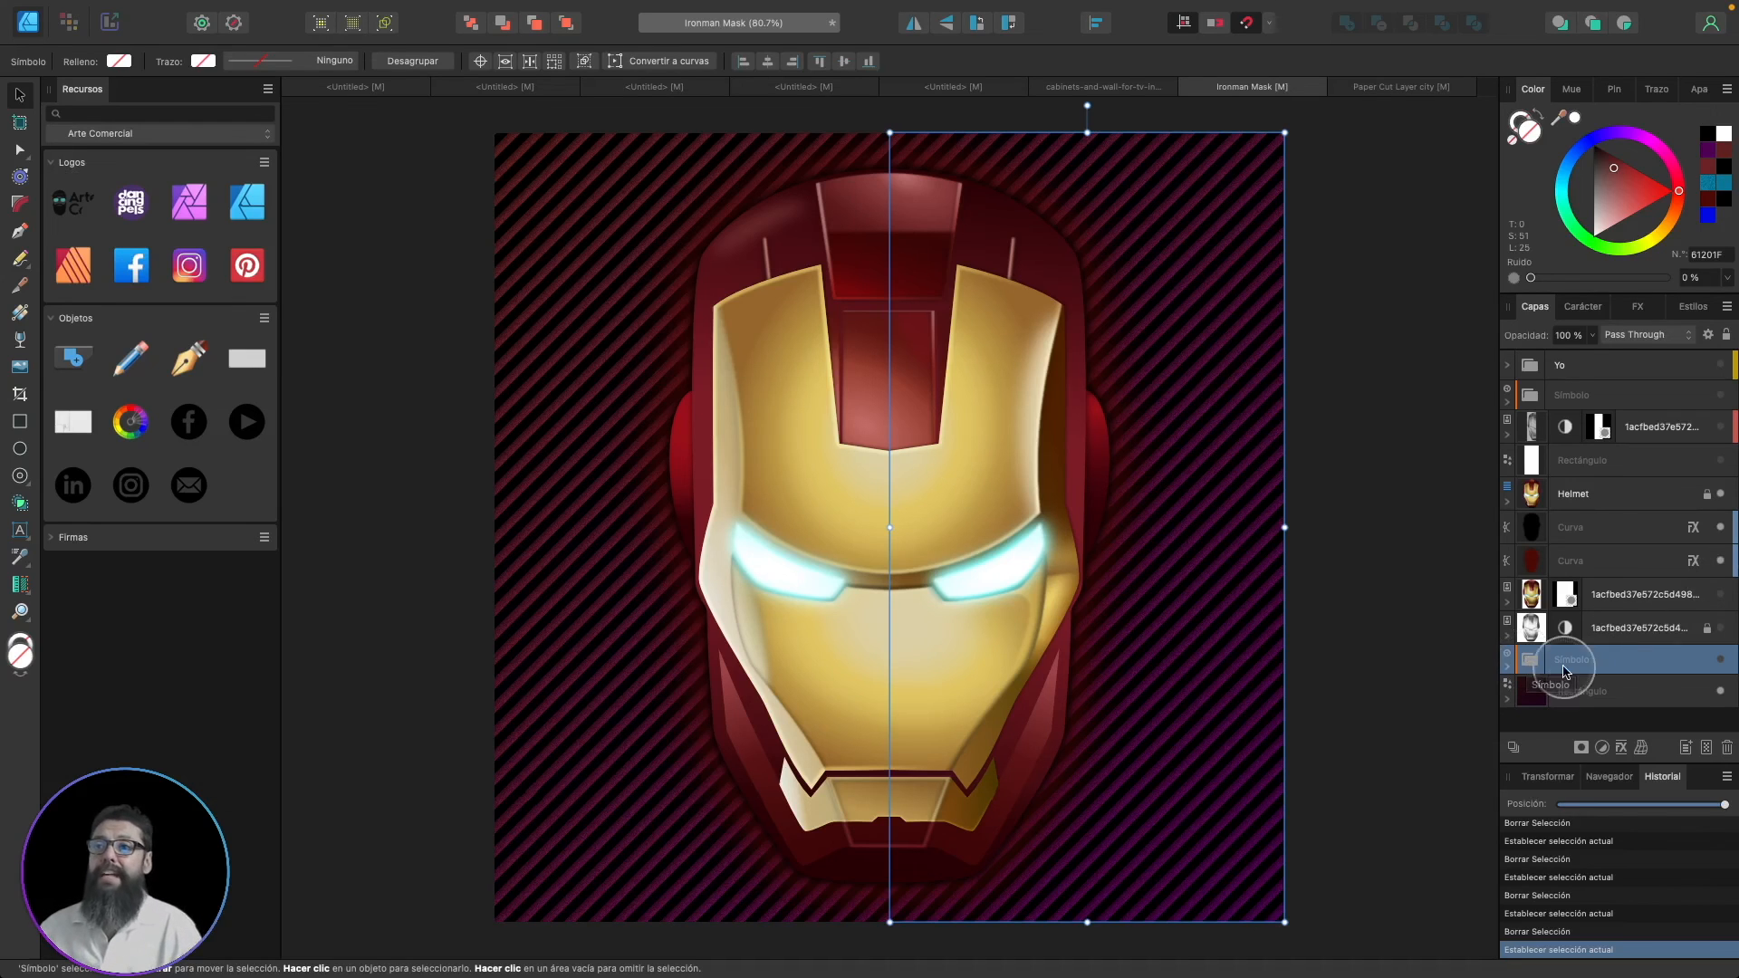
- Turn on group thumbnails for the layer list of the Ironman Mask document, and turn them off again
click(1727, 307)
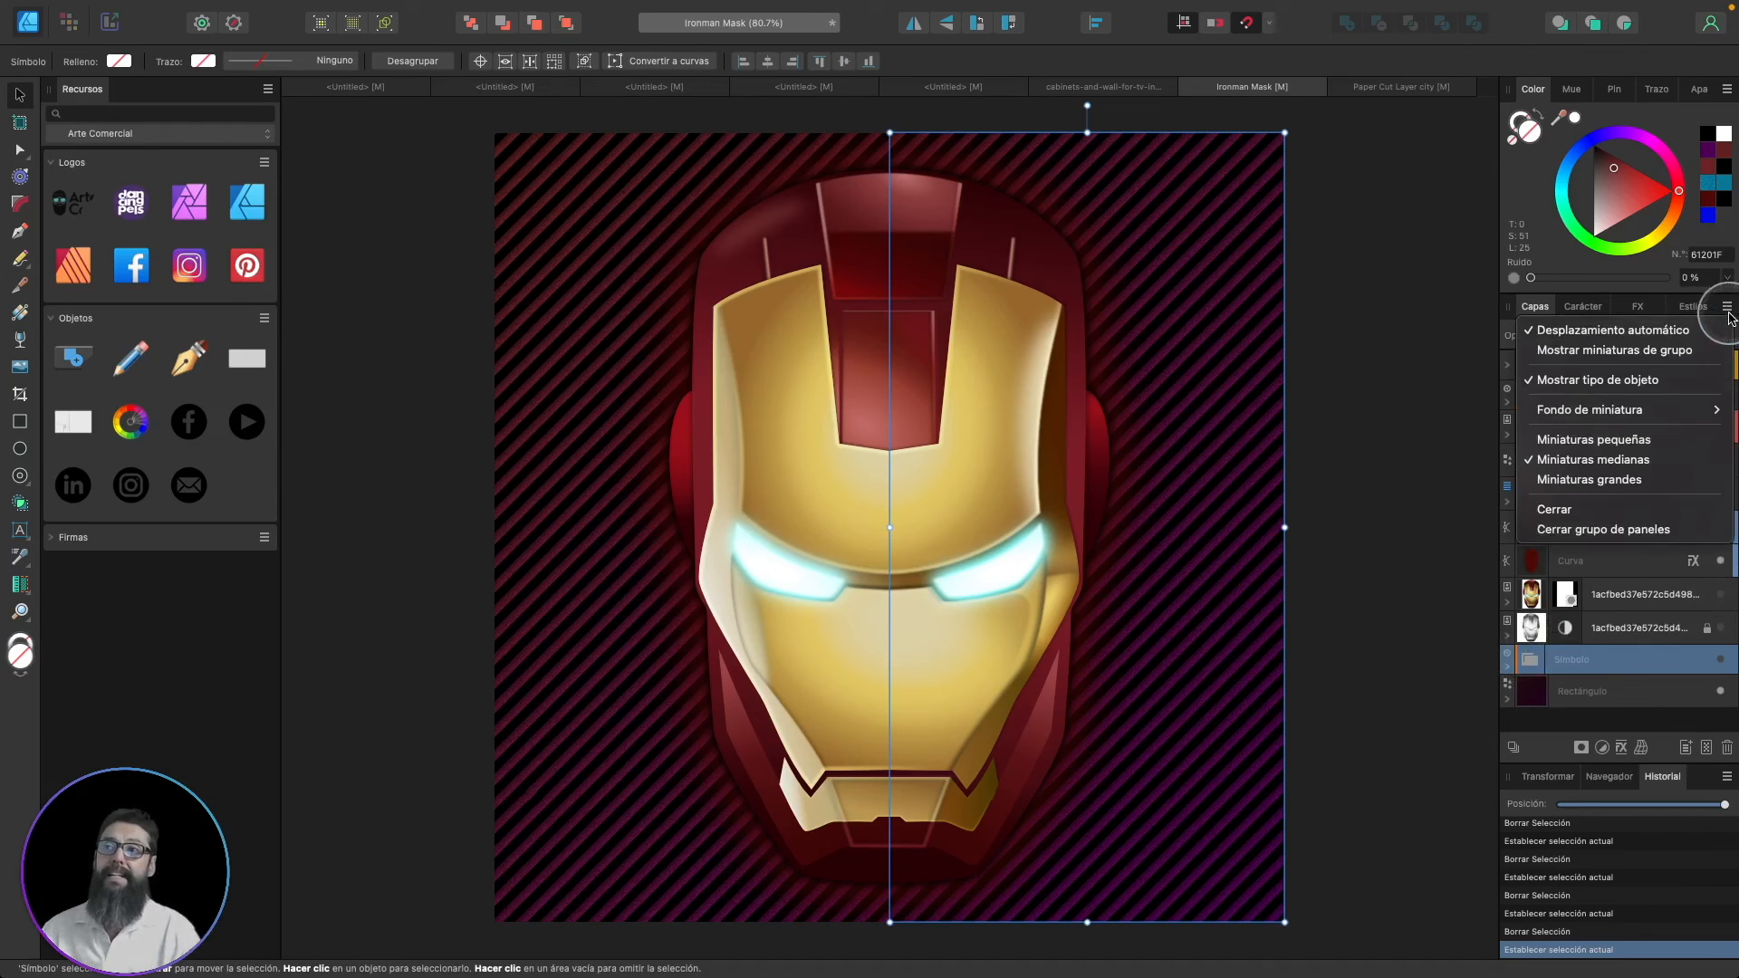
click(1622, 353)
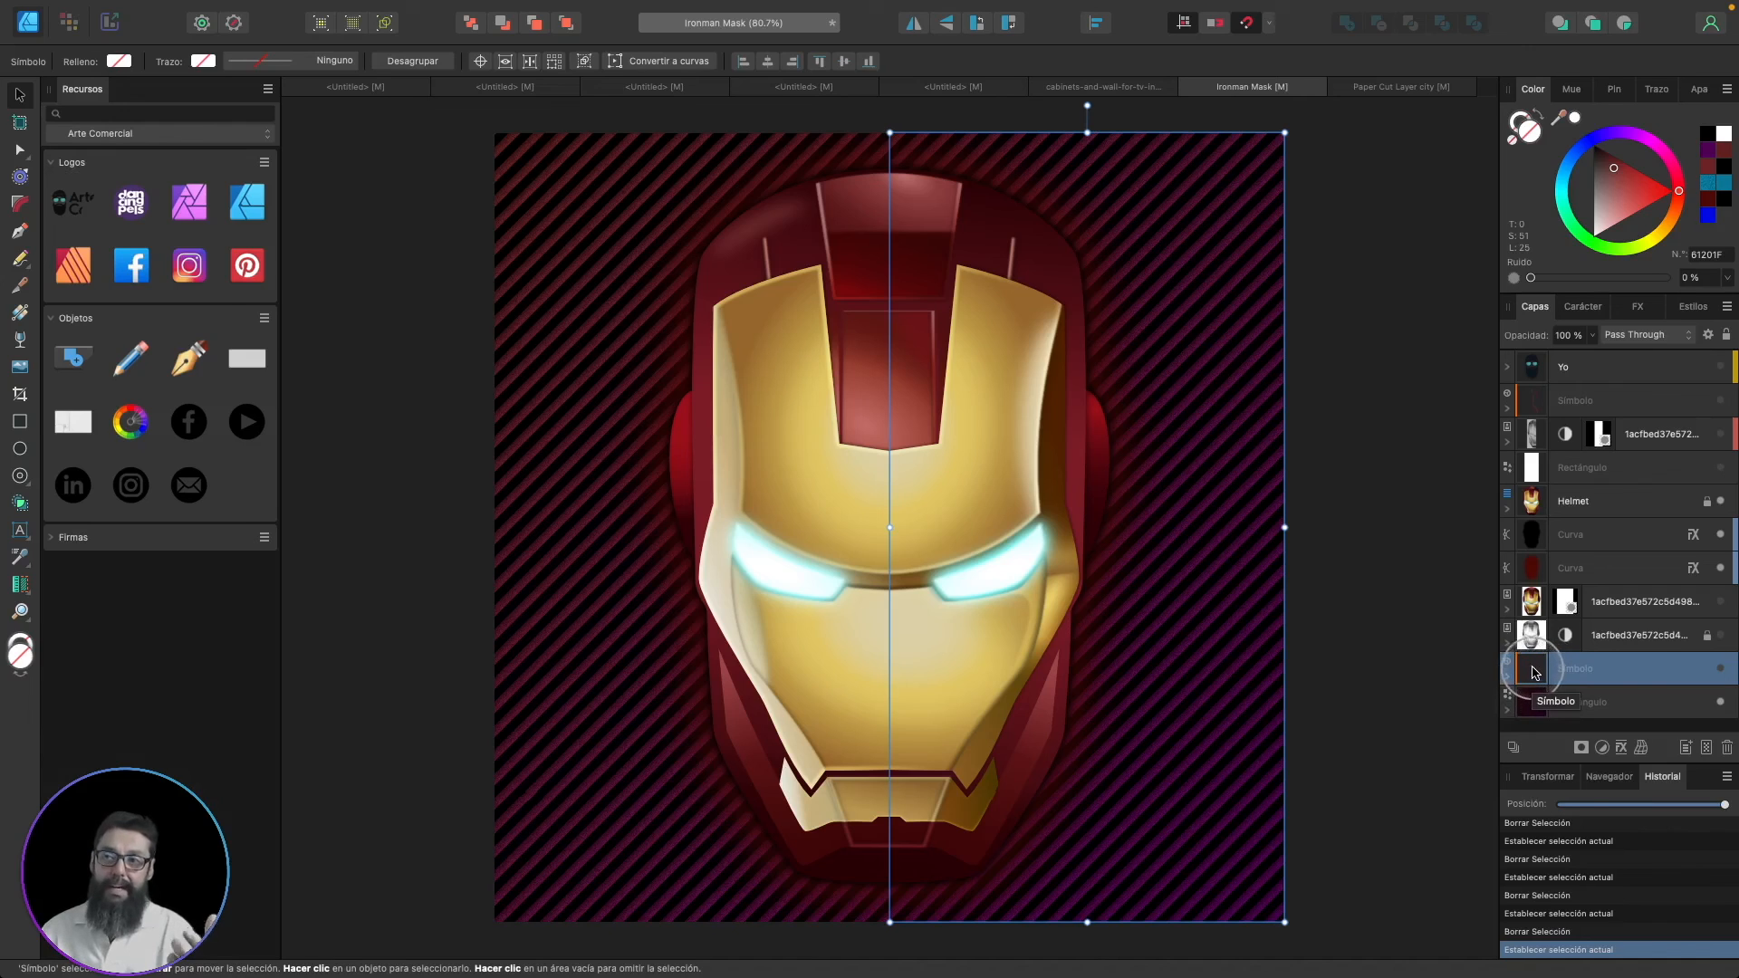
click(1726, 306)
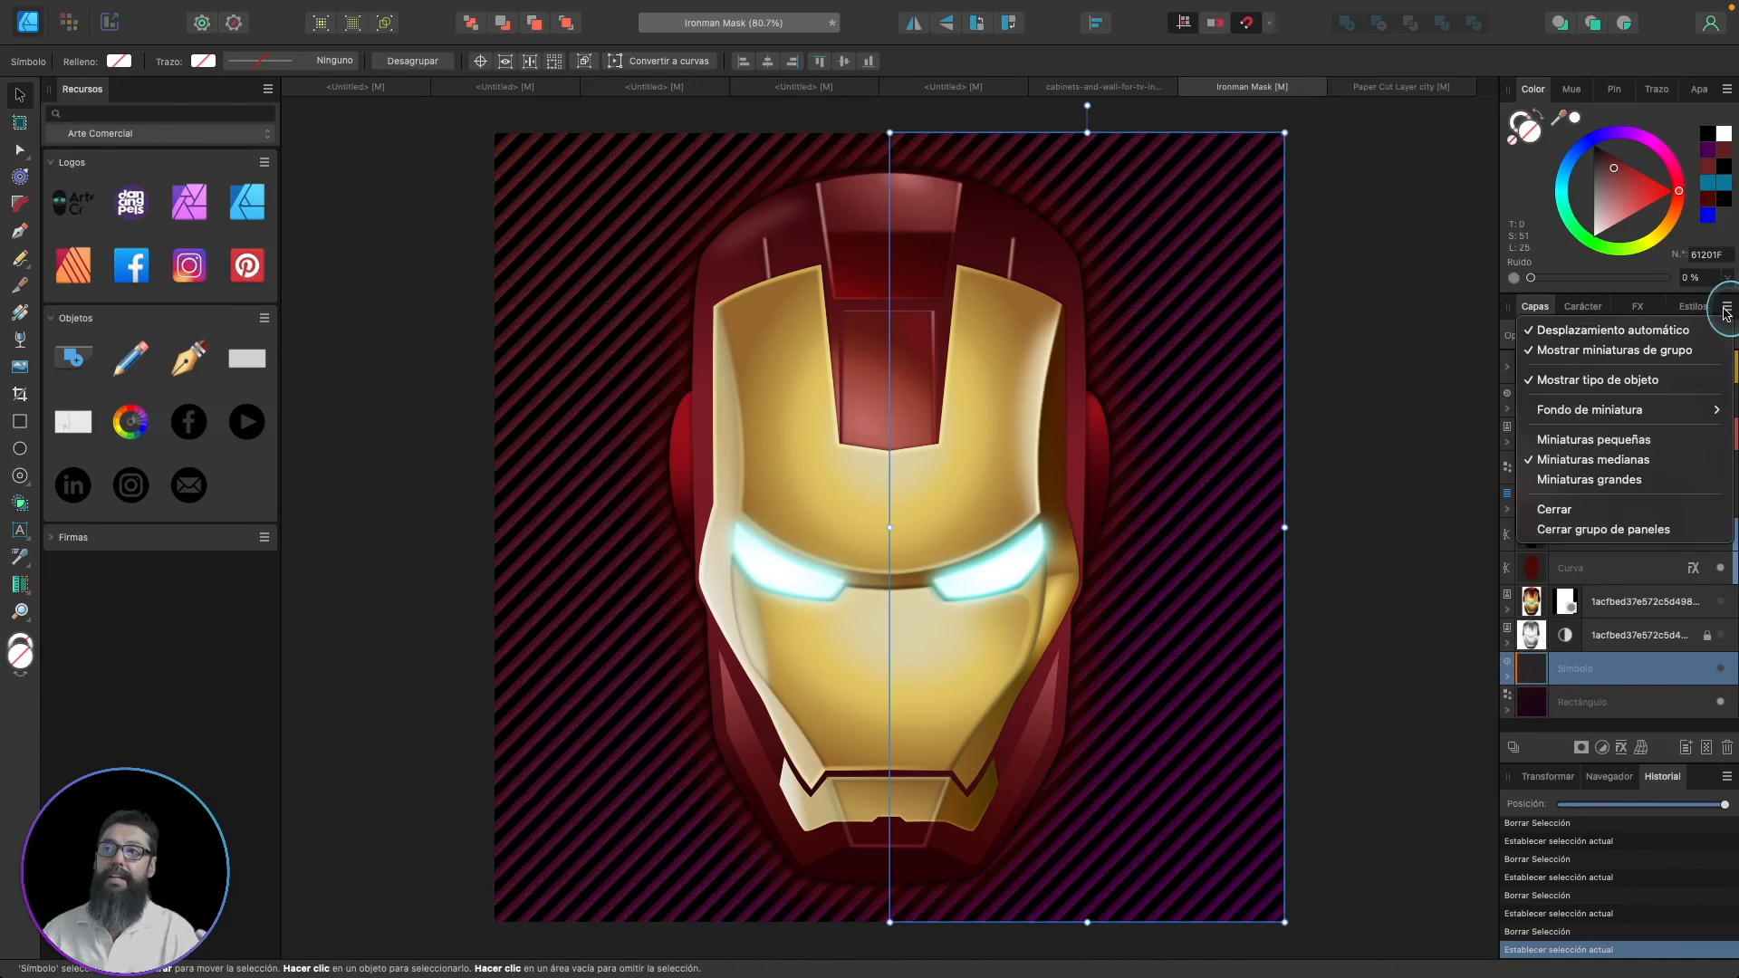
click(1565, 351)
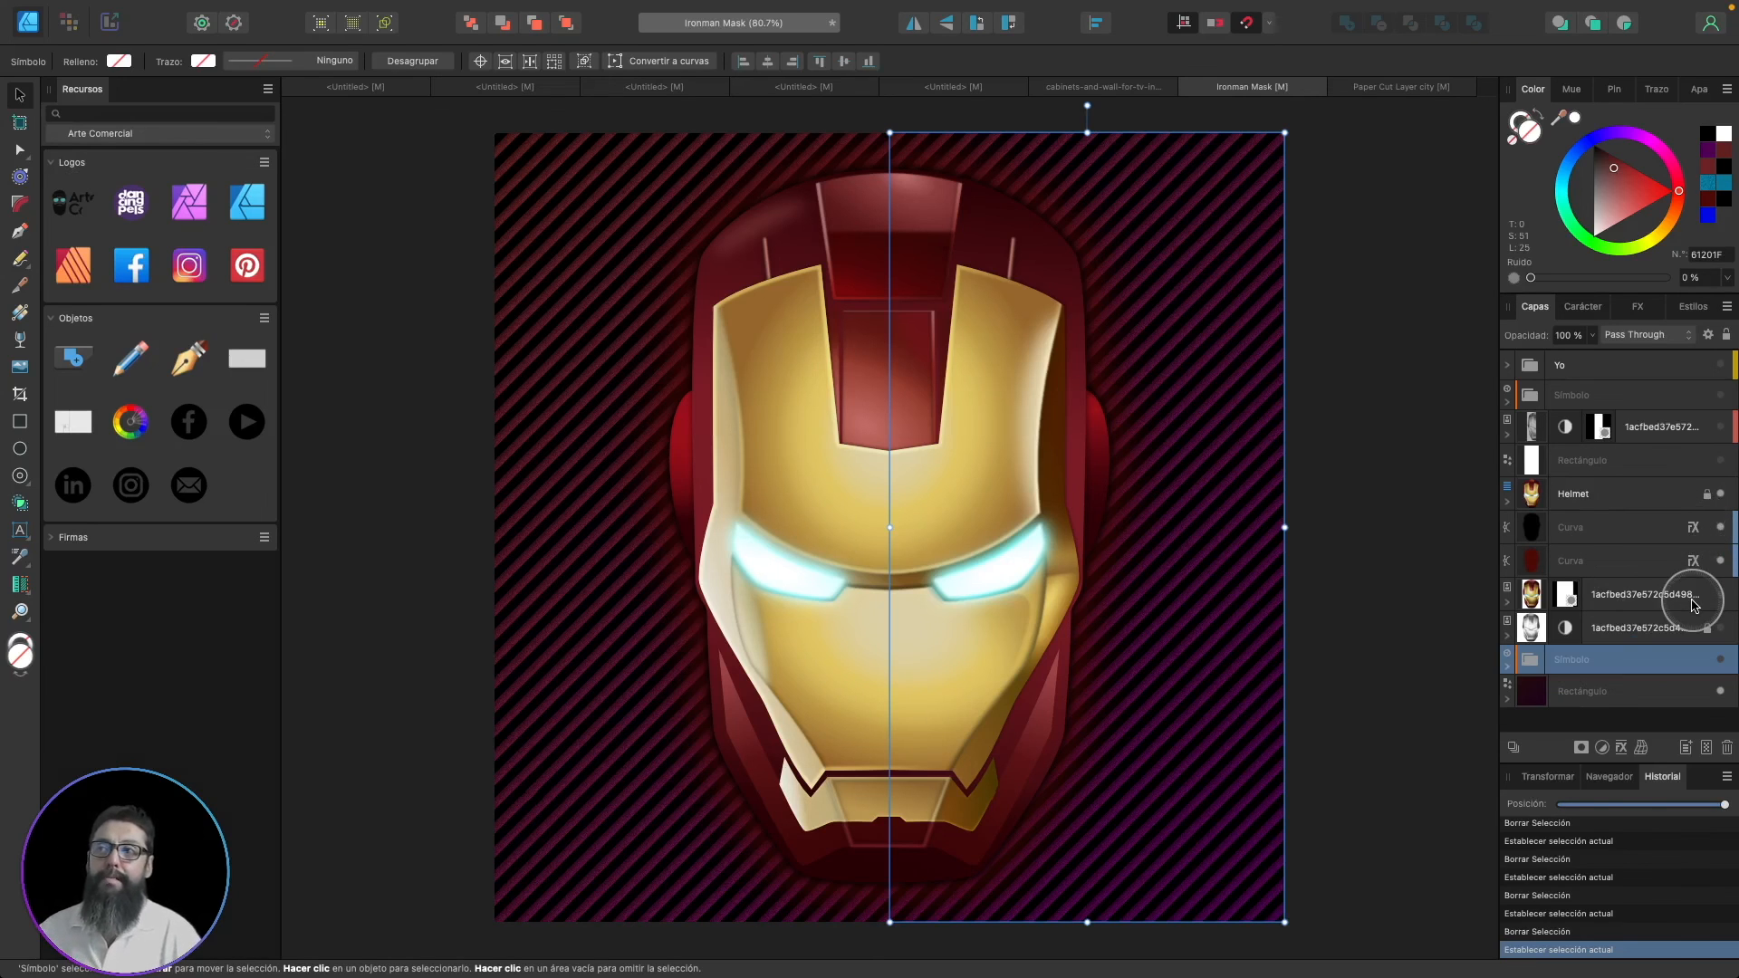
- Look at the quick effects and style presets, and return to the layers of the Paper Cut Layer city document
click(1636, 306)
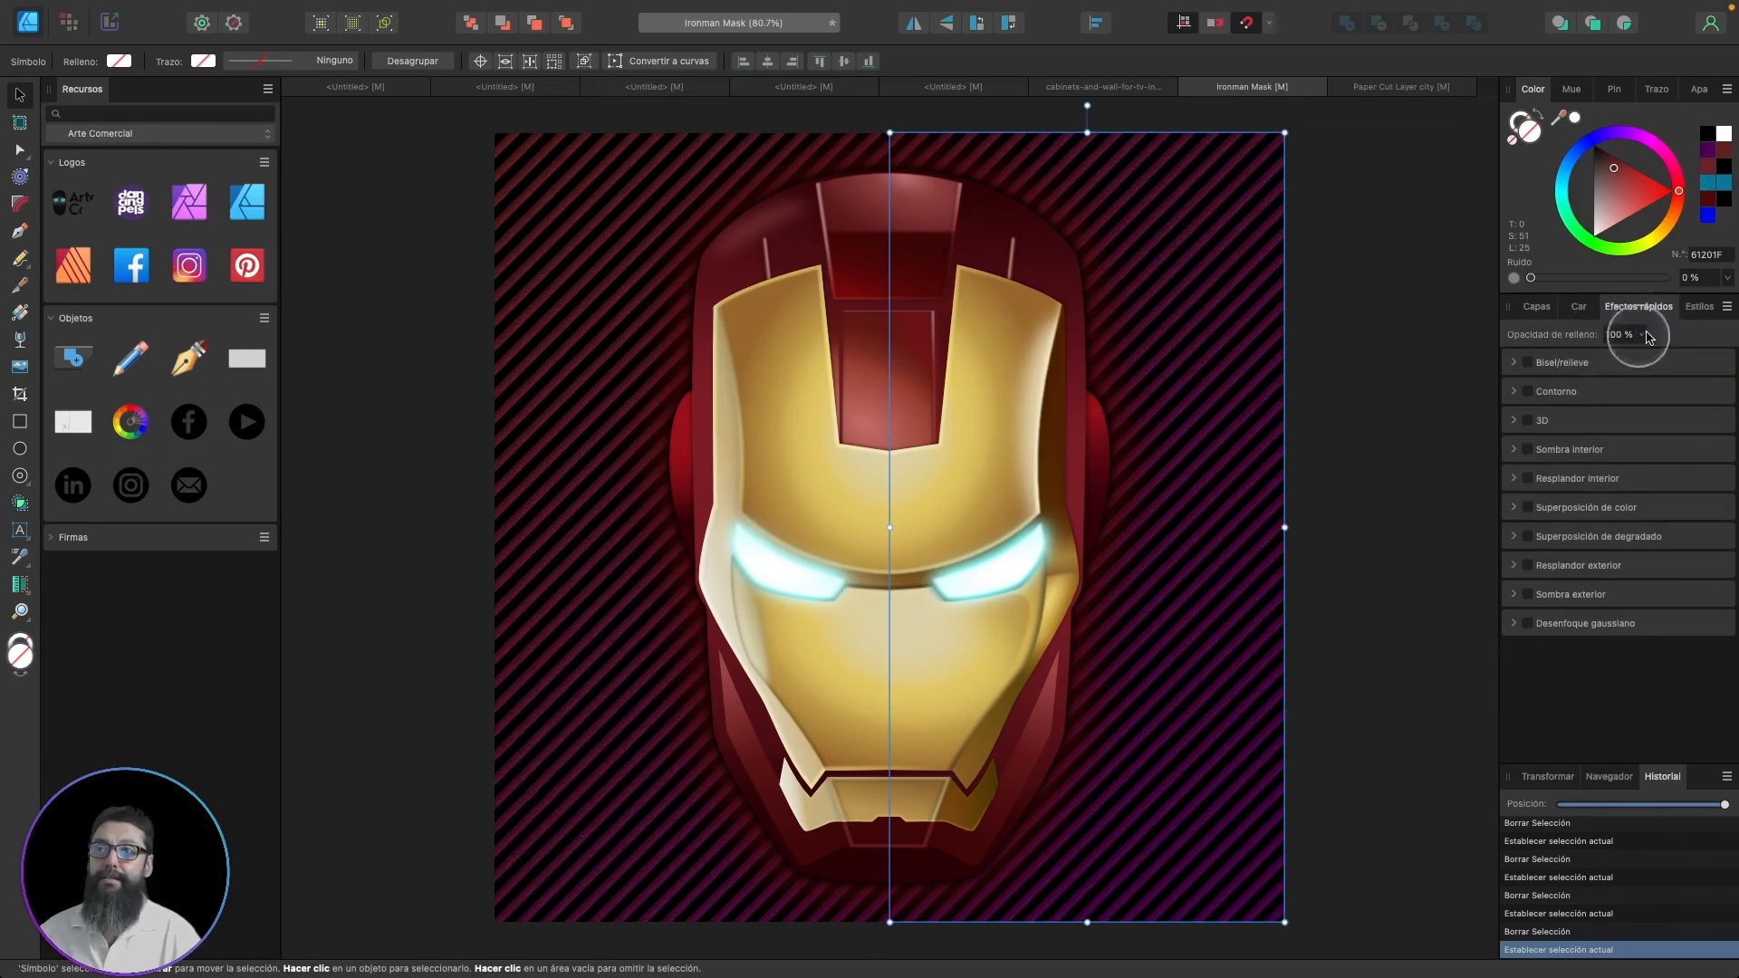
click(1698, 308)
click(1350, 94)
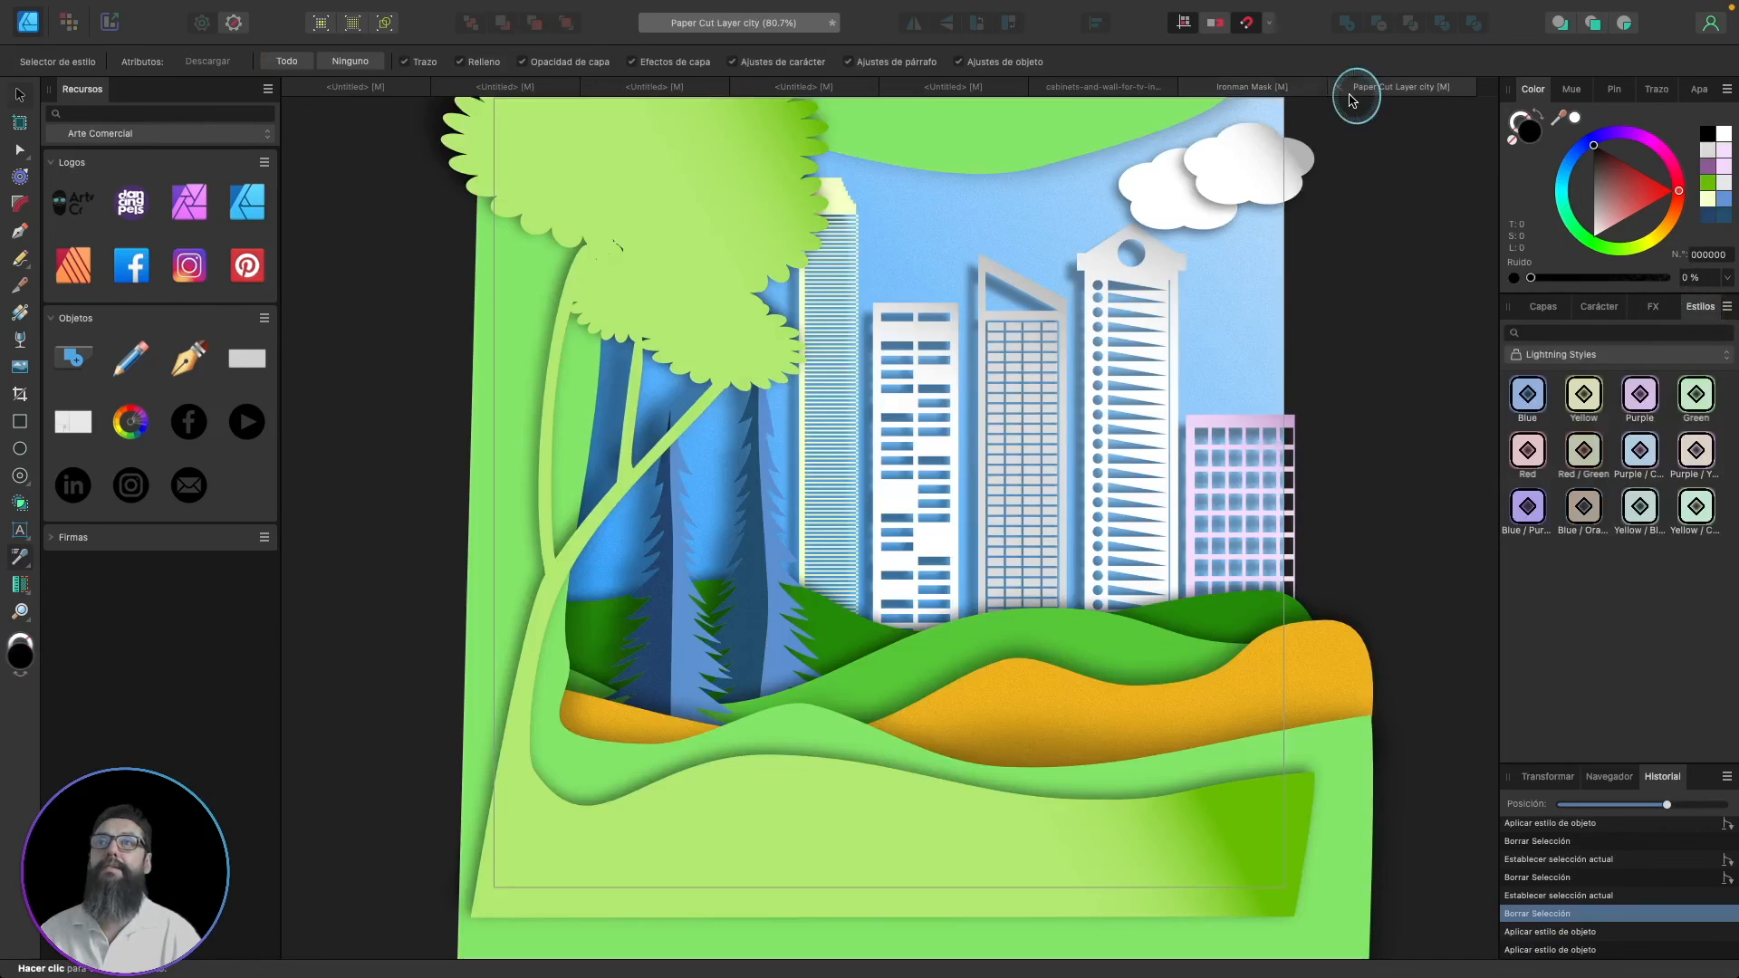
click(1547, 308)
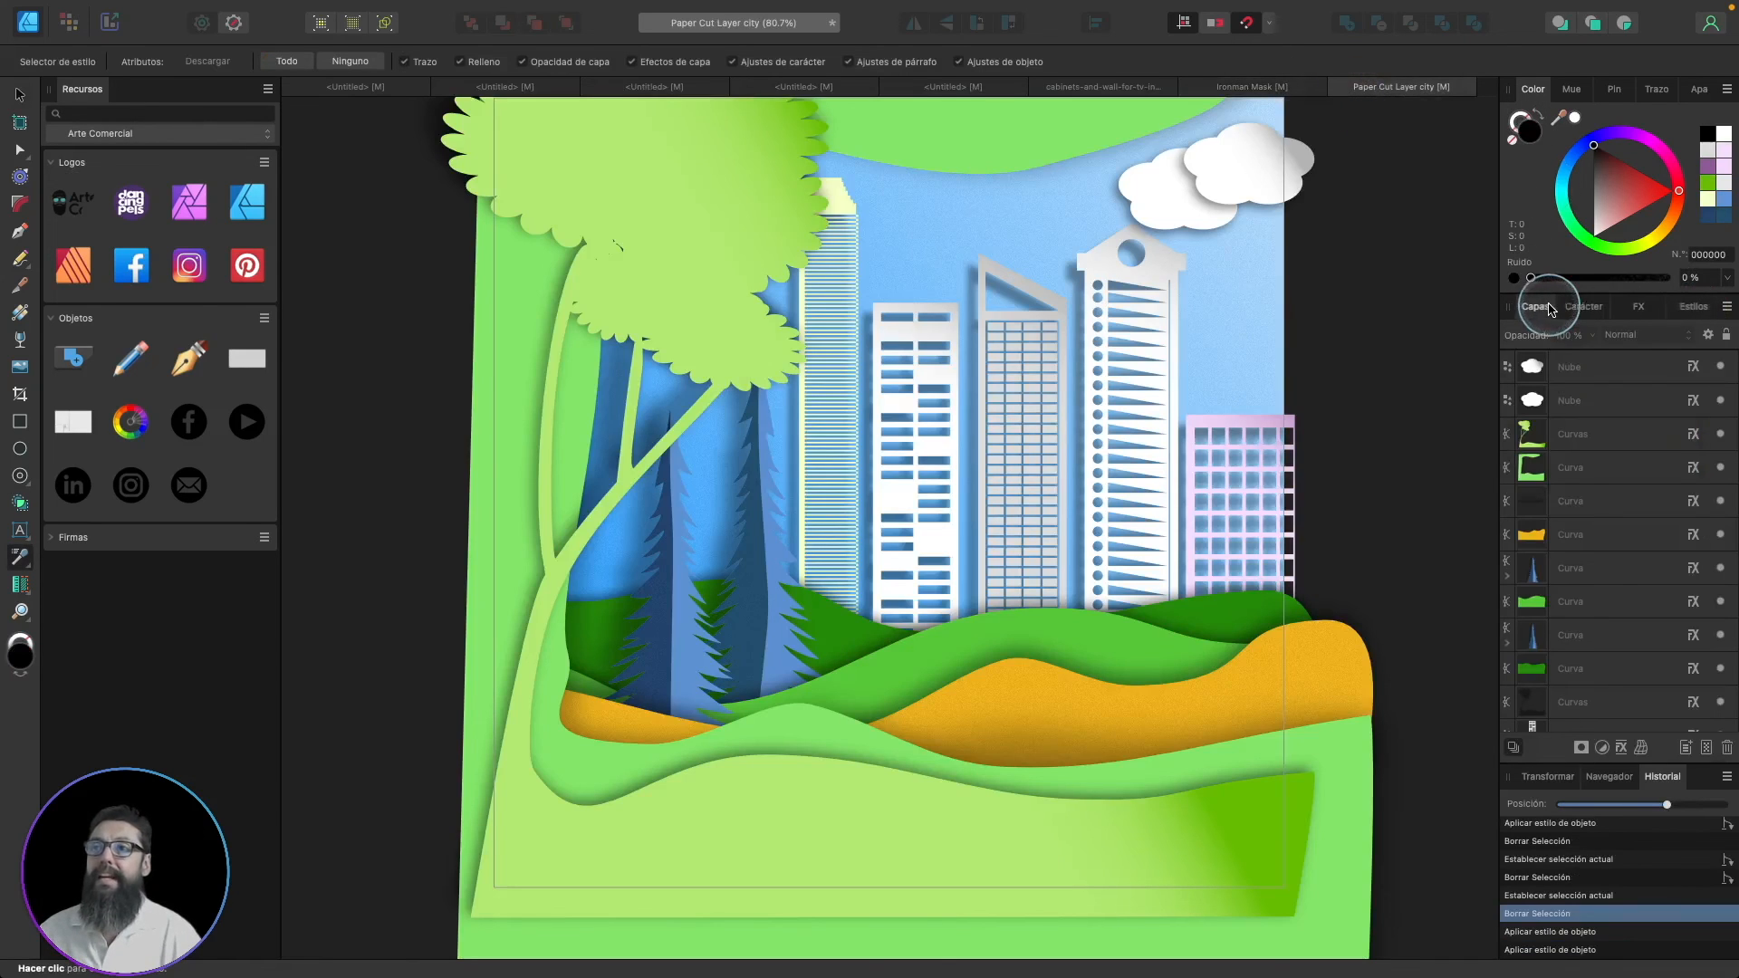
- Disable the Sombra exterior effect on the light green tree and ground layer
click(1664, 436)
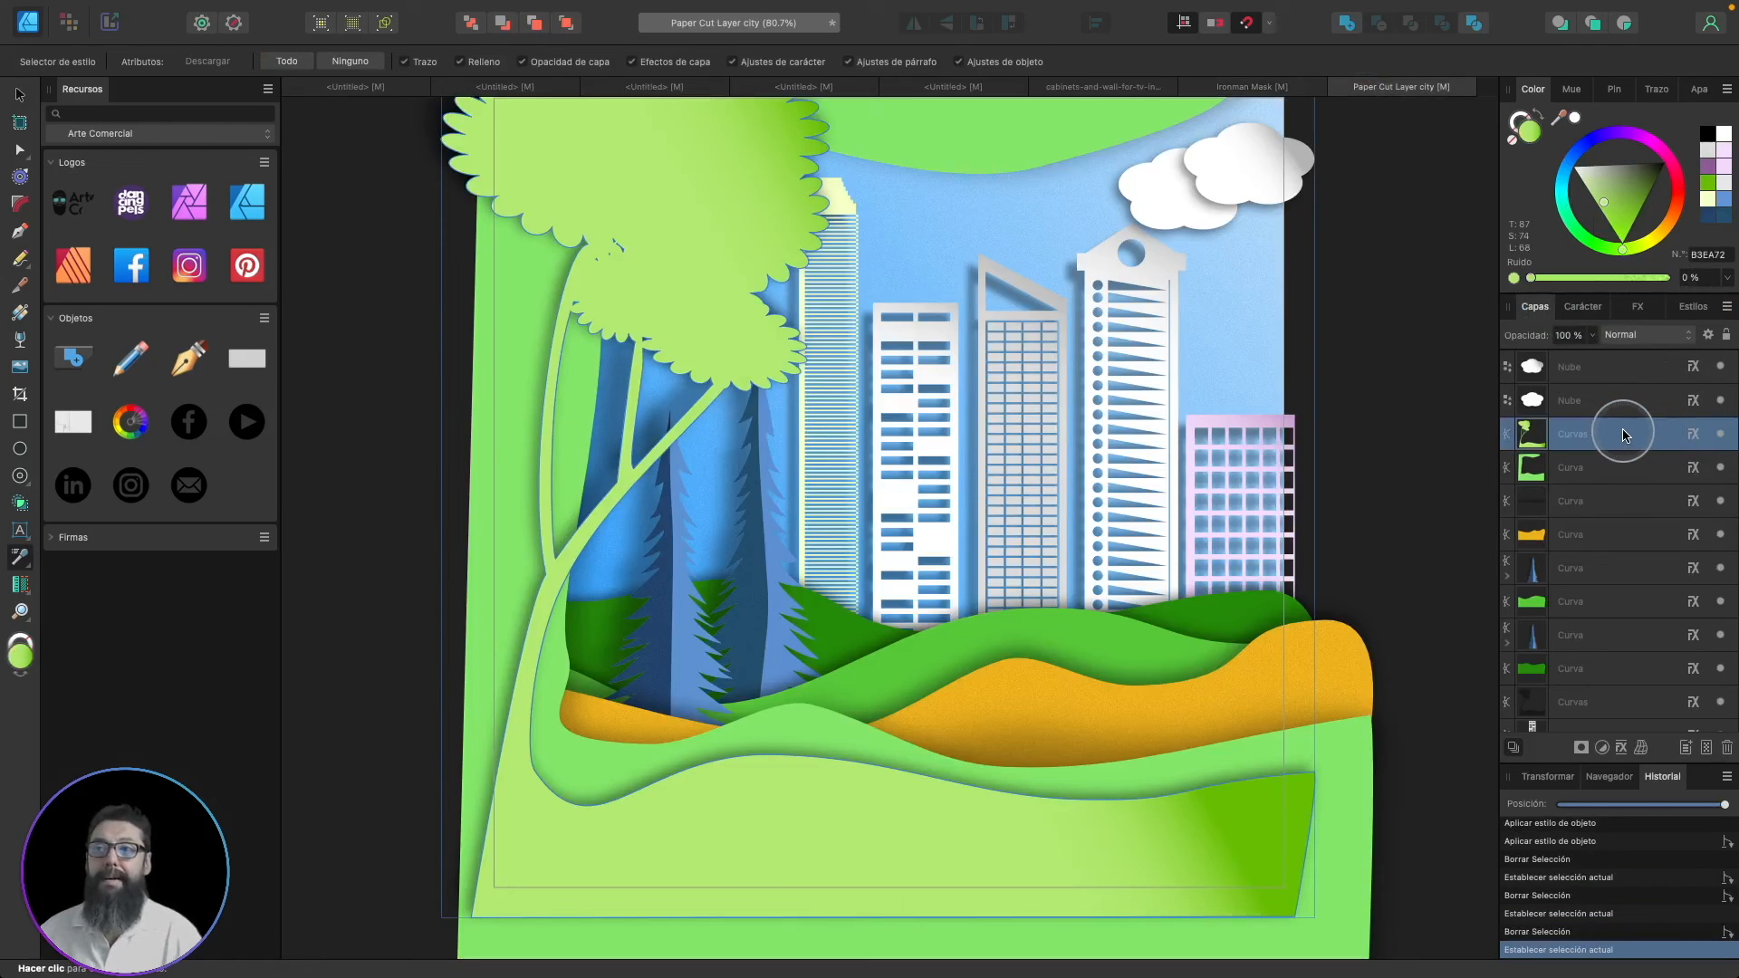
click(1637, 306)
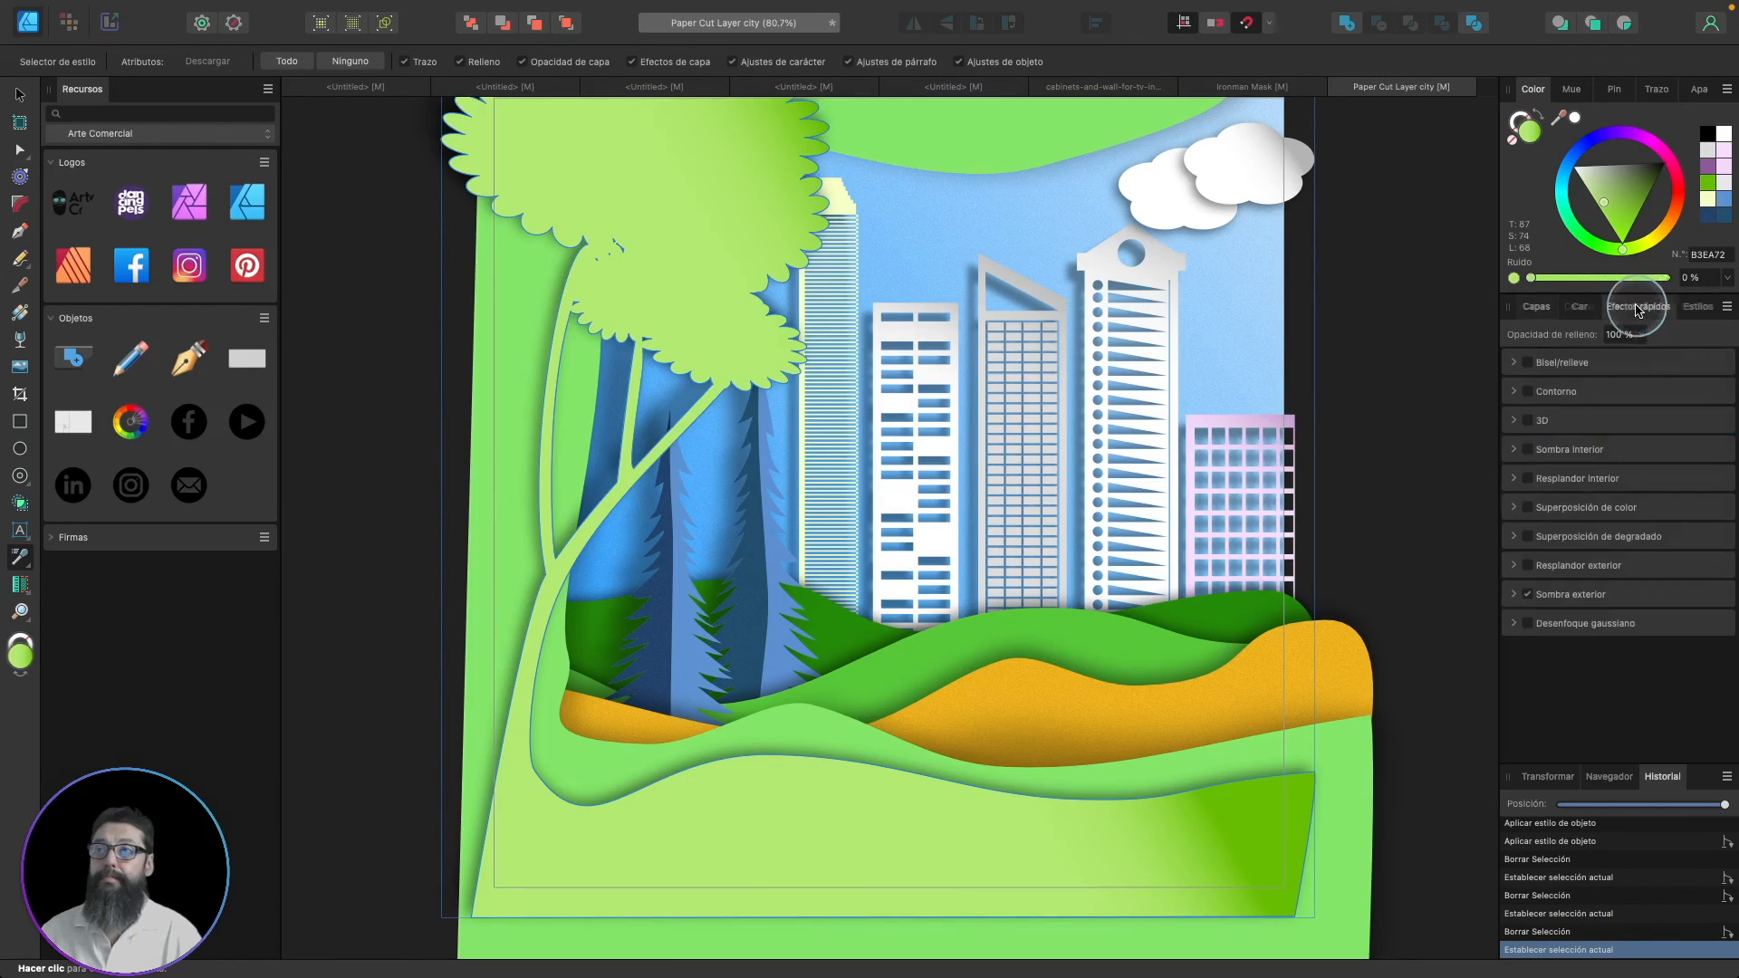
click(1537, 598)
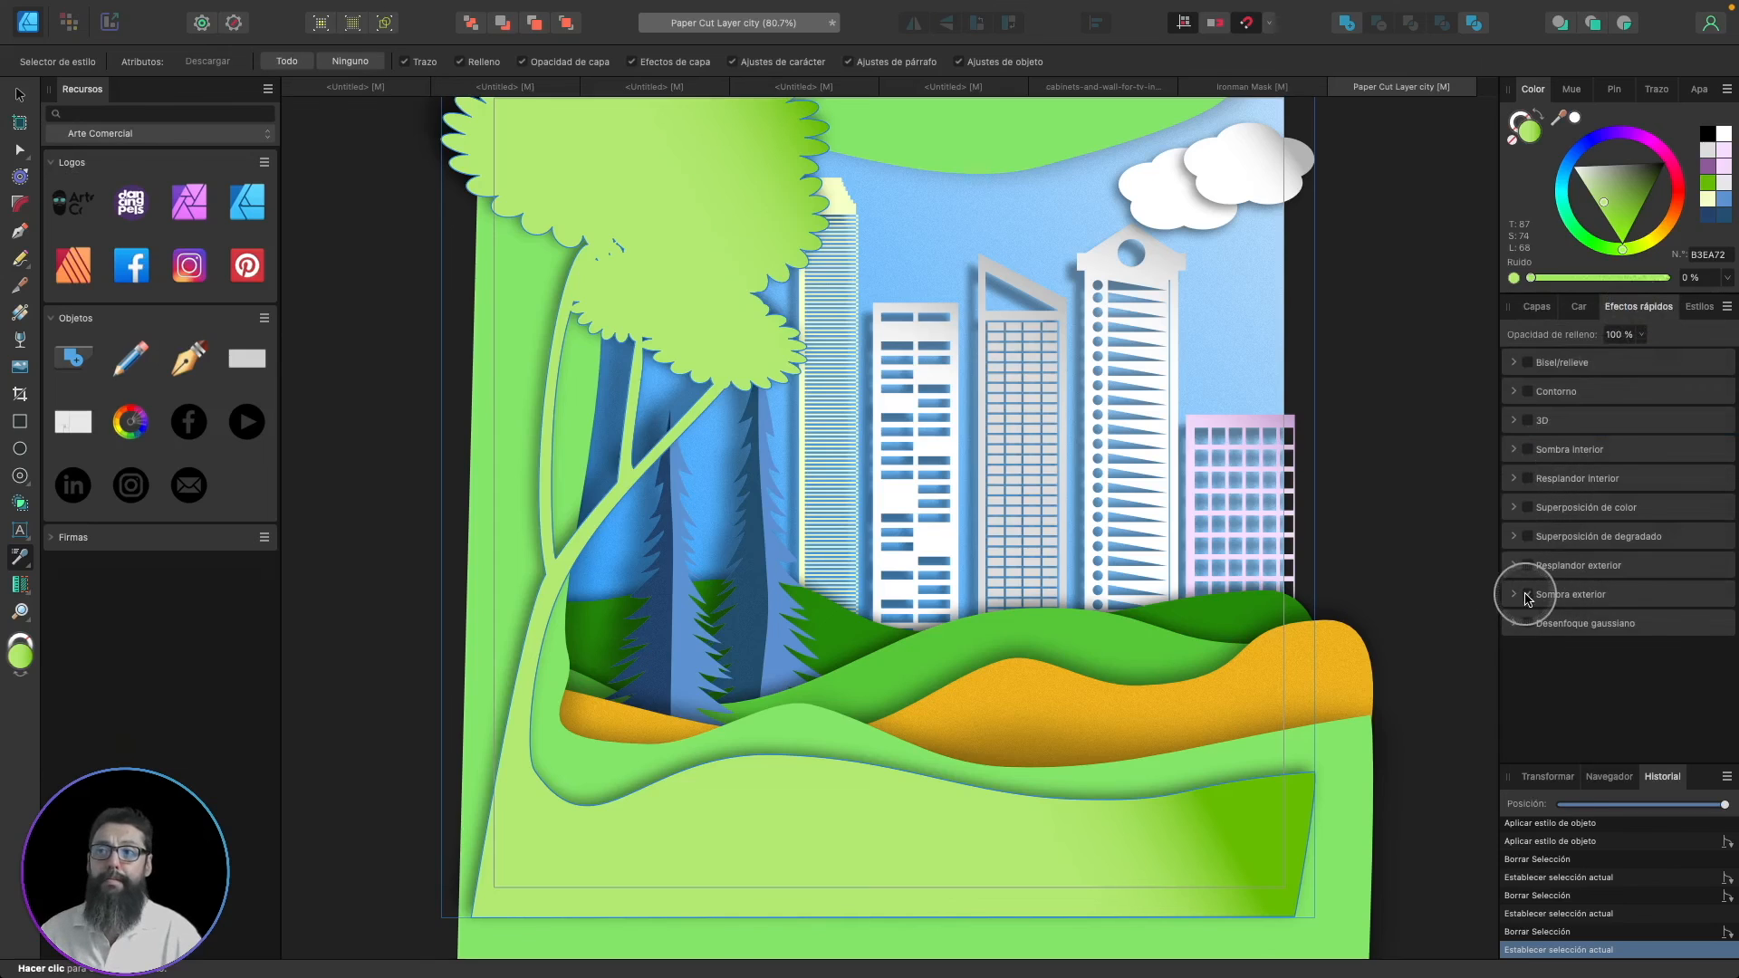
click(1527, 594)
click(1537, 306)
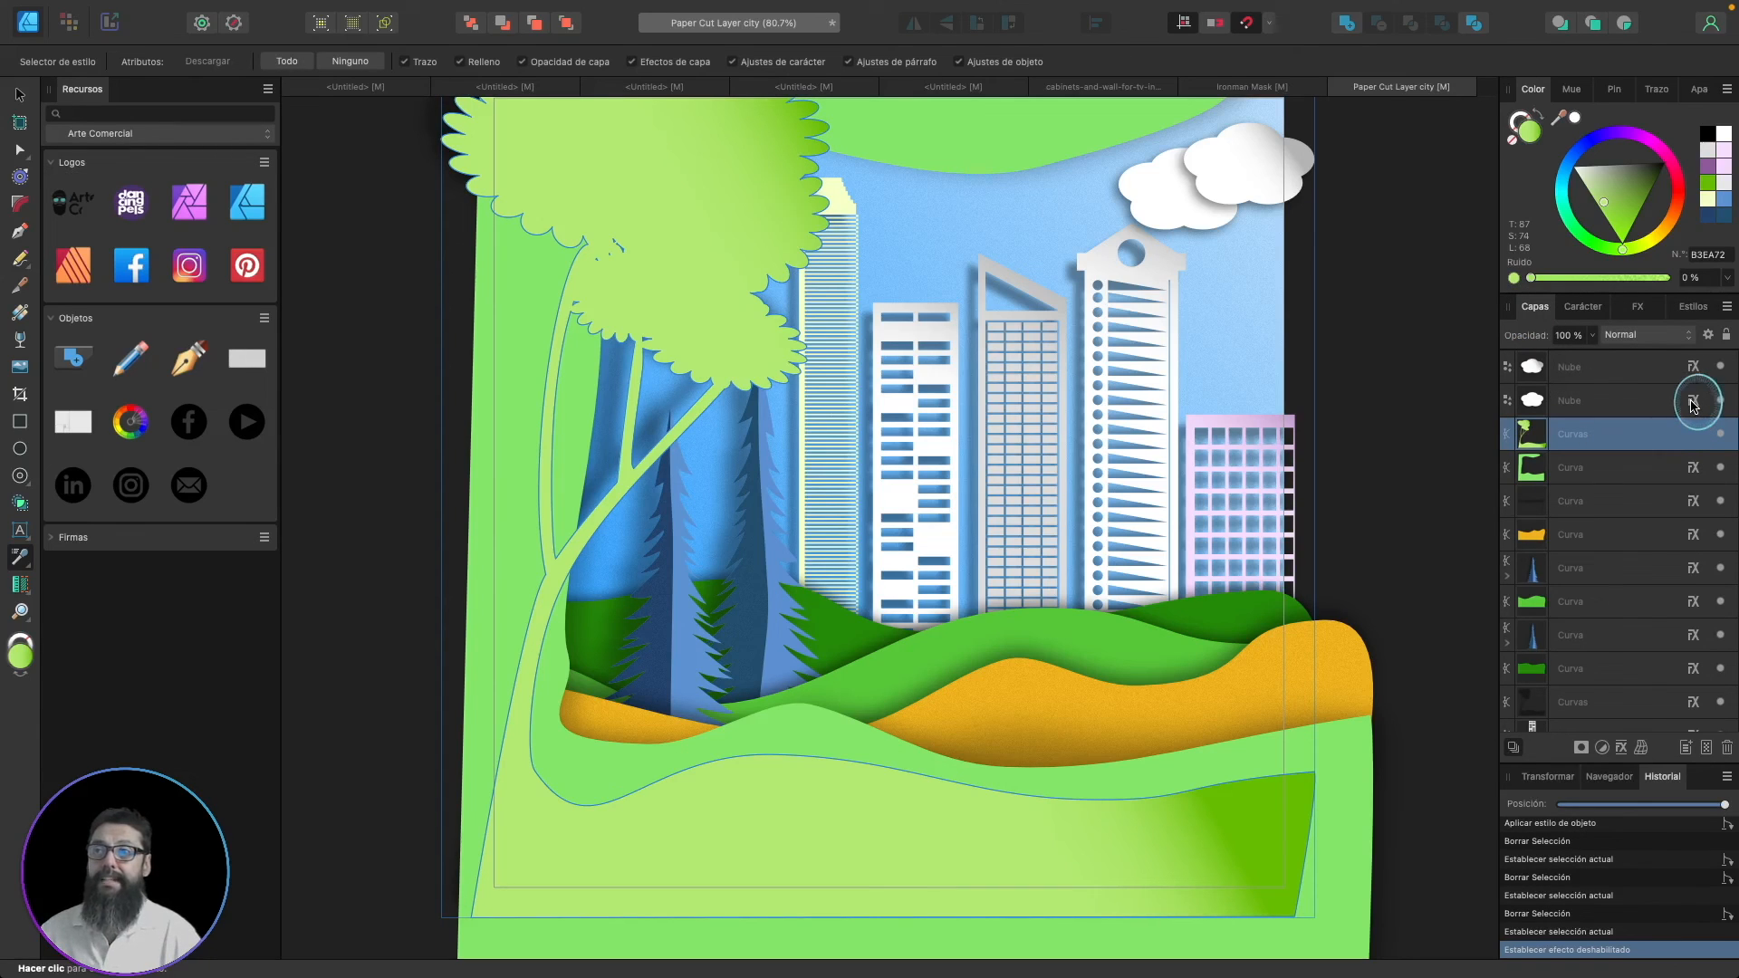
- Copy the lower cloud layer's effects onto the light green tree layer, and select both layers in turn to compare them
click(1693, 437)
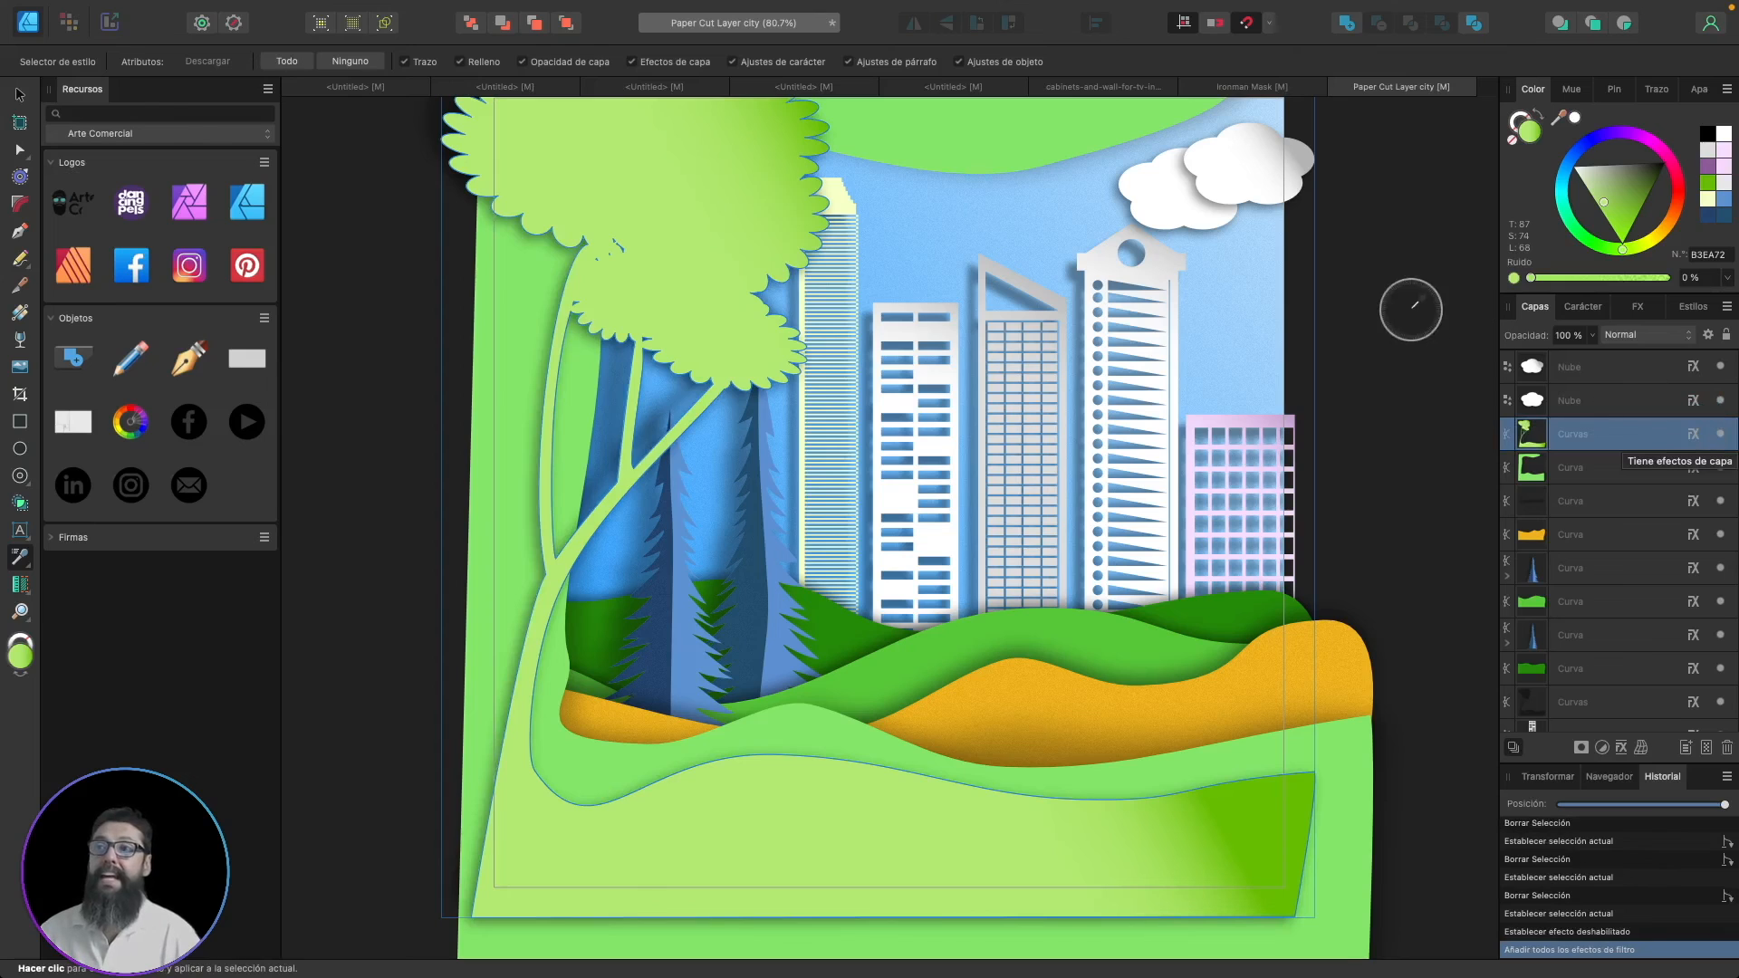
click(1580, 399)
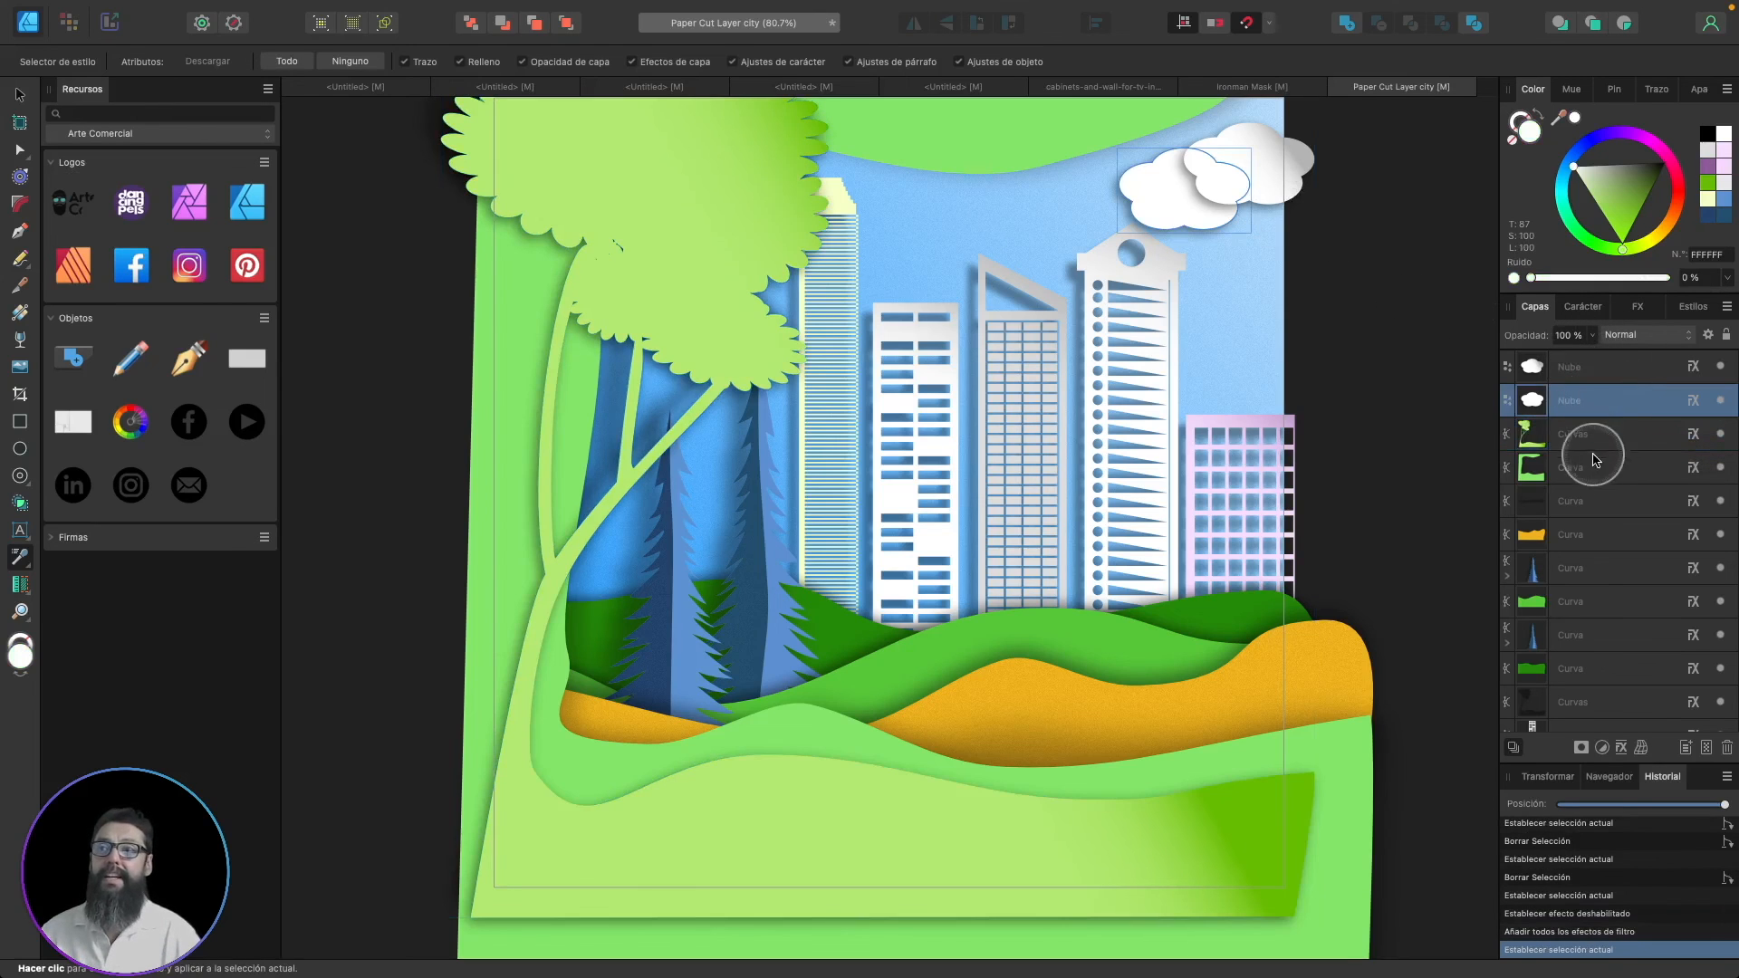
click(1611, 433)
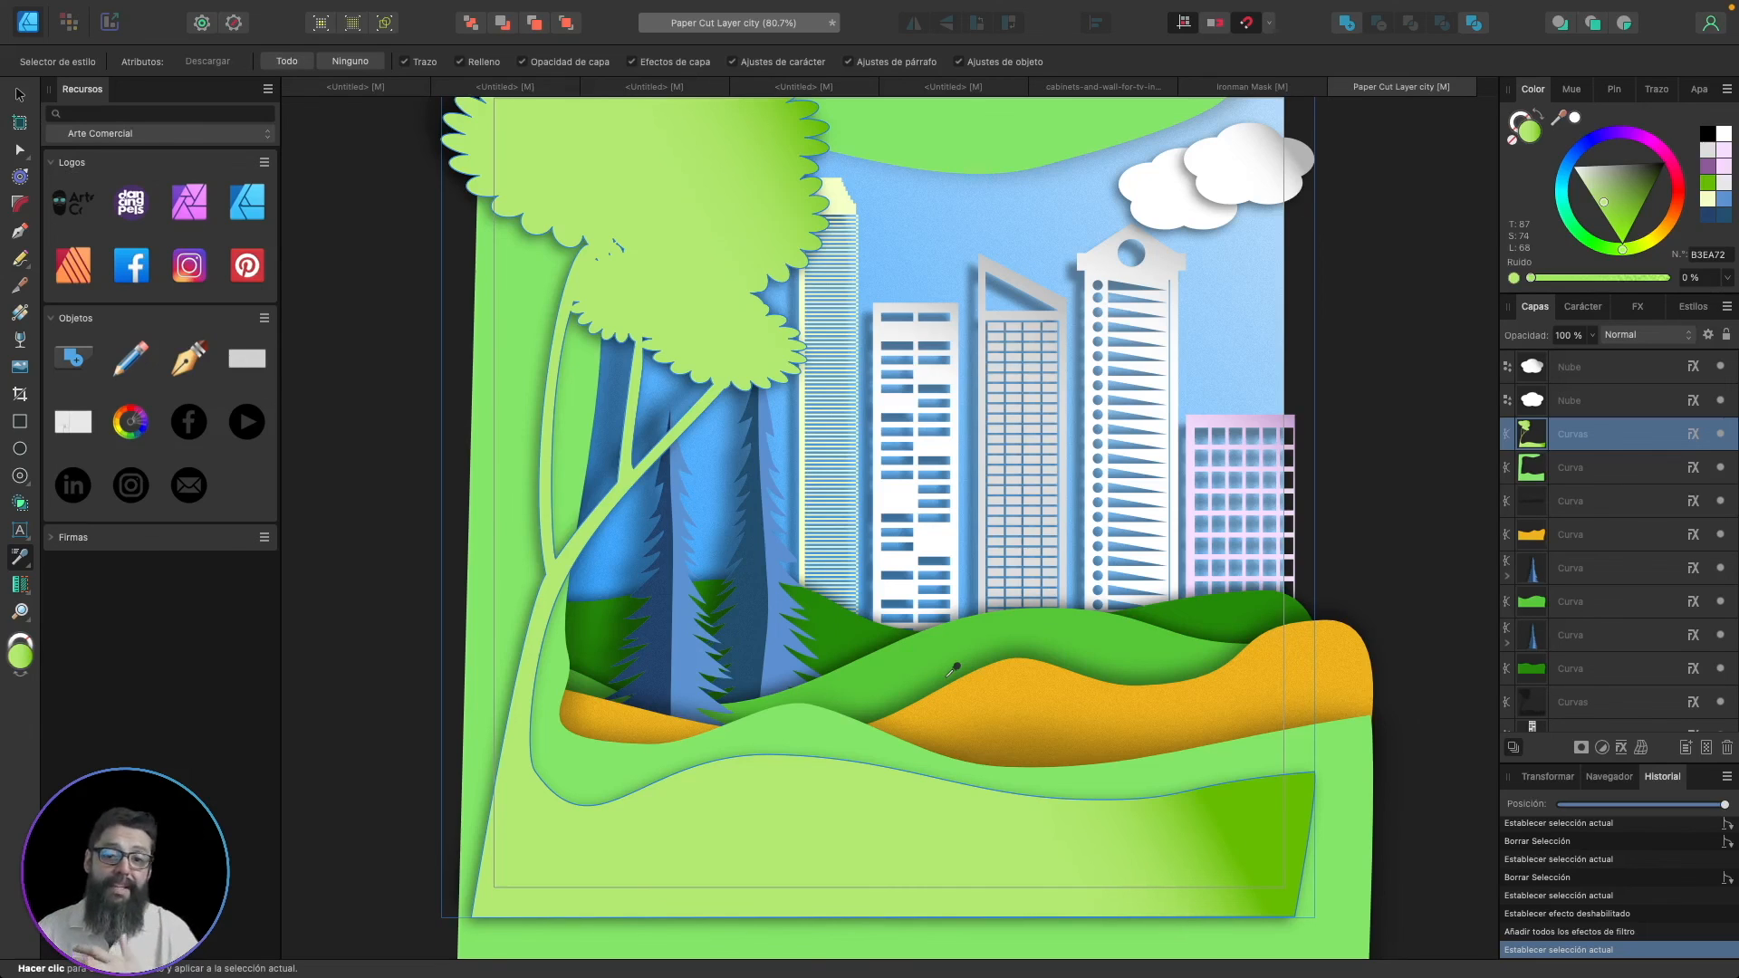
- Switch to the browser and find the DXF/DWG import section on the Affinity version 2 news page
key(ctrl+Right)
scroll(883, 477, up, 3)
scroll(885, 475, down, 10)
scroll(885, 473, up, 5)
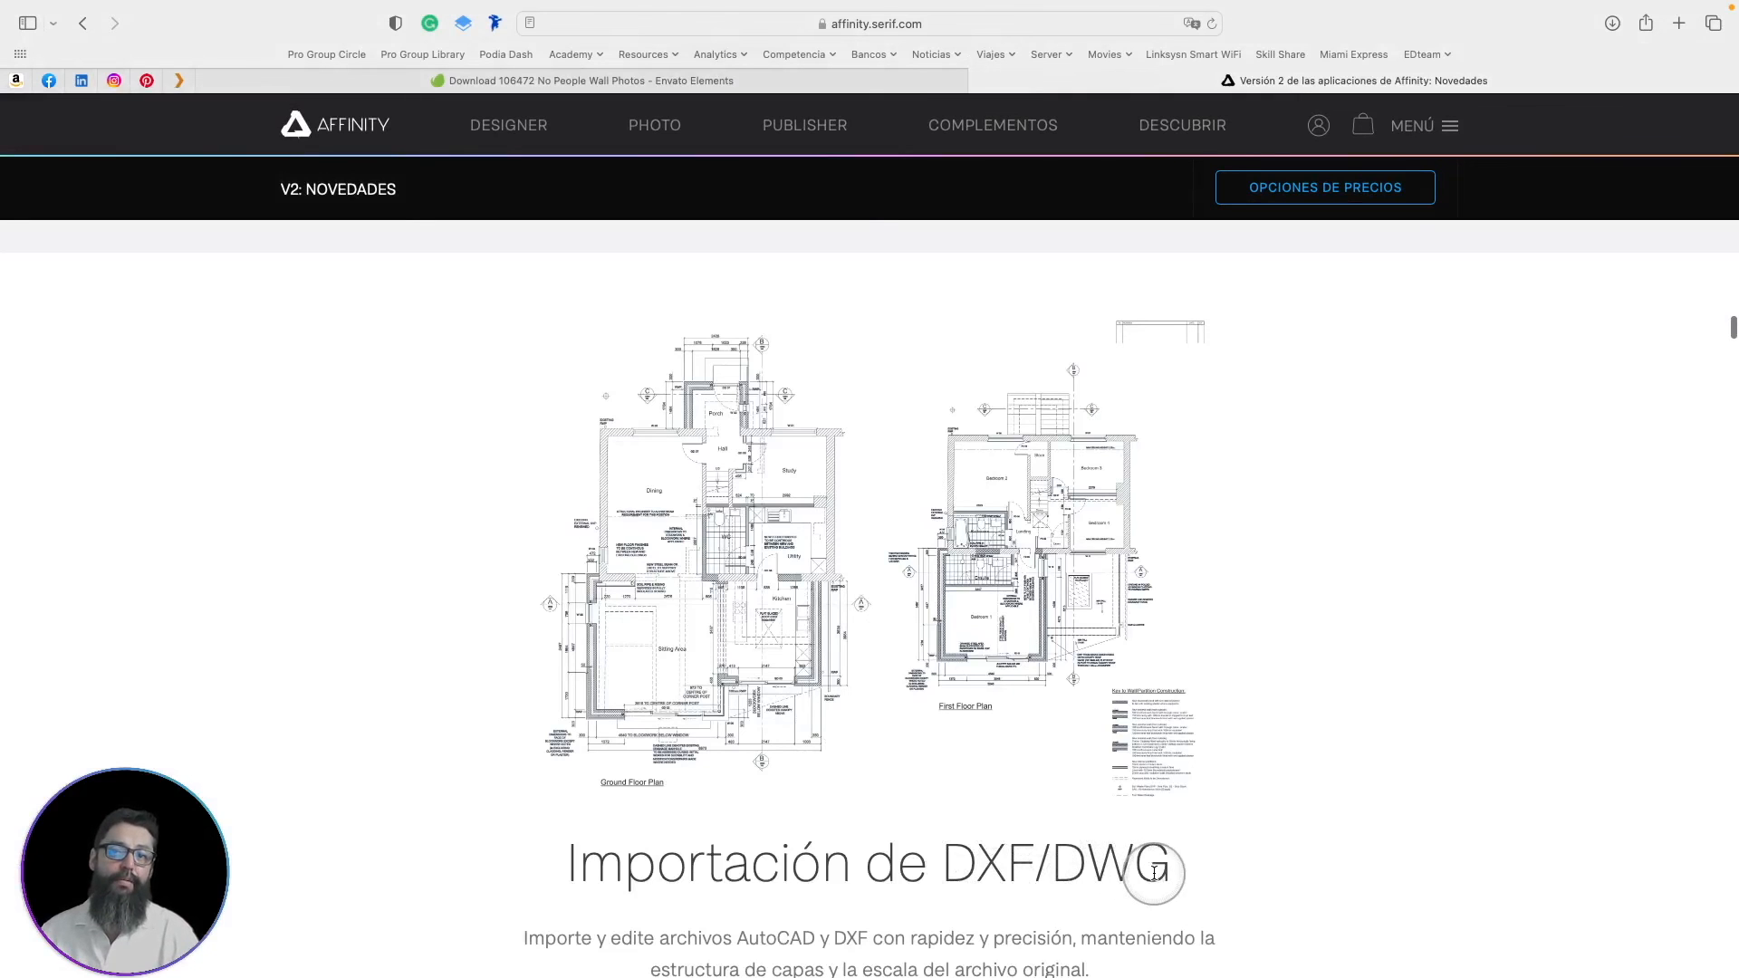
scroll(1199, 875, down, 2)
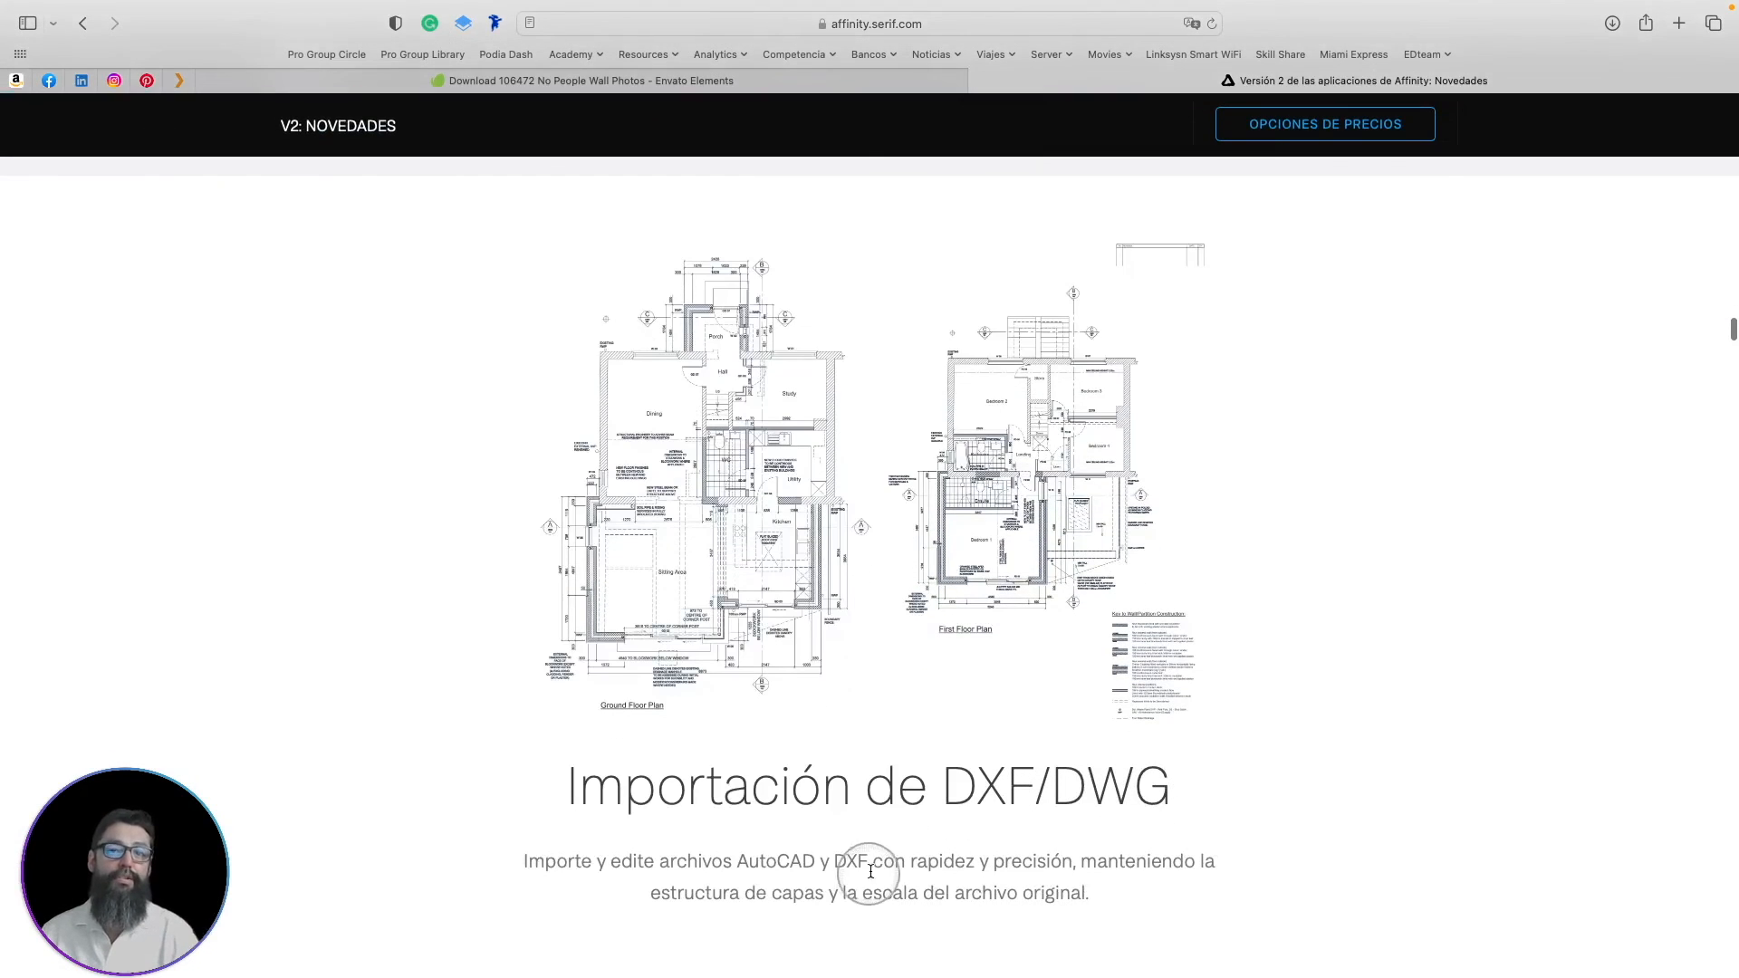